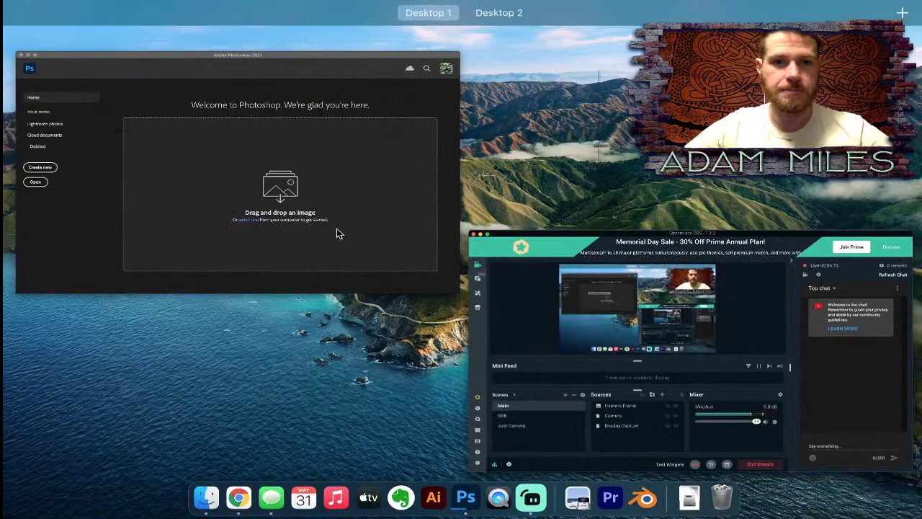
# - Bring the Racing Brooms Shirt document to the front in Photoshop and collapse the Five Brooms layer group
pyautogui.click(336, 228)
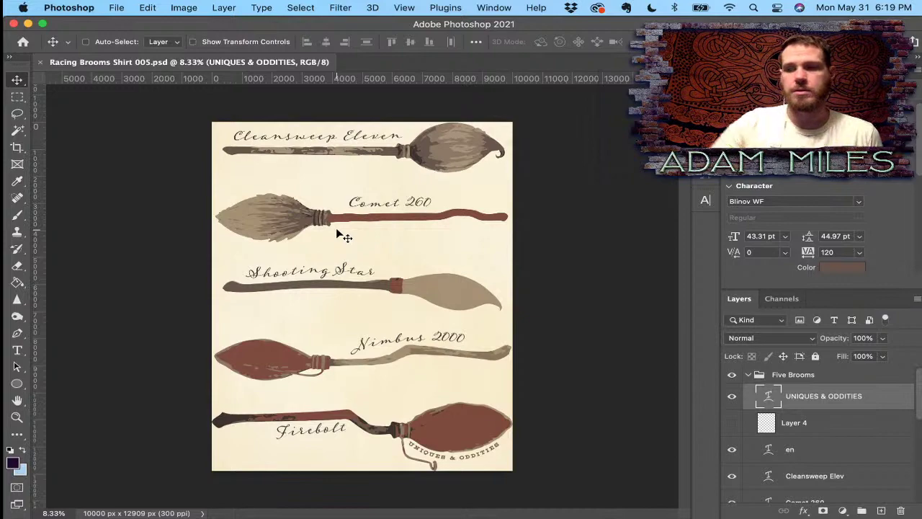
pyautogui.hotkey('ctrl', 'Up')
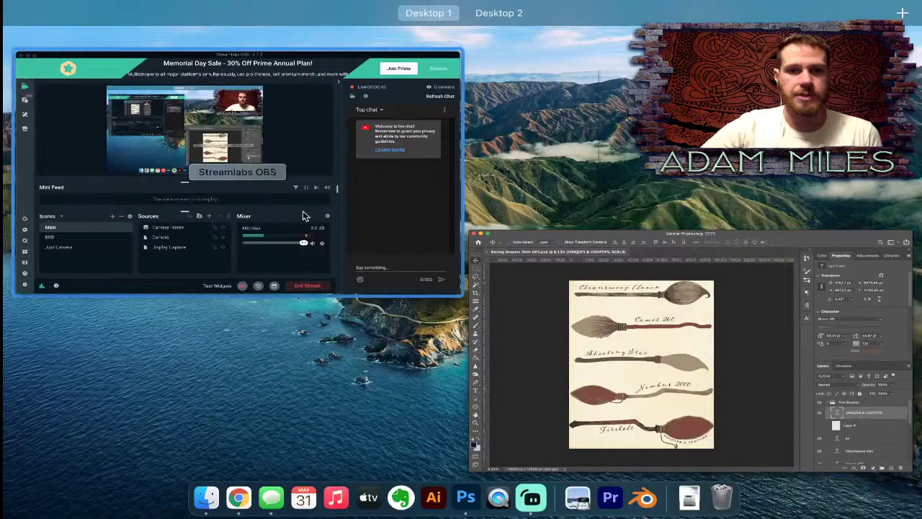
pyautogui.click(306, 211)
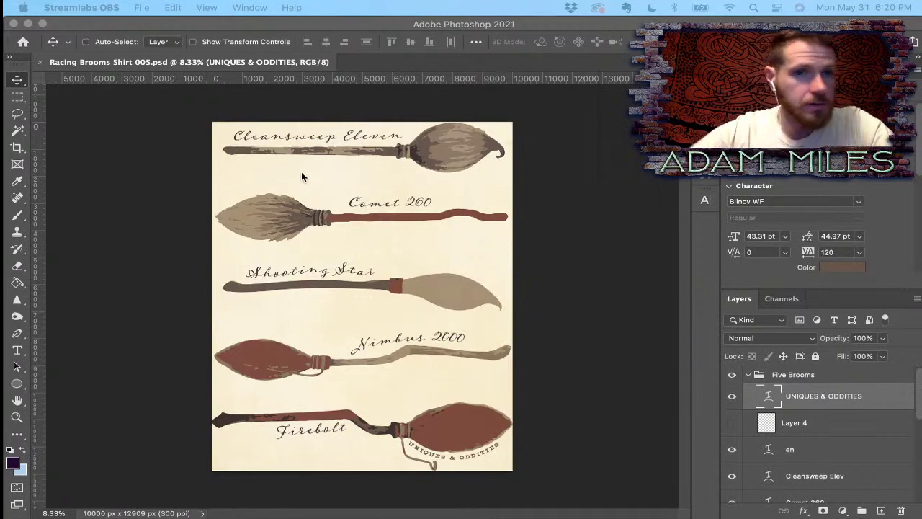
pyautogui.click(749, 380)
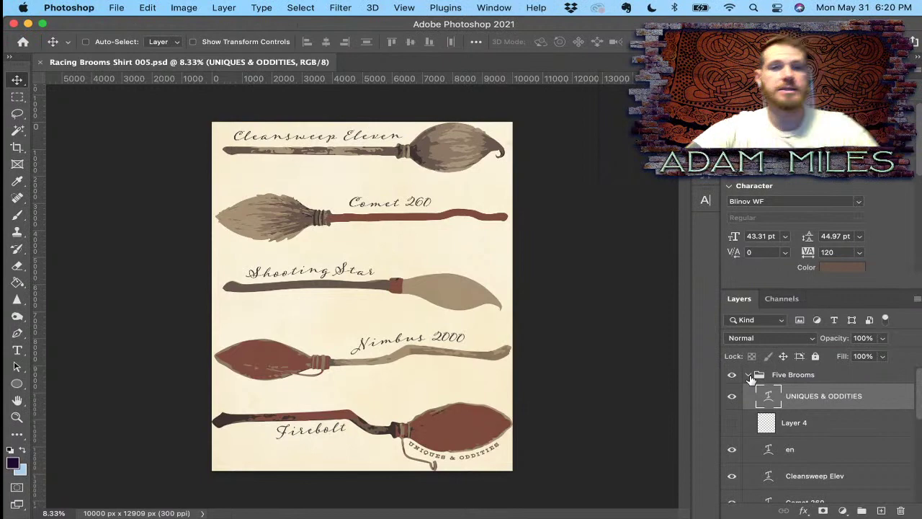
pyautogui.click(748, 376)
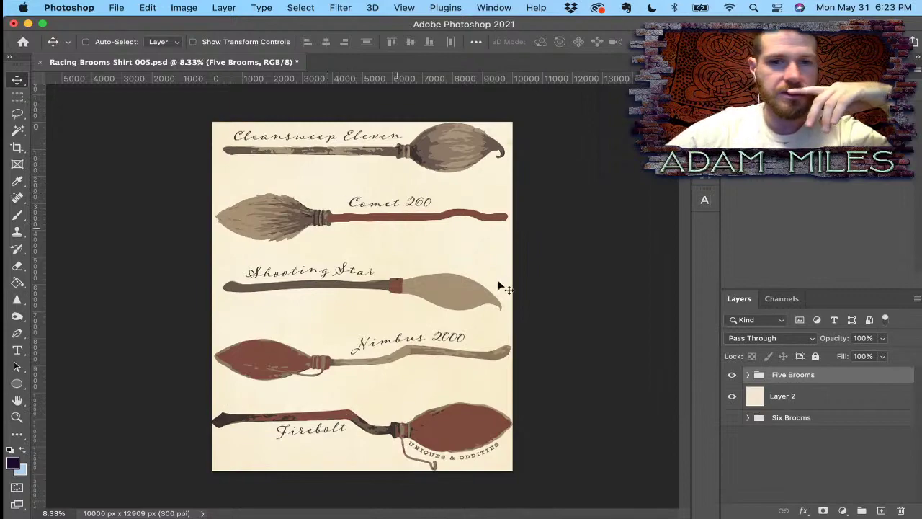
pyautogui.hotkey('ctrl', 'Up')
pyautogui.click(238, 165)
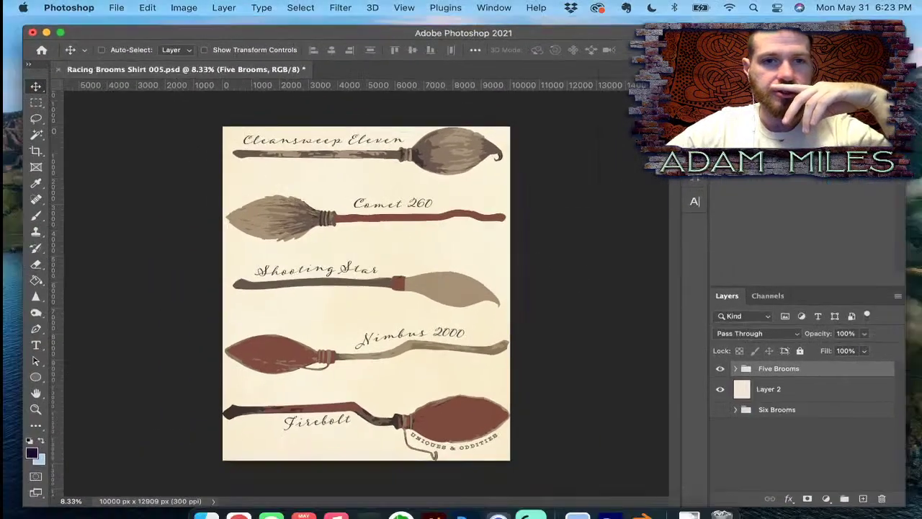
pyautogui.hotkey('ctrl', 'Up')
pyautogui.click(583, 325)
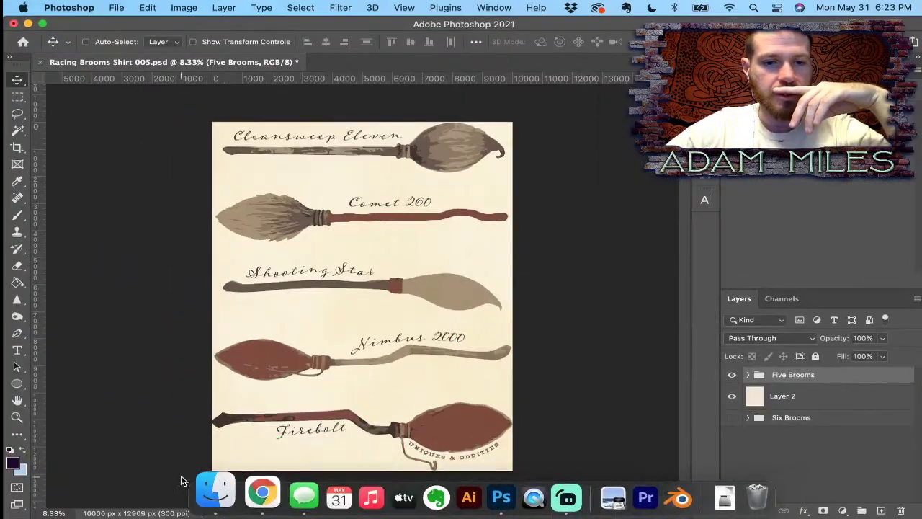
# - Look through the External One drive in Finder and return to the Racing Brooms Shirt document in Photoshop
pyautogui.click(206, 504)
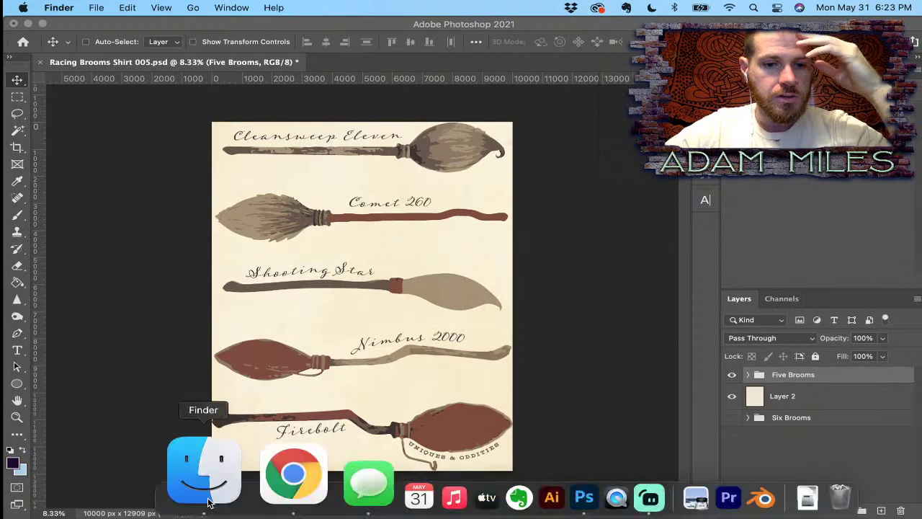
pyautogui.click(208, 502)
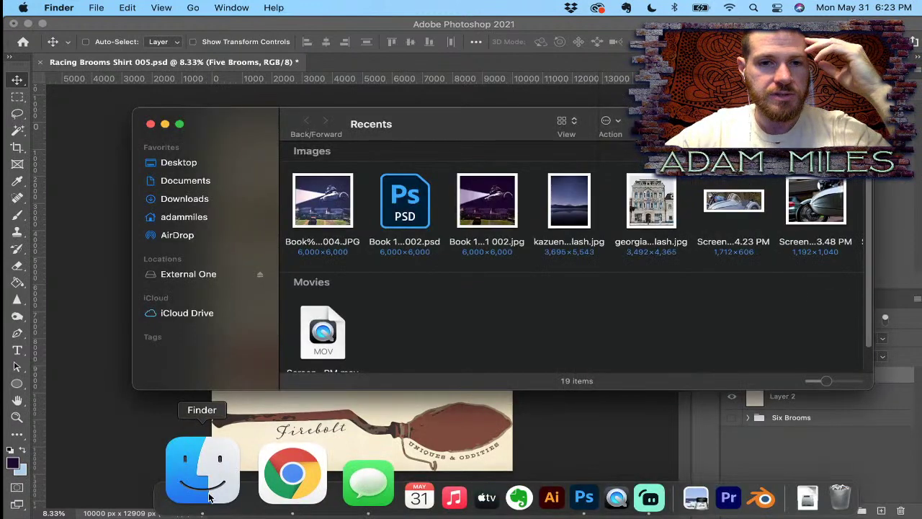
pyautogui.click(173, 274)
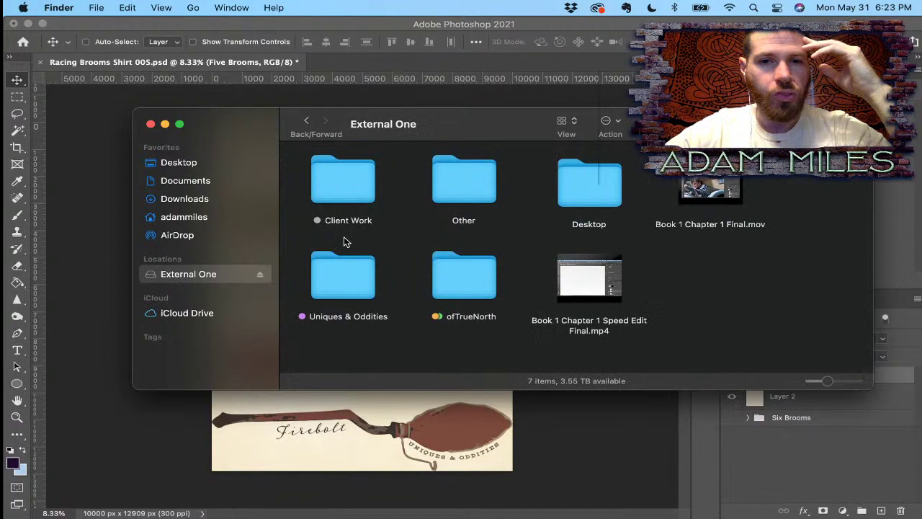
pyautogui.hotkey('ctrl', 'Up')
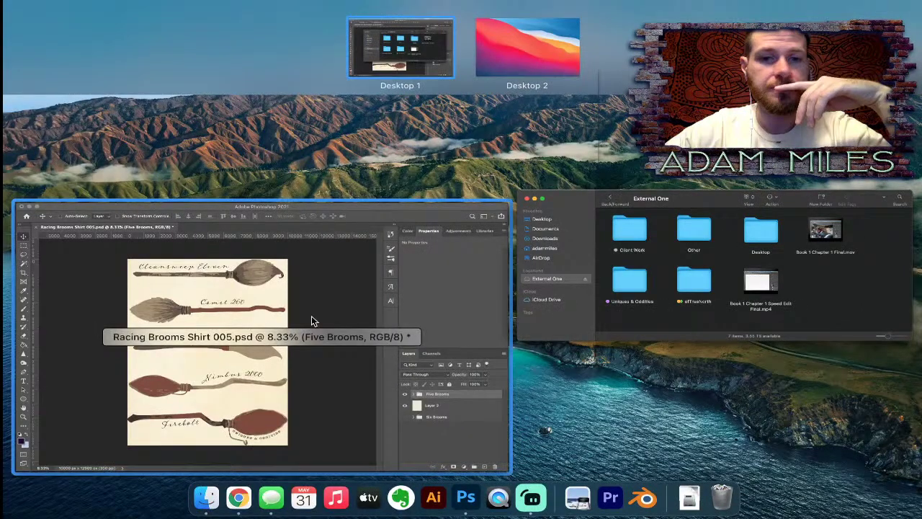
pyautogui.click(312, 317)
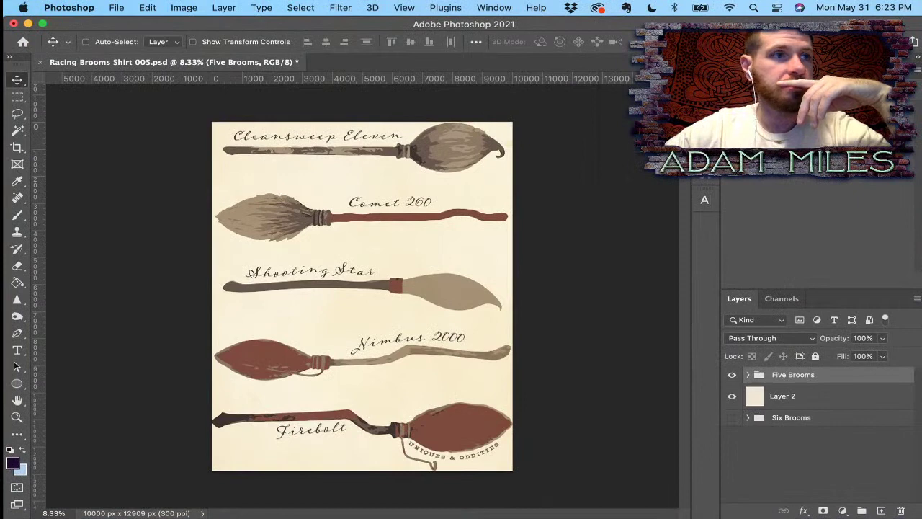
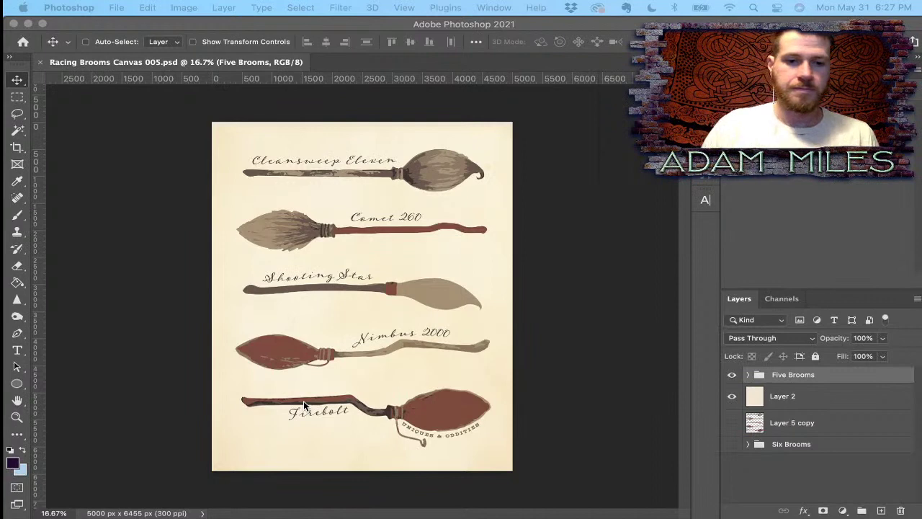
# - Examine the Firebolt broom up close and compare the canvas with the Five Brooms group hidden and shown
pyautogui.press('super+equal')
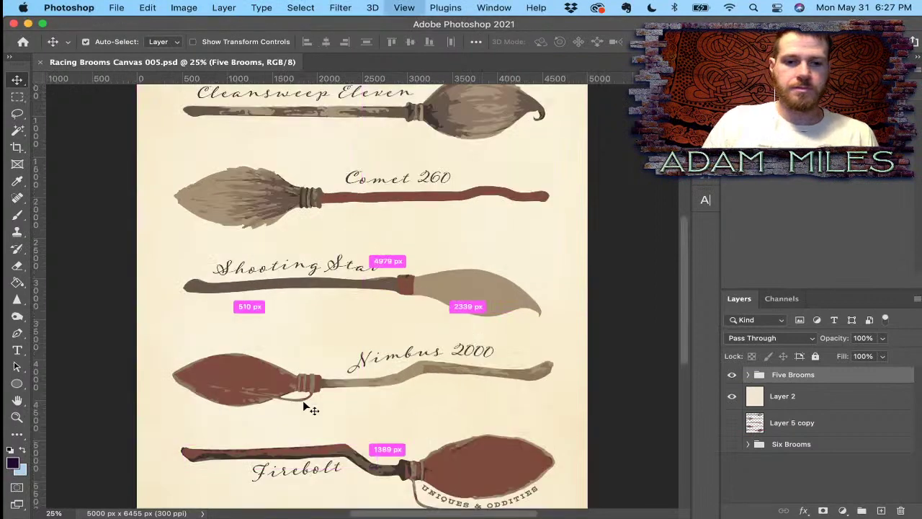
pyautogui.press('super+equal')
pyautogui.press('super+equal')
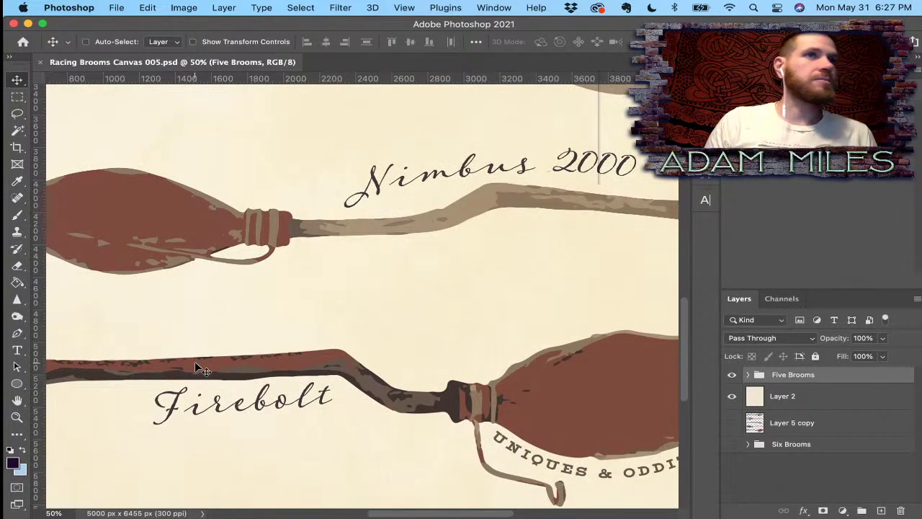
pyautogui.press('super+minus')
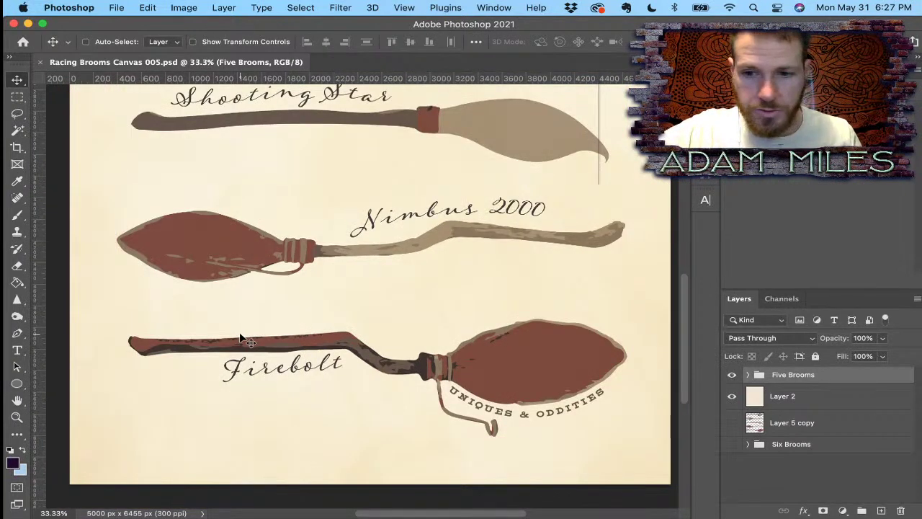
pyautogui.click(732, 375)
pyautogui.click(732, 376)
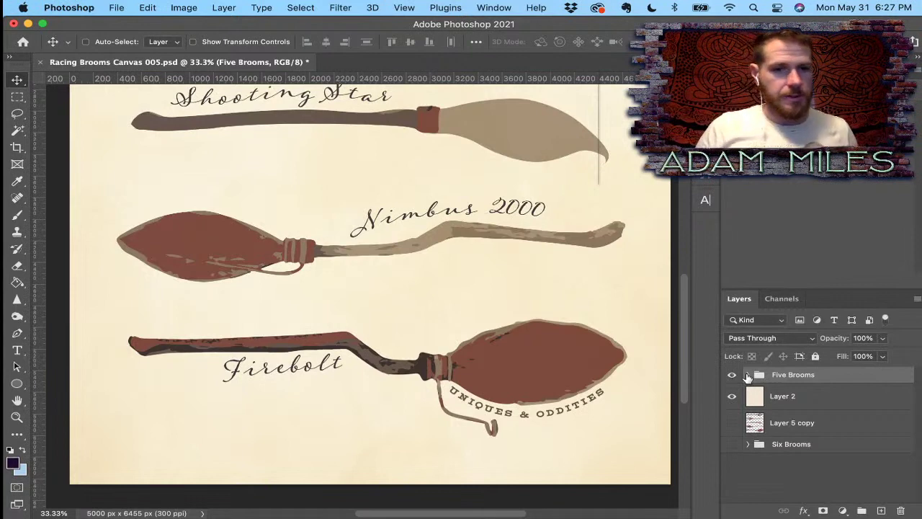
pyautogui.rightClick(748, 379)
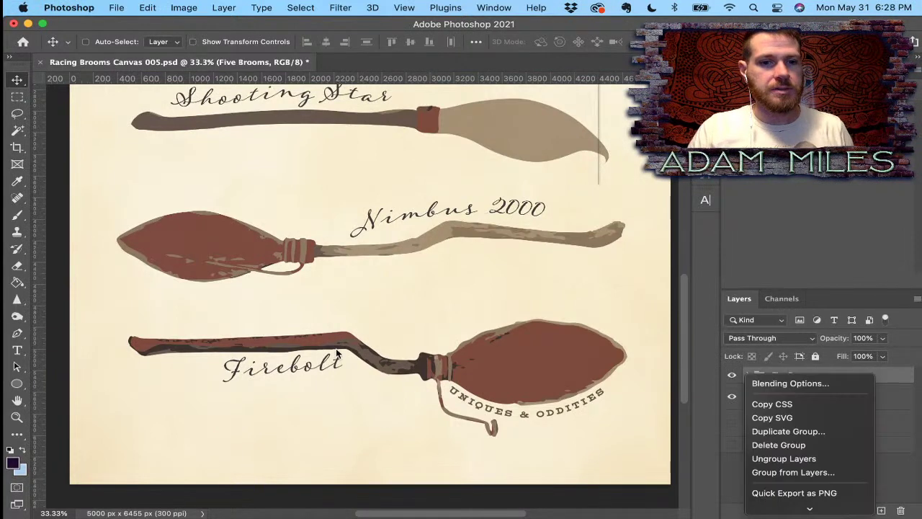
pyautogui.click(251, 313)
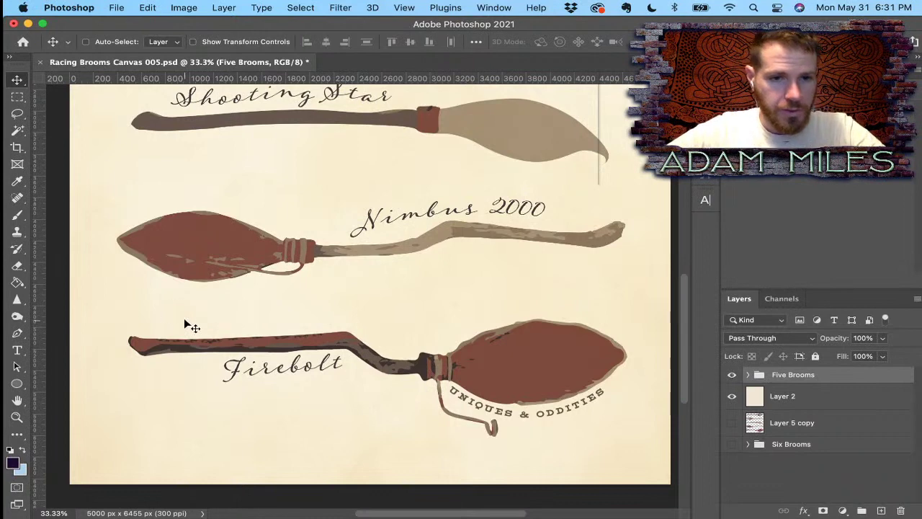
# - Examine the Firebolt handle's details and how the lower three brooms look together on the canvas
pyautogui.press('super+plus')
pyautogui.press('super+plus')
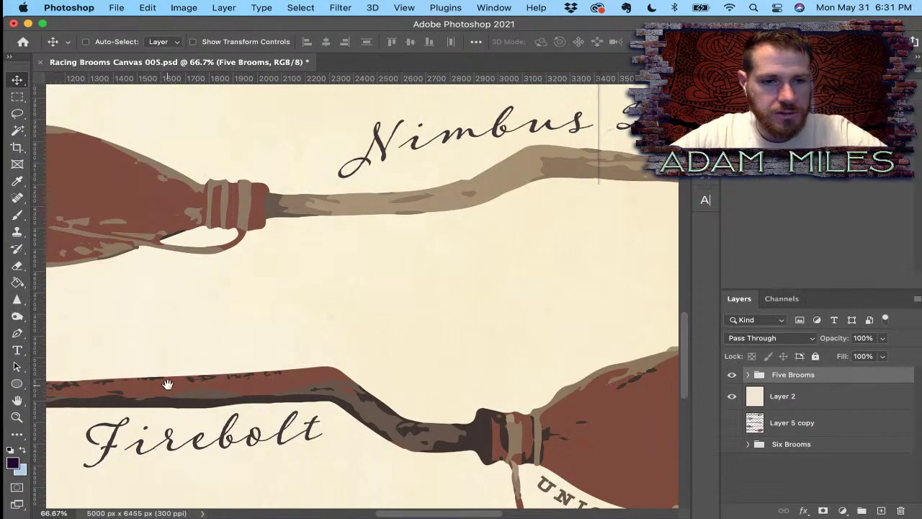
pyautogui.moveTo(167, 384); pyautogui.dragTo(411, 313)
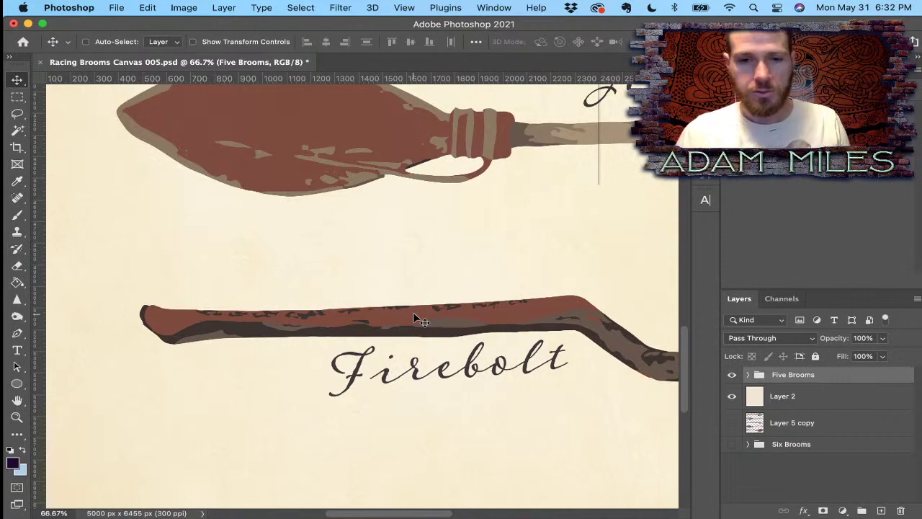
pyautogui.press('super+minus')
pyautogui.press('super+minus')
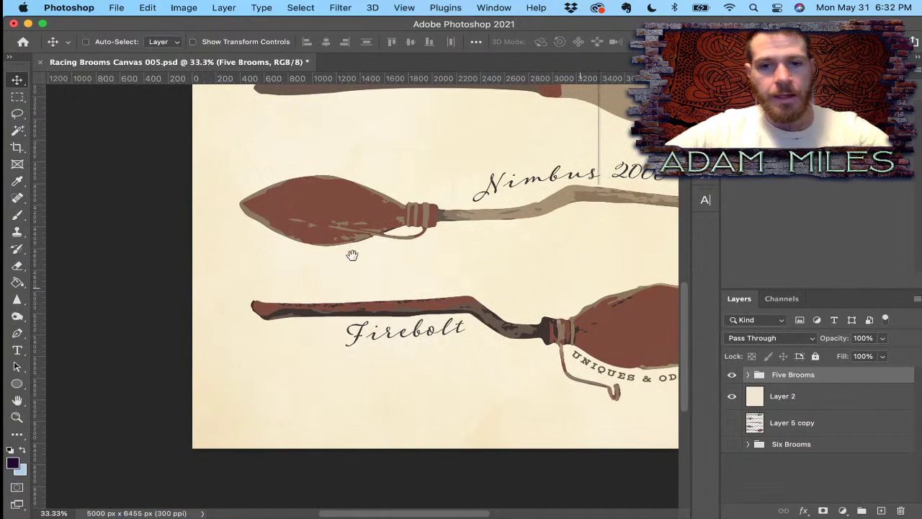
pyautogui.hscroll(10, 352, 255)
pyautogui.scroll(5, 348, 249)
pyautogui.hscroll(-4, 348, 248)
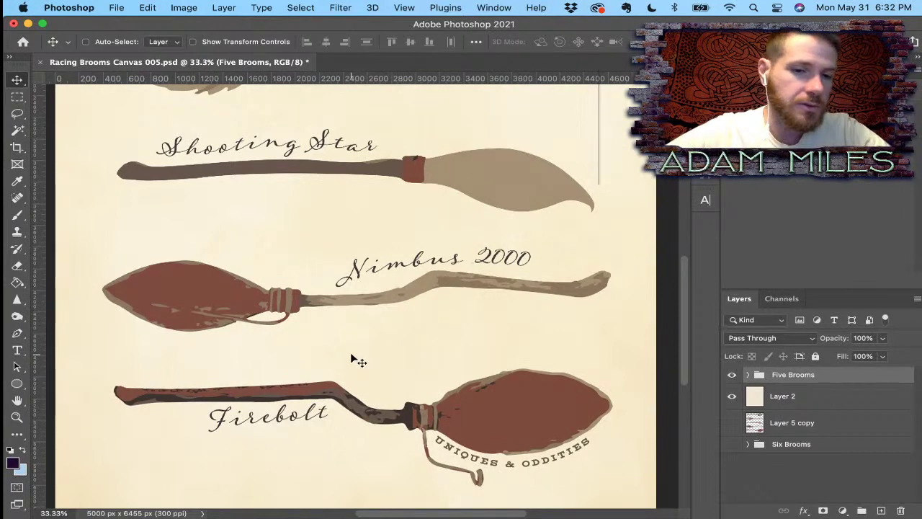
pyautogui.moveTo(305, 371); pyautogui.dragTo(320, 274)
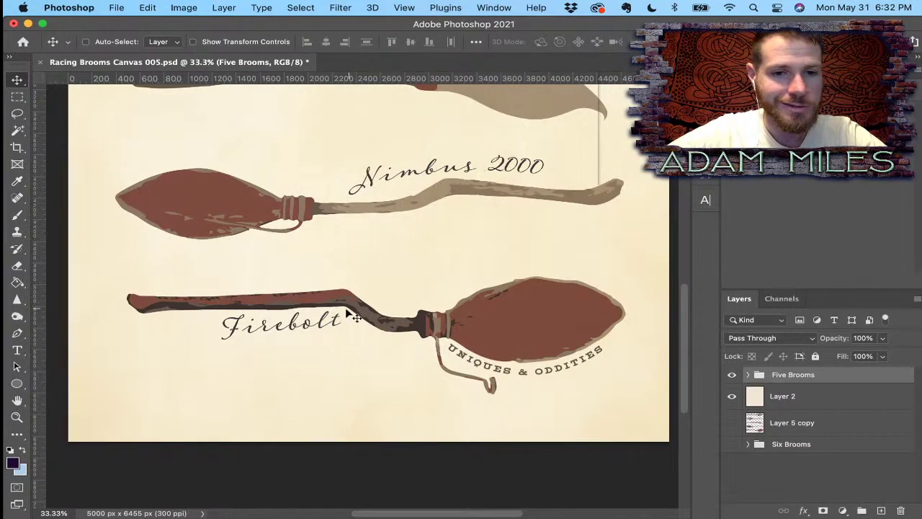
# - Expand the Five Brooms group and find Layer 5 below the broom name text layers
pyautogui.press('super+equal')
pyautogui.press('super+equal')
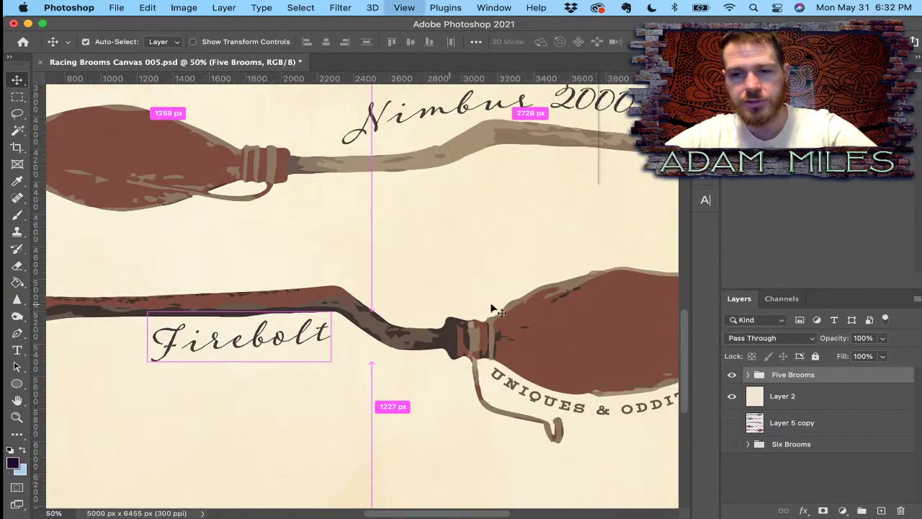
pyautogui.press('super+equal')
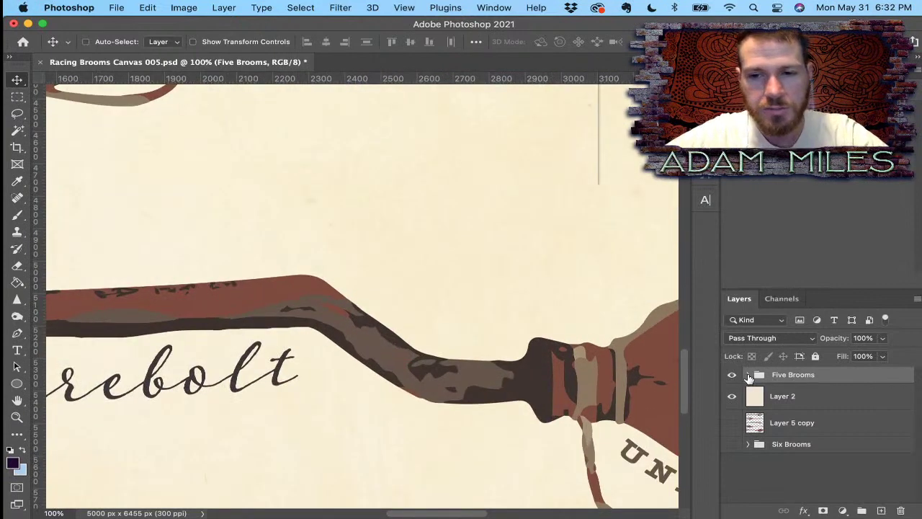
pyautogui.click(749, 376)
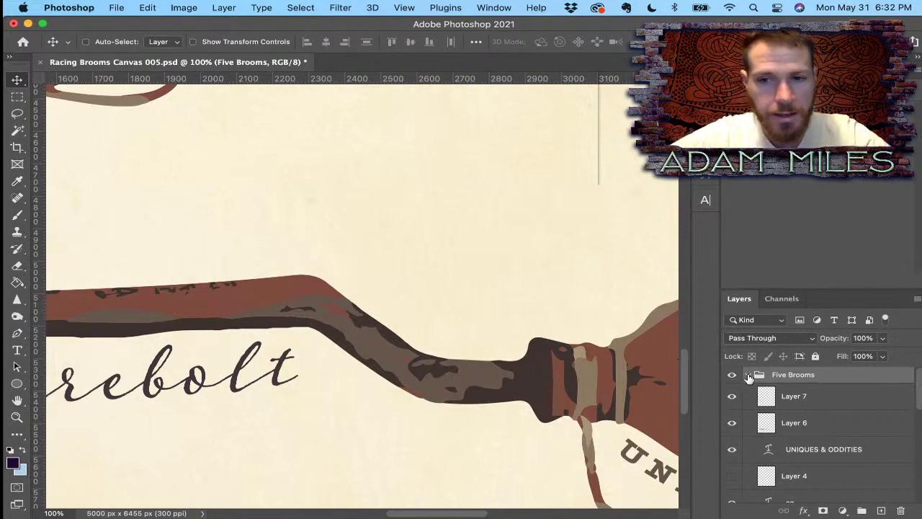
pyautogui.click(749, 375)
pyautogui.click(750, 375)
pyautogui.scroll(-3, 789, 422)
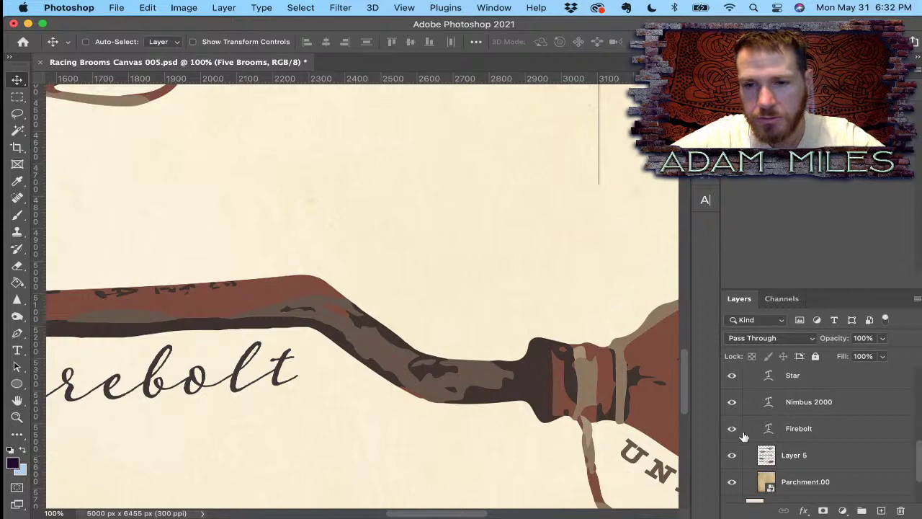
# - Compare the Firebolt handle with Layer 5 hidden and shown, inspecting the painted details along its whole length
pyautogui.click(732, 456)
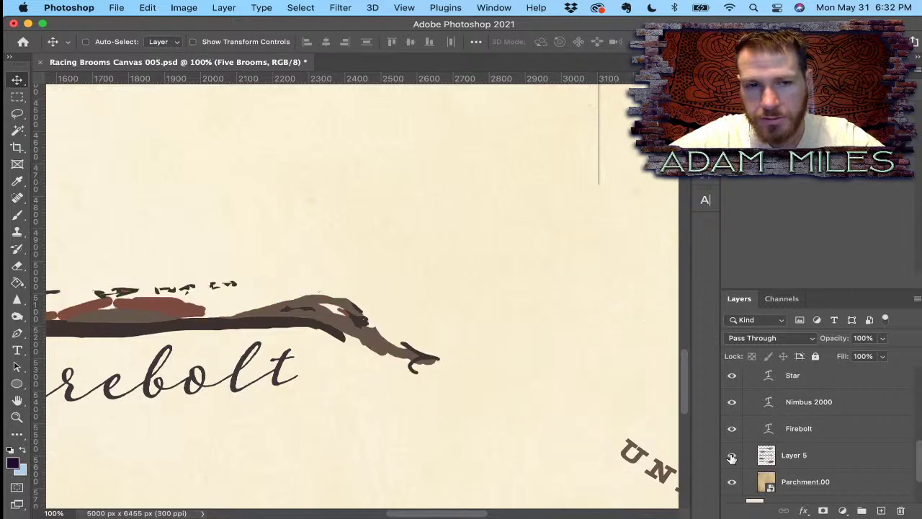
pyautogui.click(732, 456)
pyautogui.moveTo(412, 333); pyautogui.dragTo(591, 333)
pyautogui.click(732, 455)
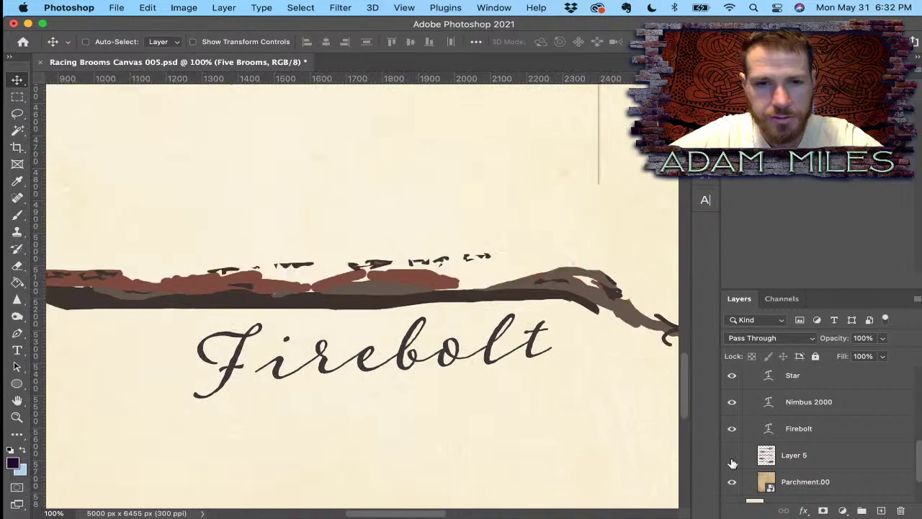
pyautogui.moveTo(303, 324); pyautogui.dragTo(473, 315)
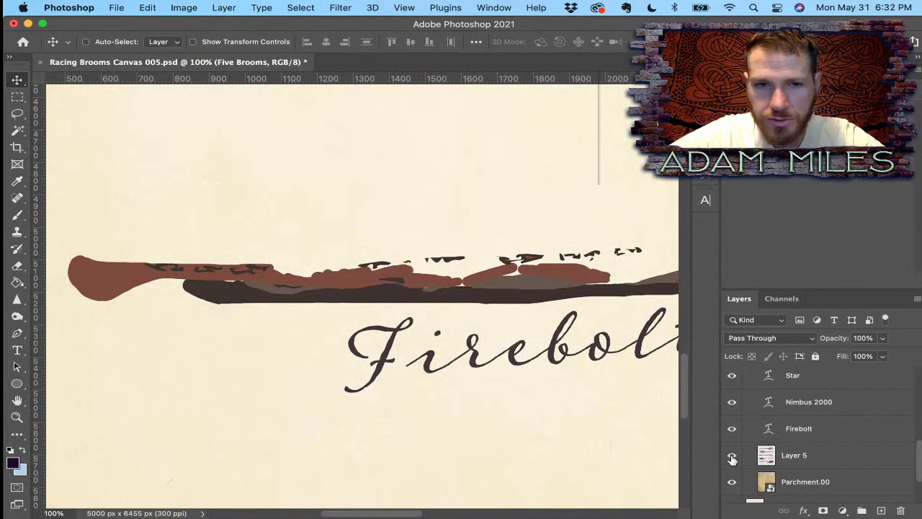
pyautogui.click(732, 456)
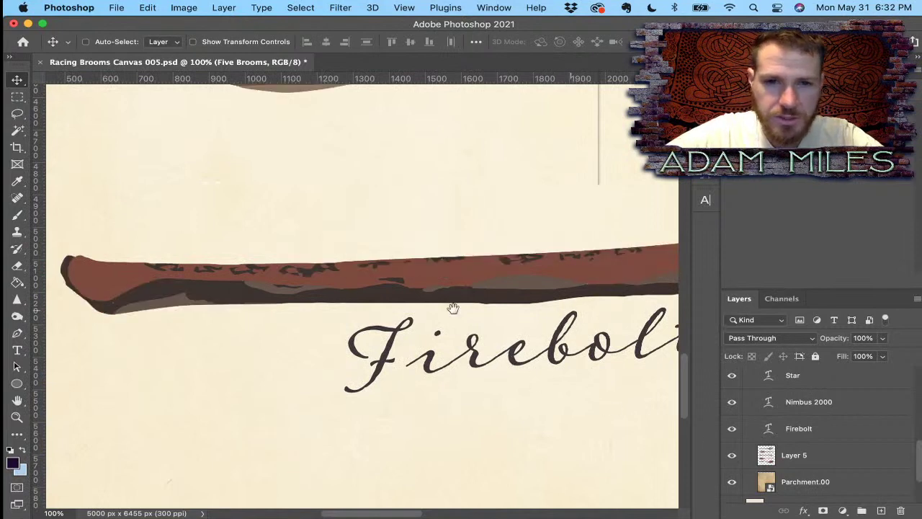
pyautogui.moveTo(453, 309); pyautogui.dragTo(348, 293)
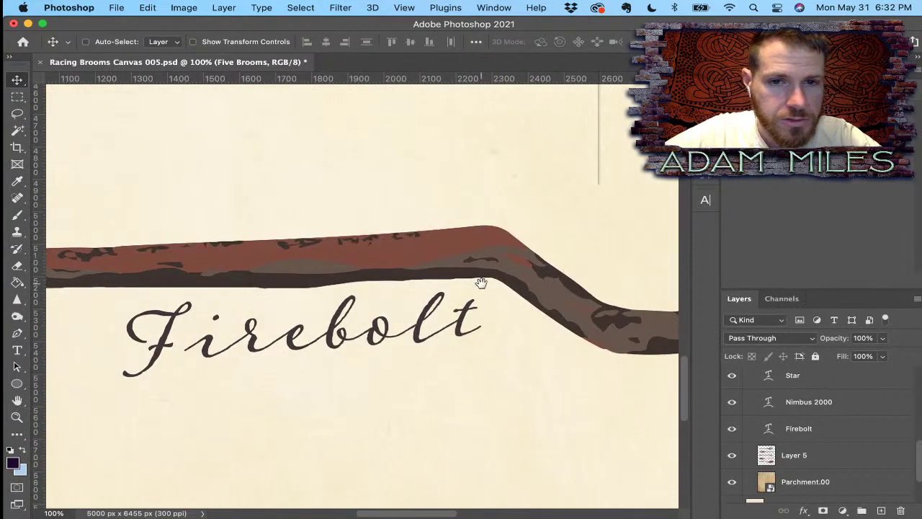
pyautogui.moveTo(481, 282); pyautogui.dragTo(586, 281)
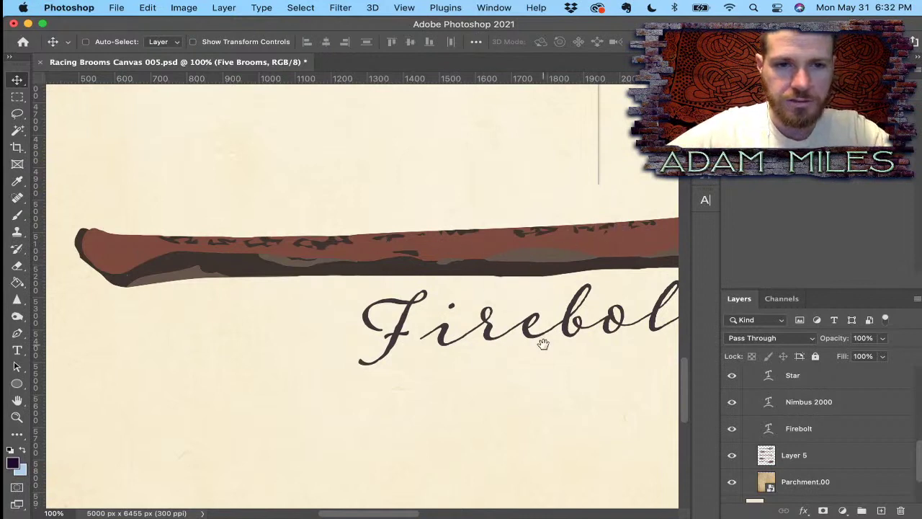
pyautogui.moveTo(541, 343); pyautogui.dragTo(583, 304)
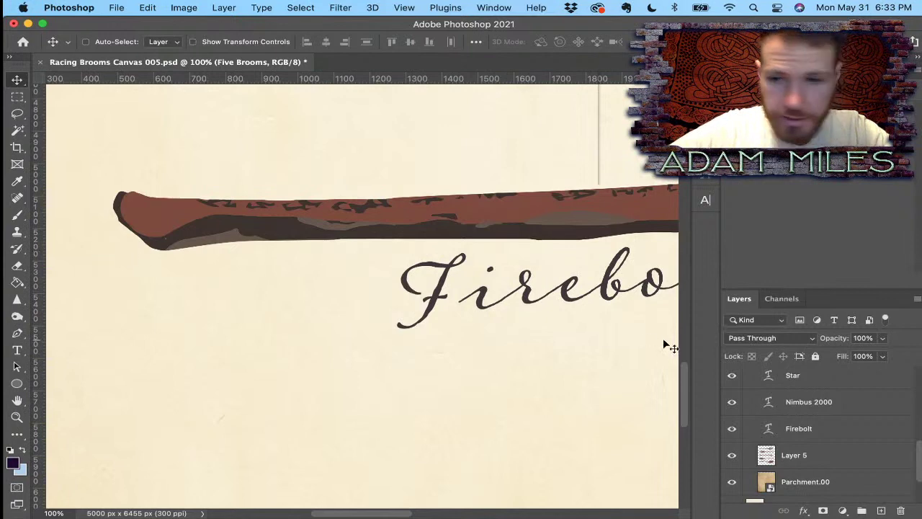
# - Compare the Firebolt handle with Layer 5 and Layer 6 each hidden and shown
pyautogui.click(735, 459)
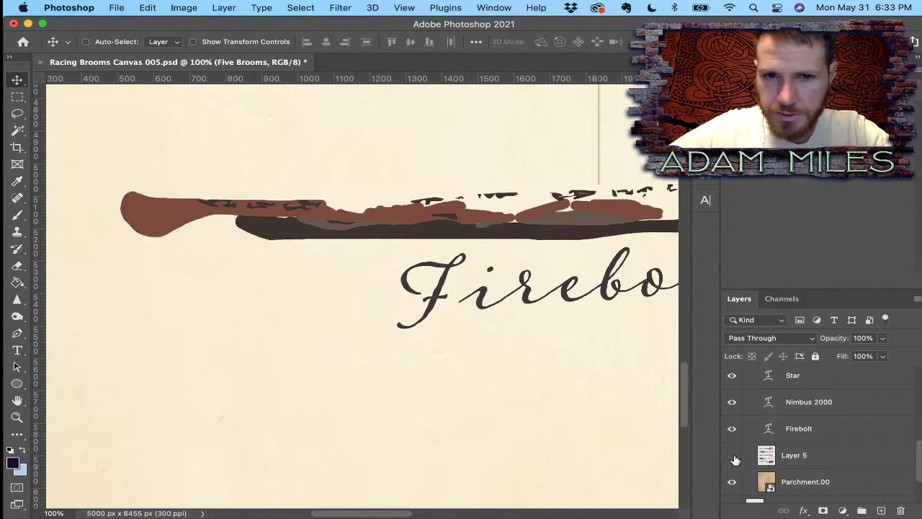
pyautogui.click(735, 459)
pyautogui.scroll(5, 787, 432)
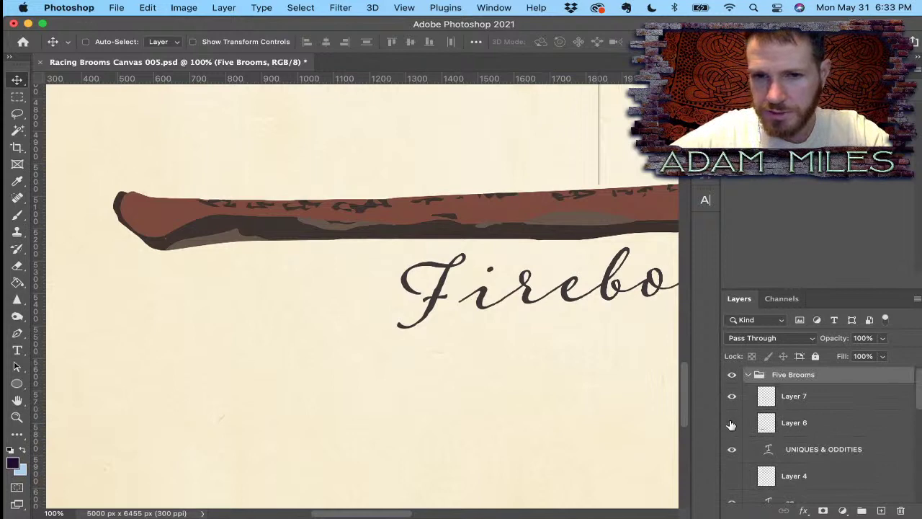
pyautogui.click(731, 425)
pyautogui.click(731, 426)
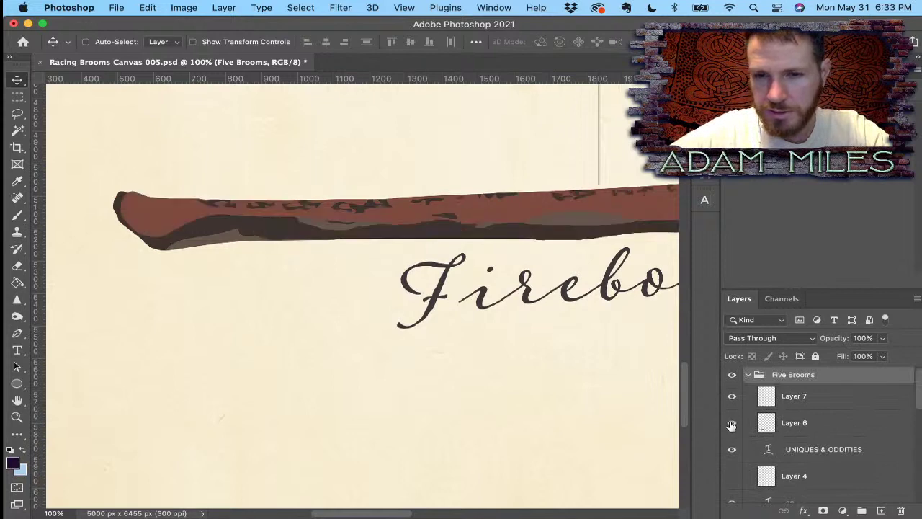
# - On Layer 6, trace a jagged Pen tool path along the Firebolt handle's lower edge, from near its tip to above the end of the name
pyautogui.click(802, 430)
pyautogui.moveTo(243, 252); pyautogui.dragTo(216, 249)
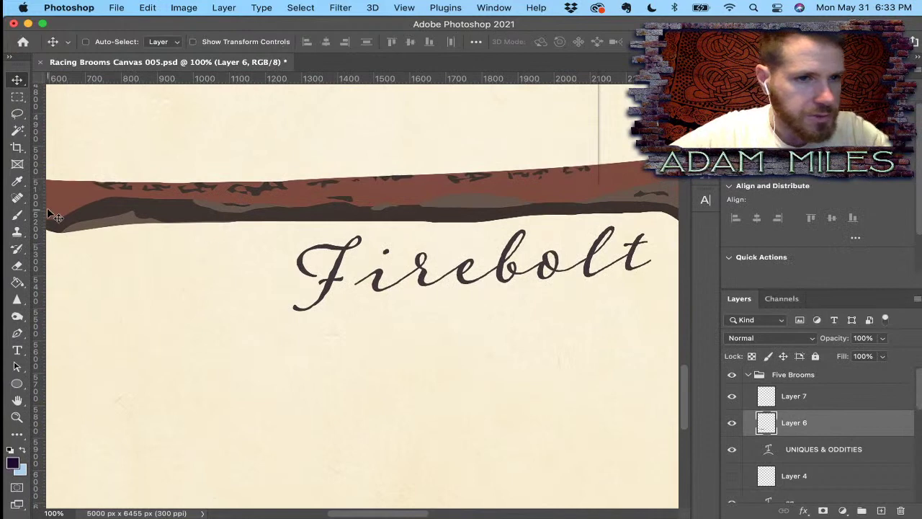
pyautogui.click(17, 333)
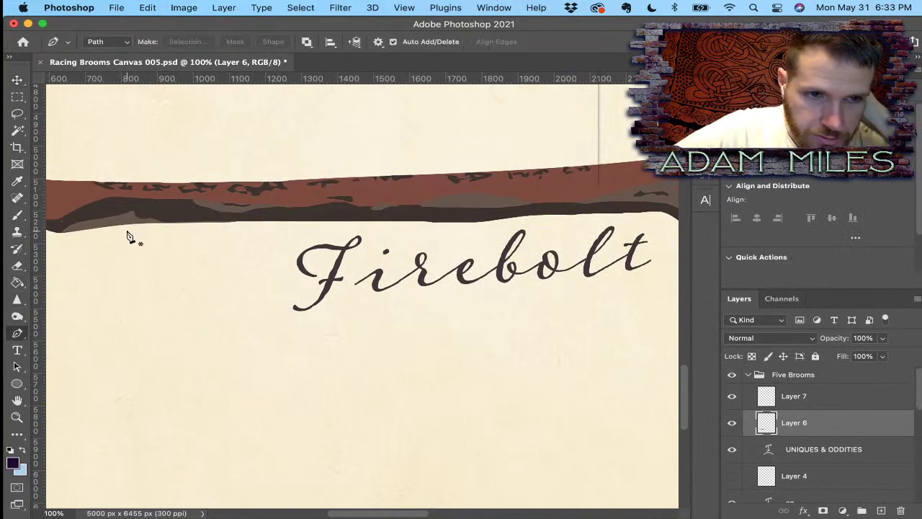
pyautogui.click(57, 237)
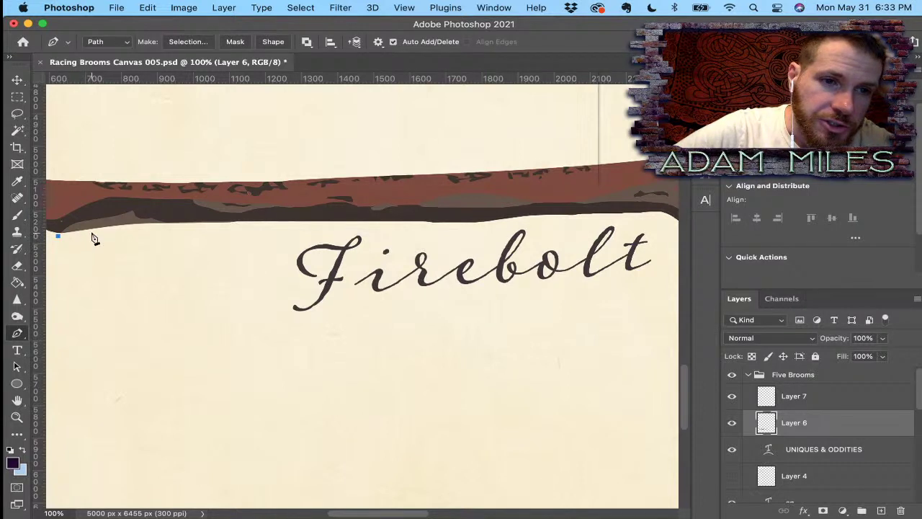
pyautogui.click(94, 229)
pyautogui.click(106, 226)
pyautogui.click(121, 224)
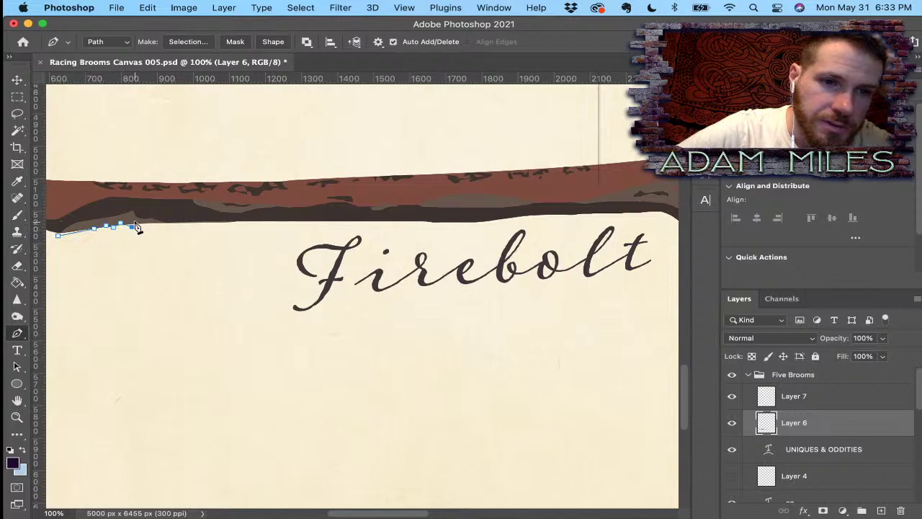
pyautogui.click(151, 222)
pyautogui.click(170, 219)
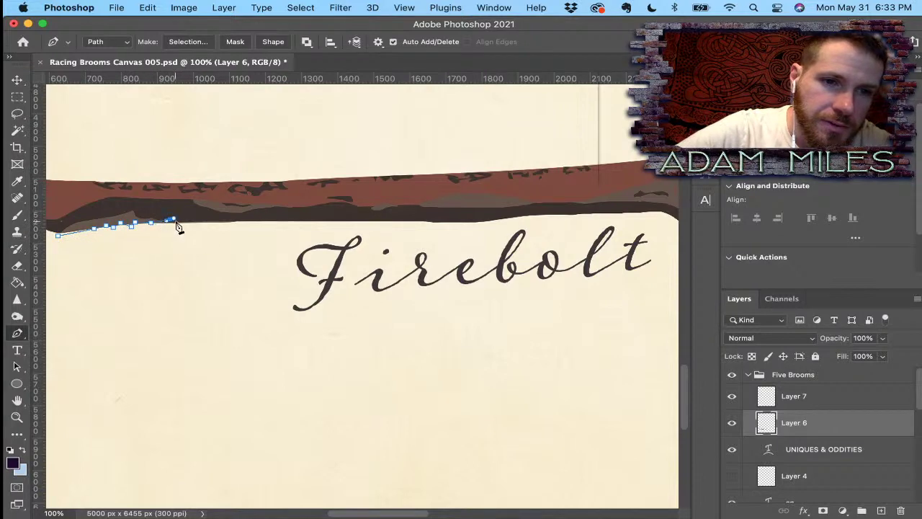
pyautogui.click(186, 222)
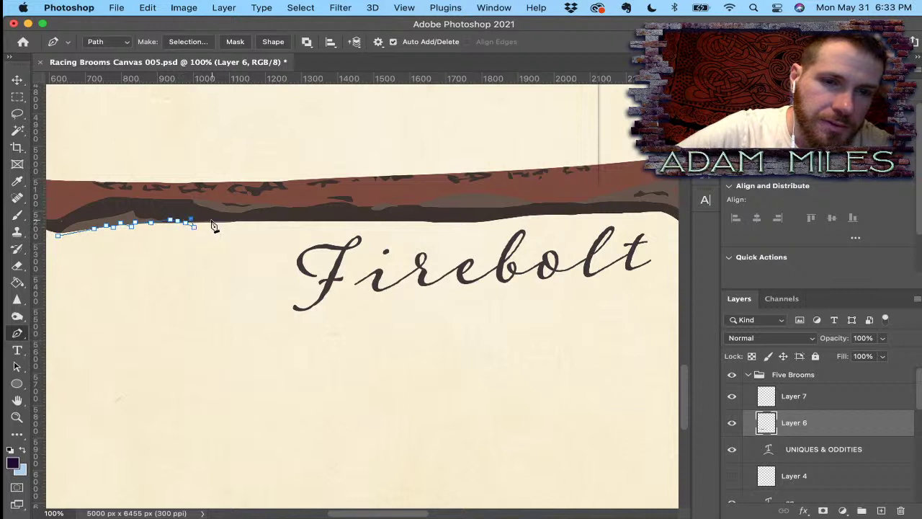
pyautogui.click(194, 226)
pyautogui.click(208, 220)
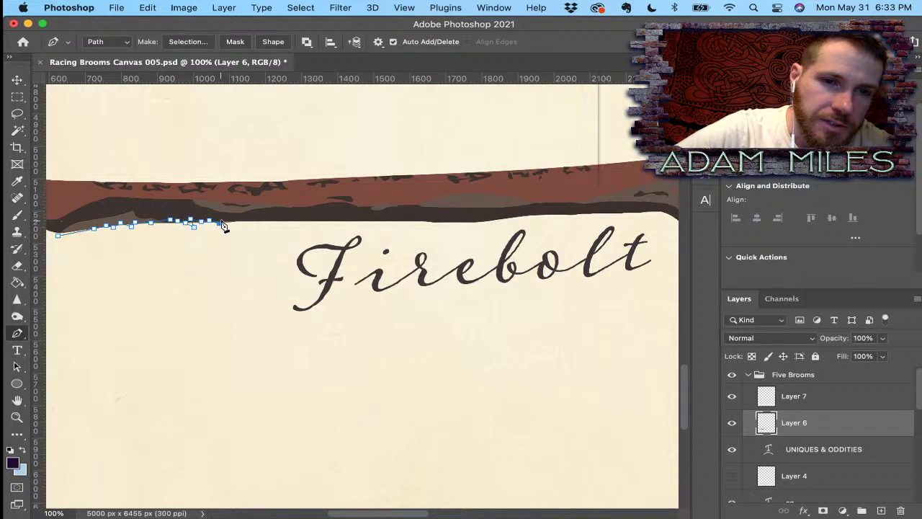
pyautogui.click(222, 221)
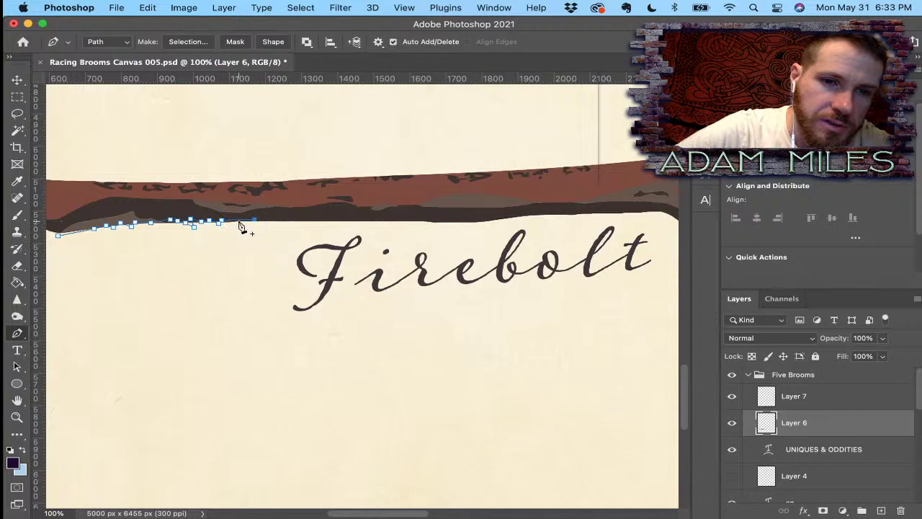
pyautogui.moveTo(246, 221); pyautogui.dragTo(236, 223)
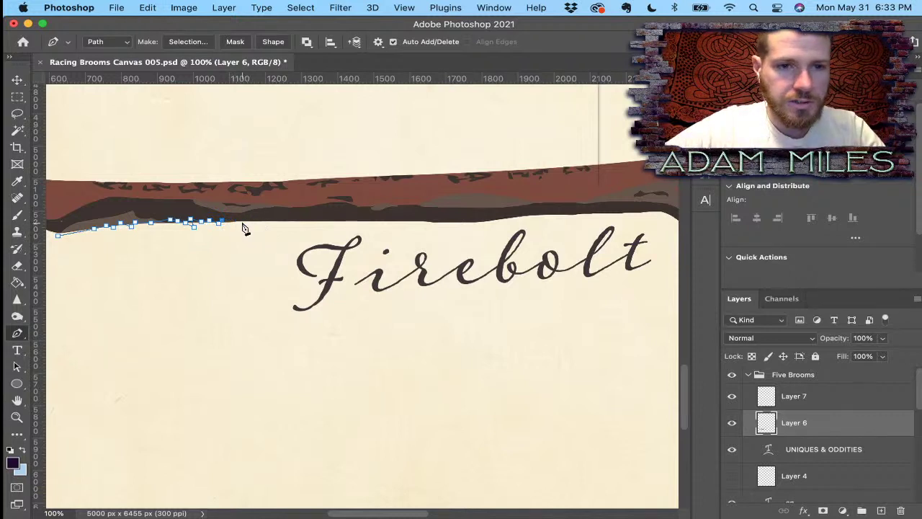
pyautogui.click(251, 220)
pyautogui.click(271, 217)
pyautogui.click(288, 219)
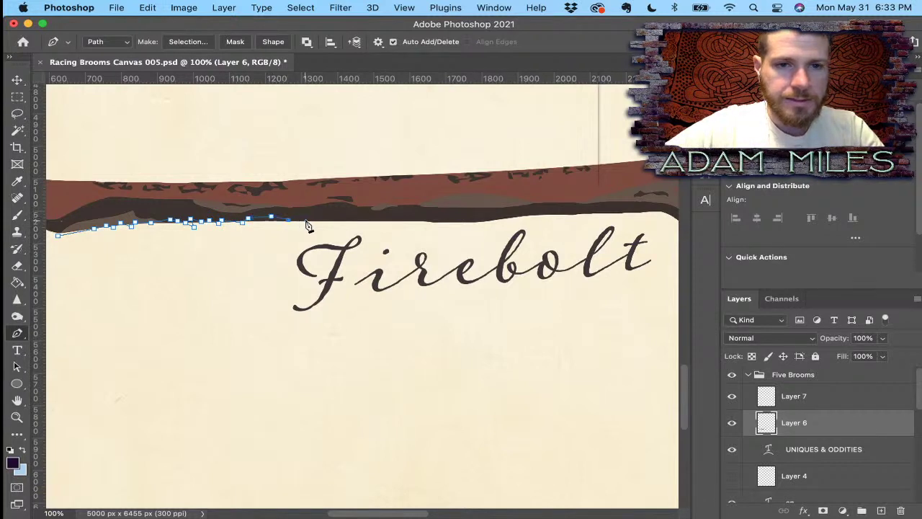
pyautogui.click(306, 221)
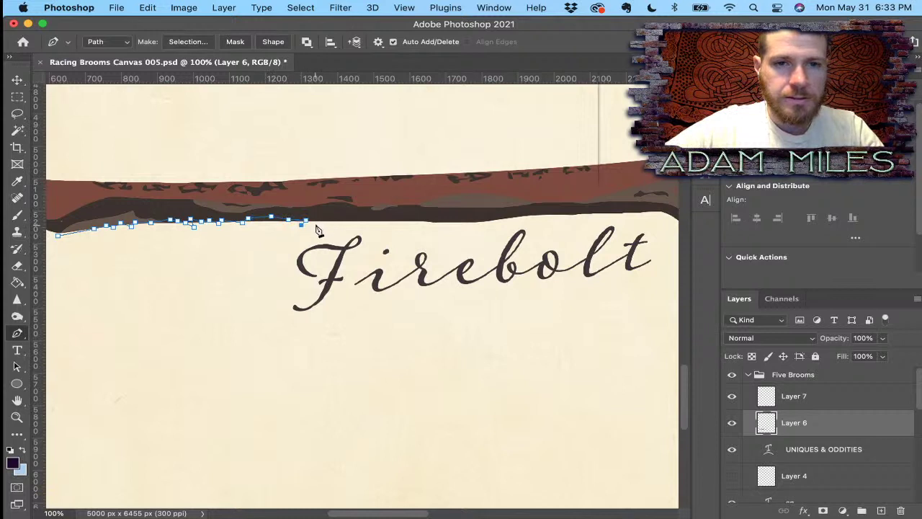
pyautogui.click(314, 221)
pyautogui.click(330, 220)
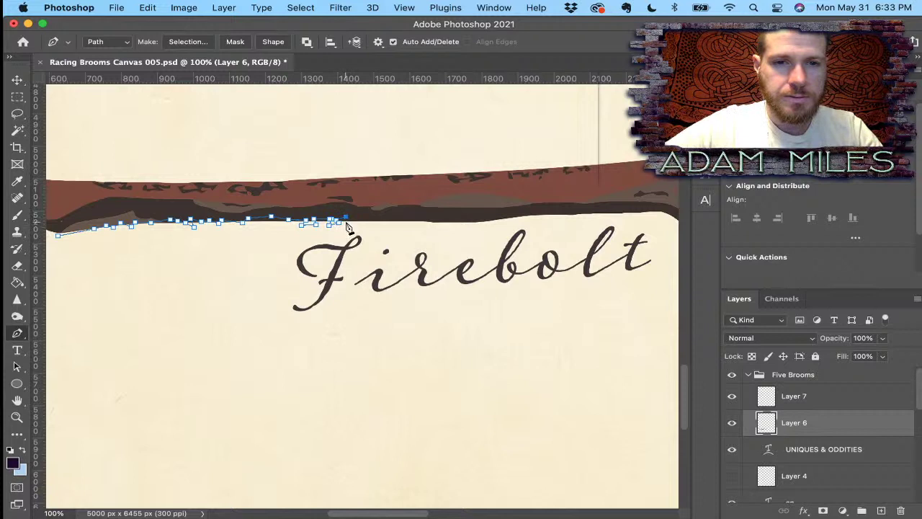
pyautogui.click(350, 216)
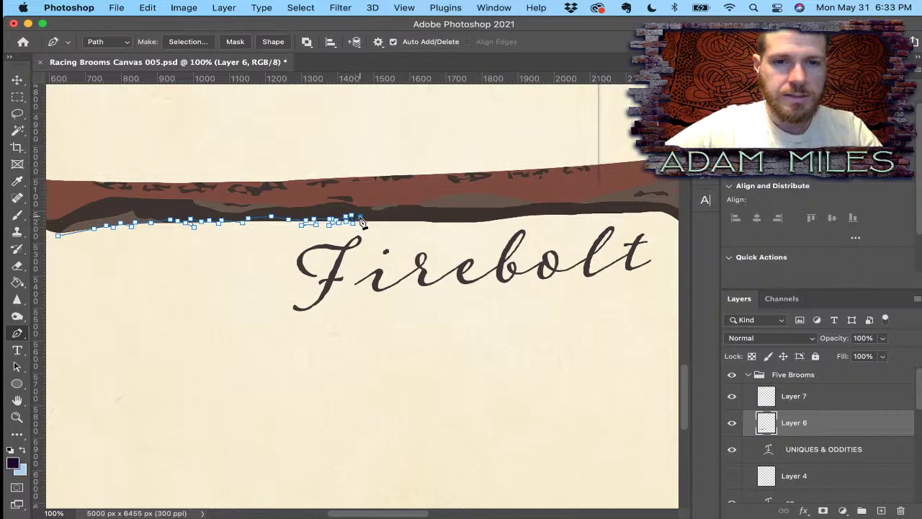
pyautogui.click(360, 216)
pyautogui.click(413, 225)
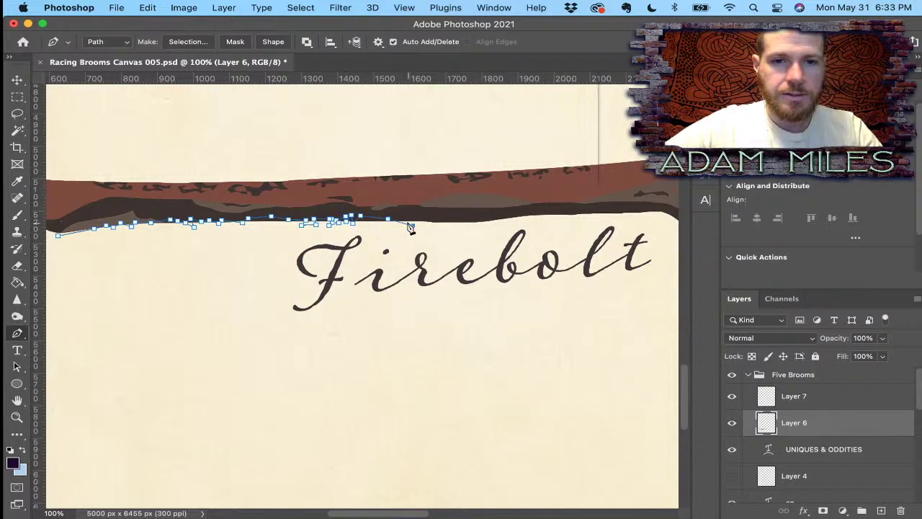
pyautogui.click(445, 225)
pyautogui.click(467, 219)
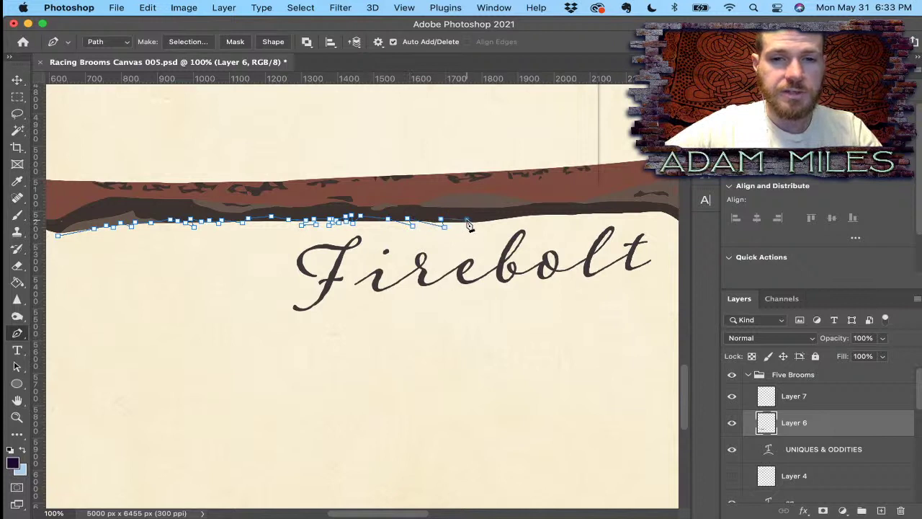
pyautogui.click(475, 220)
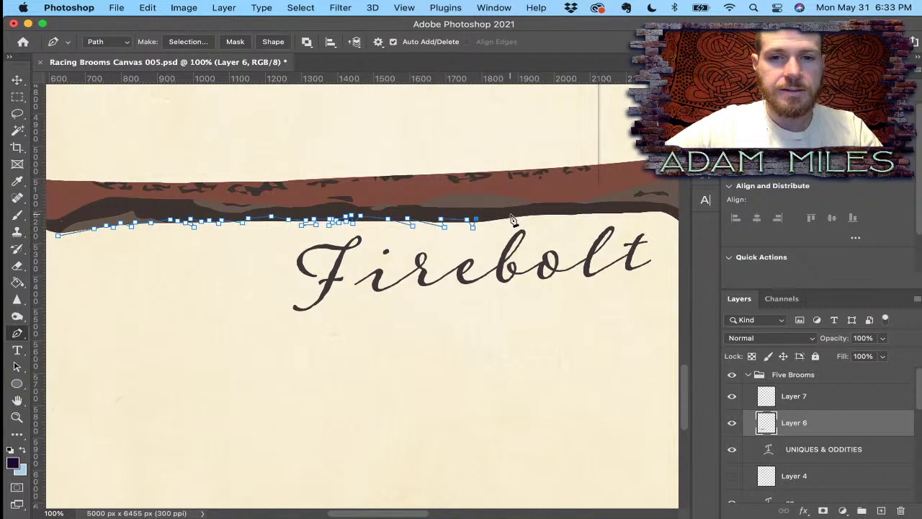
pyautogui.click(494, 222)
pyautogui.click(515, 217)
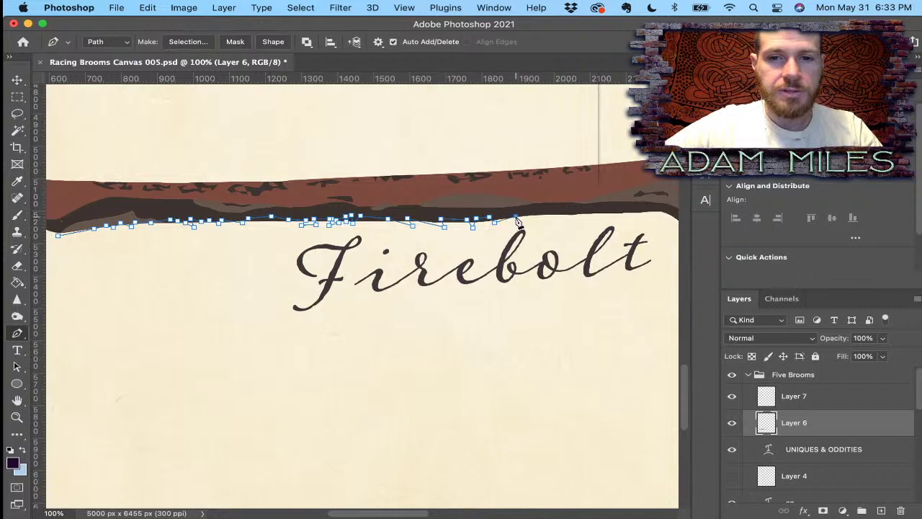
pyautogui.click(519, 223)
pyautogui.click(542, 213)
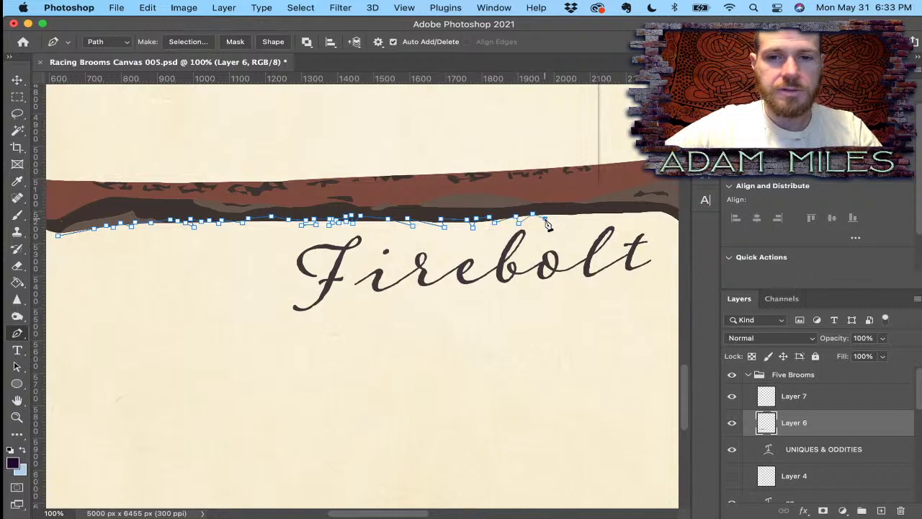
pyautogui.click(555, 222)
pyautogui.click(557, 208)
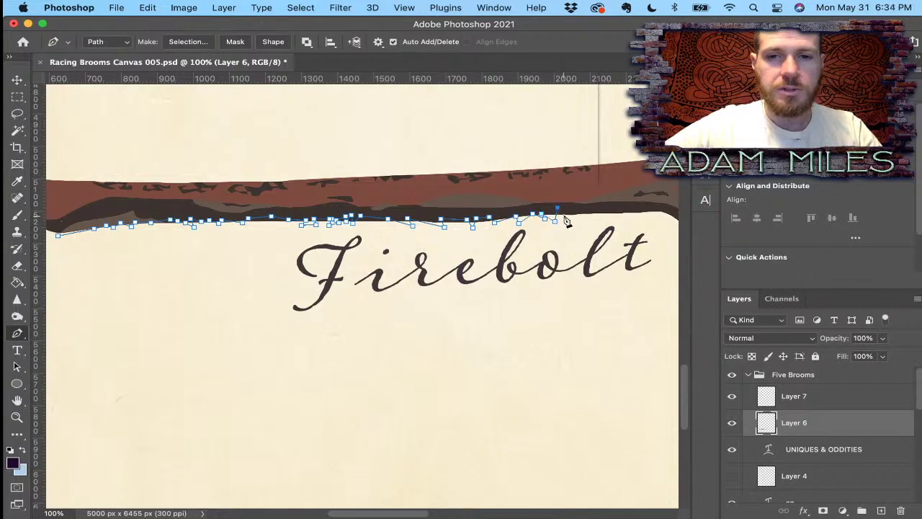
pyautogui.click(571, 216)
pyautogui.click(577, 210)
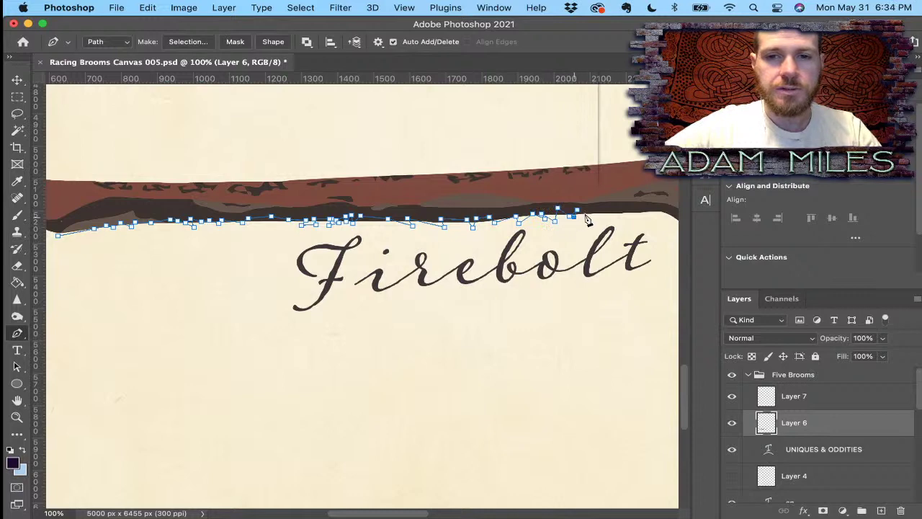
pyautogui.click(590, 210)
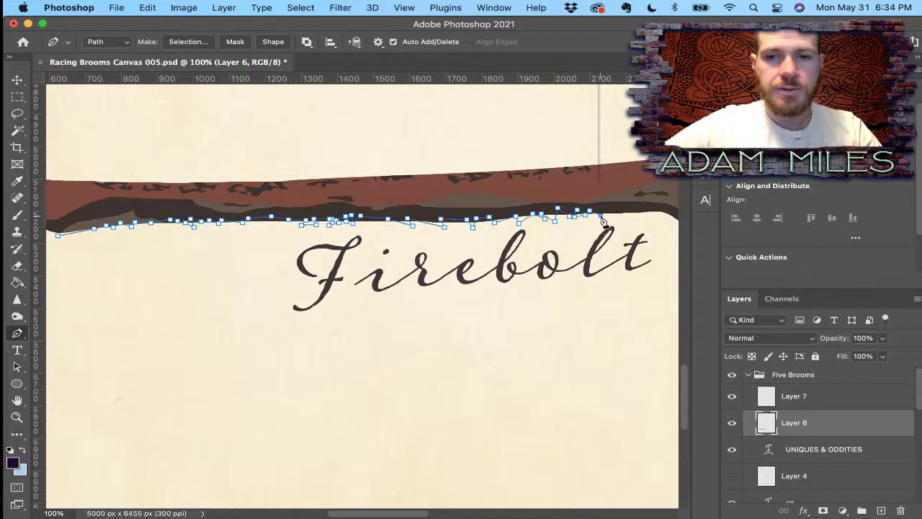
# - Continue the jagged path around the handle's bend and close it through a point beneath the handle, across the Firebolt lettering
pyautogui.moveTo(620, 214); pyautogui.dragTo(519, 212)
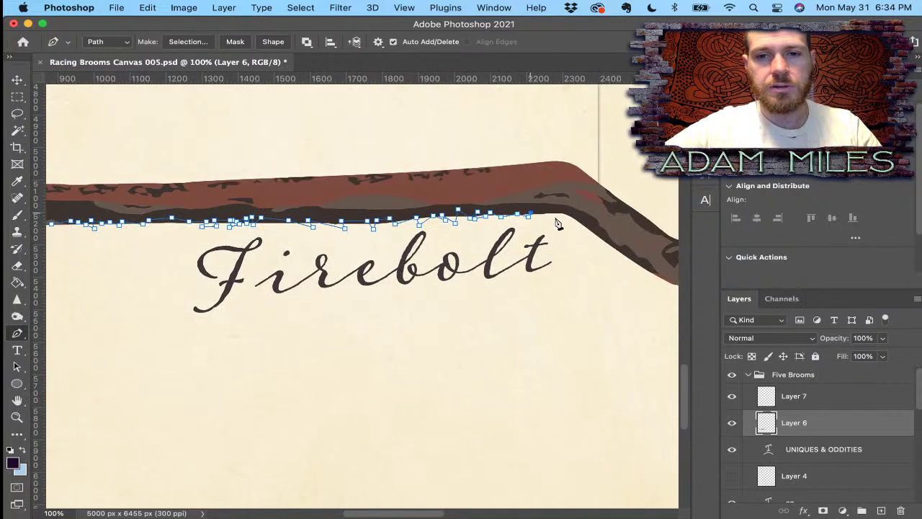
pyautogui.click(546, 217)
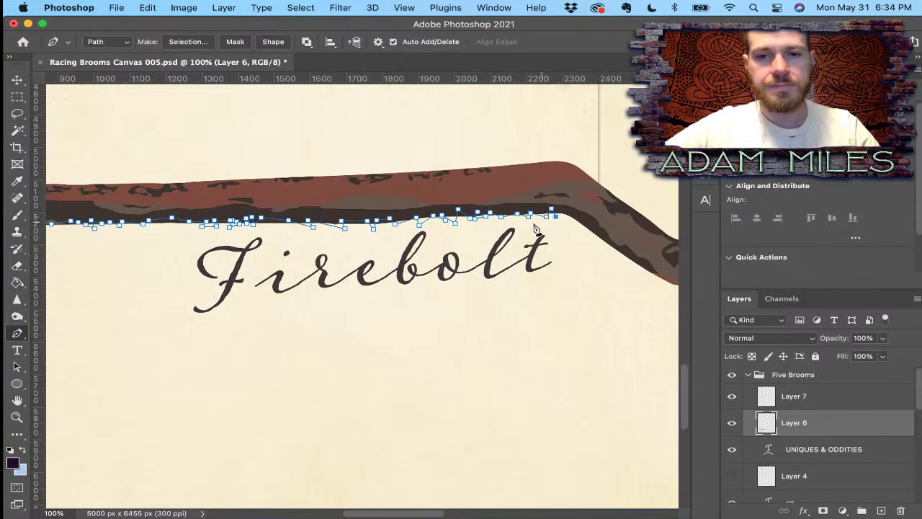
pyautogui.click(557, 215)
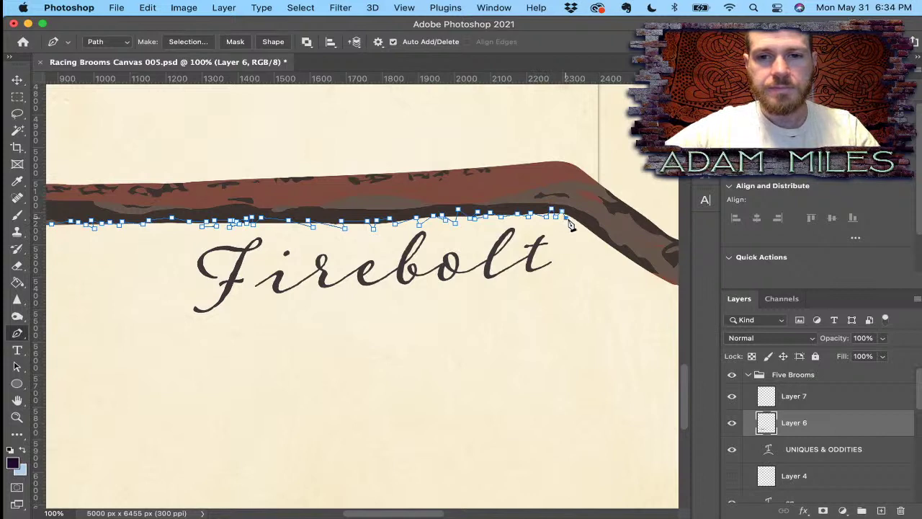
pyautogui.click(581, 222)
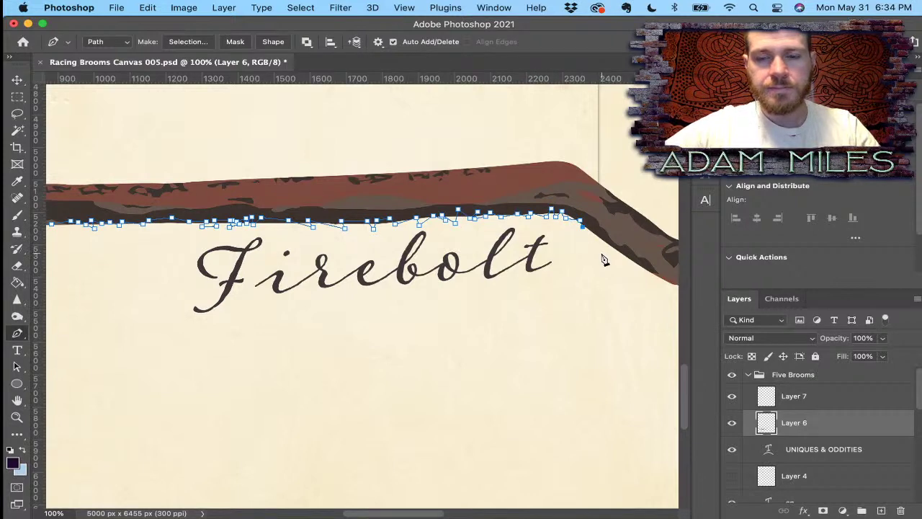
pyautogui.moveTo(596, 240); pyautogui.dragTo(627, 257)
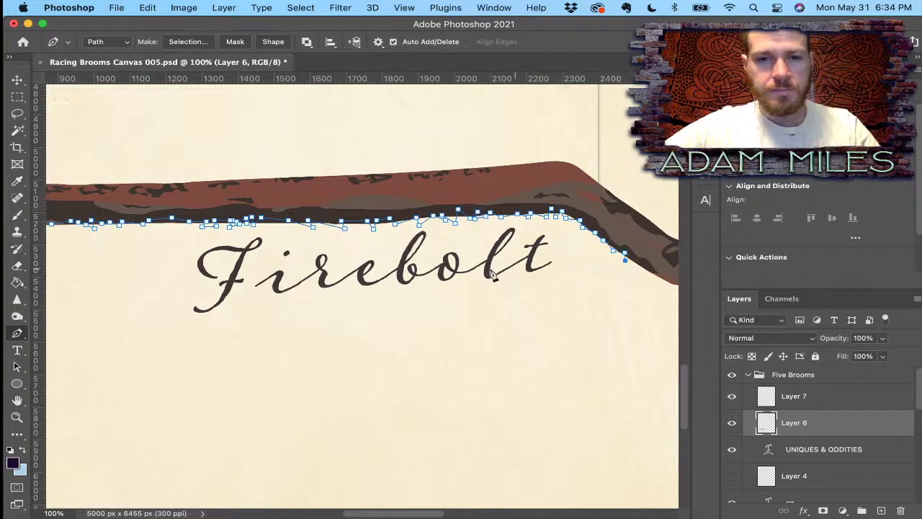
pyautogui.click(266, 294)
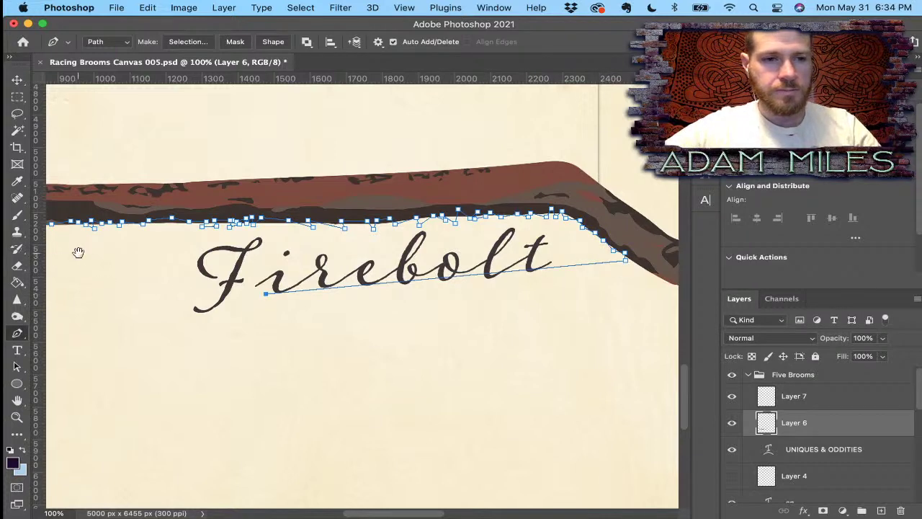
pyautogui.moveTo(76, 253); pyautogui.dragTo(181, 260)
pyautogui.click(60, 243)
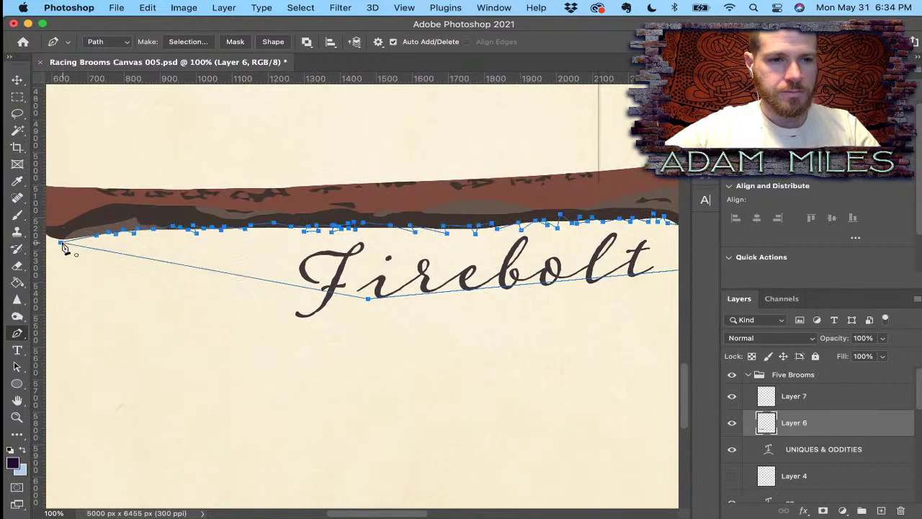
# - Convert the path to a new anti-aliased selection with 0 px feather and mask Layer 6 with it, inverted to cut notches from the lower edge
pyautogui.click(188, 42)
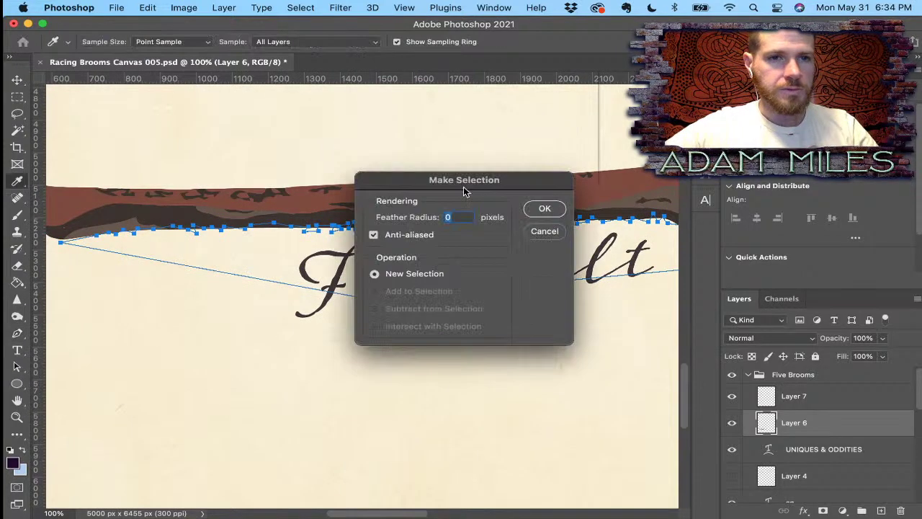
pyautogui.click(546, 210)
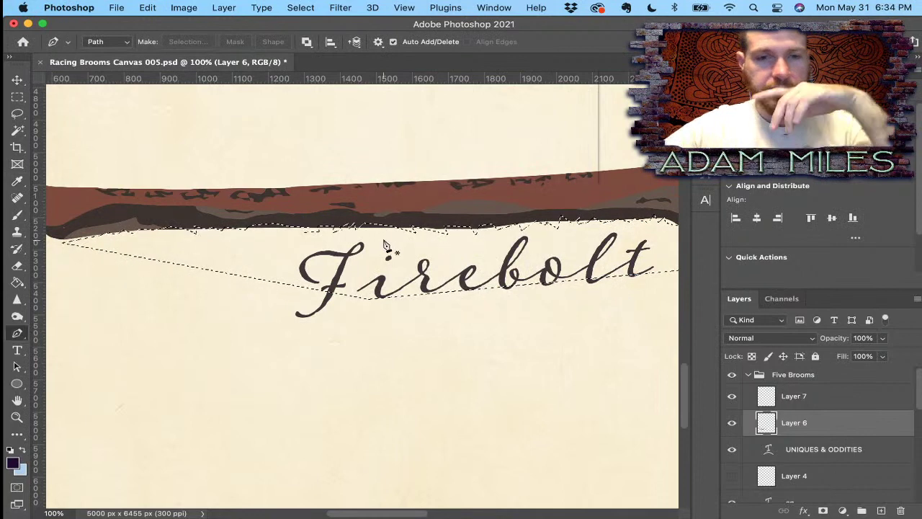
pyautogui.click(823, 511)
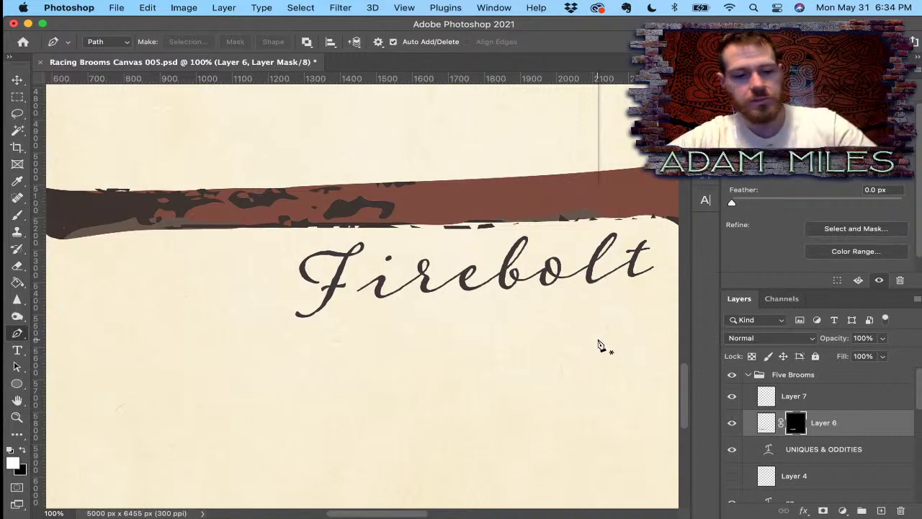
pyautogui.press('super+i')
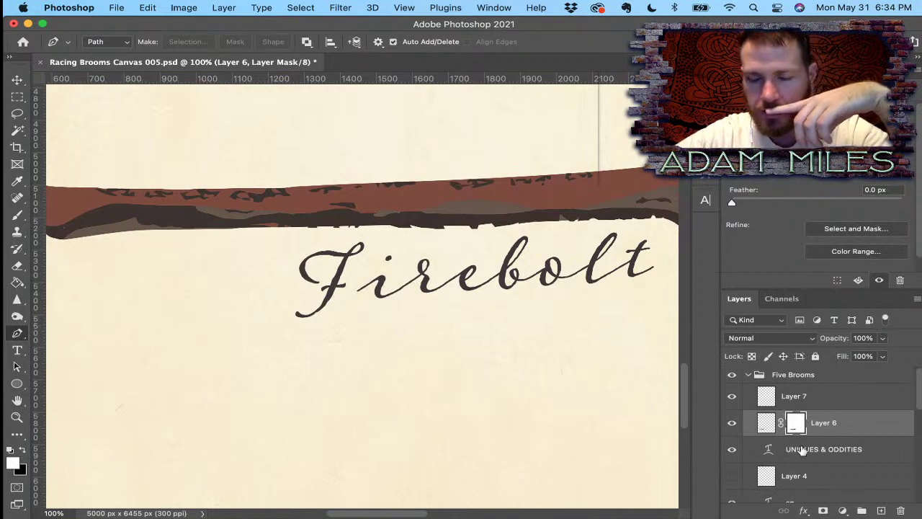
# - Copy Layer 6's layer mask onto Layer 5 so the notches also cut into that layer's Firebolt handle
pyautogui.scroll(-2, 817, 452)
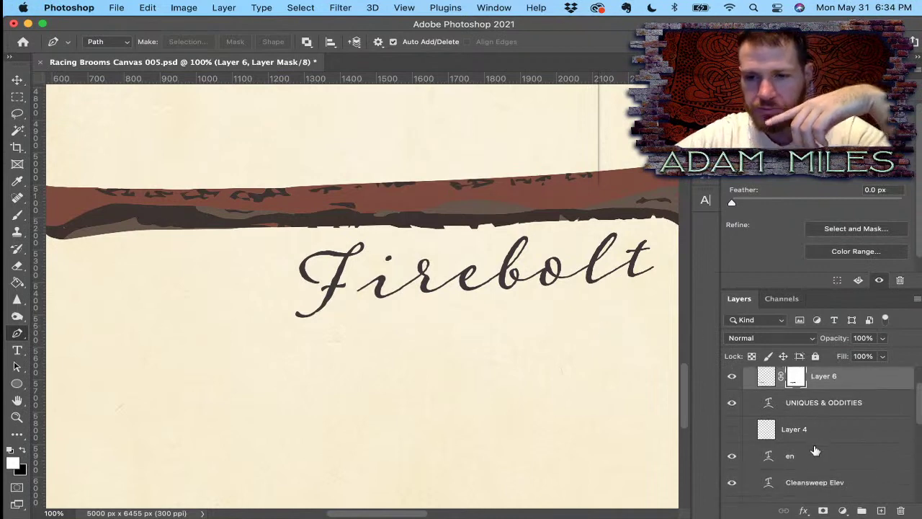
pyautogui.rightClick(798, 383)
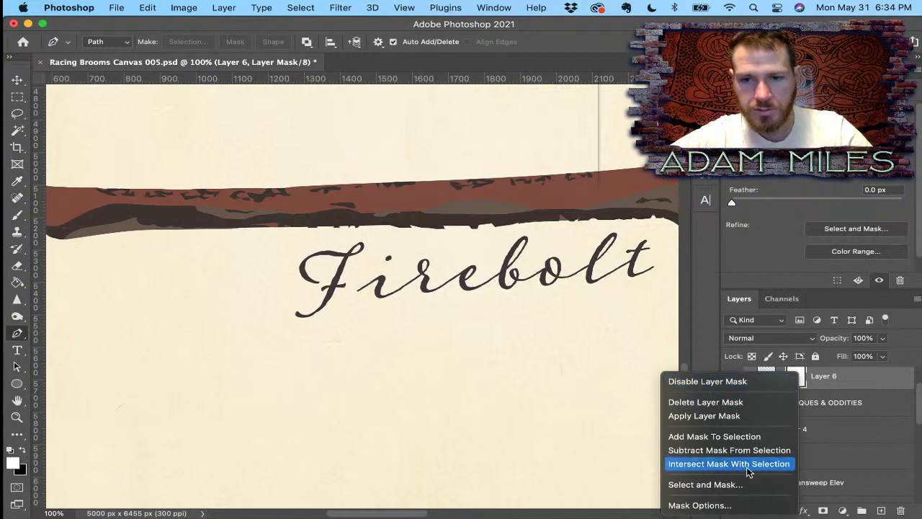
pyautogui.click(801, 377)
pyautogui.scroll(1, 800, 379)
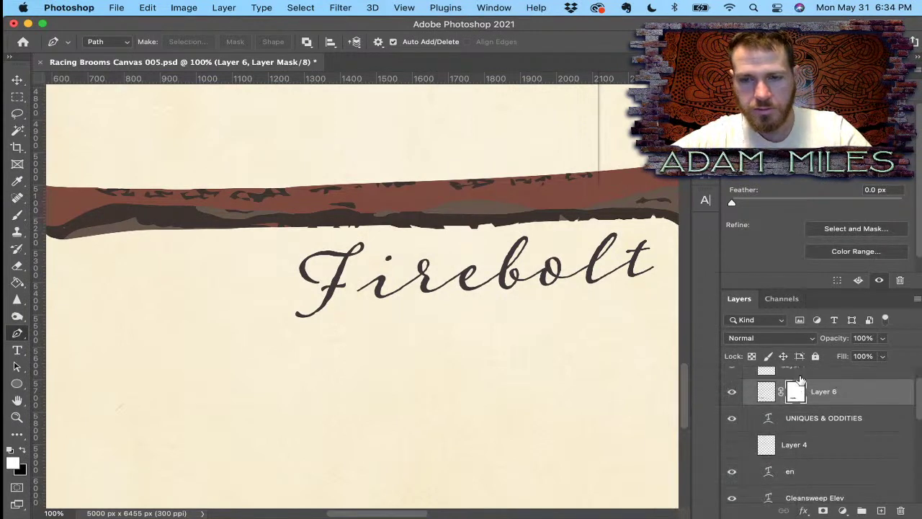
pyautogui.moveTo(794, 392); pyautogui.dragTo(807, 487)
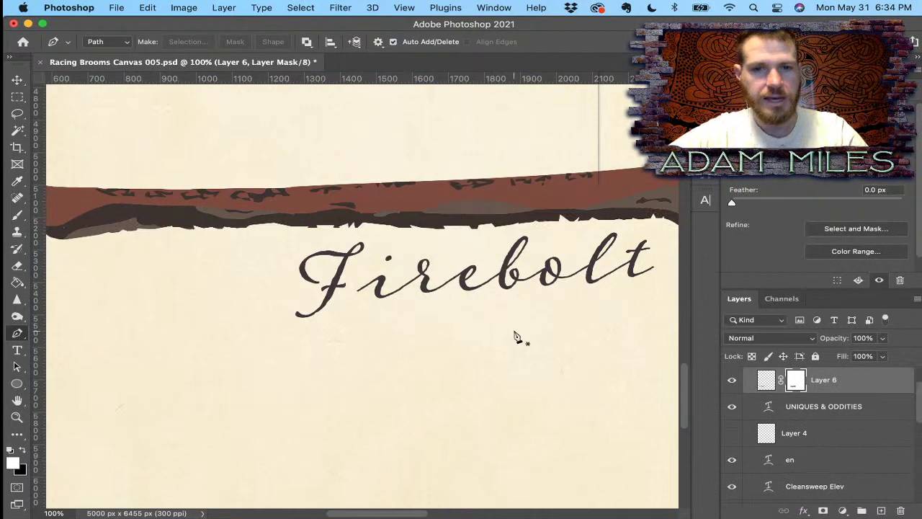
# - Examine the notched lower edge of the Firebolt handle at several magnifications and compare it with the Nimbus 2000 broom
pyautogui.moveTo(420, 281); pyautogui.dragTo(361, 245)
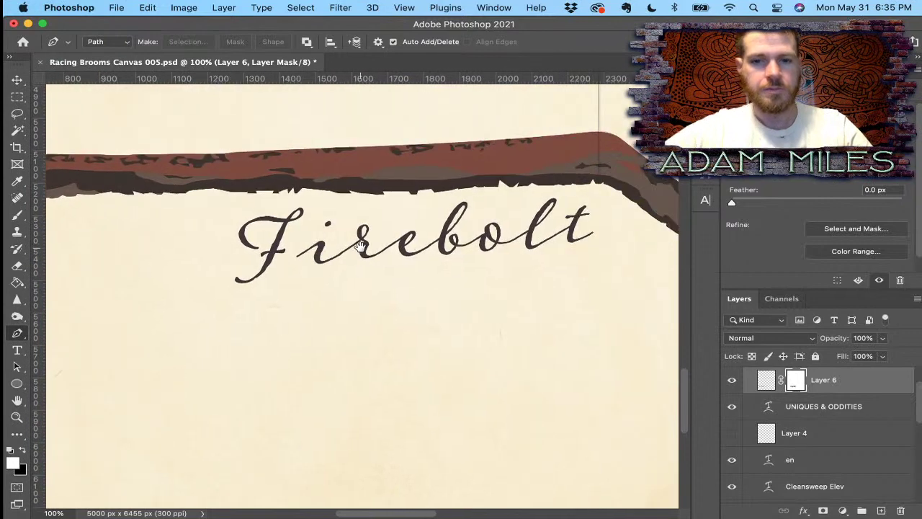
pyautogui.press('super+minus')
pyautogui.press('super+minus')
pyautogui.press('super+minus')
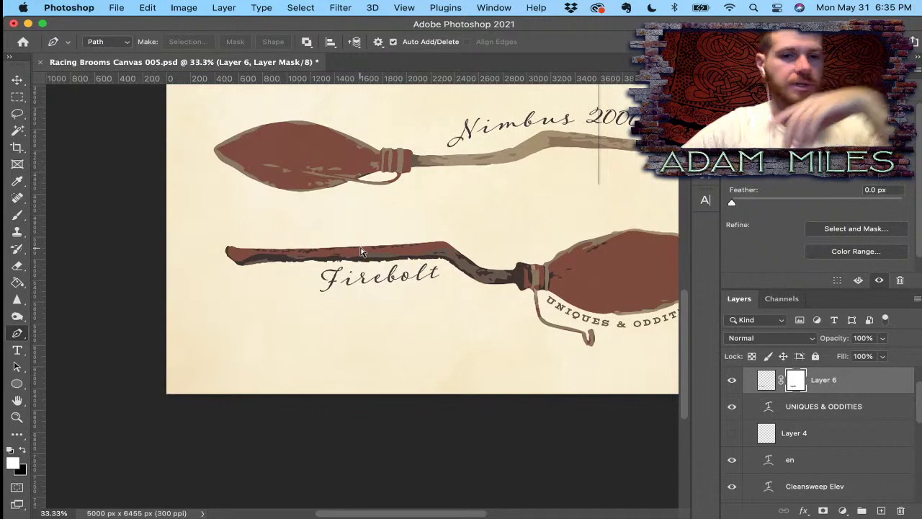
pyautogui.press('super+plus')
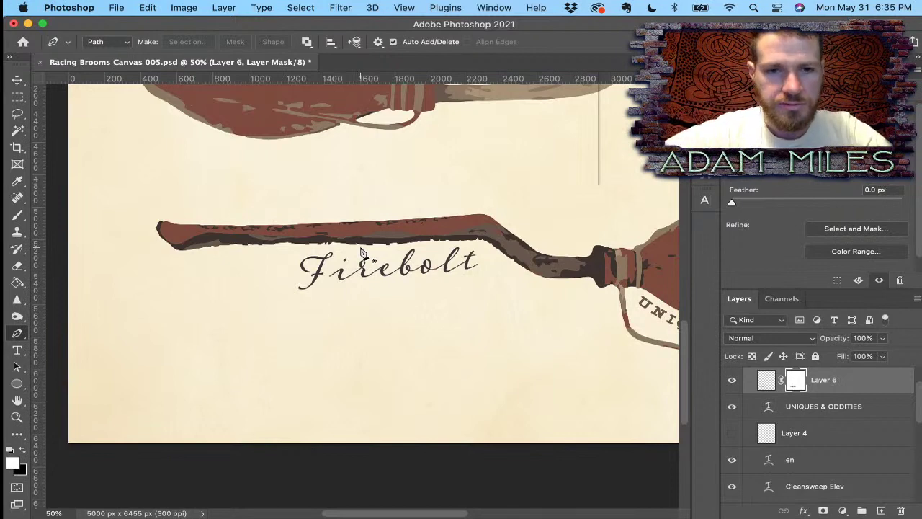
pyautogui.click(17, 79)
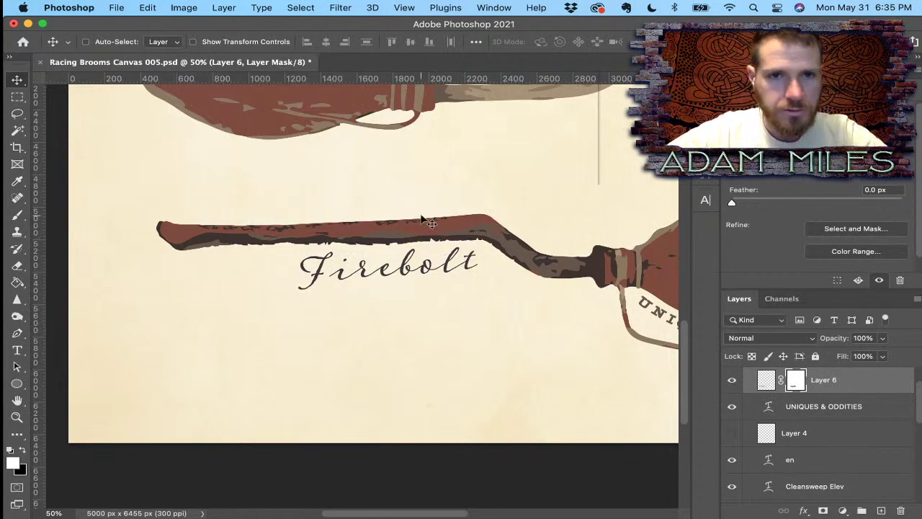
pyautogui.scroll(5, 335, 139)
pyautogui.hscroll(6, 336, 140)
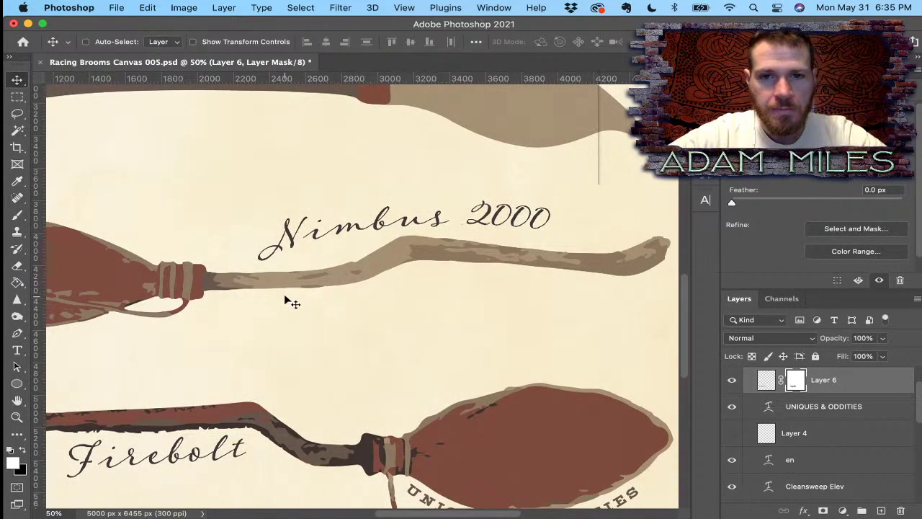
pyautogui.moveTo(263, 271); pyautogui.dragTo(248, 149)
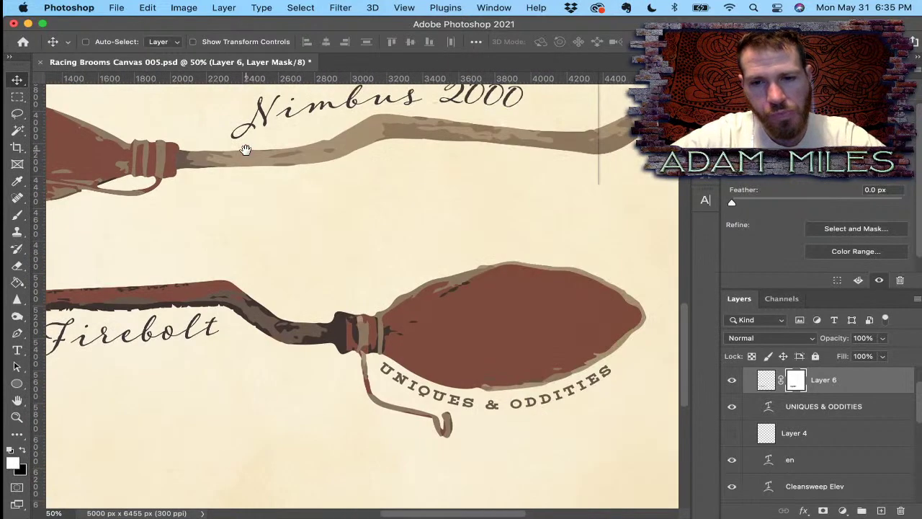
pyautogui.press('super+minus')
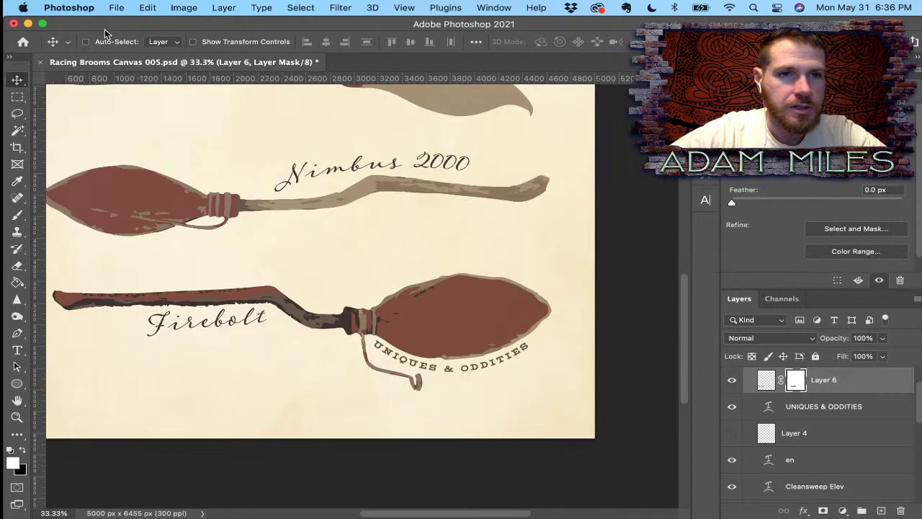
# - Switch to Finder and open the Branding folder inside the Uniques & Oddities folder
pyautogui.hotkey('ctrl', 'Up')
pyautogui.click(562, 123)
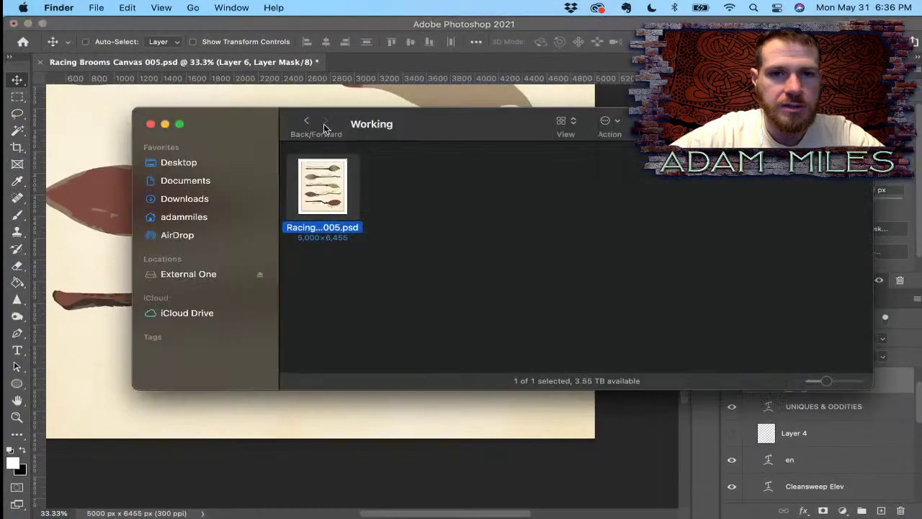
pyautogui.click(303, 123)
pyautogui.click(303, 124)
pyautogui.click(303, 124)
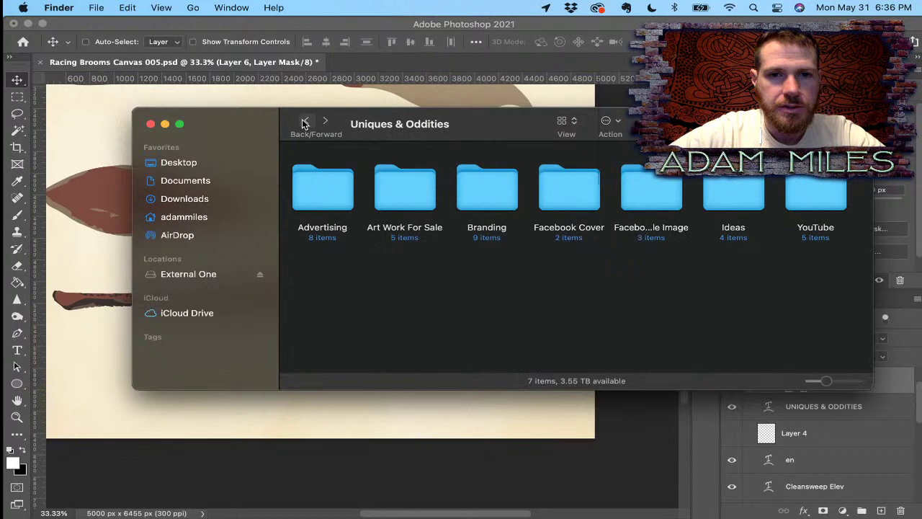
pyautogui.click(303, 124)
pyautogui.doubleClick(348, 269)
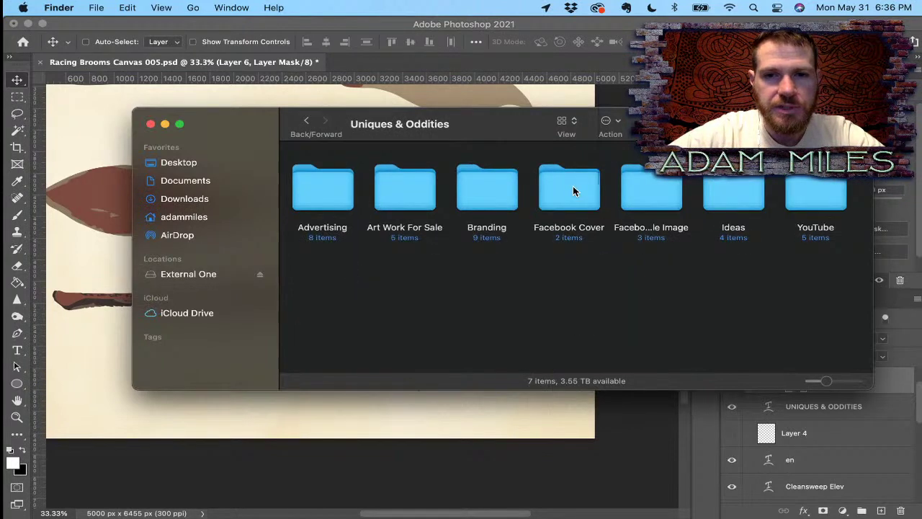
pyautogui.click(487, 193)
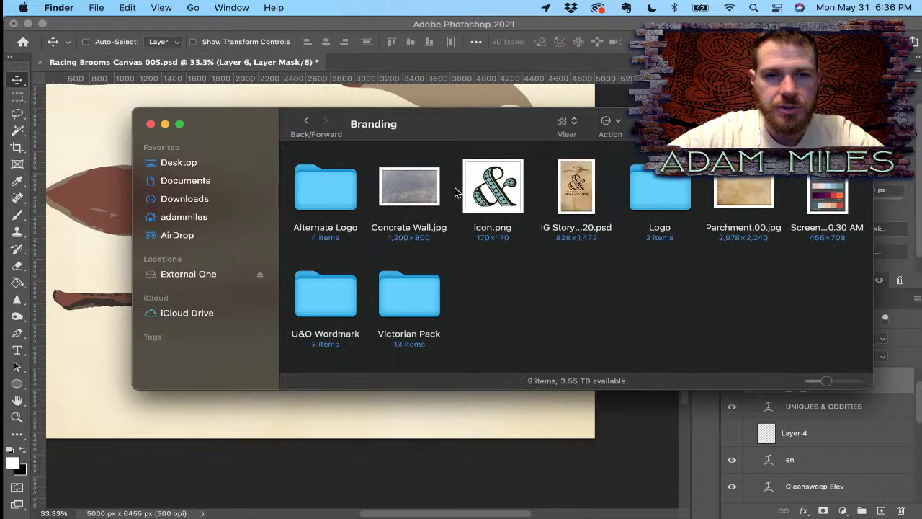
# - From Branding's Logo > Summer 2021 > Final folder, open uniques and oddities logo 2021 001.psd in Photoshop
pyautogui.doubleClick(662, 185)
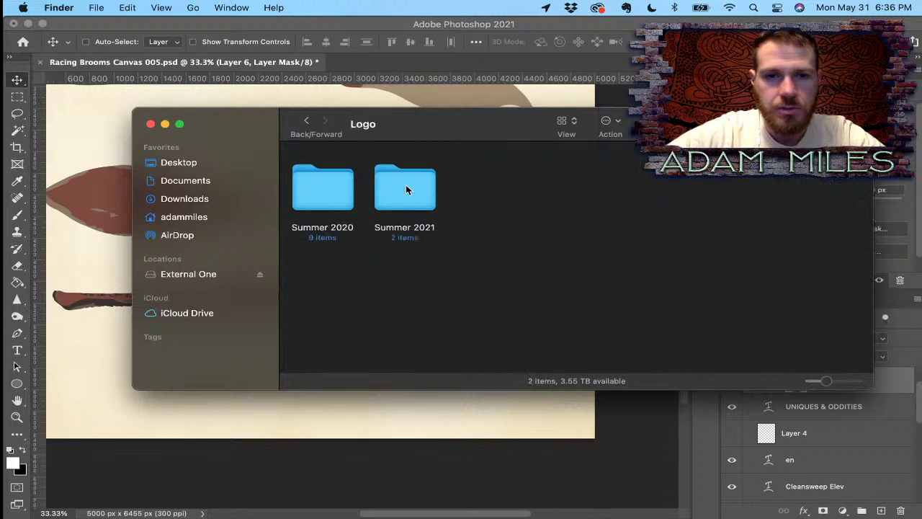
pyautogui.doubleClick(381, 189)
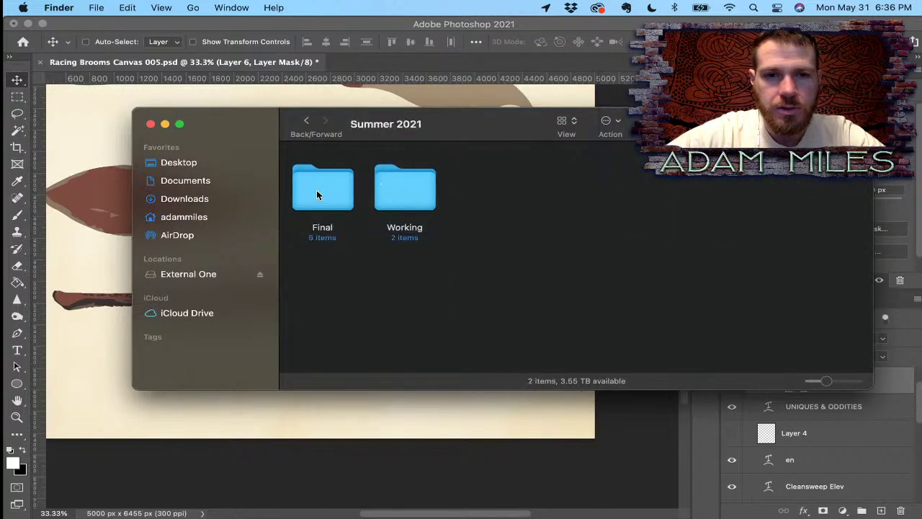
pyautogui.doubleClick(402, 186)
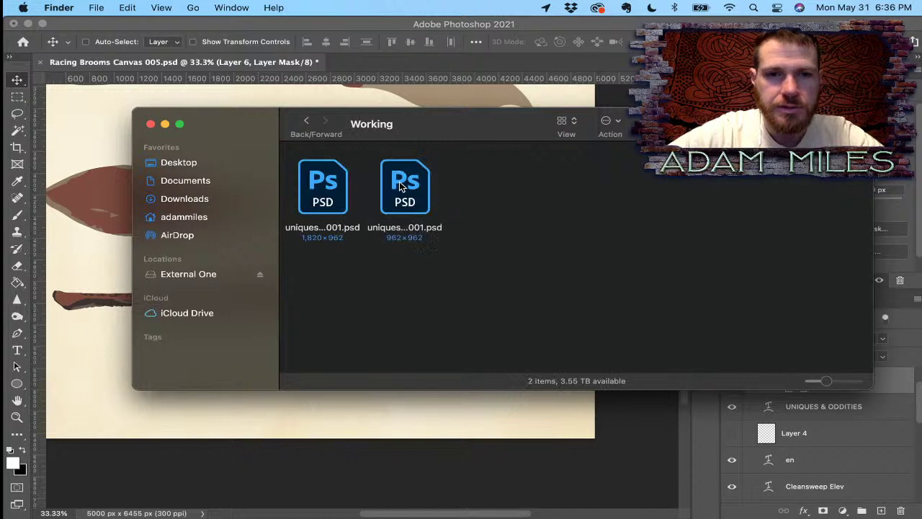
pyautogui.click(305, 122)
pyautogui.doubleClick(326, 201)
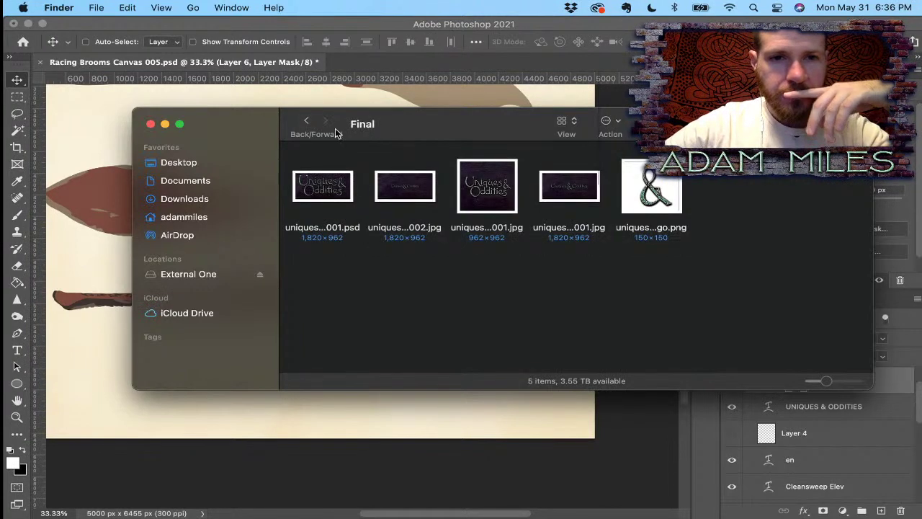
pyautogui.doubleClick(314, 193)
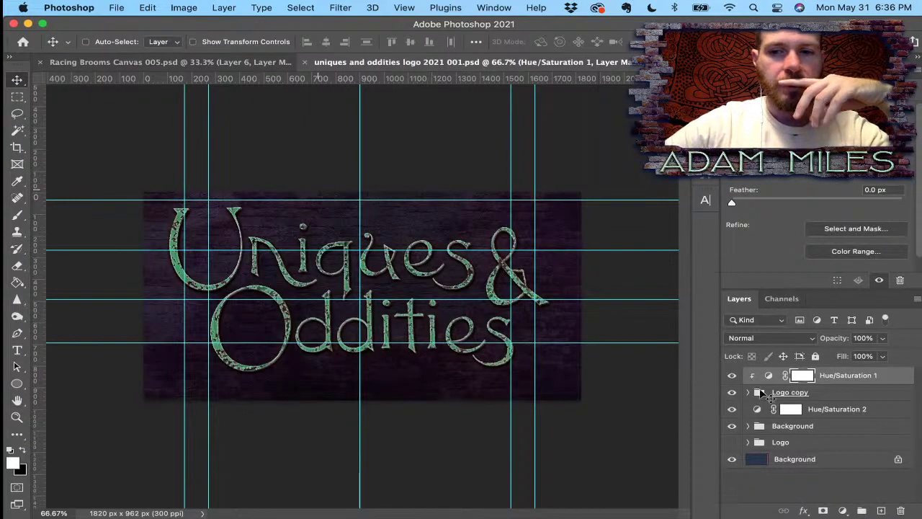
# - Copy the Logo copy group into Racing Brooms Canvas 005.psd and place the logo over the Firebolt name
pyautogui.click(814, 395)
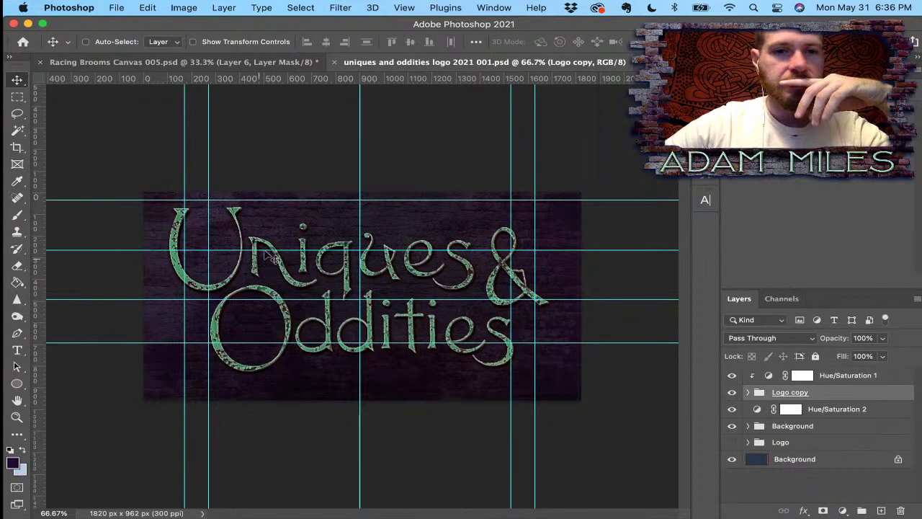
pyautogui.moveTo(152, 151); pyautogui.dragTo(261, 241)
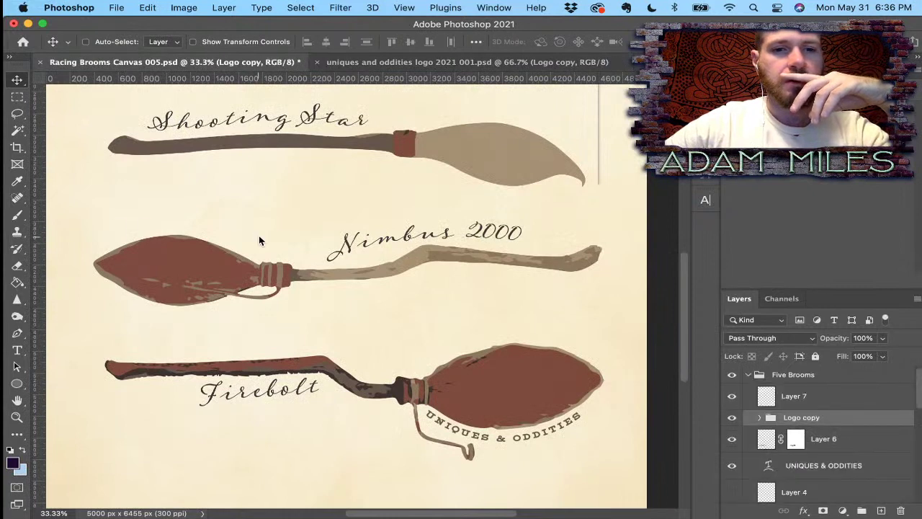
pyautogui.moveTo(245, 259); pyautogui.dragTo(338, 377)
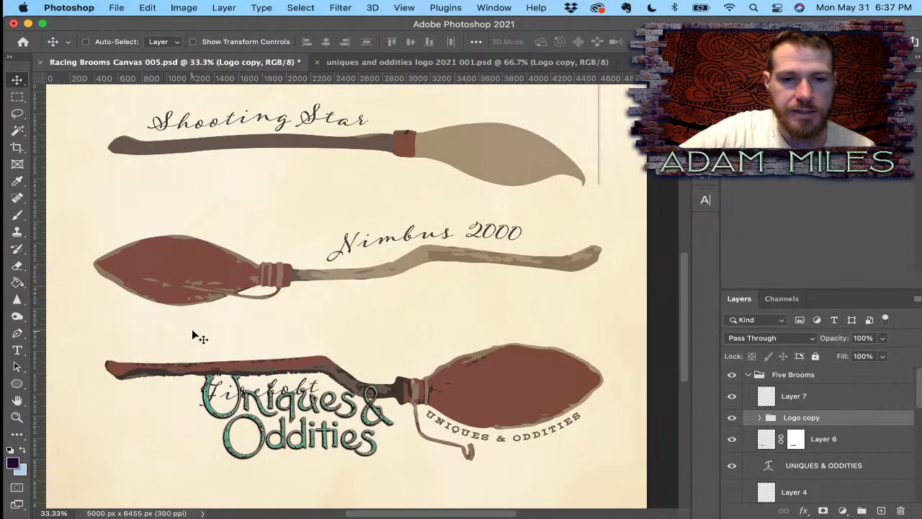
# - Switch to Finder and preview uniques and oddities youtube header 001.jpg in the Final folder
pyautogui.hotkey('ctrl', 'Up')
pyautogui.click(576, 126)
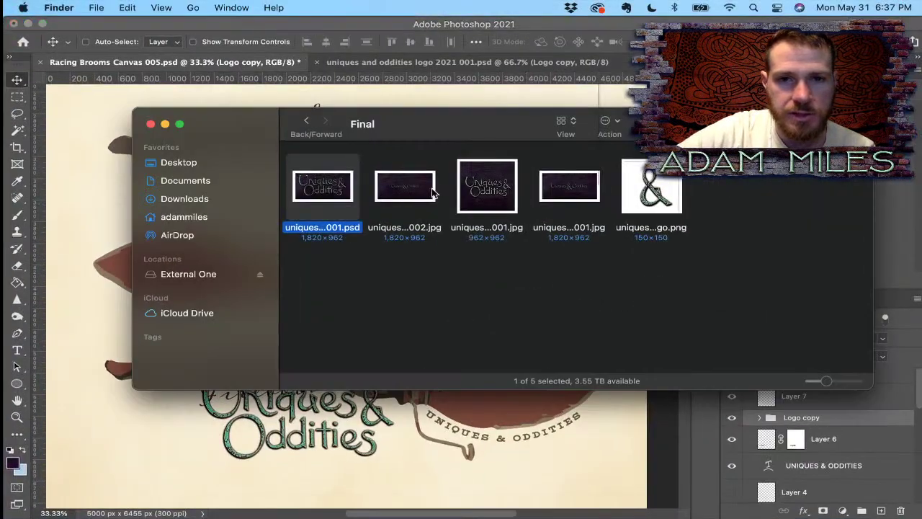
pyautogui.click(431, 193)
pyautogui.click(582, 194)
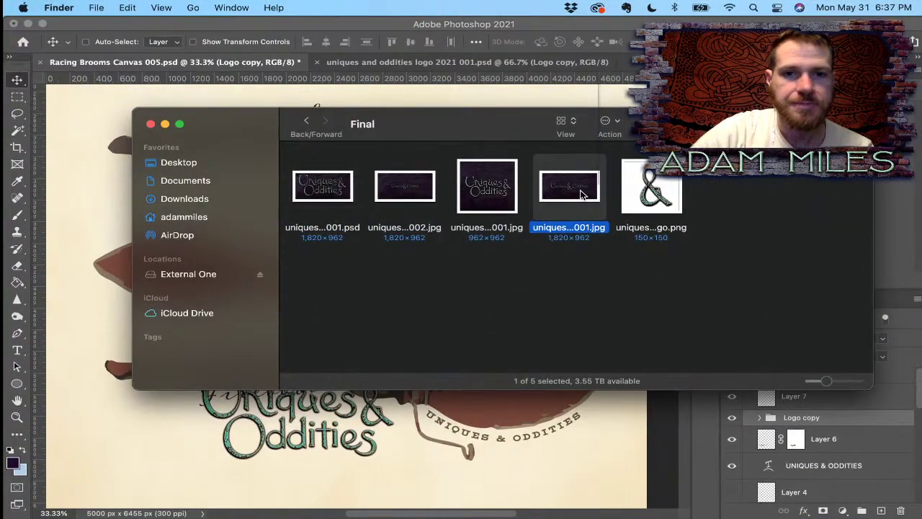
pyautogui.doubleClick(582, 194)
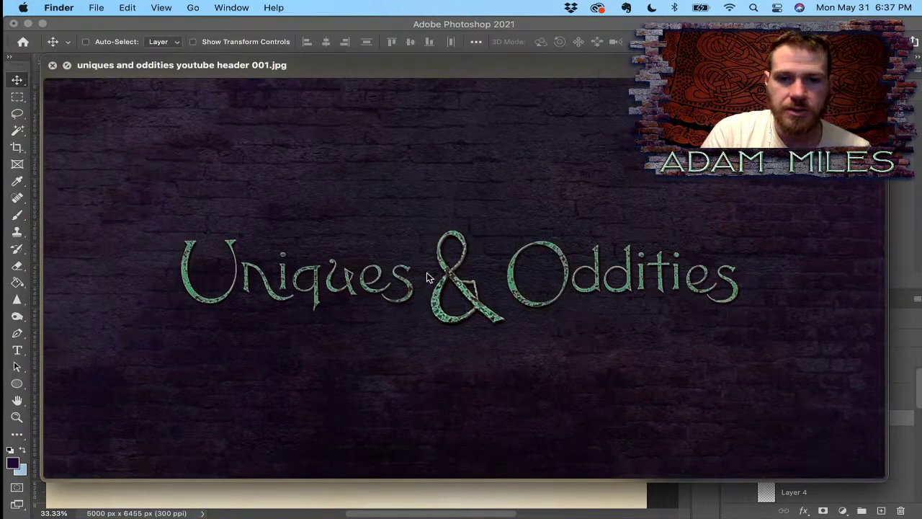
pyautogui.press('space')
# - Back in Photoshop, hide the Logo copy group and move it out of Five Brooms to just above the Six Brooms group
pyautogui.click(400, 453)
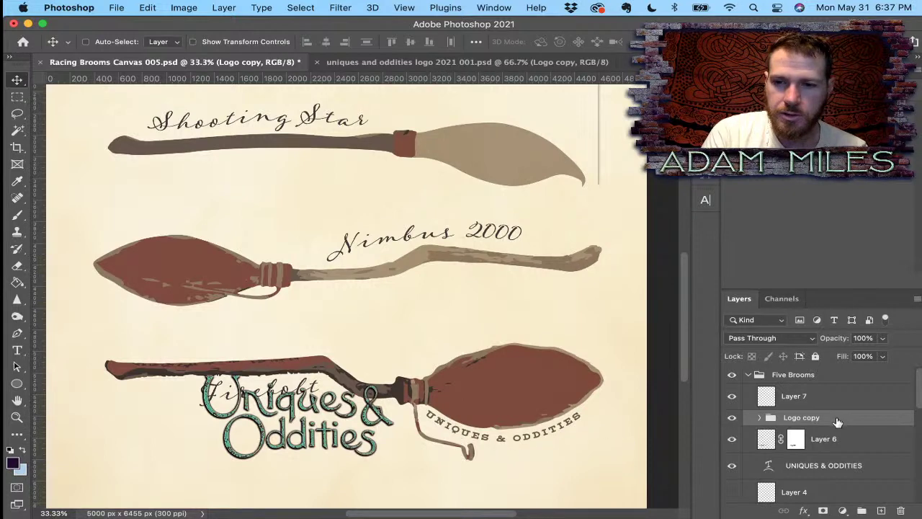
pyautogui.click(732, 417)
pyautogui.moveTo(833, 422); pyautogui.dragTo(825, 484)
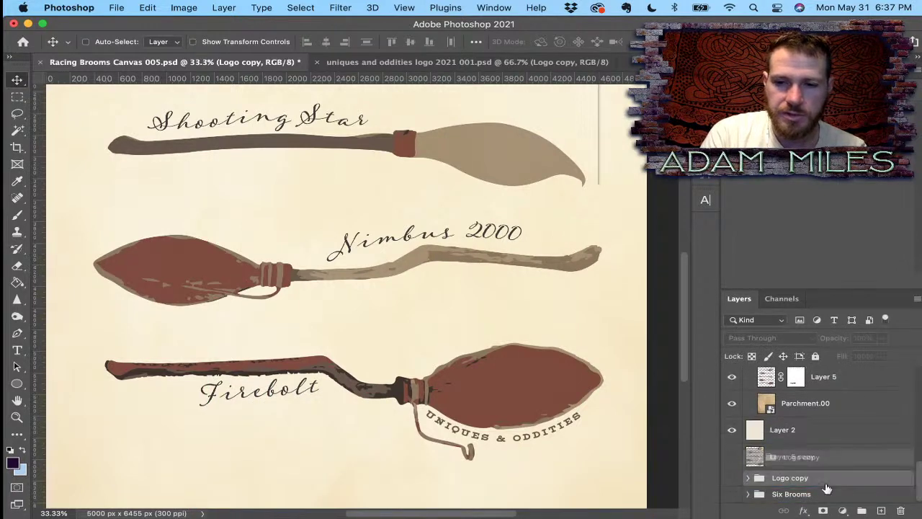
# - Look over the brooms and their name lettering across the canvas, from Cleansweep Eleven down to Nimbus 2000
pyautogui.scroll(5, 432, 314)
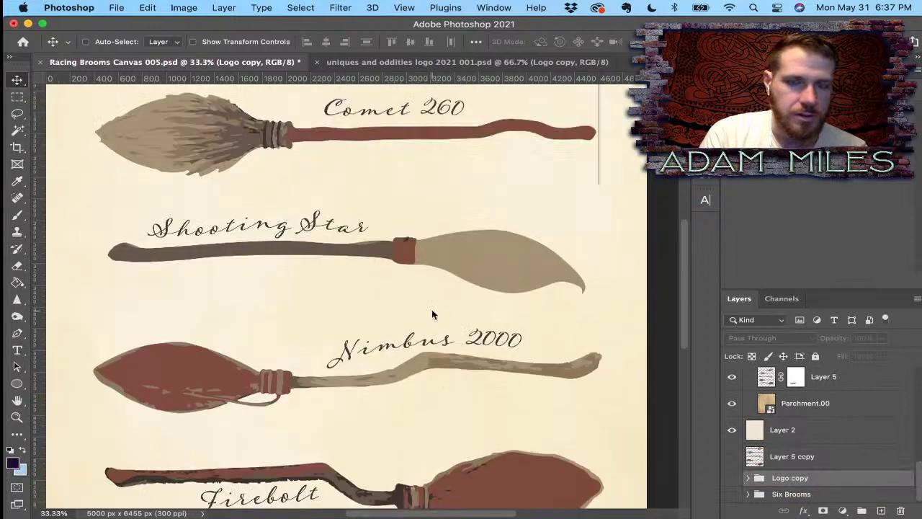
pyautogui.scroll(8, 431, 313)
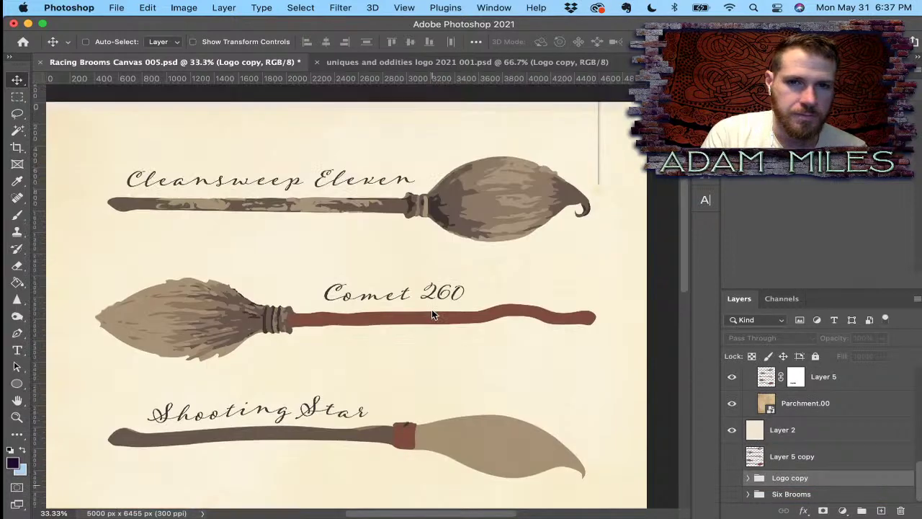
pyautogui.scroll(-1, 432, 313)
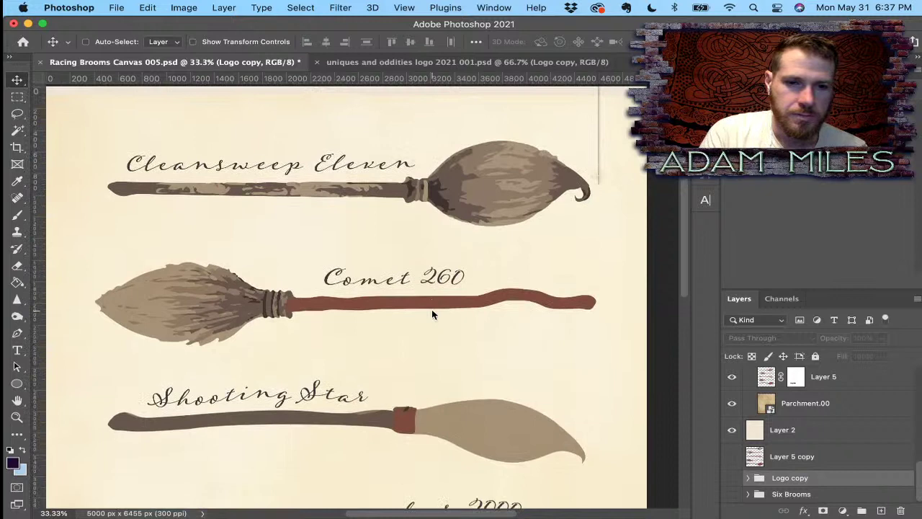
pyautogui.scroll(-5, 432, 314)
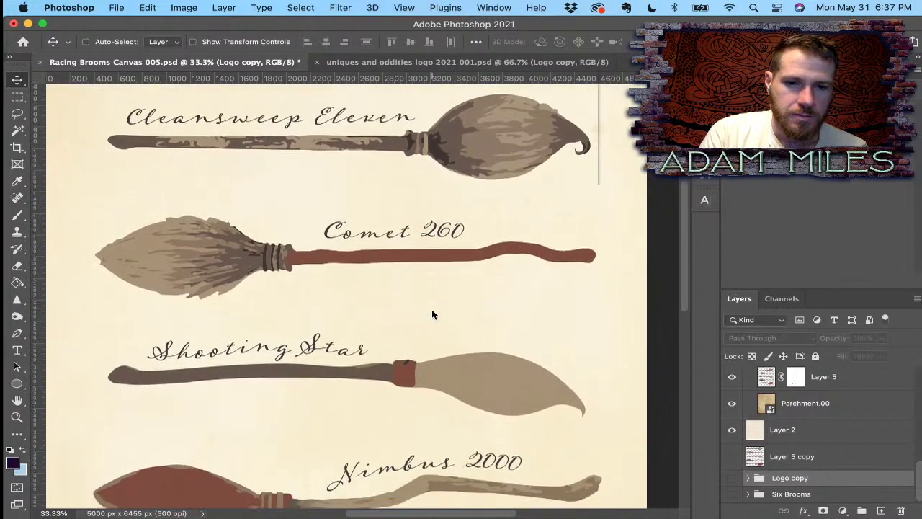
pyautogui.scroll(-3, 432, 314)
pyautogui.scroll(-3, 425, 314)
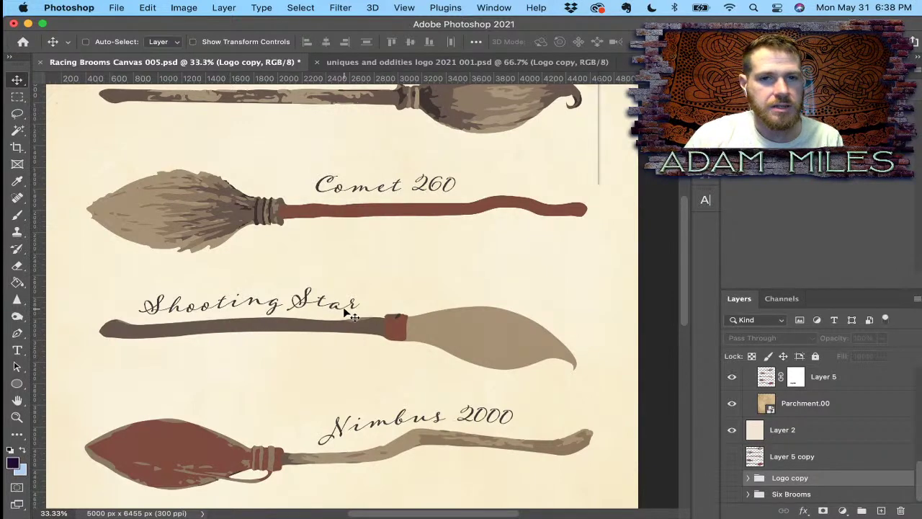
pyautogui.scroll(2, 346, 311)
pyautogui.scroll(2, 345, 314)
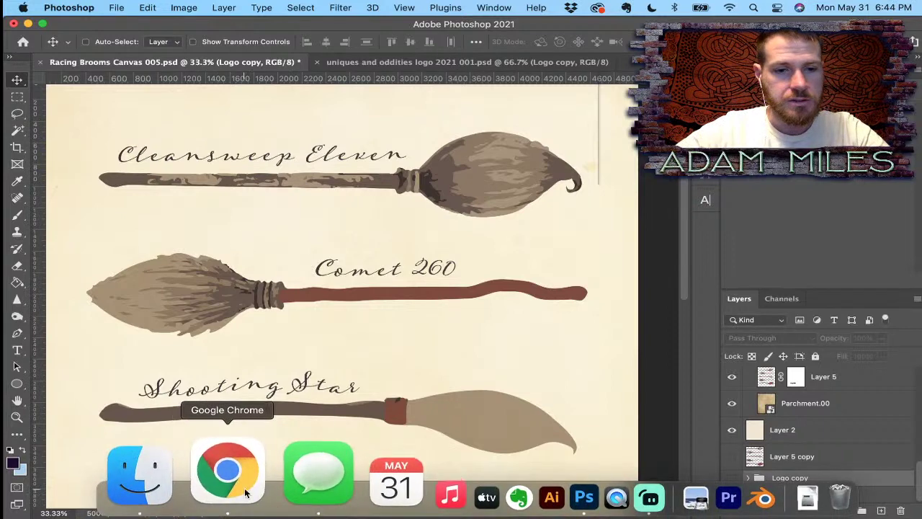
# - Switch to Chrome and search Google Images for "tonks order of the phoenix"
pyautogui.click(206, 473)
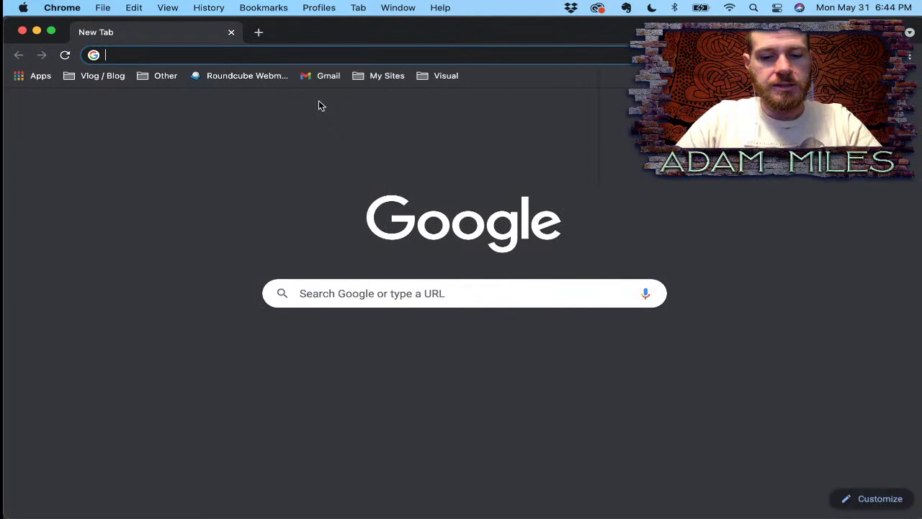
pyautogui.write('tonks ')
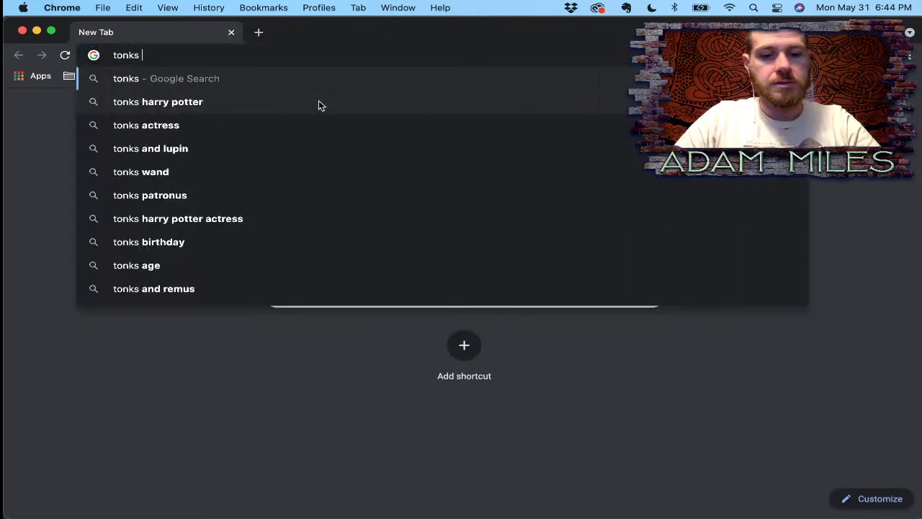
pyautogui.write('order of')
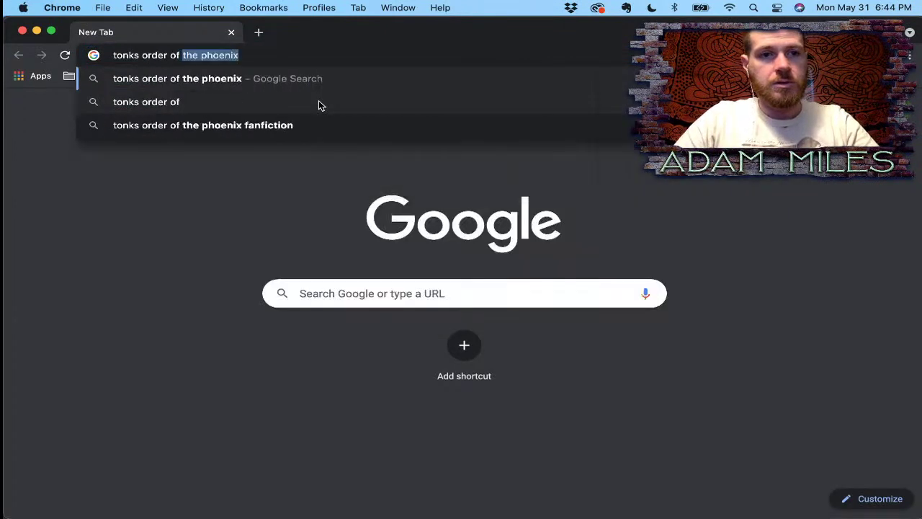
pyautogui.press('Right')
pyautogui.press('Return')
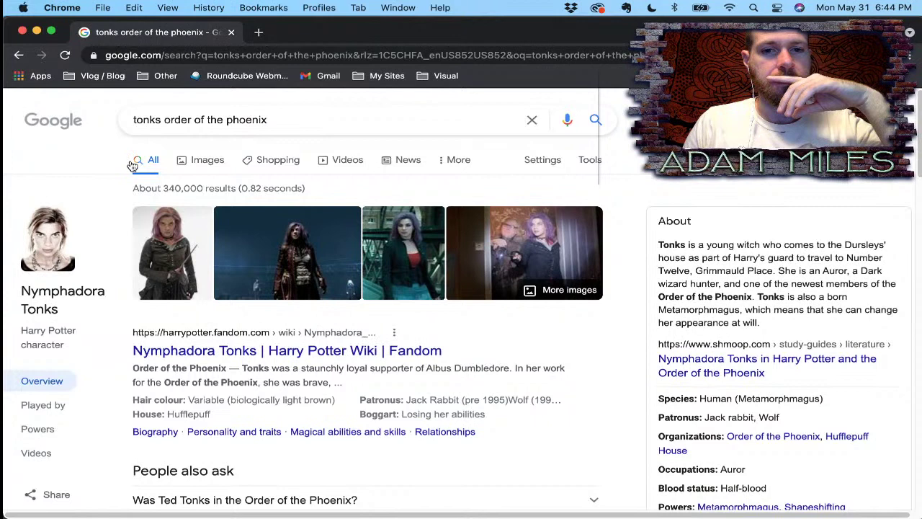
pyautogui.click(205, 166)
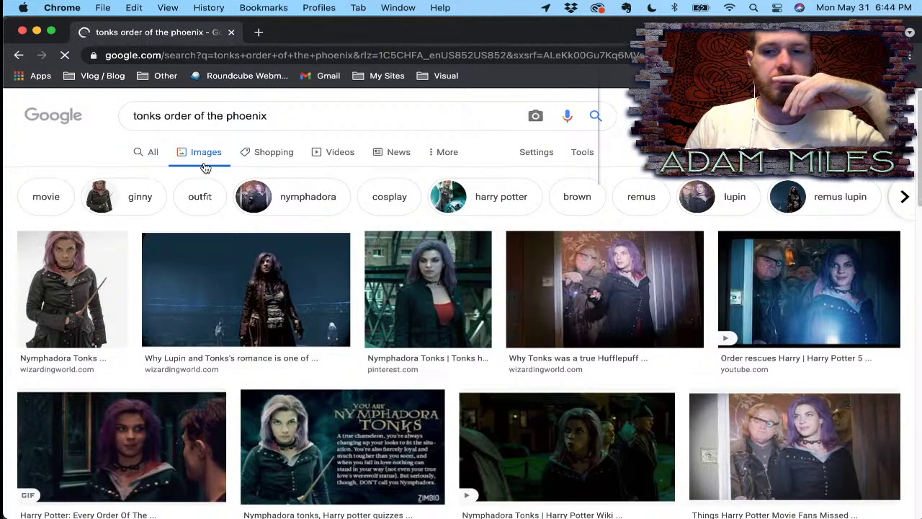
# - Browse the image results and preview the Quora picture of the group lined up with their brooms
pyautogui.scroll(-4, 205, 168)
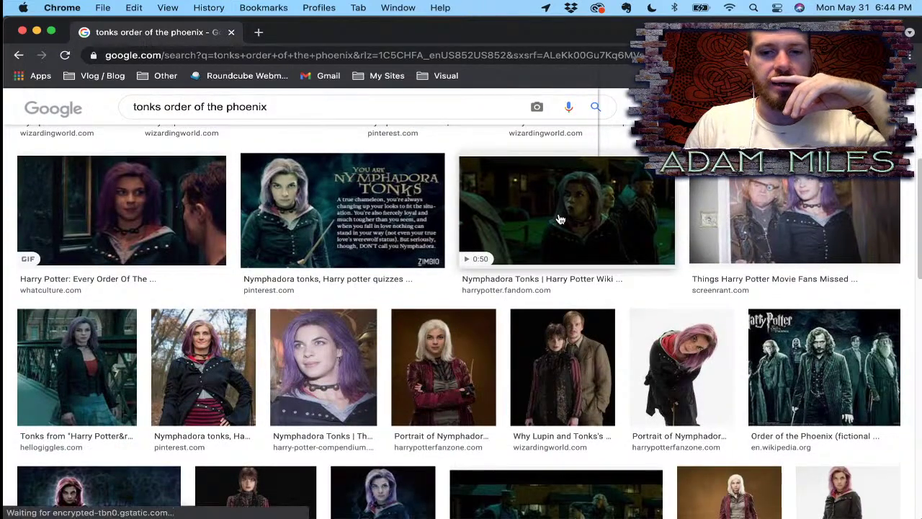
pyautogui.scroll(-3, 561, 219)
pyautogui.scroll(-2, 561, 219)
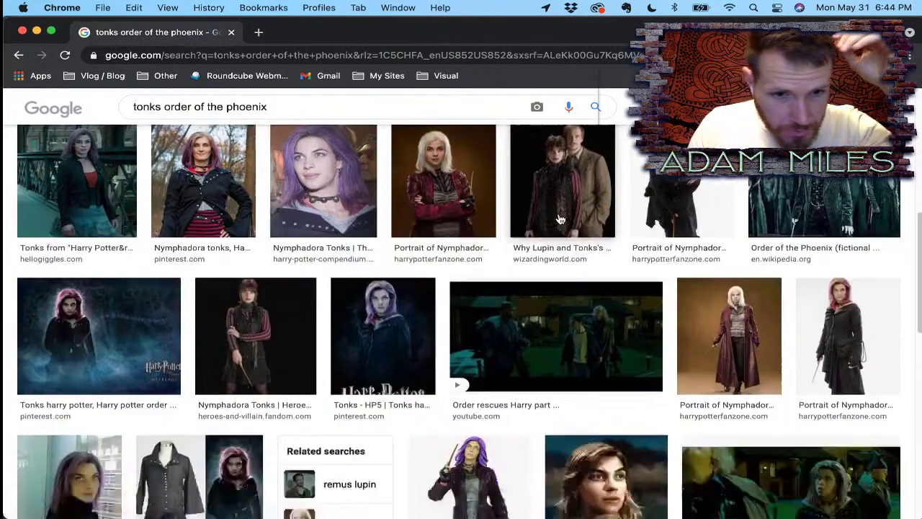
pyautogui.scroll(-8, 560, 219)
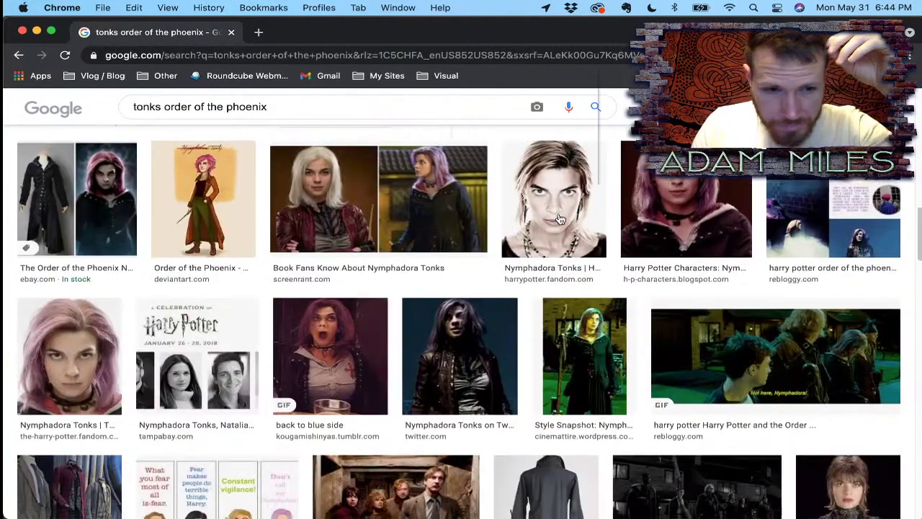
pyautogui.scroll(-3, 561, 219)
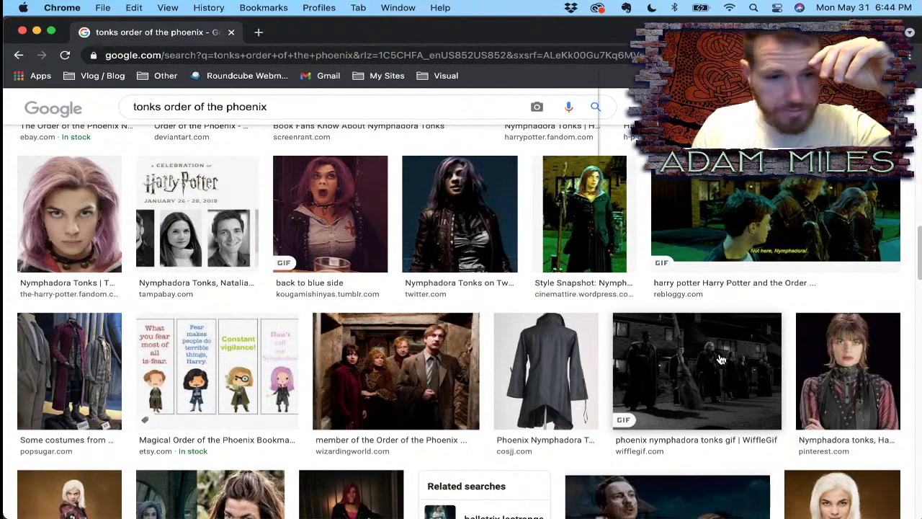
pyautogui.scroll(-6, 721, 358)
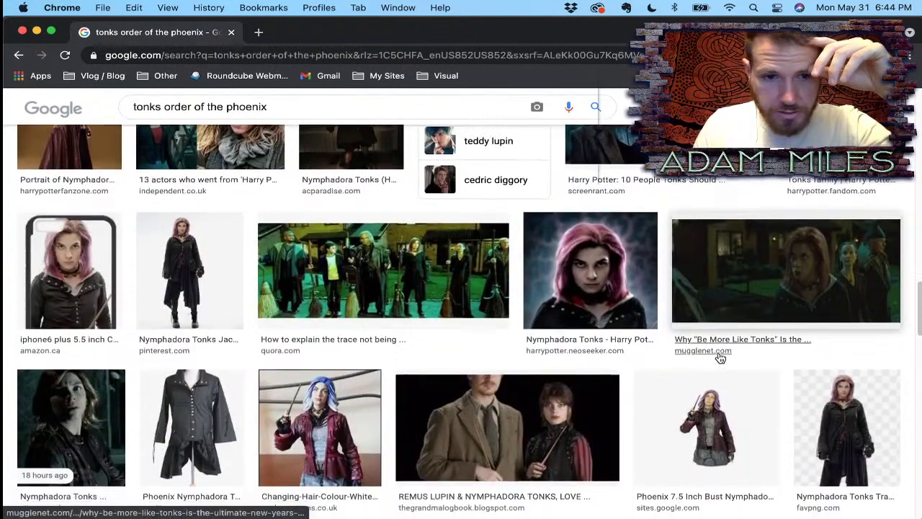
pyautogui.click(456, 302)
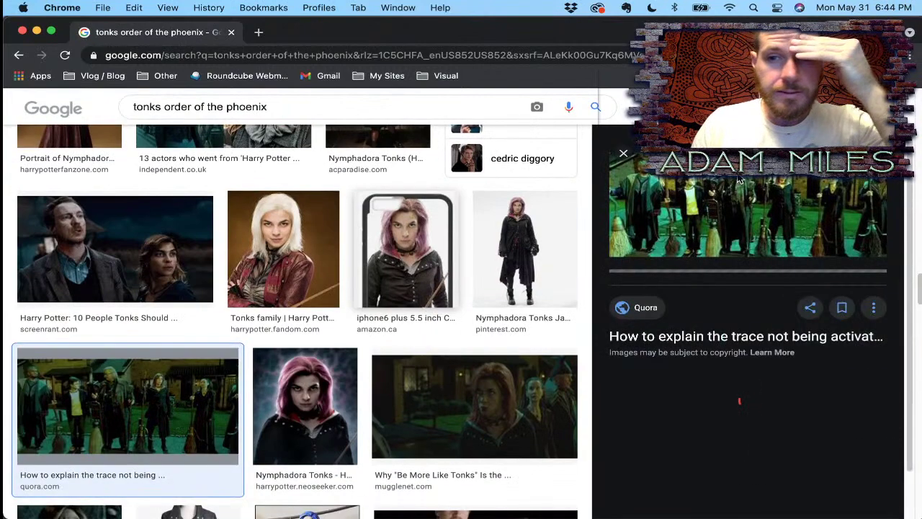
# - Open the picture's Quora source page and return to the image results
pyautogui.click(739, 180)
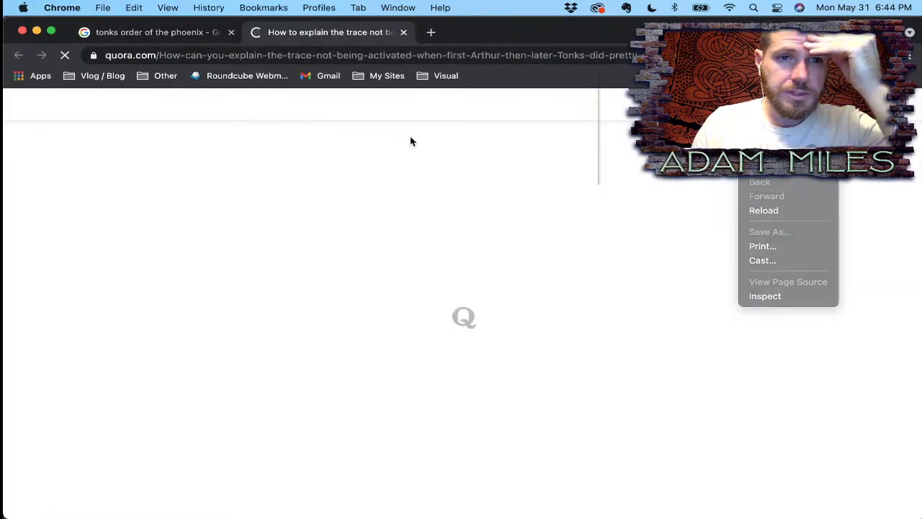
pyautogui.click(411, 141)
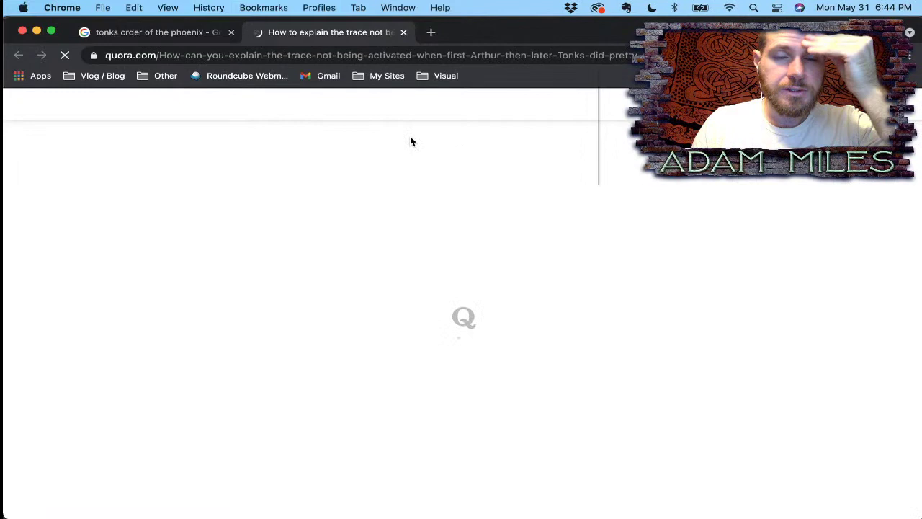
pyautogui.click(173, 39)
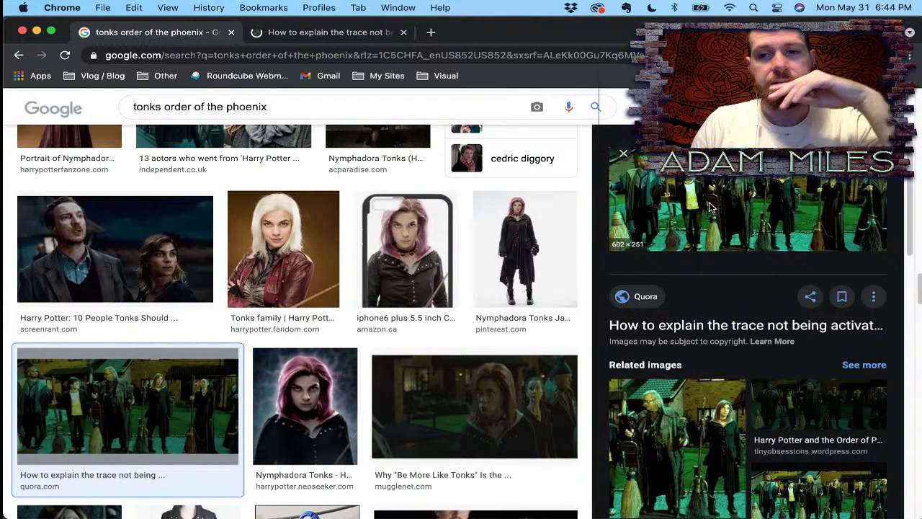
# - Preview the related Favim.com picture, followed by the We Heart It version of the broom line-up
pyautogui.rightClick(709, 206)
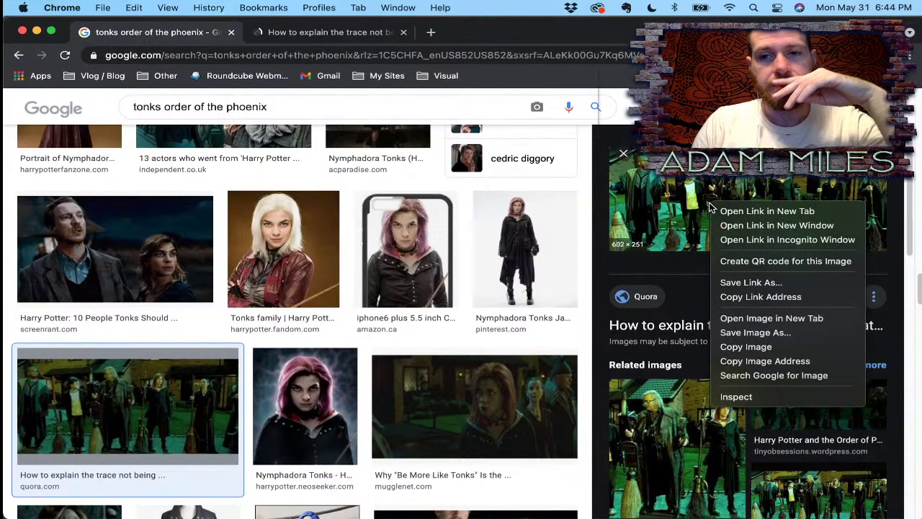
pyautogui.click(697, 482)
pyautogui.click(692, 445)
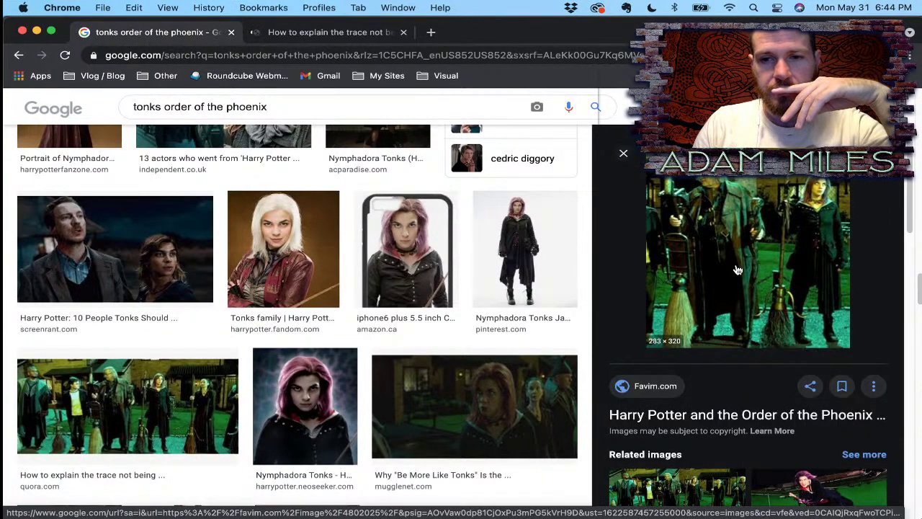
pyautogui.scroll(-2, 735, 274)
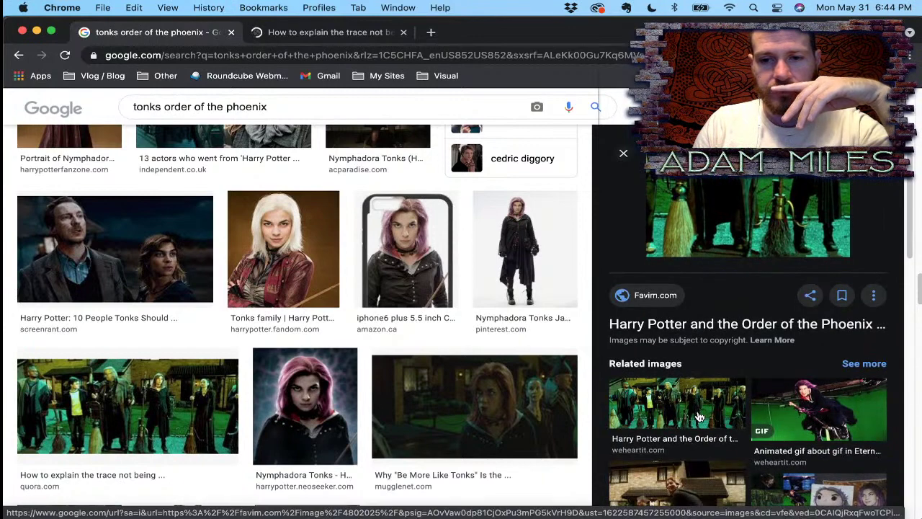
pyautogui.click(696, 415)
# - Open the We Heart It picture in its own tab, close the Quora tab and enlarge the picture
pyautogui.rightClick(741, 222)
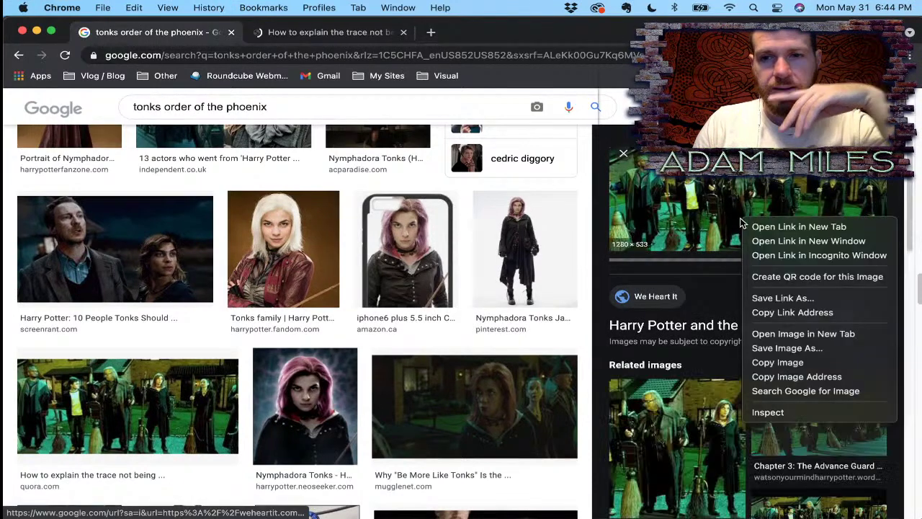
pyautogui.click(798, 337)
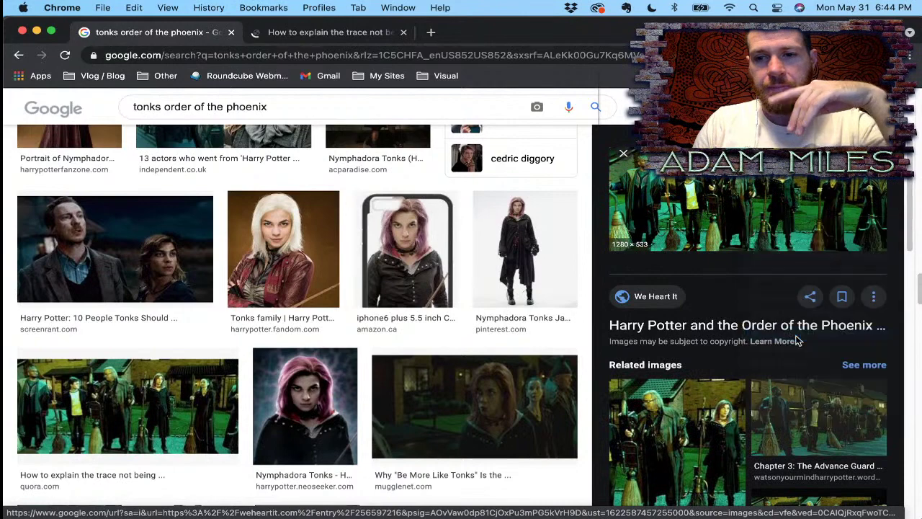
pyautogui.click(404, 33)
pyautogui.click(344, 35)
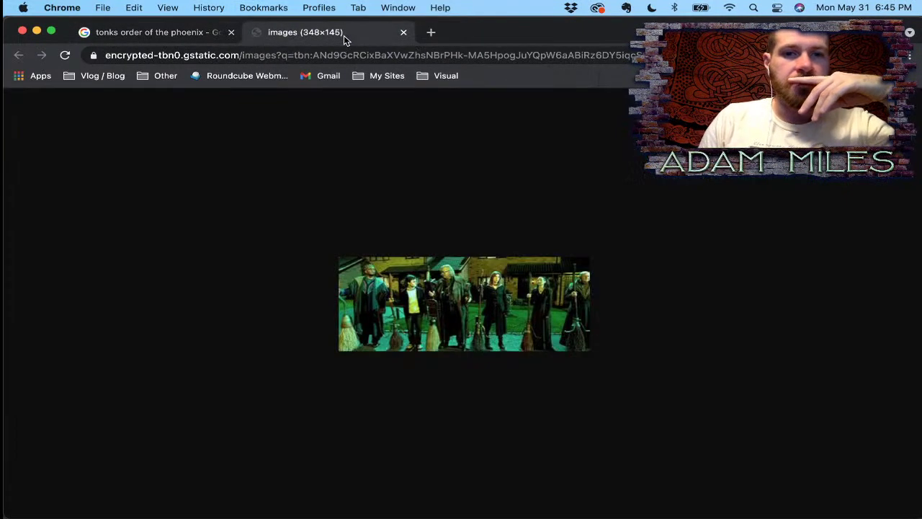
pyautogui.press('super+equal')
pyautogui.press('super+equal')
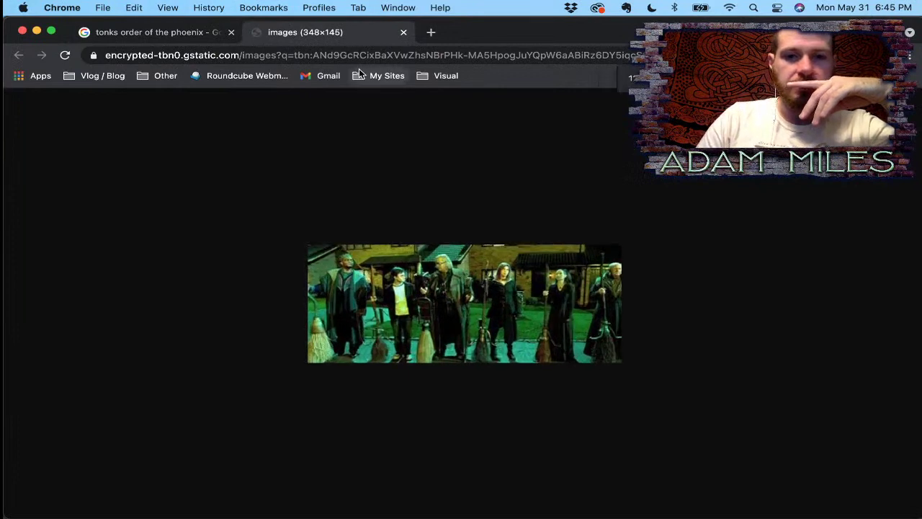
pyautogui.press('super+equal')
pyautogui.press('super+equal')
pyautogui.press('super+equal')
pyautogui.press('super+equal')
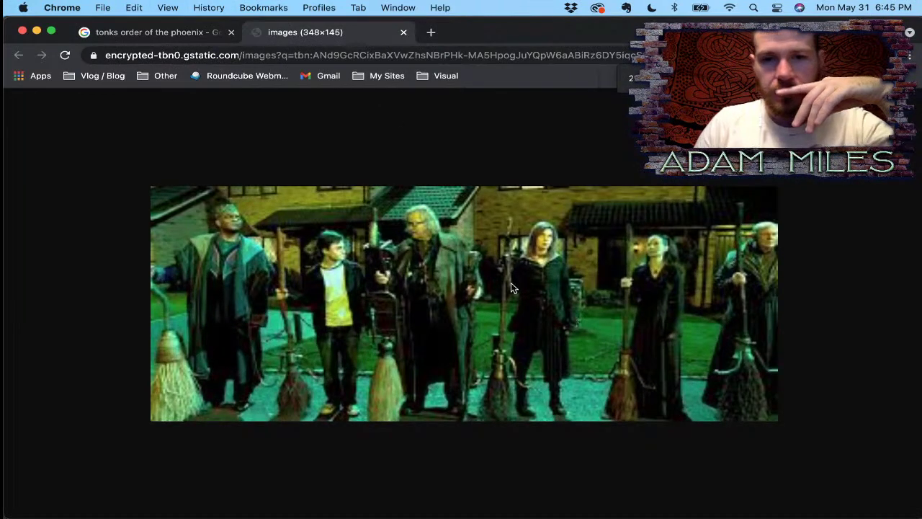
# - Close the enlarged picture and open the Favim.com source page of the related broom image
pyautogui.click(403, 33)
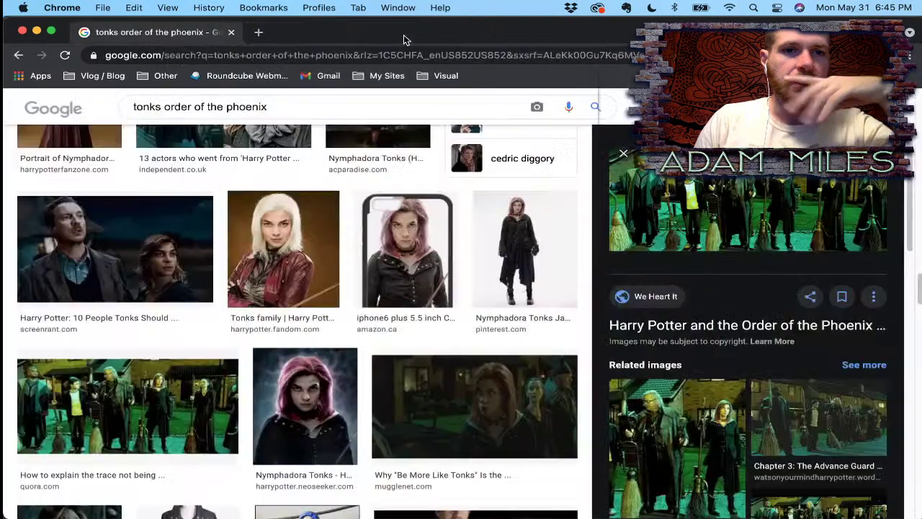
pyautogui.click(697, 385)
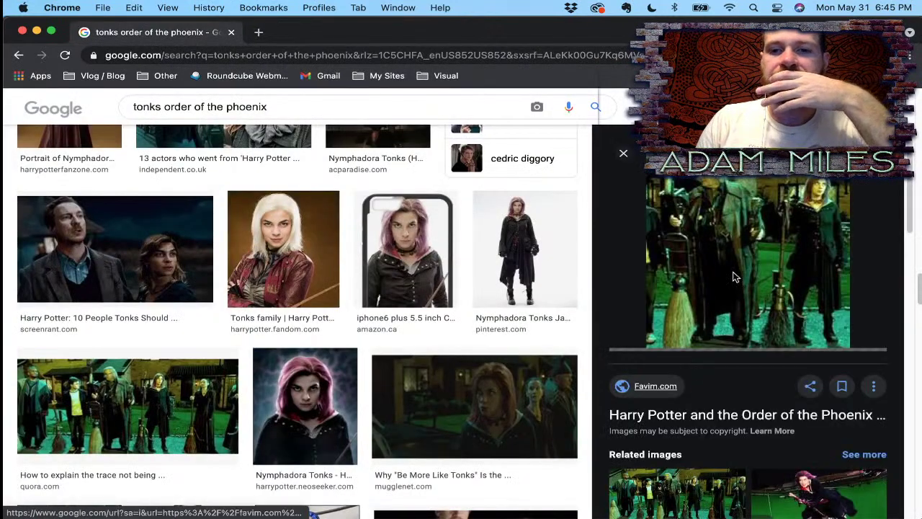
pyautogui.click(757, 245)
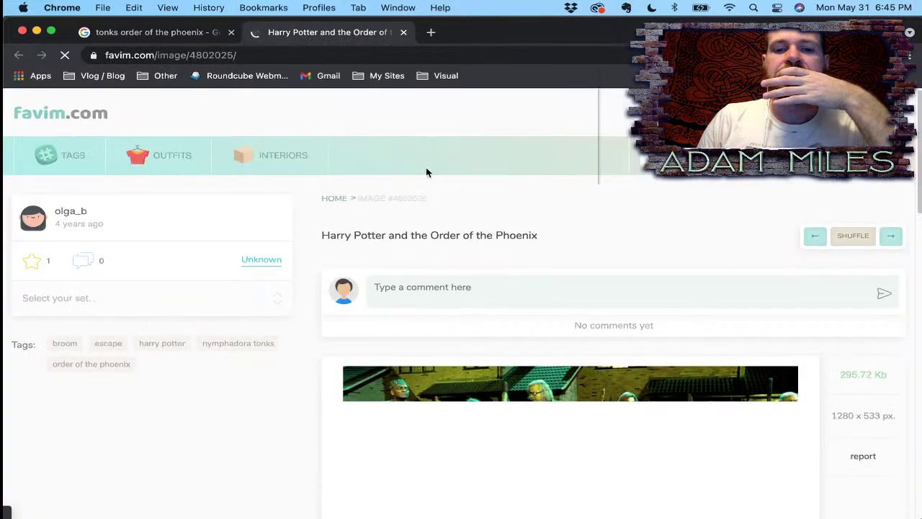
pyautogui.scroll(-4, 428, 207)
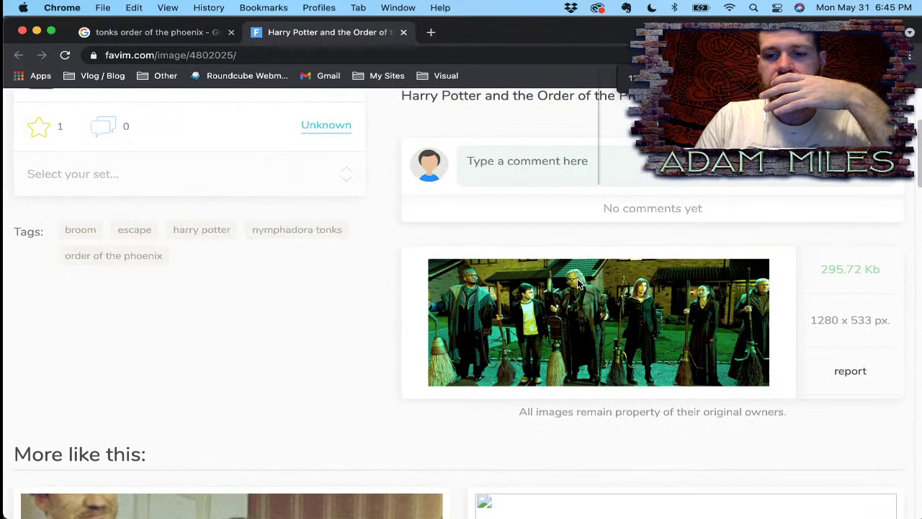
# - Open the Favim broom line-up image on its own in a new tab and magnify it
pyautogui.rightClick(633, 306)
pyautogui.click(637, 312)
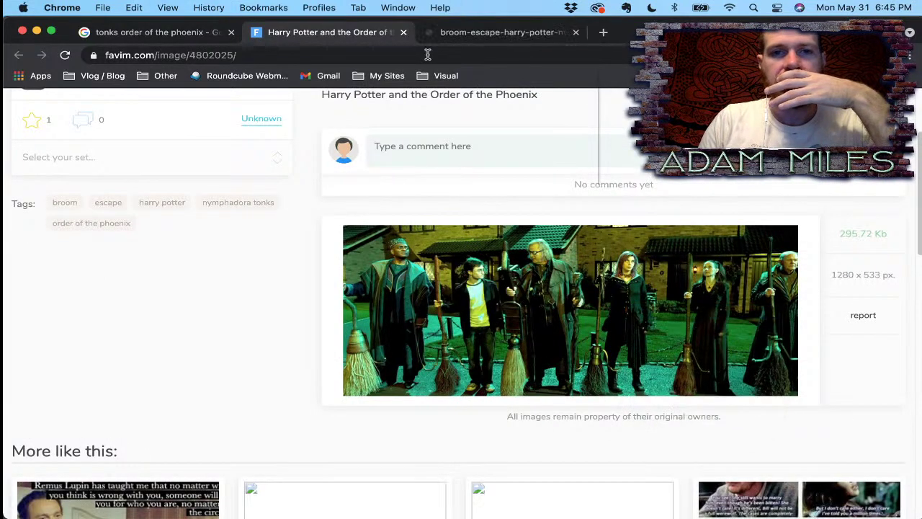
pyautogui.click(467, 38)
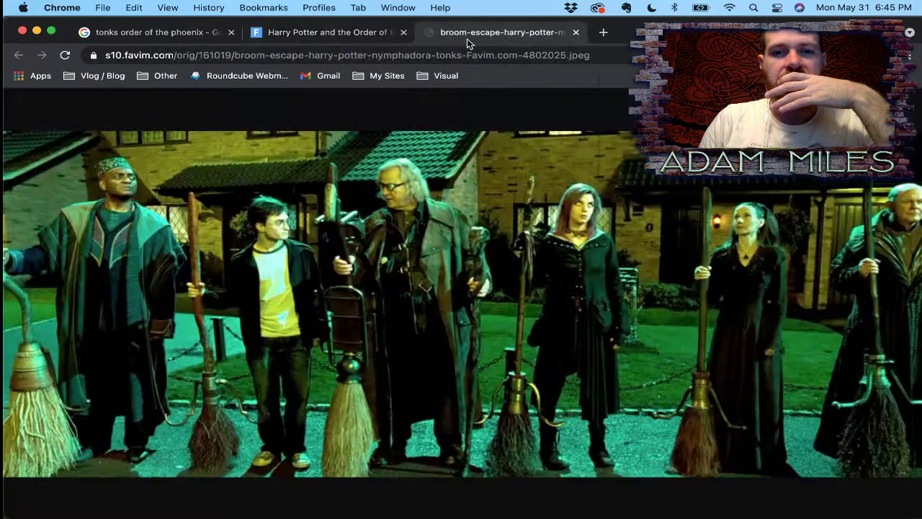
pyautogui.click(524, 236)
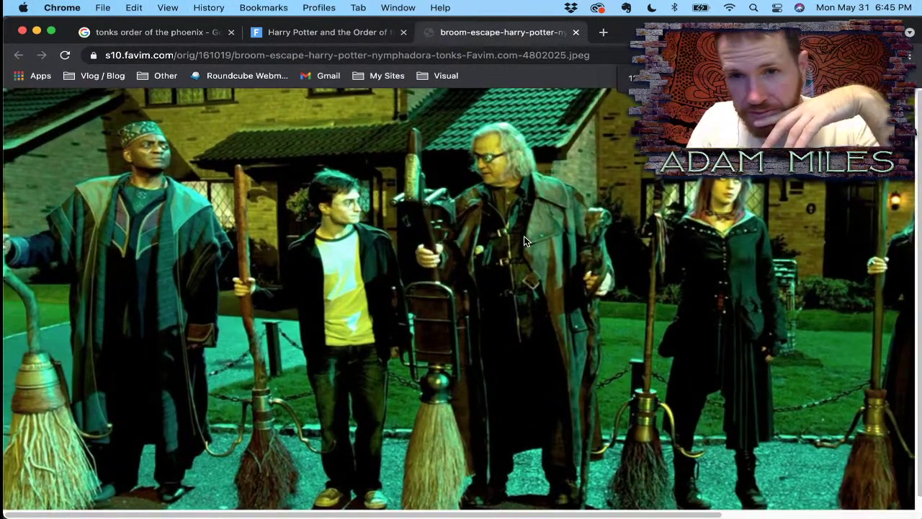
pyautogui.press('super+equal')
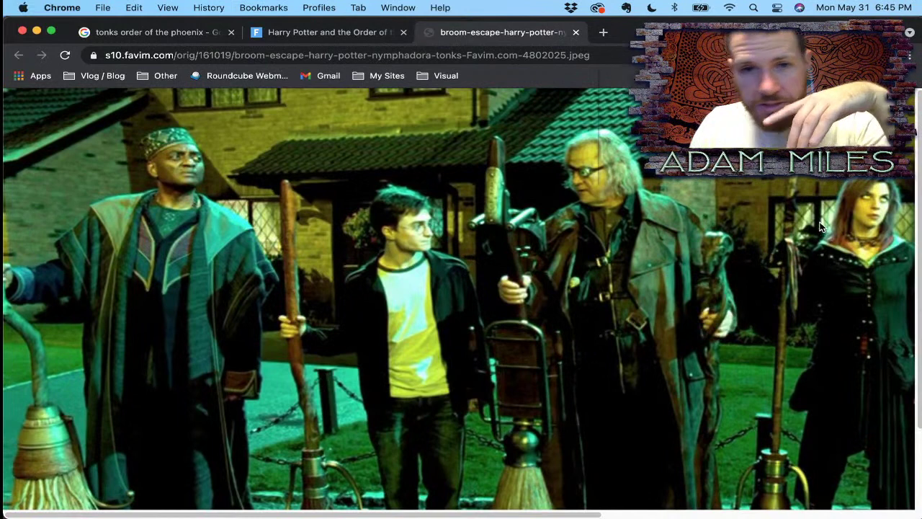
# - Examine the handles, metal fittings and bristles of the brooms across the enlarged line-up photo
pyautogui.hscroll(3, 819, 230)
pyautogui.hscroll(2, 807, 223)
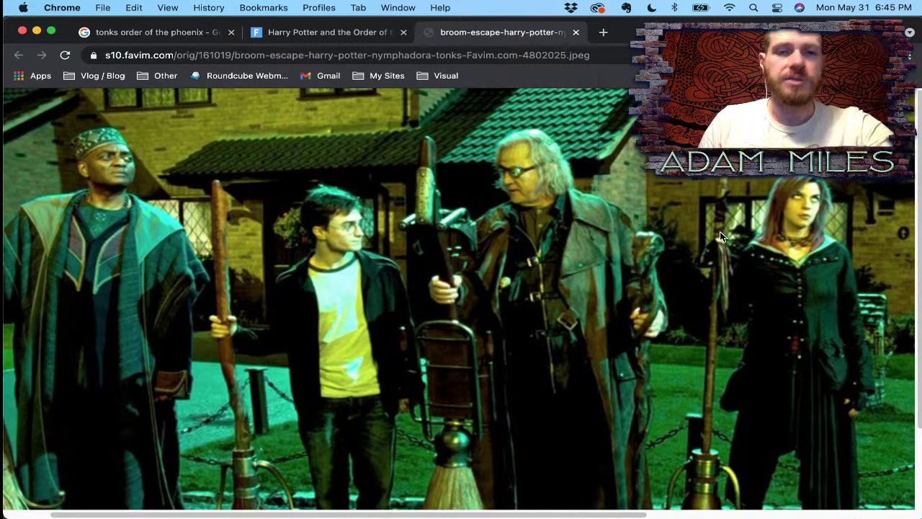
pyautogui.scroll(-2, 729, 247)
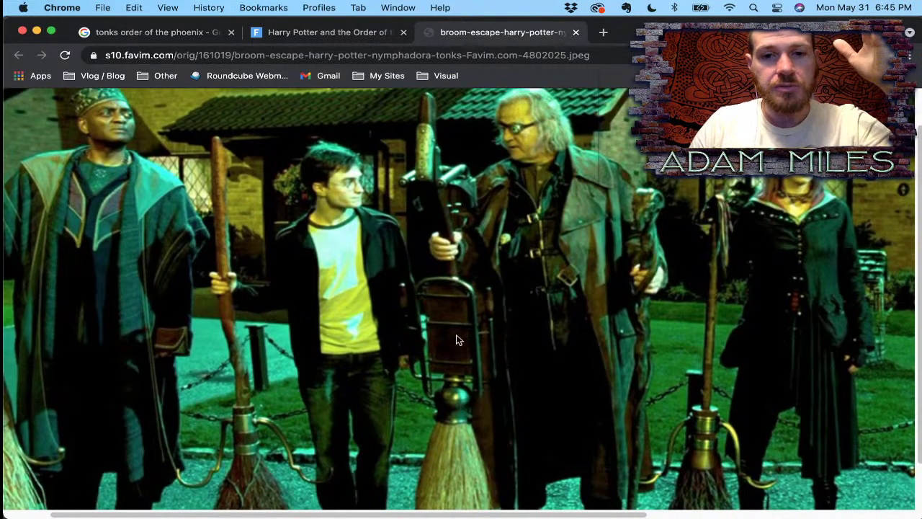
pyautogui.scroll(-1, 447, 210)
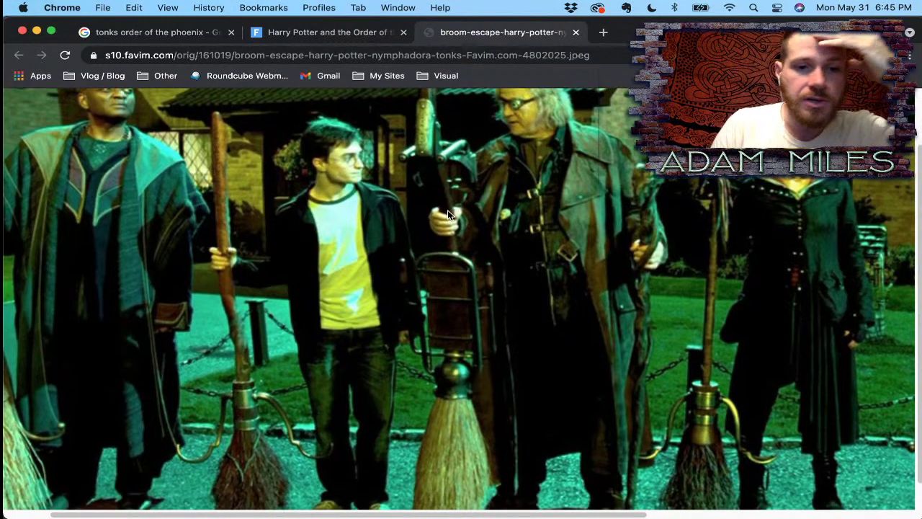
pyautogui.hscroll(-2, 447, 210)
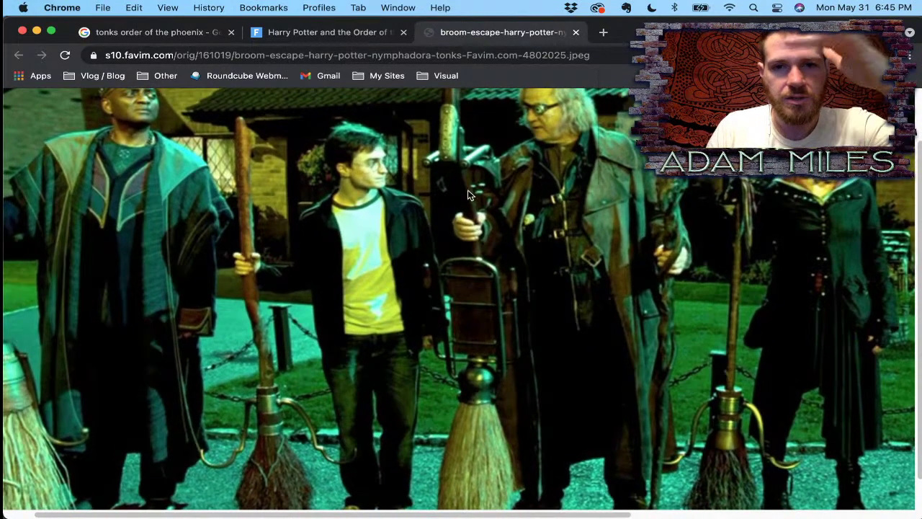
pyautogui.scroll(2, 468, 191)
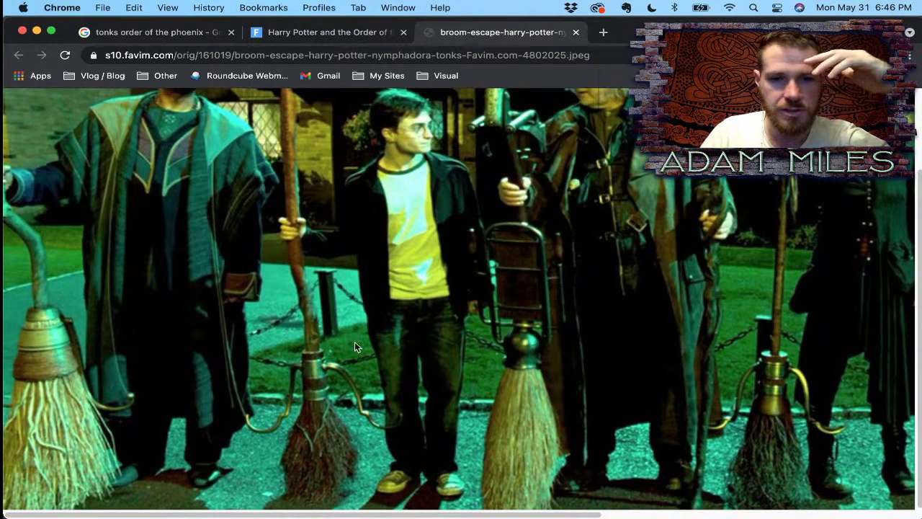
# - Examine the handles, brass fittings, footrests and bristles of the brooms in the other half of the line-up photo
pyautogui.hscroll(10, 354, 342)
pyautogui.scroll(3, 355, 346)
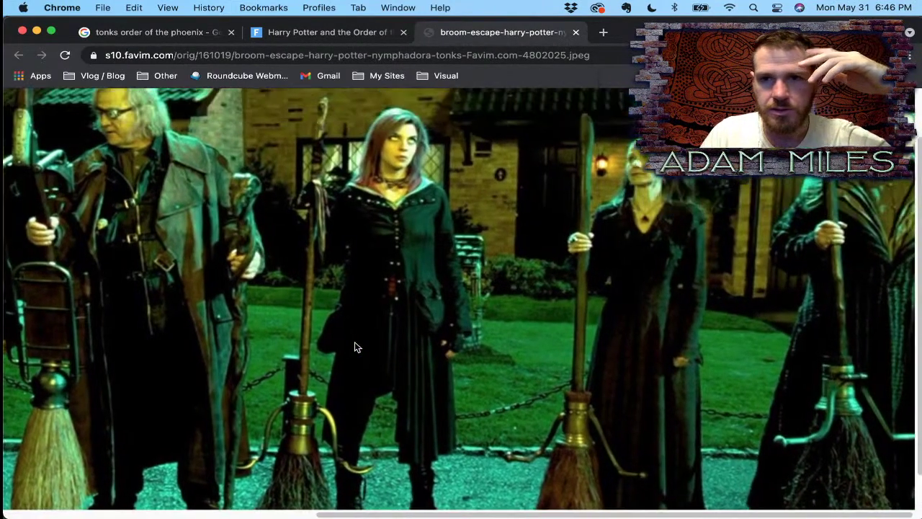
pyautogui.scroll(-3, 354, 344)
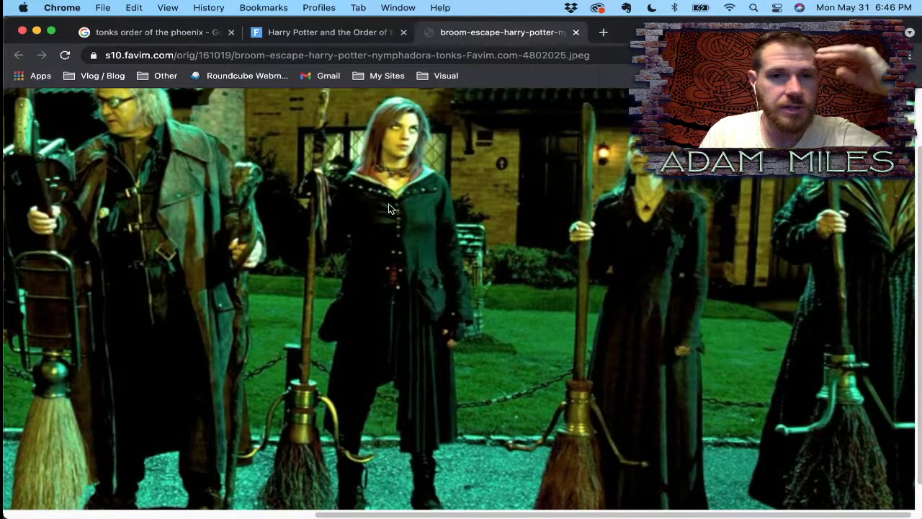
pyautogui.scroll(3, 356, 186)
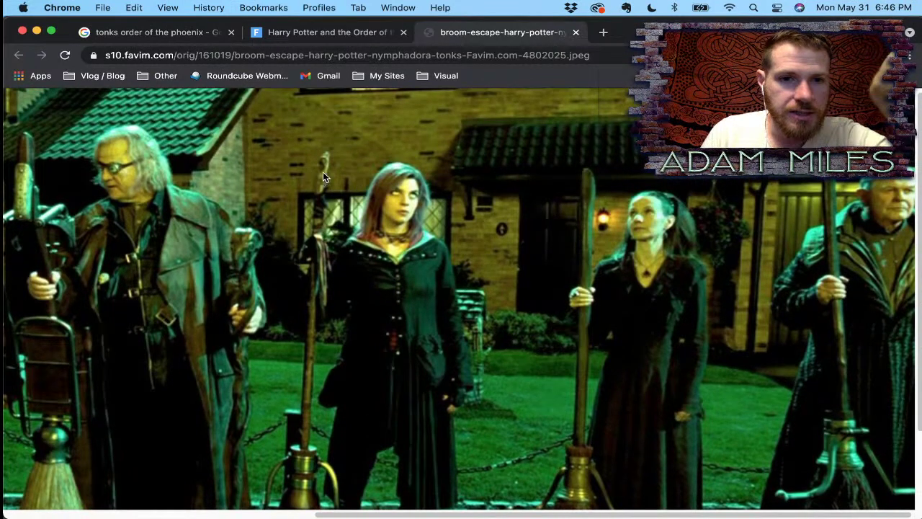
pyautogui.scroll(-3, 306, 373)
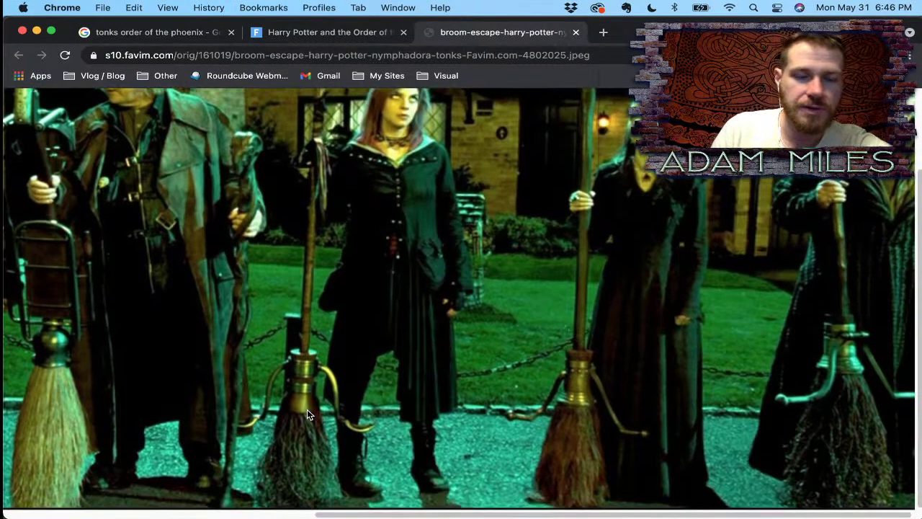
pyautogui.scroll(4, 307, 409)
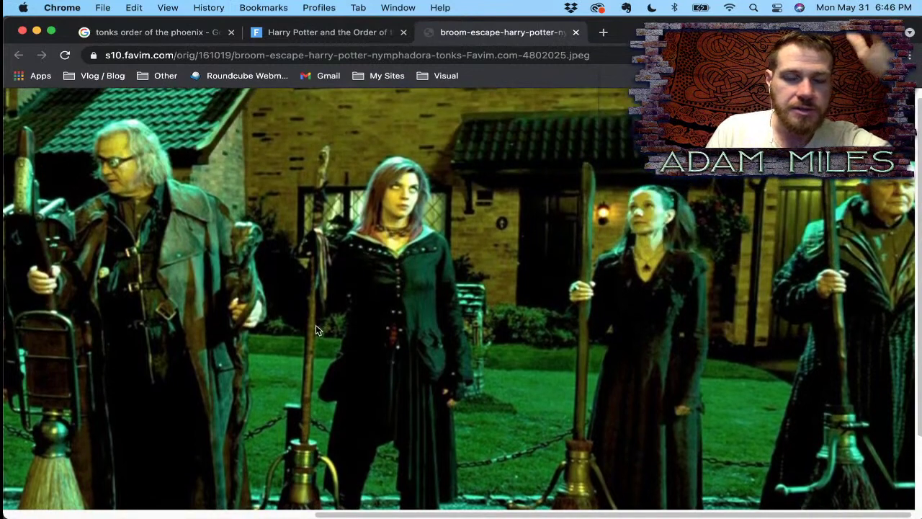
pyautogui.scroll(-3, 317, 330)
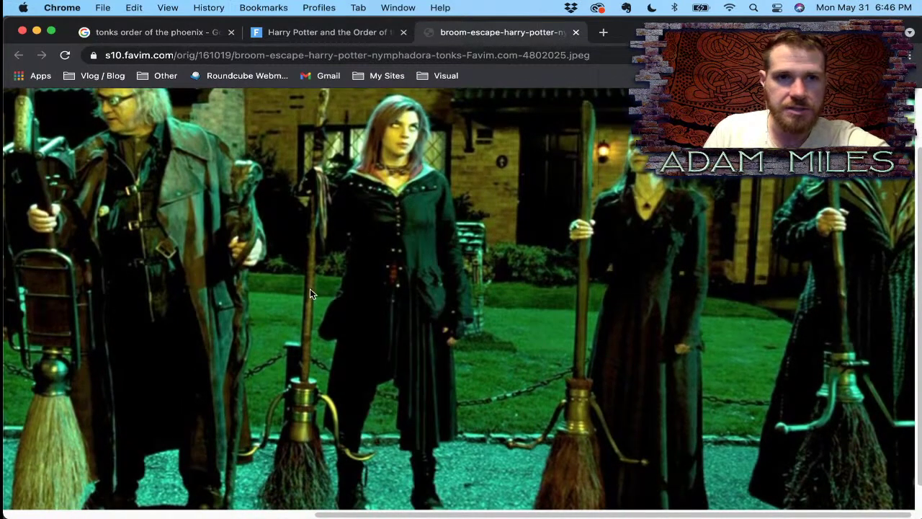
# - Switch to Photoshop with the Racing Brooms Canvas 005.psd artwork
pyautogui.hotkey('ctrl', 'Up')
pyautogui.click(363, 234)
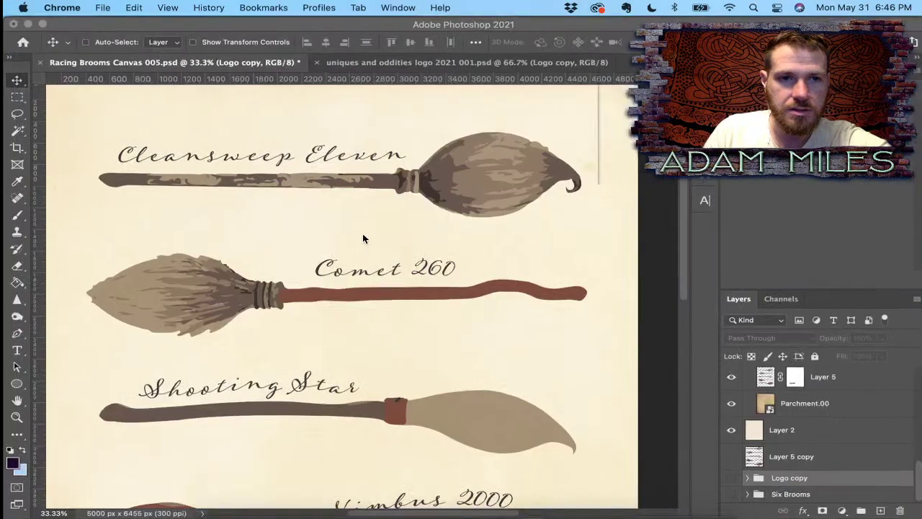
pyautogui.hotkey('ctrl', 'Up')
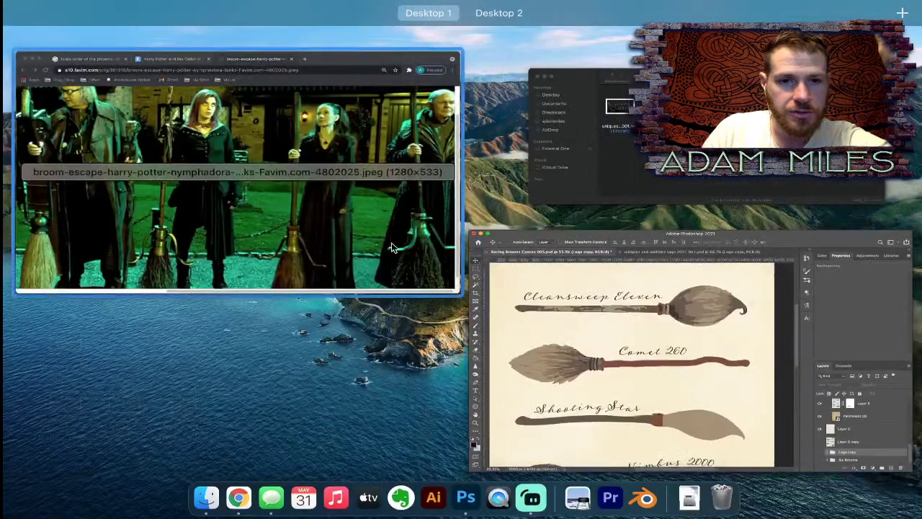
pyautogui.click(724, 324)
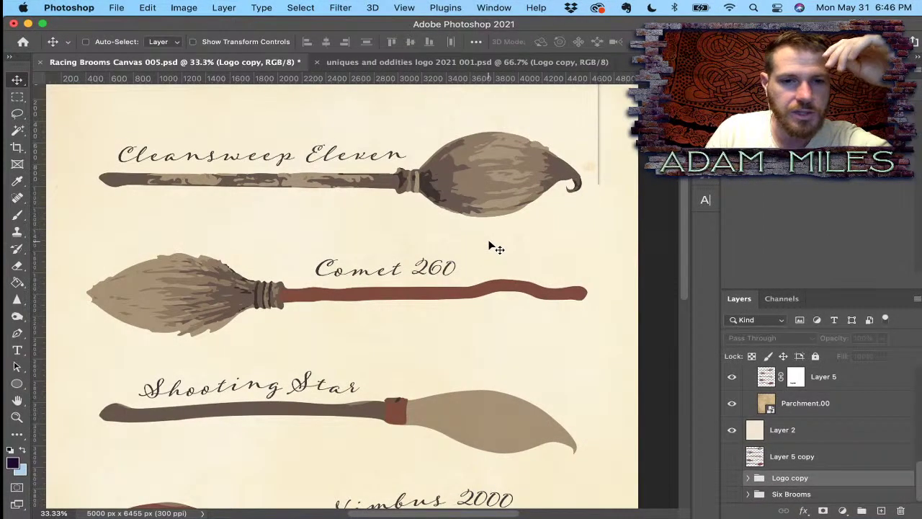
# - Review the illustrated brooms from Cleansweep Eleven to Firebolt across the canvas, comparing their bristles and bindings
pyautogui.scroll(-1, 496, 249)
pyautogui.scroll(-10, 496, 249)
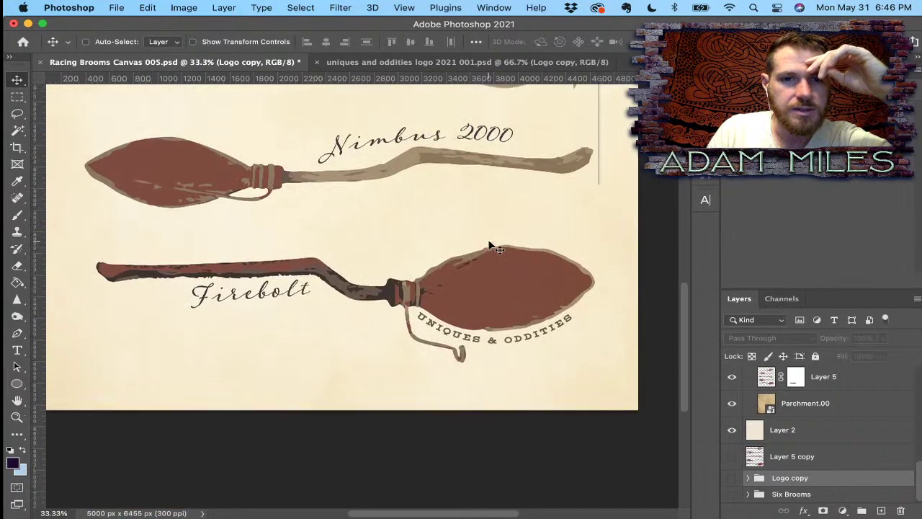
pyautogui.scroll(1, 490, 246)
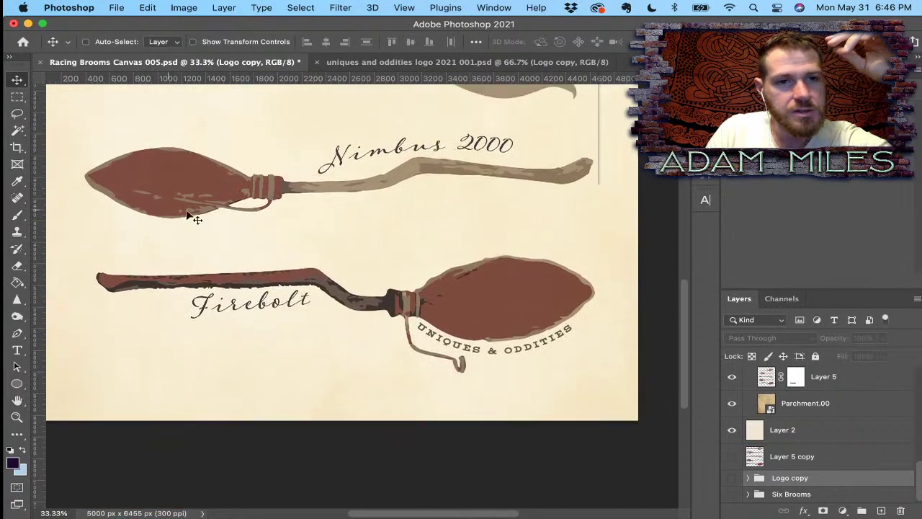
pyautogui.scroll(10, 270, 209)
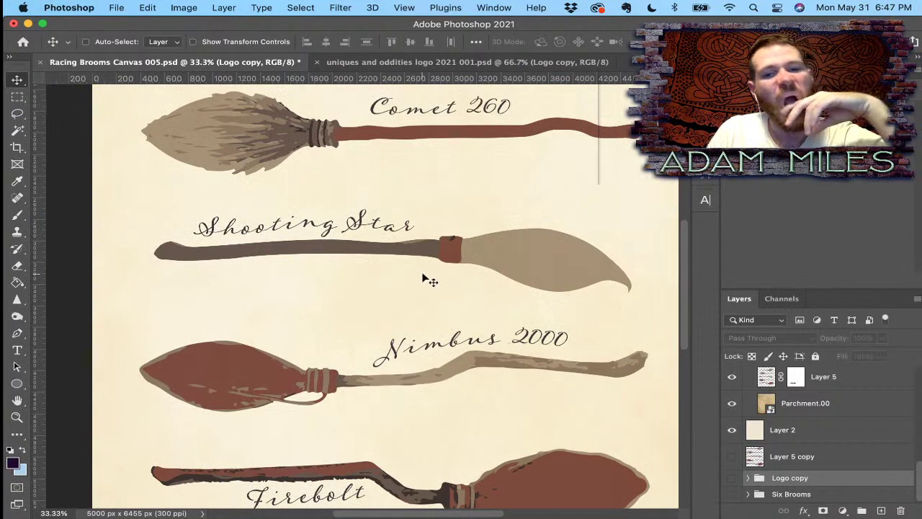
pyautogui.scroll(-5, 425, 280)
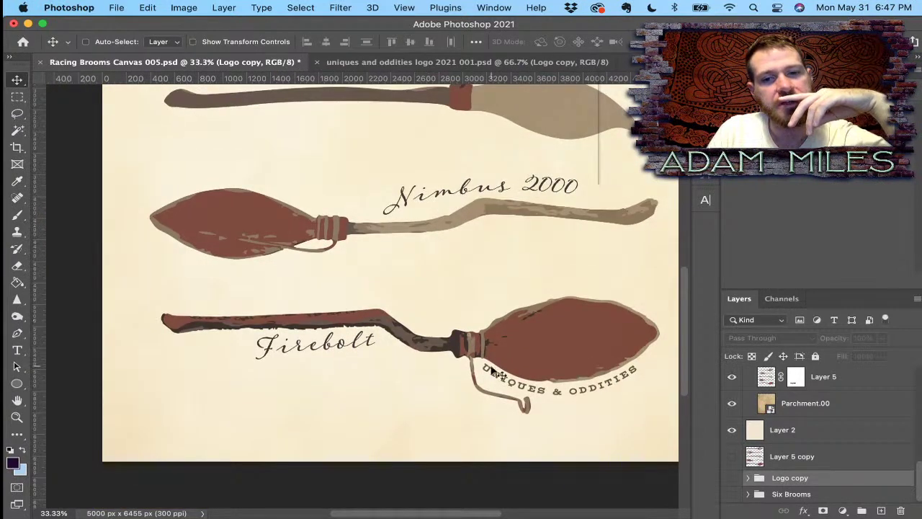
pyautogui.scroll(8, 488, 281)
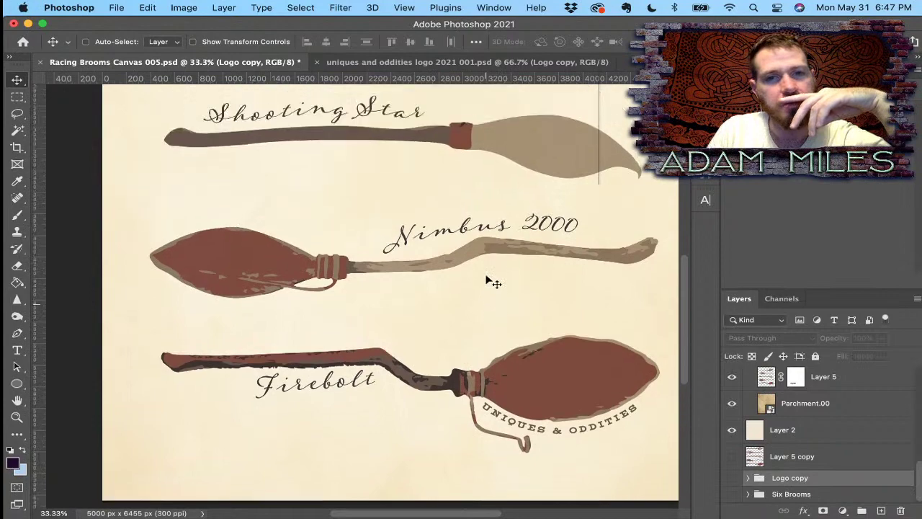
pyautogui.scroll(3, 488, 281)
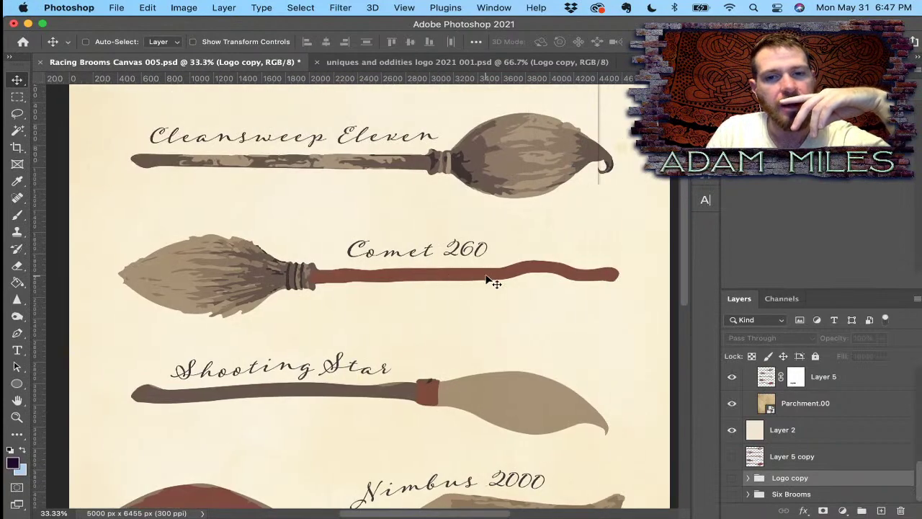
pyautogui.scroll(-5, 488, 281)
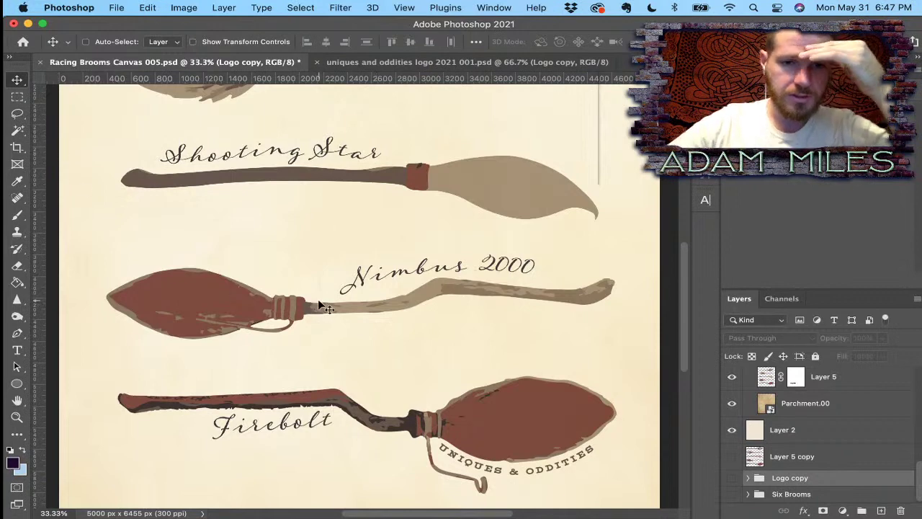
# - Inspect the Comet 260, Shooting Star, Nimbus 2000 and Firebolt at 50% zoom, comparing their handles, bindings and footrests
pyautogui.press('super')
pyautogui.press('super+equal')
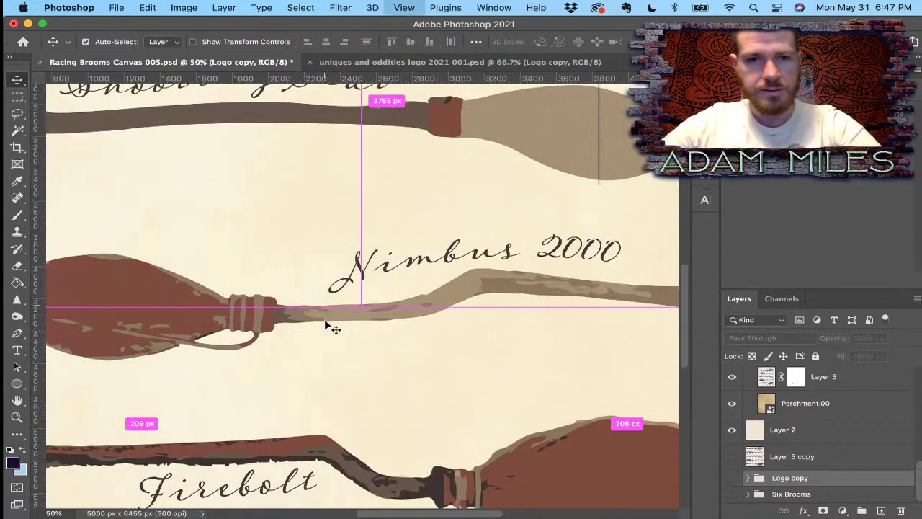
pyautogui.moveTo(367, 177); pyautogui.dragTo(397, 136)
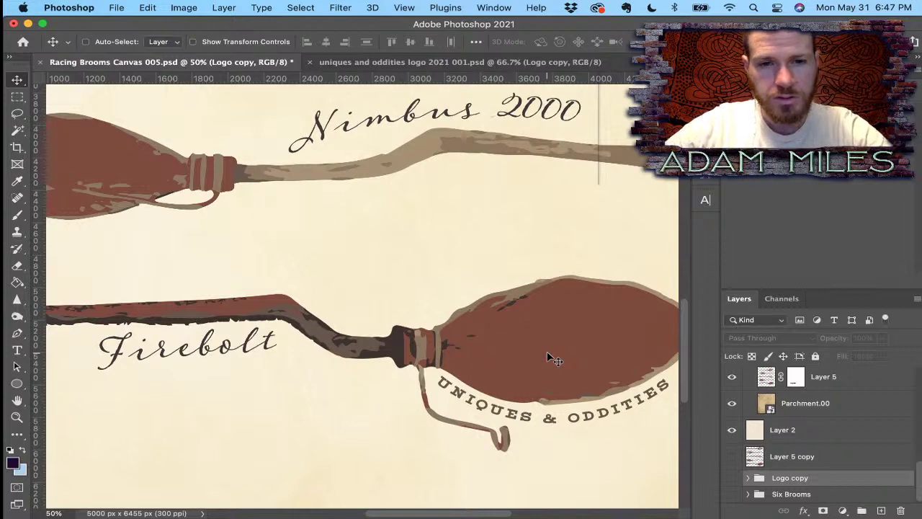
pyautogui.scroll(10, 367, 156)
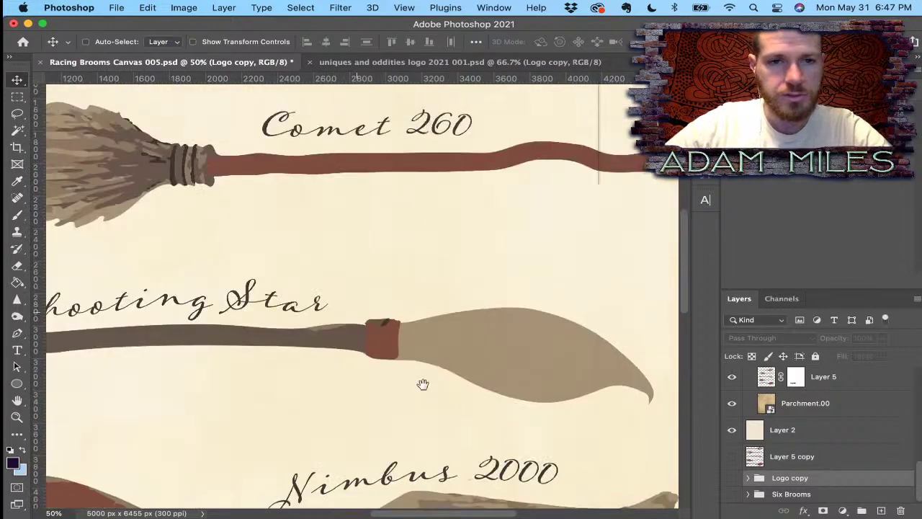
pyautogui.scroll(5, 422, 383)
pyautogui.scroll(-5, 484, 366)
pyautogui.hscroll(2, 484, 365)
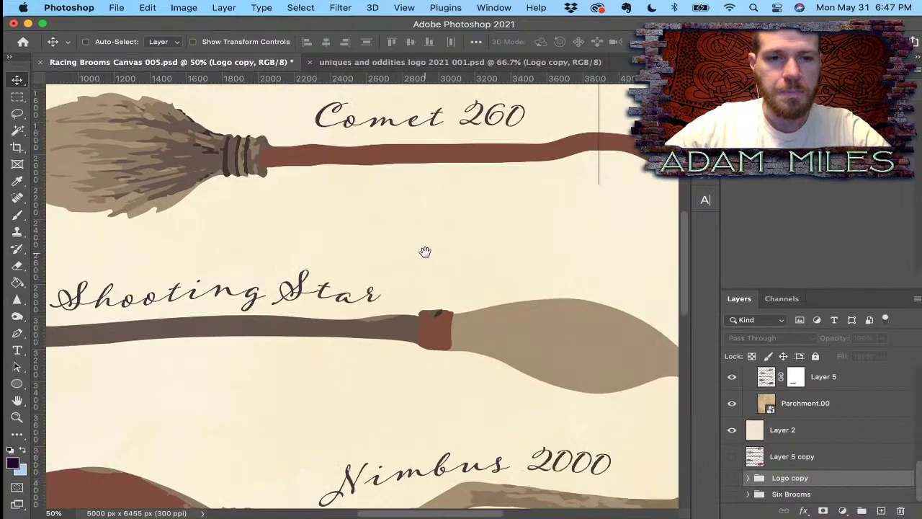
pyautogui.scroll(-8, 371, 255)
pyautogui.hscroll(4, 371, 256)
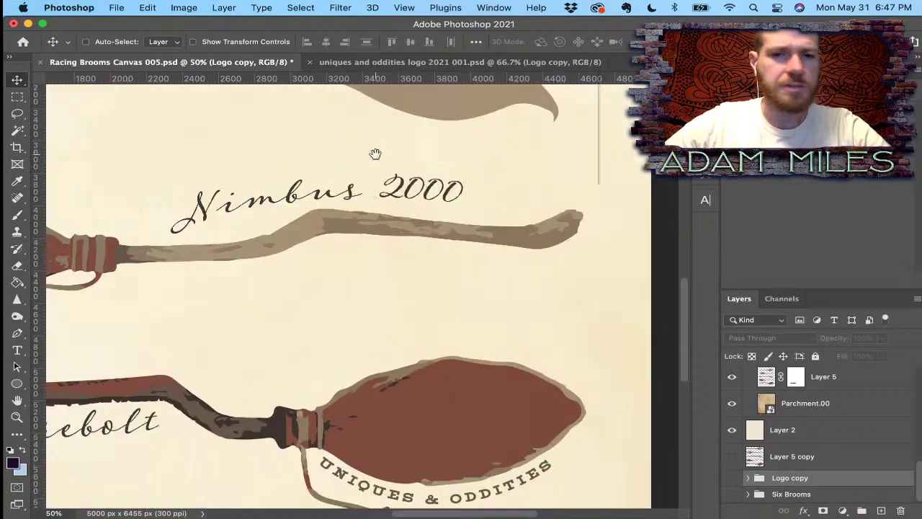
pyautogui.scroll(-3, 351, 282)
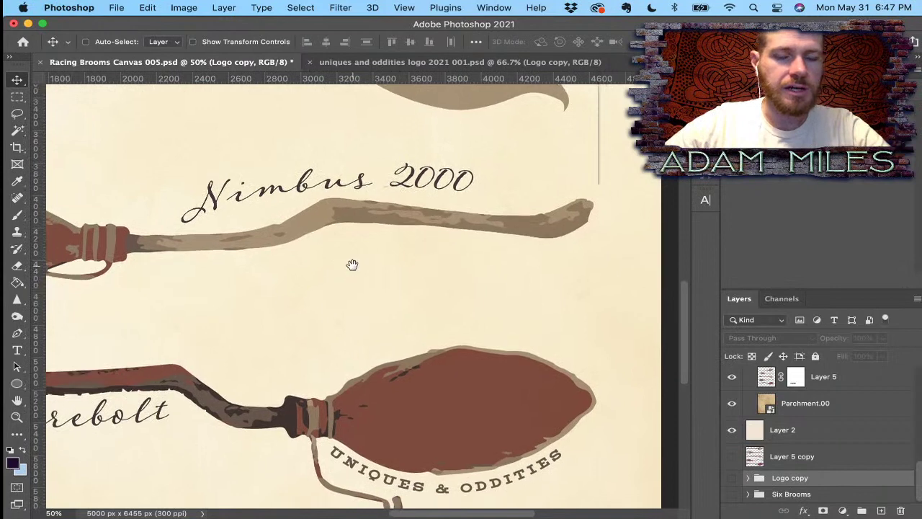
pyautogui.hscroll(-4, 350, 263)
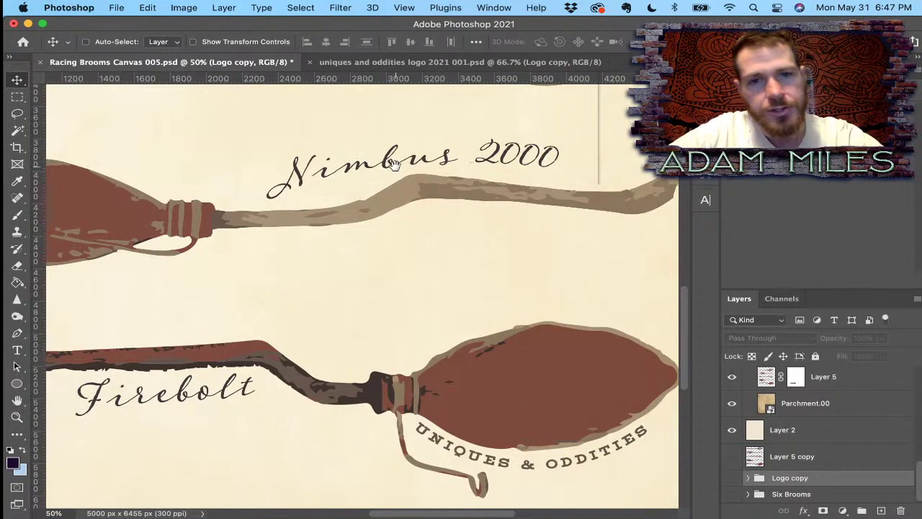
pyautogui.moveTo(422, 293); pyautogui.dragTo(435, 327)
pyautogui.scroll(5, 436, 328)
pyautogui.scroll(5, 370, 464)
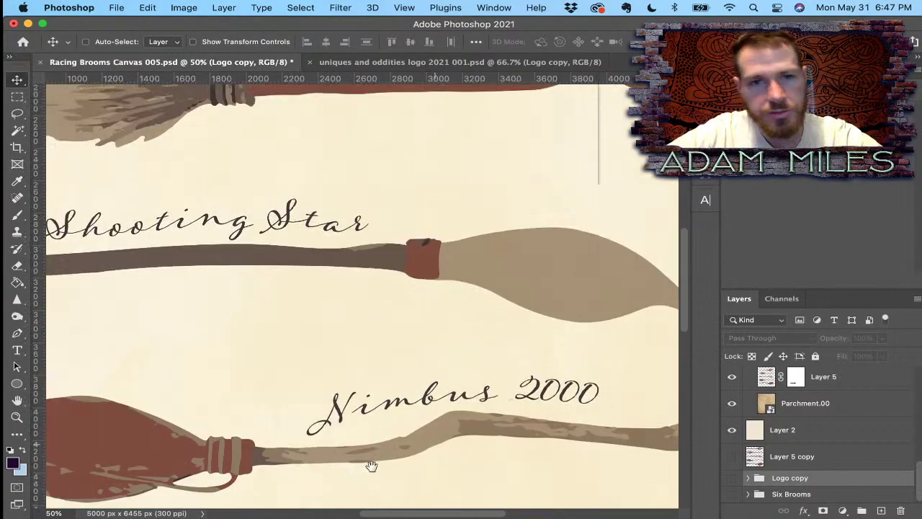
pyautogui.hscroll(-2, 345, 230)
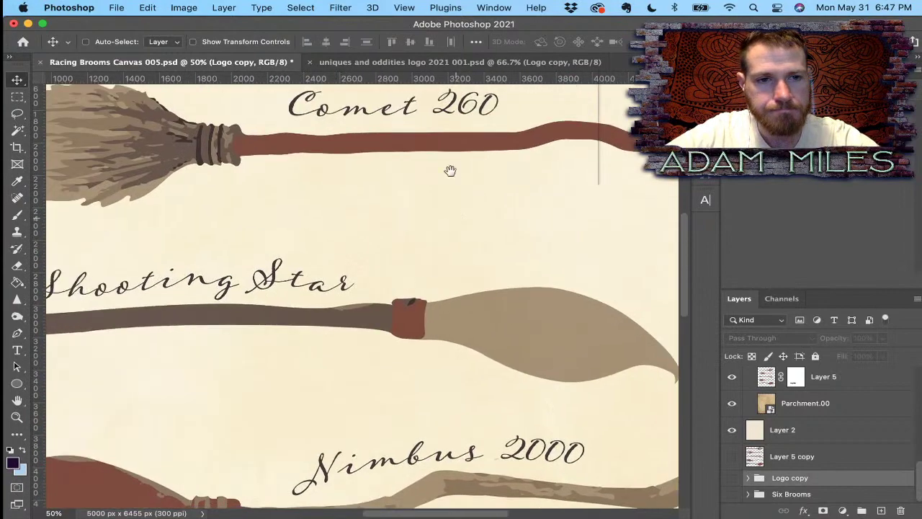
pyautogui.scroll(-4, 451, 171)
pyautogui.hscroll(-3, 451, 171)
pyautogui.scroll(-5, 295, 231)
pyautogui.hscroll(6, 294, 231)
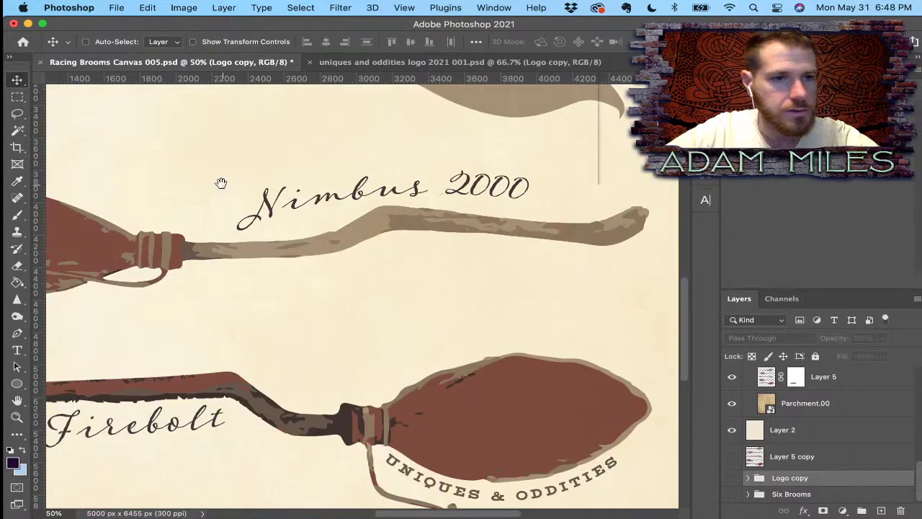
# - Lasso the curved metal footrest hanging below the Firebolt's binding on Layer 5
pyautogui.click(18, 113)
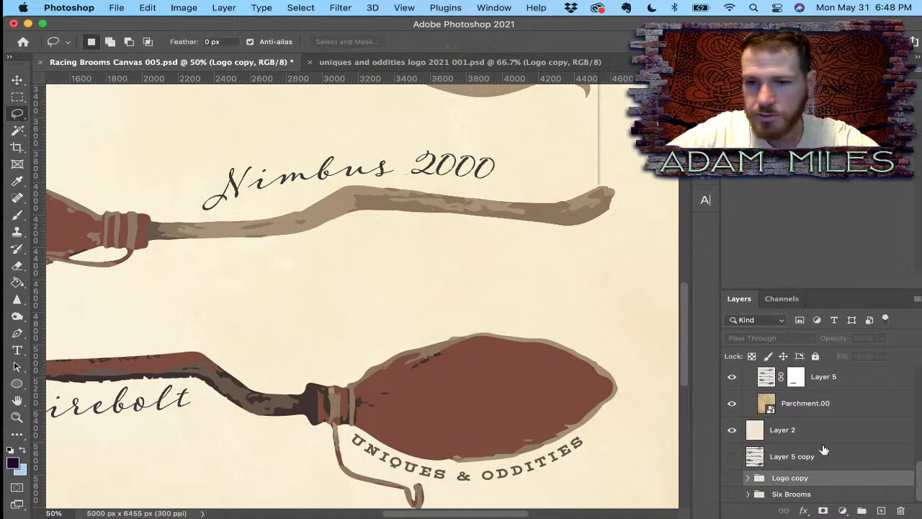
pyautogui.scroll(-5, 814, 459)
pyautogui.scroll(-10, 818, 455)
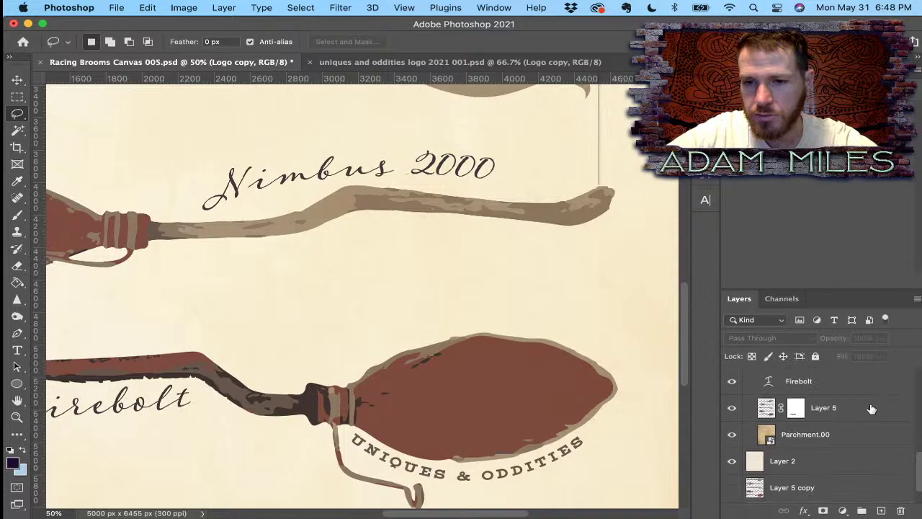
pyautogui.click(763, 409)
pyautogui.moveTo(368, 377); pyautogui.dragTo(410, 267)
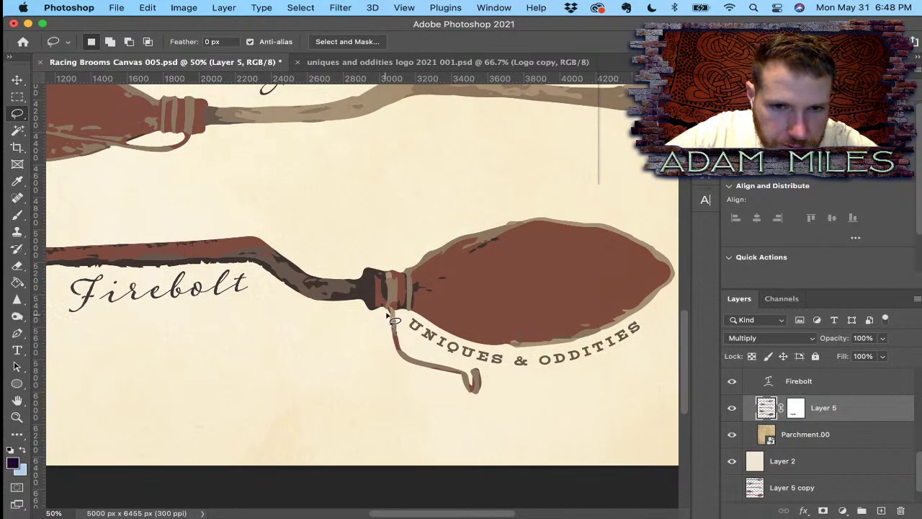
pyautogui.moveTo(384, 312)
pyautogui.mouseDown()
pyautogui.moveTo(400, 334)
pyautogui.moveTo(435, 353)
pyautogui.moveTo(483, 368)
pyautogui.moveTo(494, 403)
pyautogui.moveTo(408, 401)
pyautogui.moveTo(364, 383)
pyautogui.mouseUp()
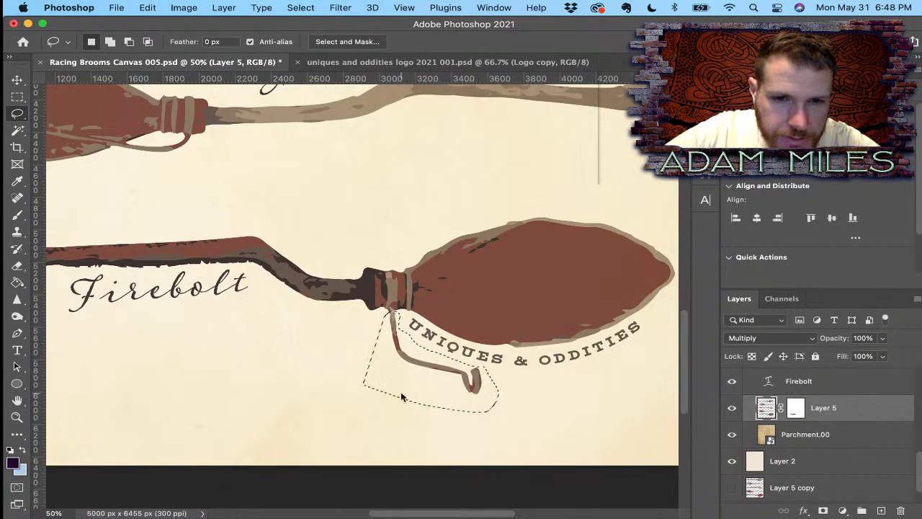
# - Duplicate the selected Firebolt footrest onto a new layer and offset the copy slightly down and to the left
pyautogui.press('super+c')
pyautogui.press('super+v')
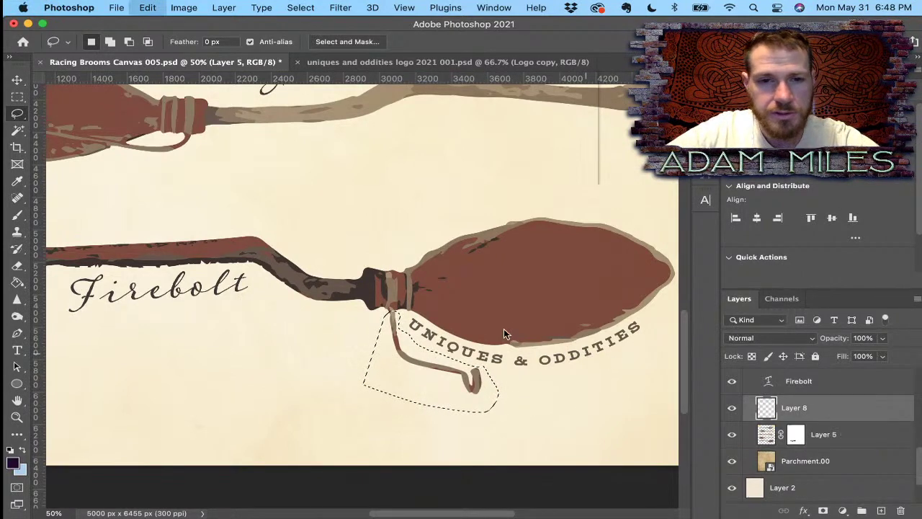
pyautogui.click(18, 79)
pyautogui.press('Down')
pyautogui.press('Left')
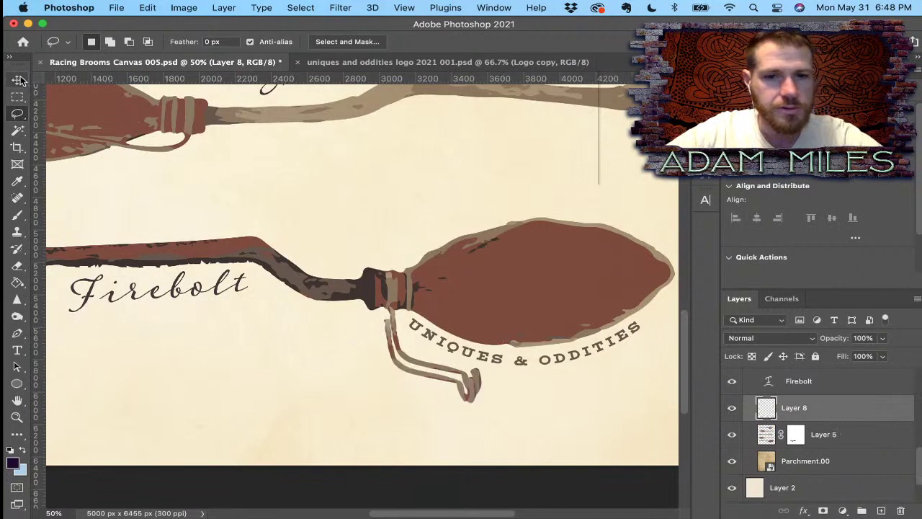
pyautogui.click(18, 80)
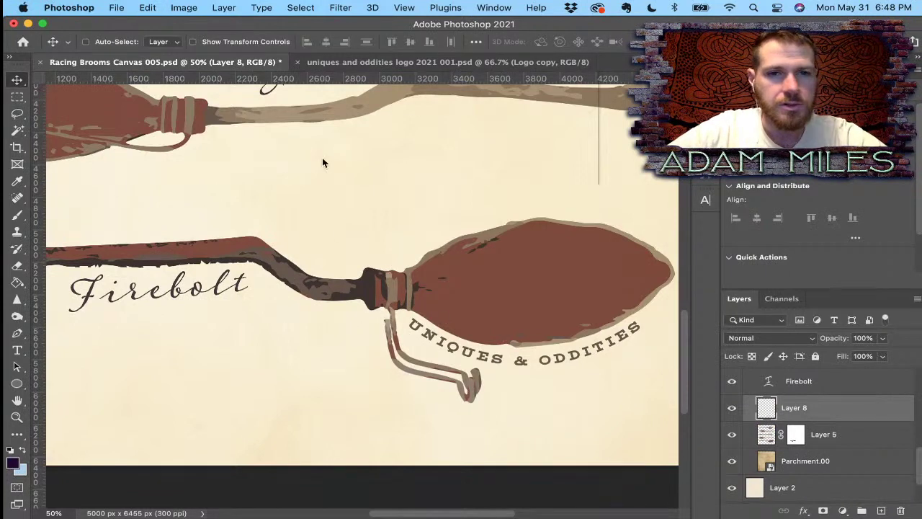
# - Move the copied footrest up to hang beneath the Shooting Star's red binding and compare it with the Firebolt's
pyautogui.moveTo(322, 157); pyautogui.dragTo(494, 279)
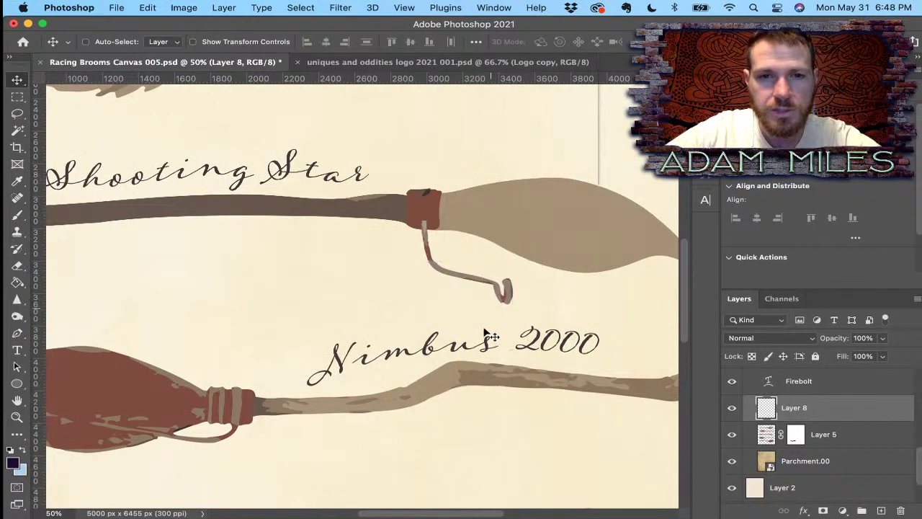
pyautogui.scroll(-10, 490, 157)
pyautogui.scroll(10, 513, 281)
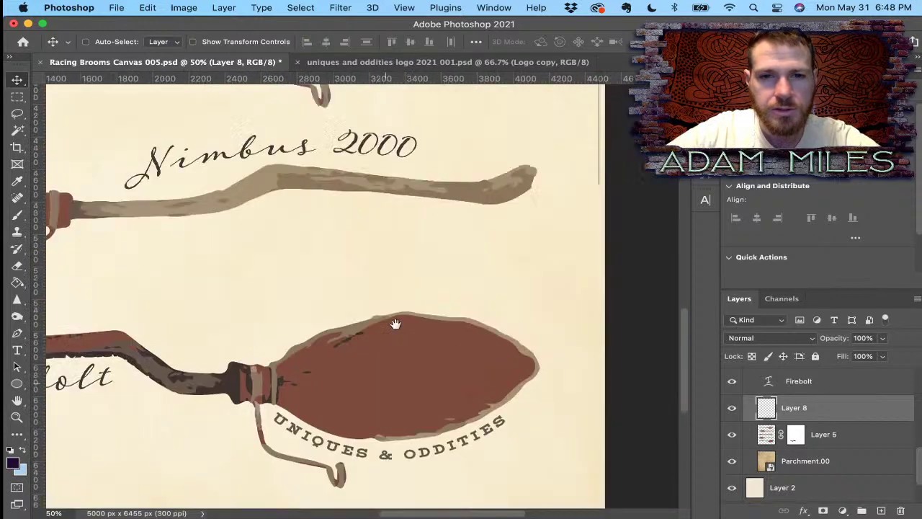
# - Convert Layer 8, the copied footrest beneath the Shooting Star's binding, to a smart object
pyautogui.hscroll(-3, 570, 387)
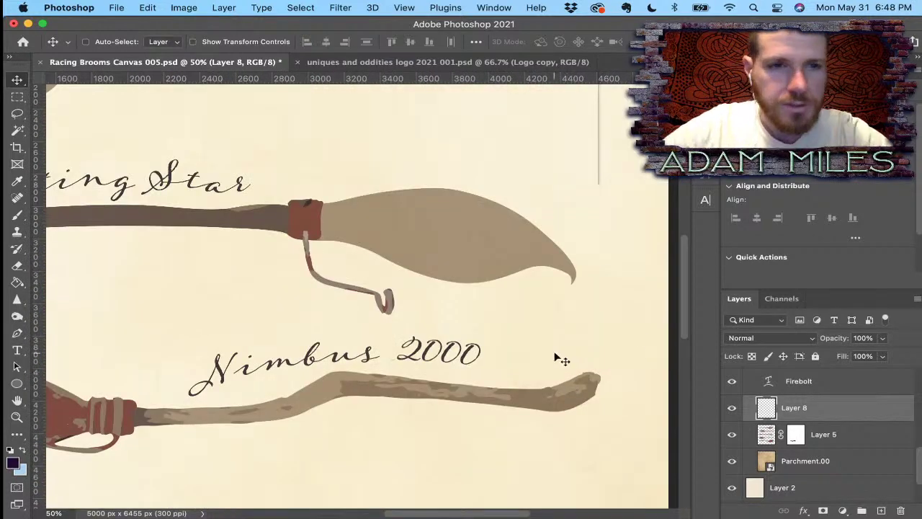
pyautogui.rightClick(865, 403)
pyautogui.scroll(-5, 838, 422)
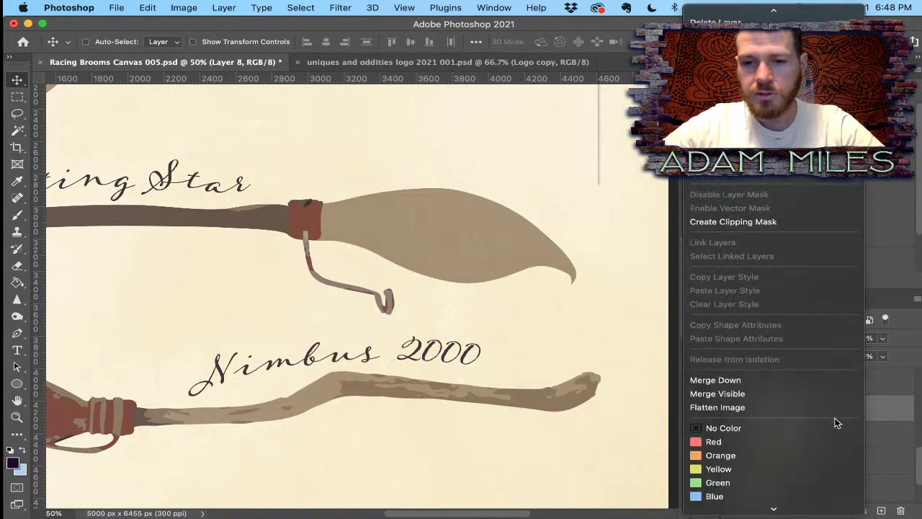
pyautogui.press('Escape')
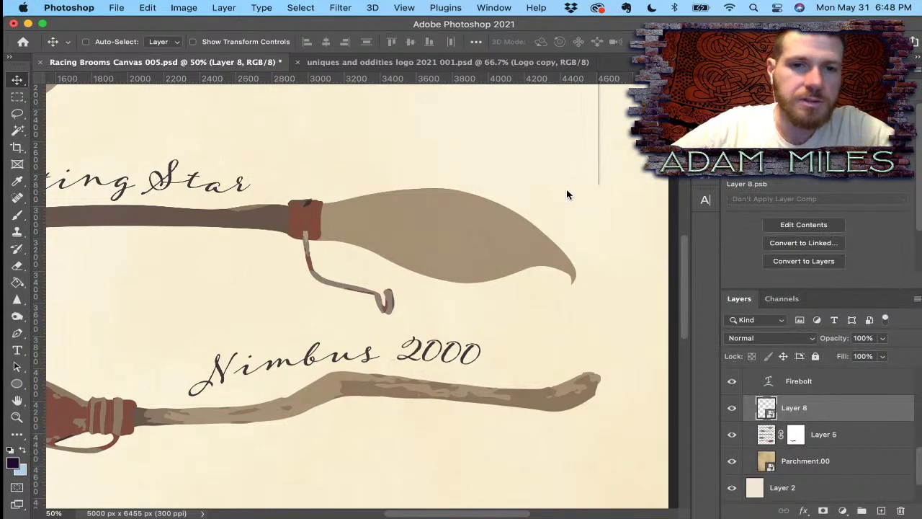
# - Warp the Shooting Star's footrest to flatten its stem and tilt its hook outward, and reattach it beneath the red binding
pyautogui.click(170, 7)
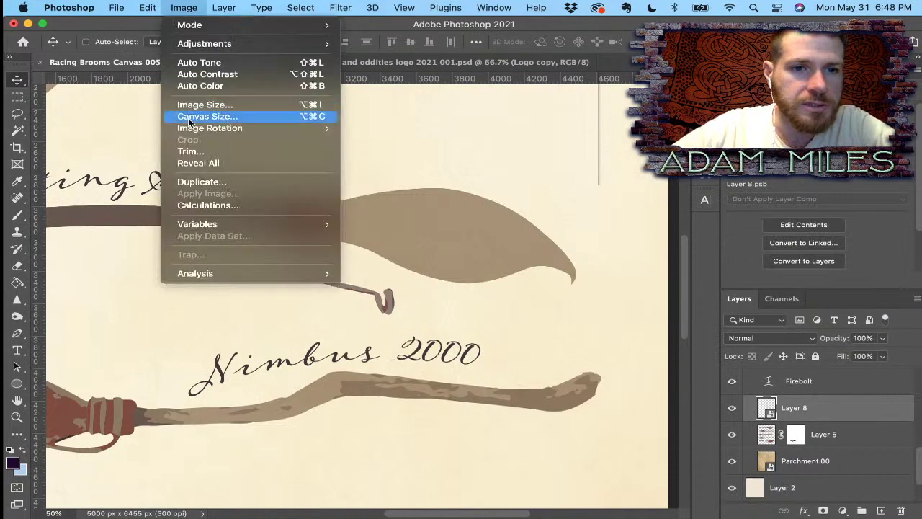
pyautogui.moveTo(148, 7)
pyautogui.moveTo(286, 296)
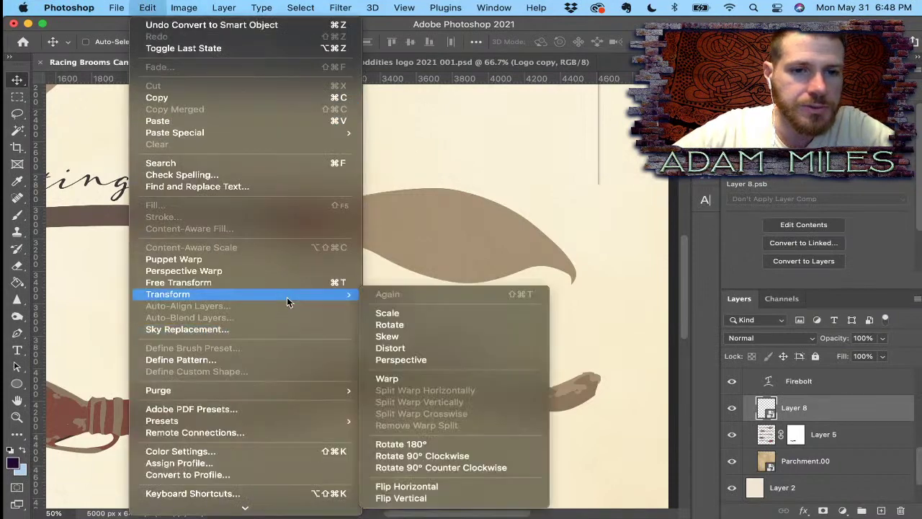
pyautogui.click(401, 379)
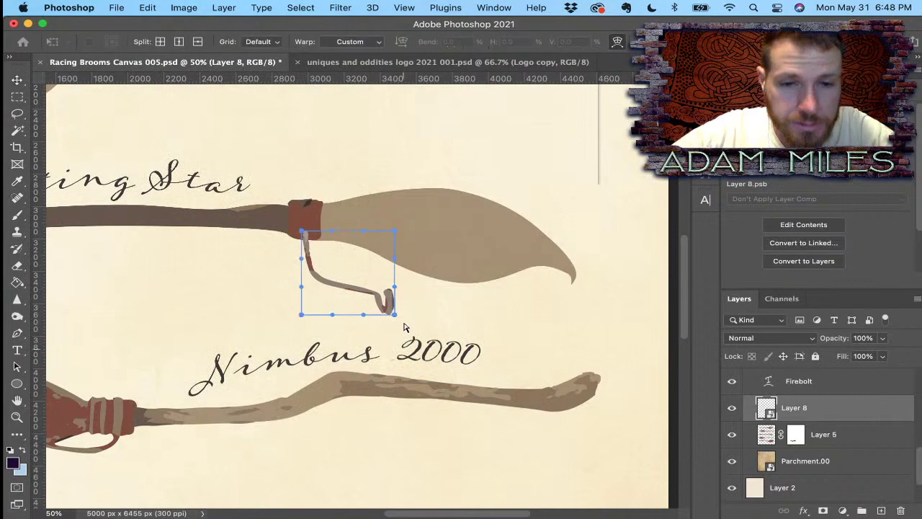
pyautogui.moveTo(395, 319); pyautogui.dragTo(395, 294)
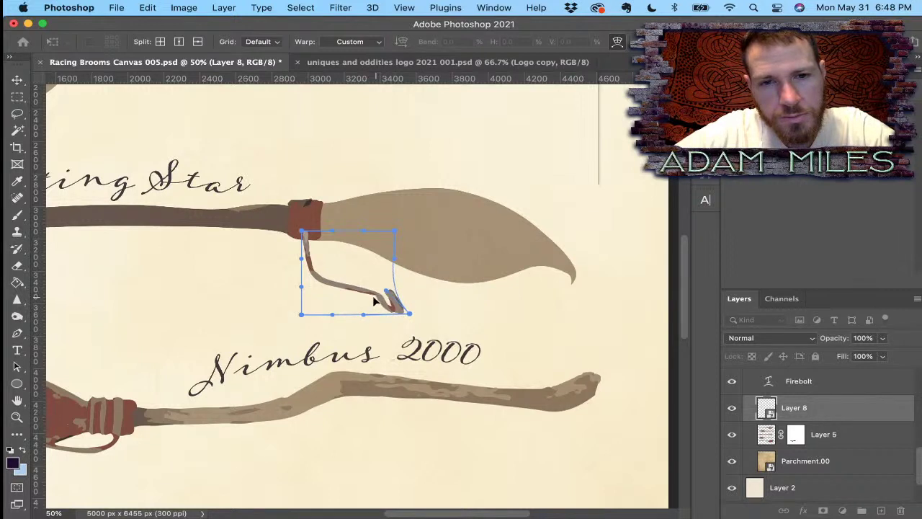
pyautogui.moveTo(374, 301); pyautogui.dragTo(372, 302)
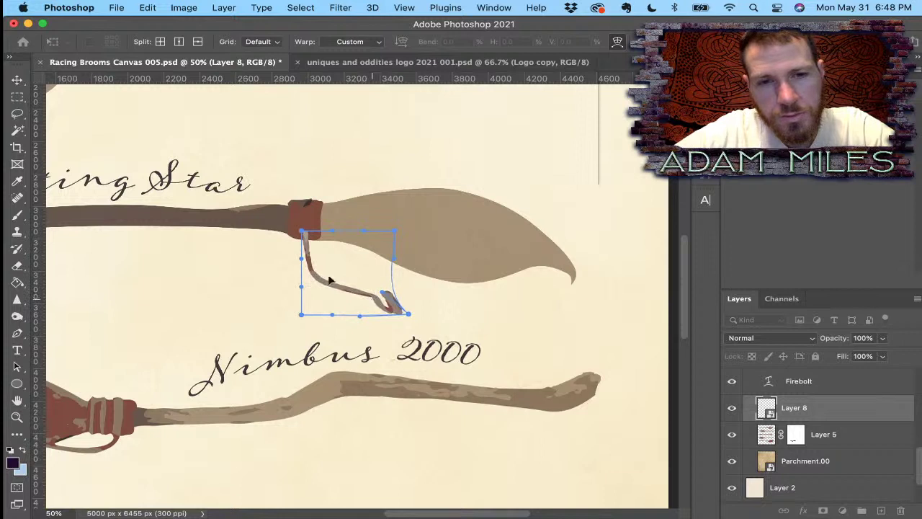
pyautogui.moveTo(301, 241); pyautogui.dragTo(324, 292)
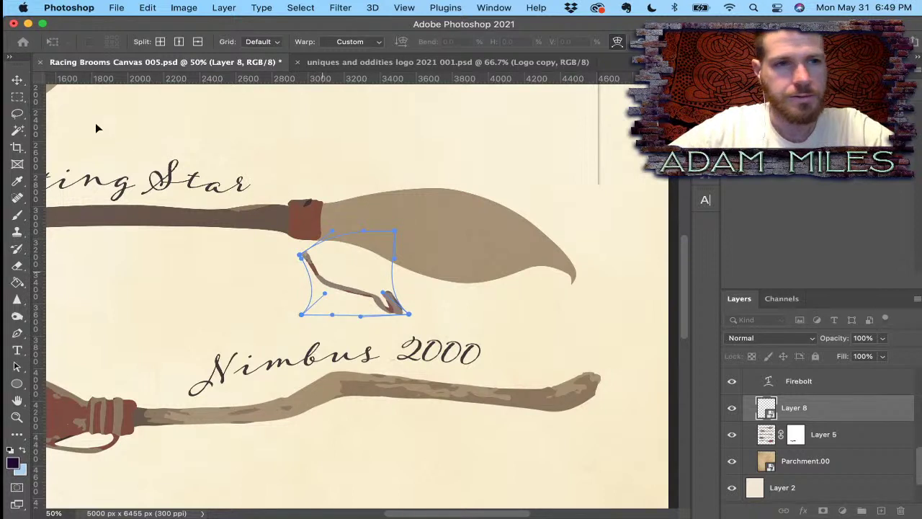
pyautogui.press('Return')
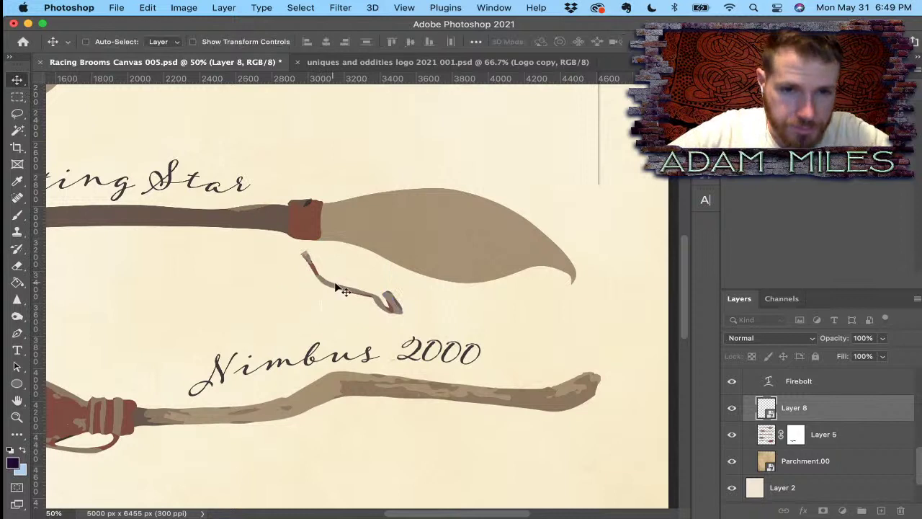
pyautogui.moveTo(334, 281); pyautogui.dragTo(336, 273)
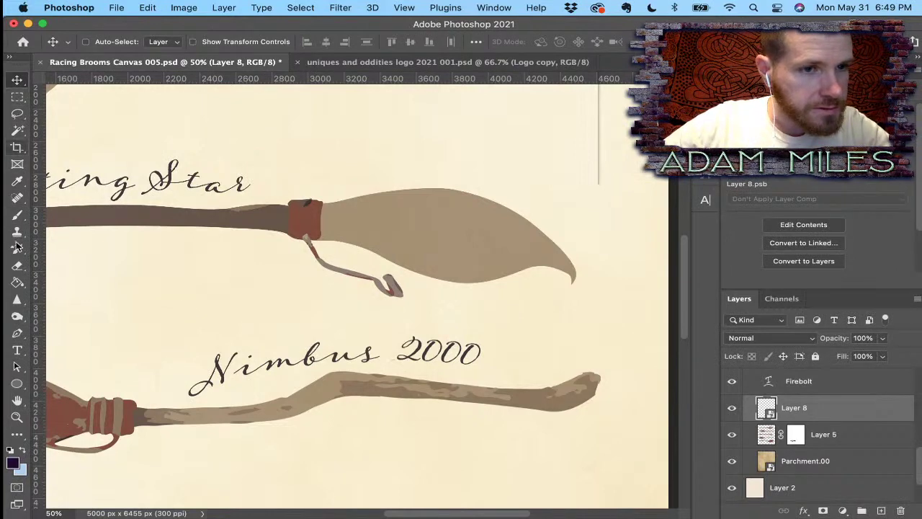
# - Sample a dark brown from the artwork as the background color and the Nimbus 2000's red as the foreground color
pyautogui.click(18, 181)
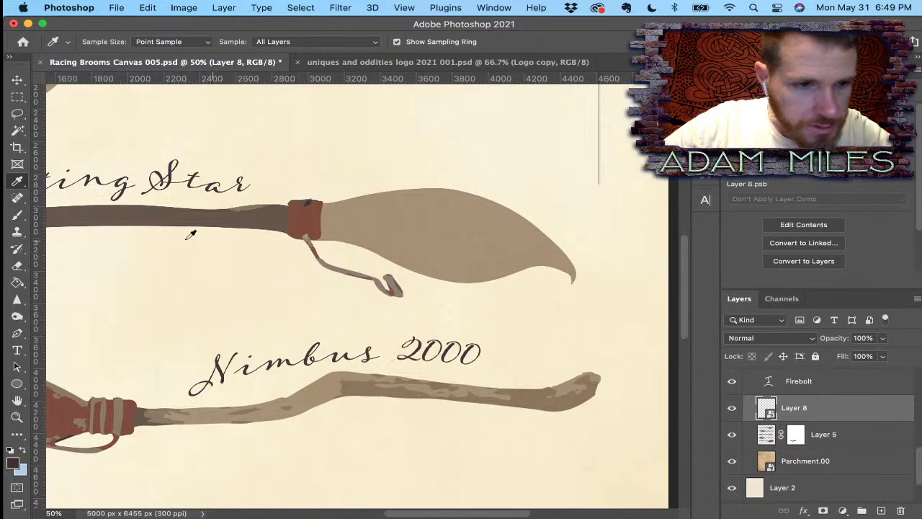
pyautogui.click(21, 450)
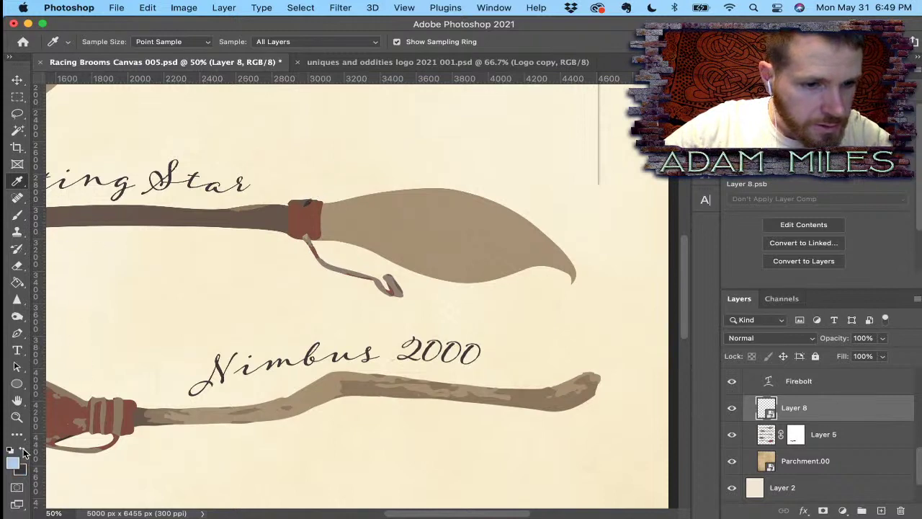
pyautogui.click(72, 408)
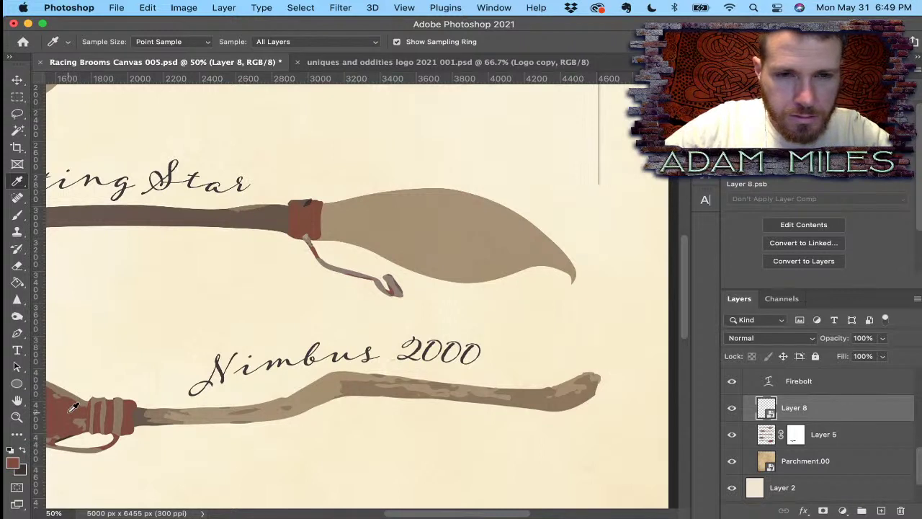
# - Rasterize the footrest's smart object on Layer 8 so it can be filled directly
pyautogui.click(18, 216)
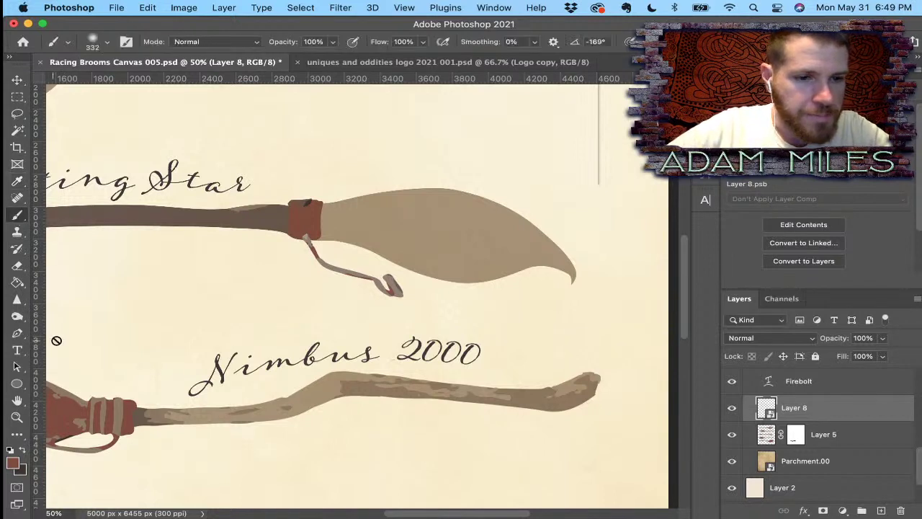
pyautogui.click(25, 287)
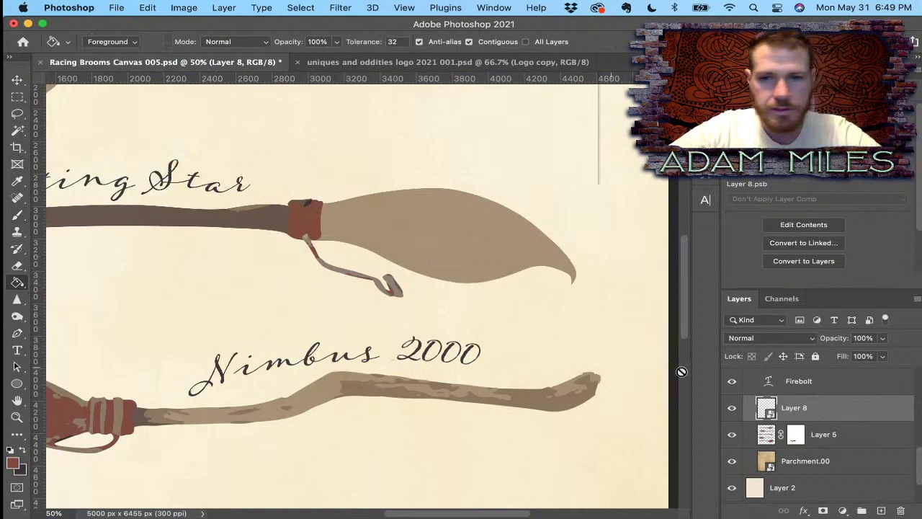
pyautogui.rightClick(827, 412)
pyautogui.scroll(-10, 788, 447)
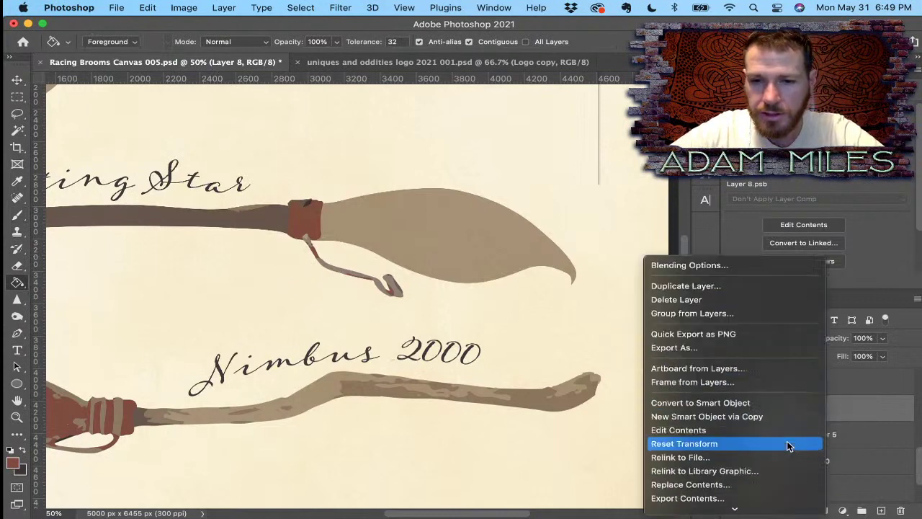
pyautogui.click(752, 249)
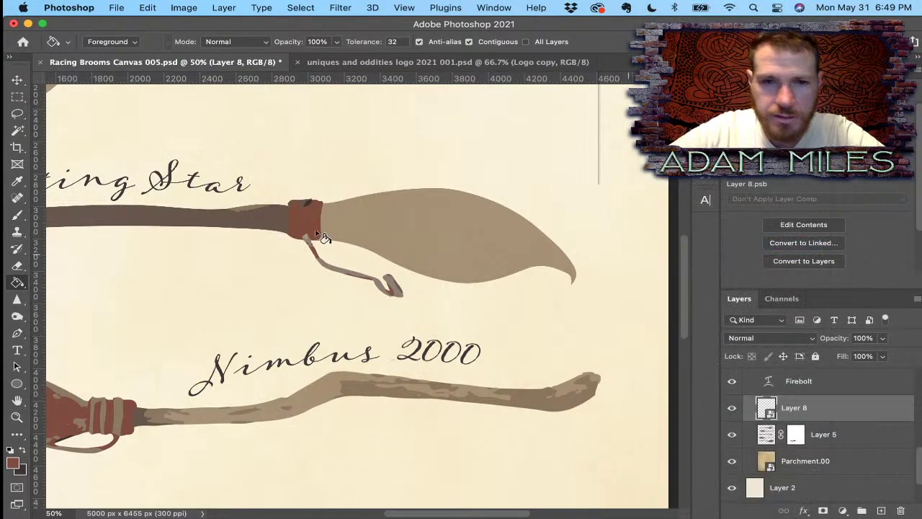
# - Try filling the footrest's grey stem and hook with the sampled red, undoing the fills on the hook
pyautogui.scroll(3, 345, 250)
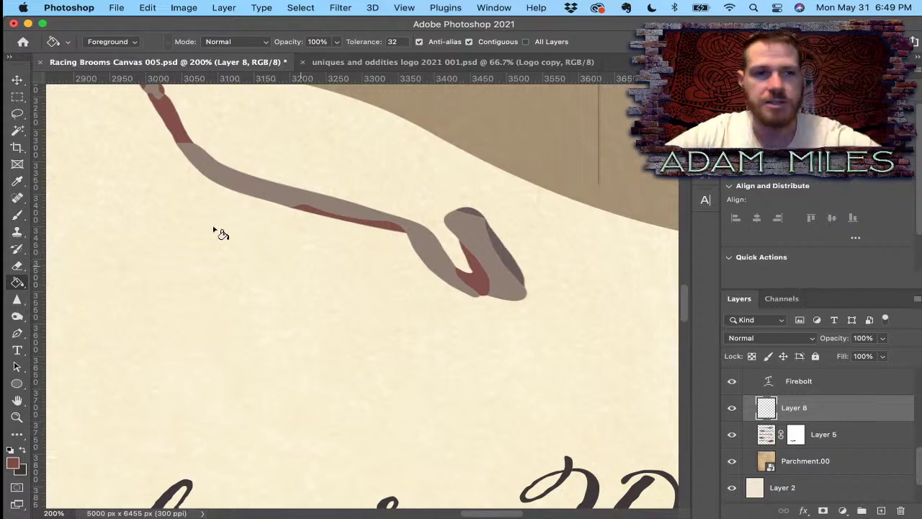
pyautogui.click(17, 77)
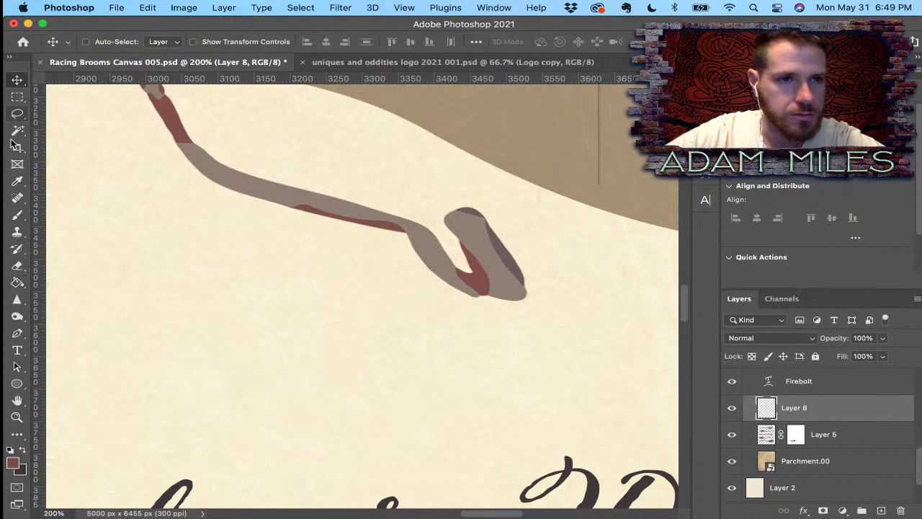
pyautogui.click(18, 282)
pyautogui.moveTo(300, 180); pyautogui.dragTo(339, 284)
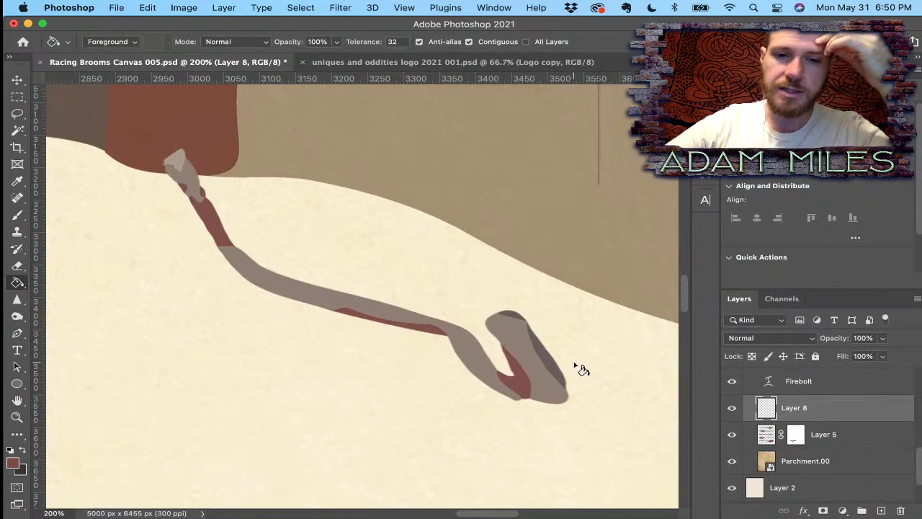
pyautogui.click(320, 303)
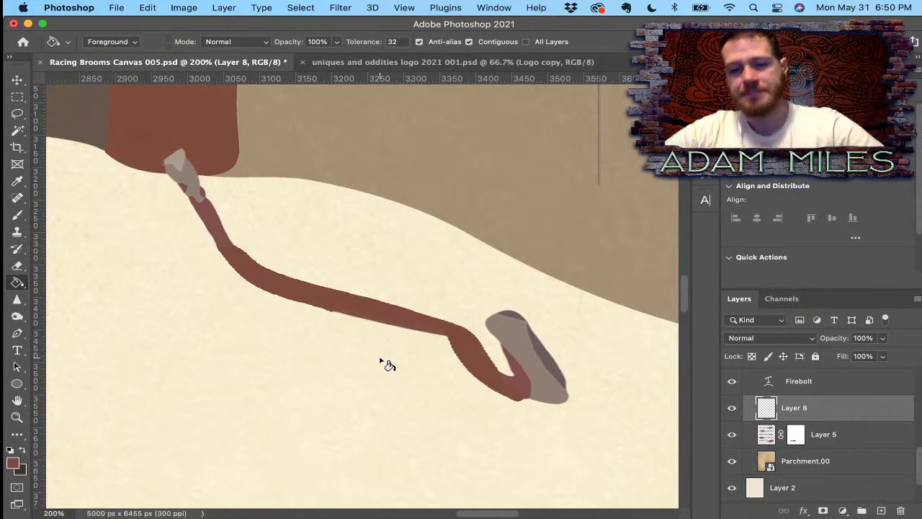
pyautogui.click(542, 379)
pyautogui.press('super+z')
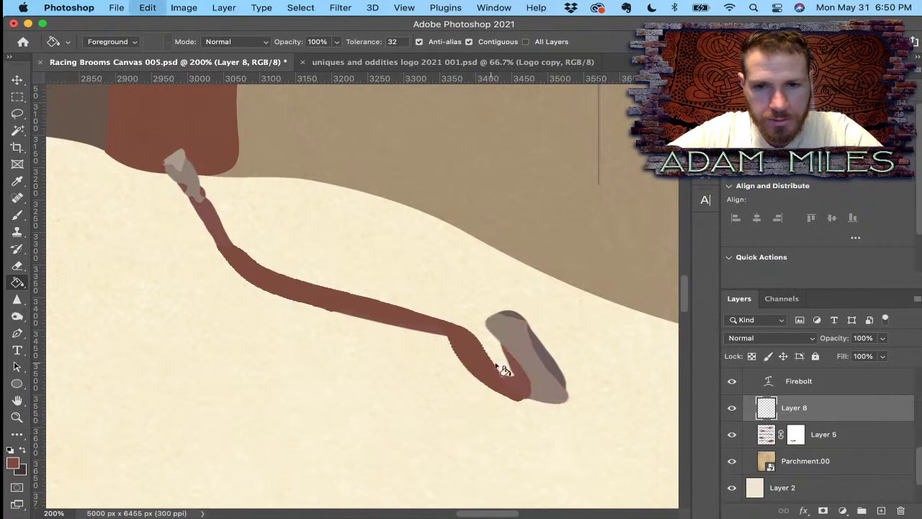
pyautogui.click(547, 355)
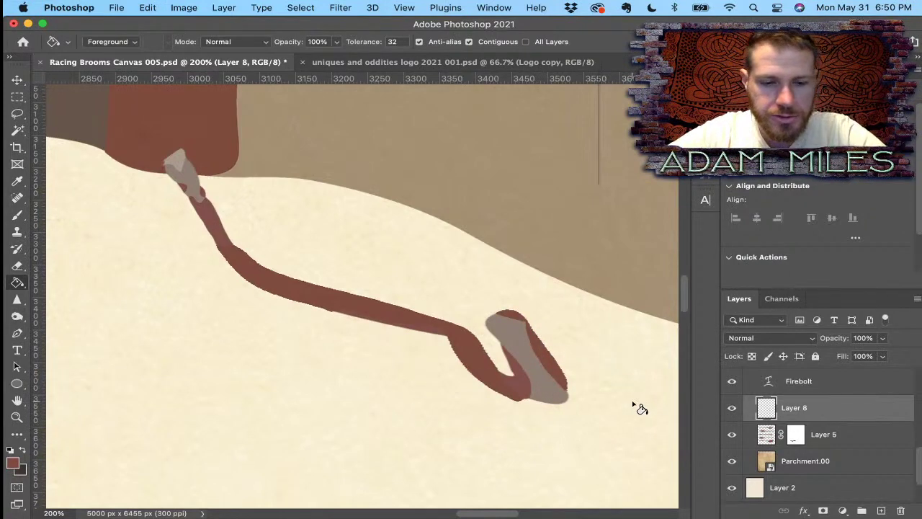
pyautogui.press('super+z')
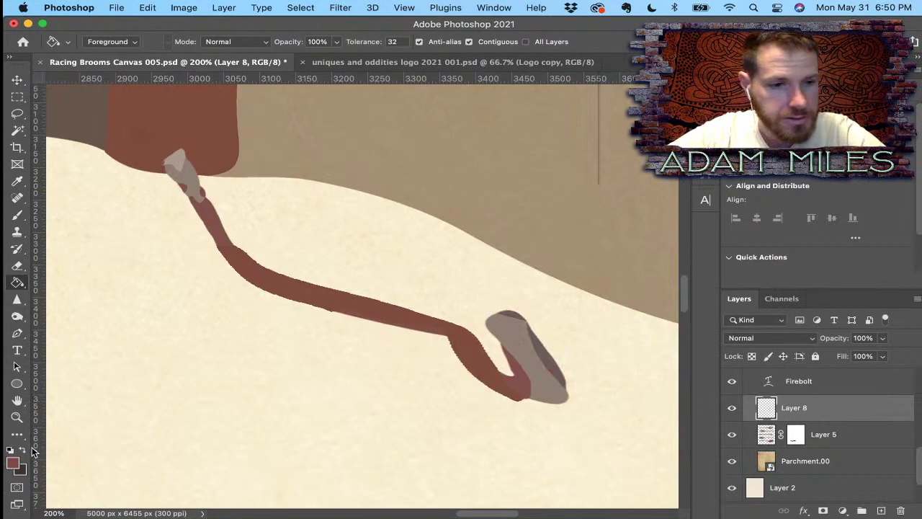
# - Try filling the footrest's stem with dark brown, and undo the fills back to its original grey and red
pyautogui.click(475, 358)
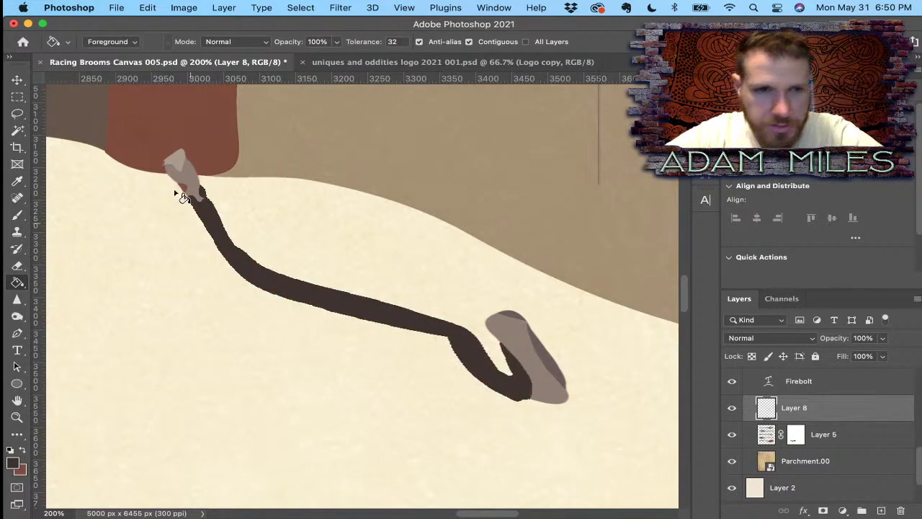
pyautogui.click(189, 191)
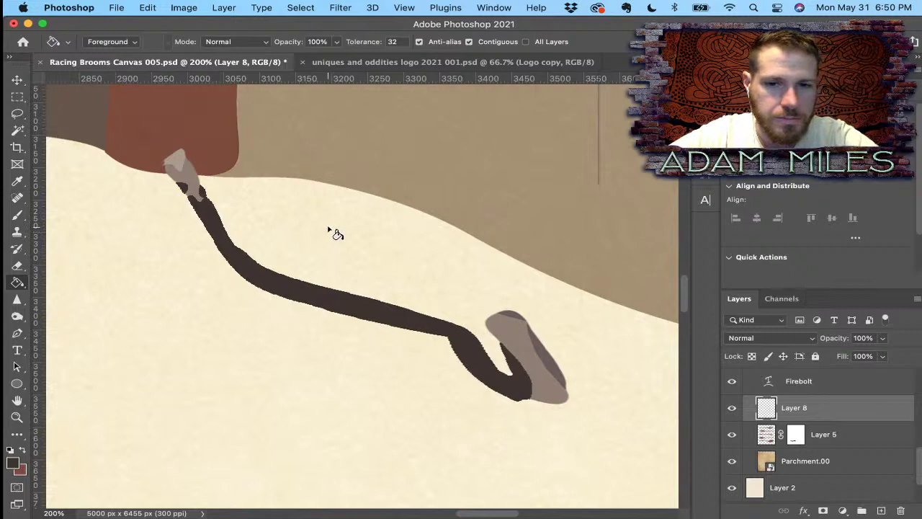
pyautogui.press('super+z')
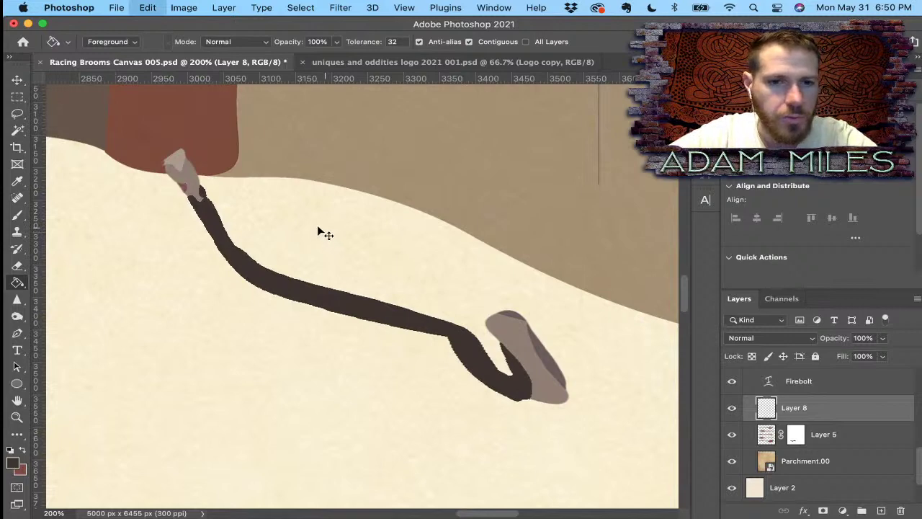
pyautogui.press('super+z')
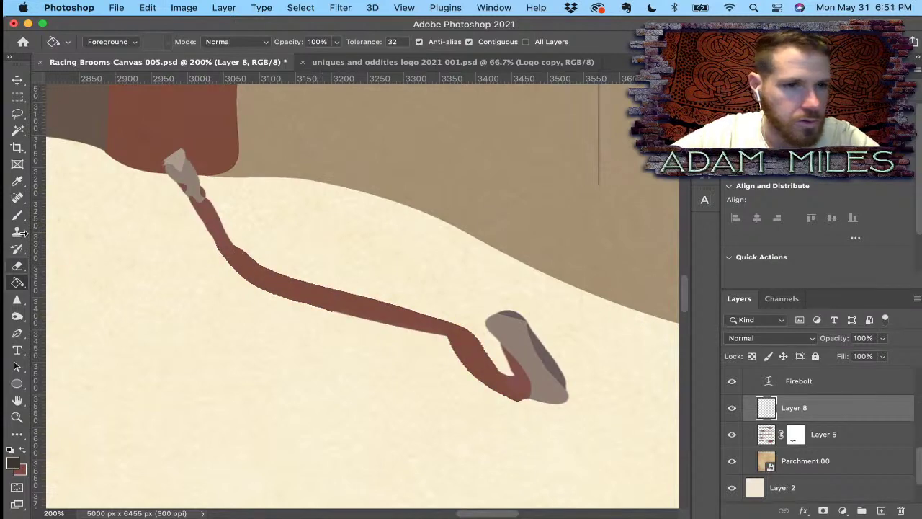
pyautogui.press('super+z')
pyautogui.press('super+z')
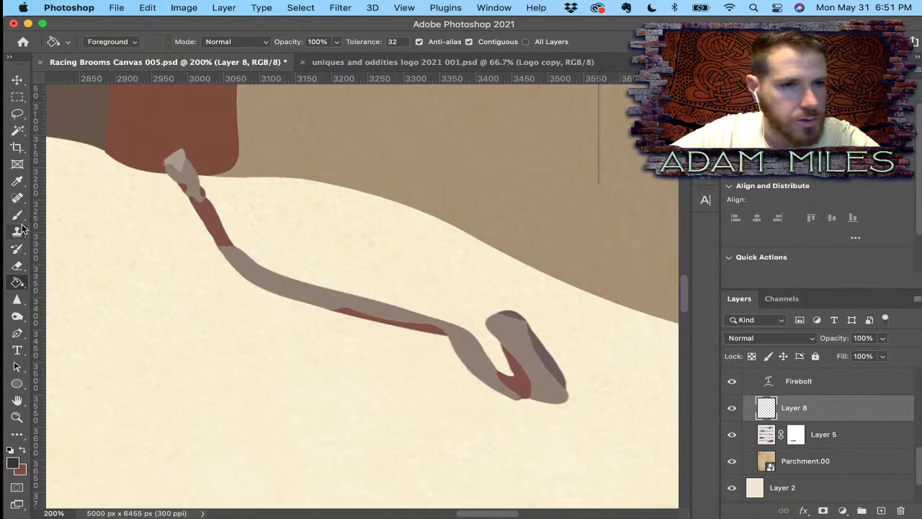
# - Select the footrest's grey areas with the Magic Wand, fill the stem and upper end with dark brown, and deselect
pyautogui.click(18, 131)
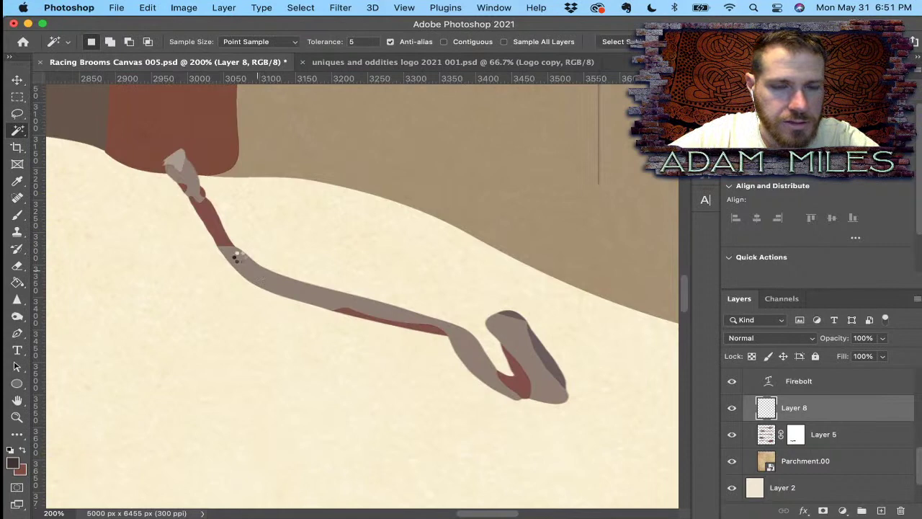
pyautogui.click(241, 261)
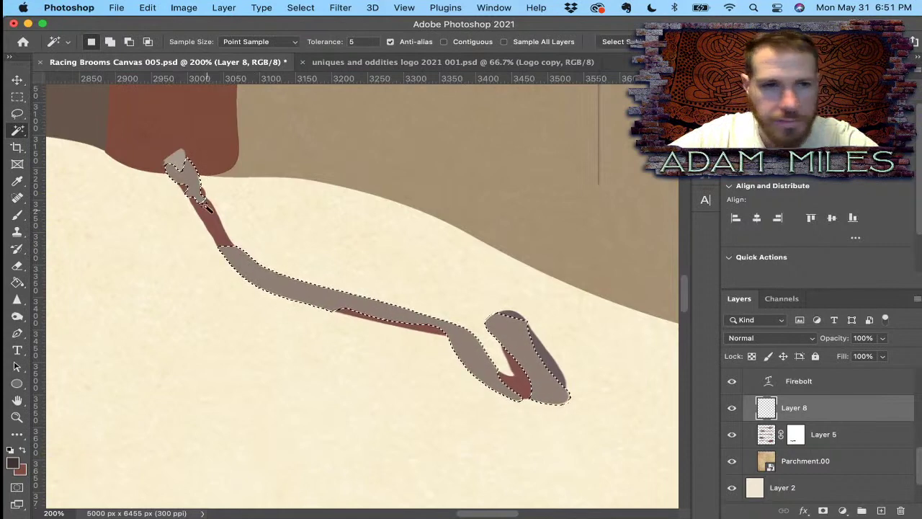
pyautogui.click(18, 282)
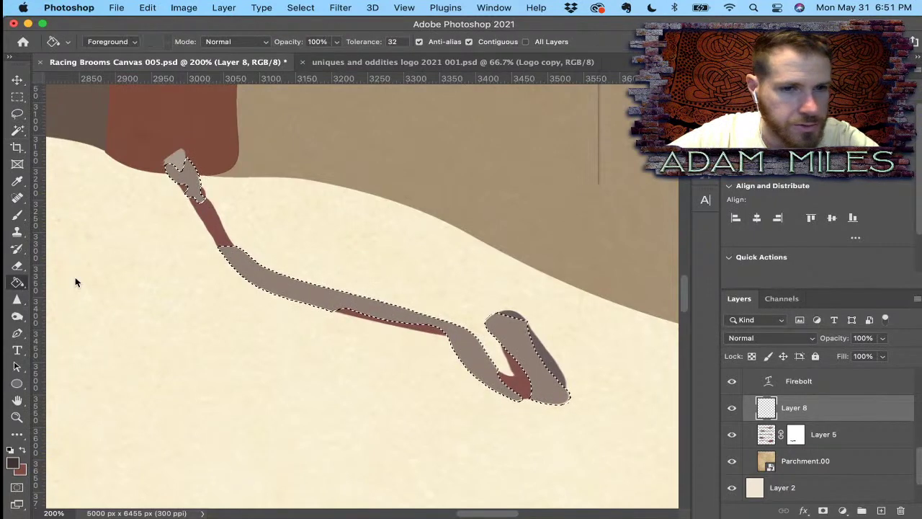
pyautogui.click(309, 293)
pyautogui.click(199, 196)
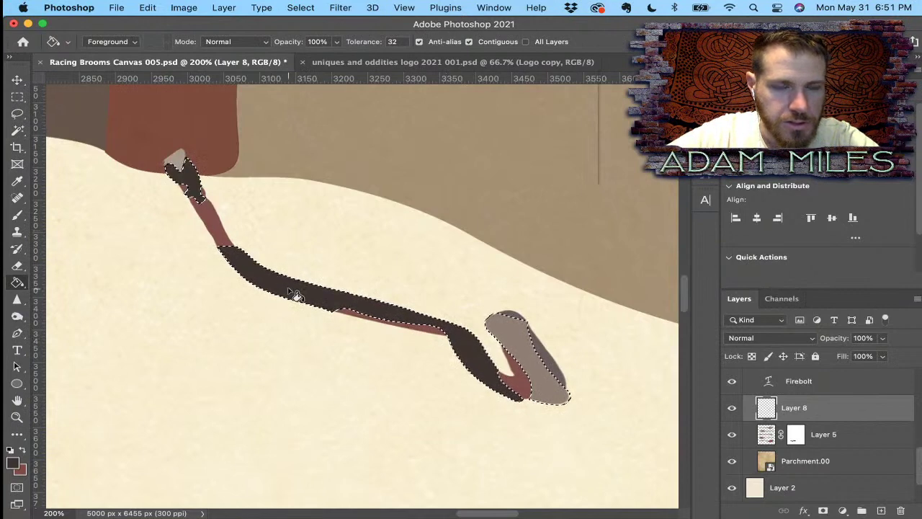
pyautogui.press('super+d')
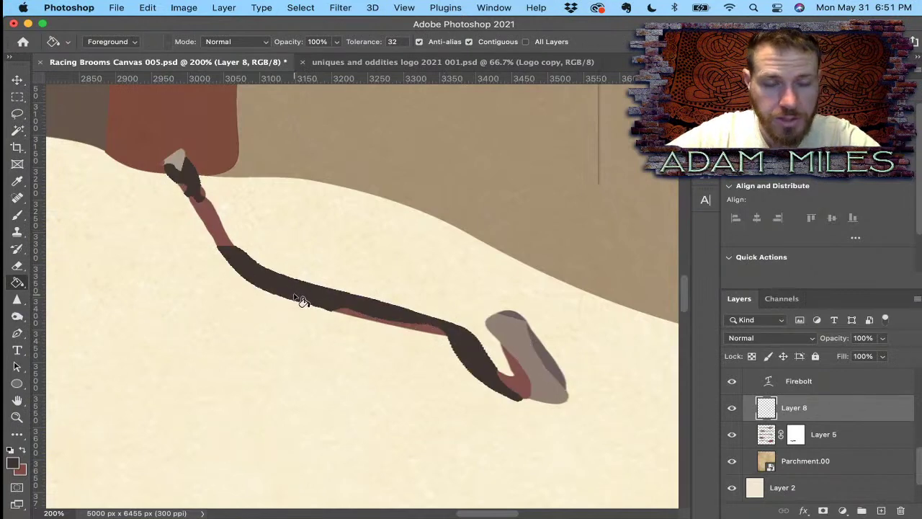
# - Paint a dark brown ring around the footrest's upper end on a new layer, using a 17 px brush at 100% hardness
pyautogui.click(15, 83)
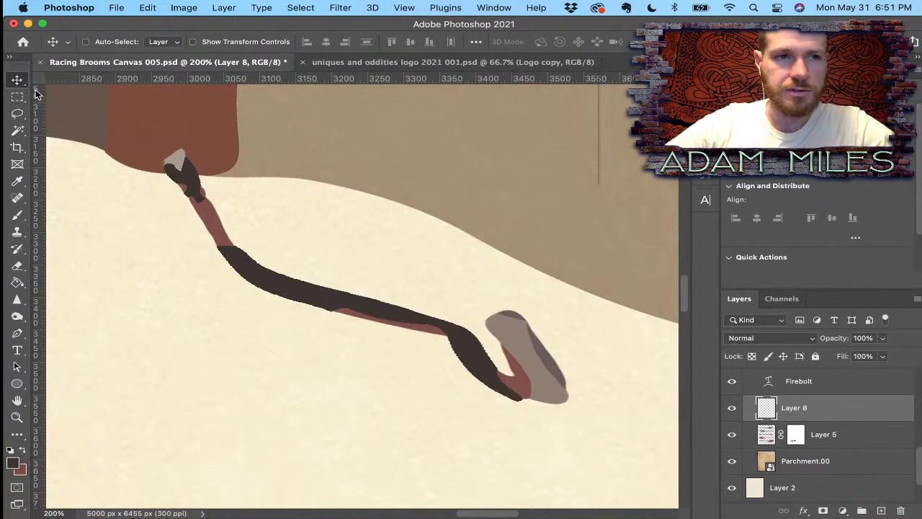
pyautogui.moveTo(335, 161); pyautogui.dragTo(580, 317)
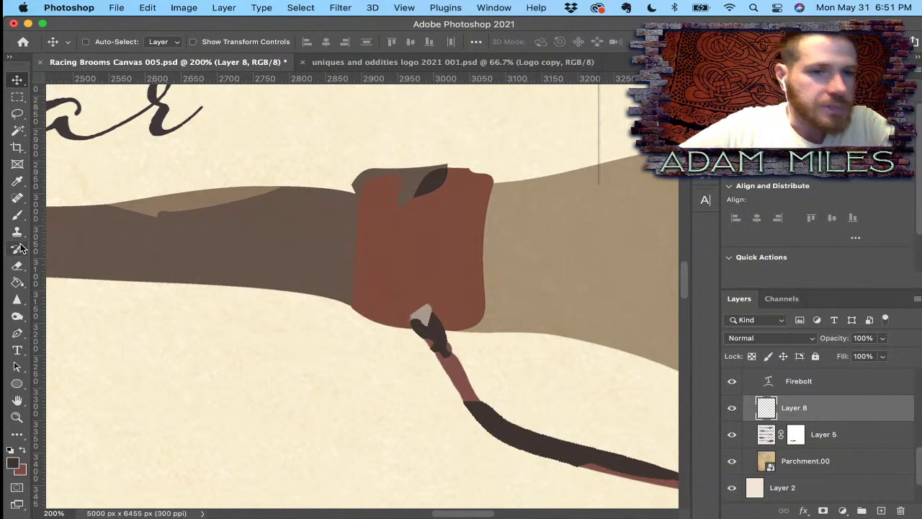
pyautogui.click(19, 218)
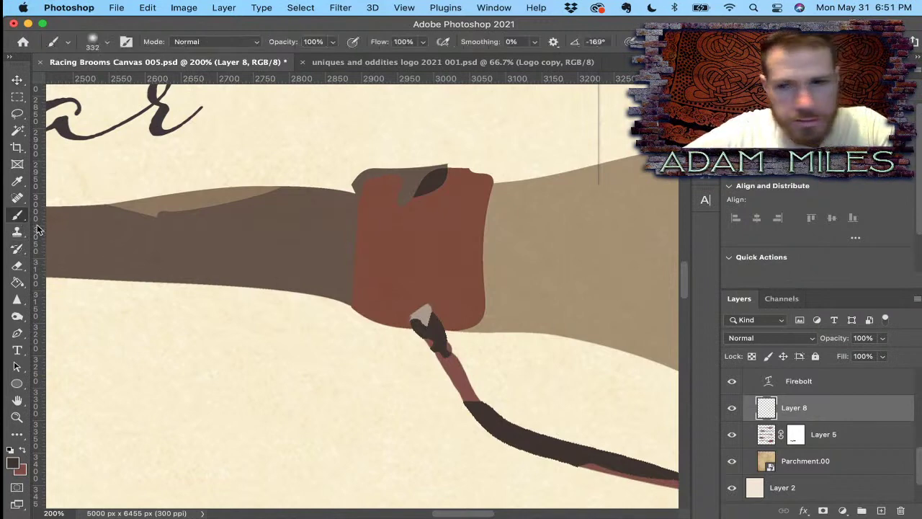
pyautogui.click(879, 508)
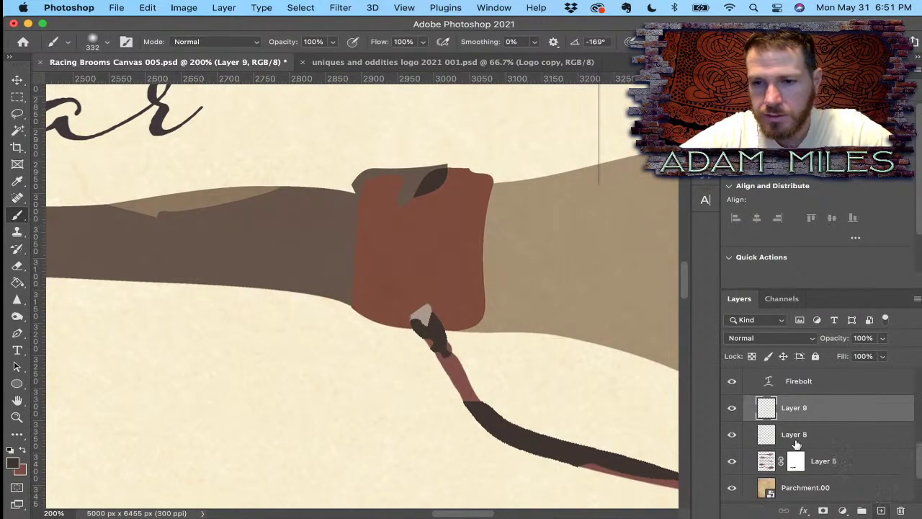
pyautogui.rightClick(401, 264)
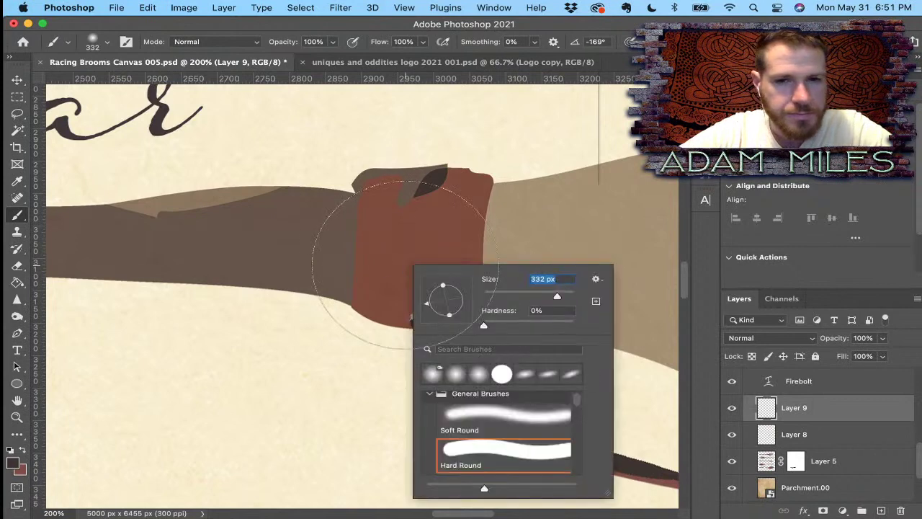
pyautogui.click(492, 295)
pyautogui.moveTo(561, 324); pyautogui.dragTo(577, 325)
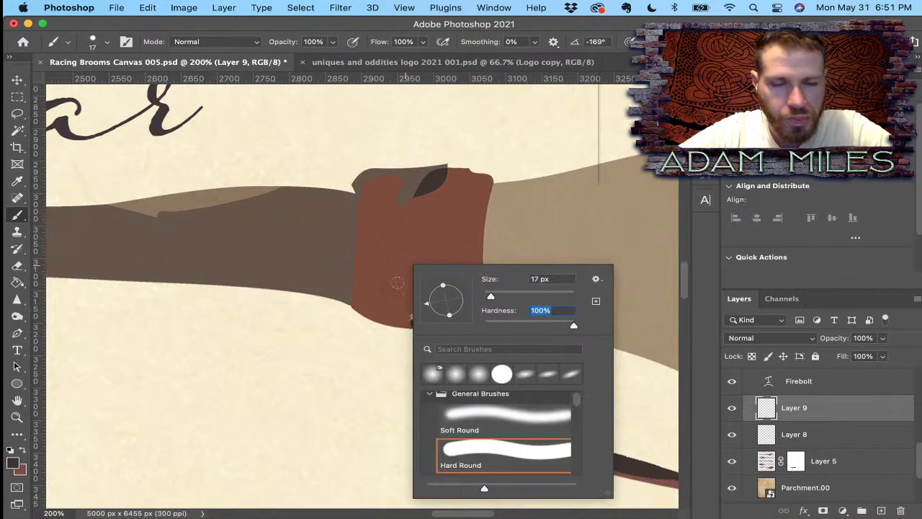
pyautogui.click(408, 320)
pyautogui.moveTo(408, 314)
pyautogui.mouseDown()
pyautogui.moveTo(438, 317)
pyautogui.moveTo(423, 323)
pyautogui.mouseUp()
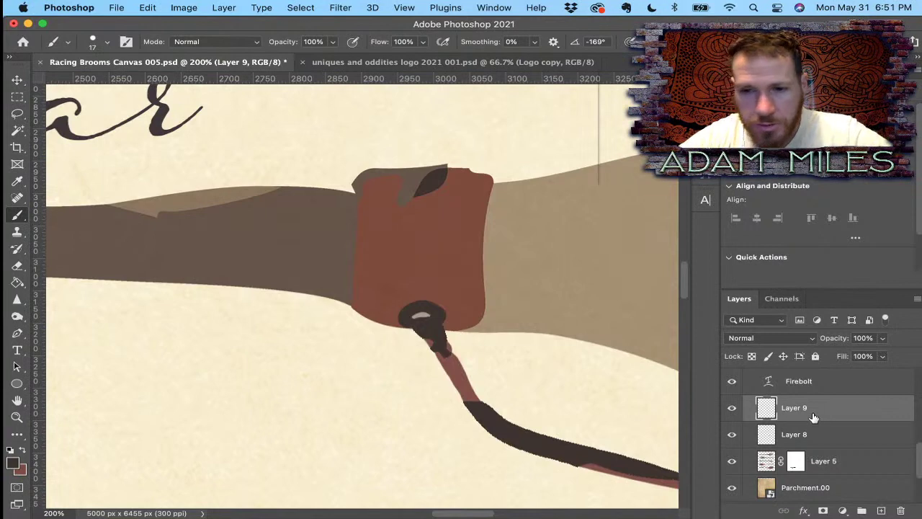
# - Add a layer mask to Layer 9 and lower the layer's opacity to 69%
pyautogui.click(823, 511)
pyautogui.moveTo(840, 342); pyautogui.dragTo(814, 340)
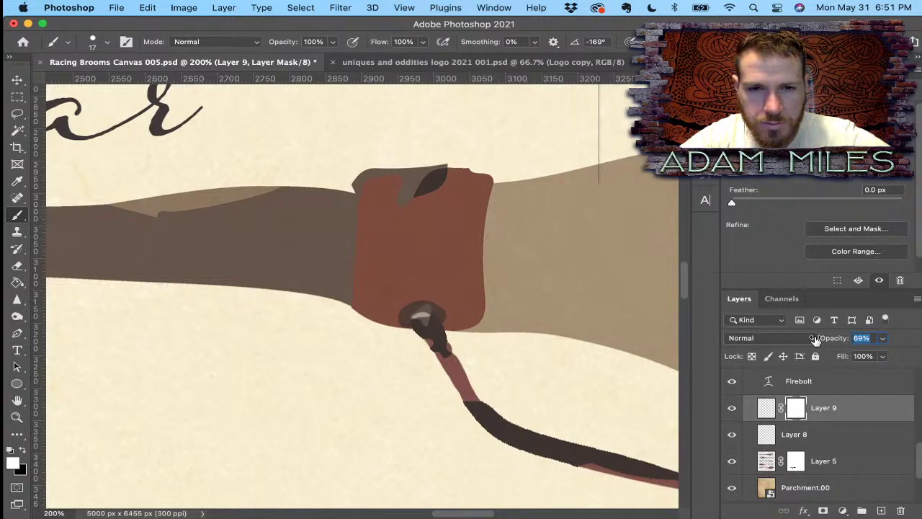
pyautogui.press('Return')
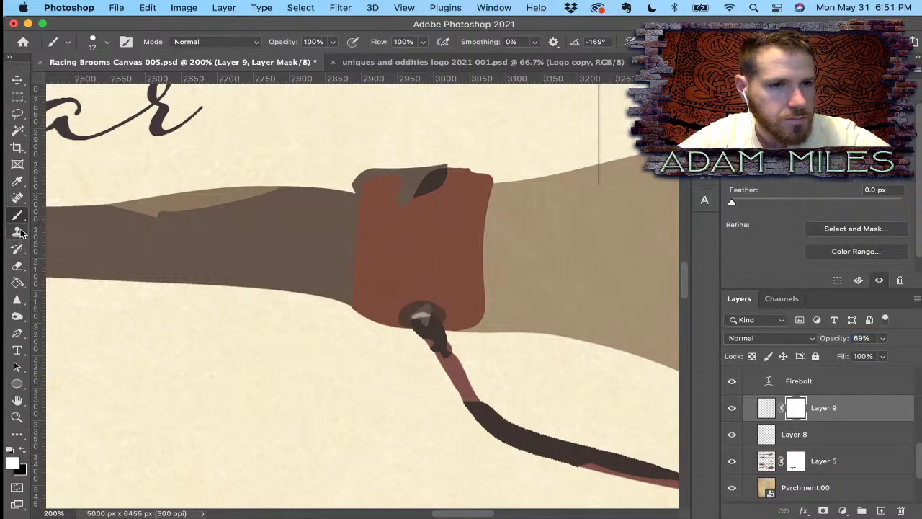
# - Mask out the ring's centre over the grey tip with a 9 px black brush, and set Layer 9's opacity back to 100%
pyautogui.click(18, 265)
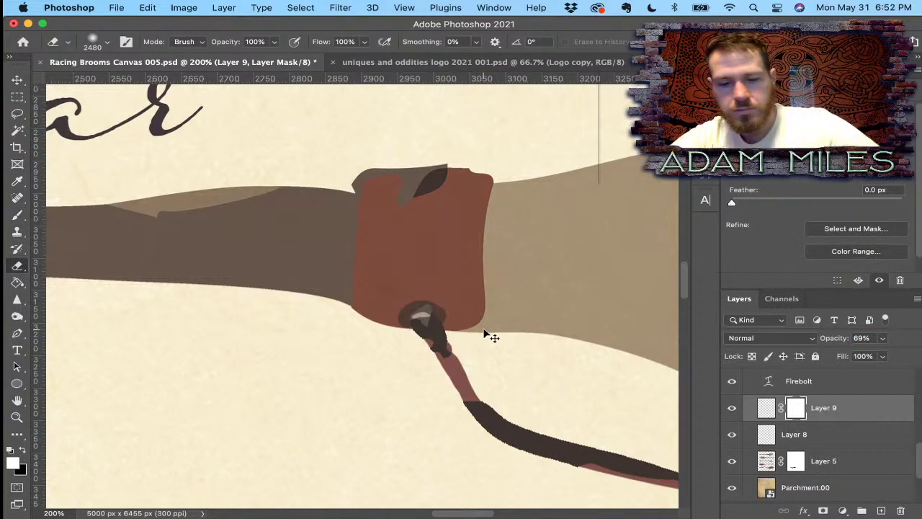
pyautogui.scroll(3, 490, 336)
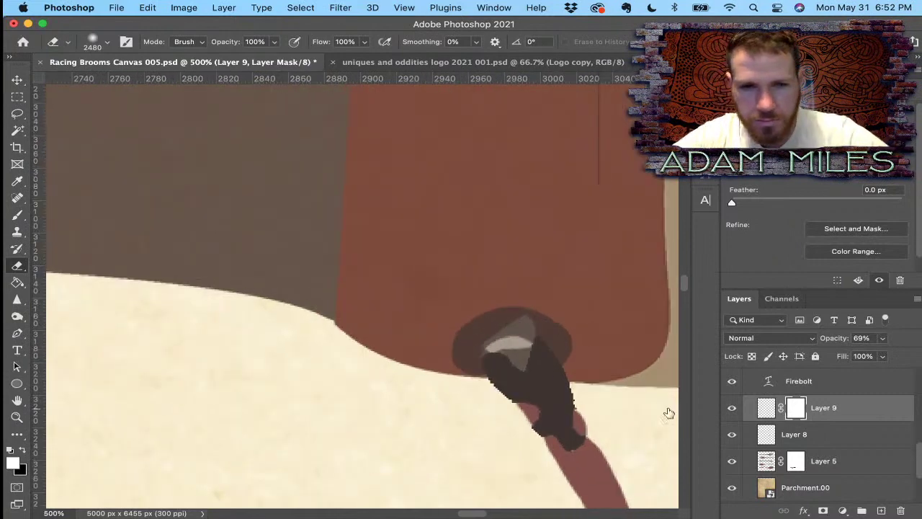
pyautogui.click(17, 216)
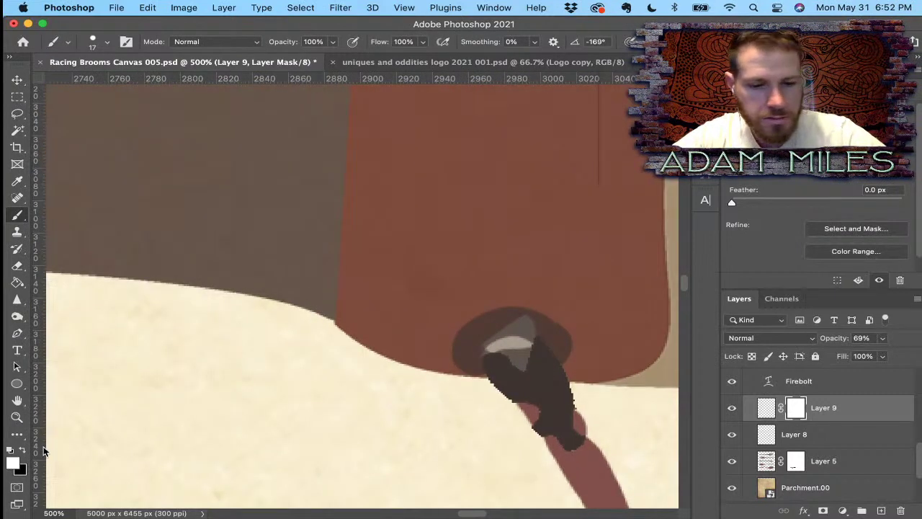
pyautogui.rightClick(545, 333)
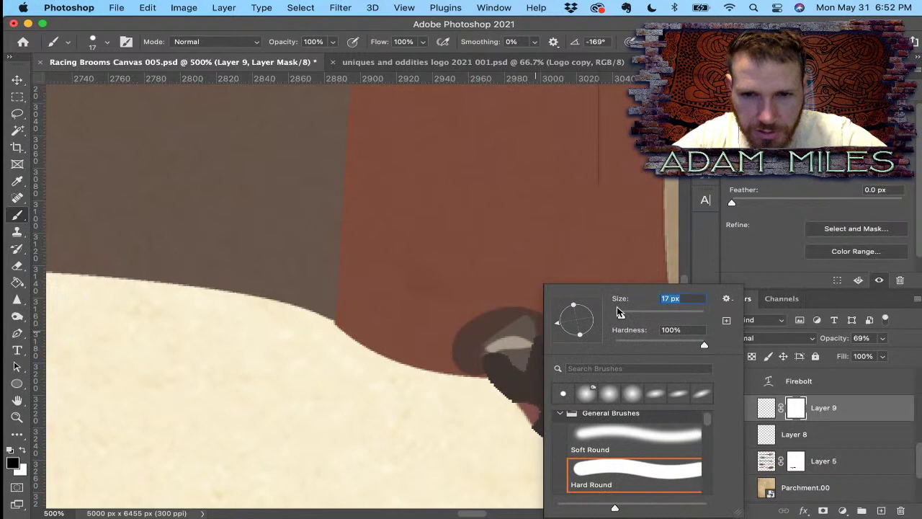
pyautogui.moveTo(619, 310); pyautogui.dragTo(617, 310)
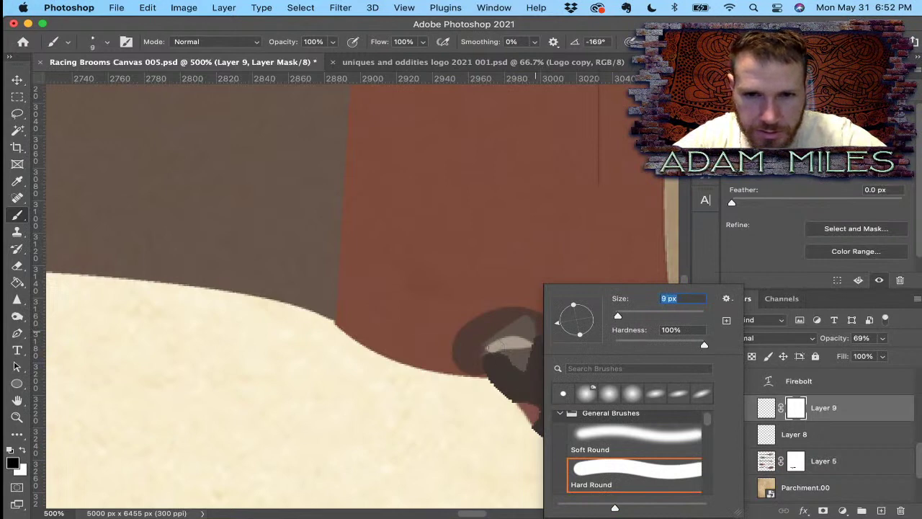
pyautogui.click(496, 346)
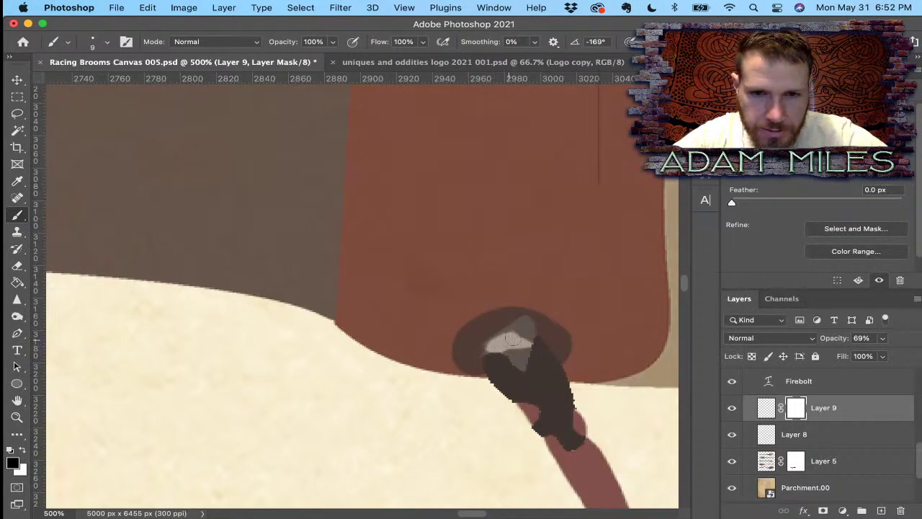
pyautogui.moveTo(508, 339)
pyautogui.mouseDown()
pyautogui.moveTo(530, 340)
pyautogui.moveTo(526, 348)
pyautogui.mouseUp()
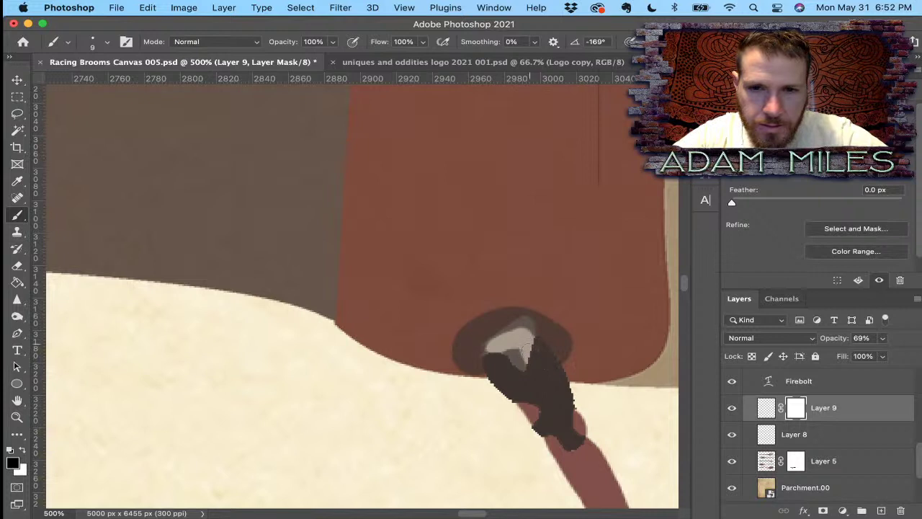
pyautogui.moveTo(512, 350); pyautogui.dragTo(517, 358)
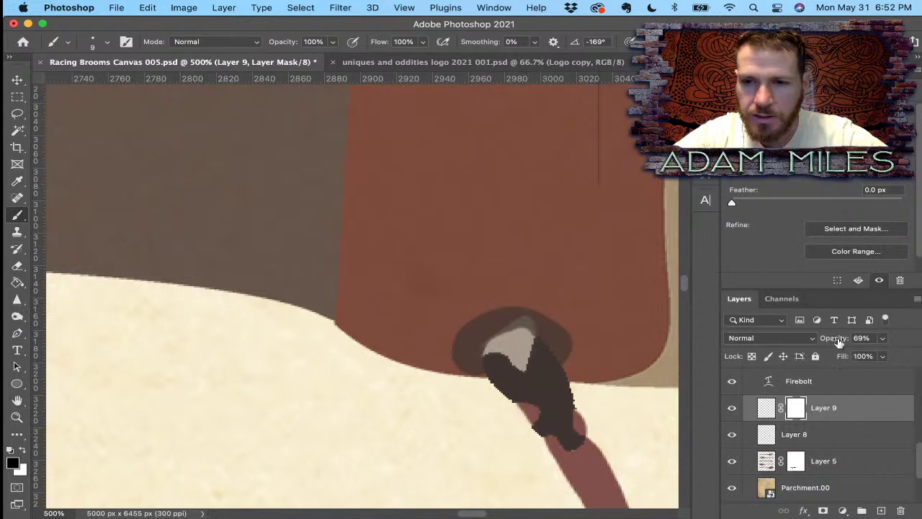
pyautogui.moveTo(835, 338); pyautogui.dragTo(920, 338)
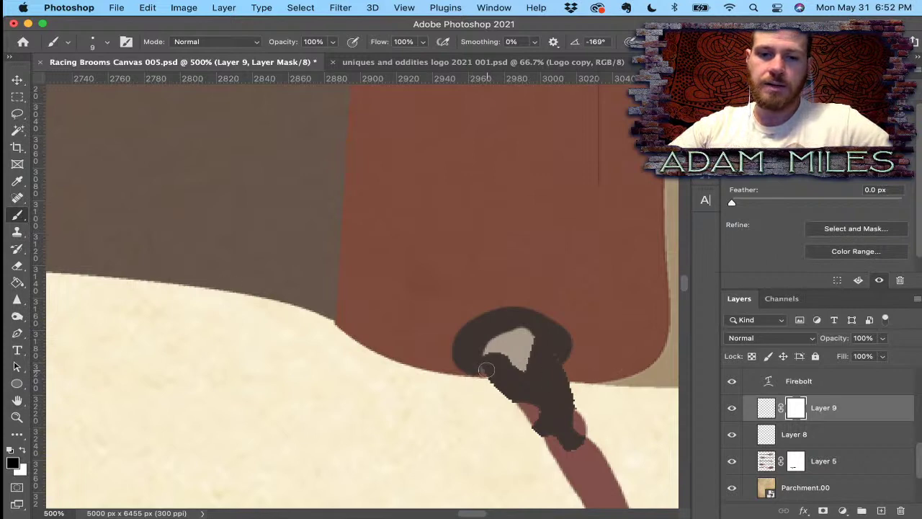
# - Make Layer 9's painted pixels active instead of its mask, and switch from the Brush to the Move tool
pyautogui.press('x')
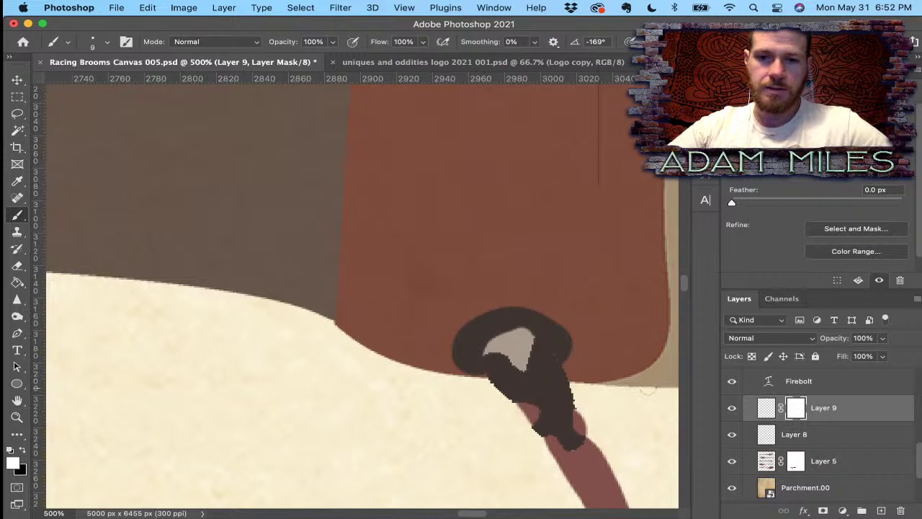
pyautogui.click(766, 408)
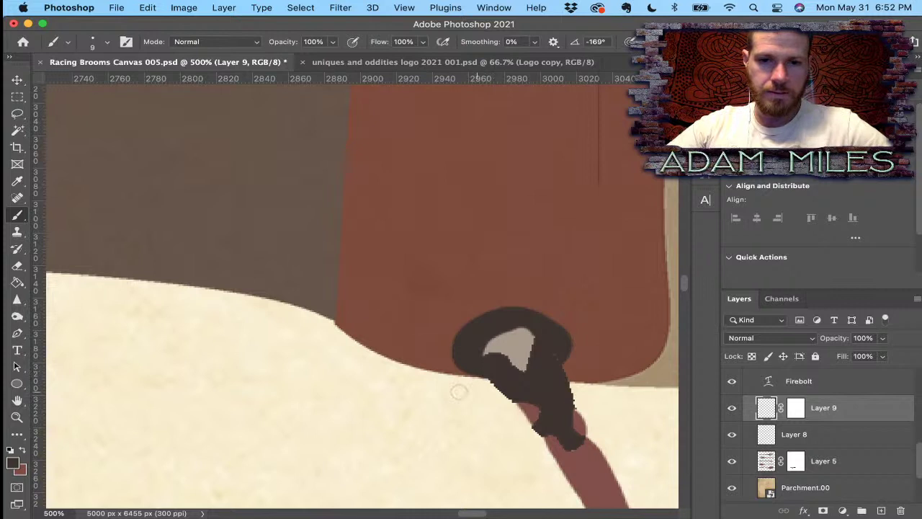
pyautogui.press('v')
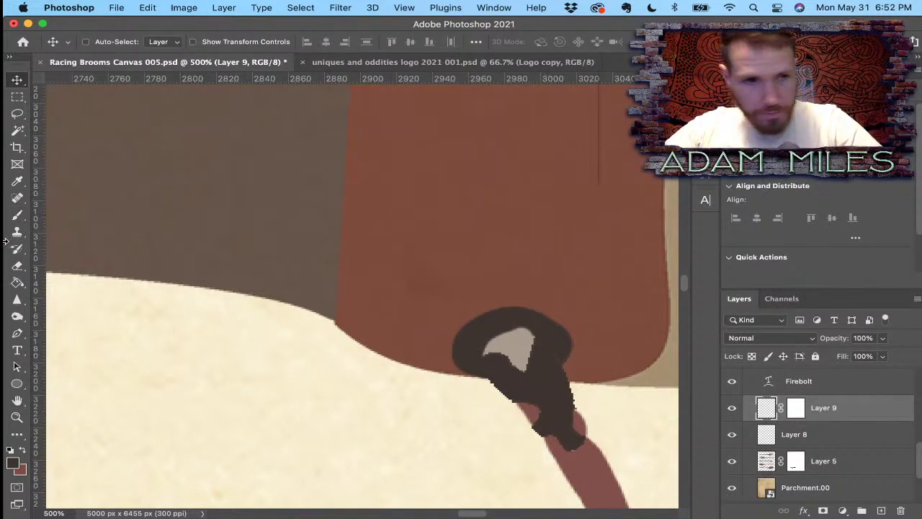
pyautogui.press('b')
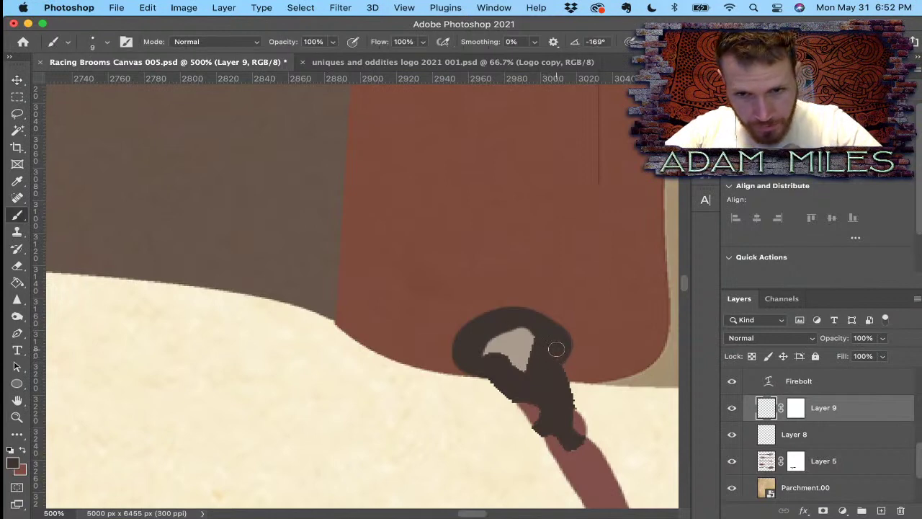
pyautogui.press('super+z')
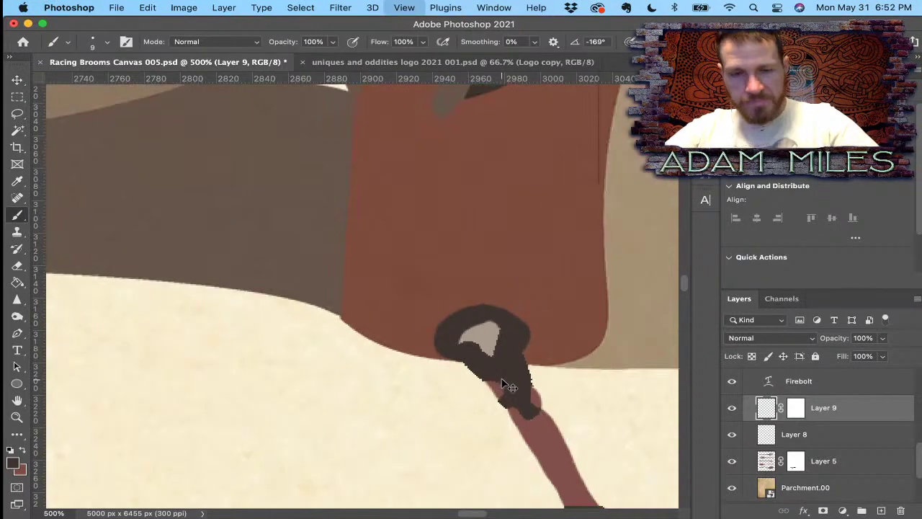
pyautogui.press('super+minus')
pyautogui.press('super+minus')
pyautogui.press('super+minus')
pyautogui.press('super+minus')
pyautogui.press('super+minus')
pyautogui.press('super+minus')
pyautogui.press('super+minus')
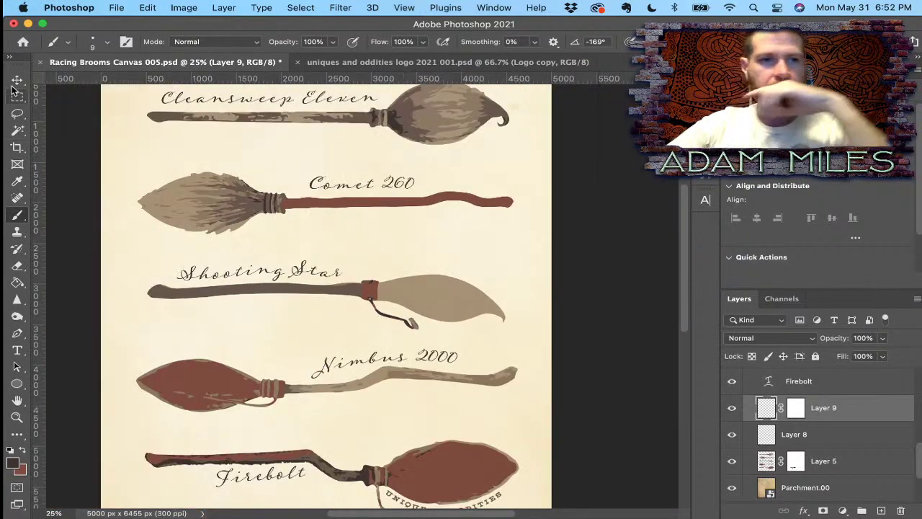
pyautogui.press('v')
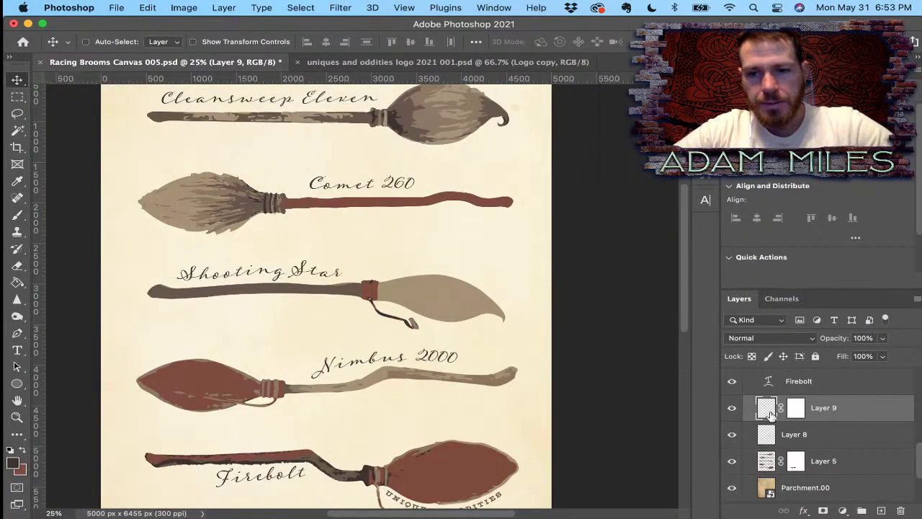
pyautogui.moveTo(369, 291); pyautogui.dragTo(384, 239)
pyautogui.press('super+z')
pyautogui.press('super+z')
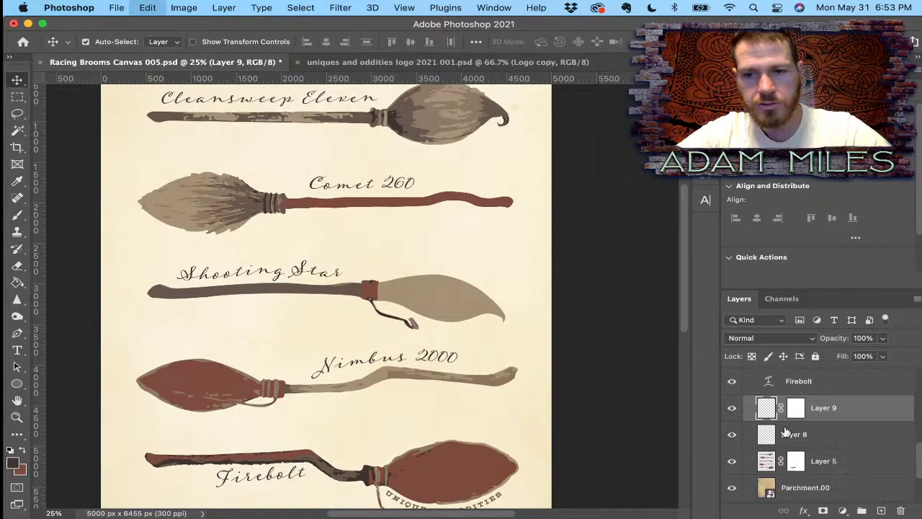
# - Duplicate the Shooting Star's footrest, flip the copy with a -100% horizontal scale, and place it below the Comet 260's binding
pyautogui.moveTo(379, 311)
pyautogui.mouseDown()
pyautogui.moveTo(364, 265)
pyautogui.moveTo(308, 214)
pyautogui.mouseUp()
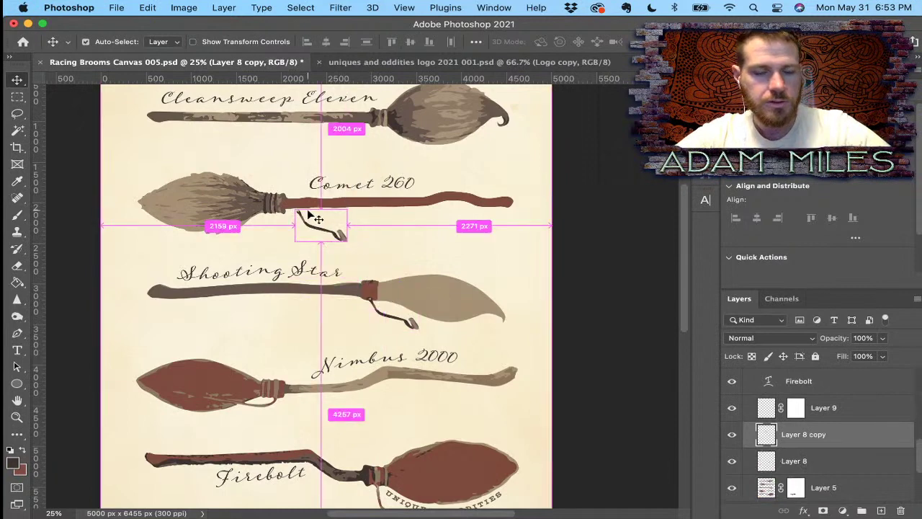
pyautogui.press('super+t')
pyautogui.click(272, 41)
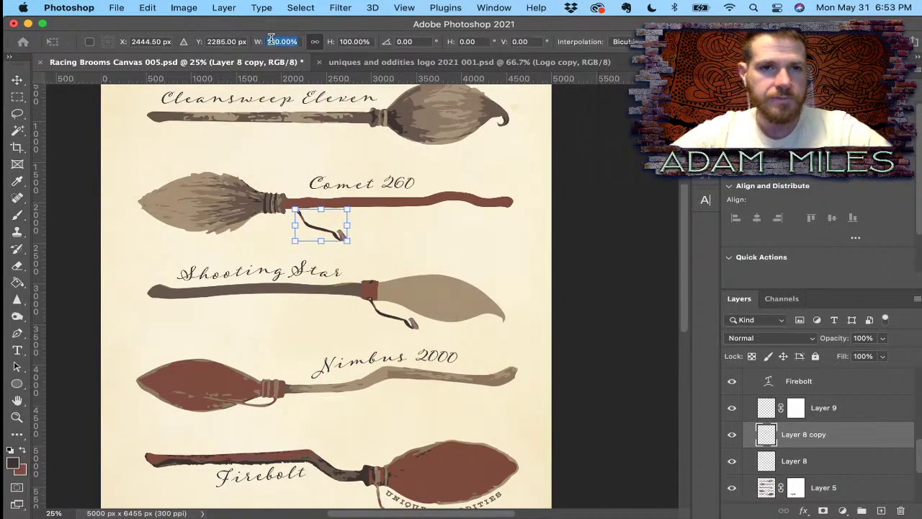
pyautogui.write('-100')
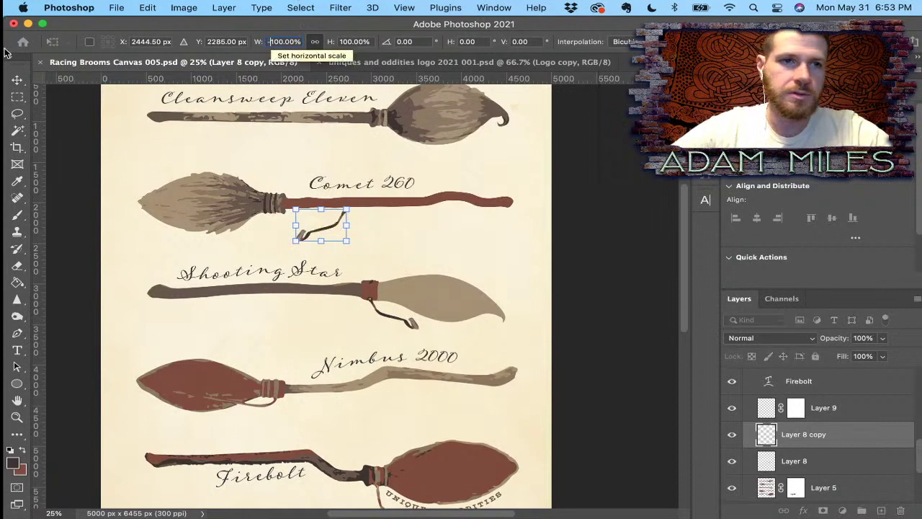
pyautogui.press('Return')
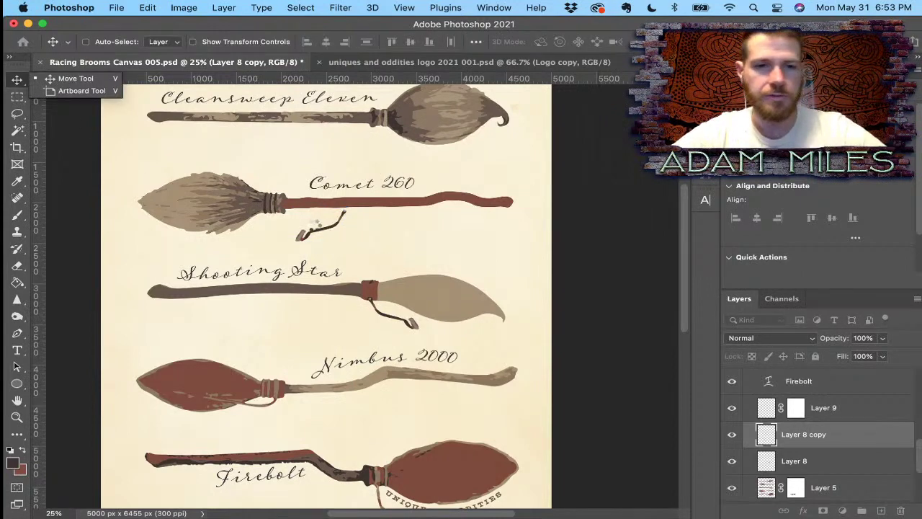
pyautogui.moveTo(330, 232); pyautogui.dragTo(261, 243)
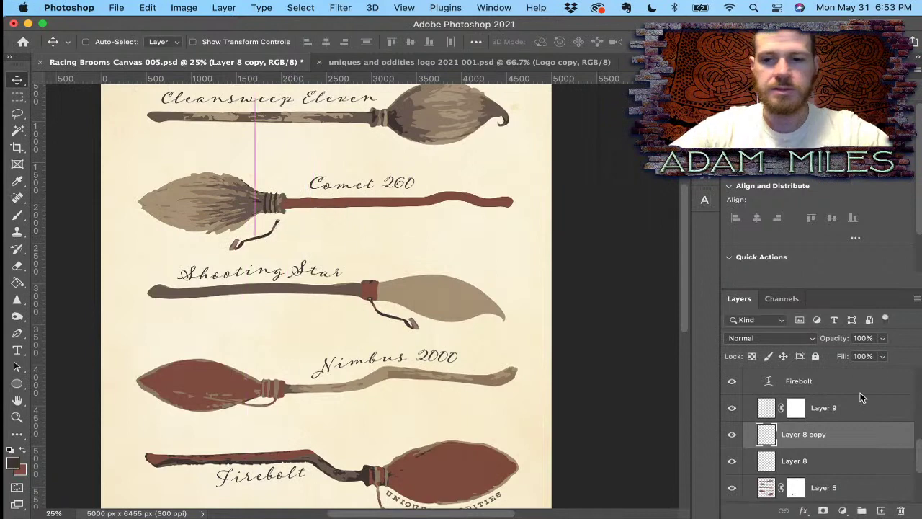
# - Move the copied footrest's layer above the Comet 260 text layer in the layer stack
pyautogui.rightClick(853, 432)
pyautogui.click(865, 435)
pyautogui.moveTo(867, 437)
pyautogui.mouseDown()
pyautogui.moveTo(867, 465)
pyautogui.moveTo(869, 411)
pyautogui.moveTo(876, 432)
pyautogui.moveTo(869, 392)
pyautogui.moveTo(869, 423)
pyautogui.mouseUp()
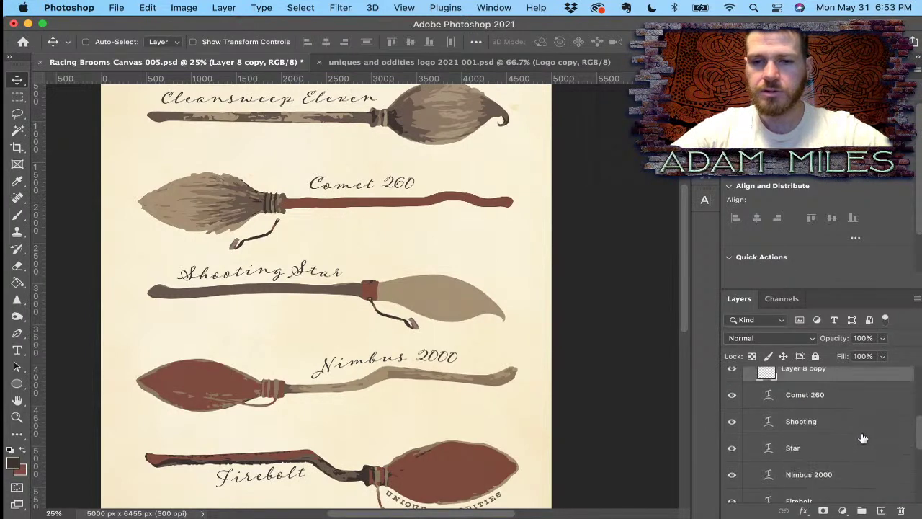
# - Select Layer 8 below the text layers and hide it to check which footrest it holds
pyautogui.scroll(1, 865, 440)
pyautogui.scroll(-5, 864, 445)
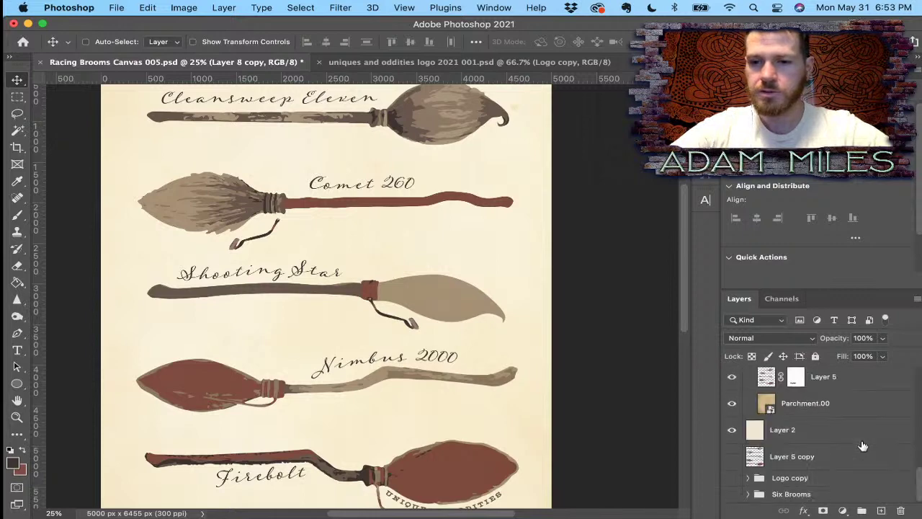
pyautogui.scroll(2, 847, 418)
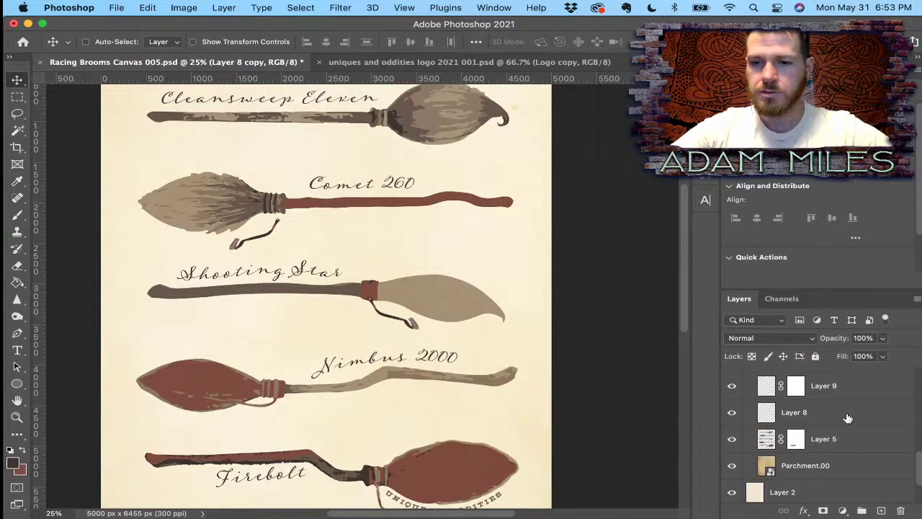
pyautogui.click(852, 412)
pyautogui.click(732, 414)
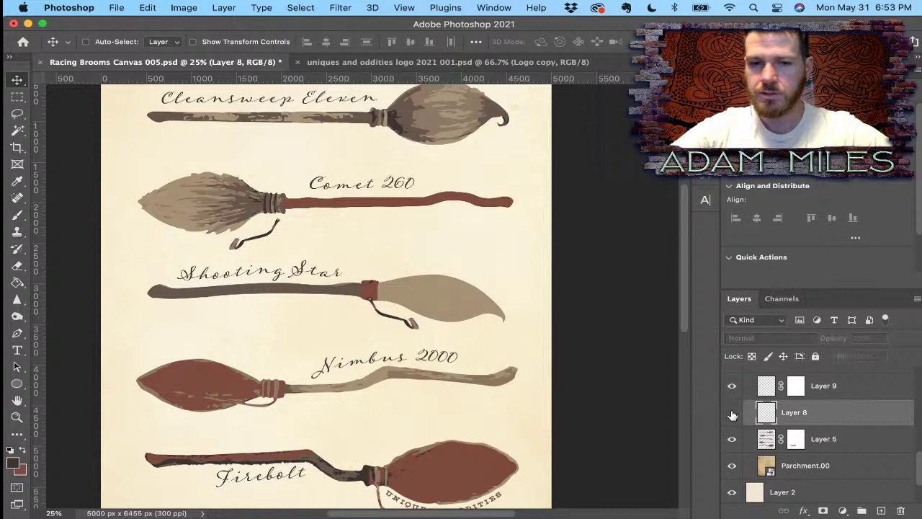
# - Show Layer 8 again and move it together with Layer 9 directly below the Star text layer
pyautogui.click(732, 414)
pyautogui.scroll(2, 849, 407)
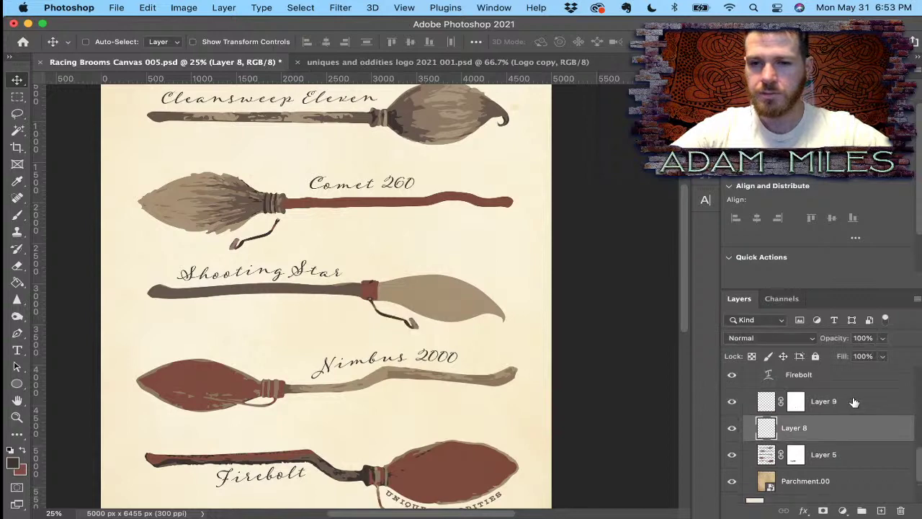
pyautogui.keyDown('shift'); pyautogui.click(853, 425); pyautogui.keyUp('shift')
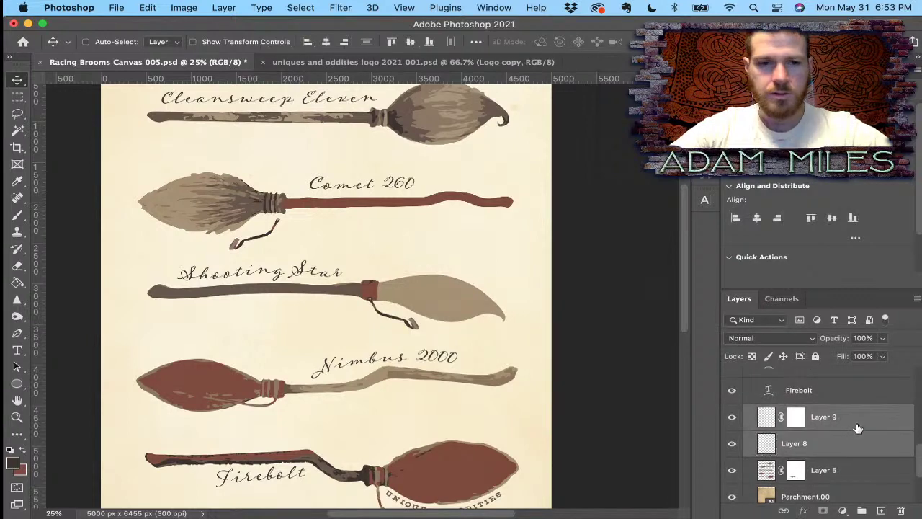
pyautogui.moveTo(858, 427)
pyautogui.mouseDown()
pyautogui.moveTo(858, 400)
pyautogui.moveTo(861, 425)
pyautogui.moveTo(860, 407)
pyautogui.moveTo(864, 418)
pyautogui.mouseUp()
pyautogui.scroll(3, 861, 427)
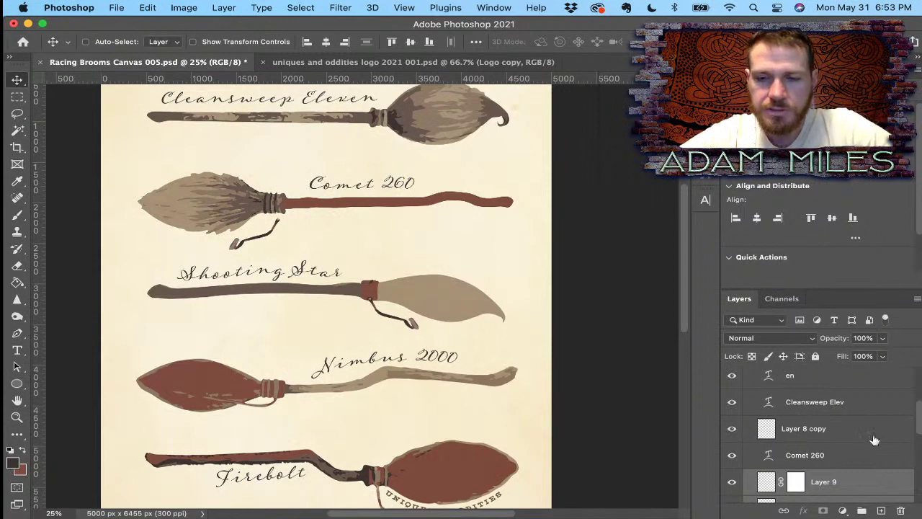
pyautogui.scroll(-6, 865, 443)
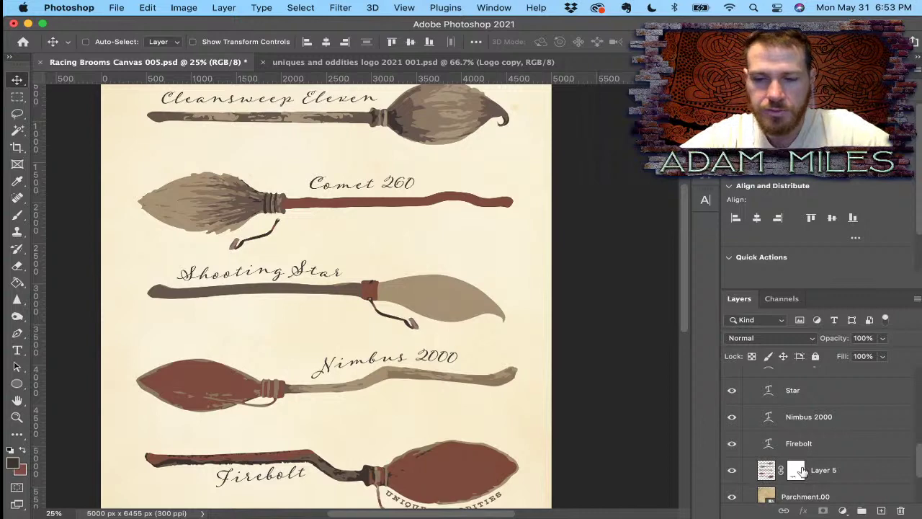
pyautogui.scroll(6, 854, 461)
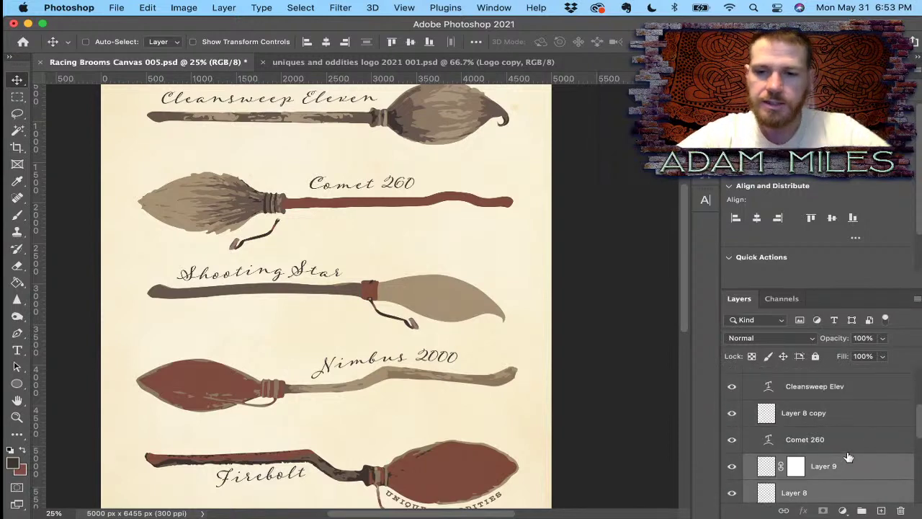
pyautogui.scroll(-3, 850, 446)
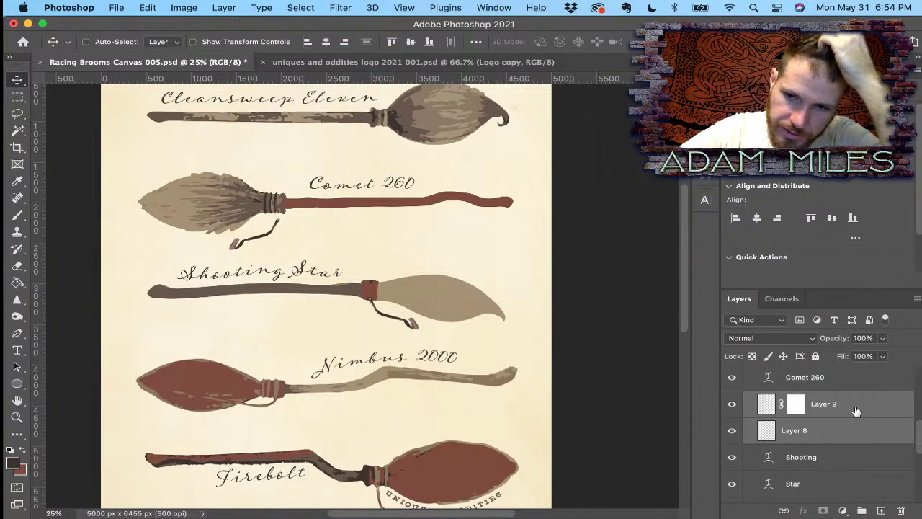
pyautogui.moveTo(856, 411); pyautogui.dragTo(855, 494)
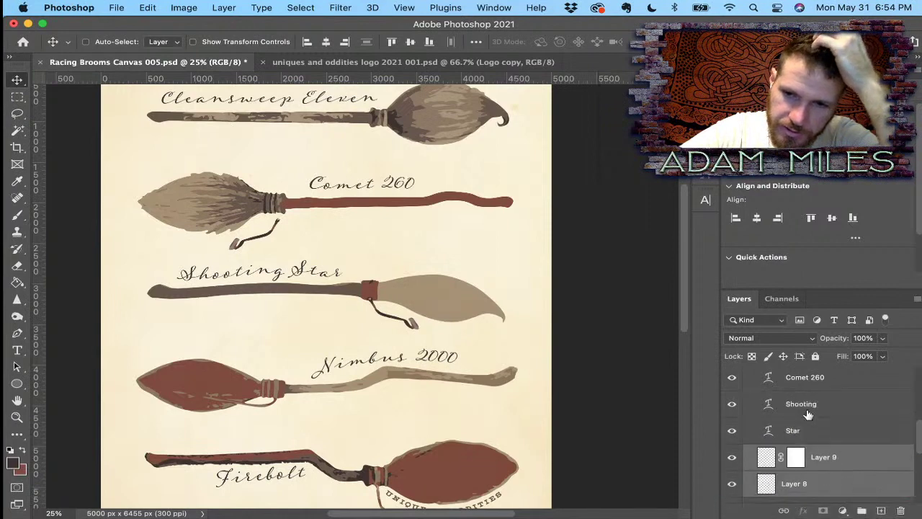
# - Place Layer 8 copy below the Comet 260 text layer and group the two layers as Comet 260
pyautogui.scroll(3, 842, 421)
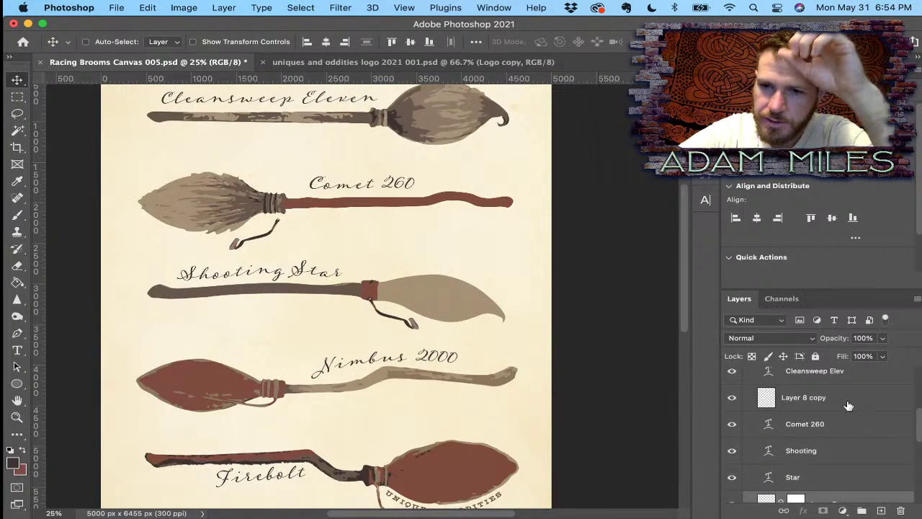
pyautogui.moveTo(848, 405); pyautogui.dragTo(861, 443)
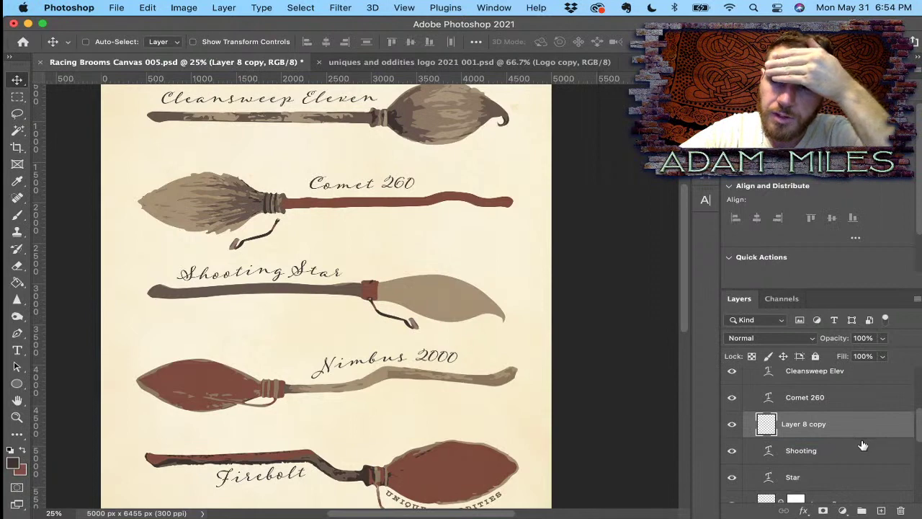
pyautogui.keyDown('shift'); pyautogui.click(852, 401); pyautogui.keyUp('shift')
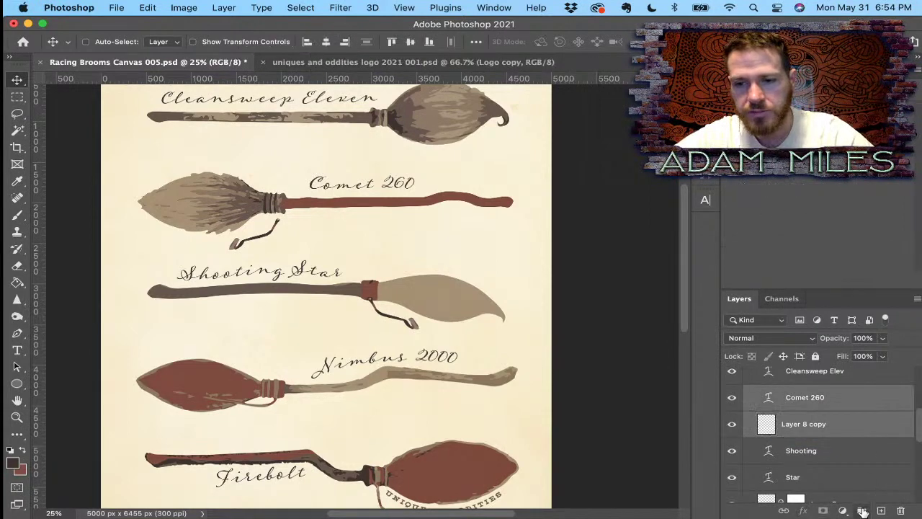
pyautogui.click(862, 510)
pyautogui.press('cmd+z')
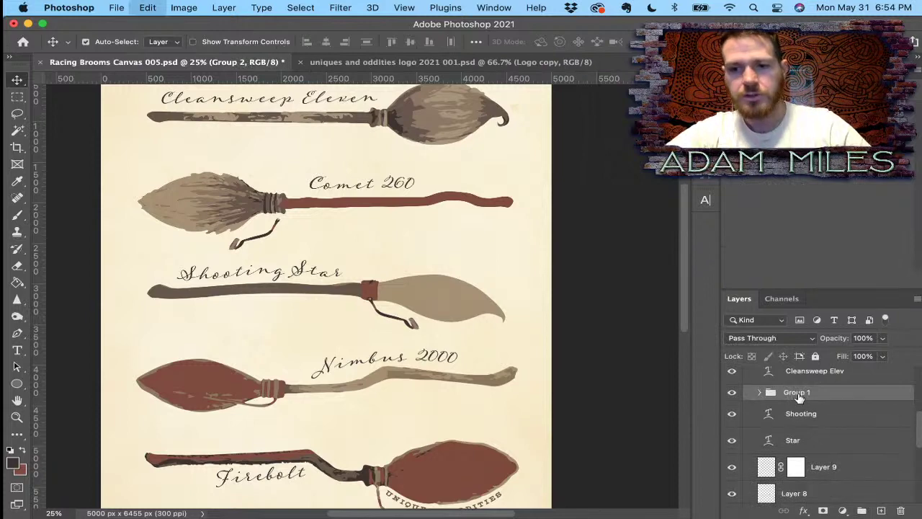
pyautogui.doubleClick(799, 393)
pyautogui.write('Comet 260')
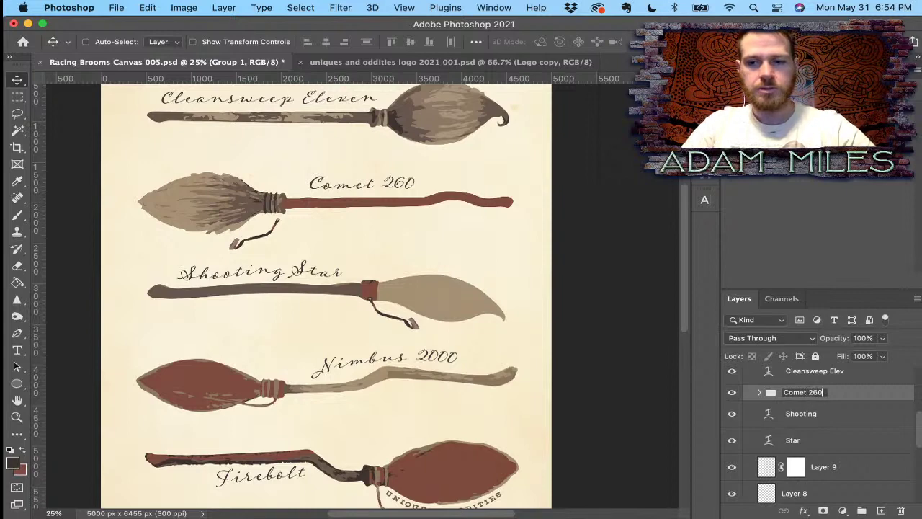
pyautogui.press('Return')
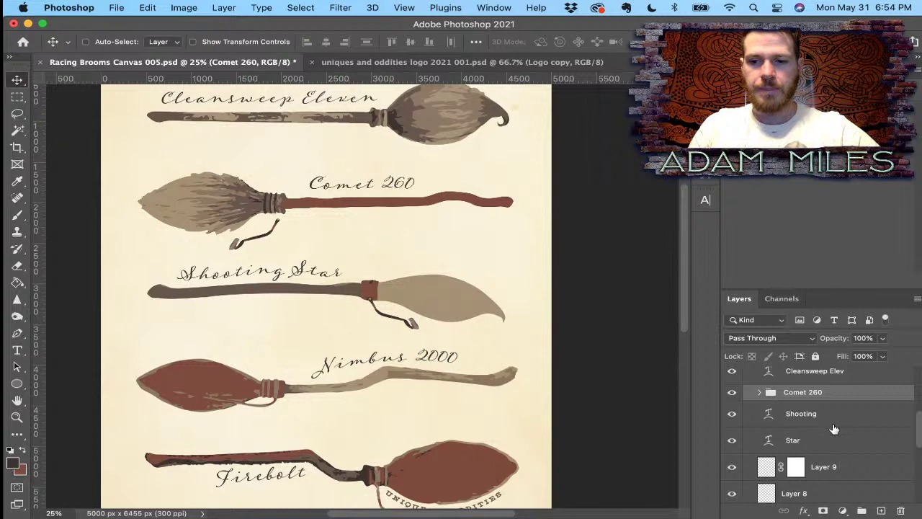
# - Group the Shooting and Star text layers with Layer 9 and Layer 8, naming the group Shooting Star
pyautogui.click(834, 422)
pyautogui.scroll(-2, 833, 425)
pyautogui.keyDown('shift'); pyautogui.click(836, 437); pyautogui.keyUp('shift')
pyautogui.moveTo(835, 437); pyautogui.dragTo(861, 510)
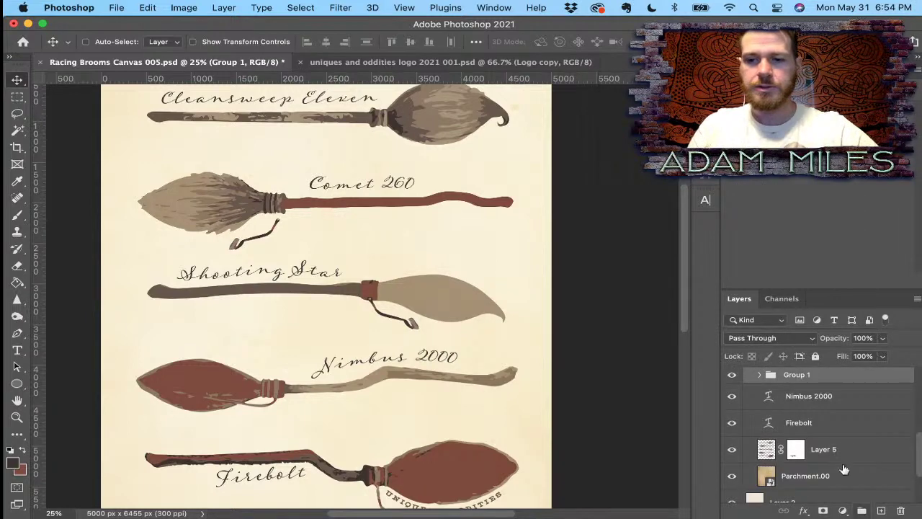
pyautogui.doubleClick(796, 374)
pyautogui.write('Shoo')
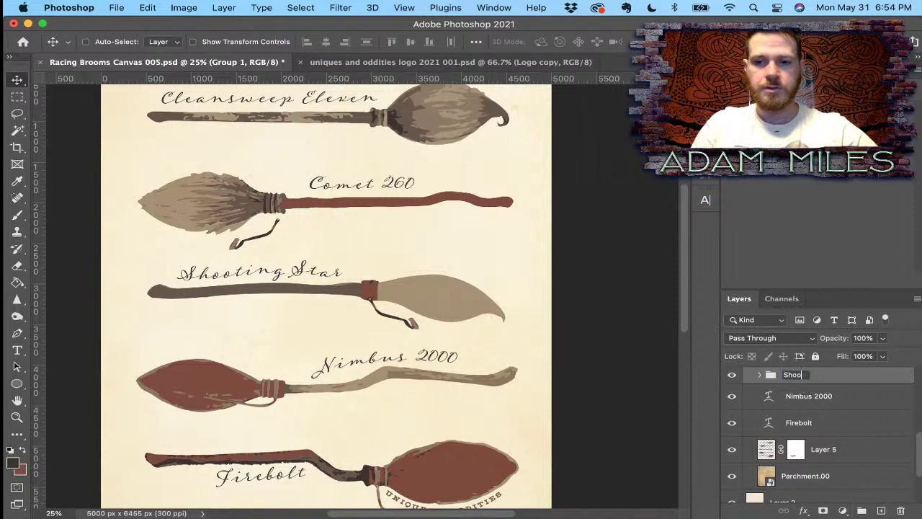
pyautogui.write('ting Start')
pyautogui.press('BackSpace')
pyautogui.press('Return')
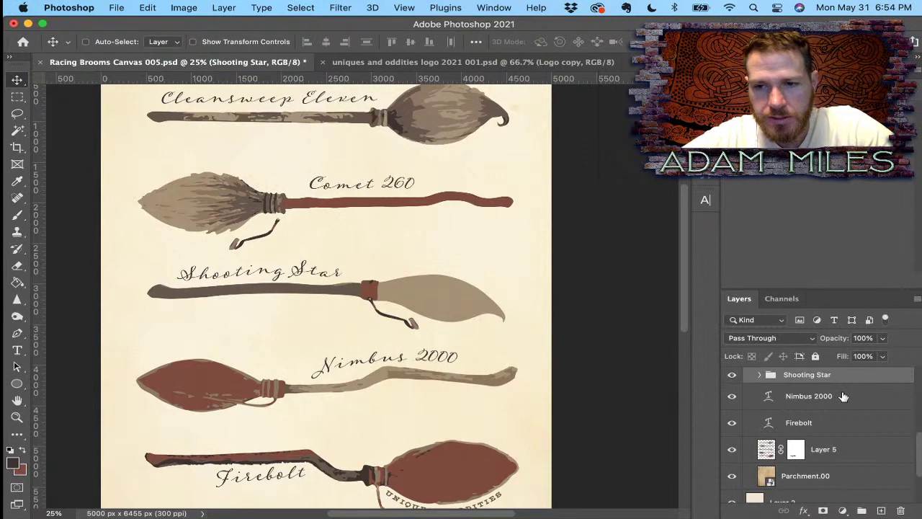
pyautogui.hotkey('alt', '[')
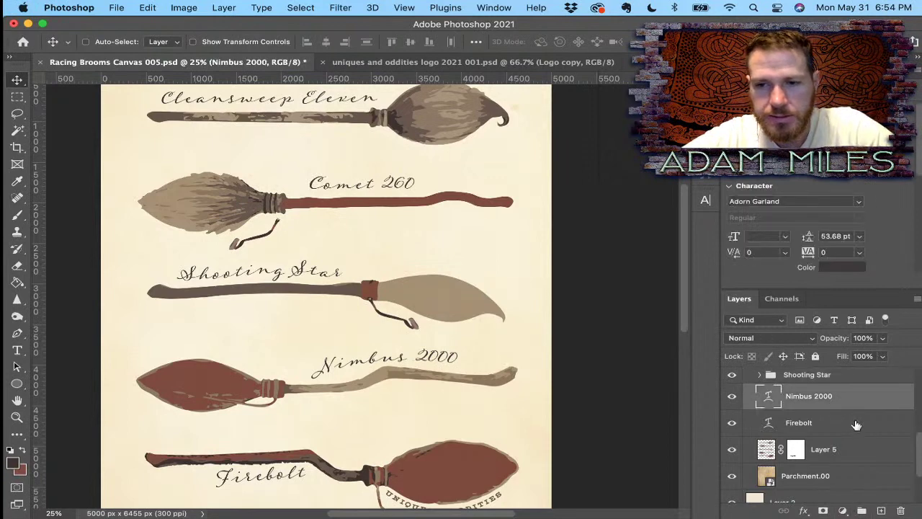
pyautogui.scroll(1, 832, 446)
pyautogui.scroll(-1, 803, 457)
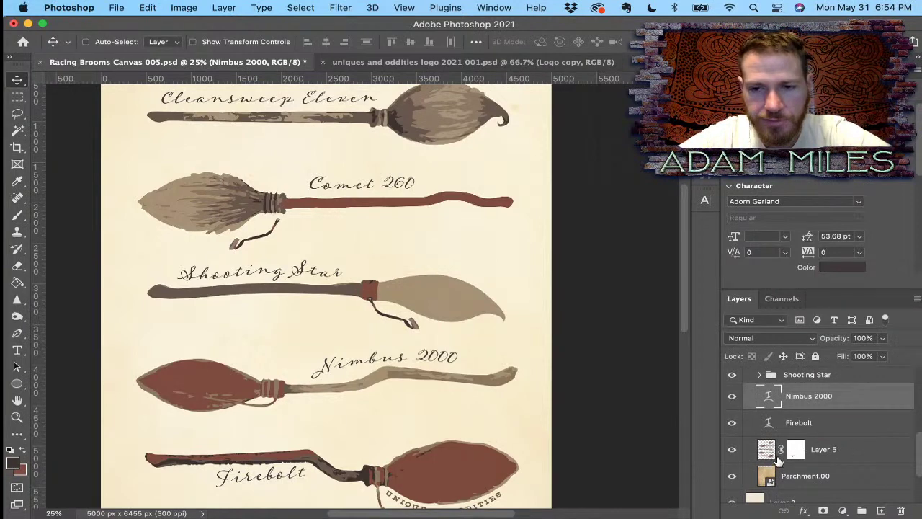
pyautogui.scroll(3, 836, 445)
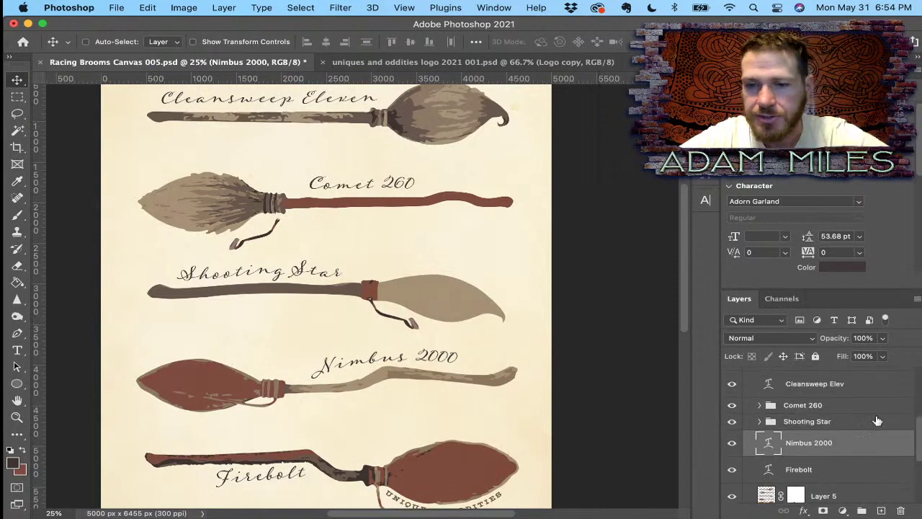
pyautogui.scroll(2, 864, 414)
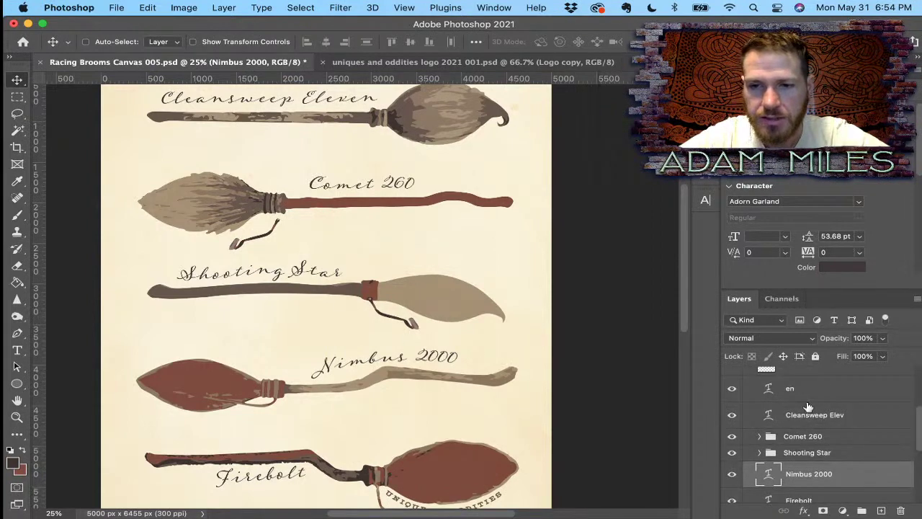
pyautogui.click(731, 390)
# - Select Layer 8 copy inside the Comet 260 group and move its footrest up against the underside of the broom's binding
pyautogui.click(759, 440)
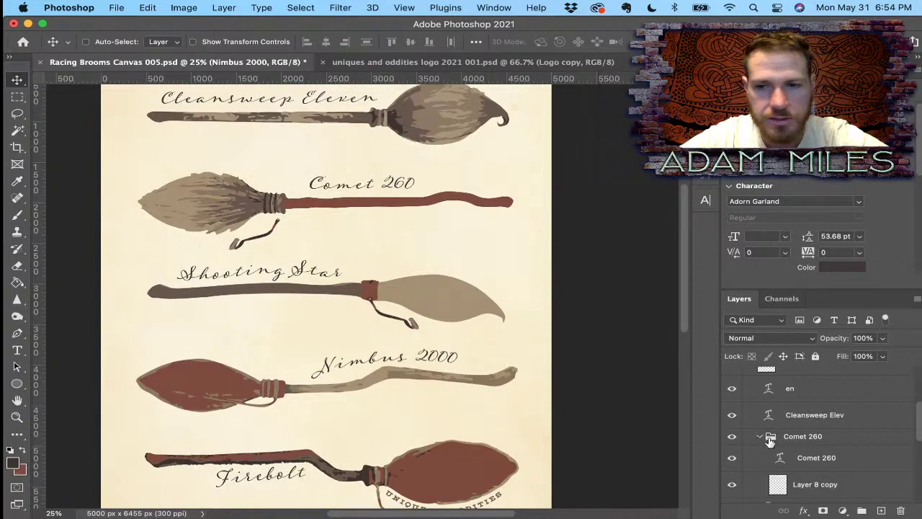
pyautogui.click(817, 461)
pyautogui.keyDown('ctrl'); pyautogui.click(376, 238); pyautogui.keyUp('ctrl')
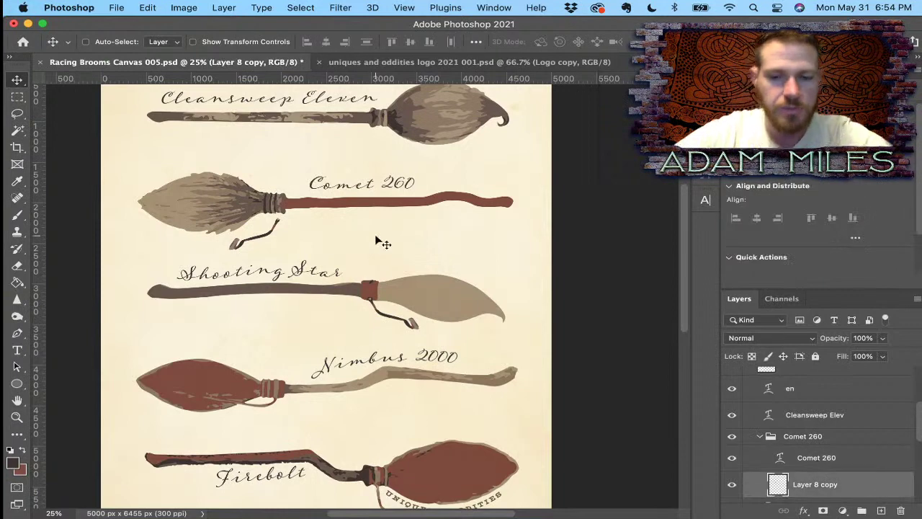
pyautogui.hotkey('ctrl', '+')
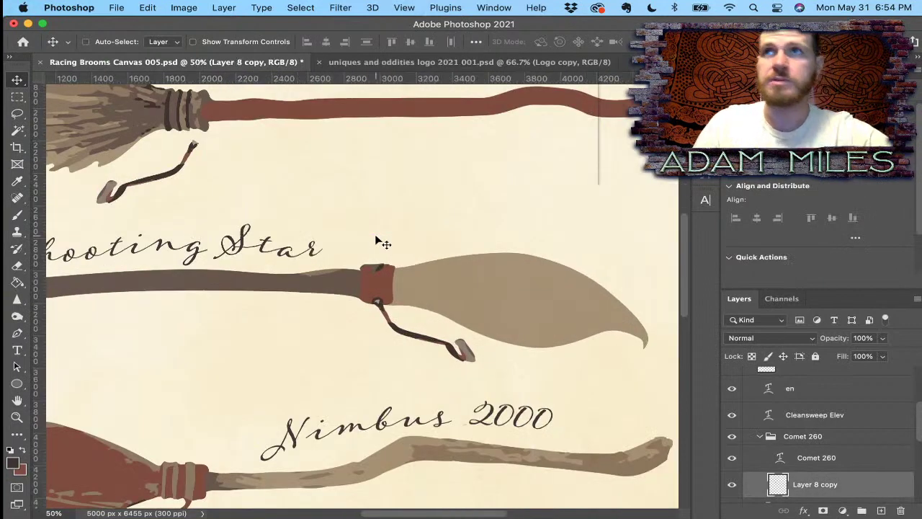
pyautogui.scroll(5, 376, 243)
pyautogui.hscroll(-5, 376, 242)
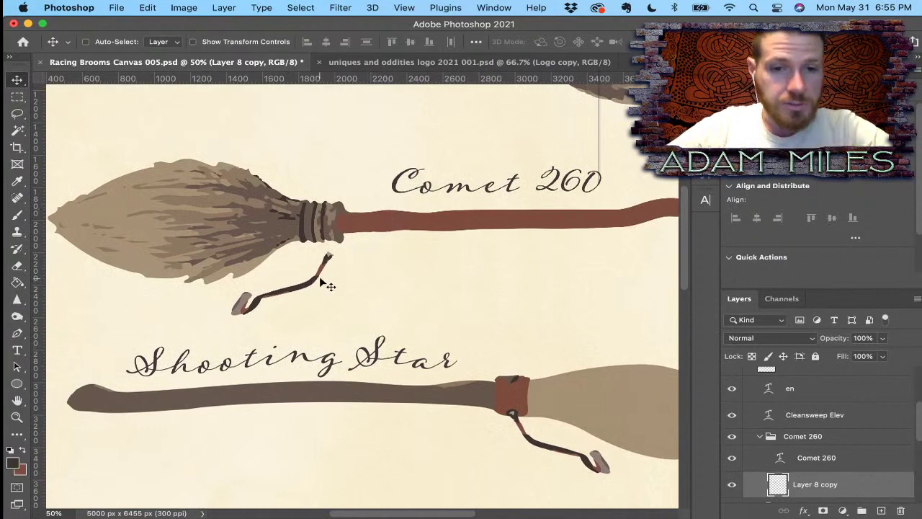
pyautogui.moveTo(324, 284); pyautogui.dragTo(310, 258)
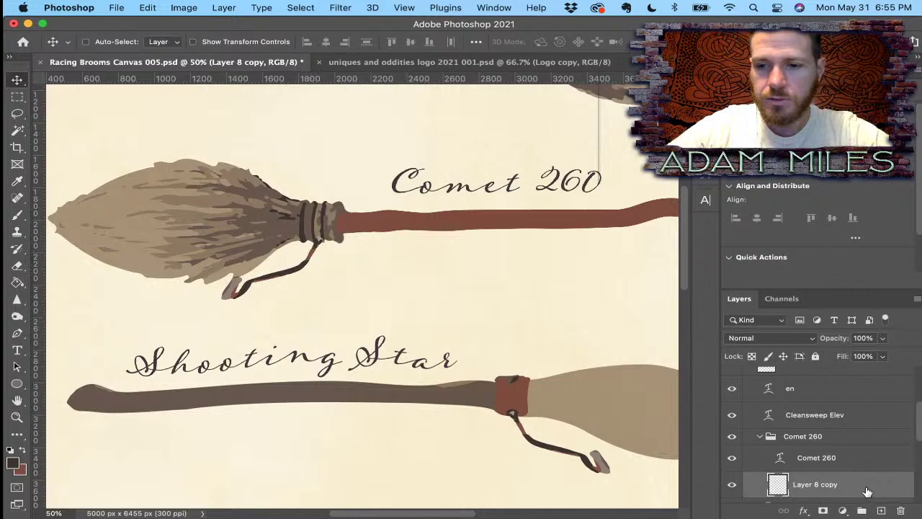
# - Convert Layer 8 copy to a smart object and warp its footrest, pulling the foot end in toward the handle
pyautogui.rightClick(867, 491)
pyautogui.click(757, 206)
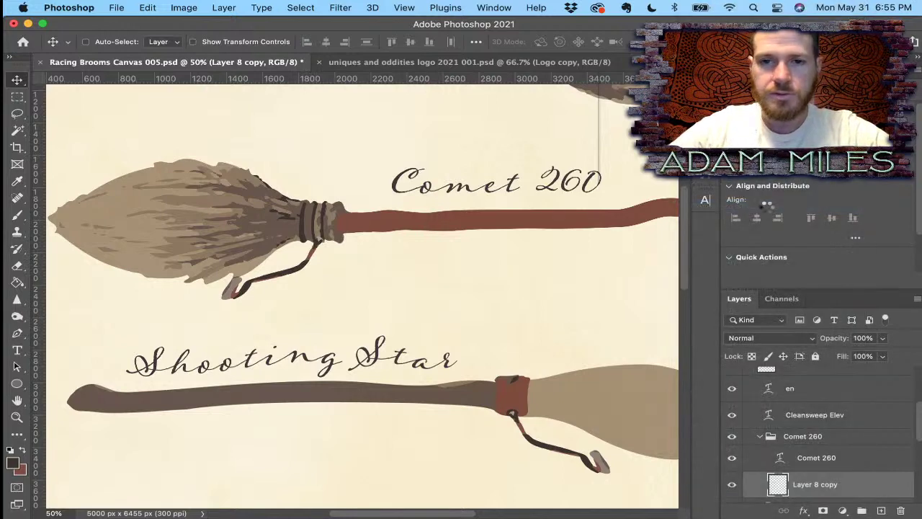
pyautogui.click(148, 8)
pyautogui.moveTo(330, 294)
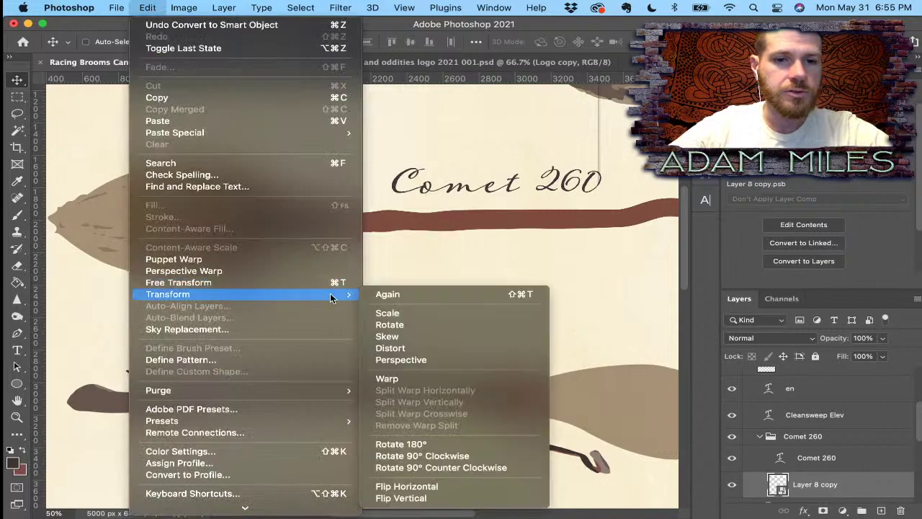
pyautogui.click(414, 378)
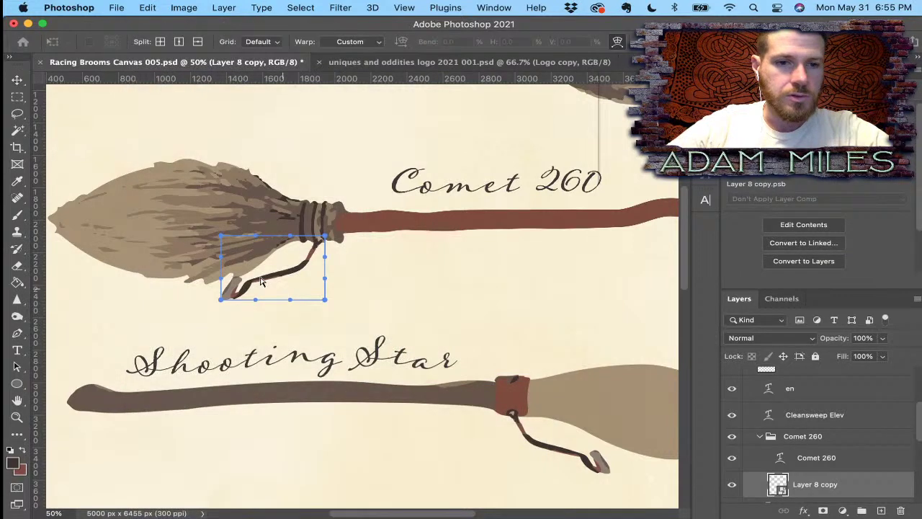
pyautogui.moveTo(281, 292); pyautogui.dragTo(285, 291)
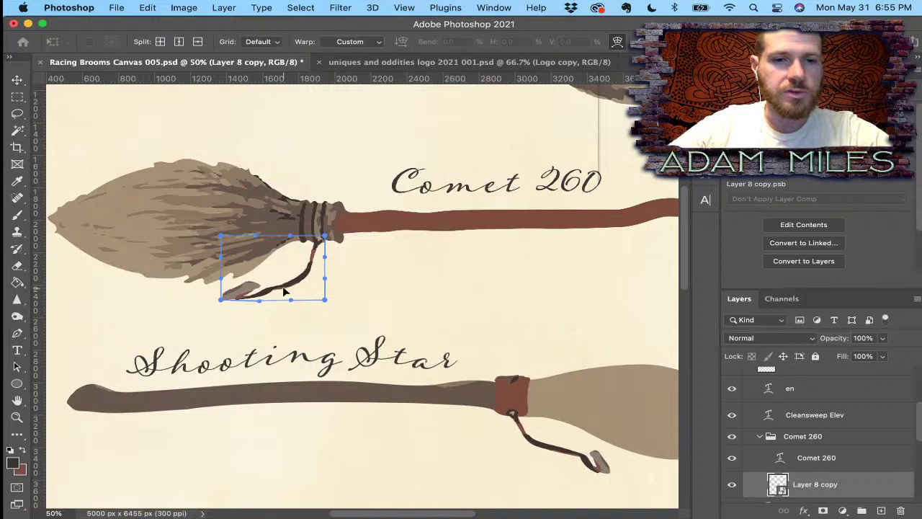
pyautogui.moveTo(221, 302); pyautogui.dragTo(253, 304)
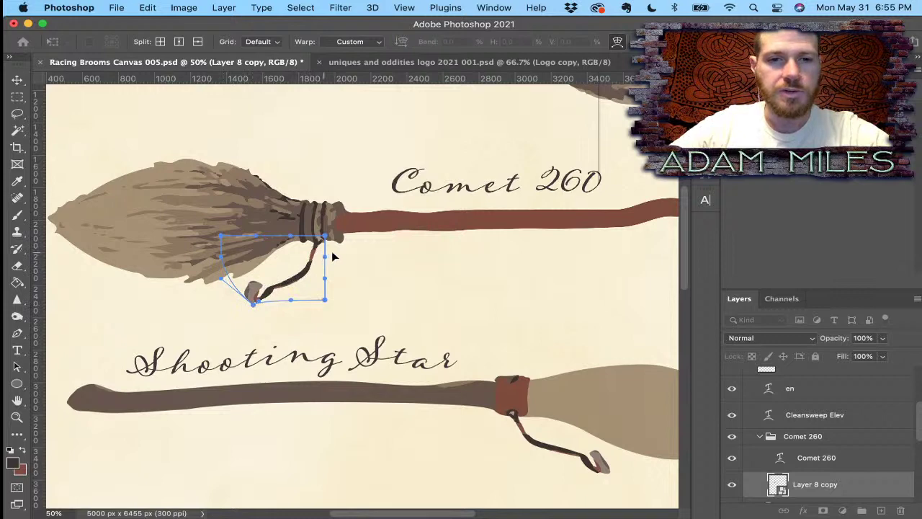
# - Warp the Comet 260 footrest further, curving its stem below the binding and flattening the foot, and apply the warp
pyautogui.moveTo(333, 256); pyautogui.dragTo(344, 255)
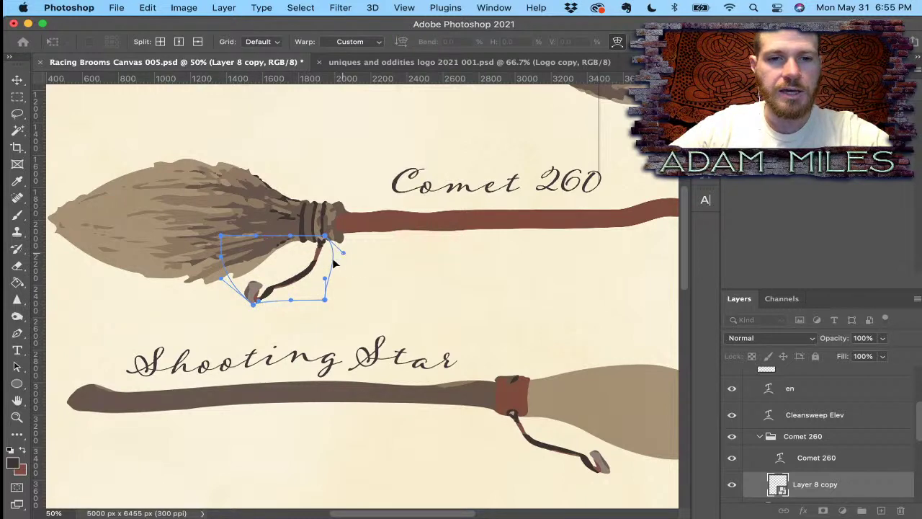
pyautogui.moveTo(316, 284)
pyautogui.mouseDown()
pyautogui.moveTo(293, 279)
pyautogui.moveTo(317, 284)
pyautogui.mouseUp()
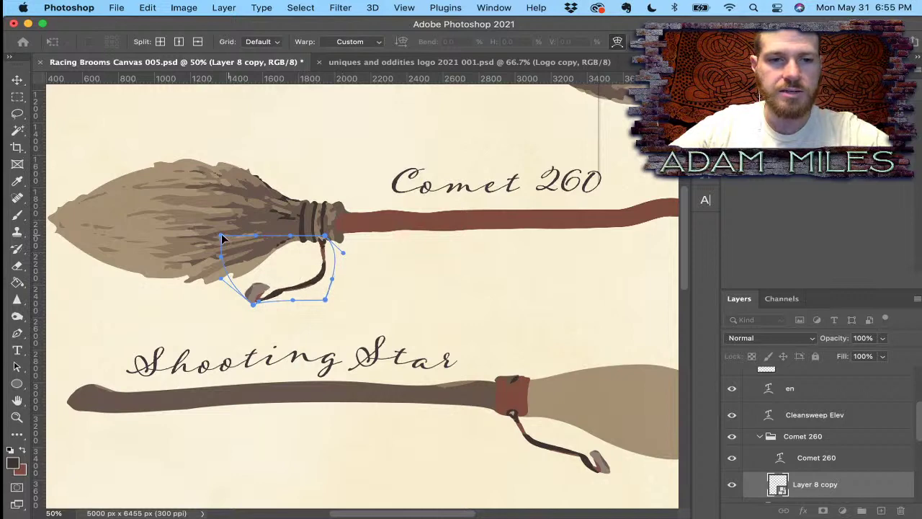
pyautogui.moveTo(242, 245); pyautogui.dragTo(263, 265)
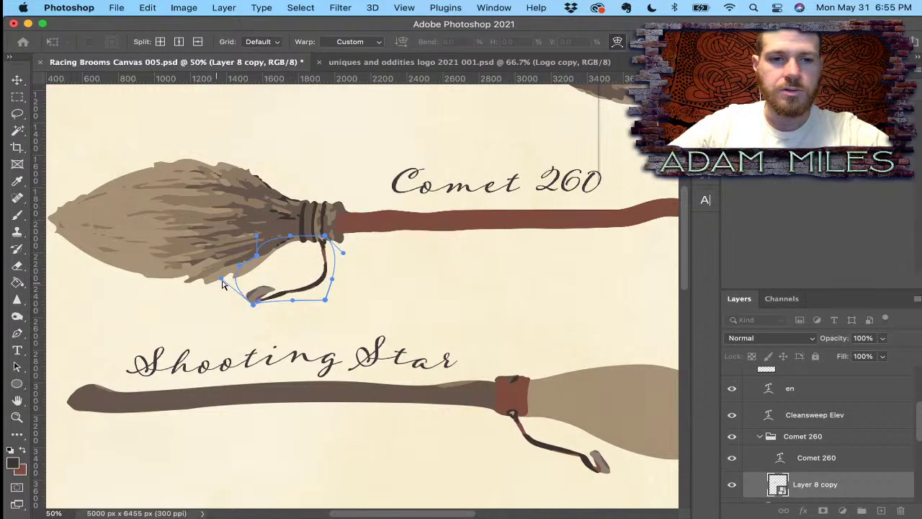
pyautogui.moveTo(227, 283); pyautogui.dragTo(260, 287)
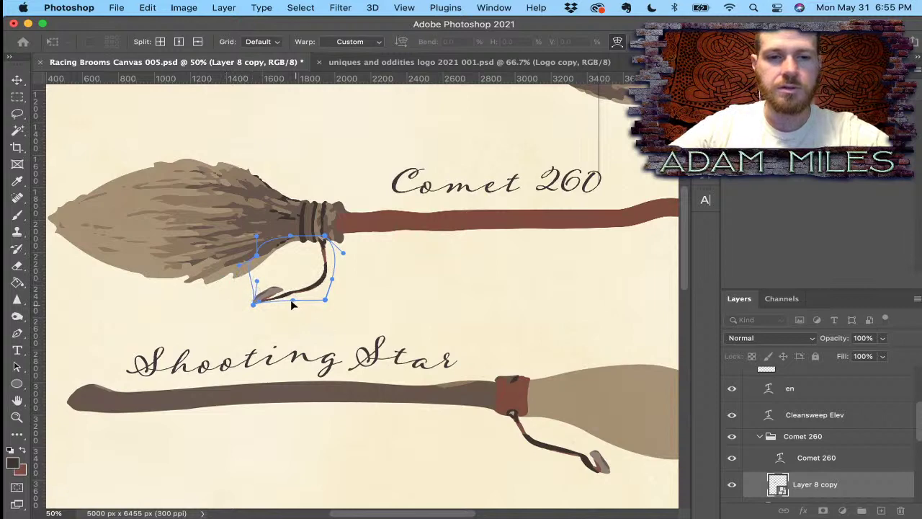
pyautogui.moveTo(305, 308); pyautogui.dragTo(312, 310)
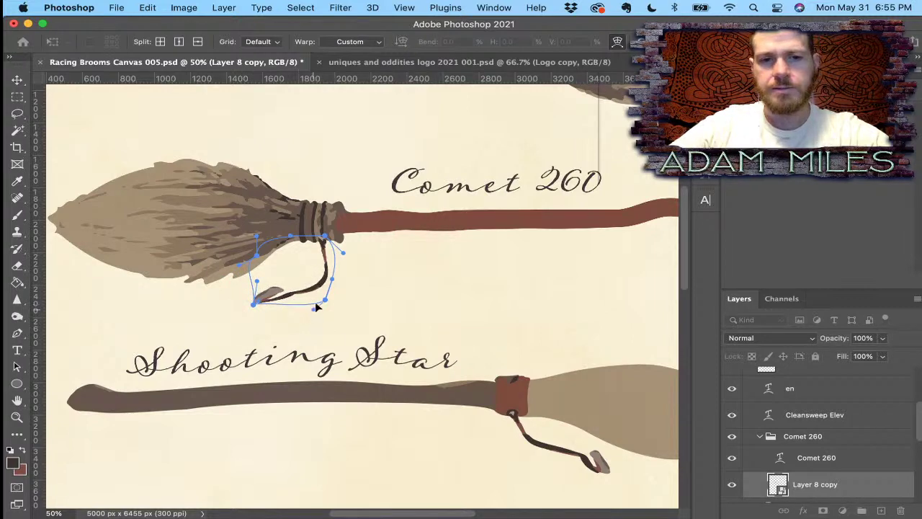
pyautogui.moveTo(323, 299); pyautogui.dragTo(319, 296)
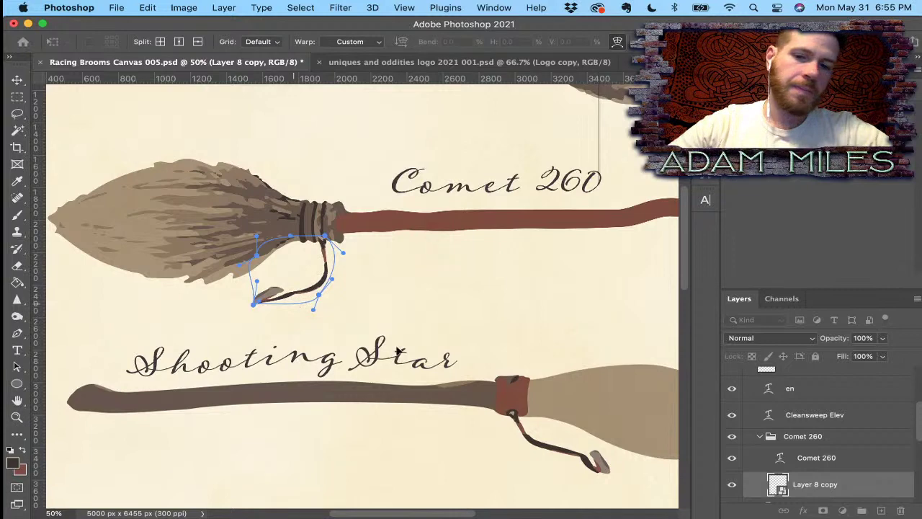
pyautogui.scroll(-10, 500, 338)
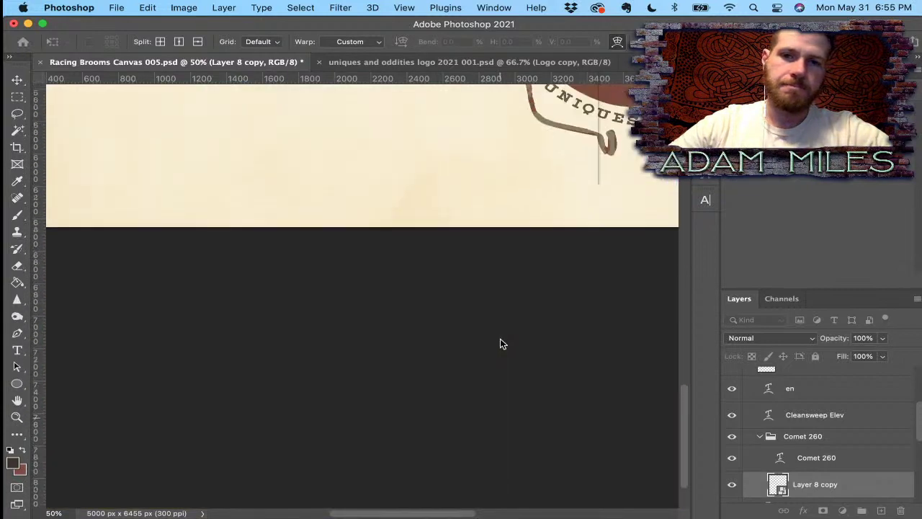
pyautogui.scroll(4, 502, 344)
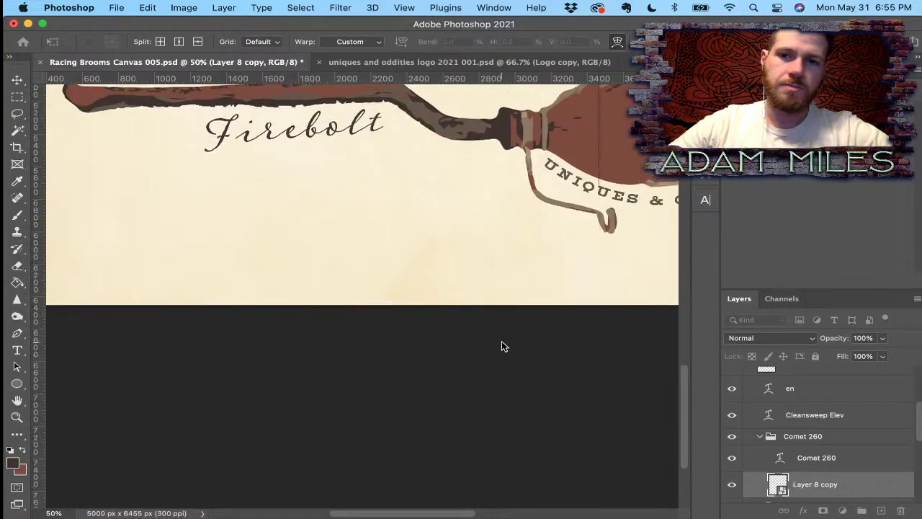
pyautogui.scroll(10, 501, 344)
pyautogui.scroll(-4, 502, 343)
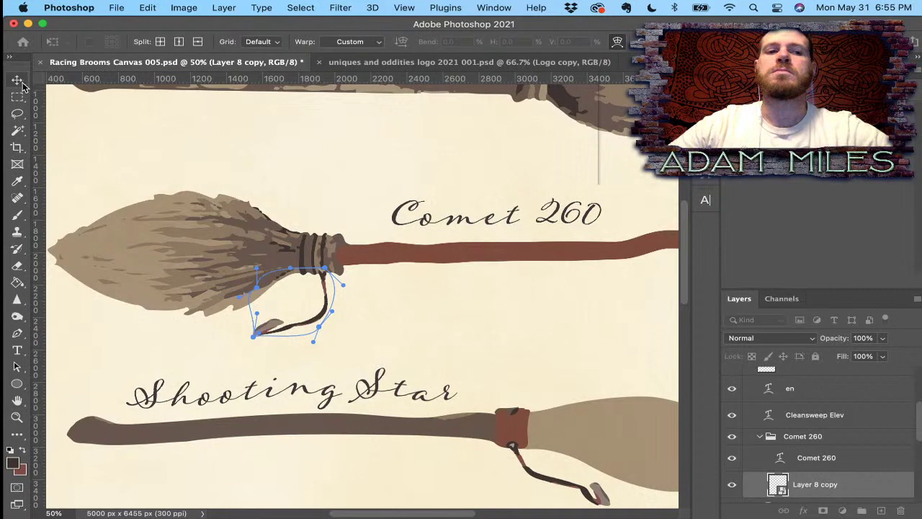
pyautogui.click(456, 252)
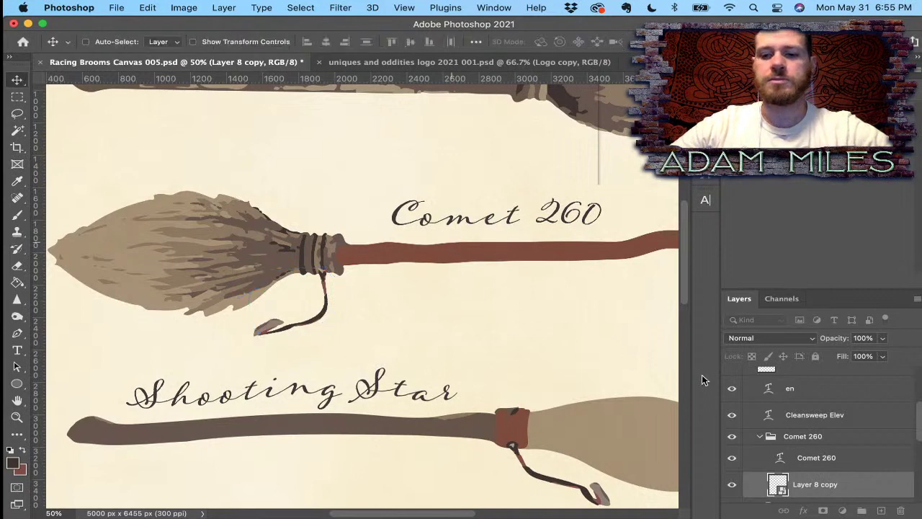
# - Rasterize Layer 8 copy and thicken the underside of the footrest's stem with dark brown strokes from a 9 px brush
pyautogui.rightClick(832, 487)
pyautogui.click(764, 299)
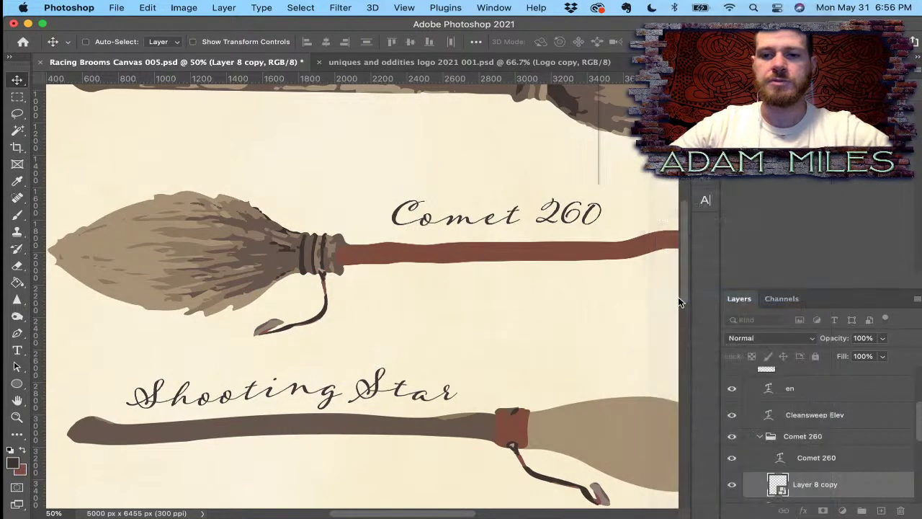
pyautogui.click(19, 215)
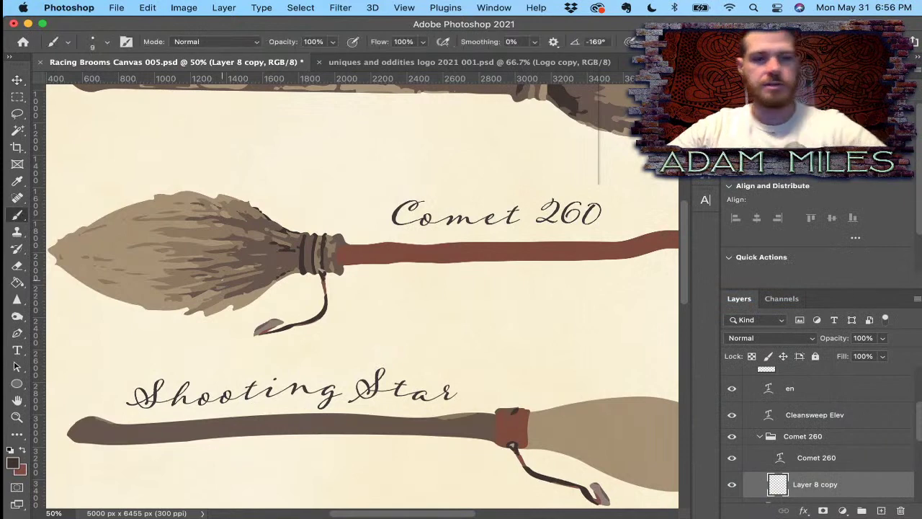
pyautogui.press('super+equal')
pyautogui.press('super+equal')
pyautogui.press('super+equal')
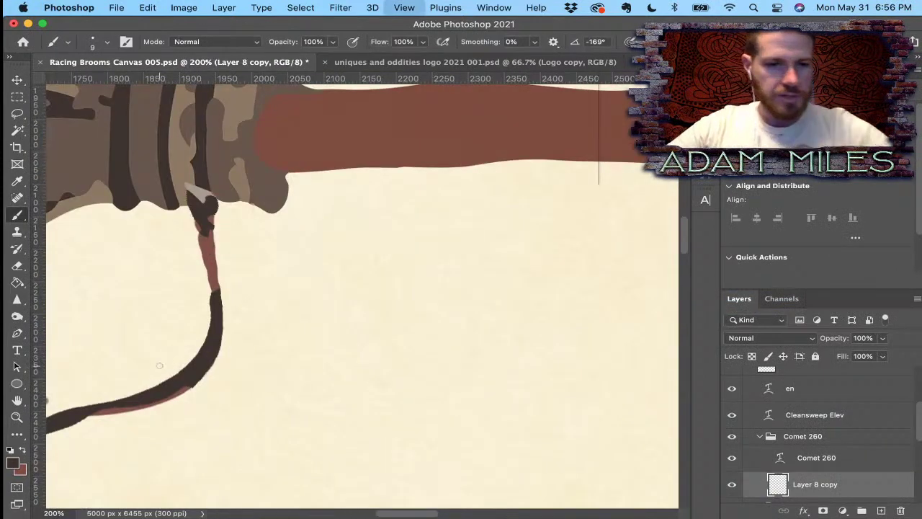
pyautogui.moveTo(144, 245); pyautogui.dragTo(337, 201)
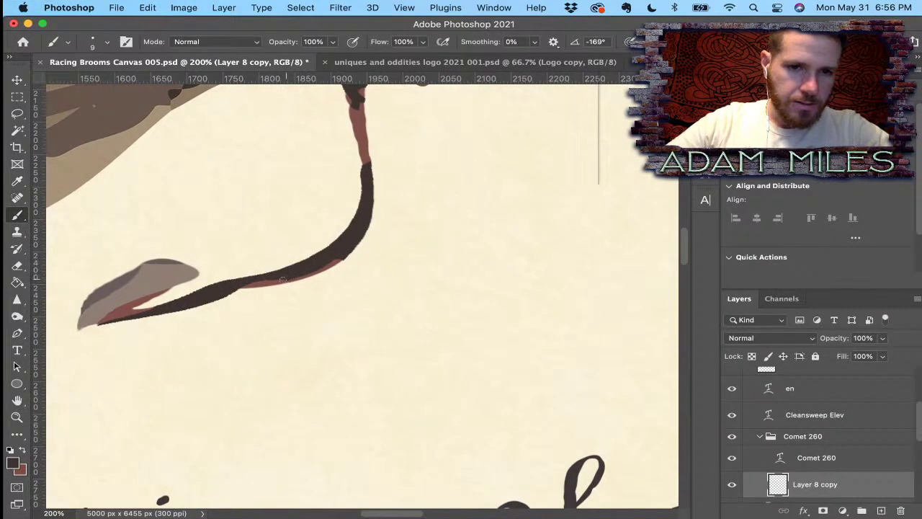
pyautogui.moveTo(282, 279); pyautogui.dragTo(265, 285)
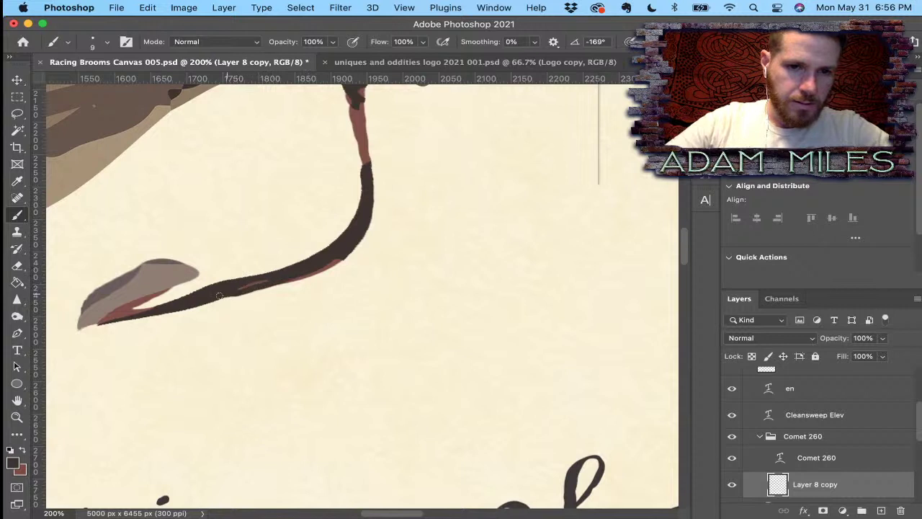
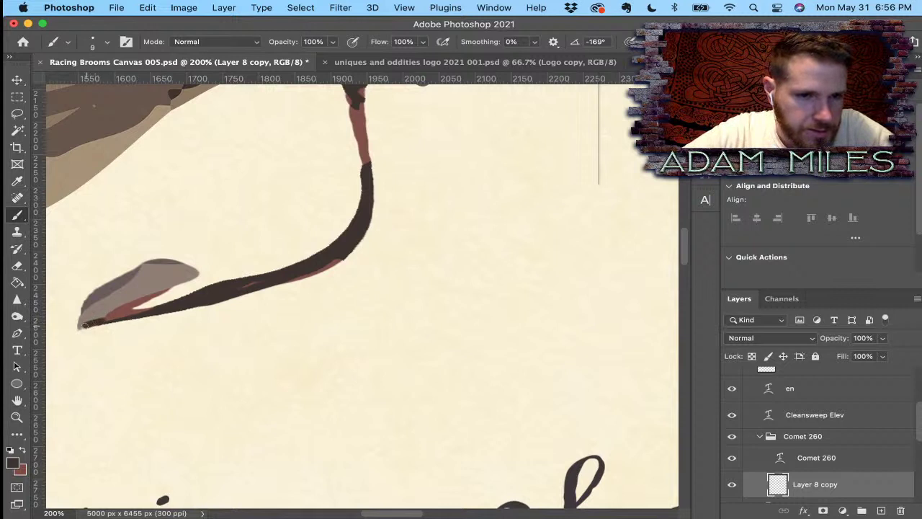
# - Undo the dark stroke at the foot's tip and paint the tip and its outer edge reddish brown instead
pyautogui.hotkey('ctrl', 'z')
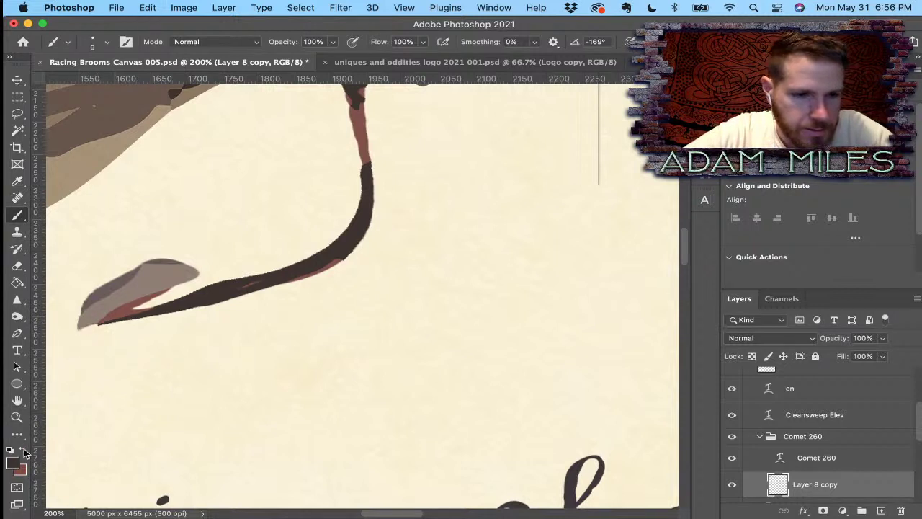
pyautogui.click(23, 449)
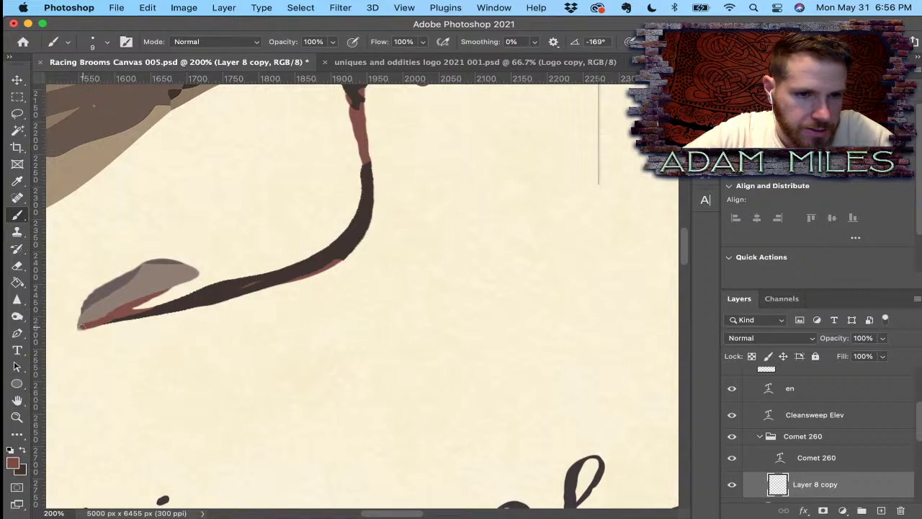
pyautogui.moveTo(79, 323); pyautogui.dragTo(89, 297)
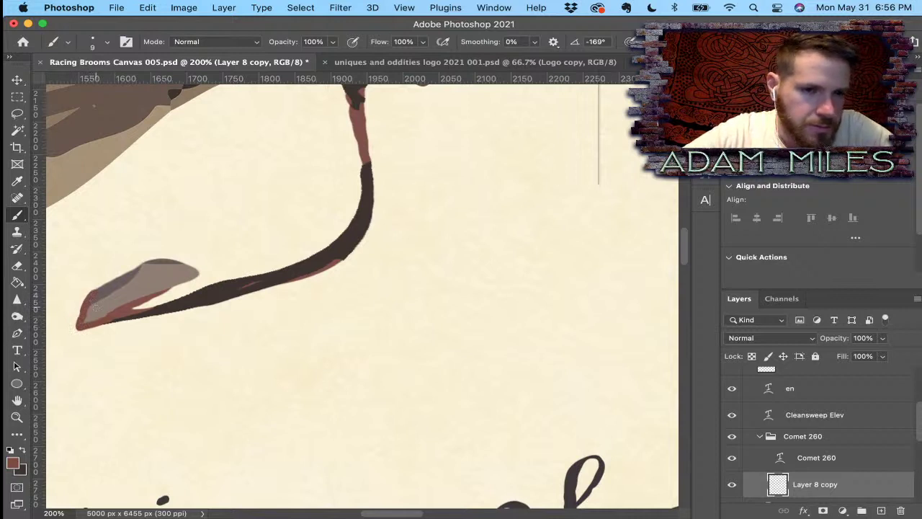
# - Set the Eraser to 27 px with 100% hardness and erase the inner side of the grey foot toward the stem
pyautogui.click(18, 265)
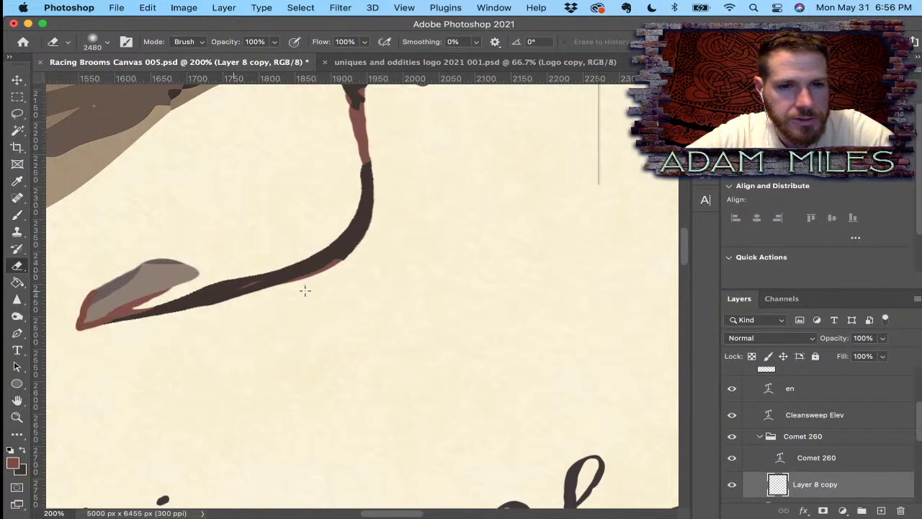
pyautogui.rightClick(223, 264)
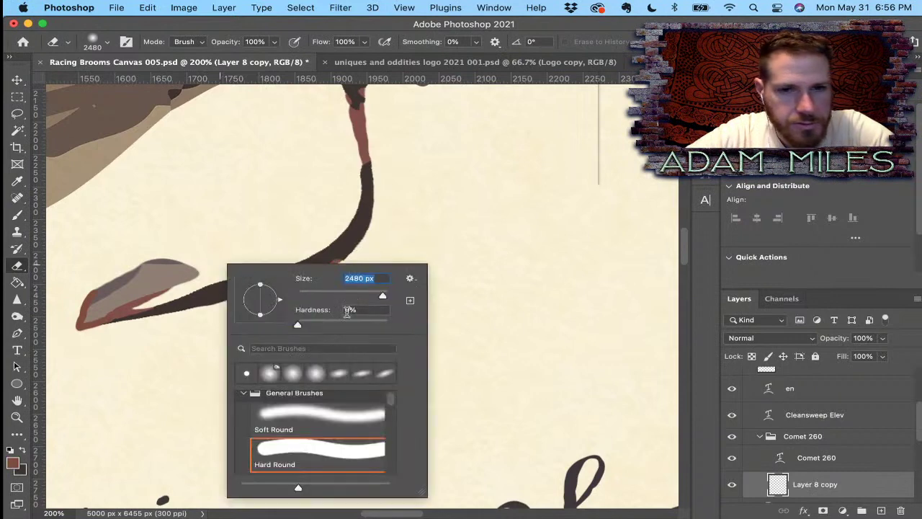
pyautogui.click(390, 325)
pyautogui.moveTo(373, 290); pyautogui.dragTo(310, 295)
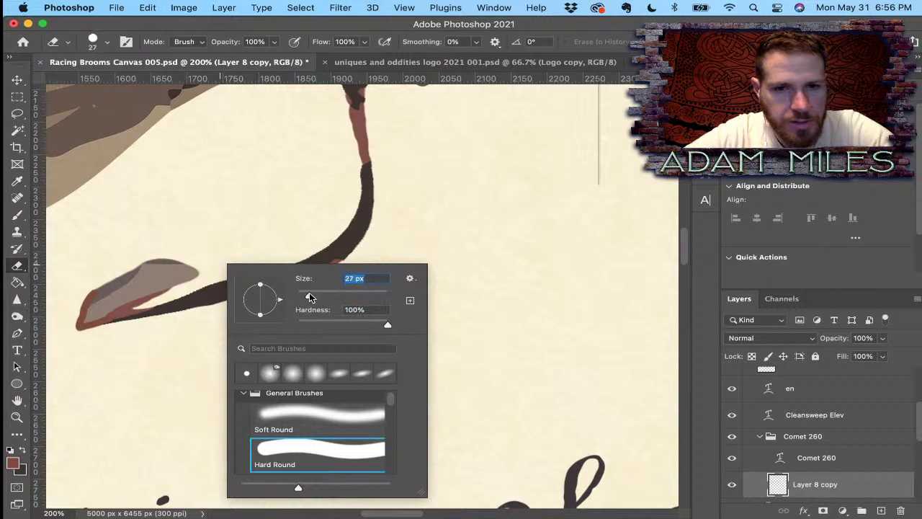
pyautogui.click(199, 258)
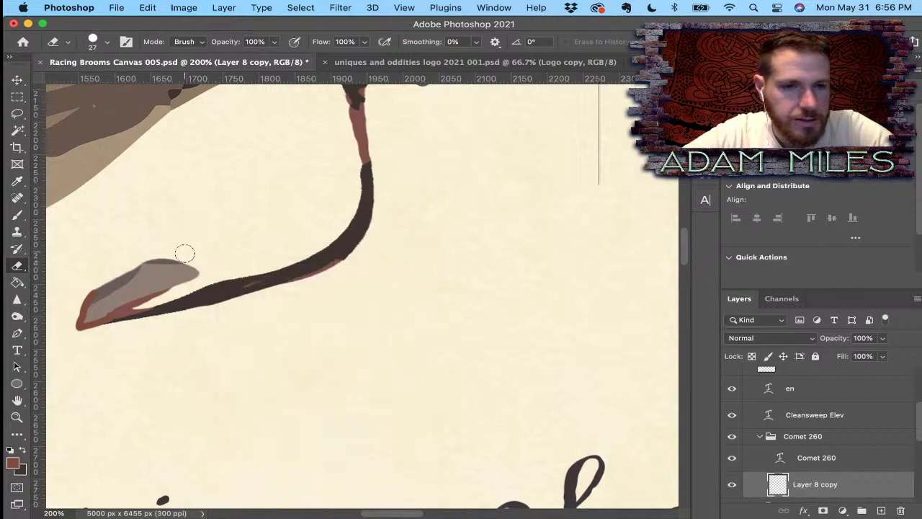
pyautogui.moveTo(183, 253)
pyautogui.mouseDown()
pyautogui.moveTo(190, 274)
pyautogui.moveTo(140, 300)
pyautogui.mouseUp()
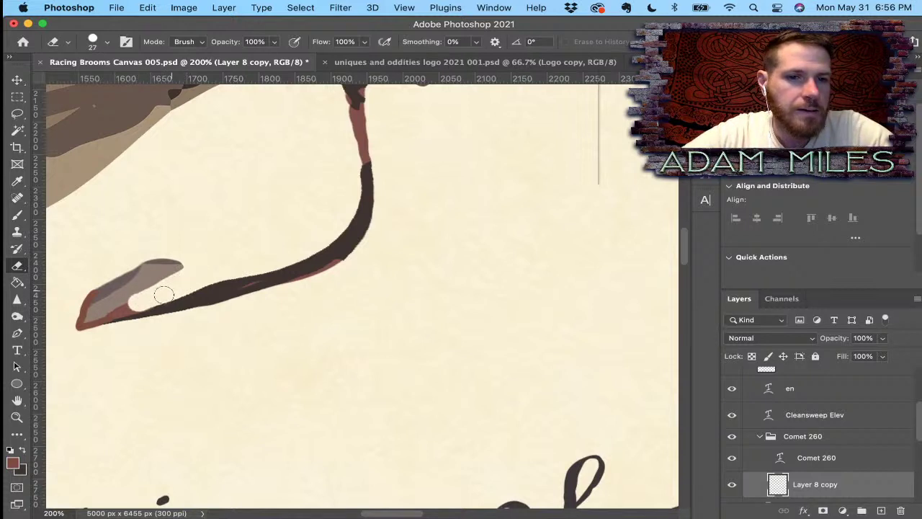
# - Trim the foot's inner edge with a 7 px Eraser and smooth its lower edge with reddish brown brush strokes
pyautogui.rightClick(144, 305)
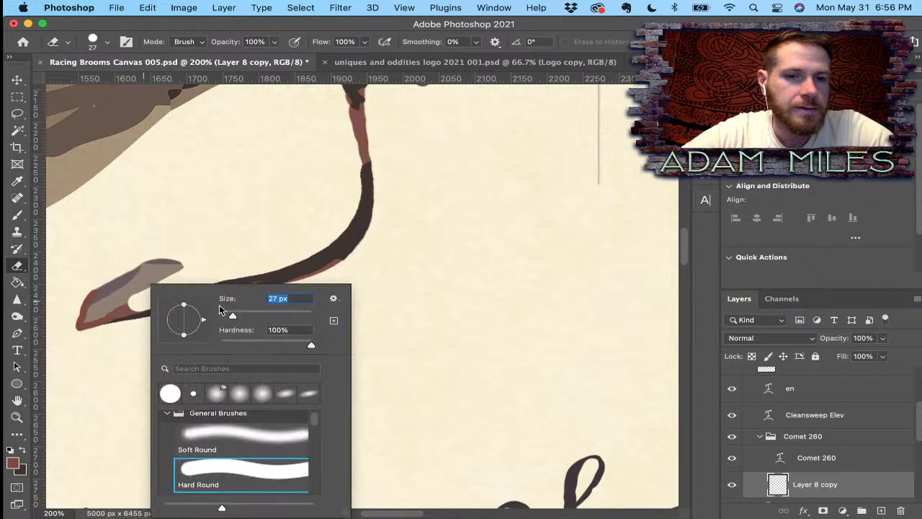
pyautogui.moveTo(229, 317); pyautogui.dragTo(226, 317)
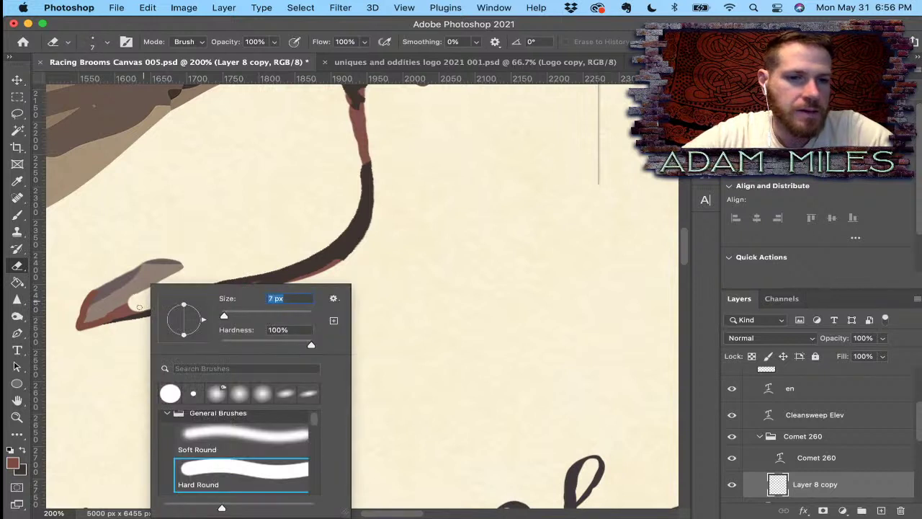
pyautogui.click(138, 307)
pyautogui.moveTo(130, 307)
pyautogui.mouseDown()
pyautogui.moveTo(113, 305)
pyautogui.moveTo(136, 294)
pyautogui.mouseUp()
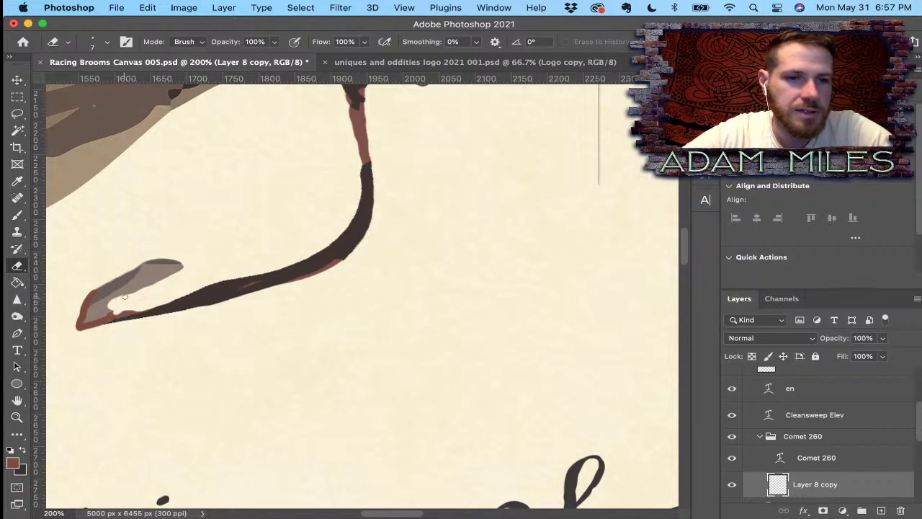
pyautogui.moveTo(125, 296); pyautogui.dragTo(163, 281)
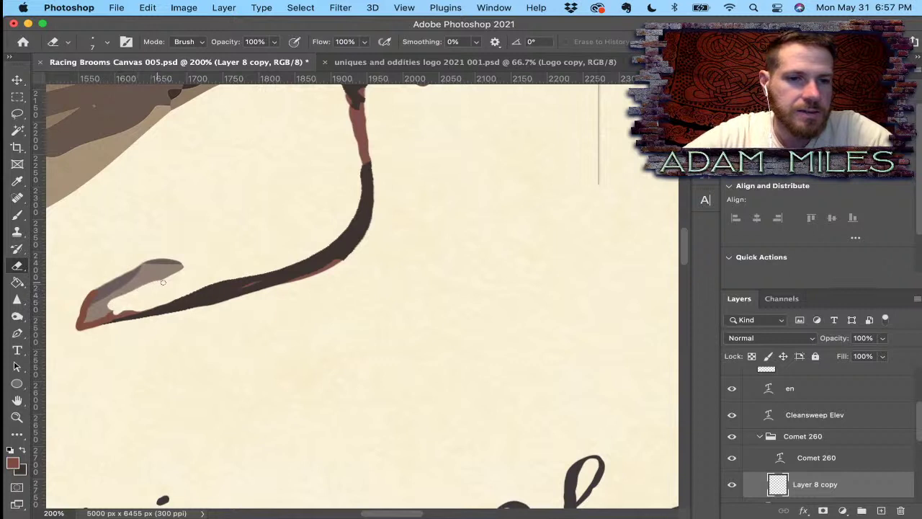
pyautogui.click(18, 219)
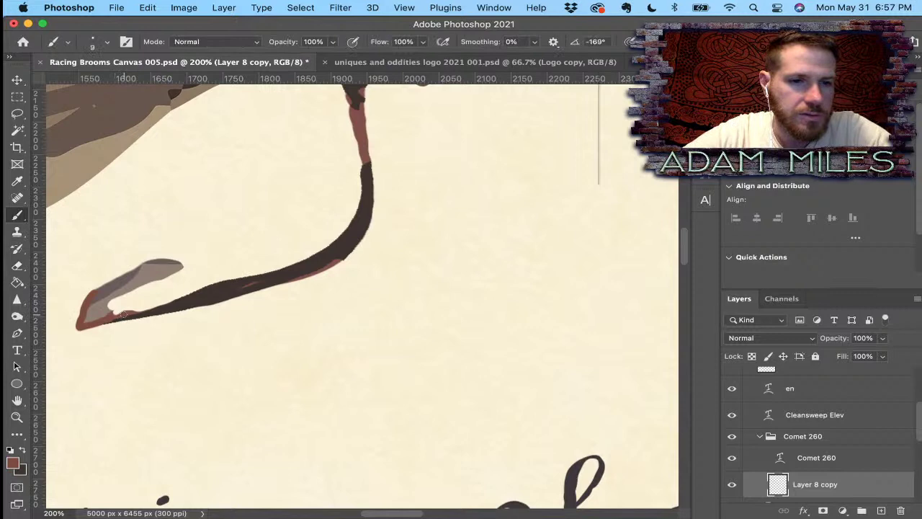
pyautogui.moveTo(123, 316); pyautogui.dragTo(85, 324)
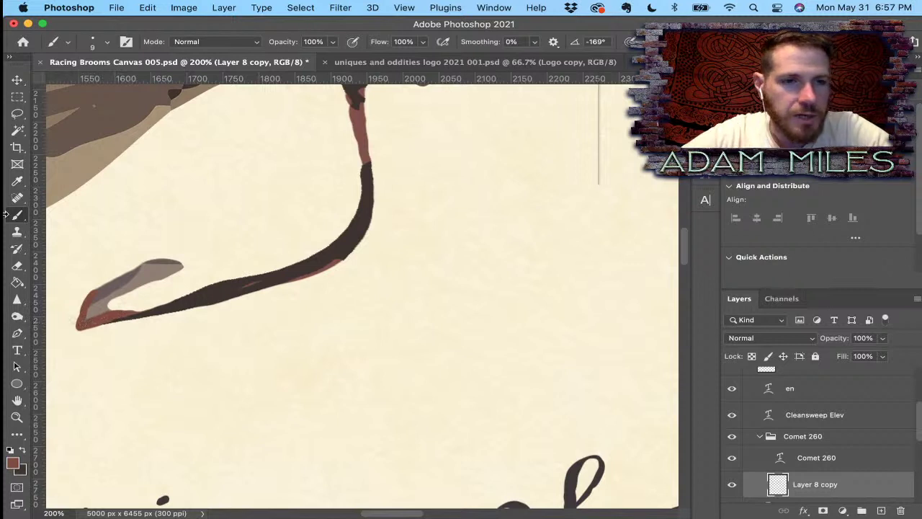
# - Add a layer mask to Layer 8 copy and paint black on it to hide a strip through the foot
pyautogui.click(823, 511)
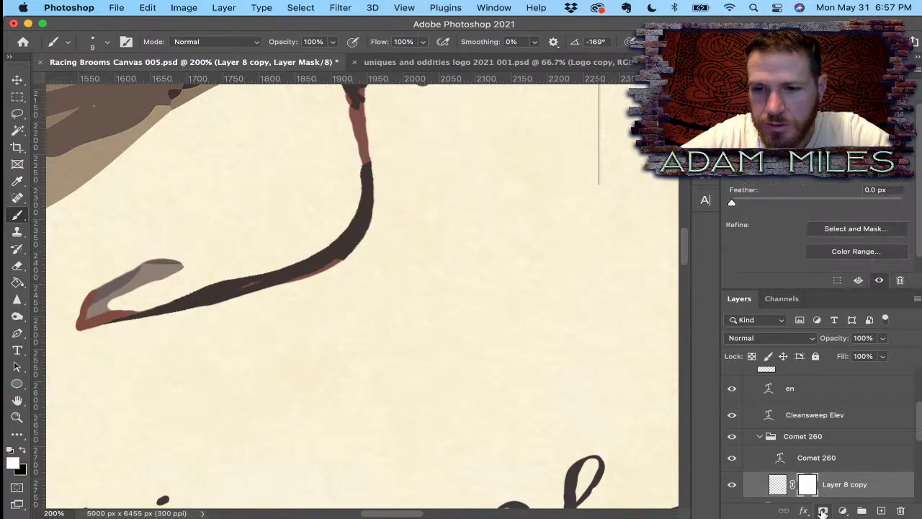
pyautogui.click(23, 449)
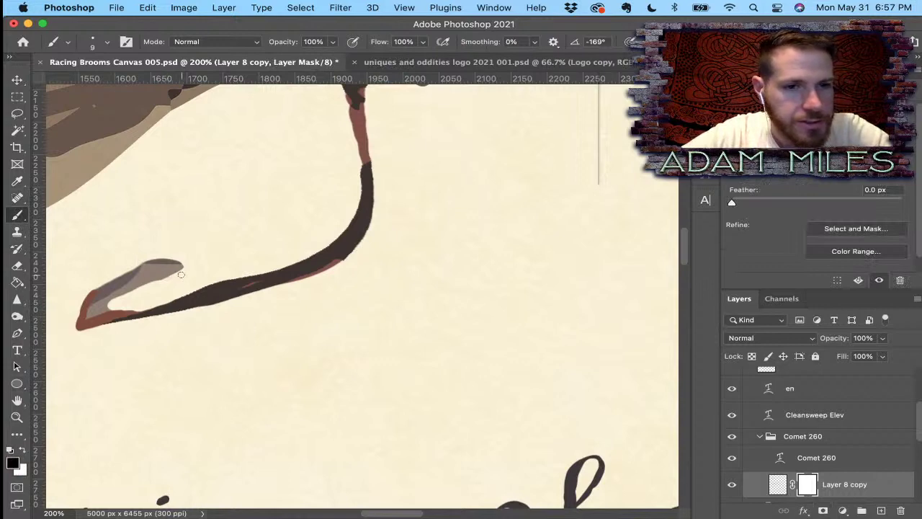
pyautogui.moveTo(181, 274)
pyautogui.mouseDown()
pyautogui.moveTo(87, 307)
pyautogui.moveTo(79, 329)
pyautogui.mouseUp()
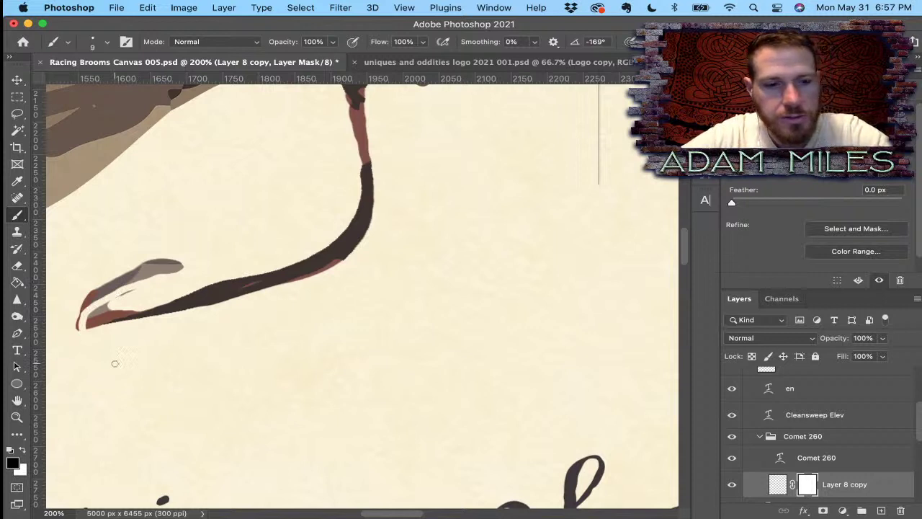
# - Paint white on Layer 8 copy's mask to restore the hidden strip of the foot
pyautogui.press('x')
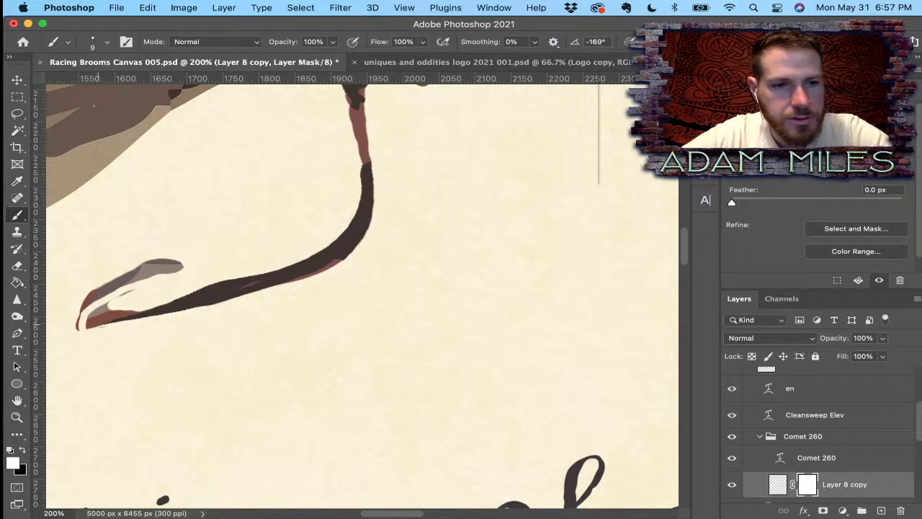
pyautogui.moveTo(90, 329)
pyautogui.mouseDown()
pyautogui.moveTo(75, 315)
pyautogui.moveTo(132, 286)
pyautogui.moveTo(119, 294)
pyautogui.mouseUp()
pyautogui.moveTo(177, 274); pyautogui.dragTo(184, 272)
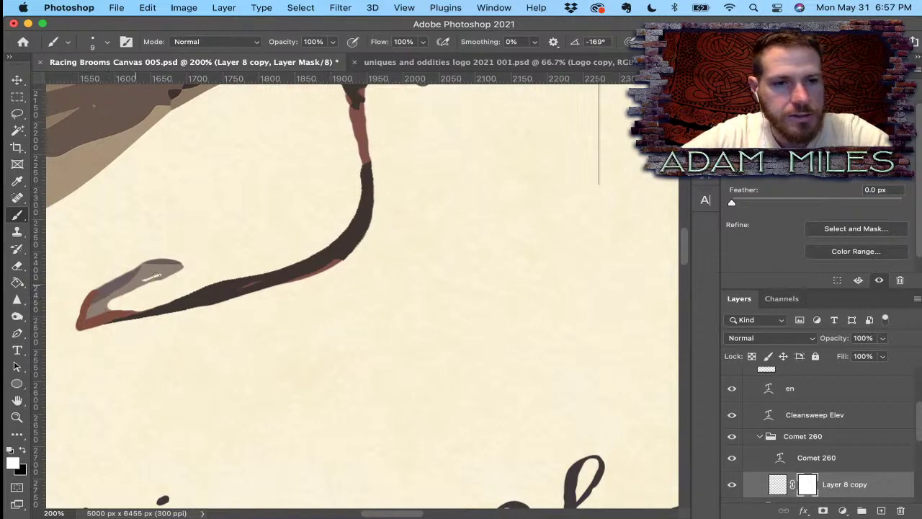
# - Refine the inner edge of the hook's grey tip on the Layer 8 copy mask, alternating black and white brush strokes
pyautogui.click(23, 448)
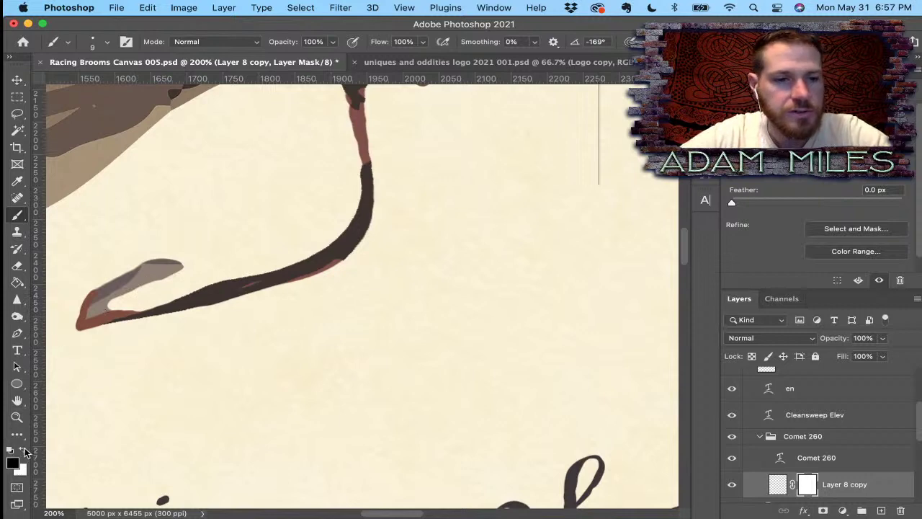
pyautogui.moveTo(135, 283)
pyautogui.mouseDown()
pyautogui.moveTo(162, 276)
pyautogui.moveTo(127, 296)
pyautogui.mouseUp()
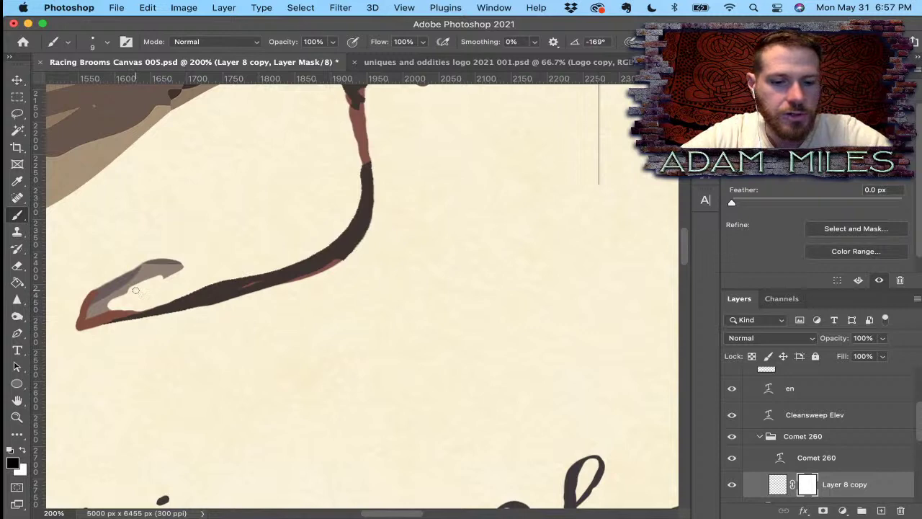
pyautogui.press('x')
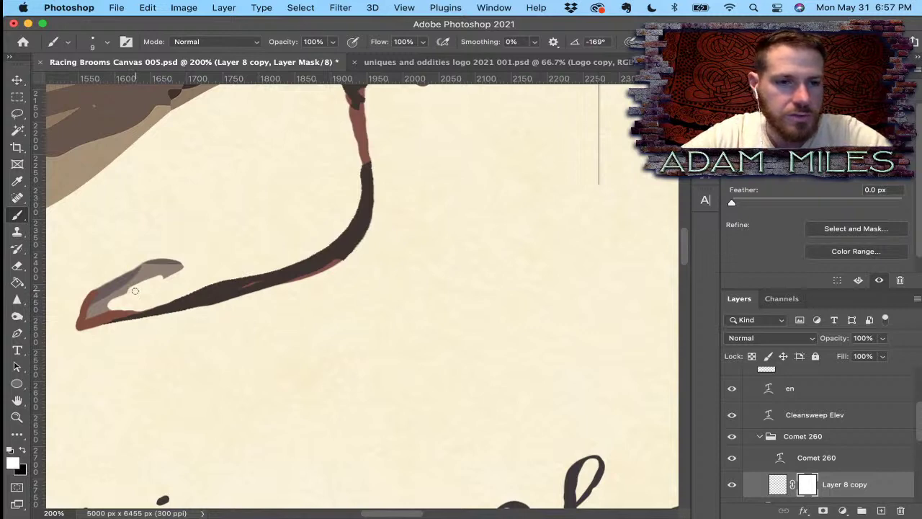
pyautogui.press('x')
pyautogui.press('x')
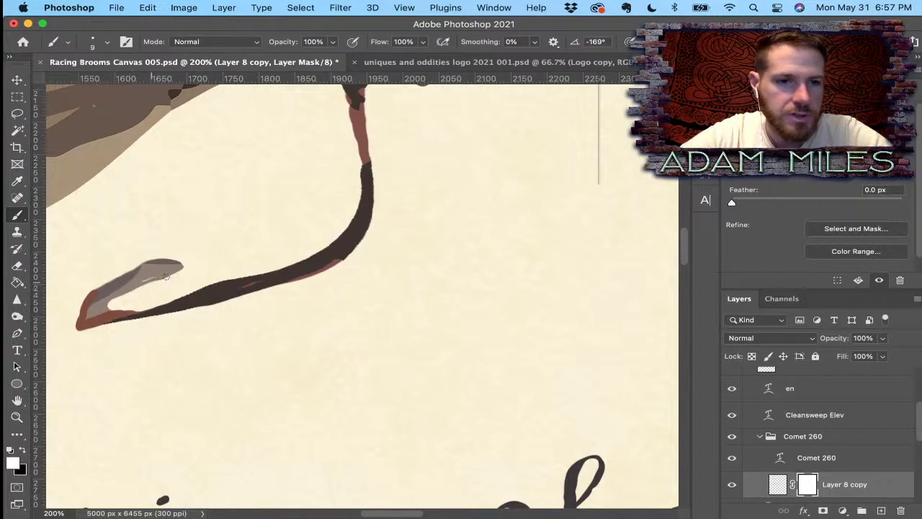
pyautogui.press('x')
pyautogui.press('x')
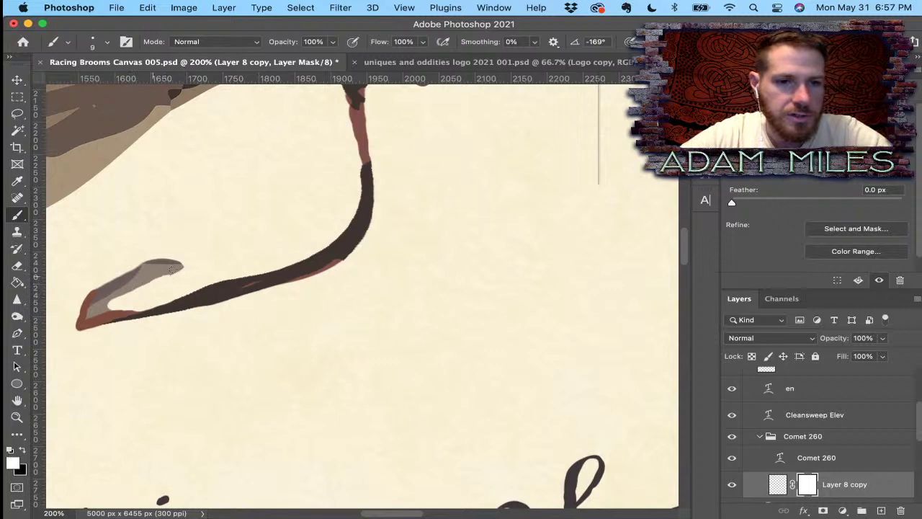
pyautogui.press('x')
pyautogui.moveTo(144, 282); pyautogui.dragTo(157, 277)
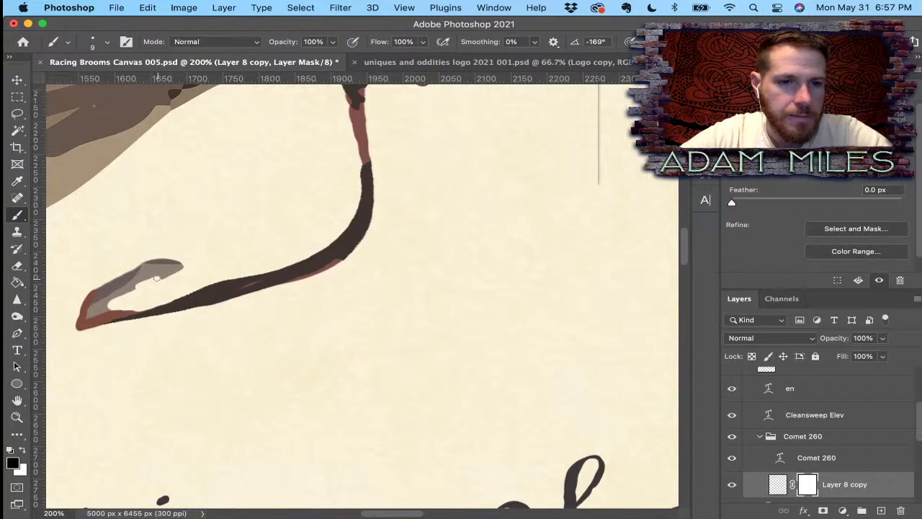
pyautogui.press('x')
pyautogui.press('super+z')
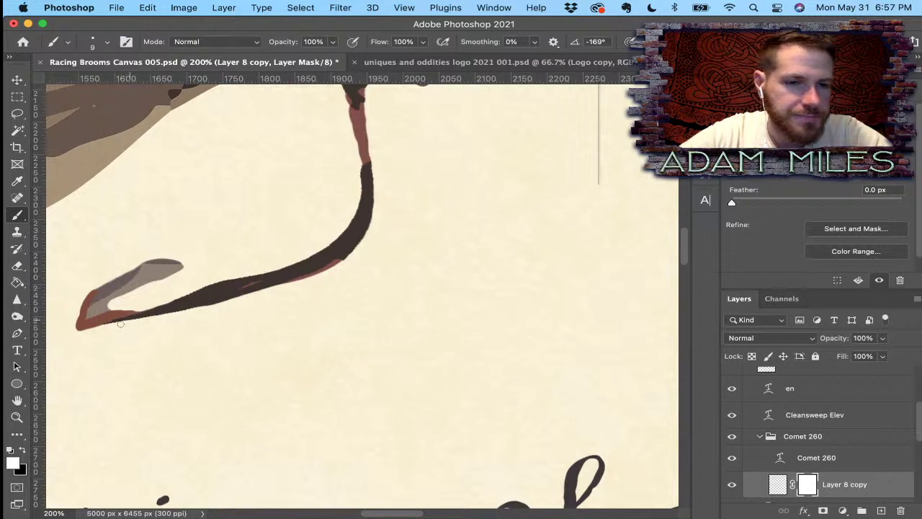
# - Mask out the bulging upper edge of the hook's long dark stem with black so the line becomes thinner
pyautogui.press('x')
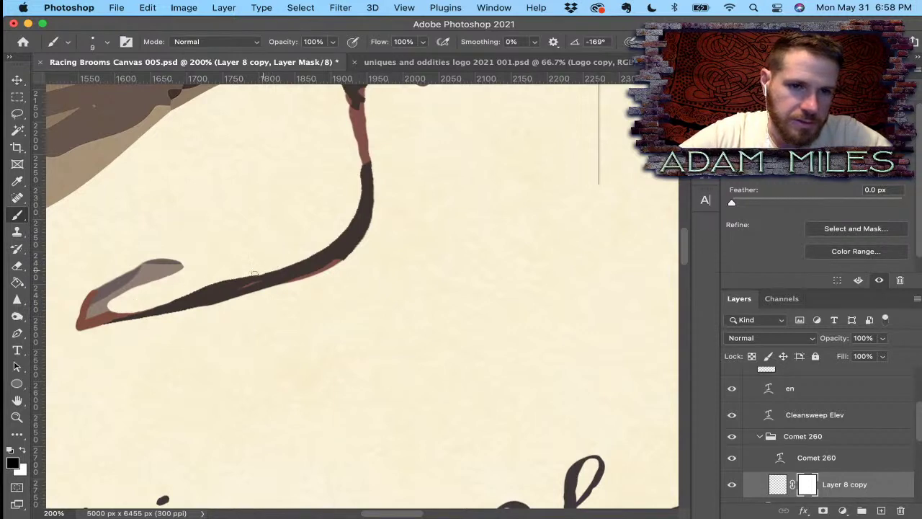
pyautogui.moveTo(220, 288)
pyautogui.mouseDown()
pyautogui.moveTo(154, 304)
pyautogui.moveTo(231, 278)
pyautogui.mouseUp()
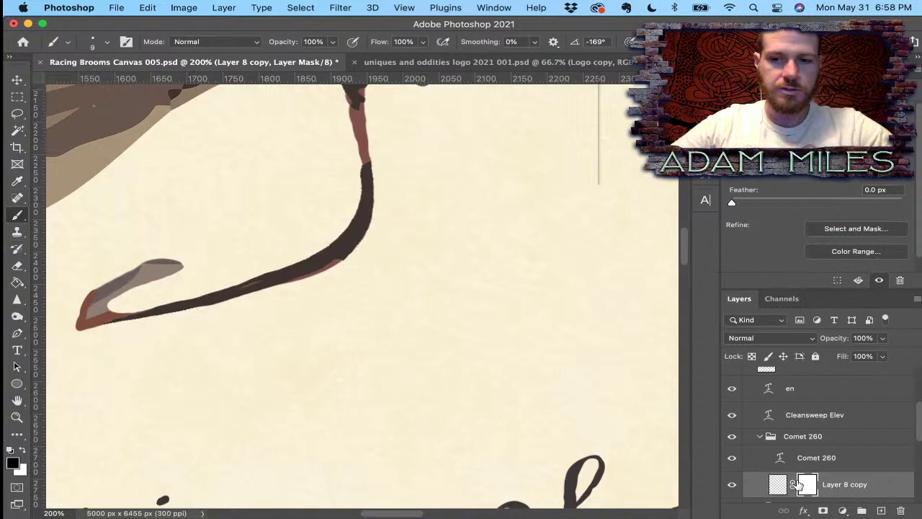
pyautogui.click(778, 487)
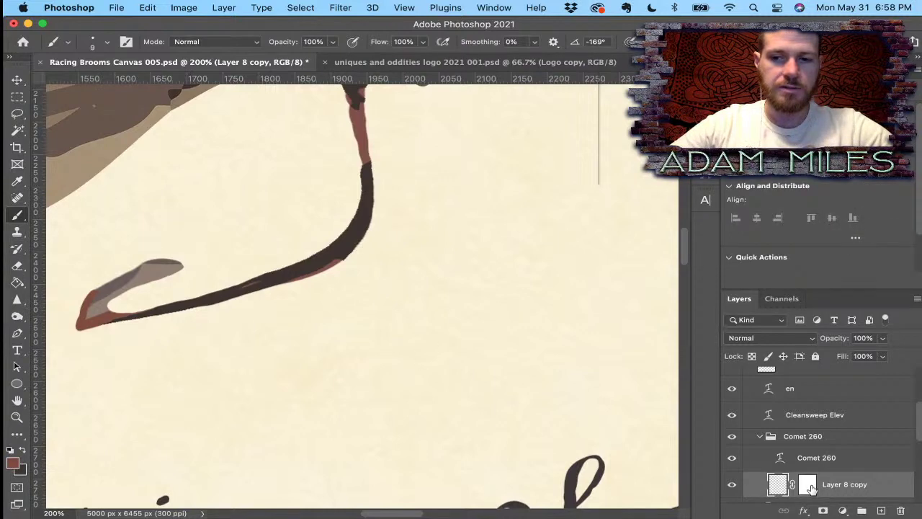
pyautogui.click(808, 486)
pyautogui.click(778, 486)
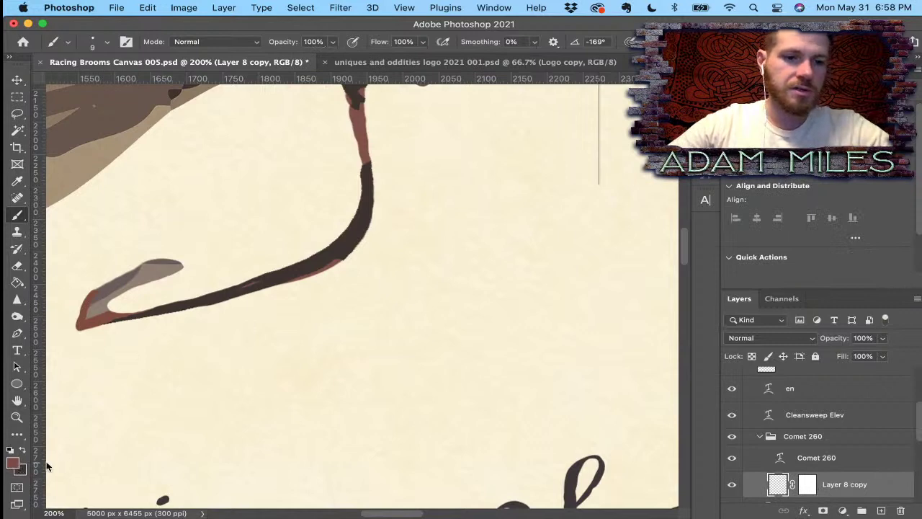
pyautogui.click(808, 487)
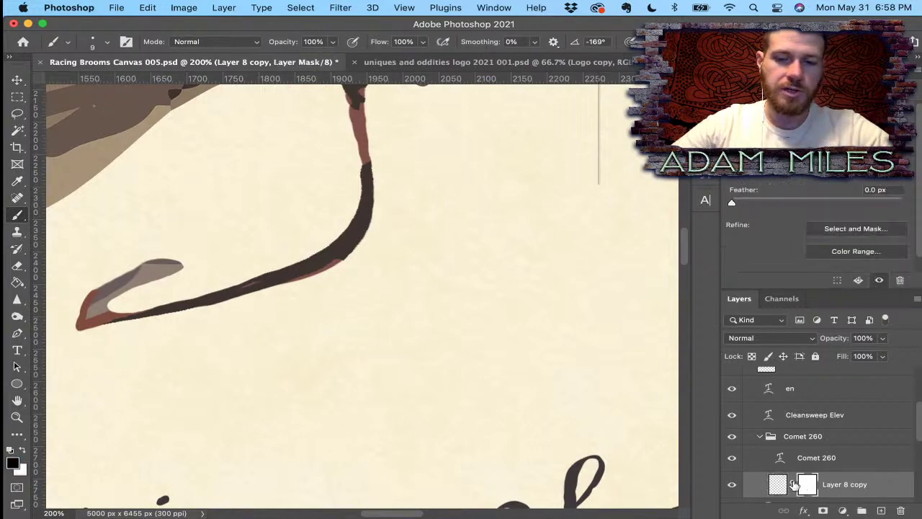
# - On the Layer 8 copy pixels, paint dark brown over the red where the stem meets the hook's bend
pyautogui.click(780, 485)
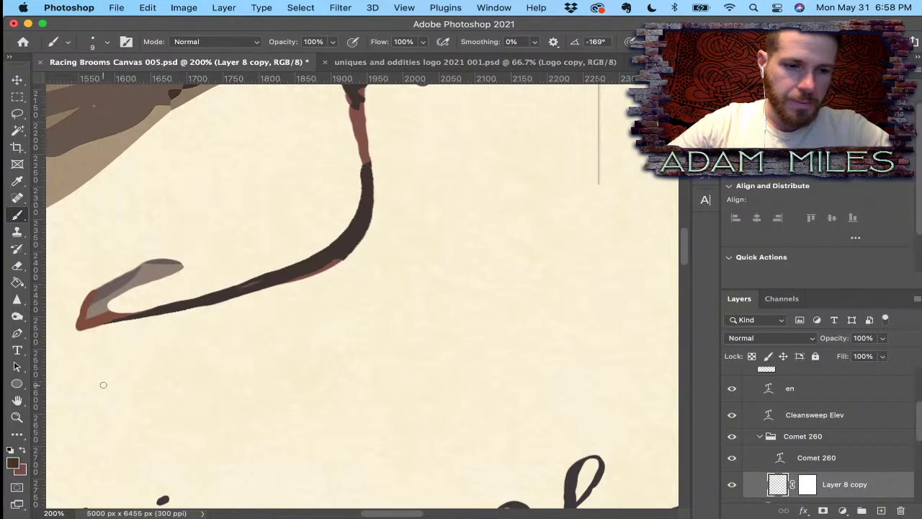
pyautogui.press('x')
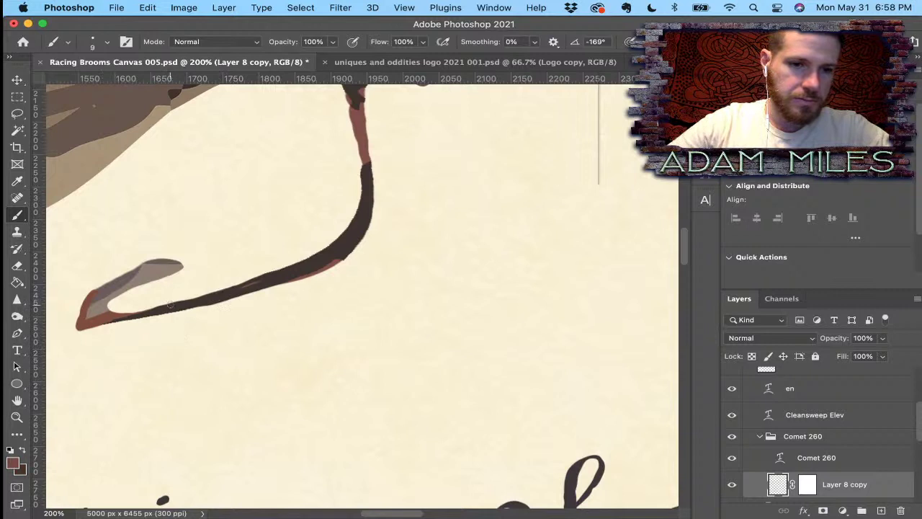
pyautogui.press('x')
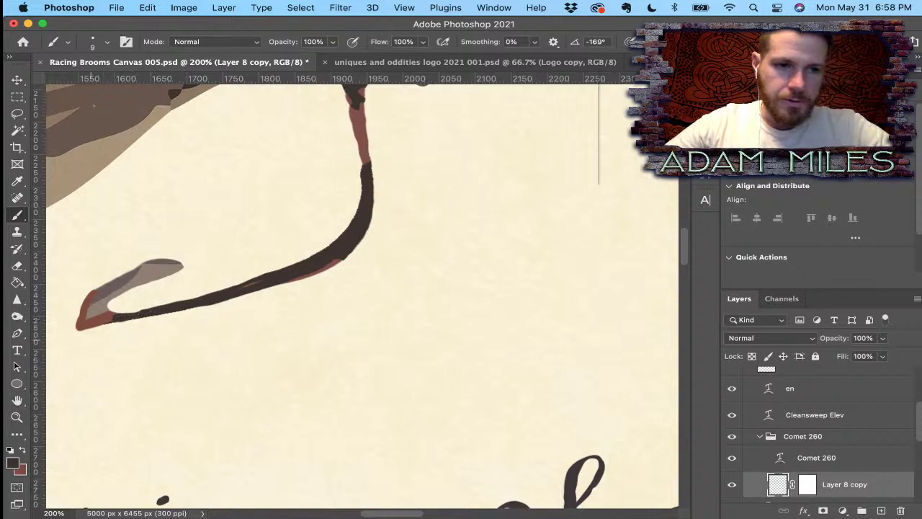
pyautogui.click(807, 485)
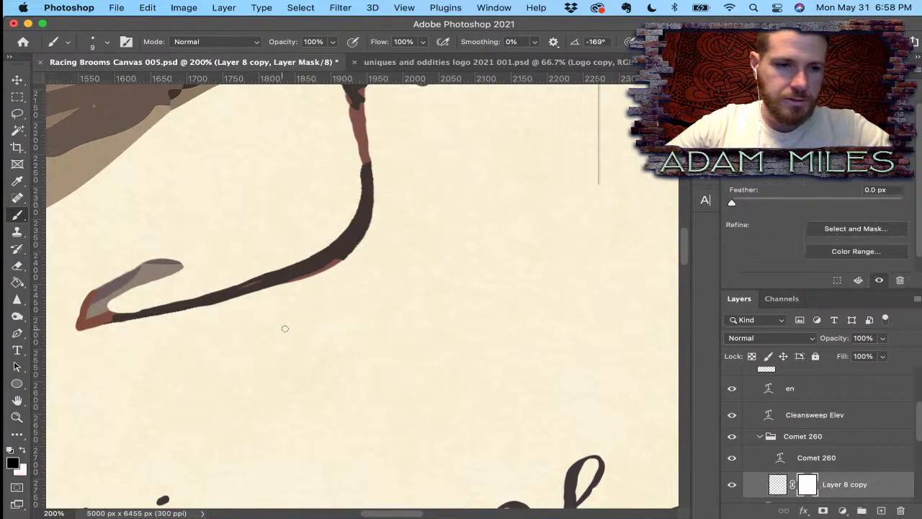
pyautogui.press('x')
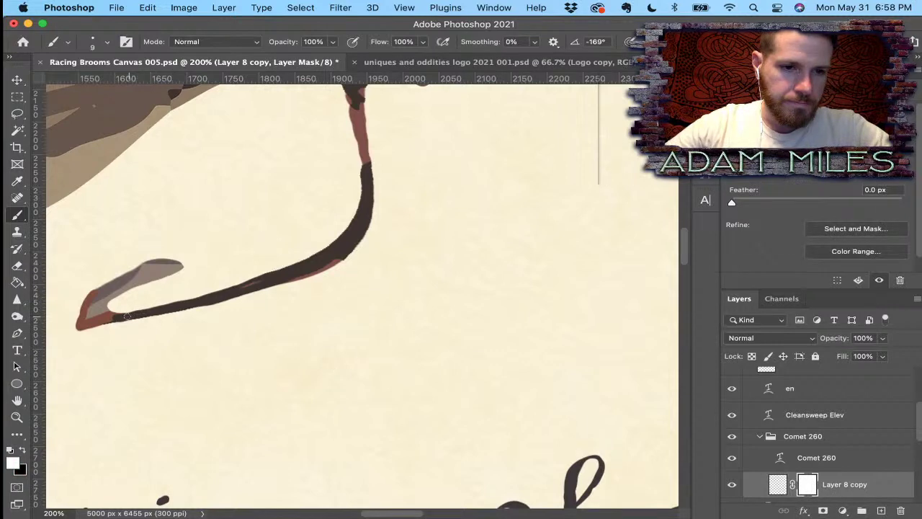
pyautogui.click(17, 79)
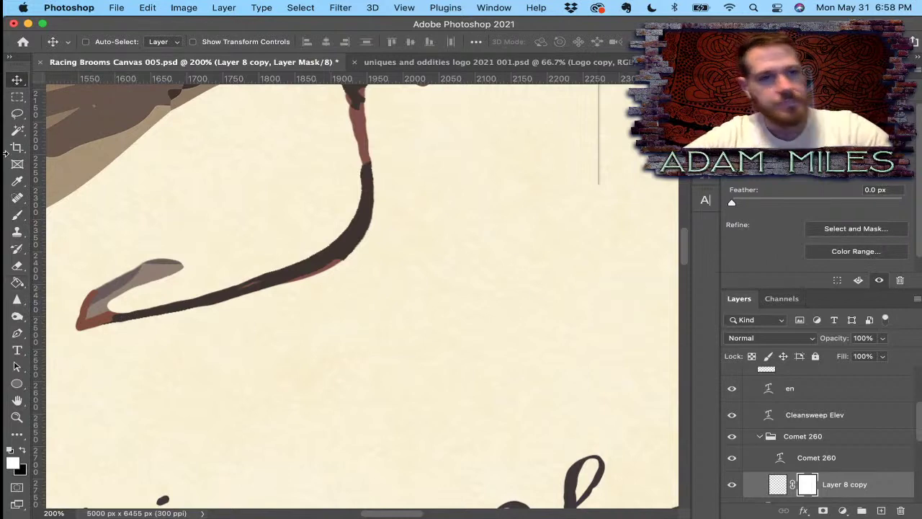
pyautogui.click(17, 214)
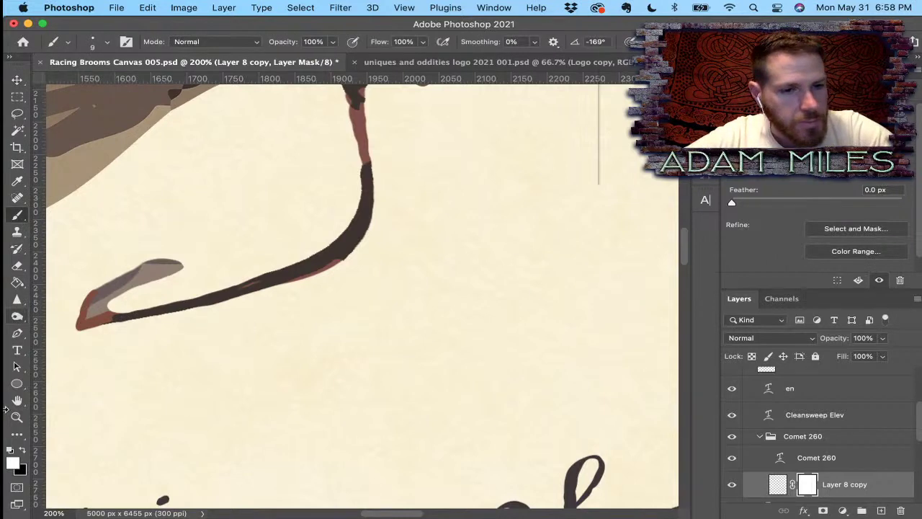
# - Paint dark brown on the Layer 8 copy pixels over the stem's red upper section and the pale gap below the bristles
pyautogui.click(778, 485)
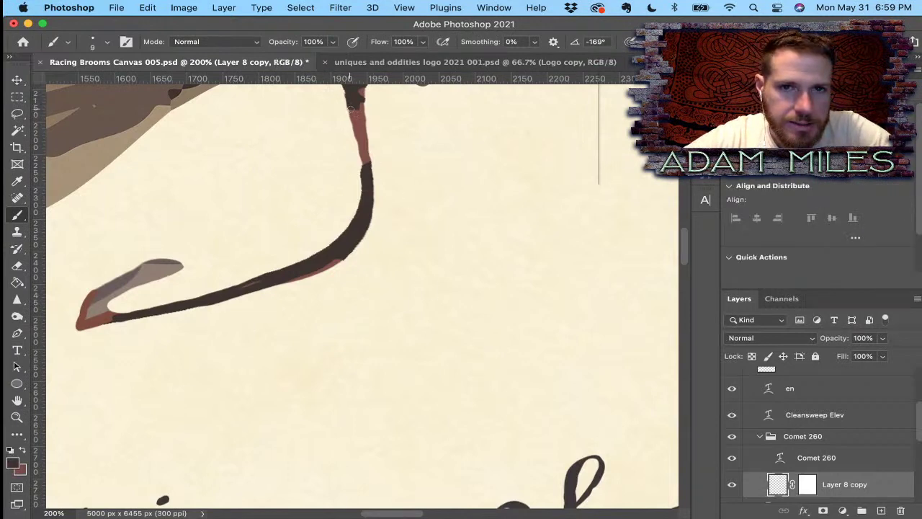
pyautogui.moveTo(351, 106); pyautogui.dragTo(361, 164)
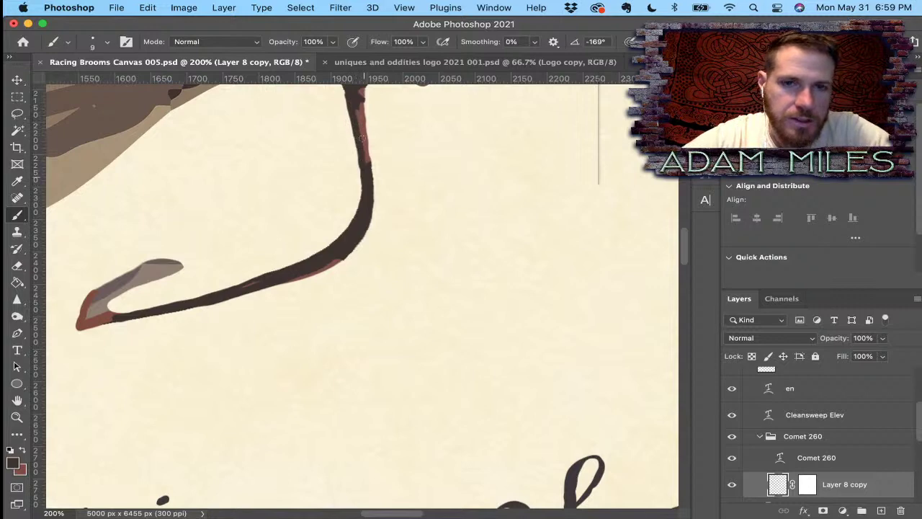
pyautogui.scroll(4, 362, 137)
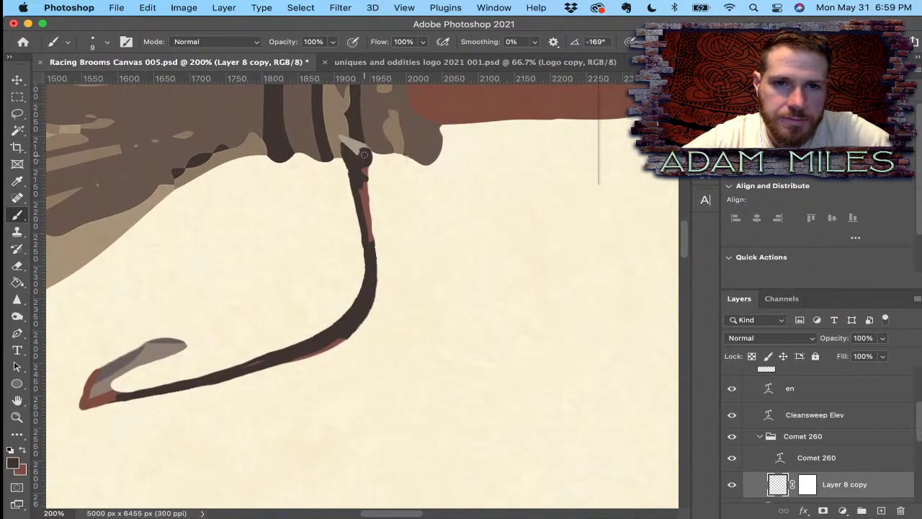
pyautogui.moveTo(362, 148)
pyautogui.mouseDown()
pyautogui.moveTo(345, 140)
pyautogui.moveTo(361, 151)
pyautogui.mouseUp()
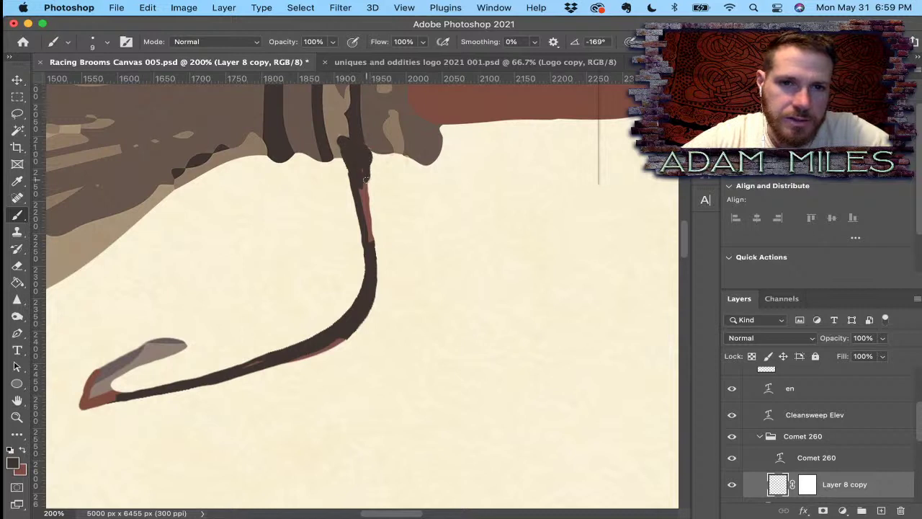
pyautogui.moveTo(366, 190)
pyautogui.mouseDown()
pyautogui.moveTo(371, 250)
pyautogui.moveTo(360, 169)
pyautogui.mouseUp()
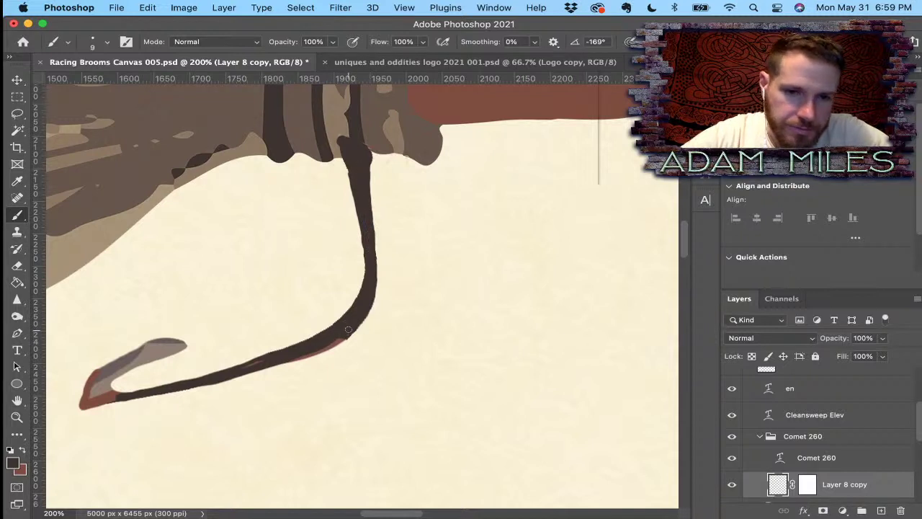
# - Cover the red along the stem's lower edge and around the hook's bend with dark brown
pyautogui.moveTo(345, 336)
pyautogui.mouseDown()
pyautogui.moveTo(159, 393)
pyautogui.moveTo(88, 404)
pyautogui.moveTo(87, 386)
pyautogui.mouseUp()
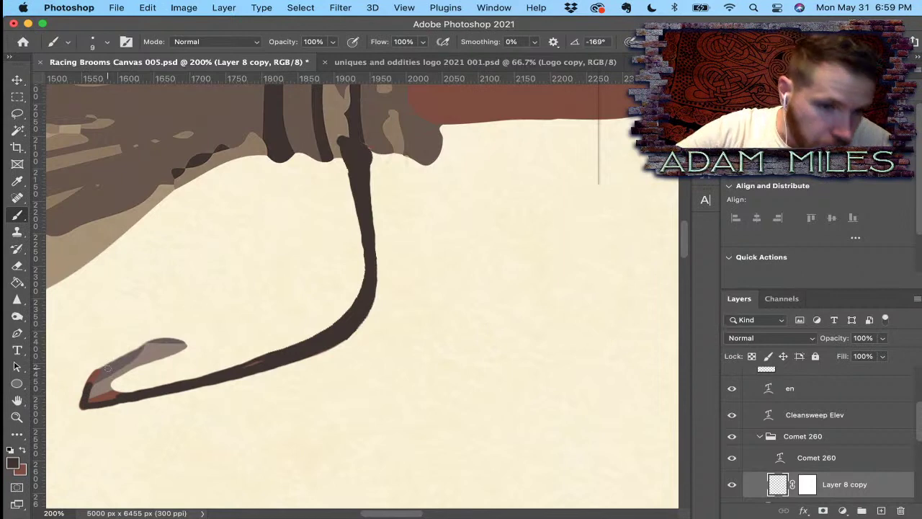
pyautogui.moveTo(108, 368)
pyautogui.mouseDown()
pyautogui.moveTo(92, 397)
pyautogui.moveTo(116, 398)
pyautogui.moveTo(105, 379)
pyautogui.moveTo(97, 398)
pyautogui.mouseUp()
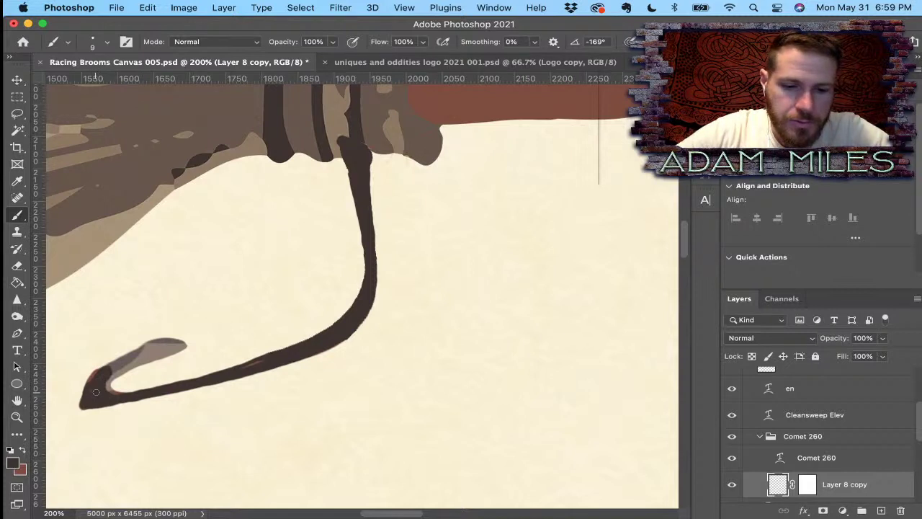
# - Outline and fill the hook's upturned tip with the reddish-brown colour, covering the remaining grey
pyautogui.press('x')
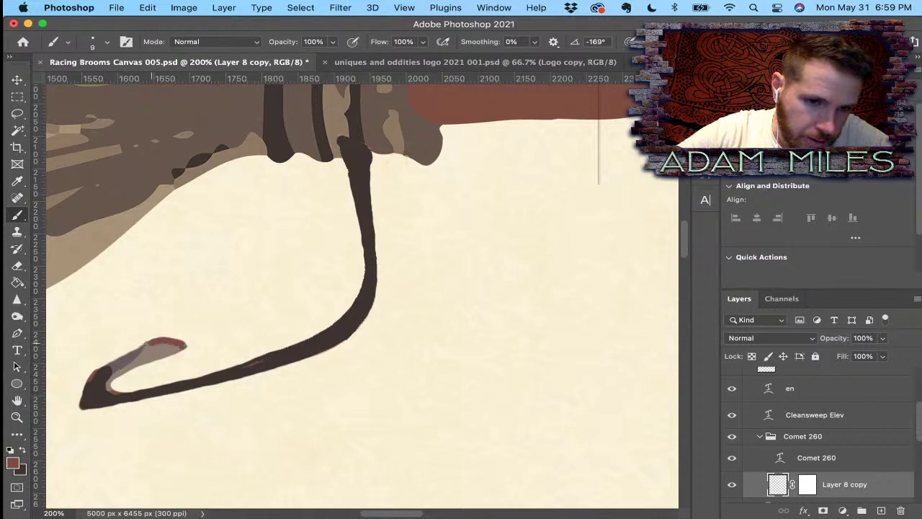
pyautogui.moveTo(149, 342)
pyautogui.mouseDown()
pyautogui.moveTo(103, 364)
pyautogui.moveTo(85, 397)
pyautogui.mouseUp()
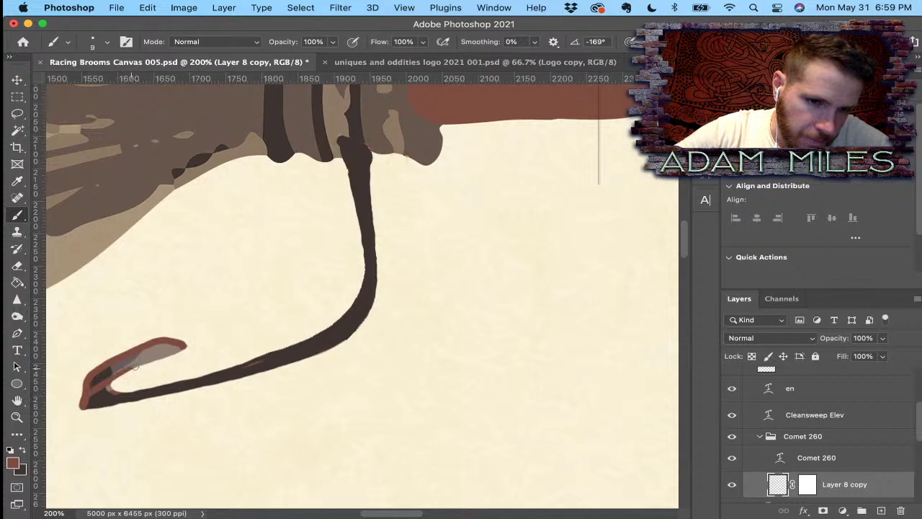
pyautogui.moveTo(135, 366)
pyautogui.mouseDown()
pyautogui.moveTo(180, 351)
pyautogui.moveTo(138, 351)
pyautogui.mouseUp()
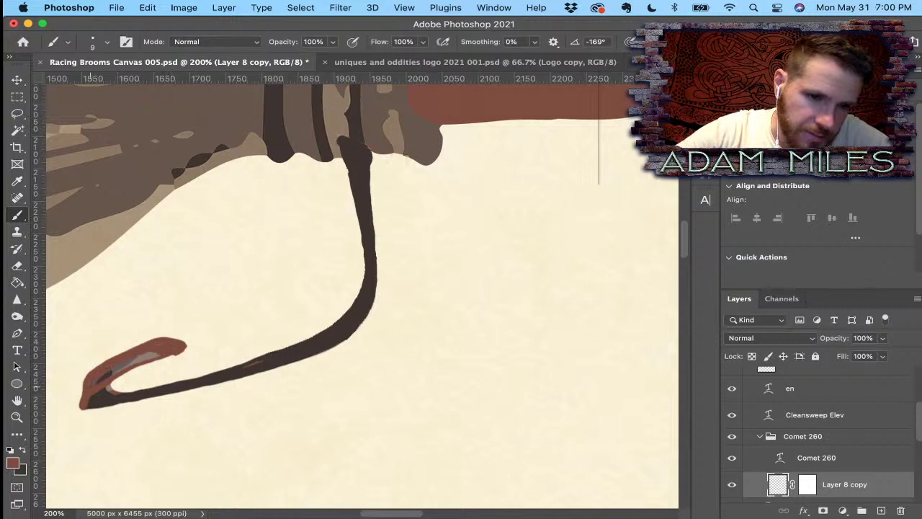
pyautogui.moveTo(98, 381)
pyautogui.mouseDown()
pyautogui.moveTo(155, 355)
pyautogui.moveTo(144, 358)
pyautogui.mouseUp()
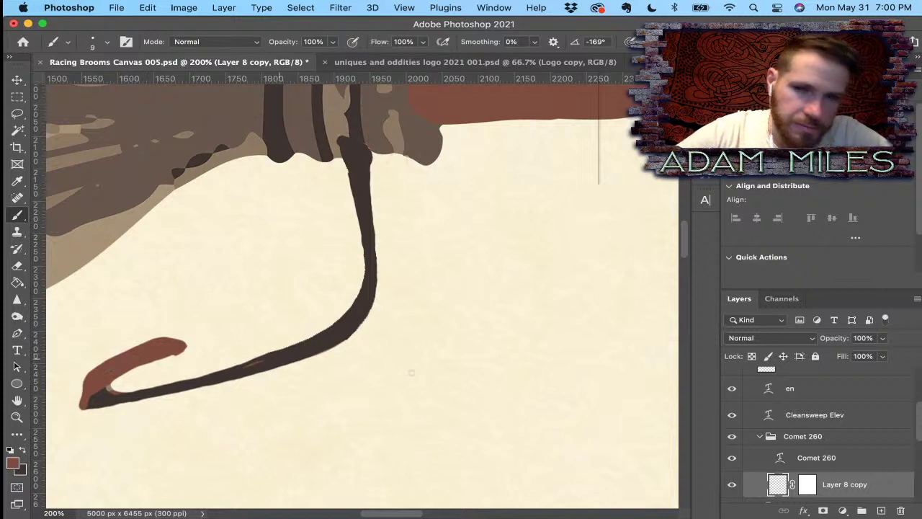
# - Trim the lower edge of the reddish-brown tip by painting black on the Layer 8 copy mask
pyautogui.click(807, 484)
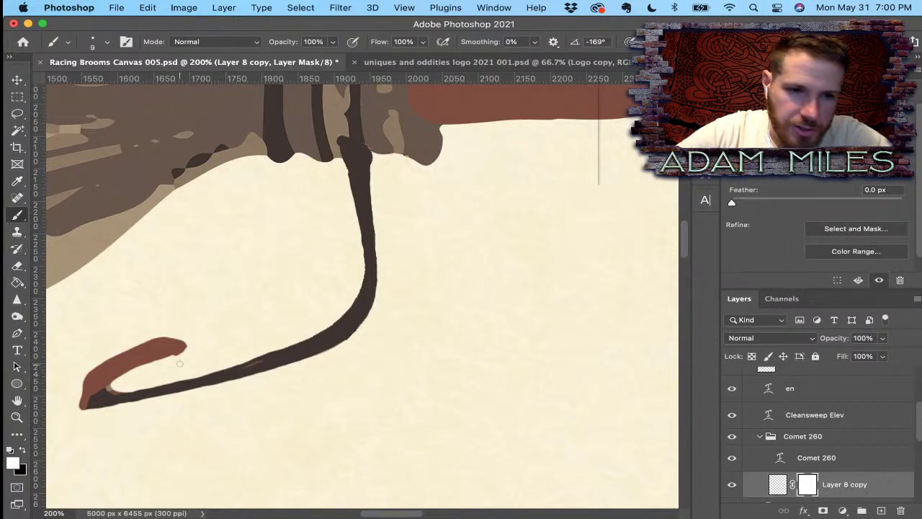
pyautogui.press('x')
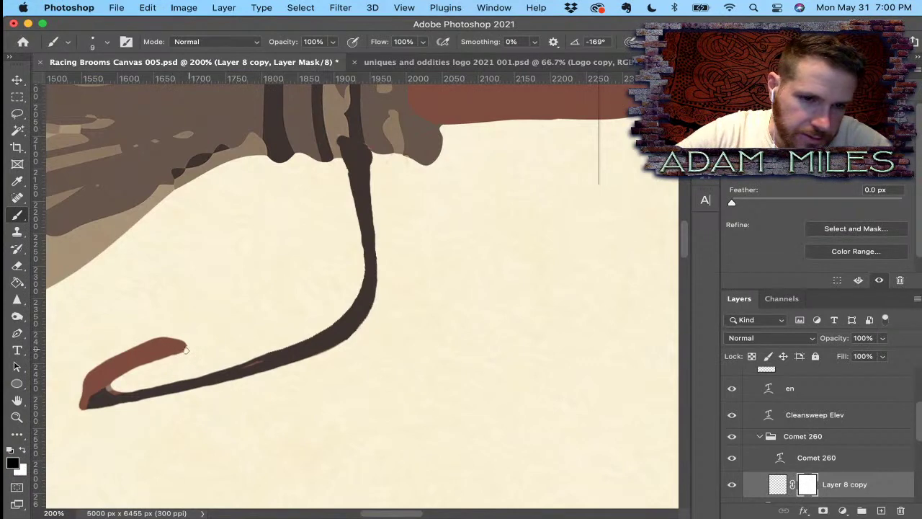
pyautogui.moveTo(185, 349); pyautogui.dragTo(151, 364)
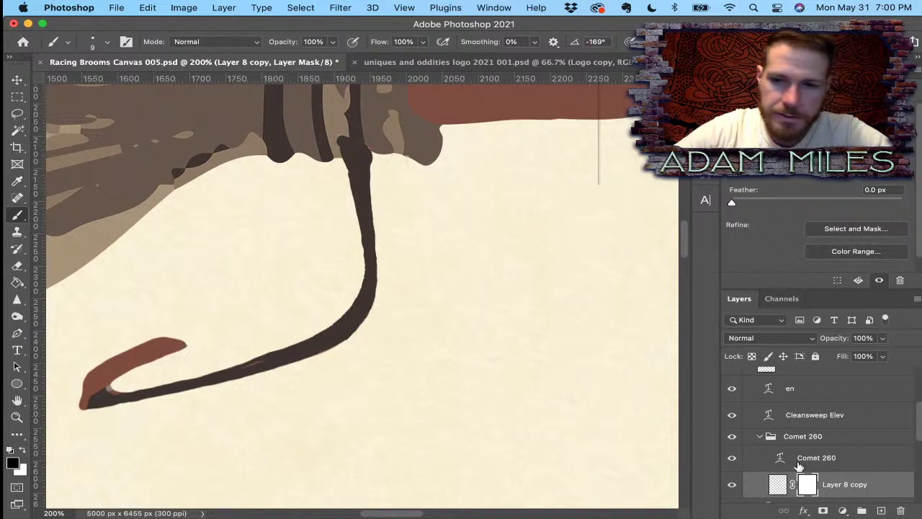
# - Return to the layer pixels, sample the dark brown and fill the inner corner of the hook's bend with it
pyautogui.click(781, 485)
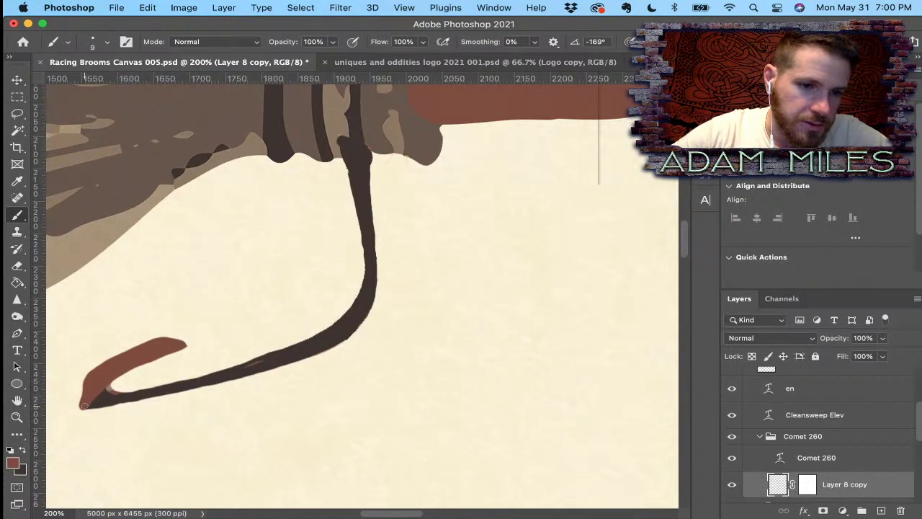
pyautogui.keyDown('alt'); pyautogui.click(107, 387); pyautogui.keyUp('alt')
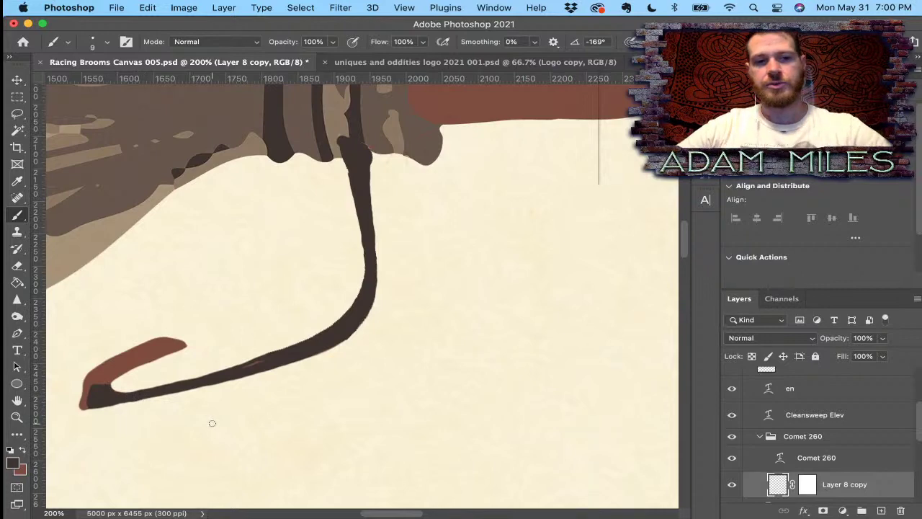
# - Examine how the repainted hook looks against the whole Comet 260 broom and the neighbouring brooms
pyautogui.click(20, 85)
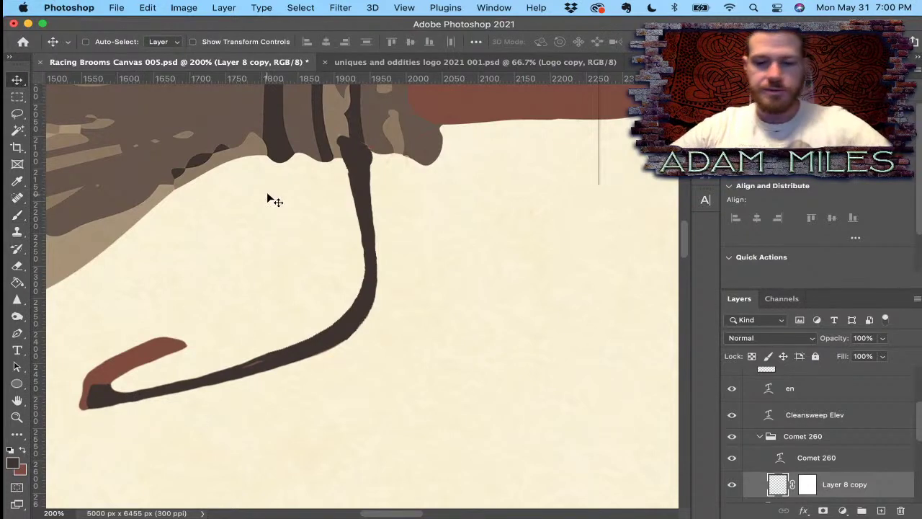
pyautogui.press('super+minus')
pyautogui.press('super+minus')
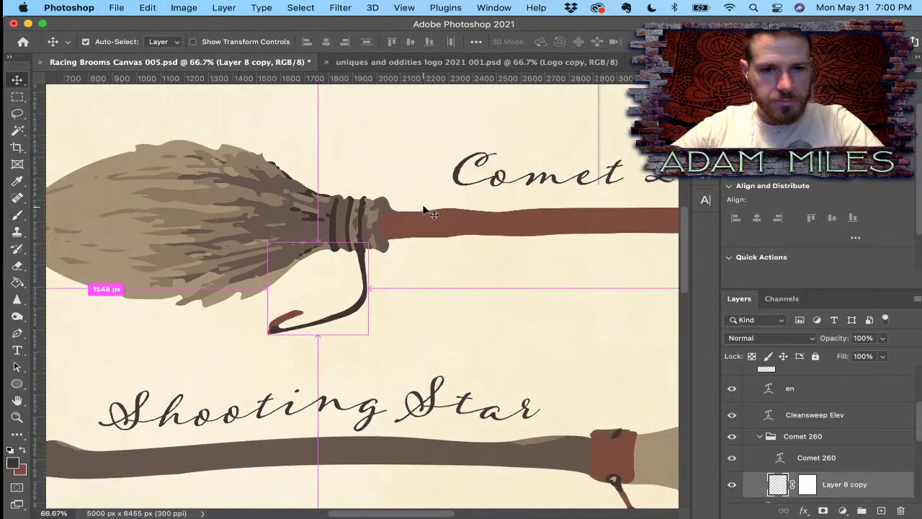
pyautogui.press('super+minus')
pyautogui.press('super+minus')
pyautogui.press('super+minus')
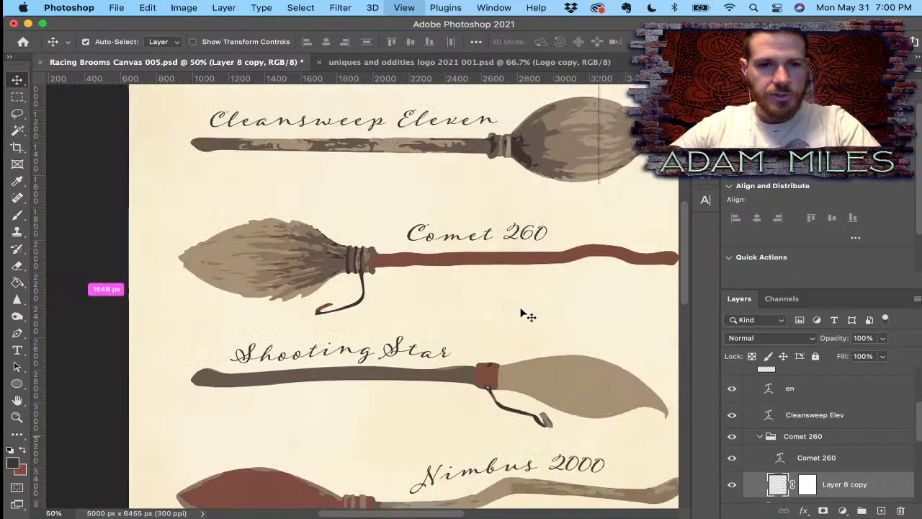
pyautogui.press('super+minus')
pyautogui.press('super+equal')
pyautogui.press('super+equal')
pyautogui.press('super+equal')
pyautogui.press('super+equal')
pyautogui.press('super+equal')
pyautogui.press('super+equal')
pyautogui.press('super+equal')
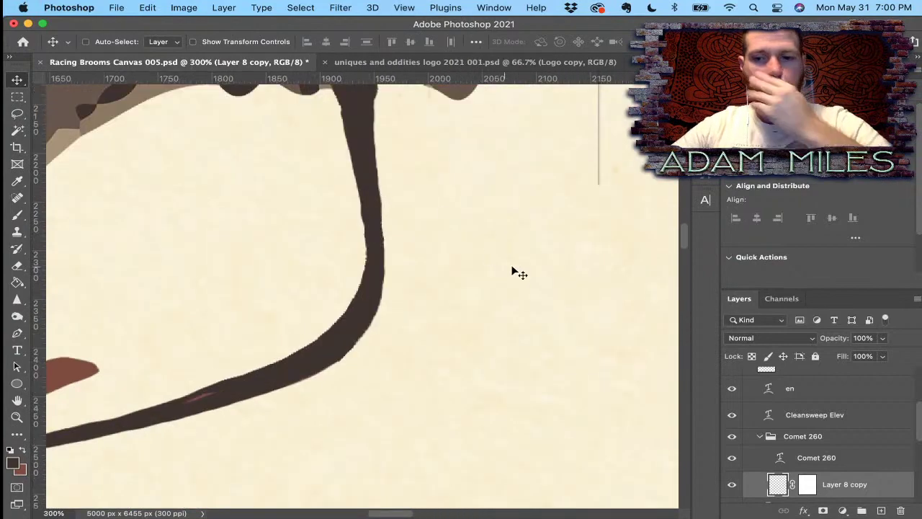
# - Move the hook slightly left so that its stem hangs from the middle dark band of the Comet 260 binding
pyautogui.scroll(4, 420, 250)
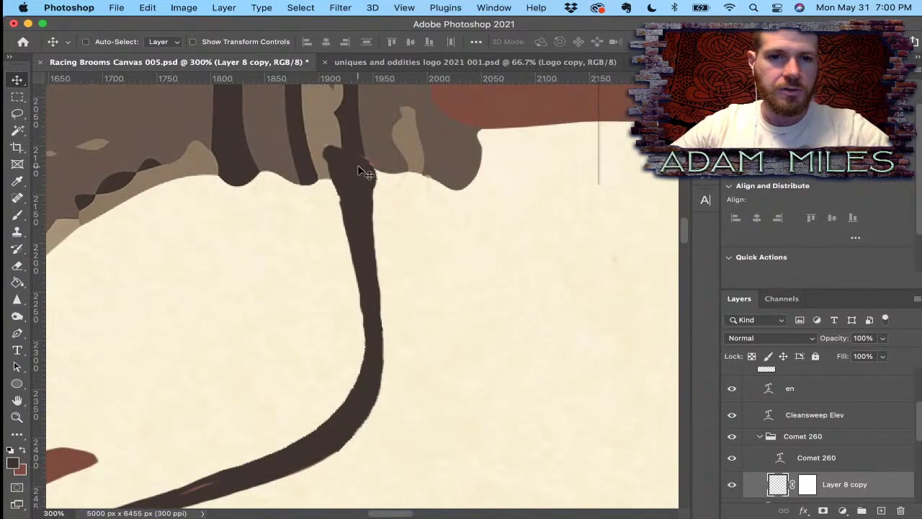
pyautogui.moveTo(348, 165); pyautogui.dragTo(307, 167)
pyautogui.moveTo(448, 239); pyautogui.dragTo(630, 218)
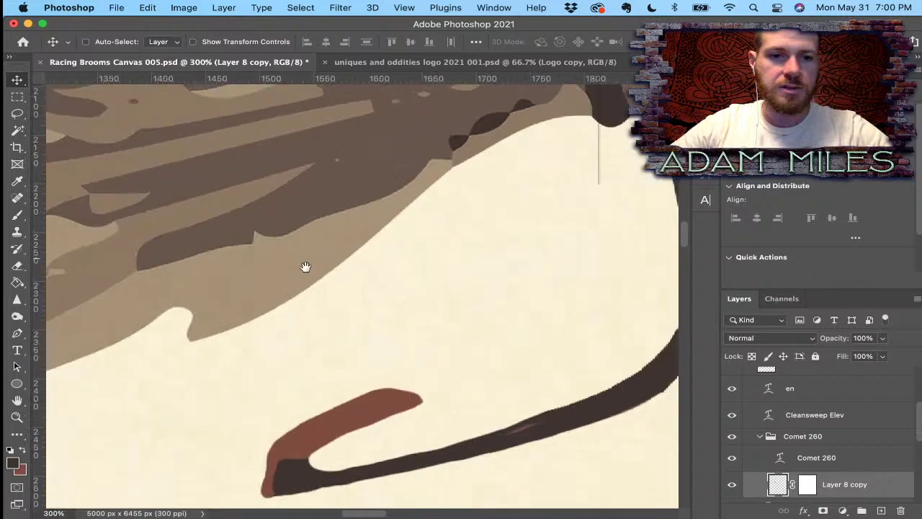
pyautogui.moveTo(306, 267); pyautogui.dragTo(169, 356)
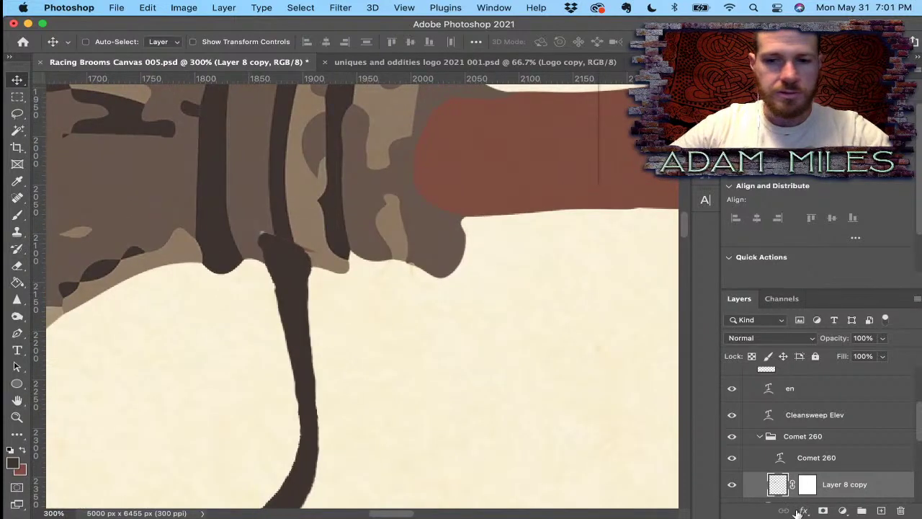
# - Paint black on the Layer 8 copy mask to hide the stem's top where it overlaps the binding
pyautogui.click(808, 486)
pyautogui.click(17, 214)
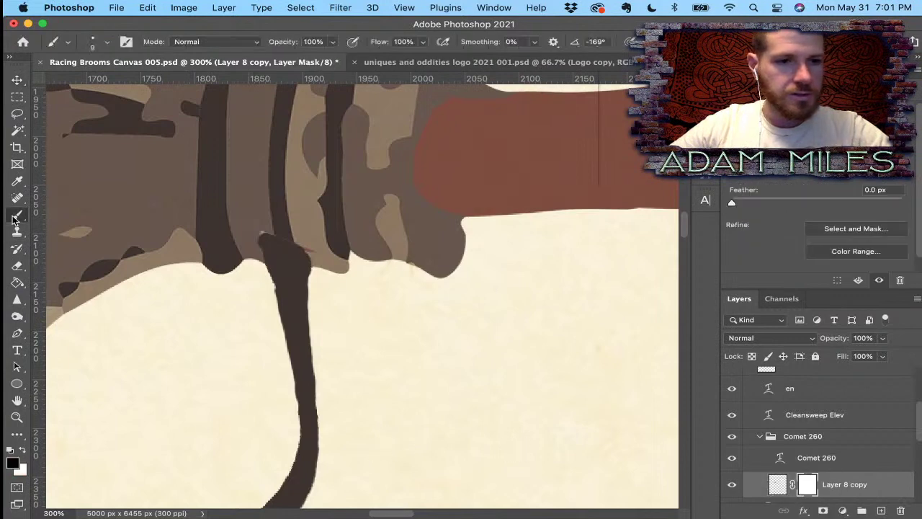
pyautogui.moveTo(270, 220)
pyautogui.mouseDown()
pyautogui.moveTo(269, 301)
pyautogui.moveTo(258, 224)
pyautogui.moveTo(263, 266)
pyautogui.moveTo(297, 227)
pyautogui.moveTo(310, 277)
pyautogui.moveTo(310, 245)
pyautogui.moveTo(313, 269)
pyautogui.mouseUp()
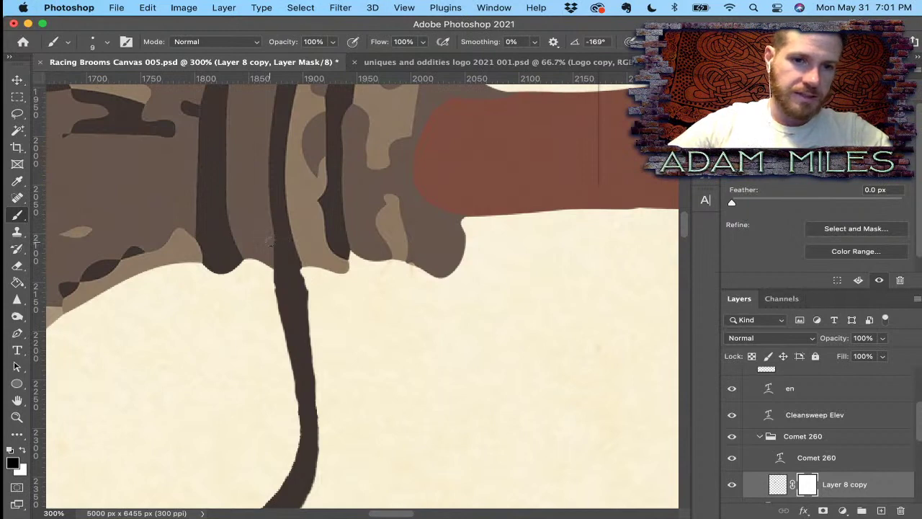
pyautogui.moveTo(271, 266); pyautogui.dragTo(271, 302)
# - Slim and smooth both edges of the upper stem just below the binding by painting on the Layer 8 copy mask
pyautogui.press('x')
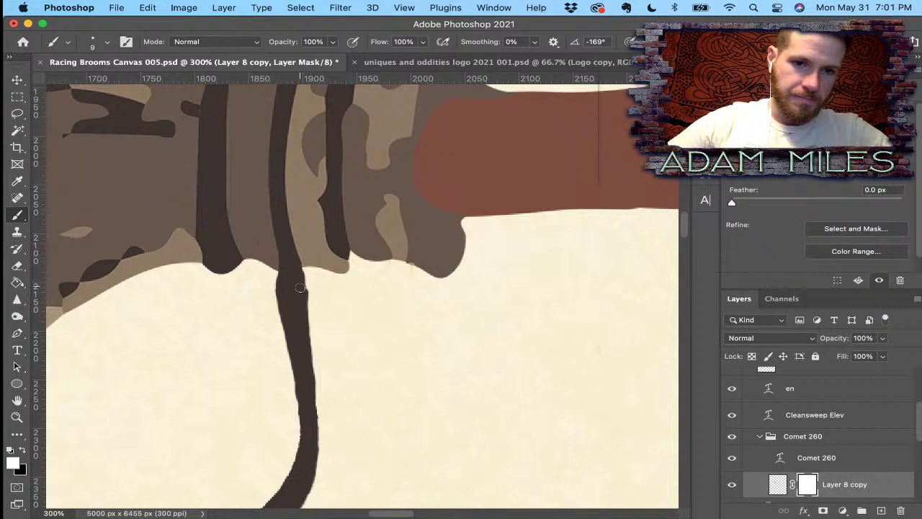
pyautogui.press('x')
pyautogui.moveTo(274, 253); pyautogui.dragTo(272, 354)
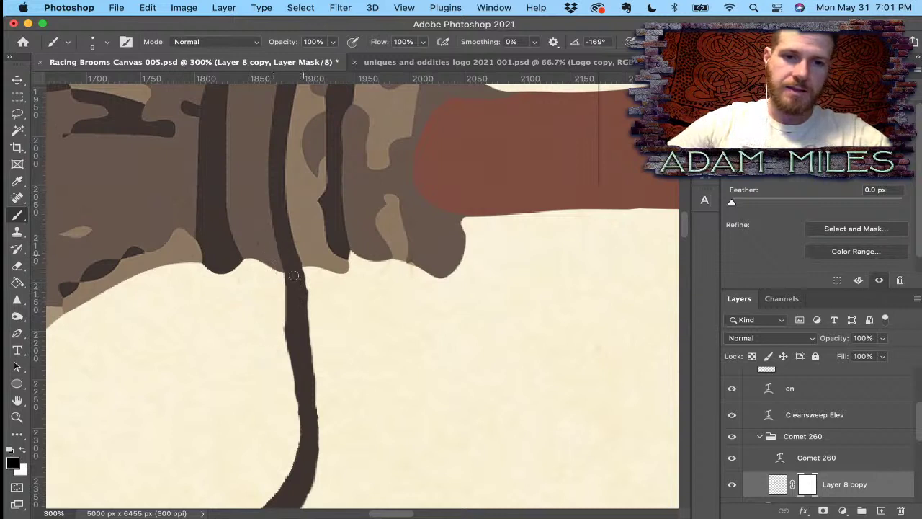
pyautogui.press('x')
pyautogui.moveTo(303, 256)
pyautogui.mouseDown()
pyautogui.moveTo(307, 278)
pyautogui.moveTo(306, 244)
pyautogui.moveTo(317, 361)
pyautogui.mouseUp()
pyautogui.press('x')
pyautogui.press('x')
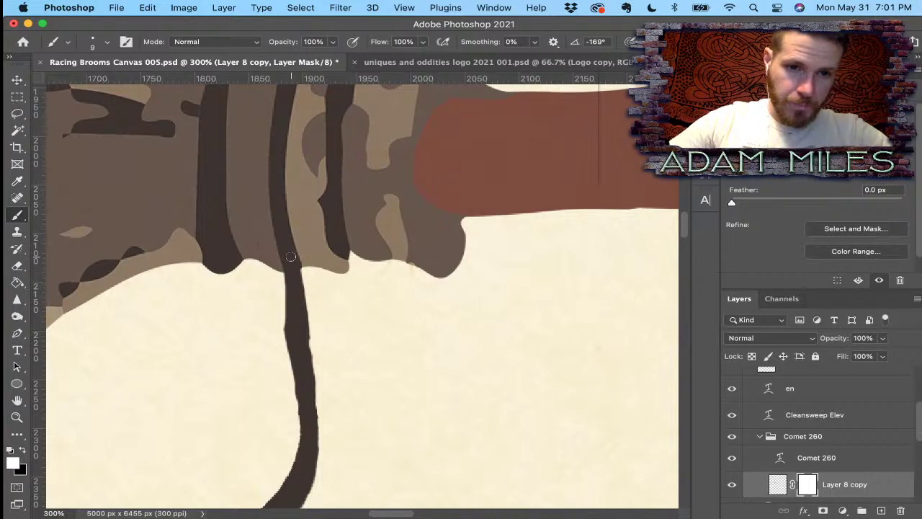
pyautogui.moveTo(295, 265)
pyautogui.mouseDown()
pyautogui.moveTo(291, 323)
pyautogui.moveTo(276, 299)
pyautogui.moveTo(282, 407)
pyautogui.mouseUp()
pyautogui.press('x')
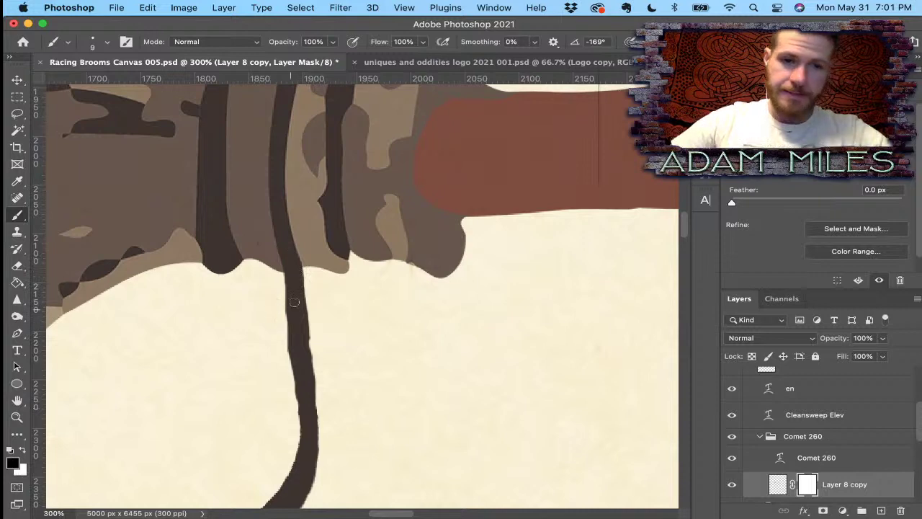
# - Review the masked hook in the full poster and compare it with the hooks on the lower brooms
pyautogui.press('super+minus')
pyautogui.press('super+minus')
pyautogui.press('super+minus')
pyautogui.press('super+minus')
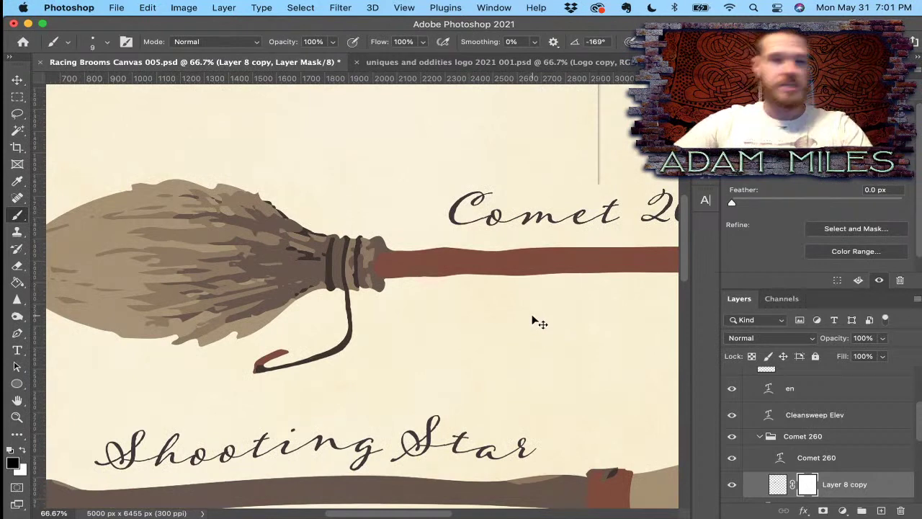
pyautogui.press('super+0')
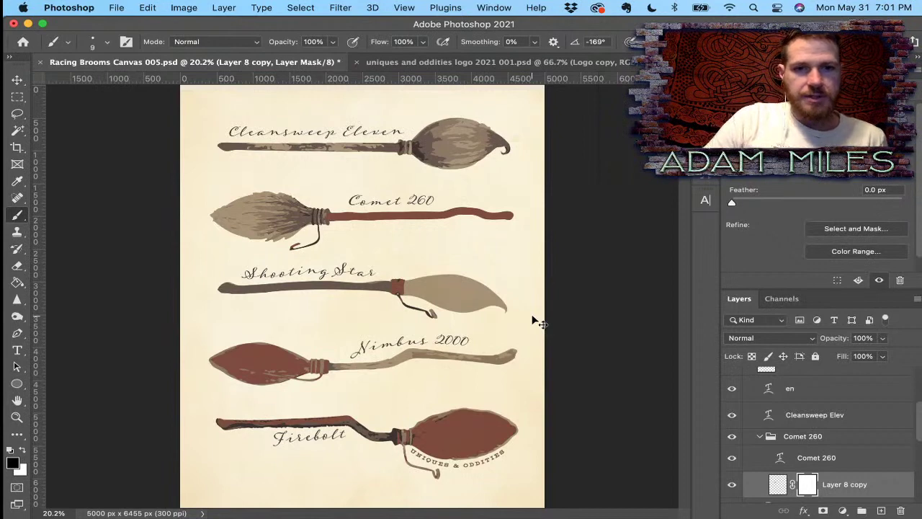
pyautogui.press('super+plus')
pyautogui.press('super+plus')
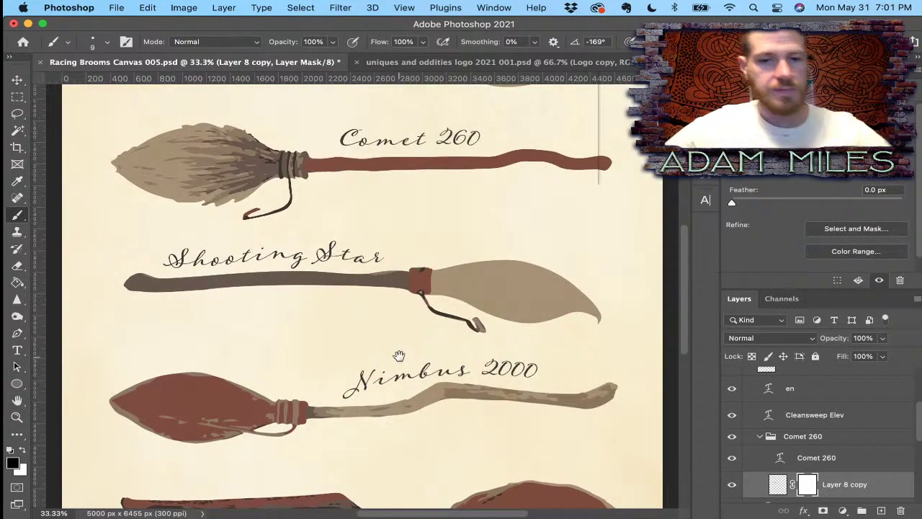
pyautogui.scroll(-6, 216, 180)
pyautogui.hscroll(2, 216, 180)
# - Switch to the Lasso tool and collapse the Comet 260 layer group
pyautogui.click(17, 114)
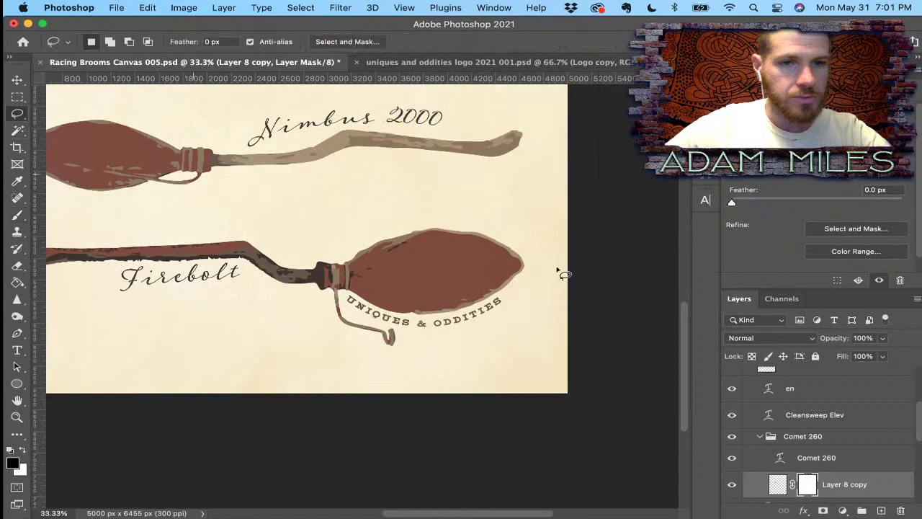
pyautogui.scroll(-4, 770, 380)
pyautogui.scroll(2, 775, 397)
pyautogui.scroll(1, 778, 403)
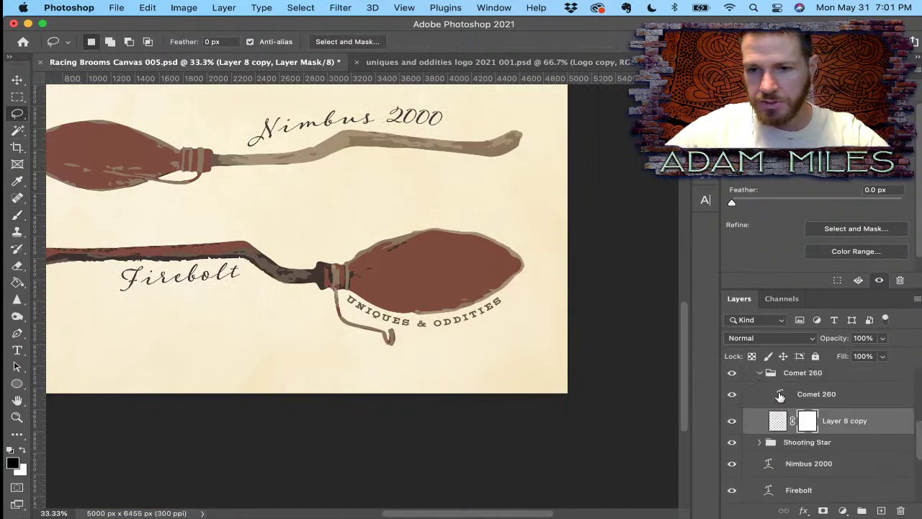
pyautogui.scroll(1, 781, 407)
pyautogui.moveTo(329, 173); pyautogui.dragTo(406, 384)
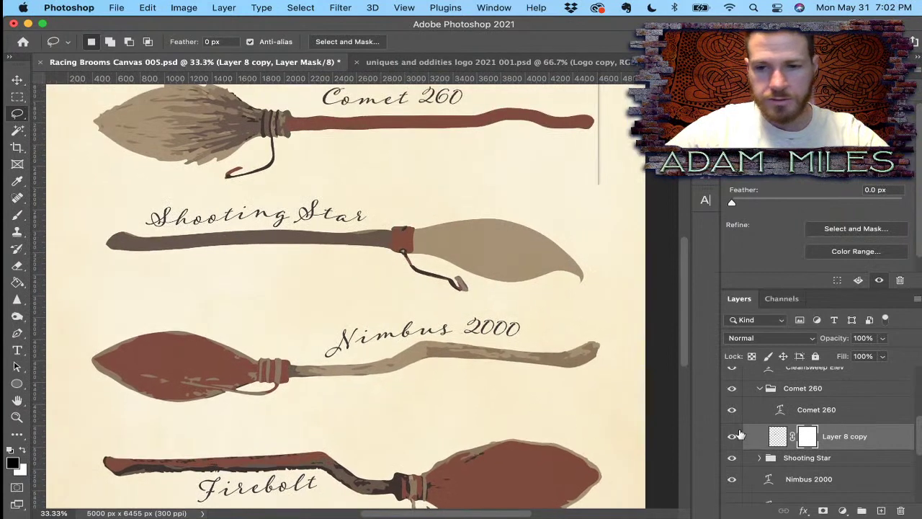
pyautogui.click(759, 389)
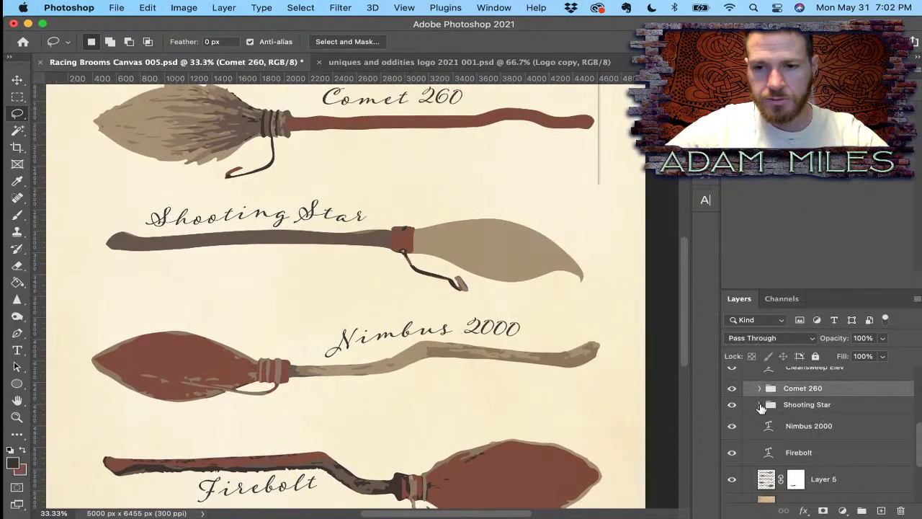
pyautogui.click(760, 405)
pyautogui.click(759, 404)
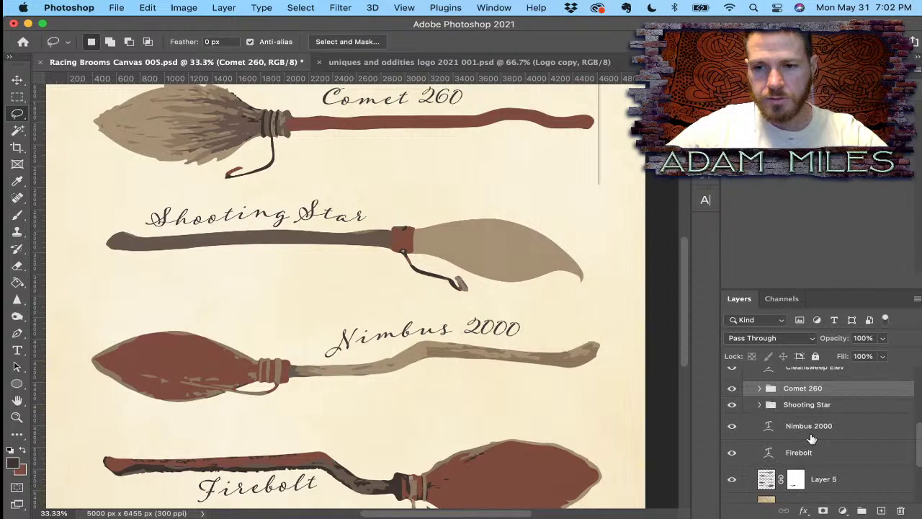
# - Lasso the hook beneath the Firebolt broom on Layer 5 and copy and paste it onto a new layer
pyautogui.scroll(-2, 812, 438)
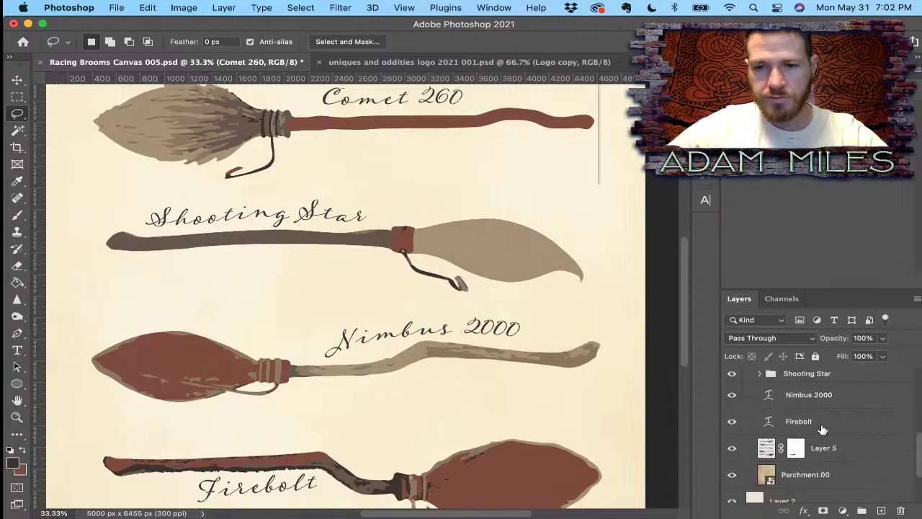
pyautogui.scroll(-3, 545, 391)
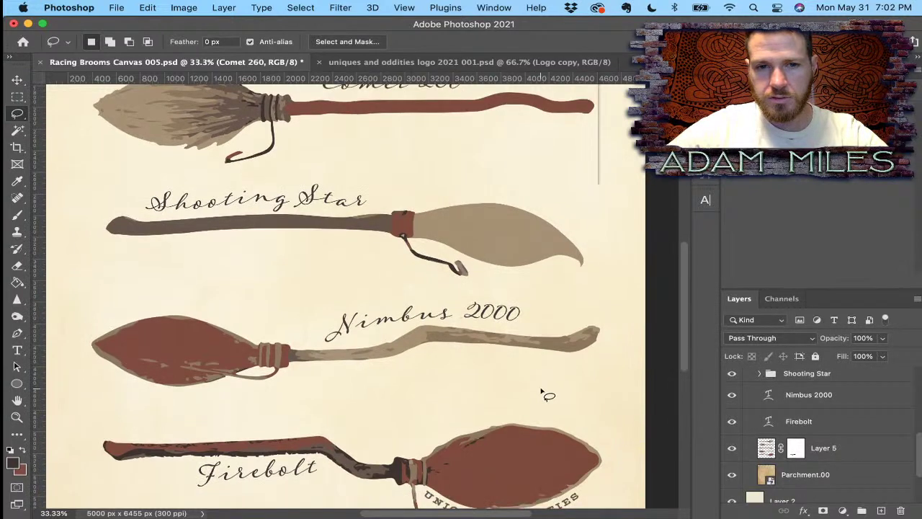
pyautogui.scroll(-1, 546, 393)
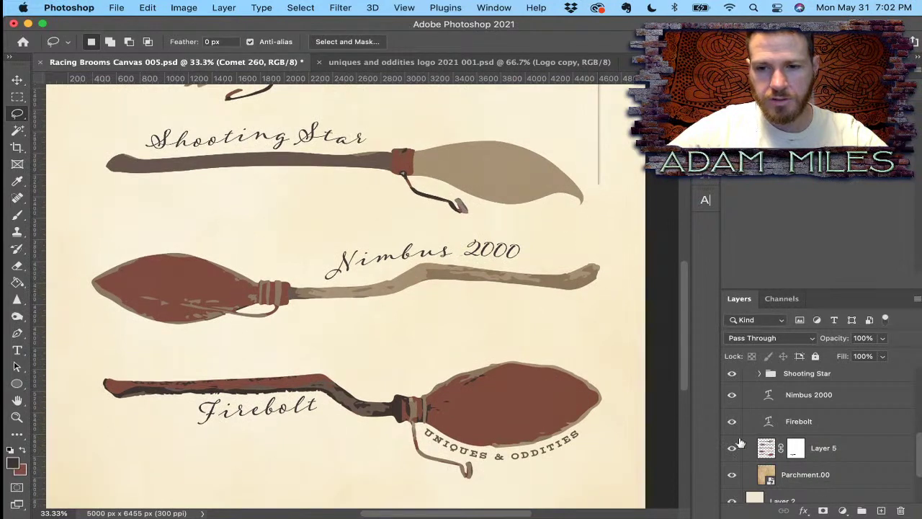
pyautogui.click(768, 451)
pyautogui.moveTo(411, 432)
pyautogui.mouseDown()
pyautogui.moveTo(479, 474)
pyautogui.moveTo(417, 493)
pyautogui.moveTo(383, 459)
pyautogui.mouseUp()
pyautogui.press('super+c')
pyautogui.press('super+v')
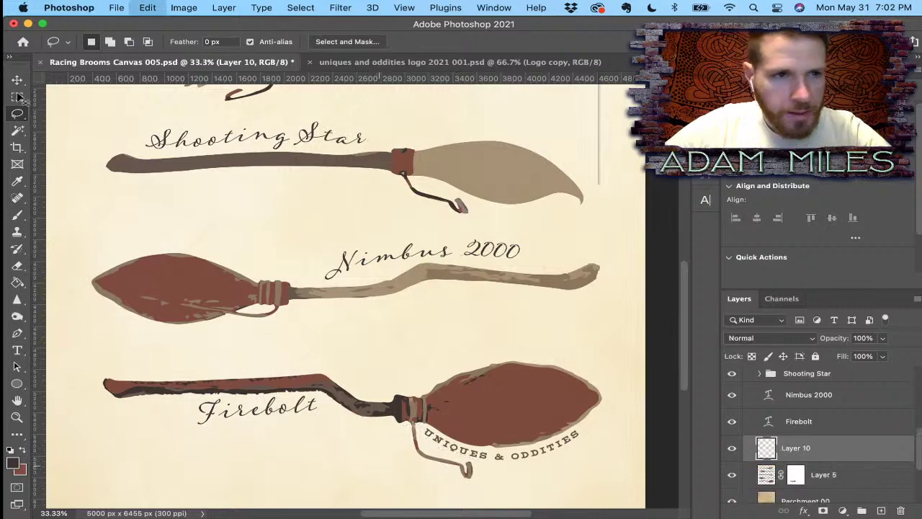
# - Move the pasted hook up to the Cleansweep Eleven so that it hangs from that broom's binding
pyautogui.moveTo(477, 402); pyautogui.dragTo(459, 408)
pyautogui.press('v')
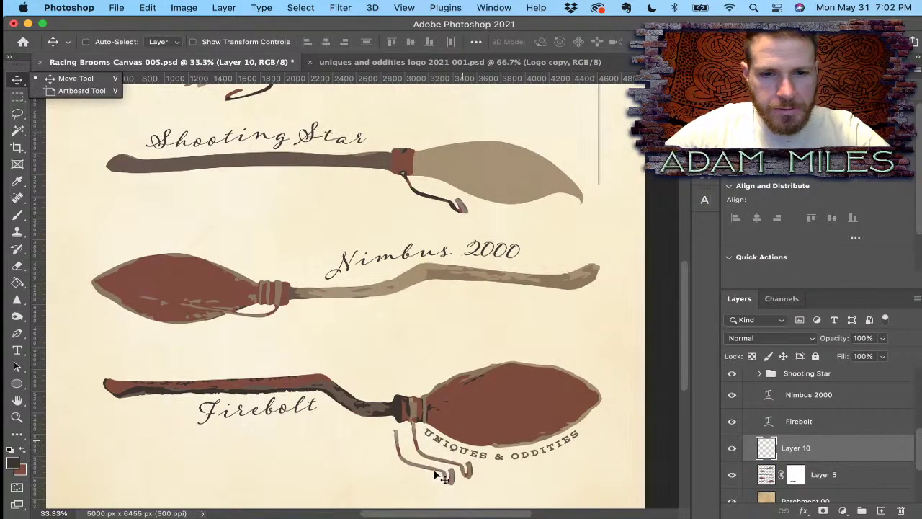
pyautogui.moveTo(445, 479); pyautogui.dragTo(414, 108)
pyautogui.scroll(10, 418, 346)
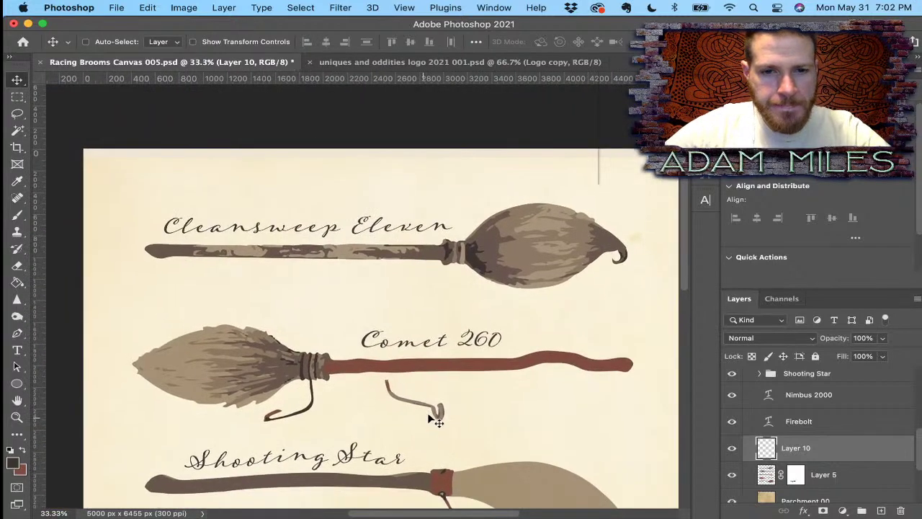
pyautogui.moveTo(430, 412); pyautogui.dragTo(503, 315)
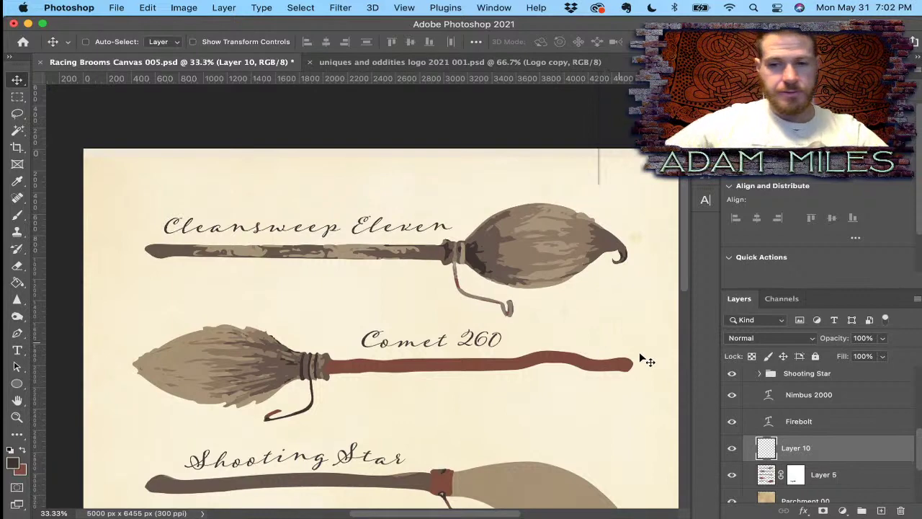
pyautogui.rightClick(861, 452)
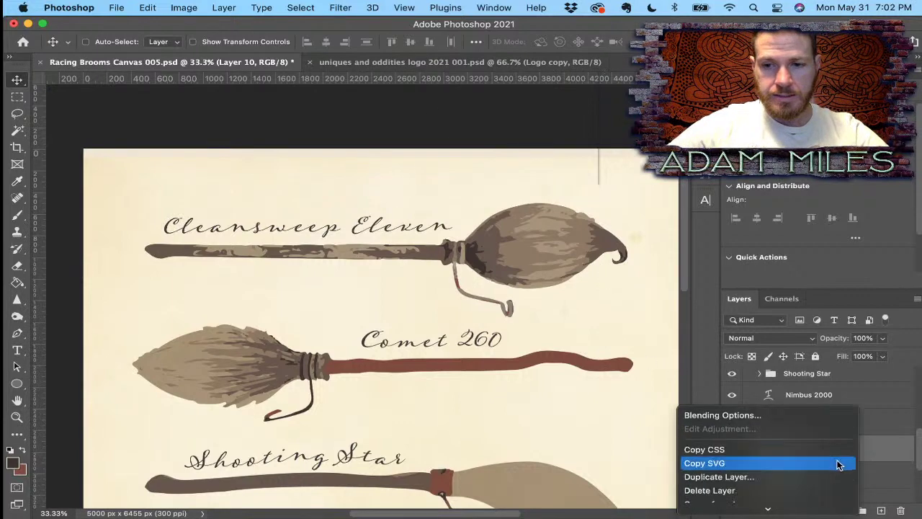
pyautogui.scroll(-10, 829, 461)
pyautogui.press('Escape')
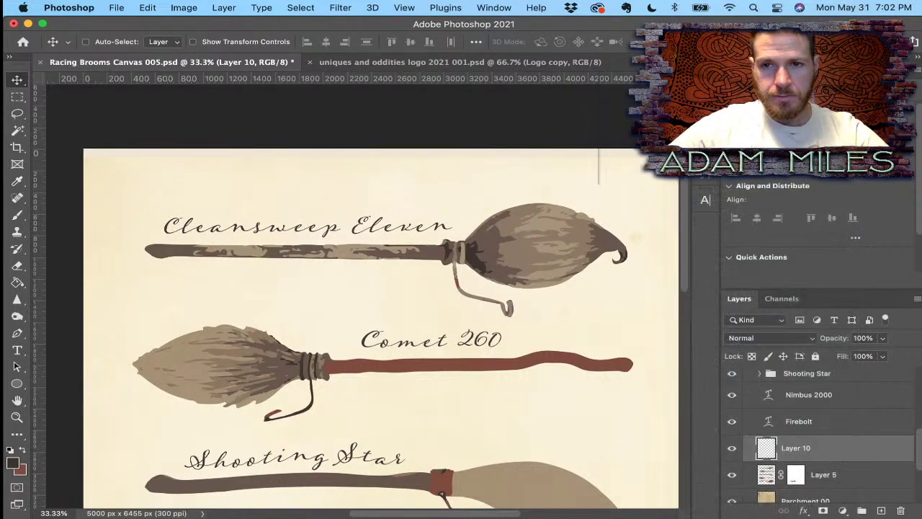
pyautogui.press('super+z')
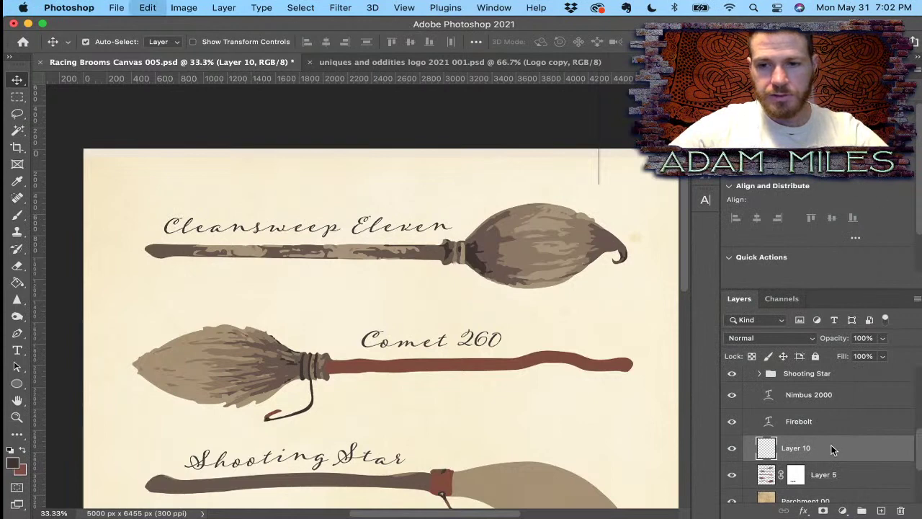
# - Convert the pasted hook on Layer 10 to a smart object
pyautogui.rightClick(832, 444)
pyautogui.scroll(-10, 746, 464)
pyautogui.scroll(-5, 746, 464)
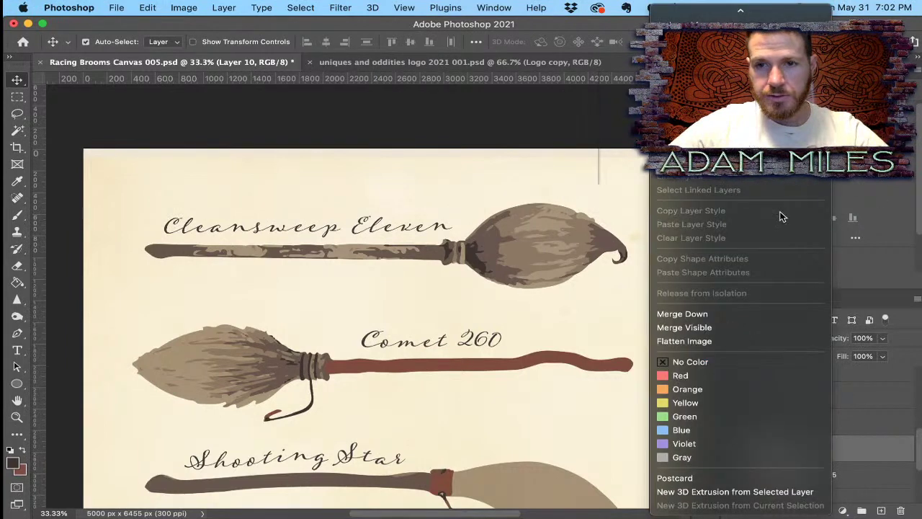
pyautogui.press('Escape')
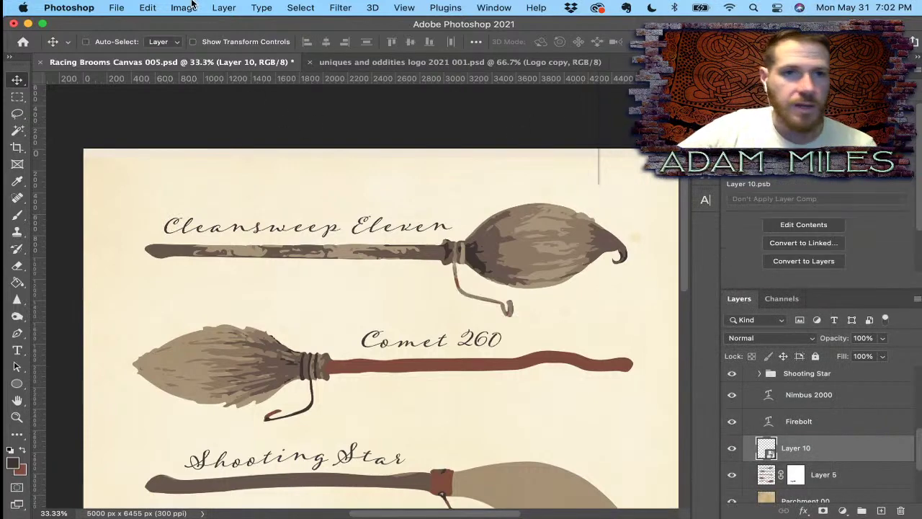
# - Warp the Layer 10 hook so its shaft curves in and its tip tucks closer beneath the Cleansweep Eleven's bristles
pyautogui.click(406, 226)
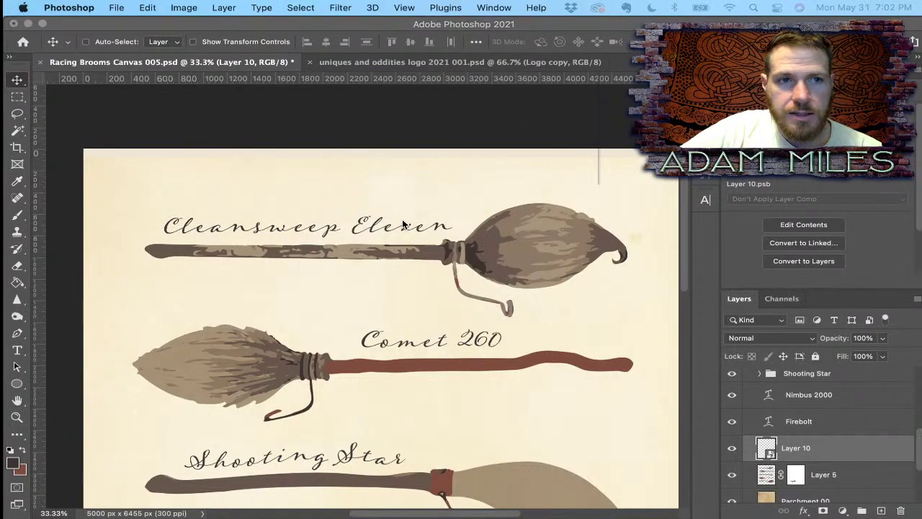
pyautogui.click(184, 7)
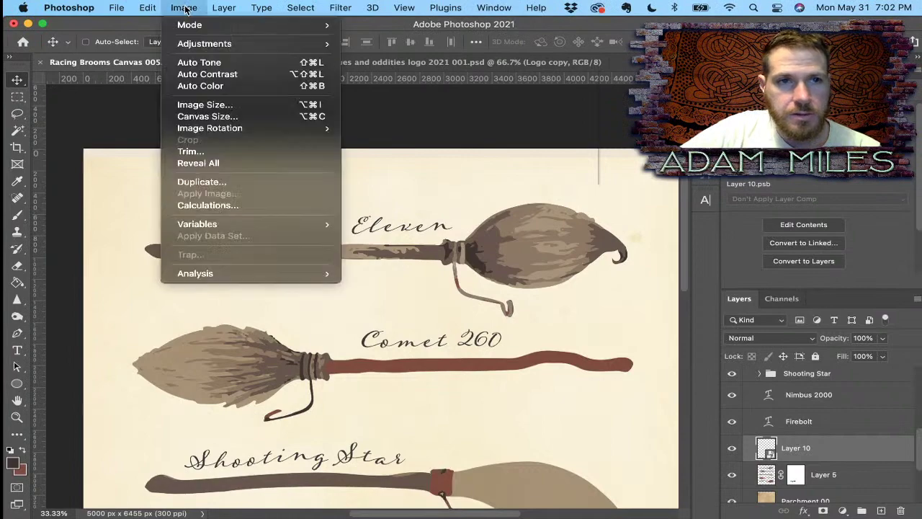
pyautogui.moveTo(147, 7)
pyautogui.moveTo(233, 294)
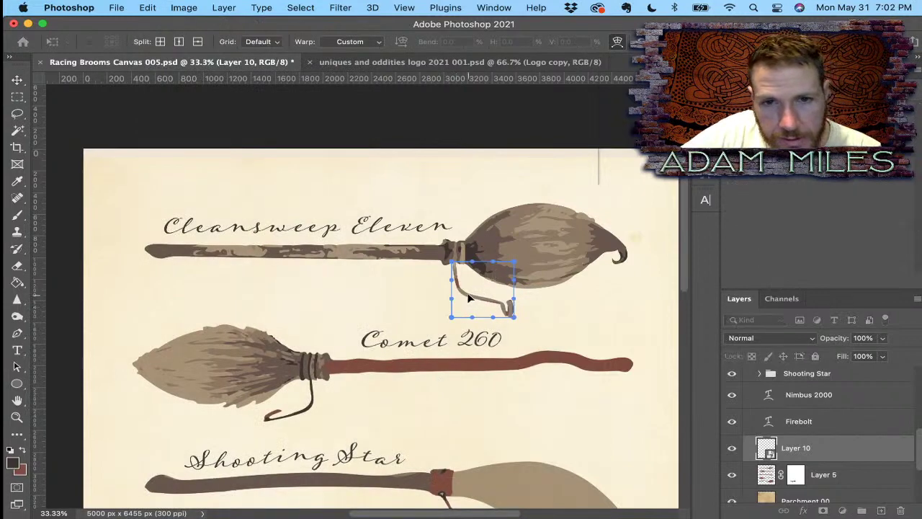
pyautogui.moveTo(468, 294); pyautogui.dragTo(477, 295)
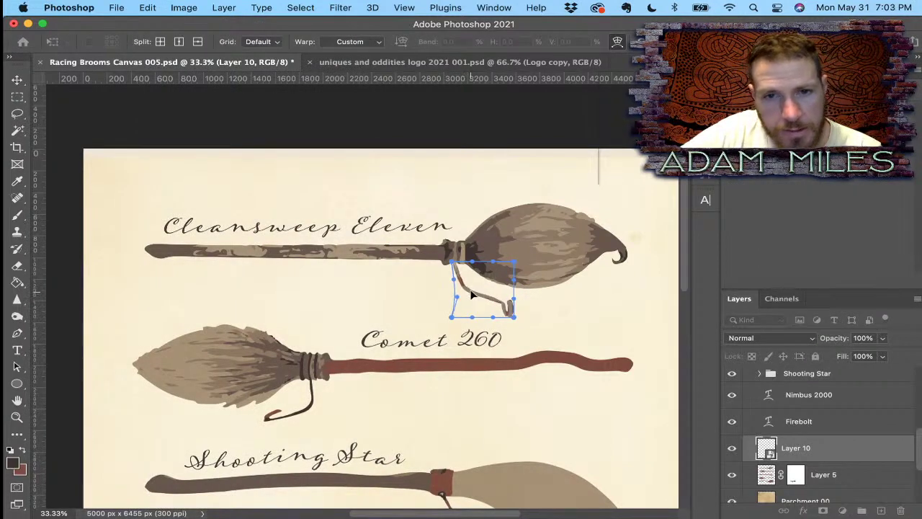
pyautogui.moveTo(518, 328); pyautogui.dragTo(449, 295)
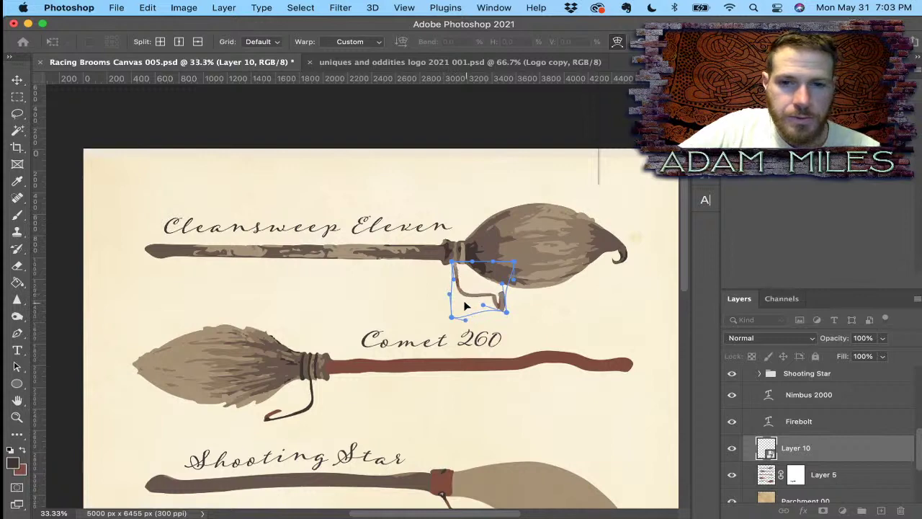
pyautogui.moveTo(466, 307); pyautogui.dragTo(464, 307)
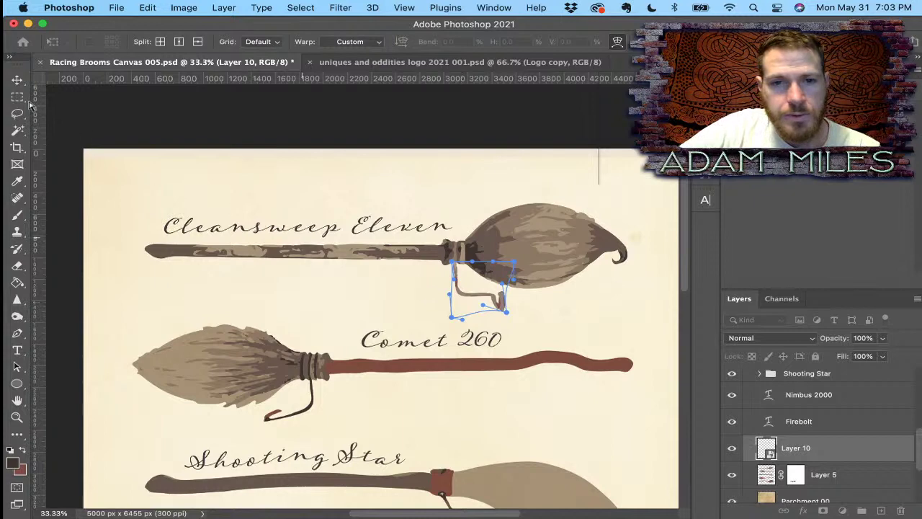
pyautogui.click(16, 80)
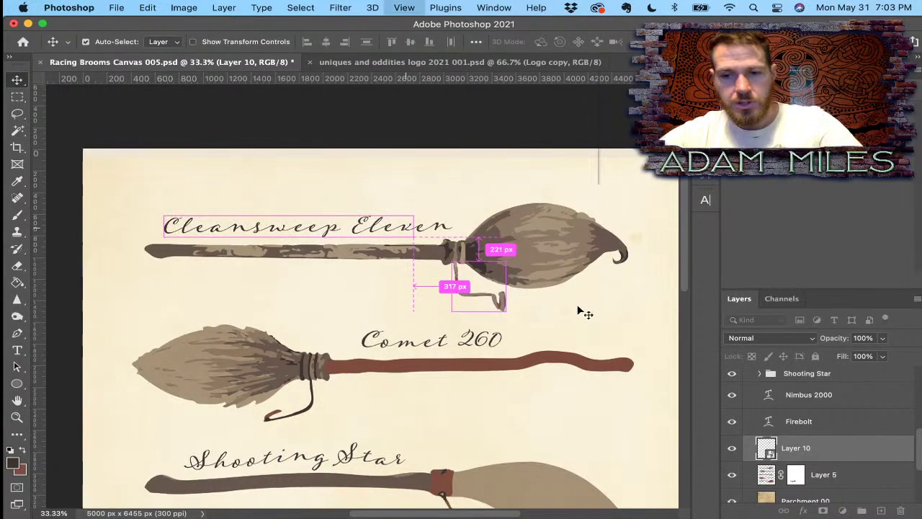
# - Rasterize the warped hook on Layer 10
pyautogui.press('super+equal')
pyautogui.press('super+equal')
pyautogui.press('super+equal')
pyautogui.rightClick(830, 452)
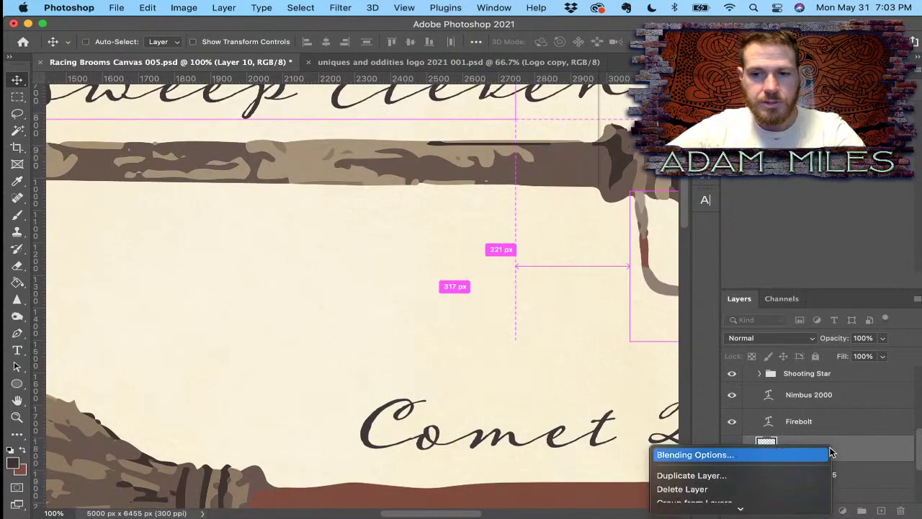
pyautogui.press('Escape')
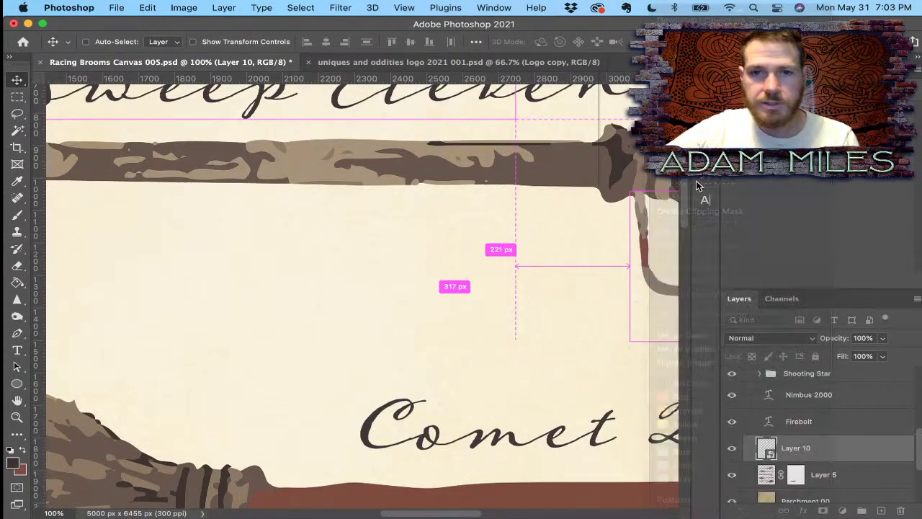
# - Sample the brown of the Cleansweep Eleven's binding and brush it over the hook's upper end at size 9
pyautogui.click(17, 215)
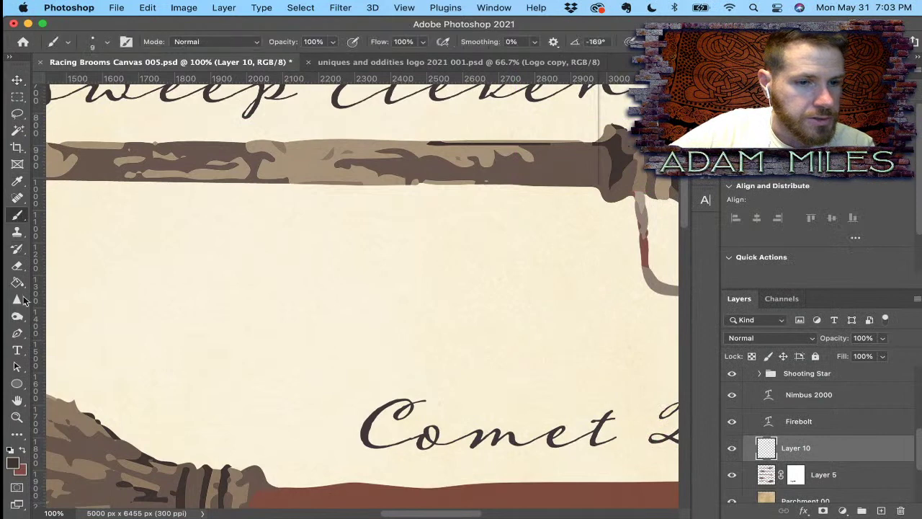
pyautogui.click(17, 181)
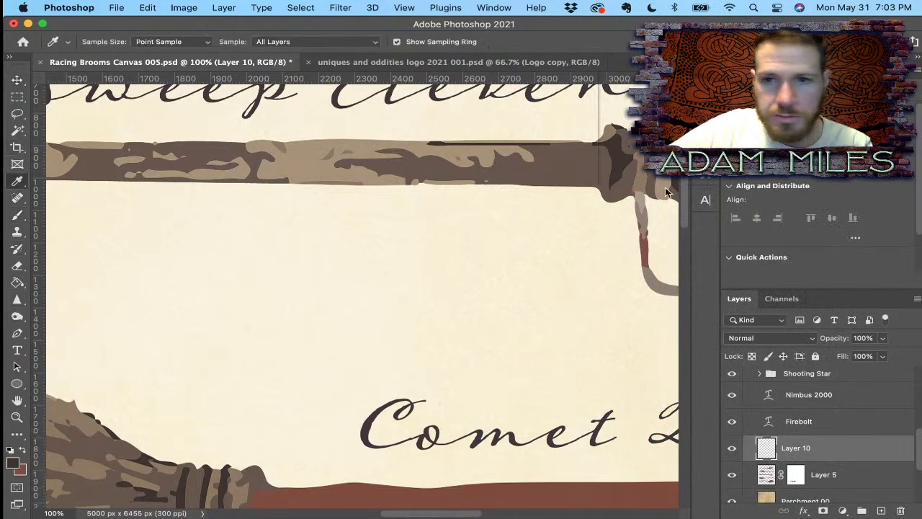
pyautogui.click(645, 181)
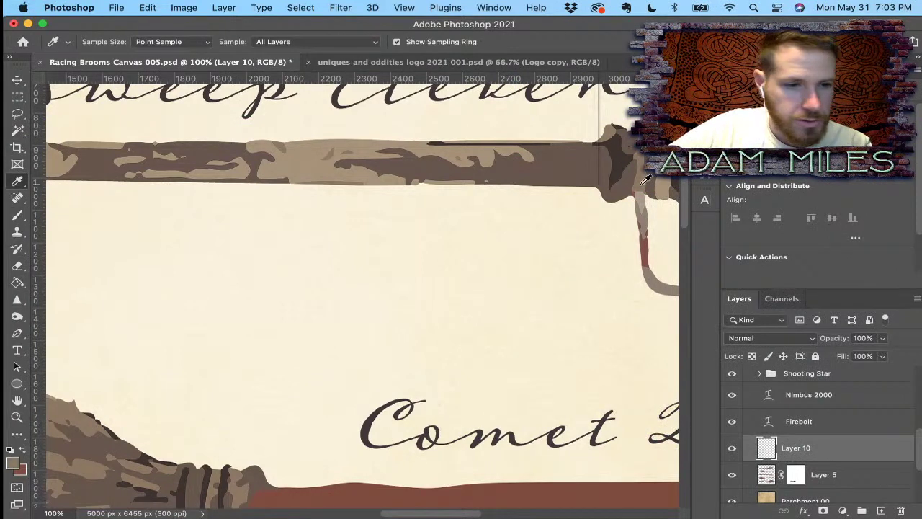
pyautogui.click(17, 215)
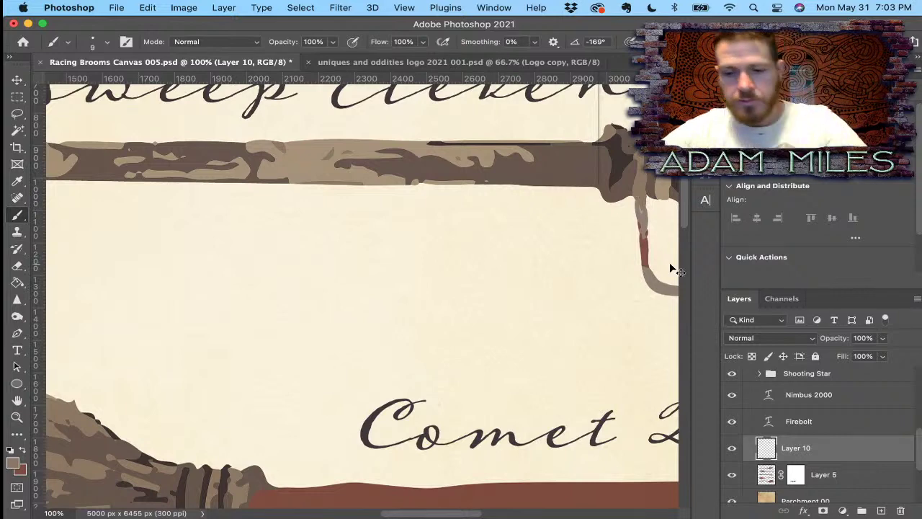
pyautogui.press('super+plus')
pyautogui.press('super+plus')
pyautogui.press('super+plus')
pyautogui.press('super+plus')
pyautogui.moveTo(350, 356)
pyautogui.mouseDown()
pyautogui.moveTo(428, 302)
pyautogui.moveTo(281, 313)
pyautogui.moveTo(433, 303)
pyautogui.moveTo(480, 190)
pyautogui.moveTo(400, 267)
pyautogui.mouseUp()
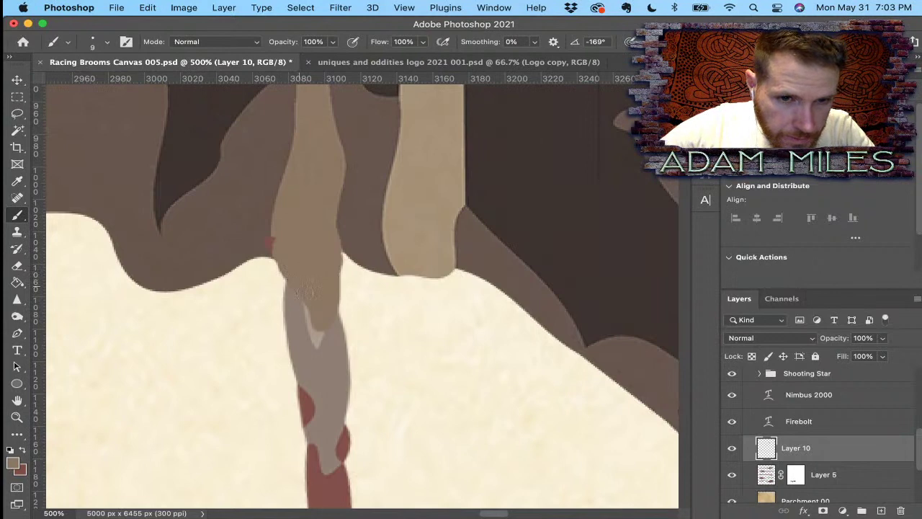
# - Add a new layer above Layer 10 and extend the brown strand to a tapered point over the hook's light patch
pyautogui.click(732, 448)
pyautogui.click(732, 448)
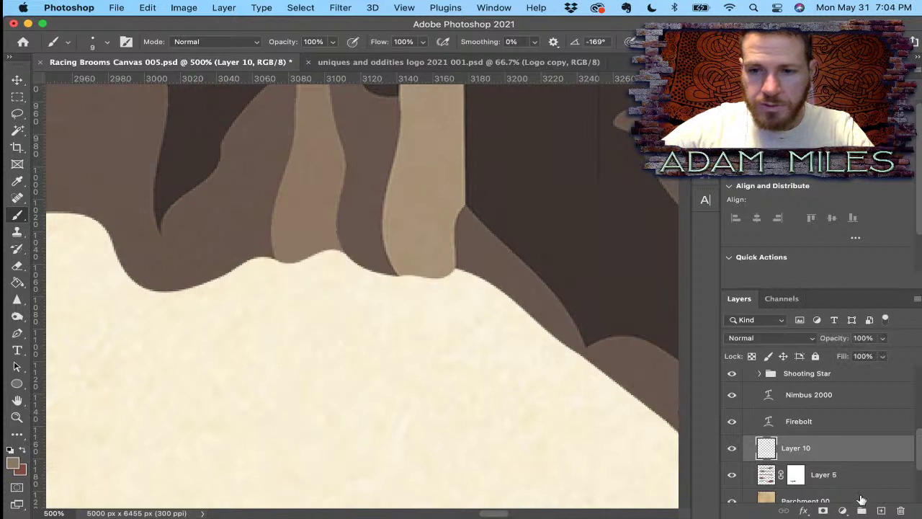
pyautogui.click(880, 511)
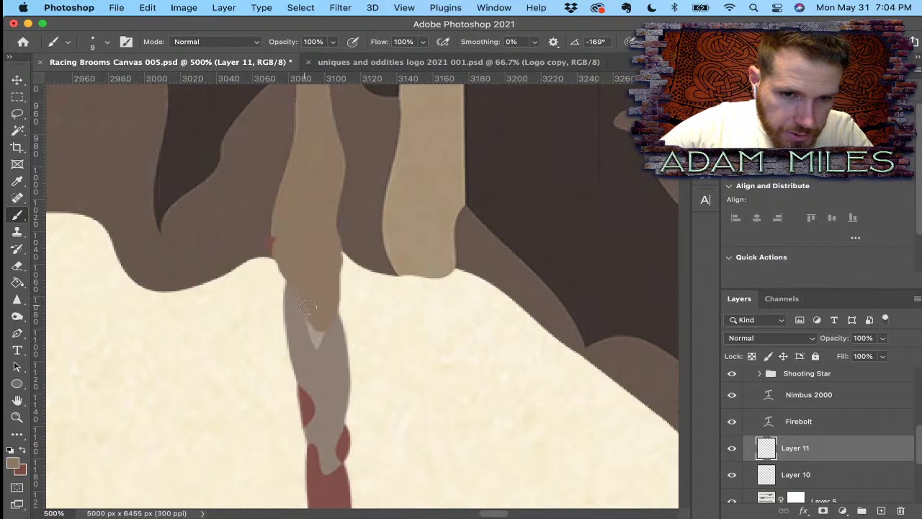
pyautogui.moveTo(310, 318); pyautogui.dragTo(317, 337)
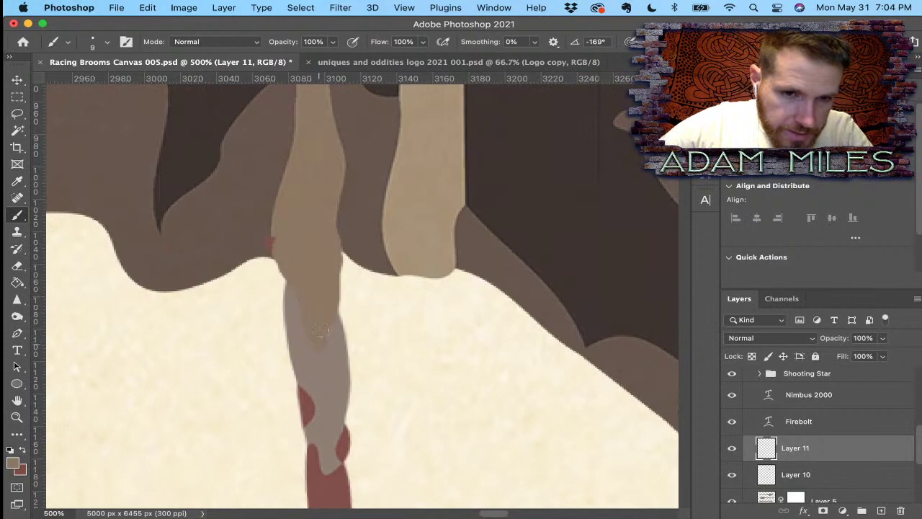
pyautogui.press('e')
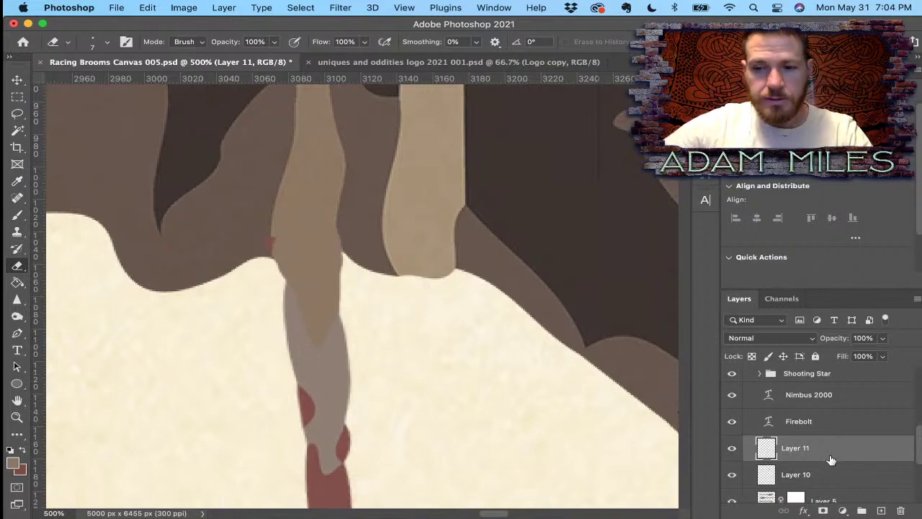
# - Merge Layer 11 with Layer 10 and check the merged hook by toggling its visibility
pyautogui.click(16, 80)
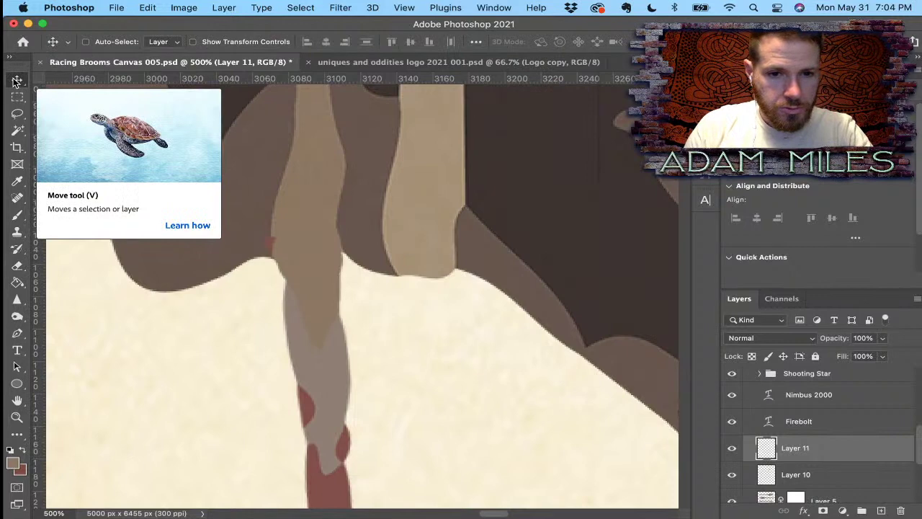
pyautogui.keyDown('super'); pyautogui.click(812, 476); pyautogui.keyUp('super')
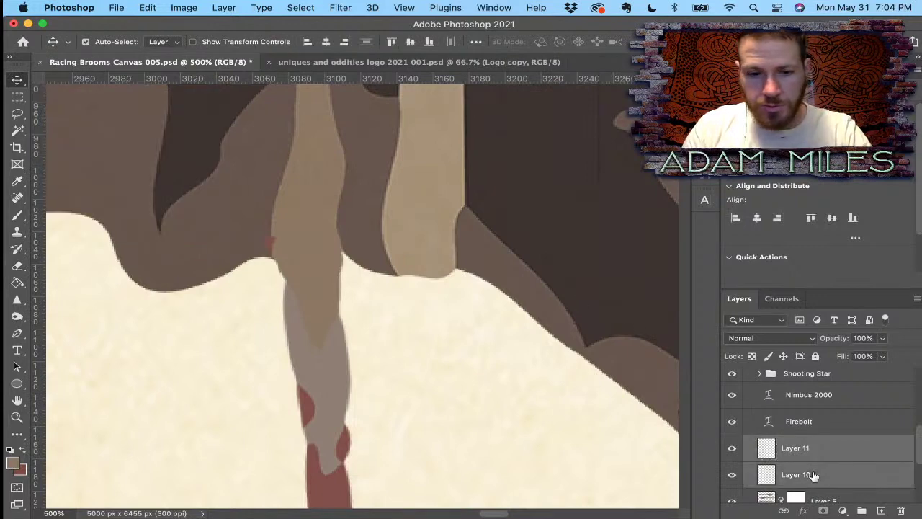
pyautogui.press('super+e')
pyautogui.click(732, 449)
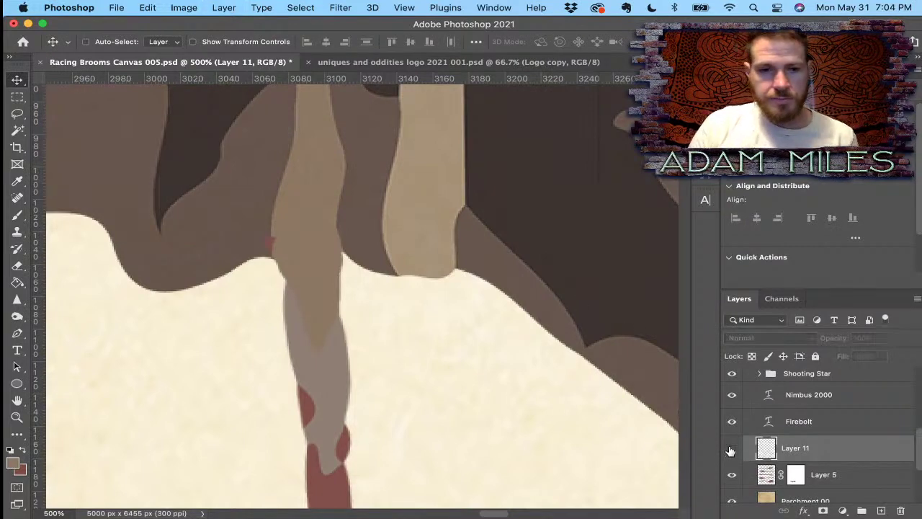
pyautogui.click(731, 448)
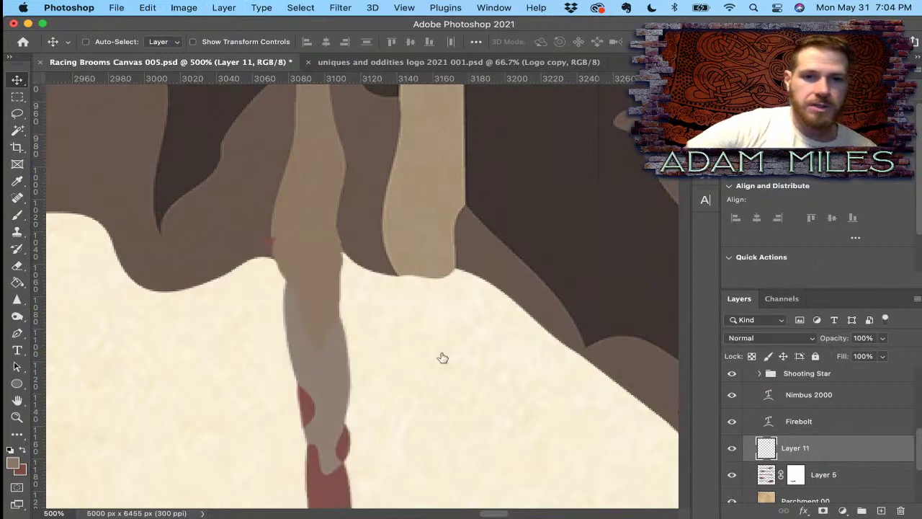
# - Erase the small red speck beside the brown binding strand on Layer 11
pyautogui.click(18, 265)
pyautogui.moveTo(268, 227); pyautogui.dragTo(270, 236)
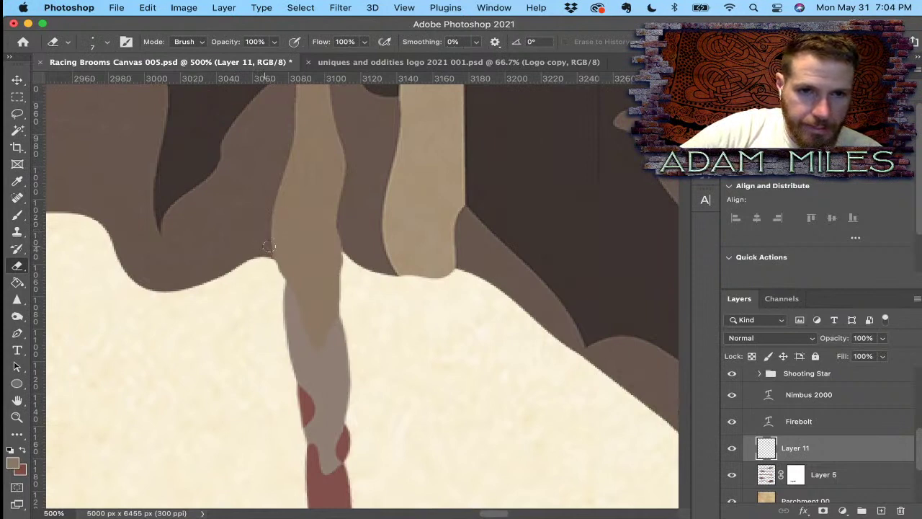
pyautogui.press('v')
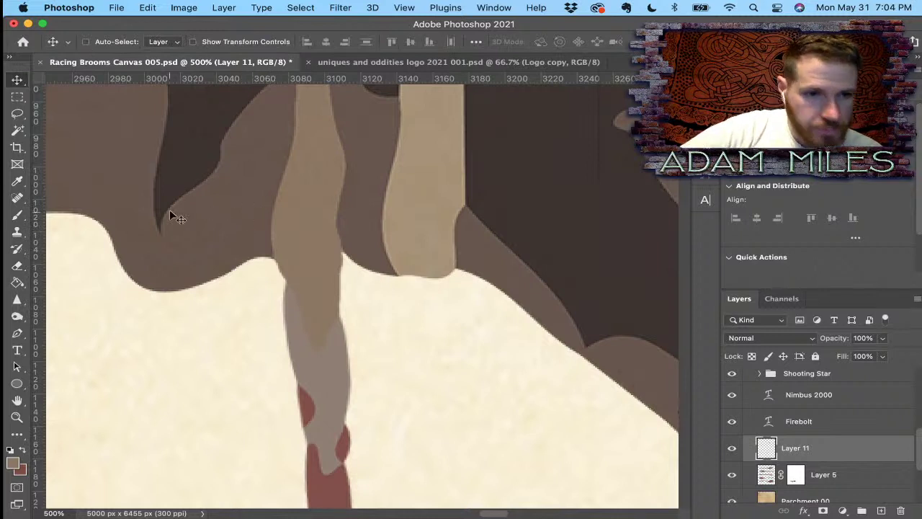
# - Sample the hook's grey-brown and paint over the red spot on its left edge, smoothing the edge above it
pyautogui.click(18, 214)
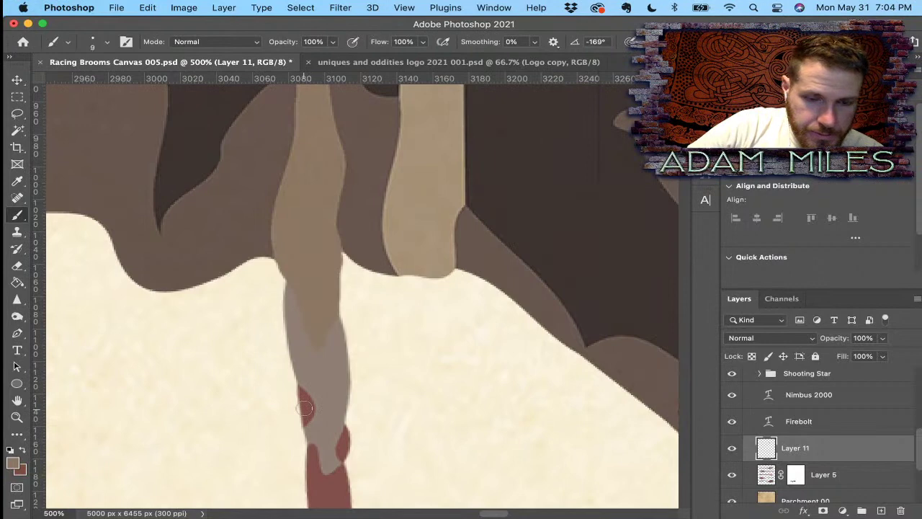
pyautogui.scroll(-3, 305, 409)
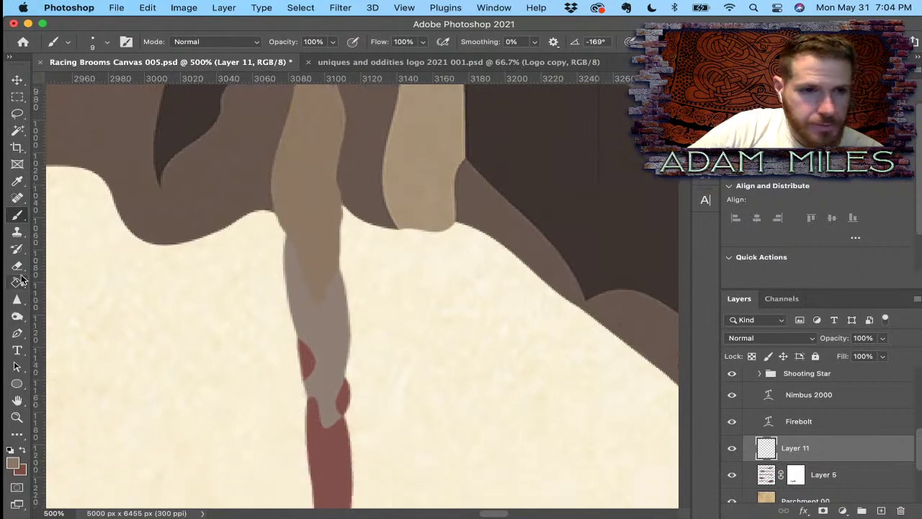
pyautogui.click(18, 182)
pyautogui.click(17, 214)
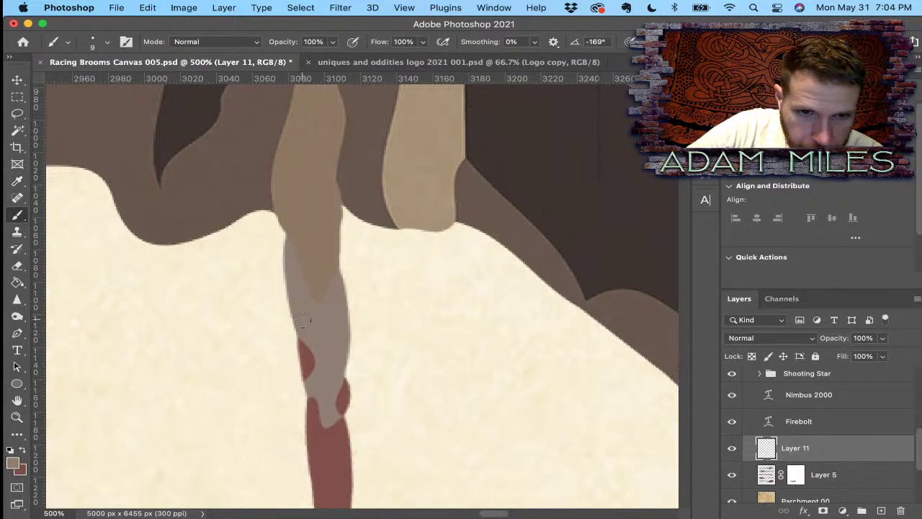
pyautogui.moveTo(303, 332); pyautogui.dragTo(311, 384)
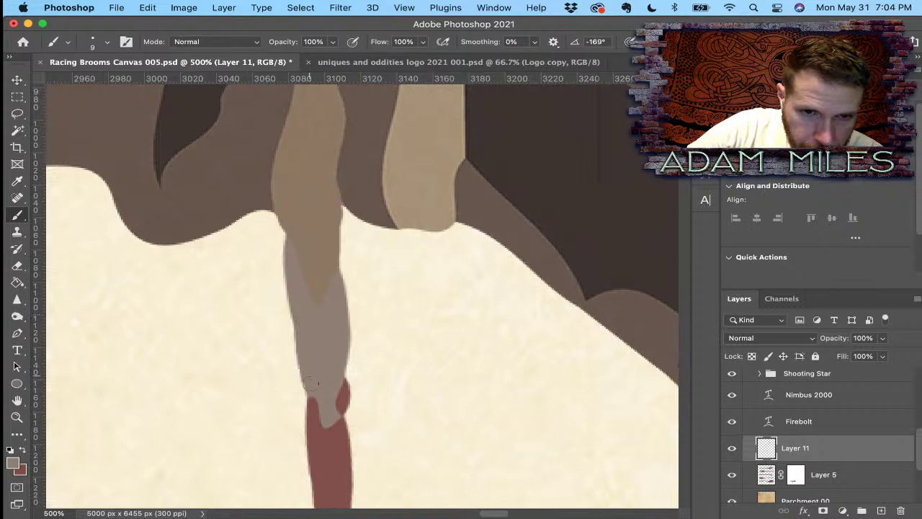
pyautogui.moveTo(304, 335); pyautogui.dragTo(296, 311)
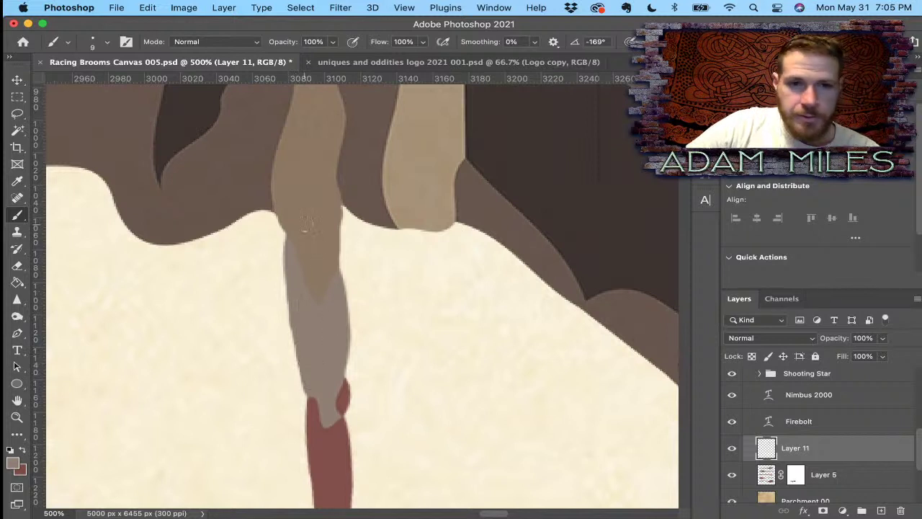
# - Paint on Layer 5 to smooth the left edge where the binding strand meets the hook
pyautogui.click(768, 481)
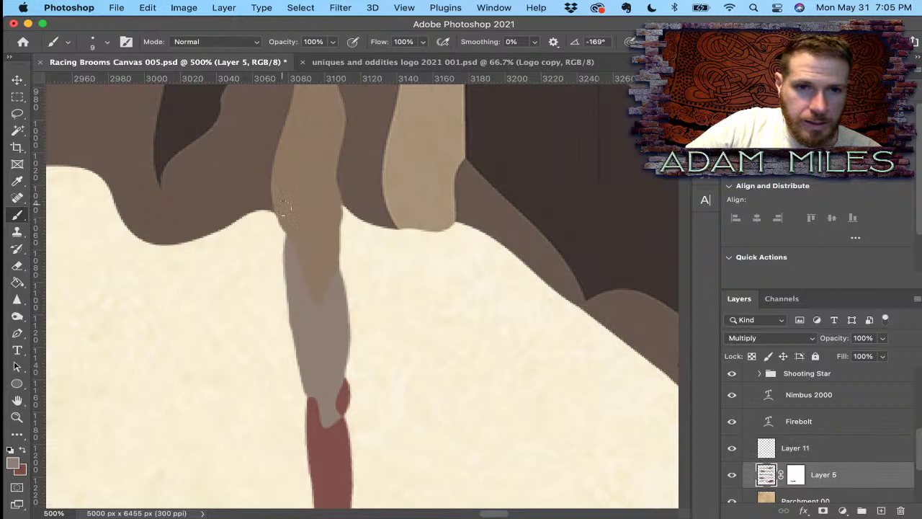
pyautogui.moveTo(284, 218); pyautogui.dragTo(292, 252)
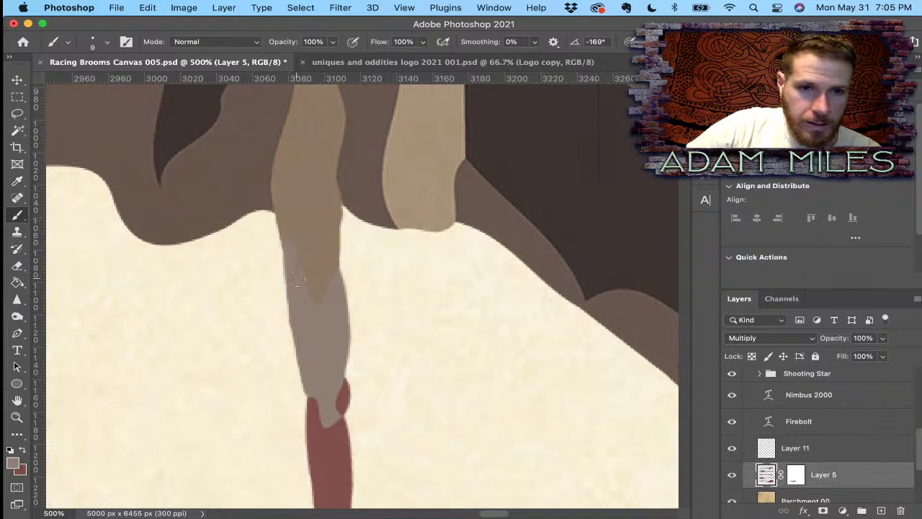
pyautogui.click(17, 79)
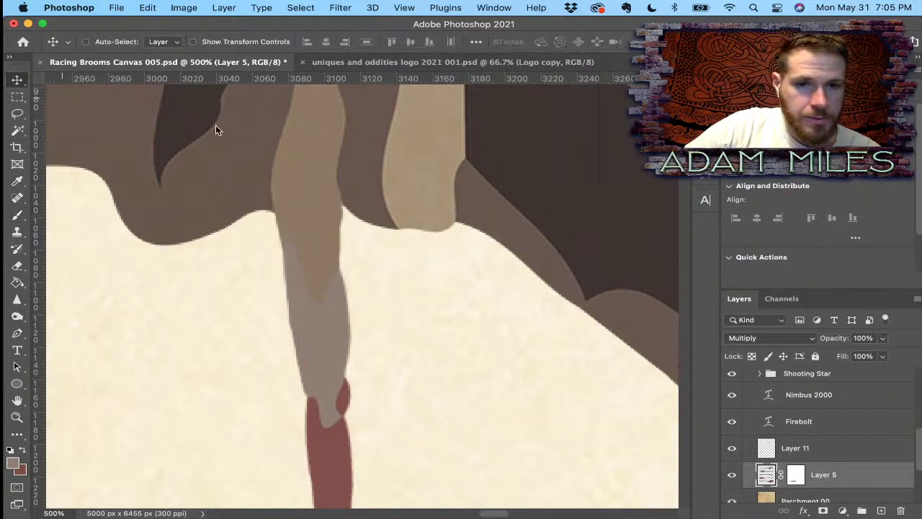
# - Move Layer 11 up the layer stack to sit directly below the Cleansweep Elev text layer
pyautogui.press('super+0')
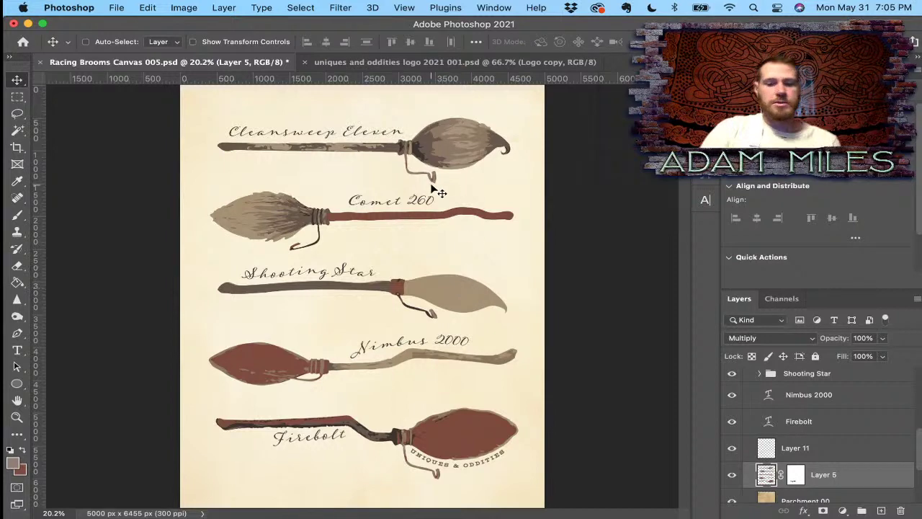
pyautogui.press('super+equal')
pyautogui.press('super+equal')
pyautogui.press('super+equal')
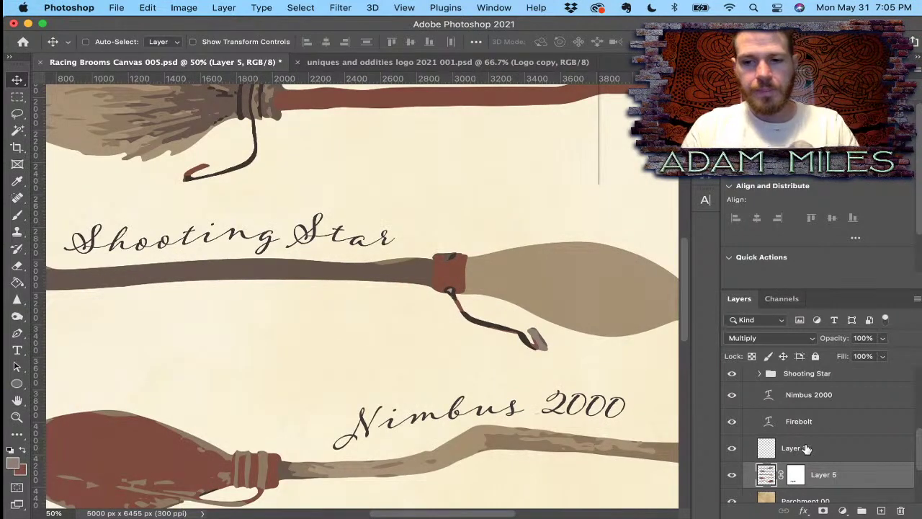
pyautogui.click(846, 450)
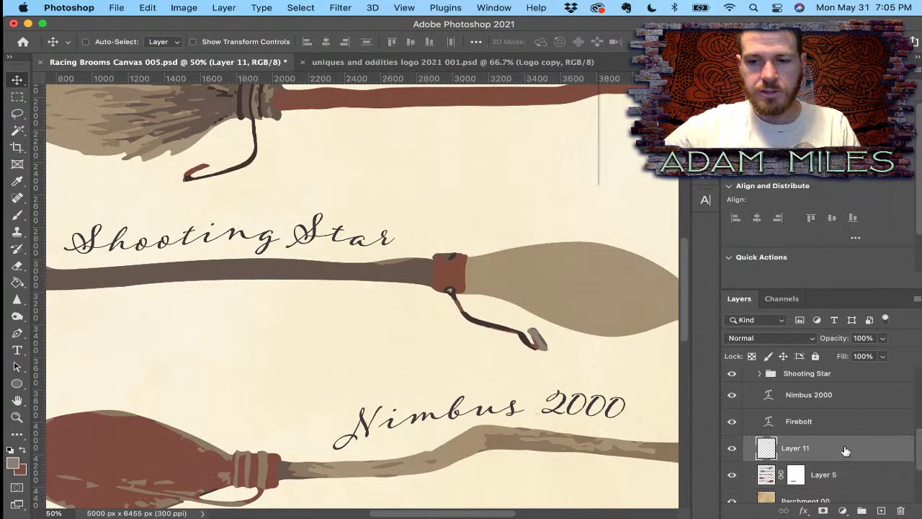
pyautogui.moveTo(845, 452); pyautogui.dragTo(858, 479)
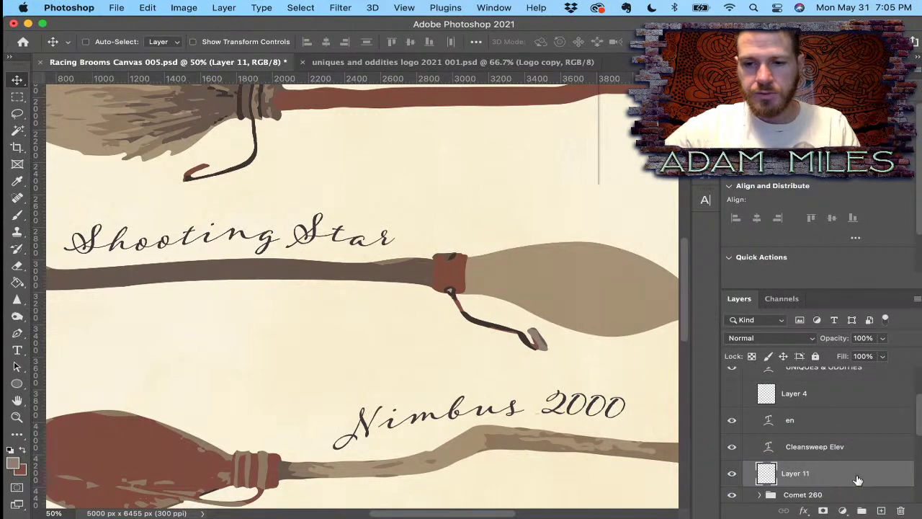
# - Group the en, Cleansweep Elev and Layer 11 layers and name the group Cleansweep
pyautogui.click(843, 447)
pyautogui.click(850, 431)
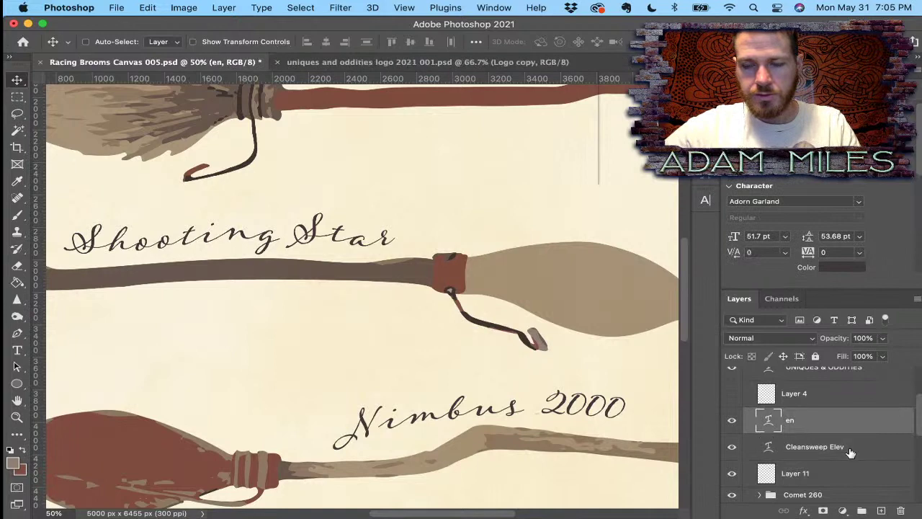
pyautogui.keyDown('shift'); pyautogui.click(850, 448); pyautogui.keyUp('shift')
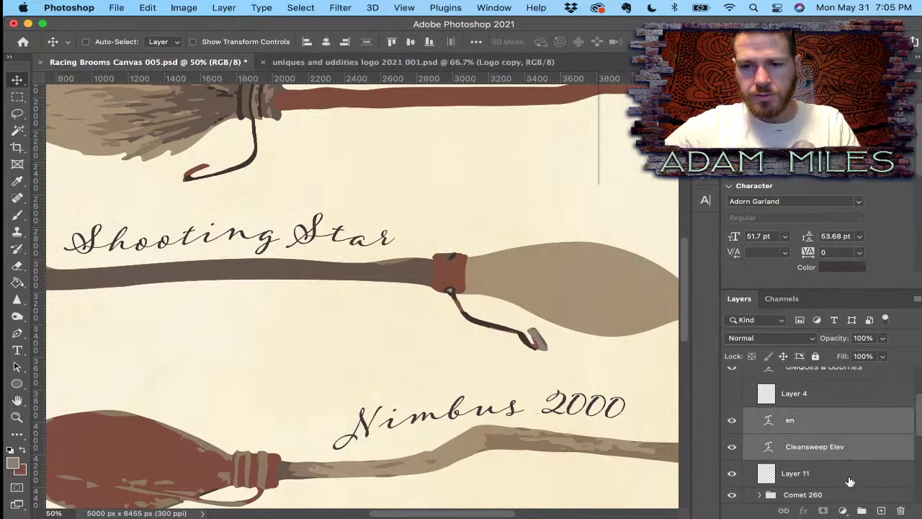
pyautogui.keyDown('shift'); pyautogui.click(851, 482); pyautogui.keyUp('shift')
pyautogui.click(862, 510)
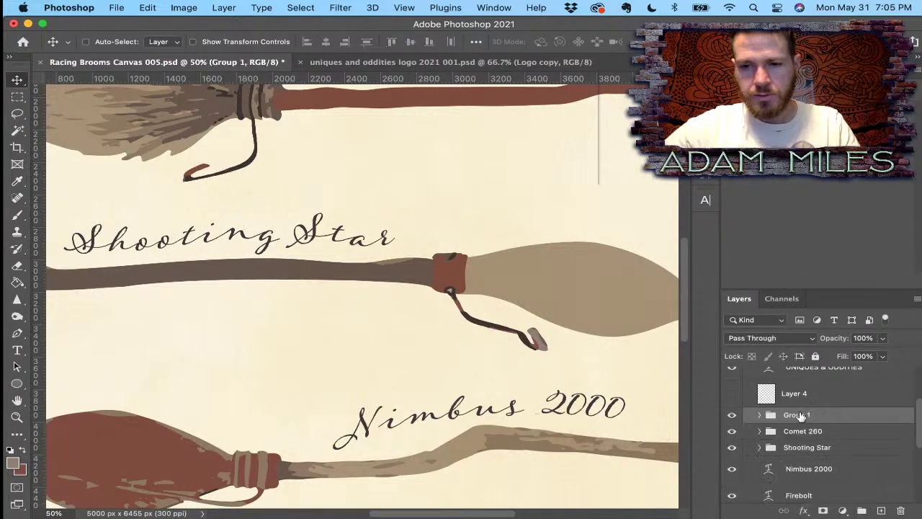
pyautogui.doubleClick(797, 415)
pyautogui.write('Clean')
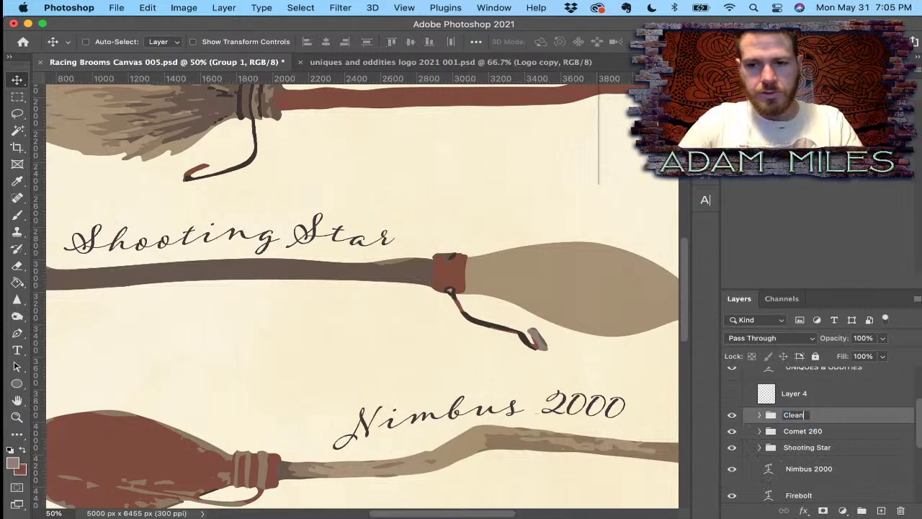
pyautogui.write('sweep')
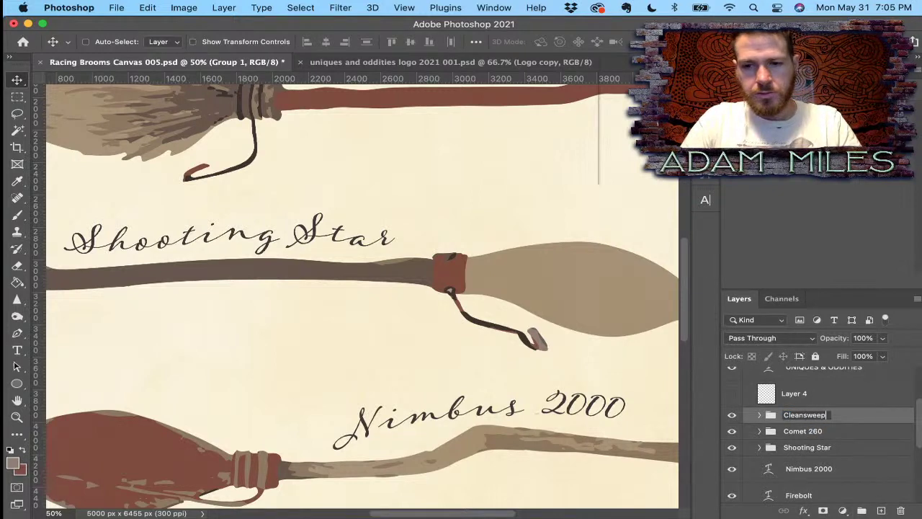
pyautogui.press('Return')
# - Select Layer 11 inside the Cleansweep group and save the document
pyautogui.scroll(-1, 430, 243)
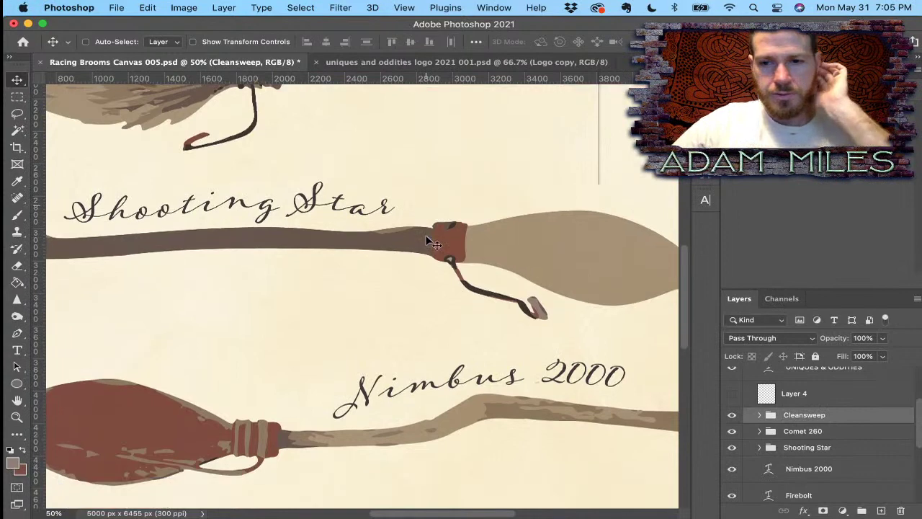
pyautogui.scroll(3, 431, 243)
pyautogui.scroll(10, 427, 241)
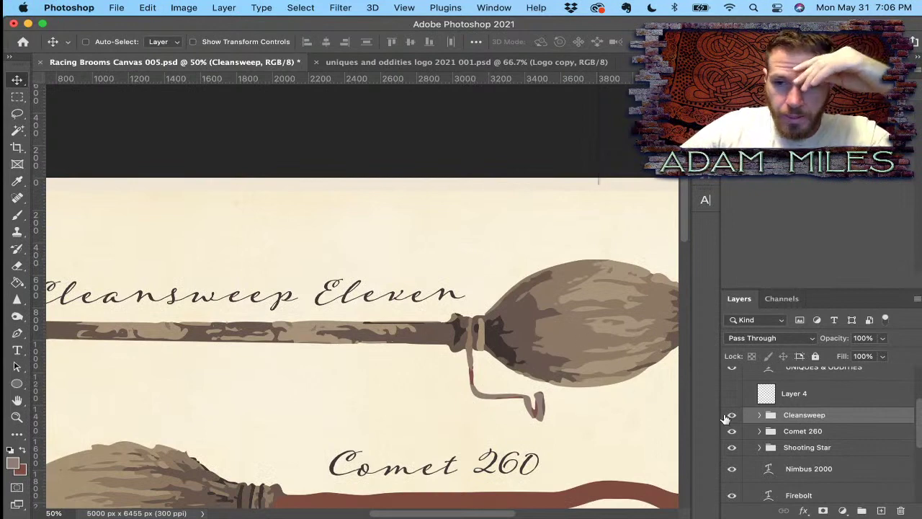
pyautogui.click(760, 415)
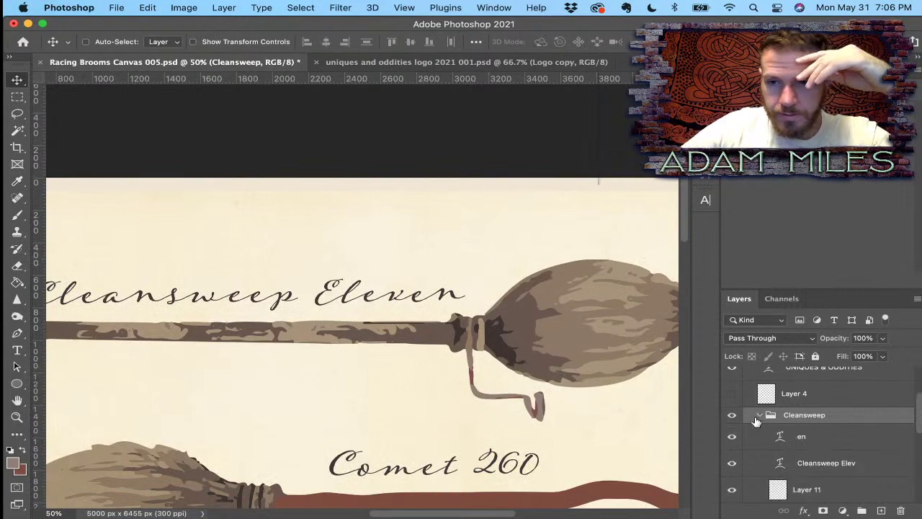
pyautogui.click(820, 488)
pyautogui.scroll(-1, 836, 481)
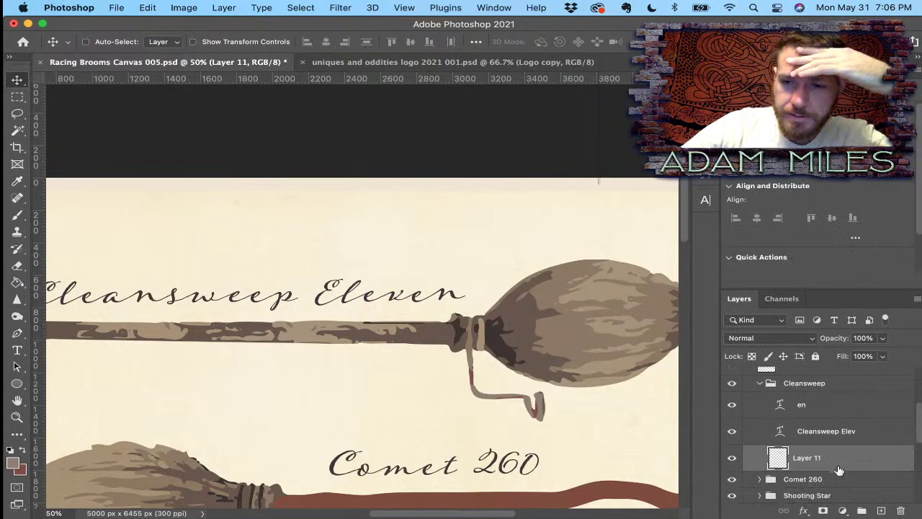
pyautogui.rightClick(838, 469)
pyautogui.scroll(-10, 821, 471)
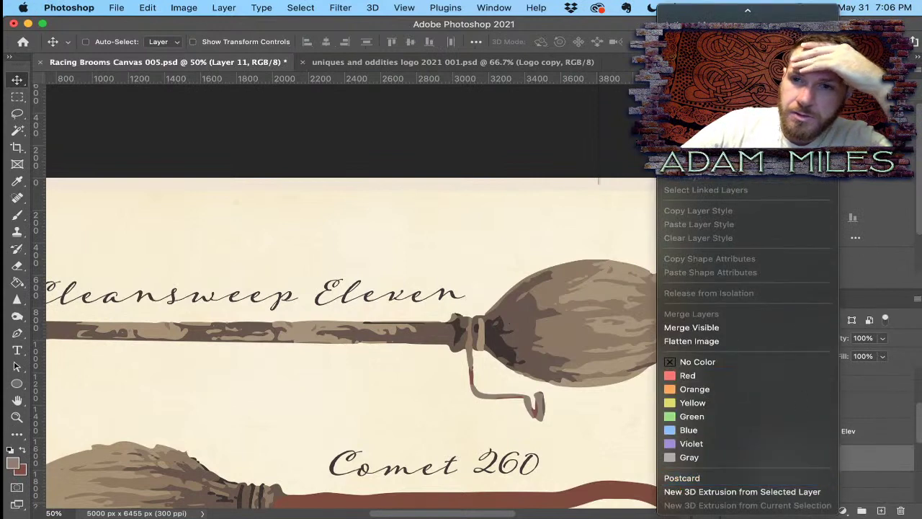
pyautogui.press('Escape')
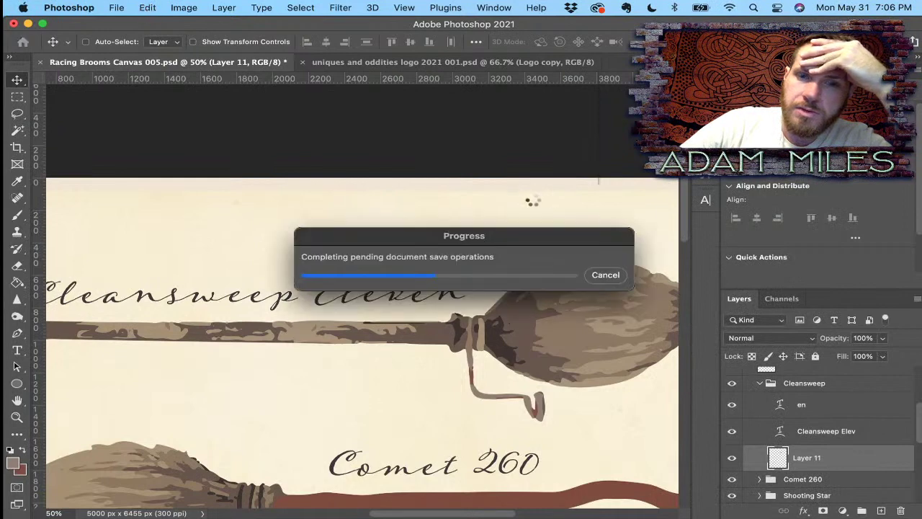
pyautogui.press('super+s')
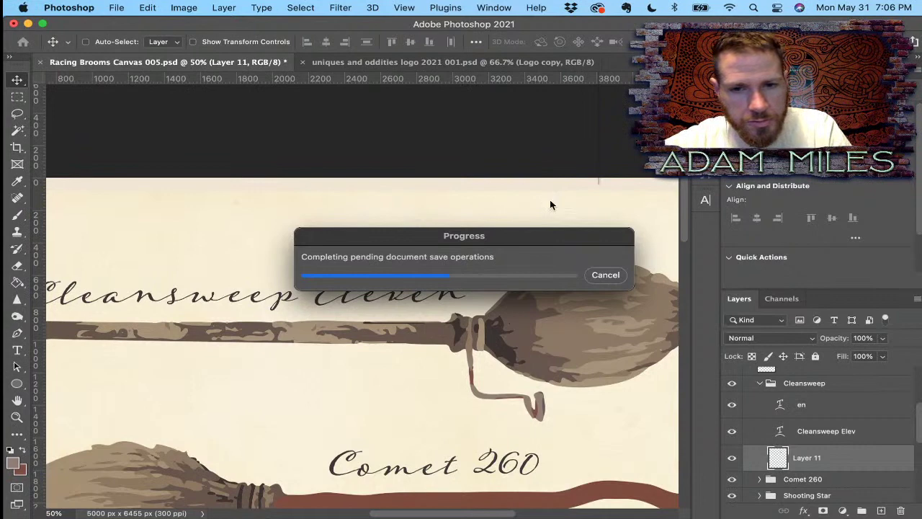
pyautogui.press('super+c')
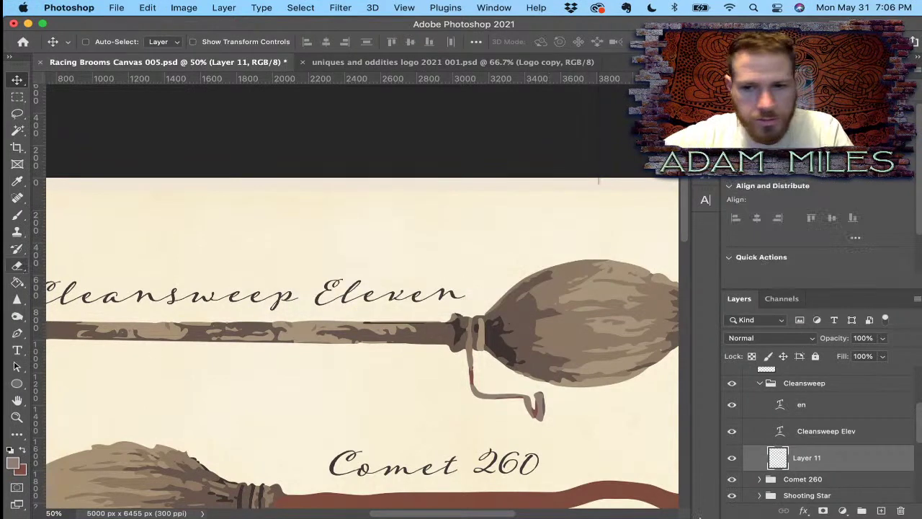
# - Add a layer mask to Layer 11 and set the Brush tool to 23 px at the Cleansweep Eleven's hook
pyautogui.click(823, 510)
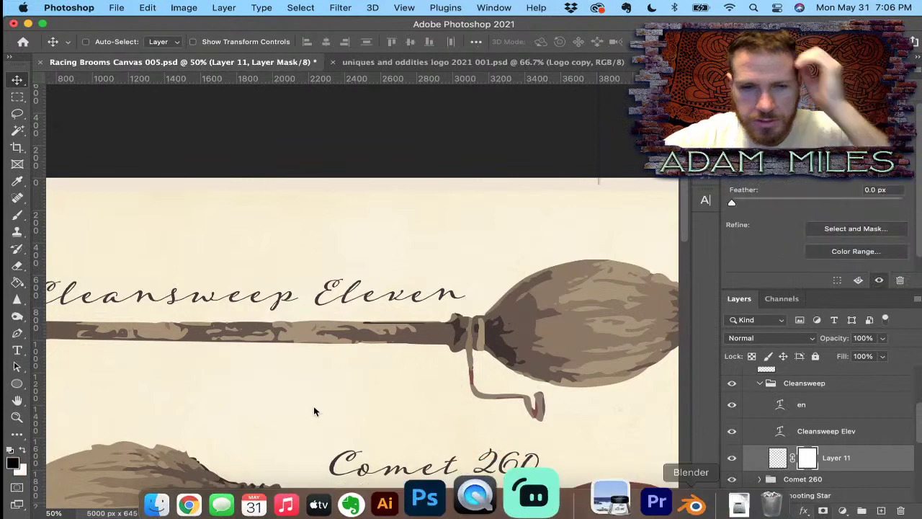
pyautogui.click(18, 217)
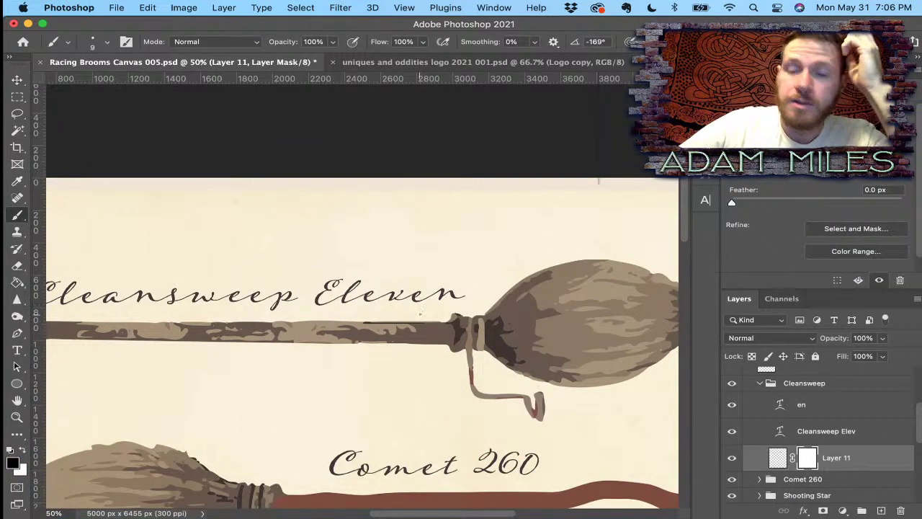
pyautogui.rightClick(601, 345)
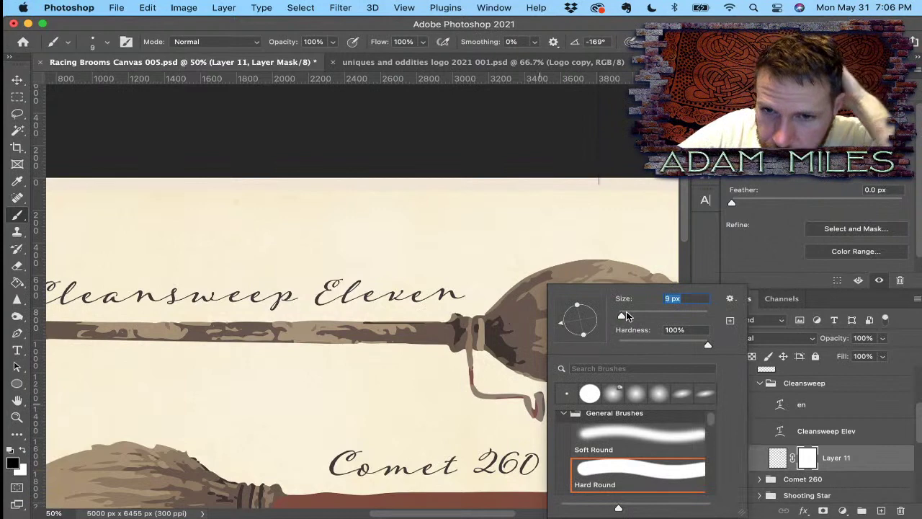
pyautogui.moveTo(626, 314); pyautogui.dragTo(629, 316)
pyautogui.press('Return')
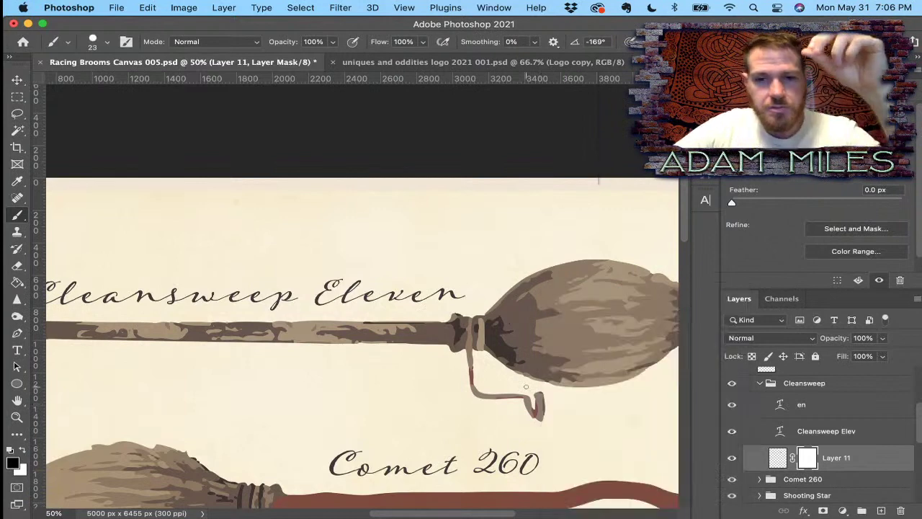
pyautogui.press('super+equal')
pyautogui.press('super+equal')
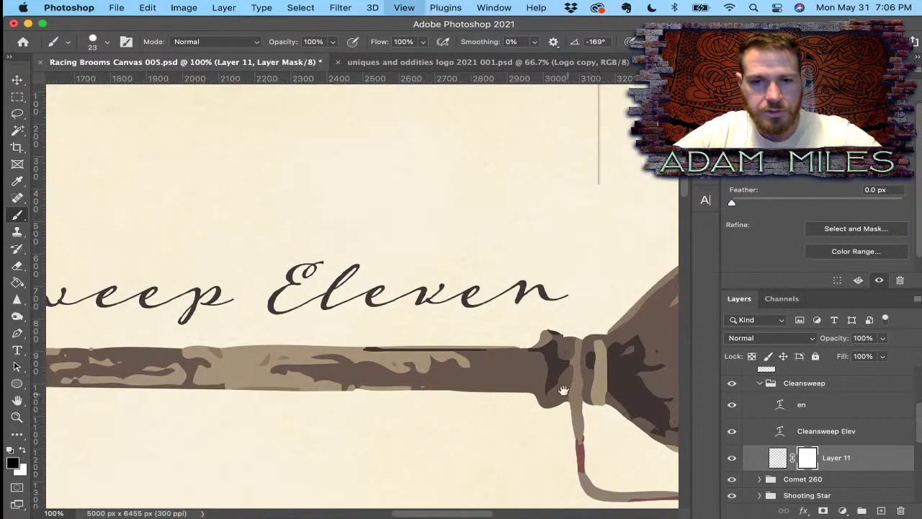
pyautogui.scroll(-5, 566, 391)
pyautogui.hscroll(6, 567, 391)
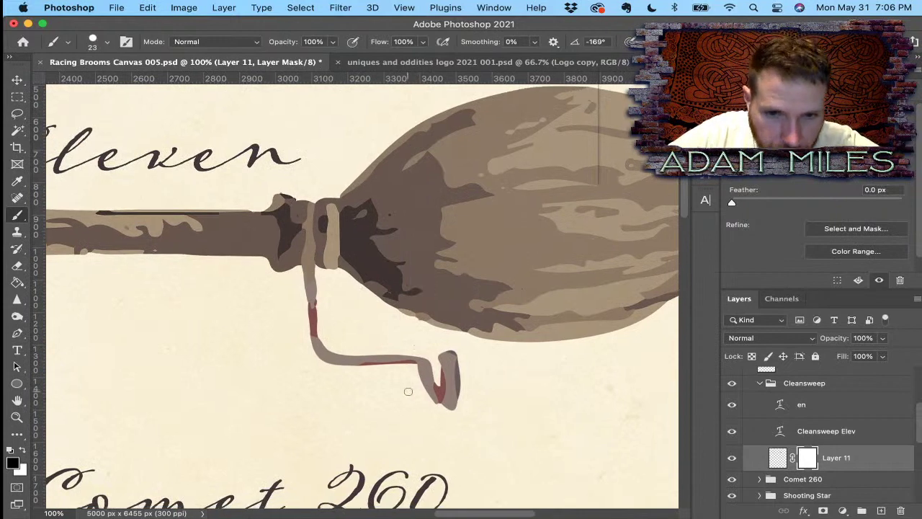
# - Create a new layer above Layer 11 and try painting grey-brown over the red section of the hook's upright strand
pyautogui.click(880, 511)
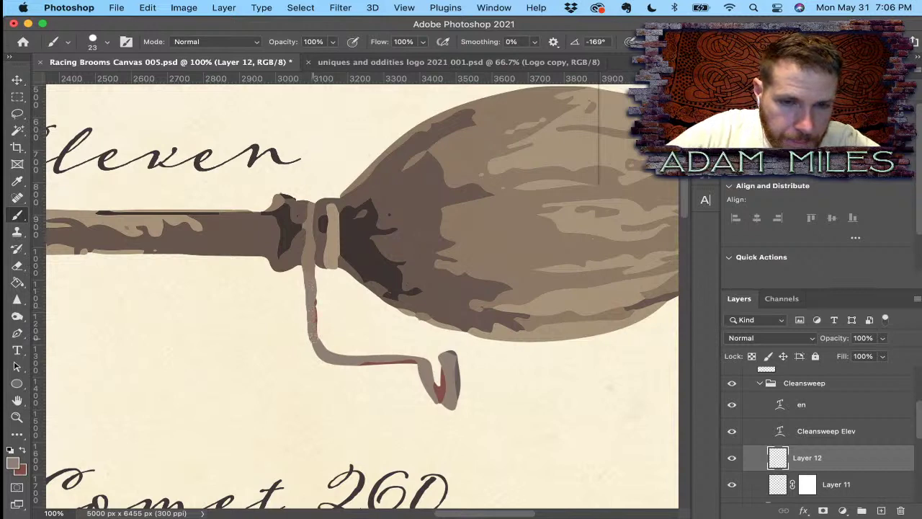
pyautogui.moveTo(313, 337); pyautogui.dragTo(311, 297)
# - Try to apply Puppet Warp to the empty Layer 12
pyautogui.click(149, 7)
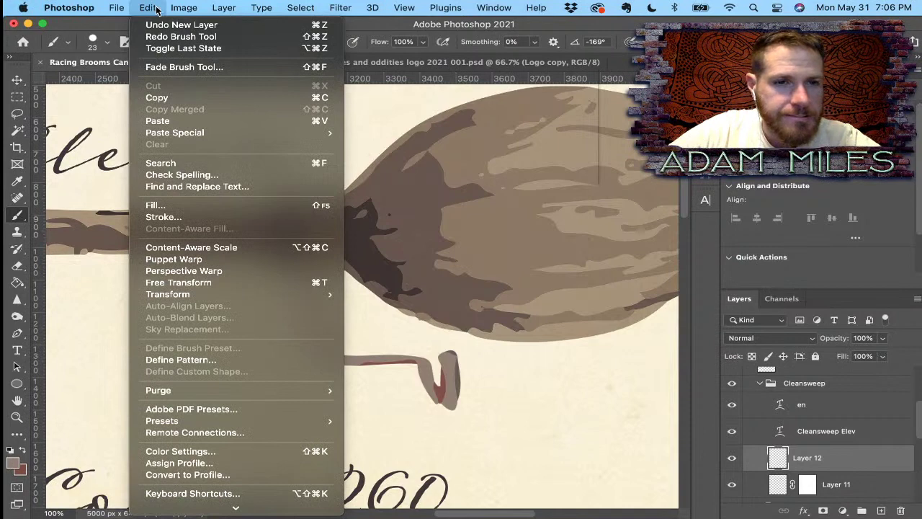
pyautogui.click(274, 257)
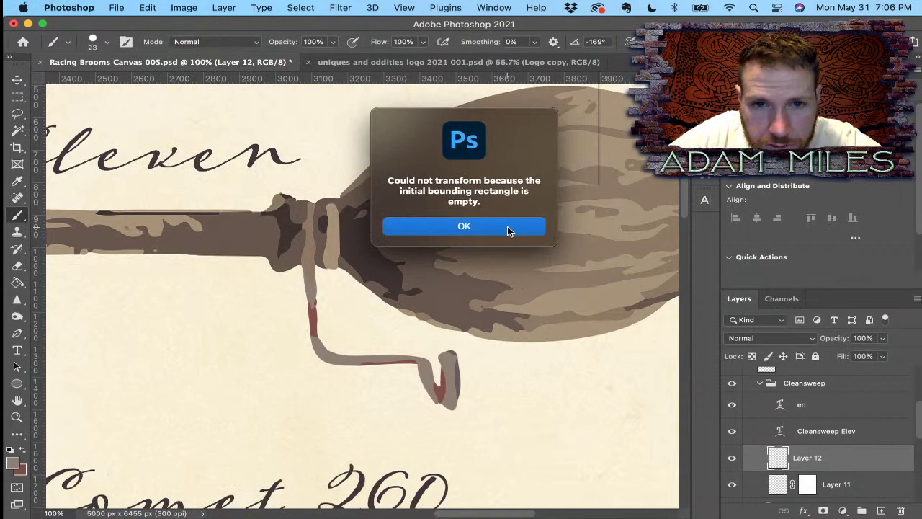
pyautogui.click(507, 226)
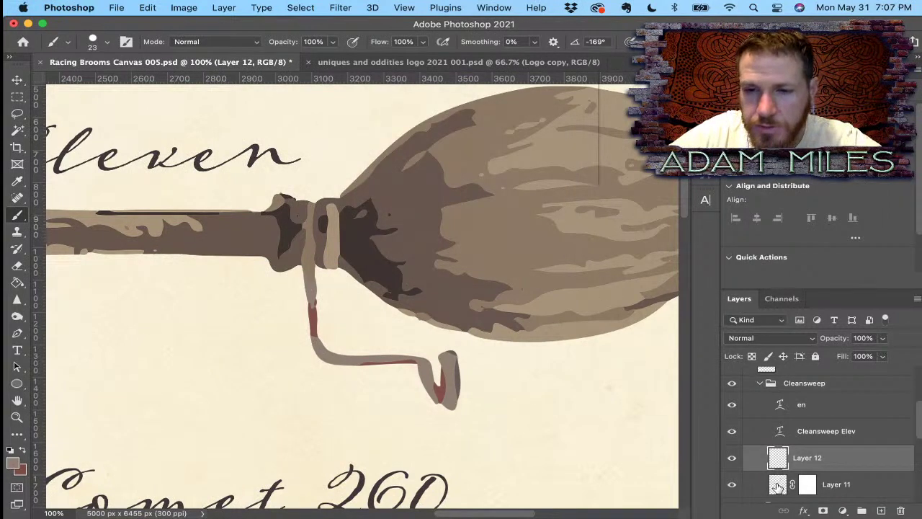
# - Merge Layer 12 with Layer 11 and start Puppet Warp with pins at the hook's upper end and its far bend
pyautogui.press('super+e')
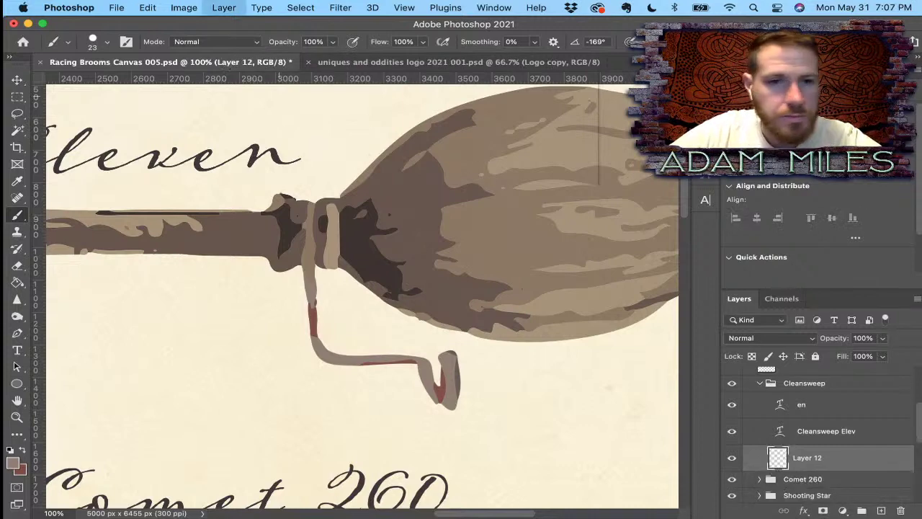
pyautogui.click(153, 7)
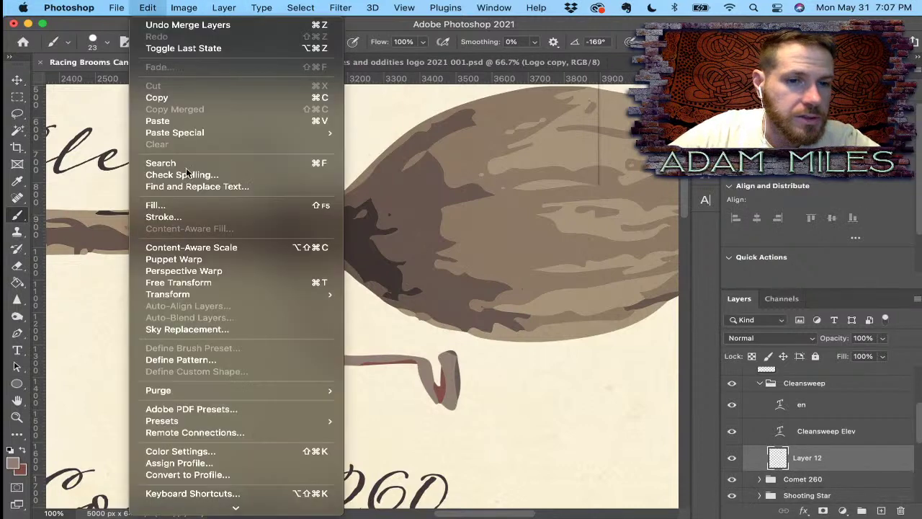
pyautogui.click(250, 259)
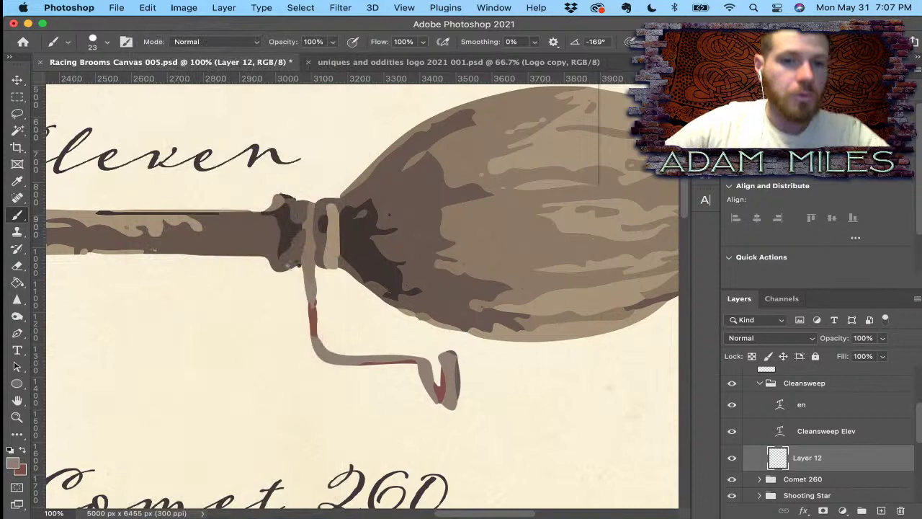
pyautogui.click(308, 263)
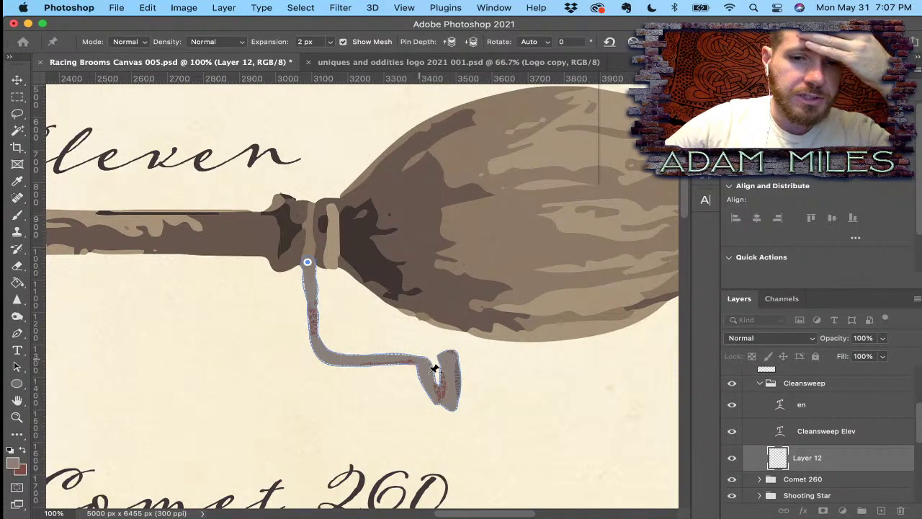
pyautogui.click(421, 360)
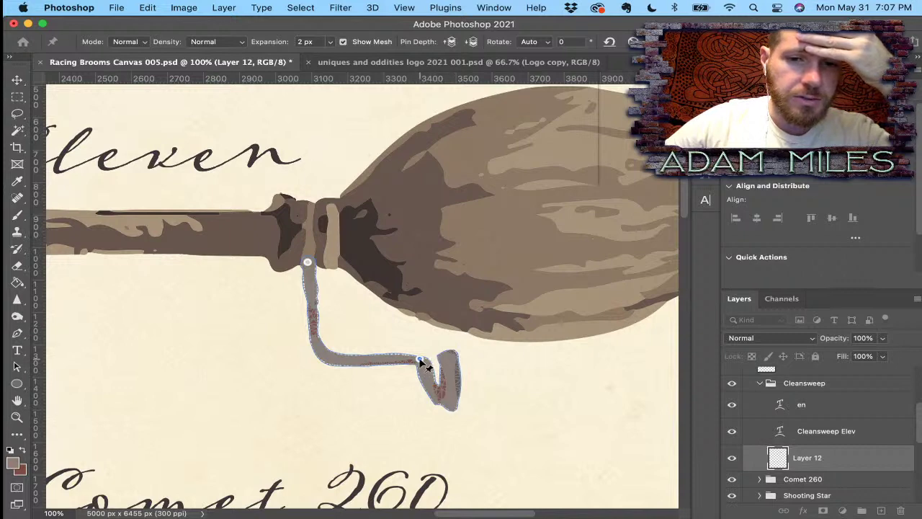
# - Puppet-warp the hook by pulling its near bend and upright strand inward, its far bend downward and its tip outward
pyautogui.moveTo(419, 361)
pyautogui.mouseDown()
pyautogui.moveTo(387, 378)
pyautogui.moveTo(433, 312)
pyautogui.moveTo(426, 354)
pyautogui.mouseUp()
pyautogui.press('super+z')
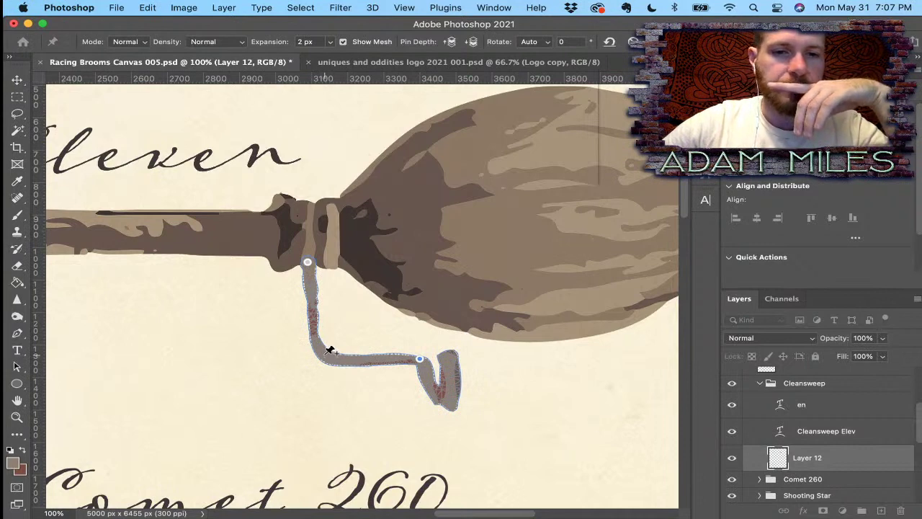
pyautogui.moveTo(328, 349); pyautogui.dragTo(351, 350)
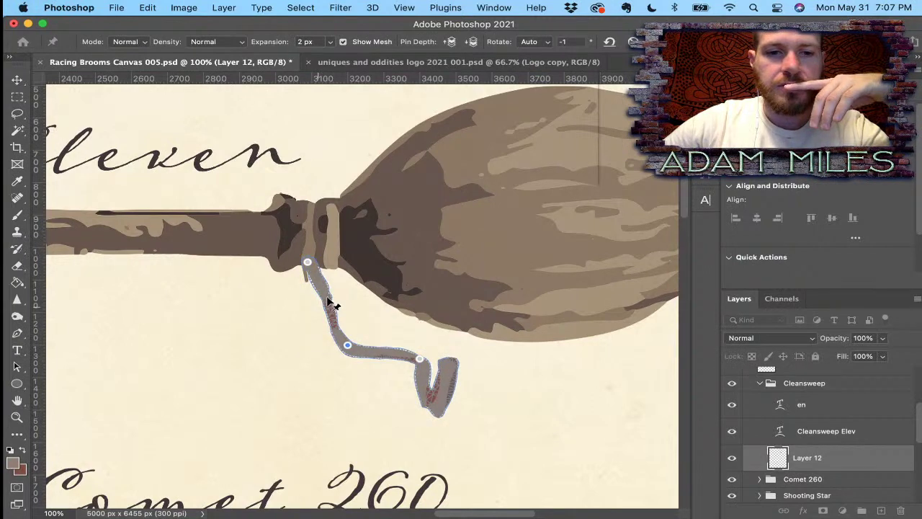
pyautogui.moveTo(328, 306); pyautogui.dragTo(322, 301)
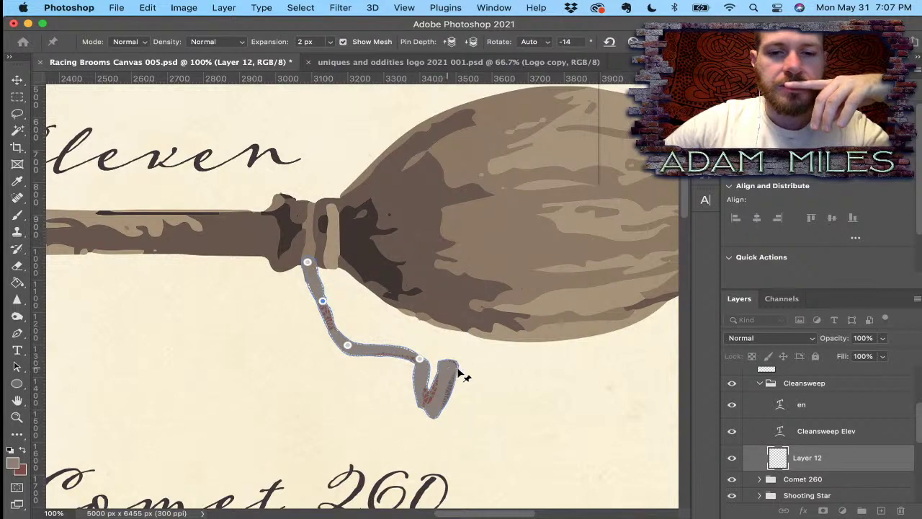
pyautogui.moveTo(461, 372); pyautogui.dragTo(484, 371)
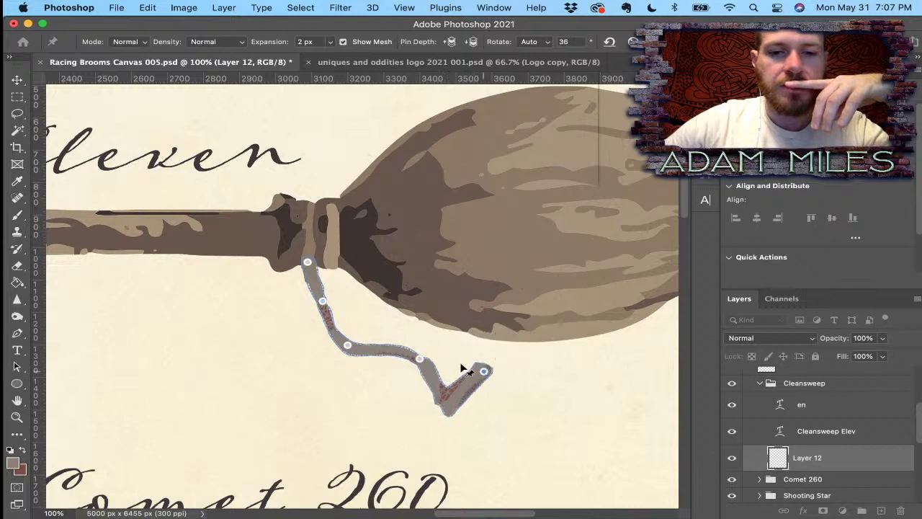
pyautogui.moveTo(422, 360); pyautogui.dragTo(408, 394)
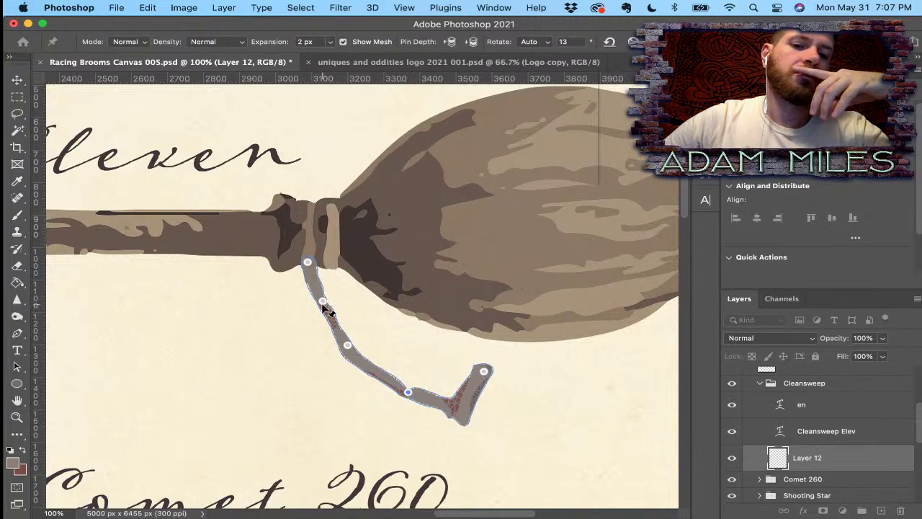
# - Smooth the hook's curve with an extra pin between its two bends, raise the tip slightly, and apply the Puppet Warp
pyautogui.moveTo(324, 303); pyautogui.dragTo(318, 304)
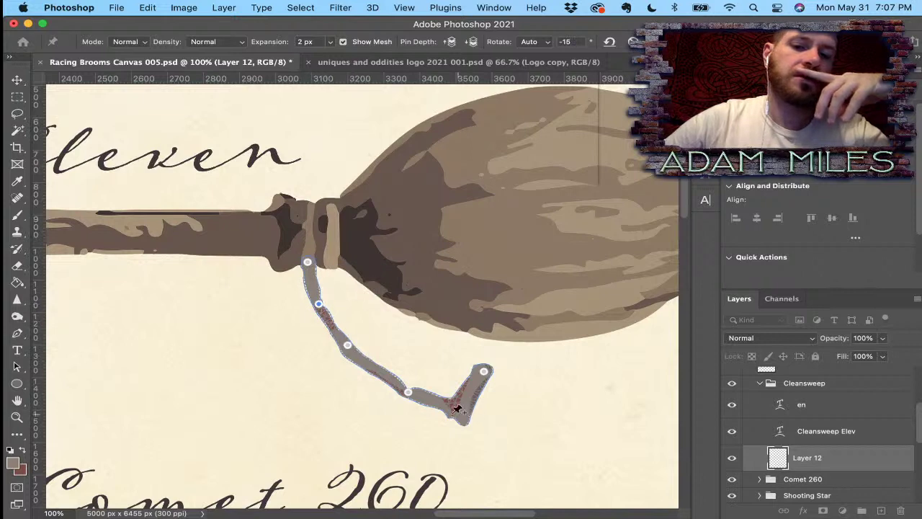
pyautogui.click(372, 373)
pyautogui.moveTo(372, 372); pyautogui.dragTo(372, 373)
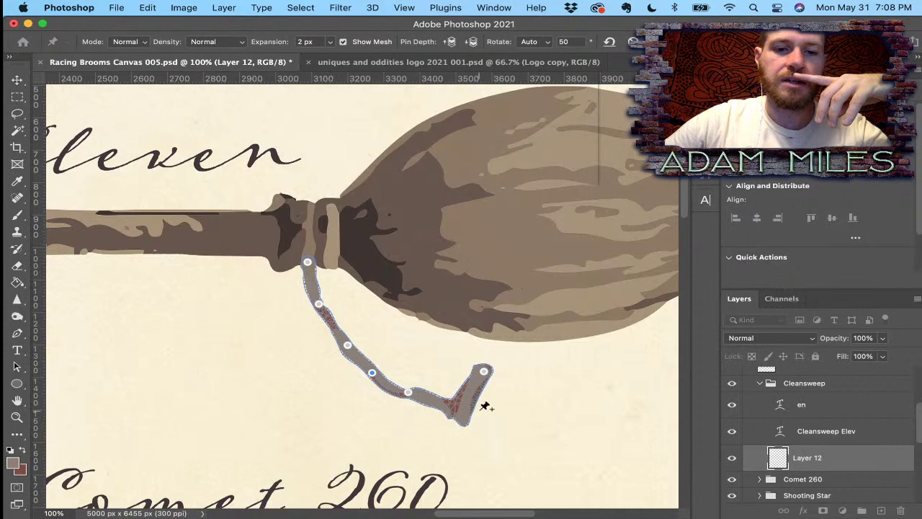
pyautogui.moveTo(484, 373); pyautogui.dragTo(487, 371)
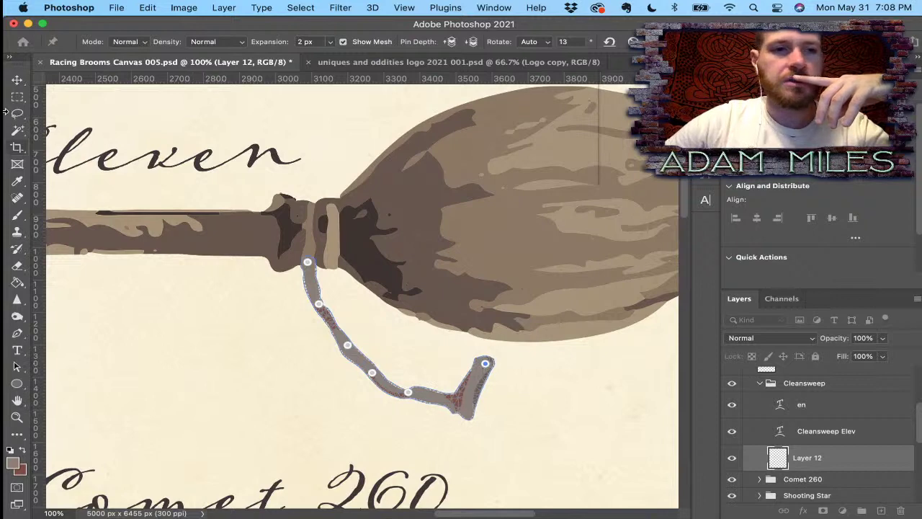
pyautogui.press('v')
pyautogui.click(495, 201)
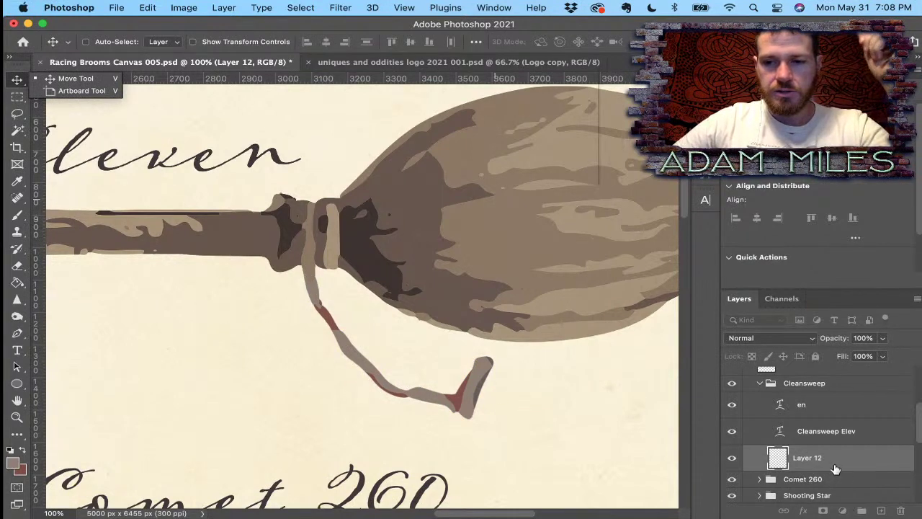
# - Add a layer mask to Layer 12 and brush away the excess along the lower strand's upper edge and the tip's inner side
pyautogui.click(823, 512)
pyautogui.click(17, 214)
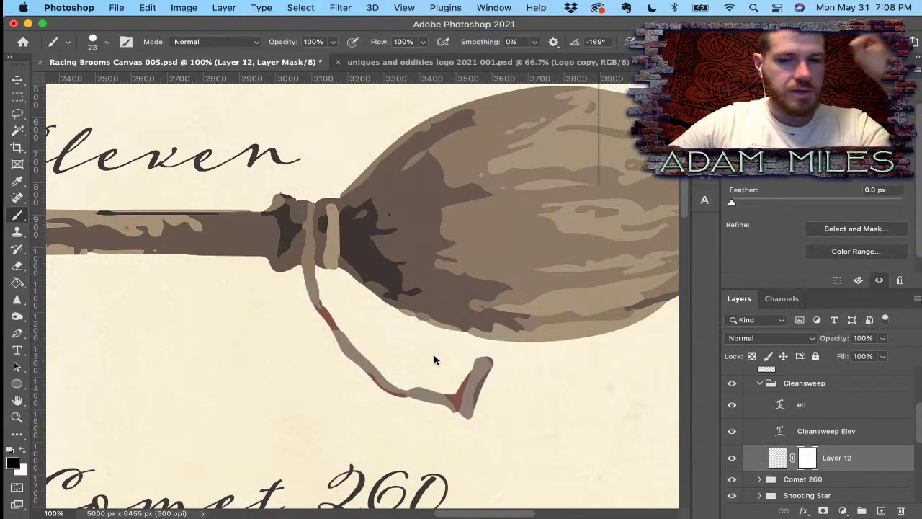
pyautogui.press('super+equal')
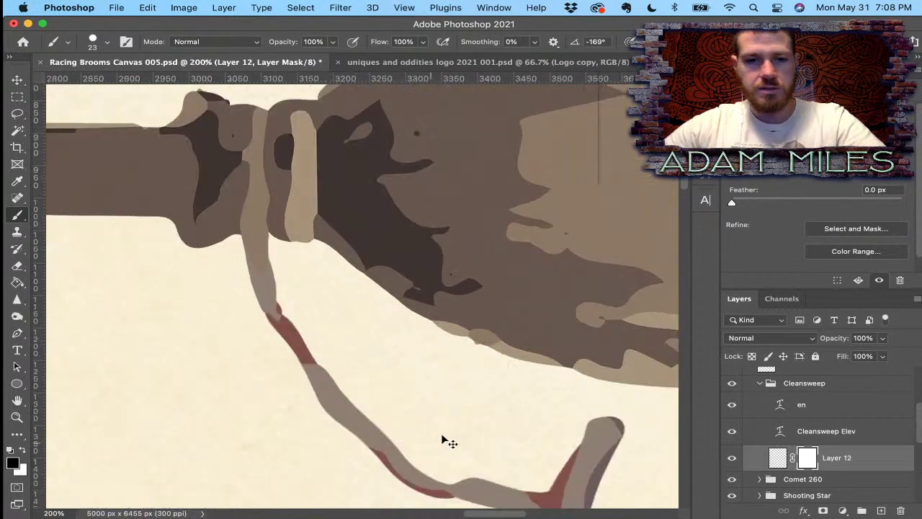
pyautogui.press('super+equal')
pyautogui.moveTo(473, 411); pyautogui.dragTo(324, 309)
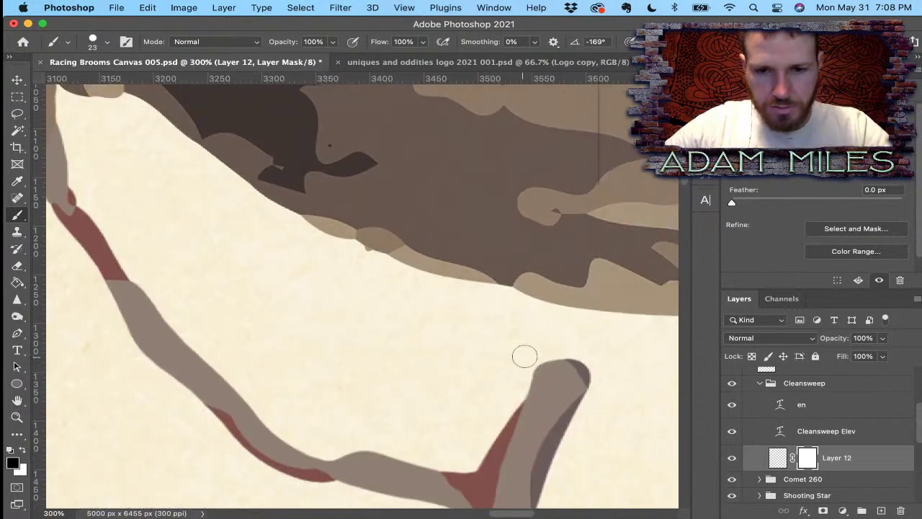
pyautogui.moveTo(500, 385); pyautogui.dragTo(459, 302)
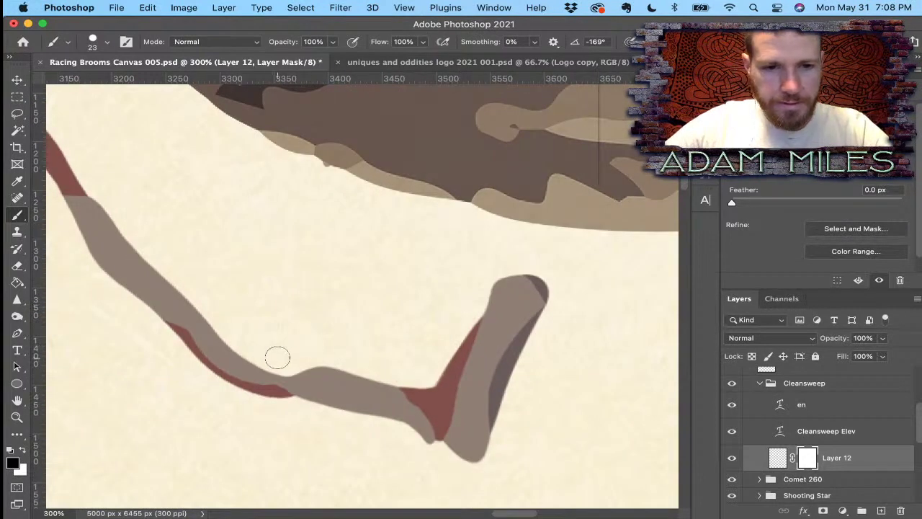
pyautogui.moveTo(278, 358)
pyautogui.mouseDown()
pyautogui.moveTo(437, 393)
pyautogui.moveTo(439, 357)
pyautogui.mouseUp()
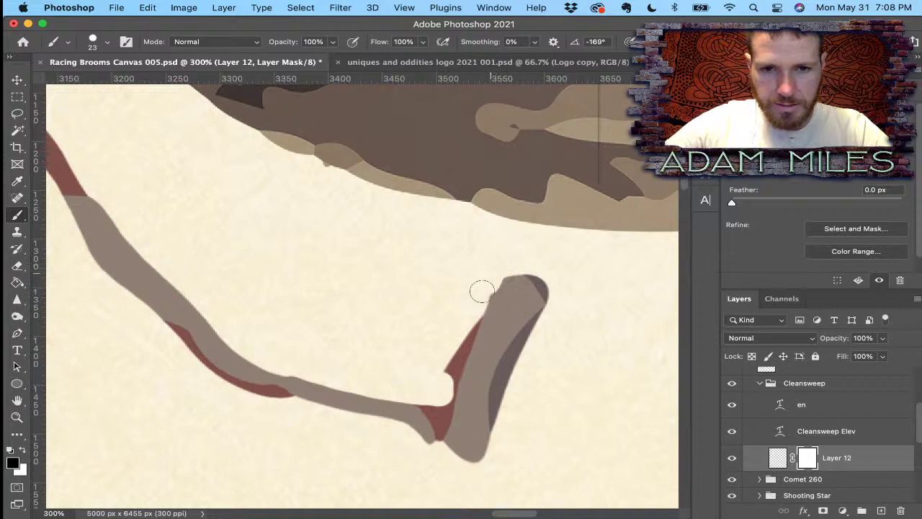
pyautogui.moveTo(482, 291)
pyautogui.mouseDown()
pyautogui.moveTo(445, 401)
pyautogui.moveTo(279, 365)
pyautogui.mouseUp()
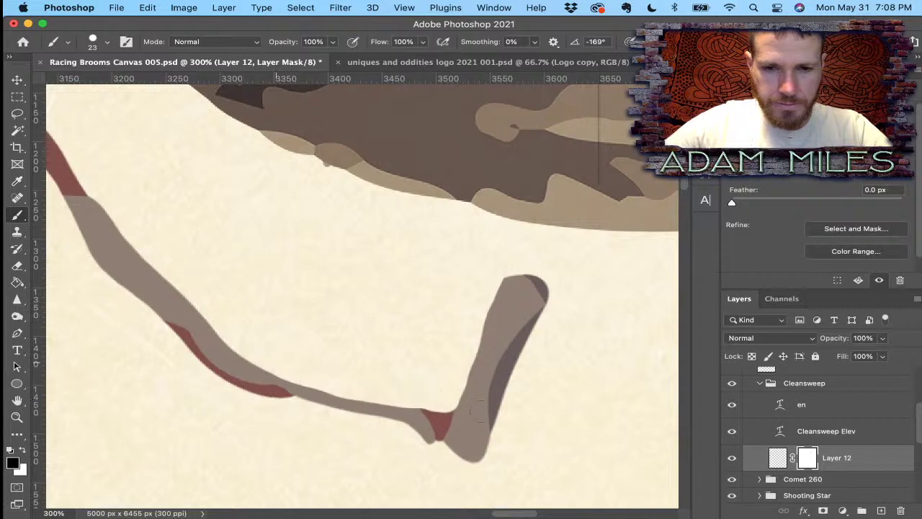
# - Paint grey-brown on Layer 12's artwork over the red patches along the lower strand and at the tip's corner, thickening the strand
pyautogui.click(780, 458)
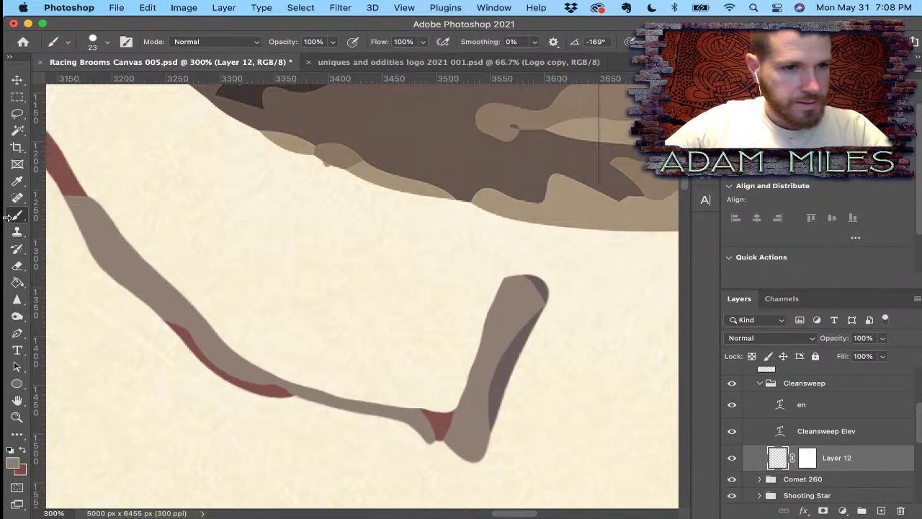
pyautogui.press('i')
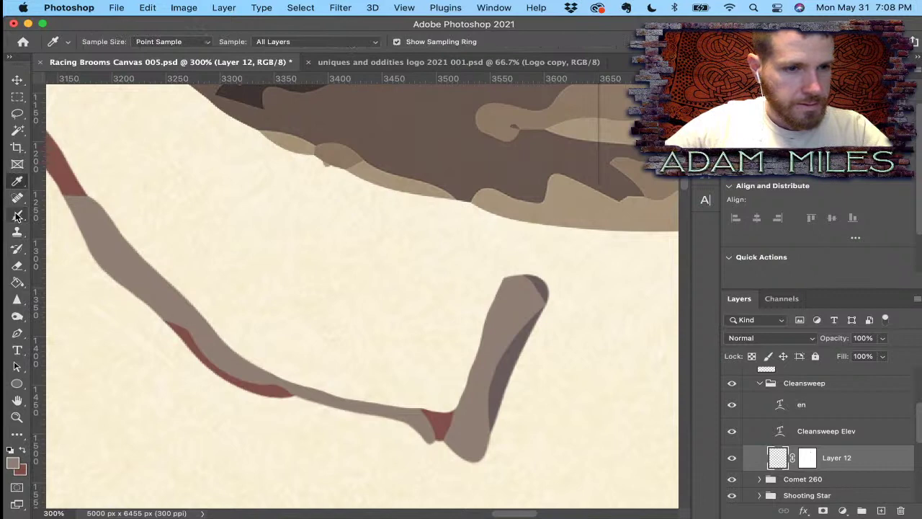
pyautogui.press('b')
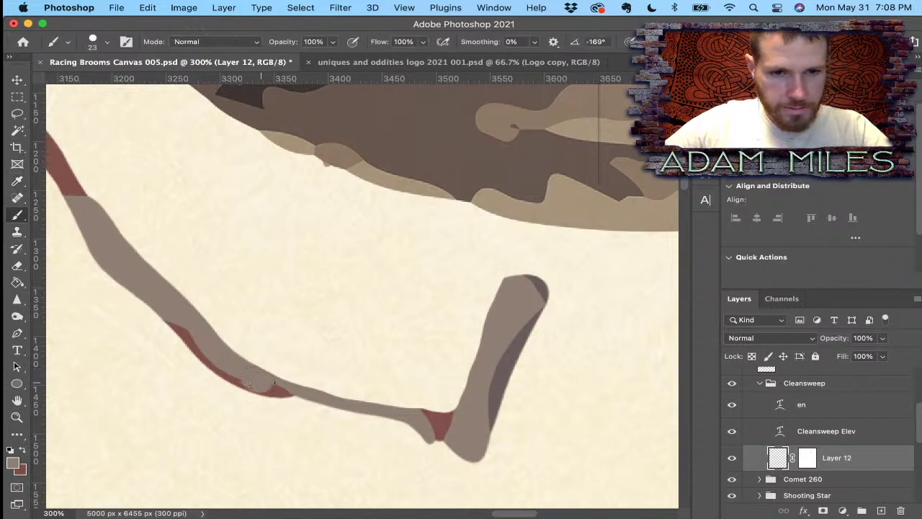
pyautogui.moveTo(263, 385)
pyautogui.mouseDown()
pyautogui.moveTo(330, 412)
pyautogui.moveTo(441, 427)
pyautogui.moveTo(446, 442)
pyautogui.moveTo(432, 433)
pyautogui.mouseUp()
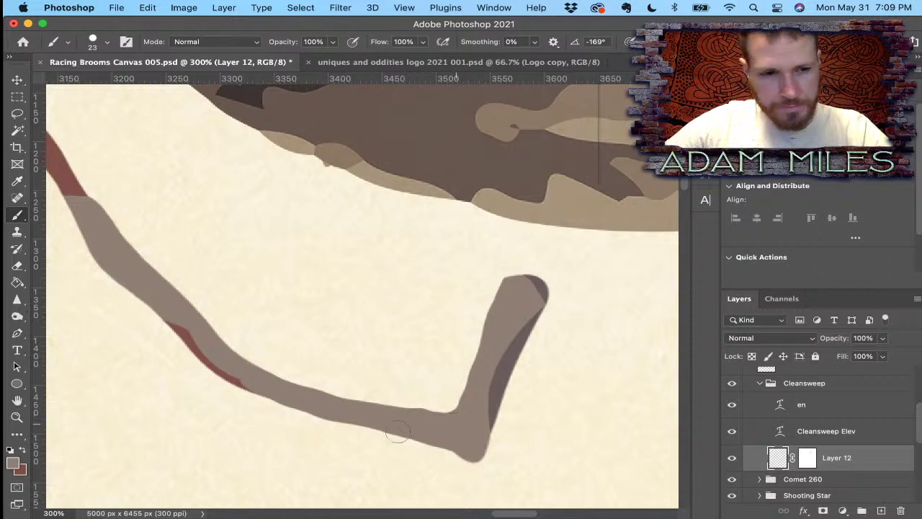
# - Trim the painted upper edge of the lower strand and the inner corner on Layer 12's mask
pyautogui.click(808, 460)
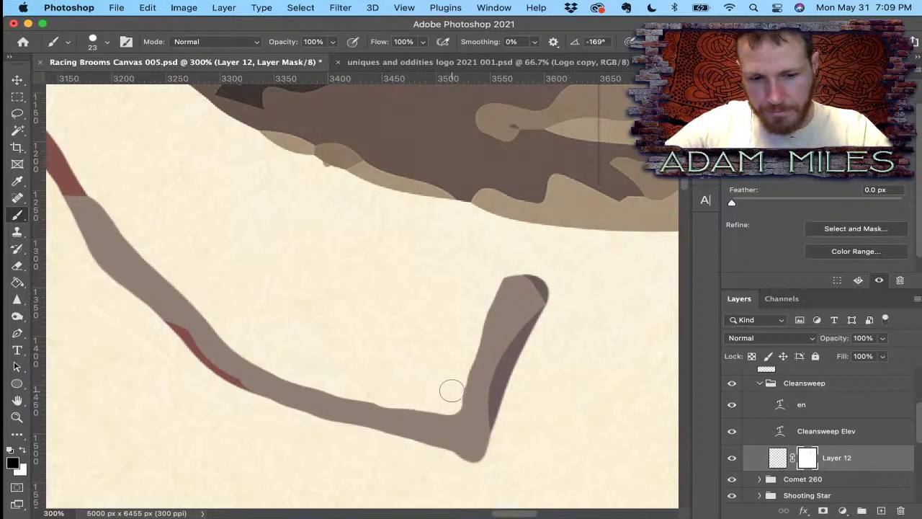
pyautogui.press('x')
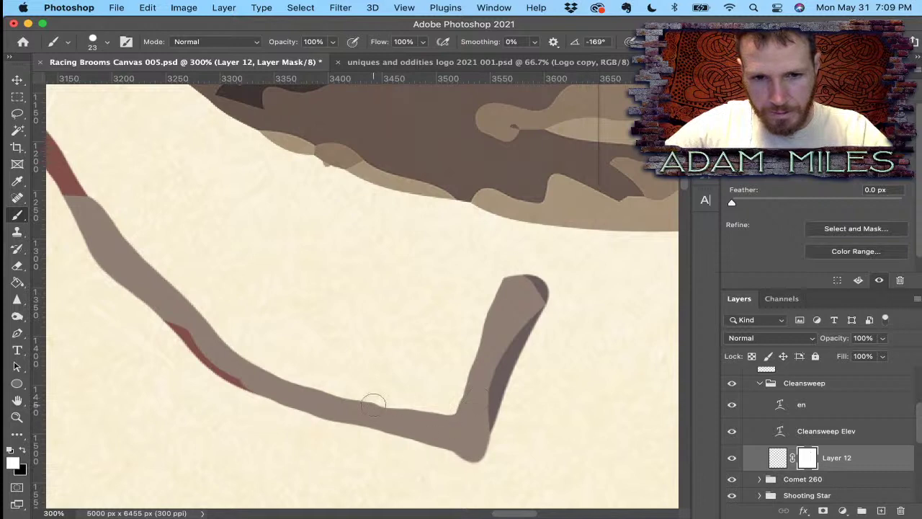
pyautogui.press('x')
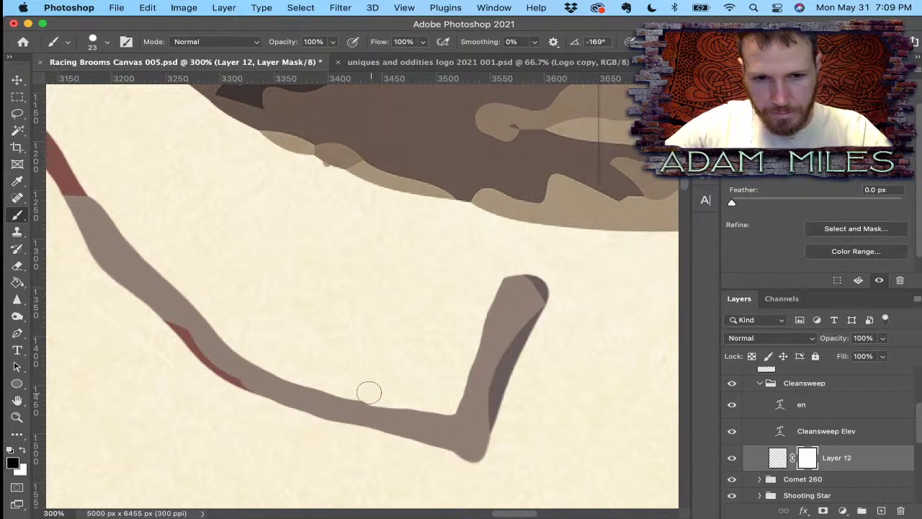
# - Check the reshaped hook against the whole poster and save the document
pyautogui.click(18, 82)
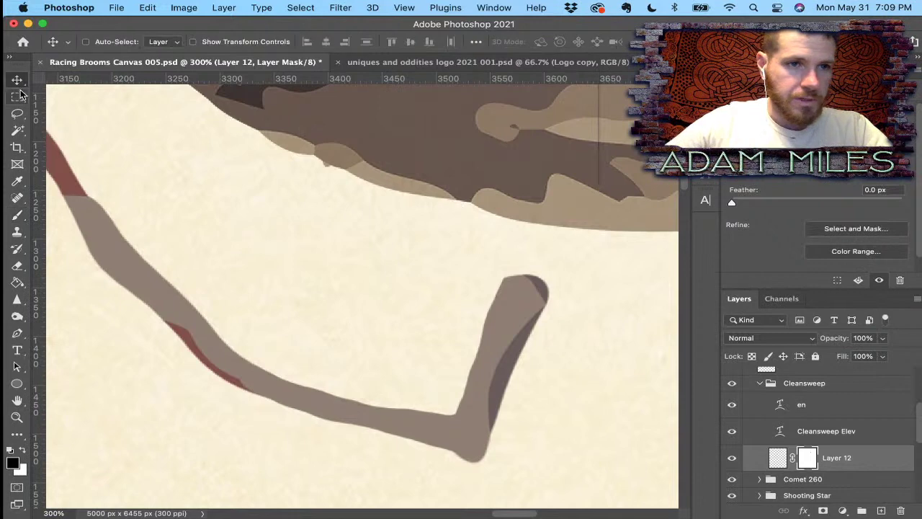
pyautogui.press('super+minus')
pyautogui.press('super+minus')
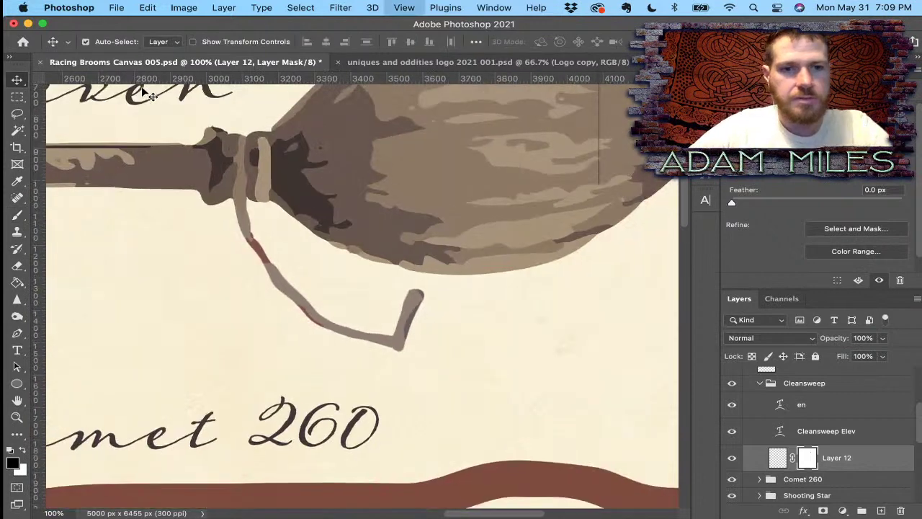
pyautogui.press('super+minus')
pyautogui.press('super+minus')
pyautogui.press('super+minus')
pyautogui.press('super+minus')
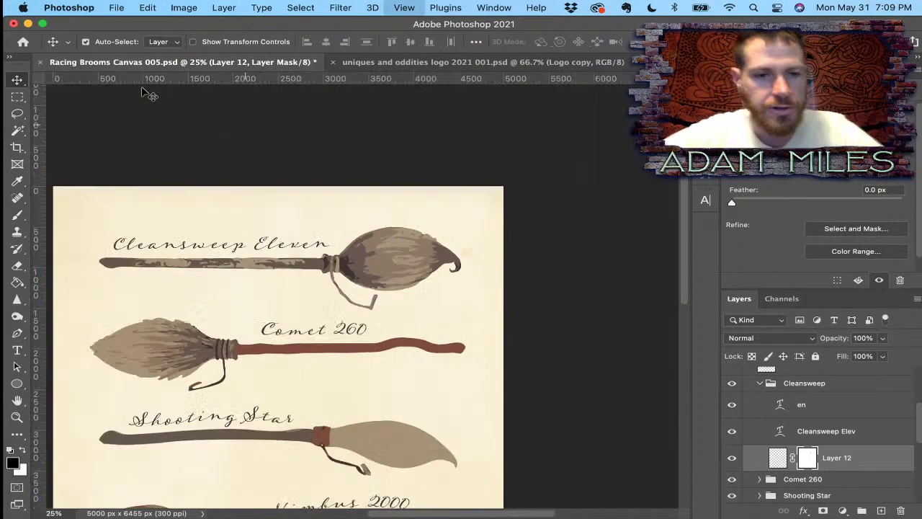
pyautogui.press('super+minus')
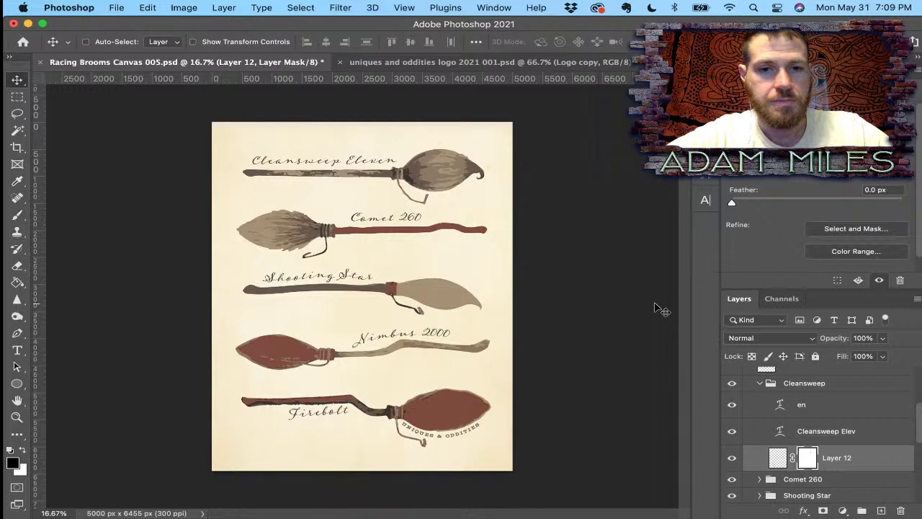
pyautogui.click(116, 8)
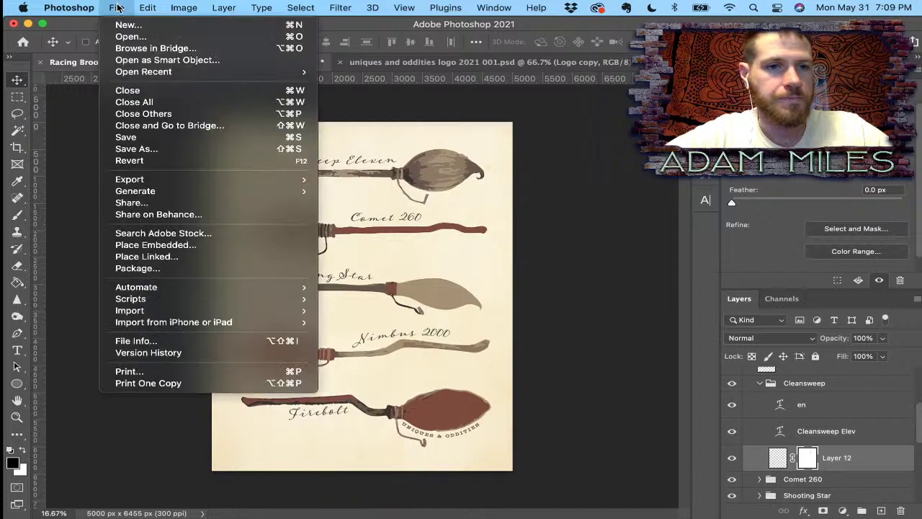
pyautogui.click(175, 142)
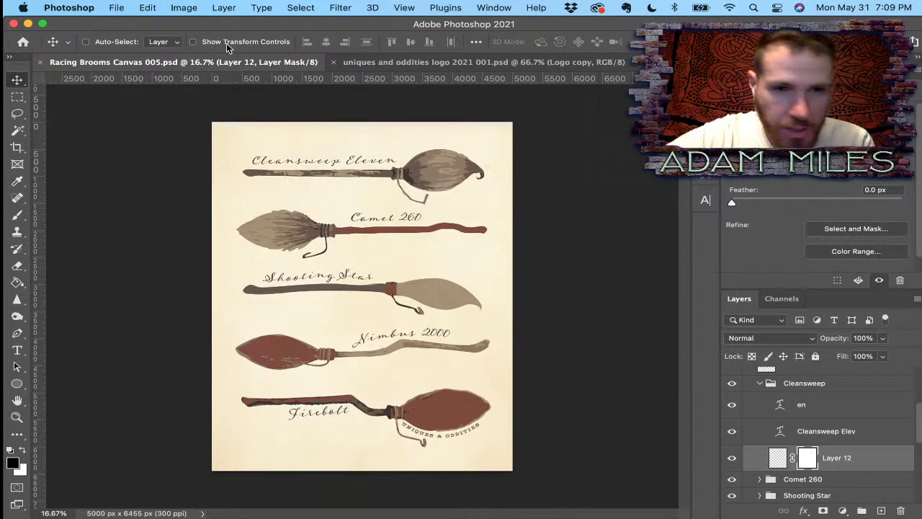
# - Collapse the Cleansweep group and hide the Parchment.00 and Layer 2 backgrounds
pyautogui.click(760, 386)
pyautogui.scroll(-5, 761, 446)
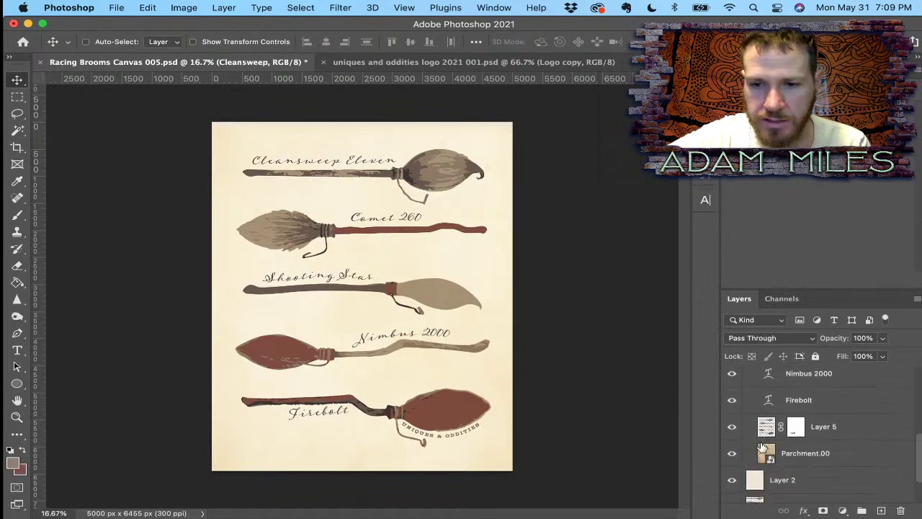
pyautogui.moveTo(732, 431); pyautogui.dragTo(731, 407)
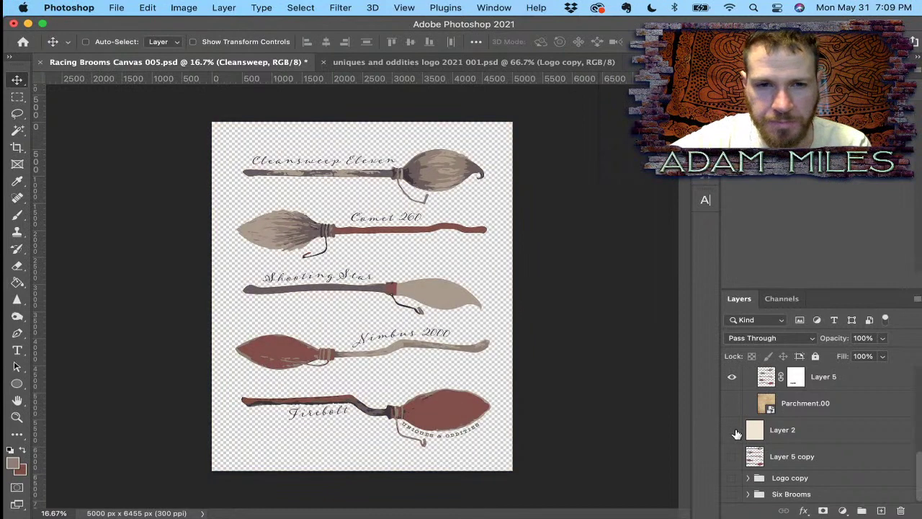
# - Use Export As to start exporting the broom artwork as a PNG with the offered settings
pyautogui.click(121, 9)
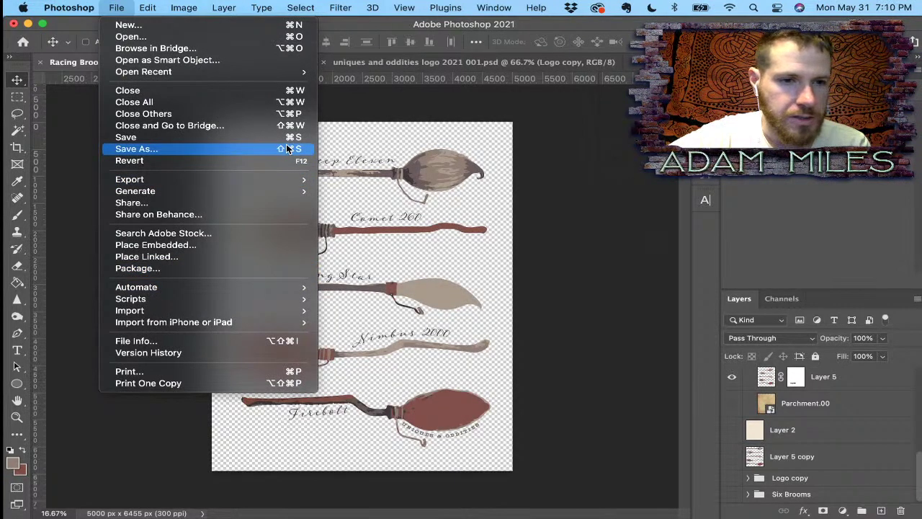
pyautogui.moveTo(289, 179)
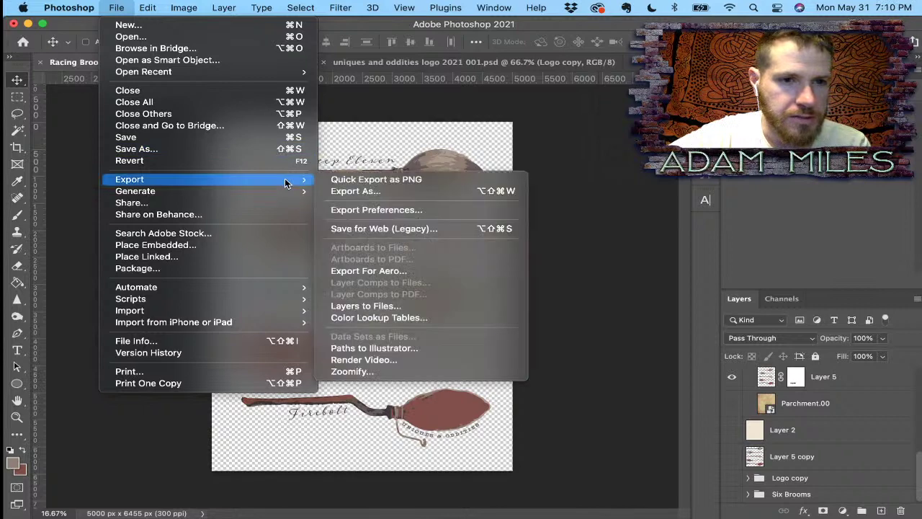
pyautogui.click(355, 191)
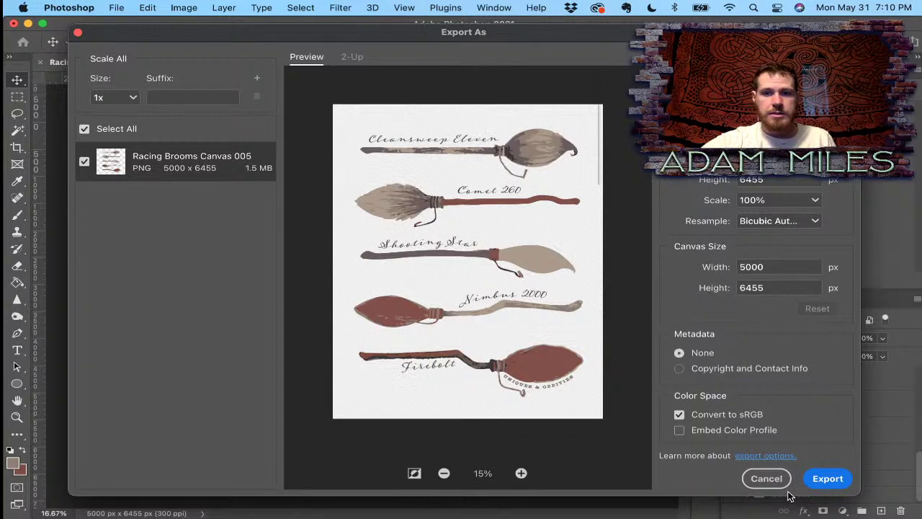
pyautogui.click(827, 480)
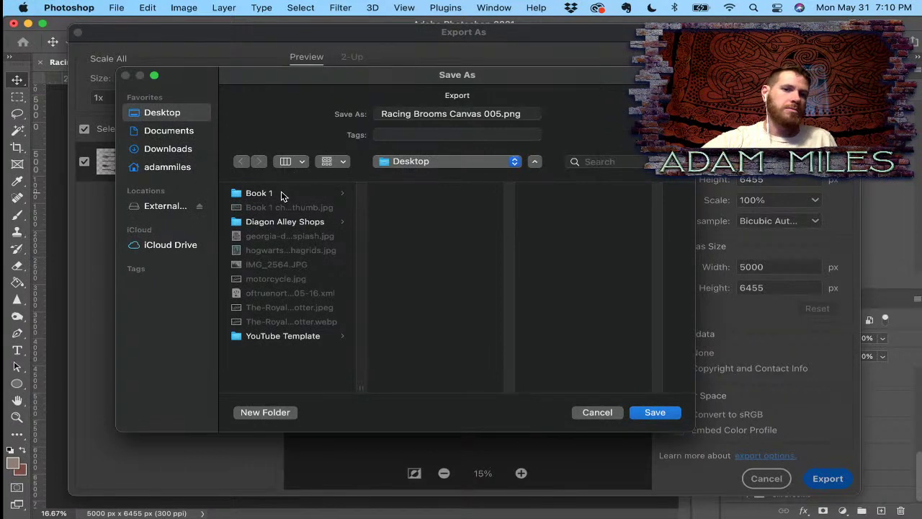
# - Create a folder named Flagship Racing Brooms inside Uniques & Oddities > Art Work For Sale on the external drive
pyautogui.click(160, 206)
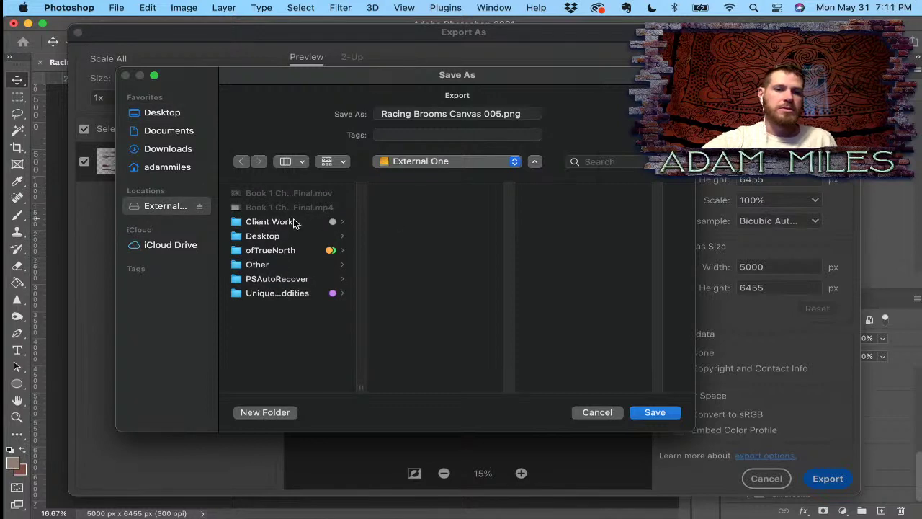
pyautogui.click(292, 293)
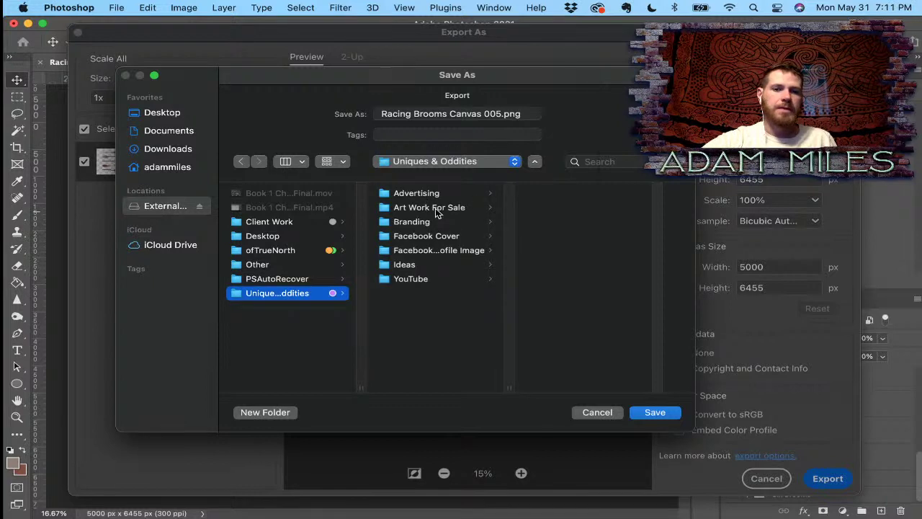
pyautogui.click(438, 209)
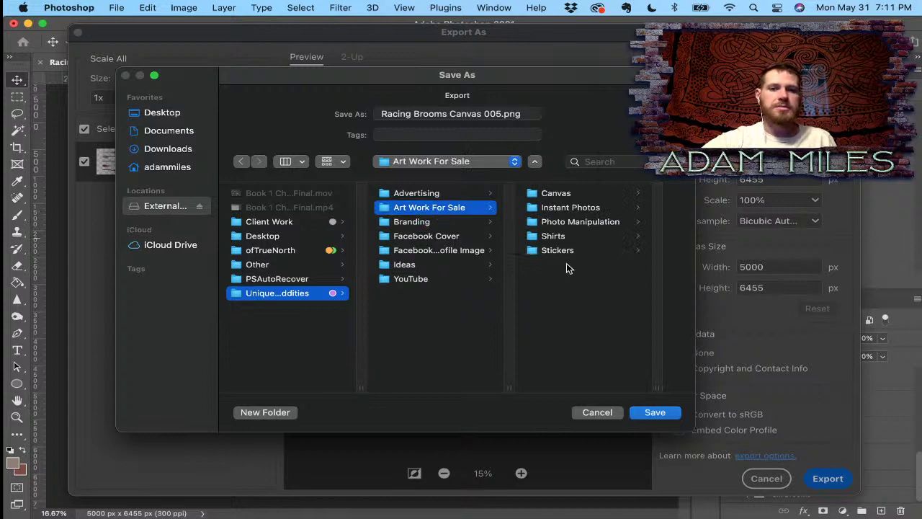
pyautogui.click(278, 412)
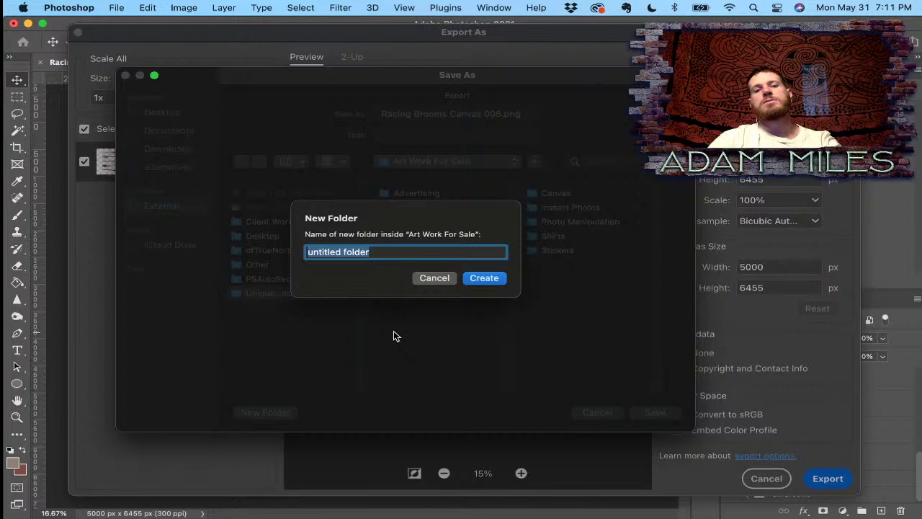
pyautogui.press('BackSpace')
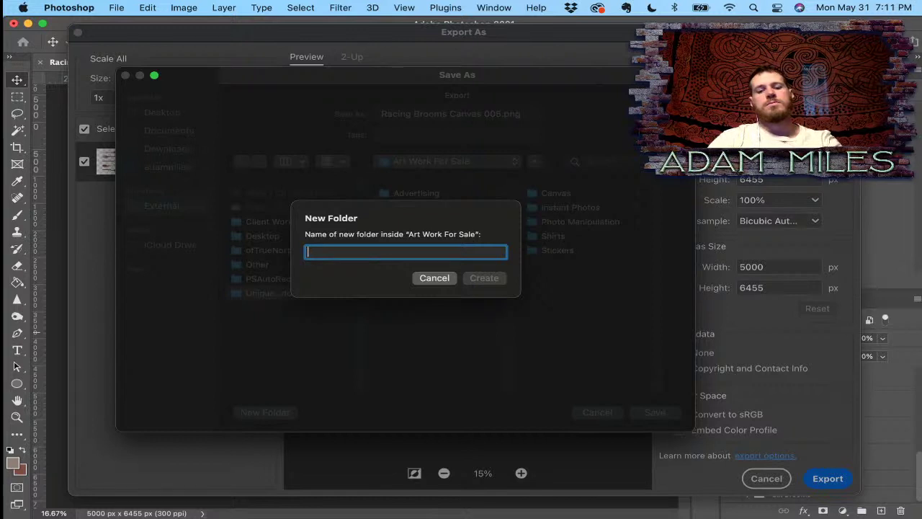
pyautogui.write('Flagship ')
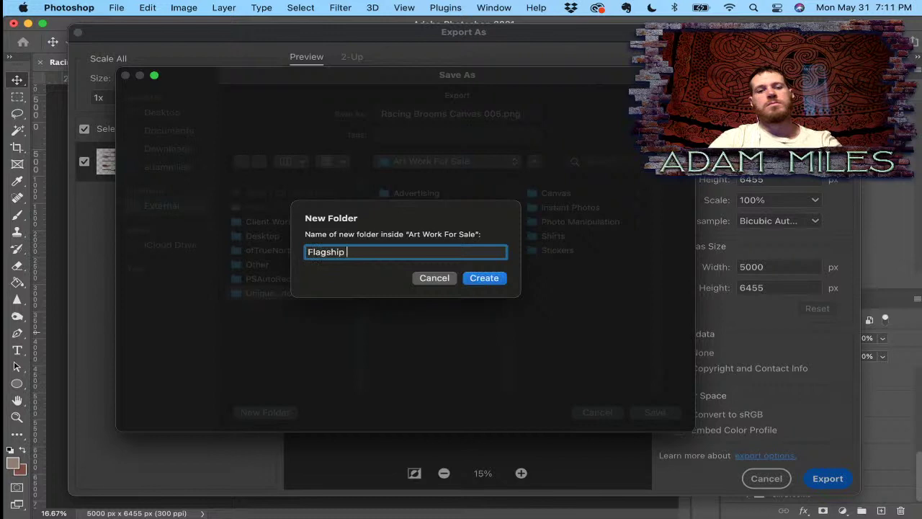
pyautogui.write('Racing Brooms')
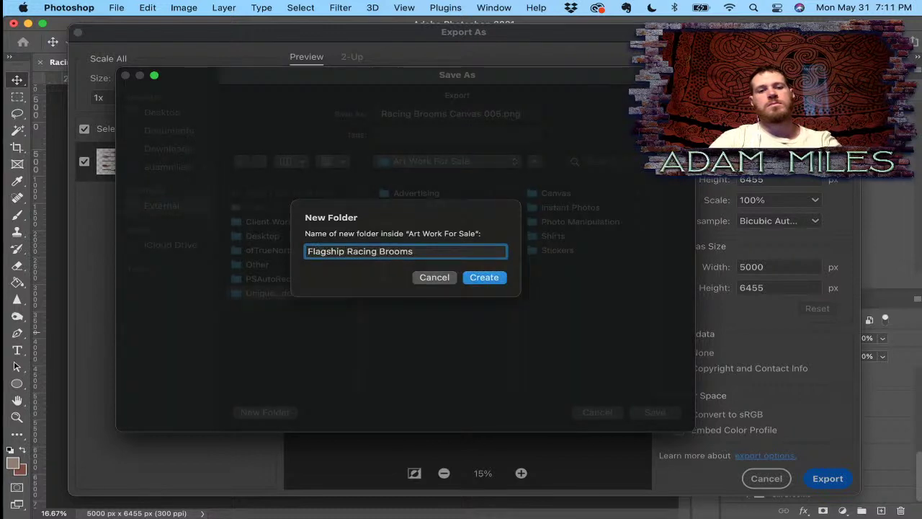
pyautogui.press('Return')
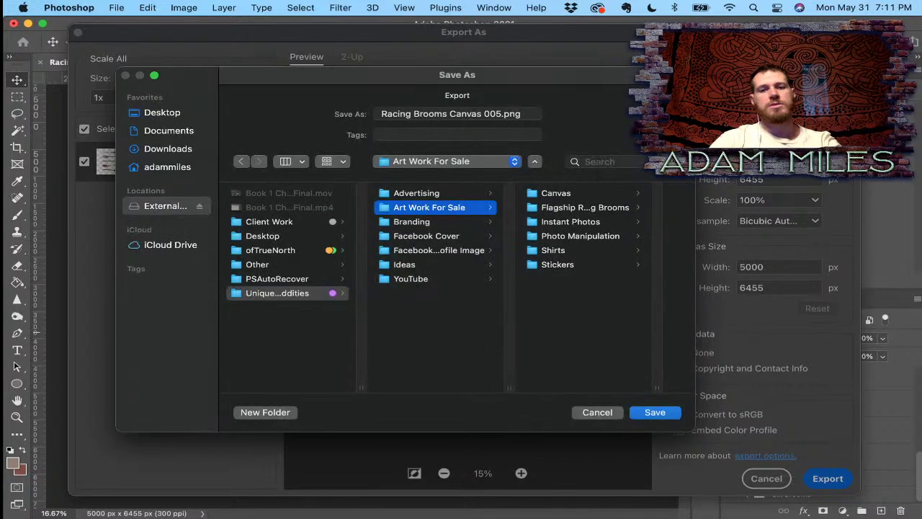
# - Name the exported file Racing Brooms 005.png and save it in the new folder
pyautogui.click(486, 115)
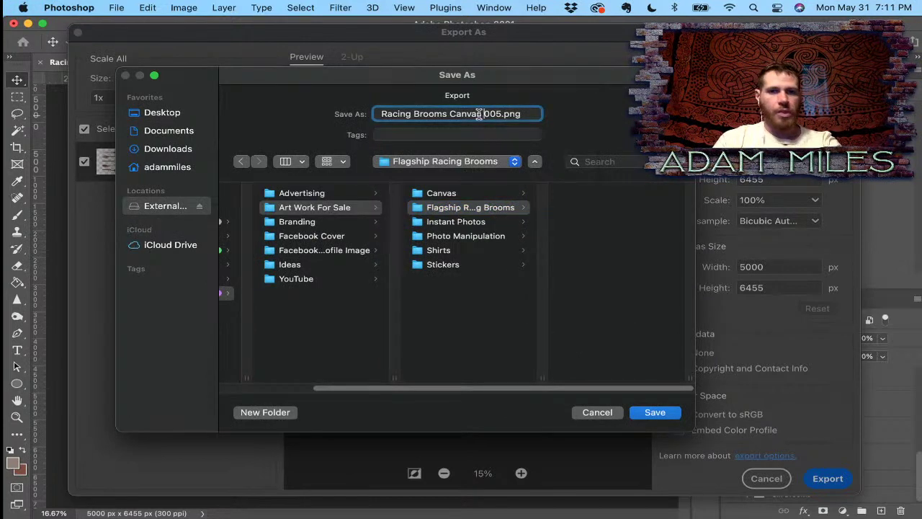
pyautogui.press('BackSpace')
pyautogui.press('BackSpace')
pyautogui.press('BackSpace')
pyautogui.press('BackSpace')
pyautogui.press('BackSpace')
pyautogui.press('BackSpace')
pyautogui.press('BackSpace')
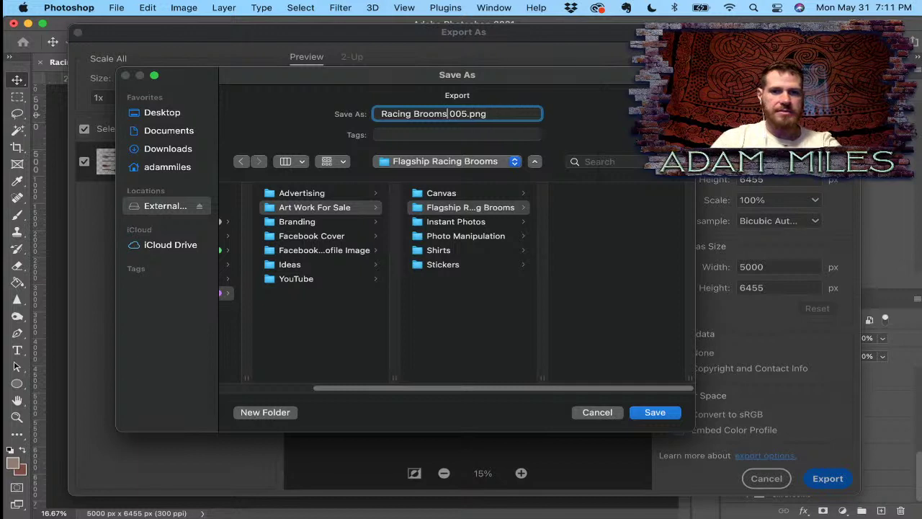
pyautogui.press('Right')
pyautogui.press('Right')
pyautogui.press('Right')
pyautogui.press('BackSpace')
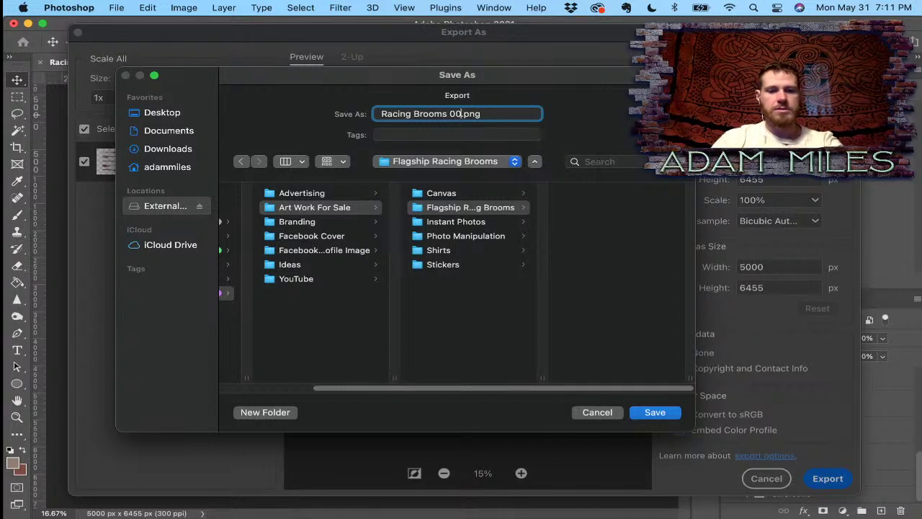
pyautogui.write('5')
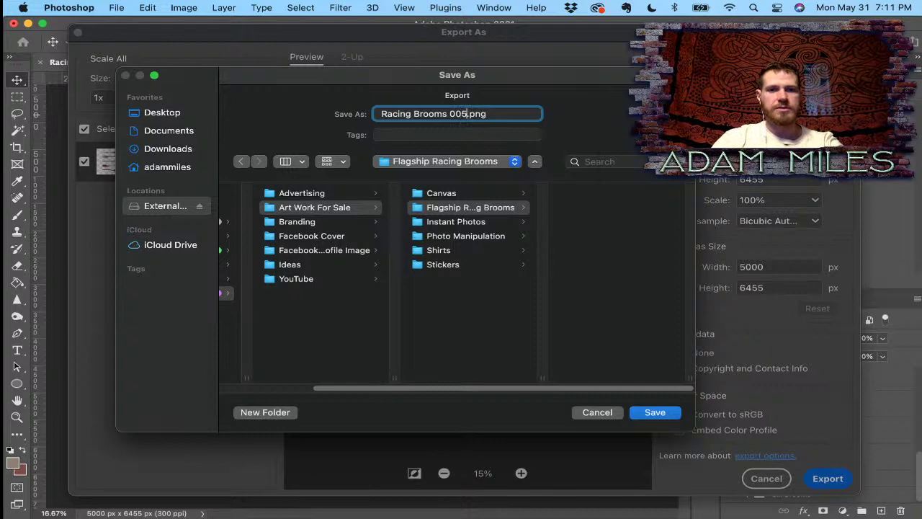
pyautogui.click(652, 425)
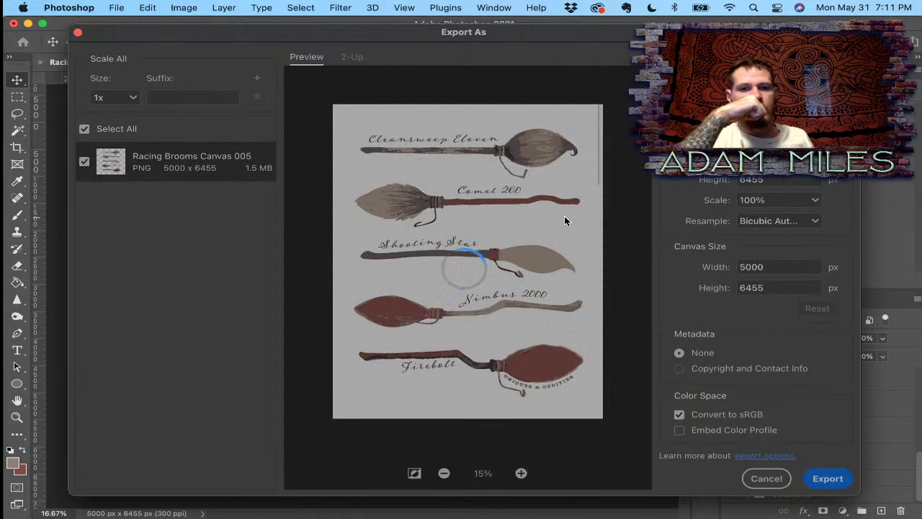
pyautogui.press('Escape')
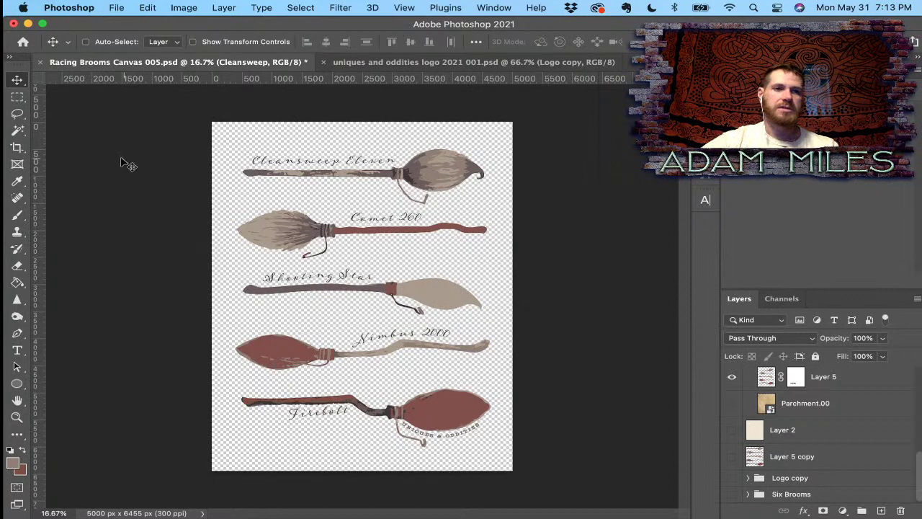
# - Quit Photoshop, saving the changes to Racing Brooms Canvas 005.psd
pyautogui.click(69, 8)
pyautogui.click(77, 147)
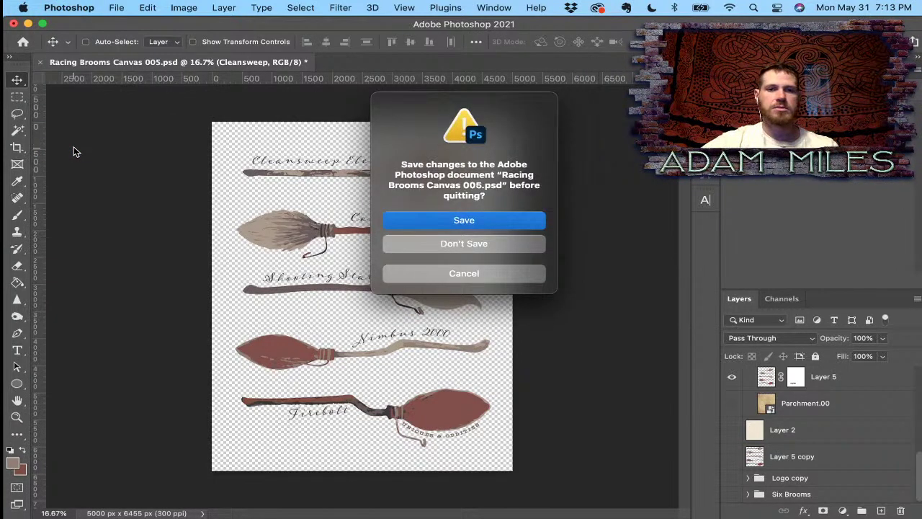
pyautogui.click(517, 224)
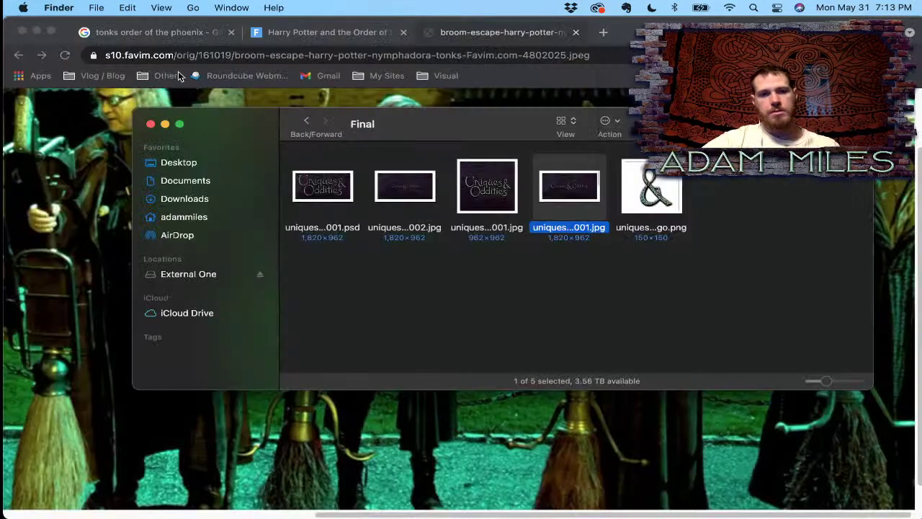
# - Close the browser window and go back two levels in Finder to the Logo folder
pyautogui.click(21, 31)
pyautogui.click(304, 122)
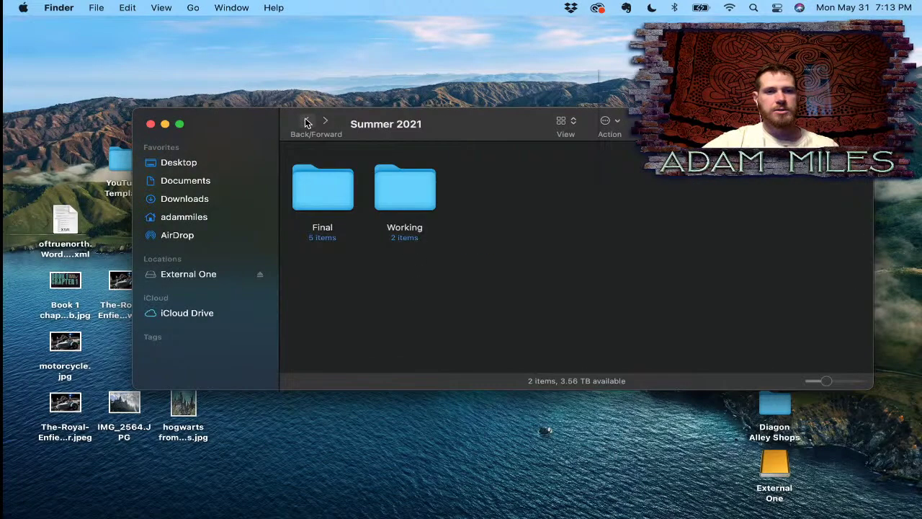
pyautogui.click(305, 122)
# - Switch to Illustrator and create a new RGB document from the recent 6000 x 8000 px preset
pyautogui.moveTo(468, 513)
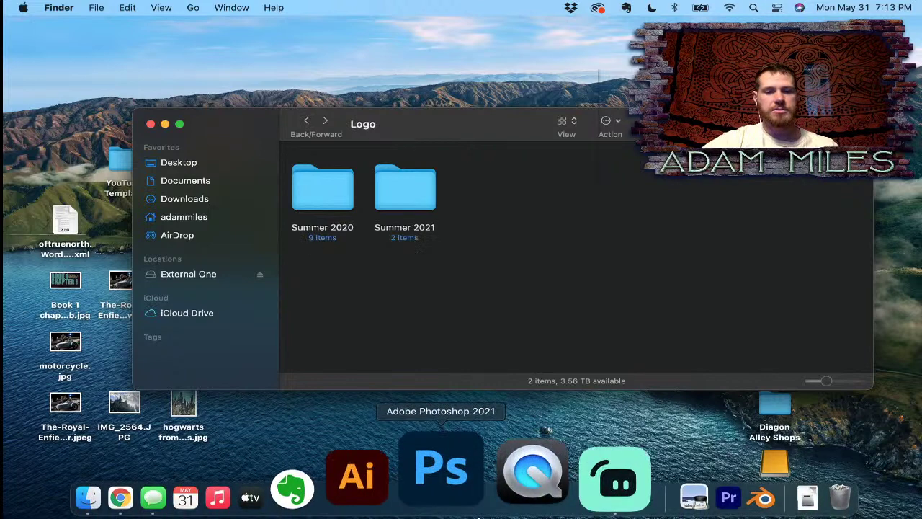
pyautogui.click(441, 478)
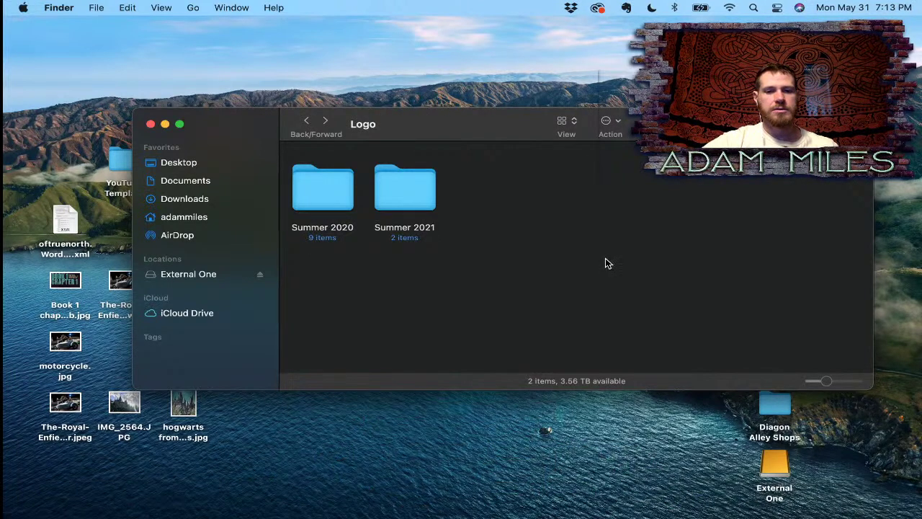
pyautogui.moveTo(483, 515)
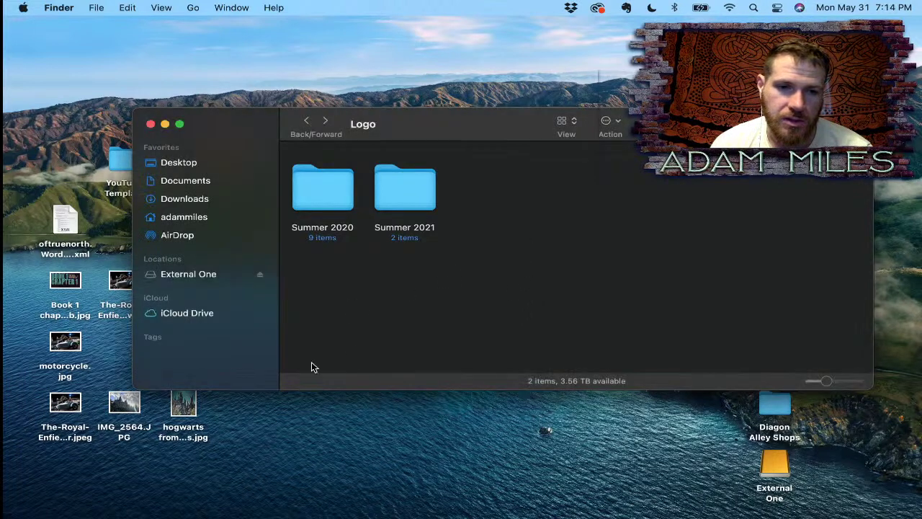
pyautogui.click(84, 240)
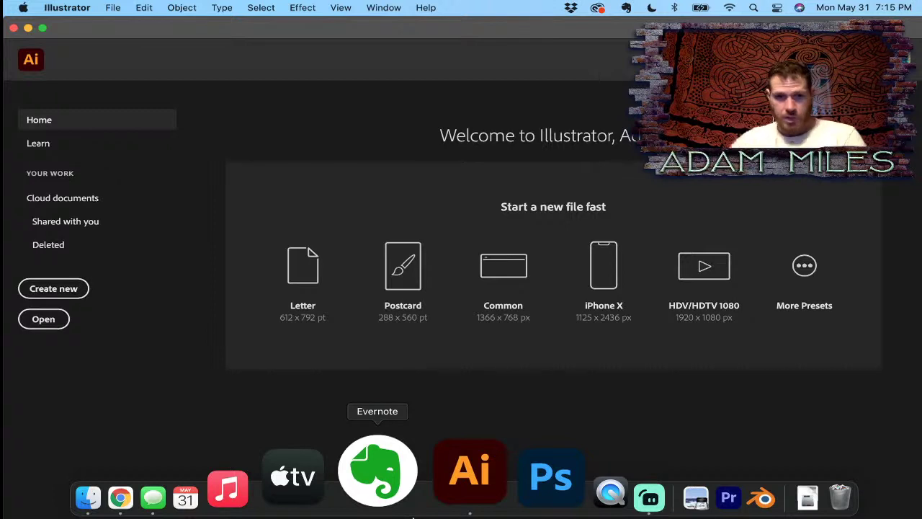
pyautogui.click(55, 292)
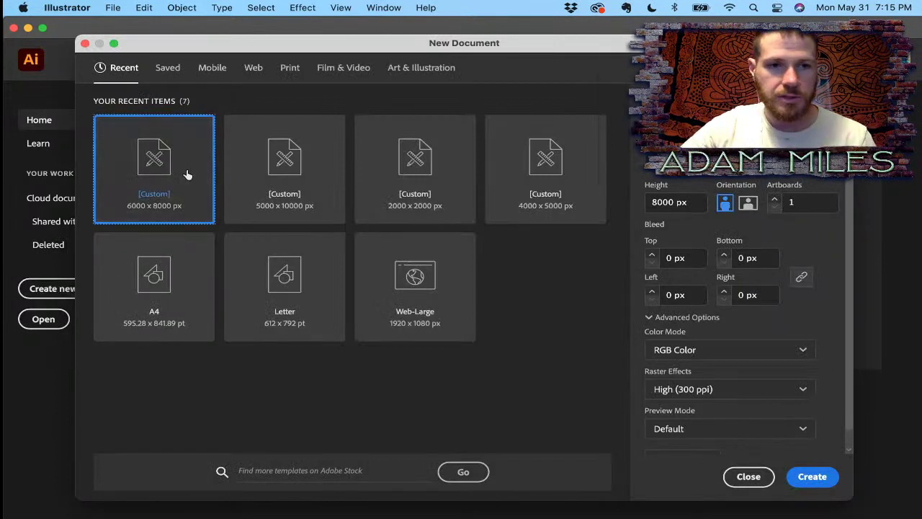
pyautogui.click(825, 479)
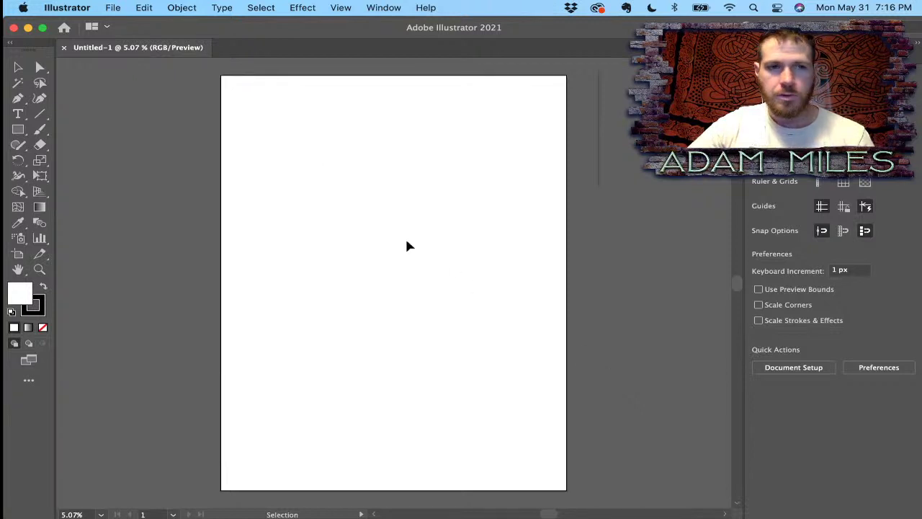
# - Start placing a file in the document and browse to Uniques & Oddities > Art Work For Sale on External One
pyautogui.click(113, 8)
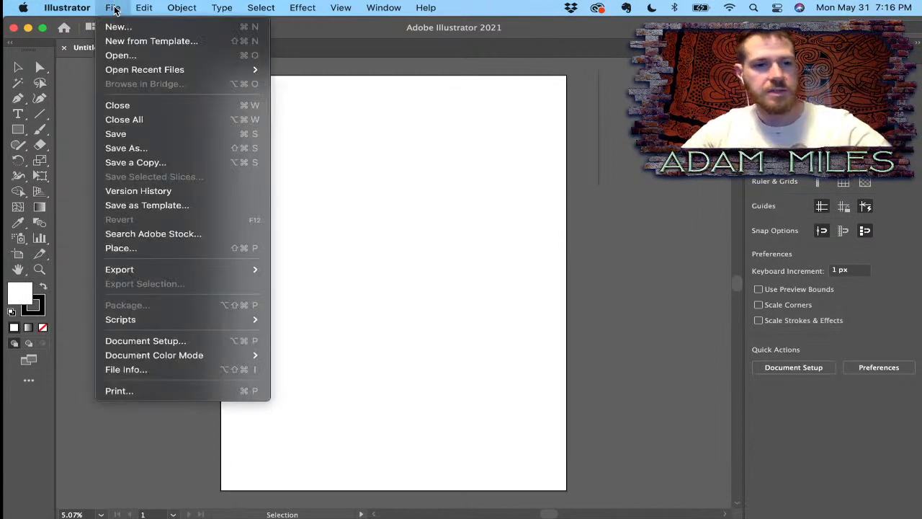
pyautogui.click(178, 252)
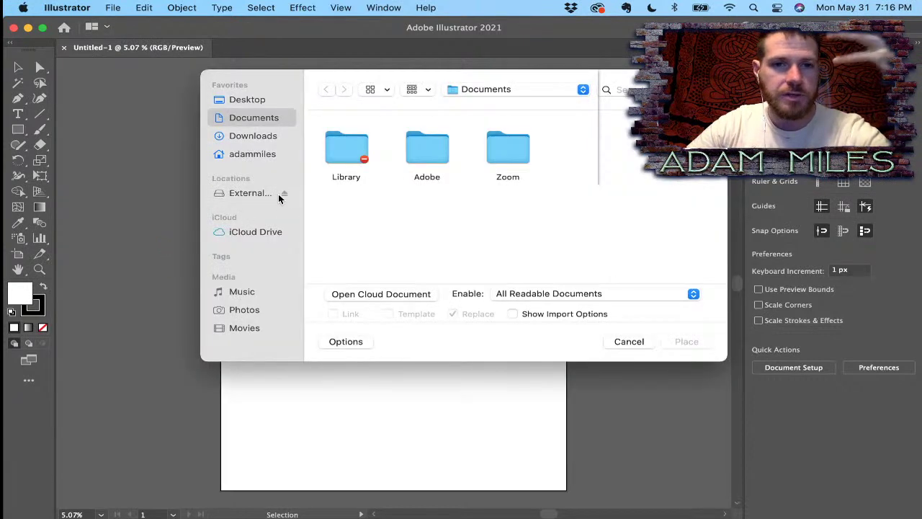
pyautogui.click(242, 194)
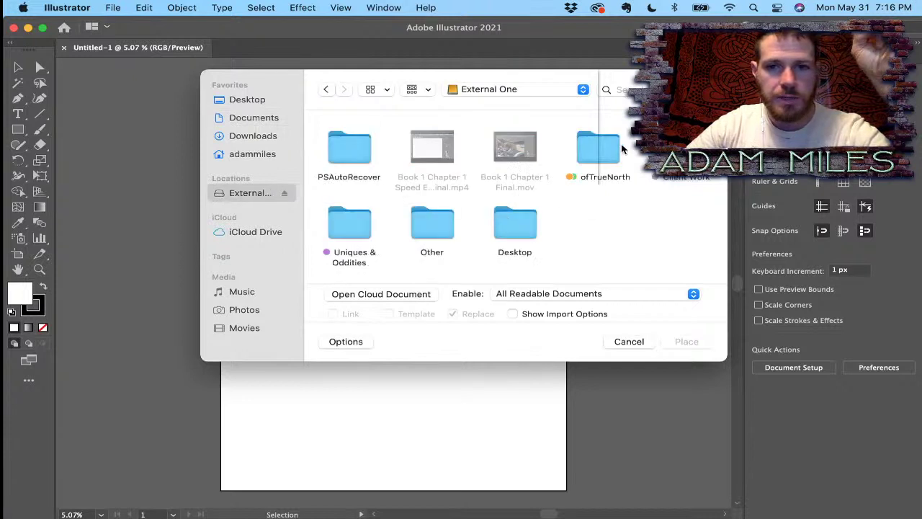
pyautogui.doubleClick(345, 223)
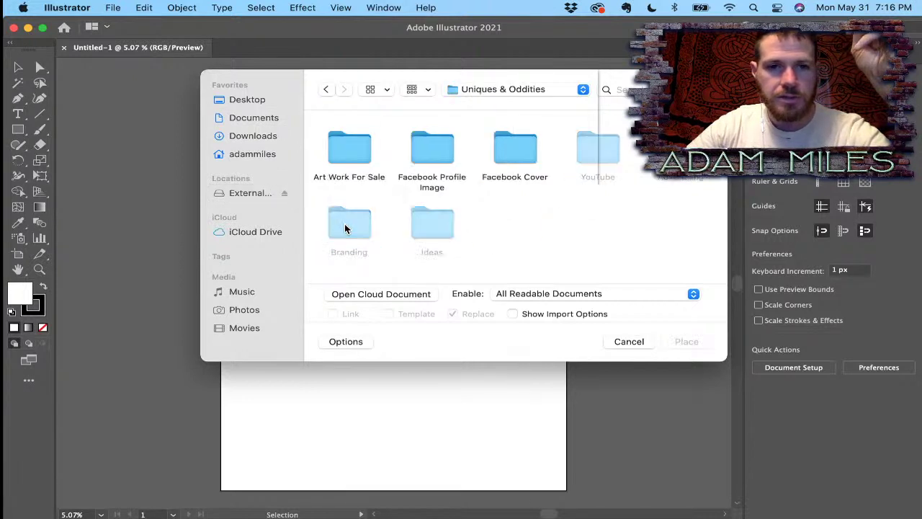
pyautogui.doubleClick(348, 150)
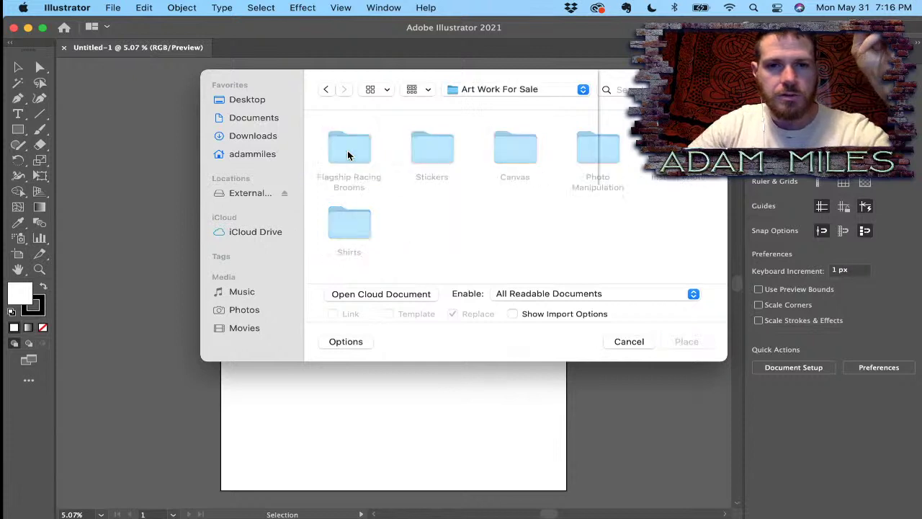
pyautogui.doubleClick(515, 144)
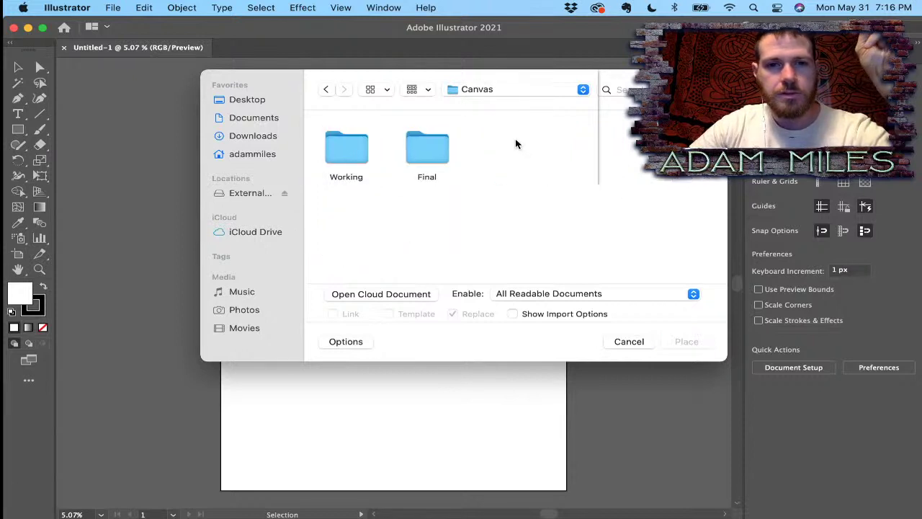
pyautogui.click(514, 90)
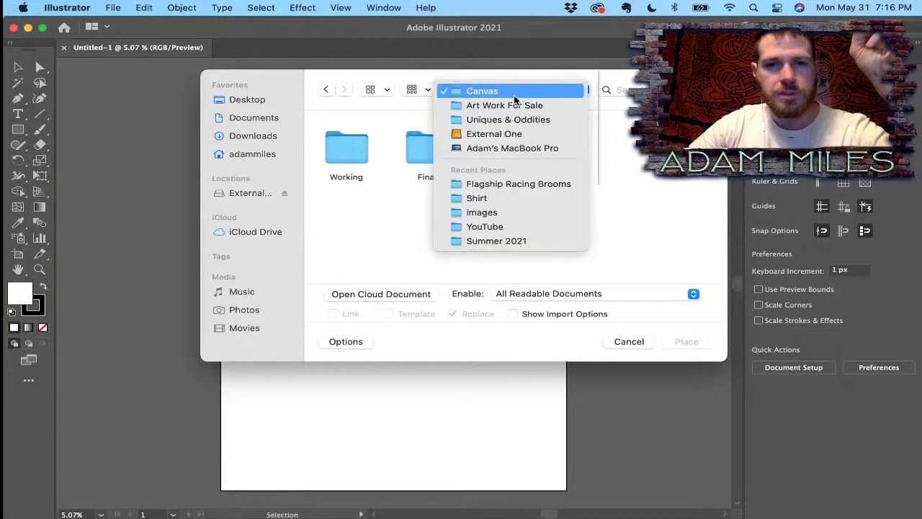
pyautogui.click(515, 106)
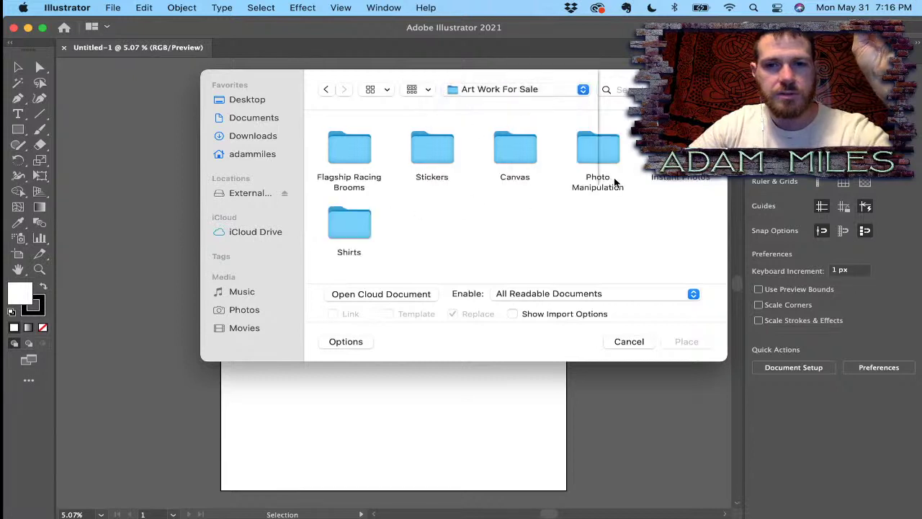
# - Place the racing brooms artwork from the Flagship Racing Brooms folder and centre it on the artboard
pyautogui.click(346, 159)
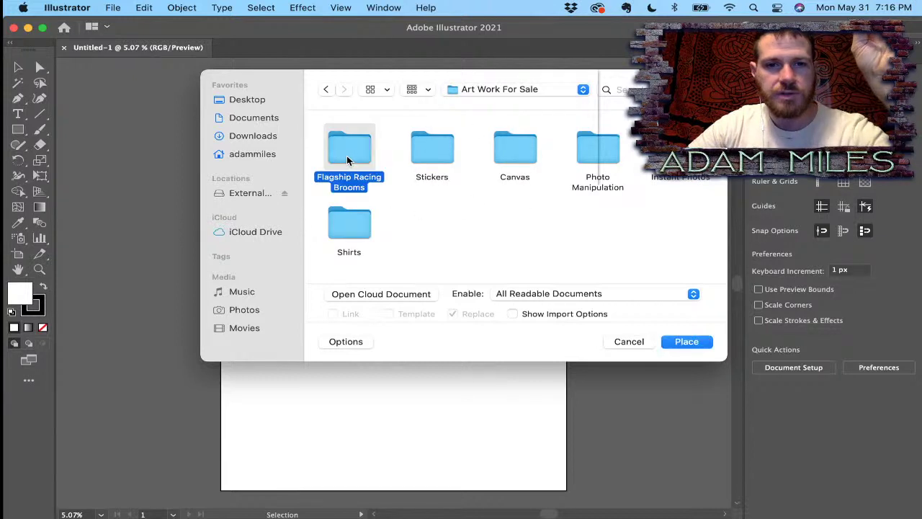
pyautogui.doubleClick(348, 155)
pyautogui.click(696, 340)
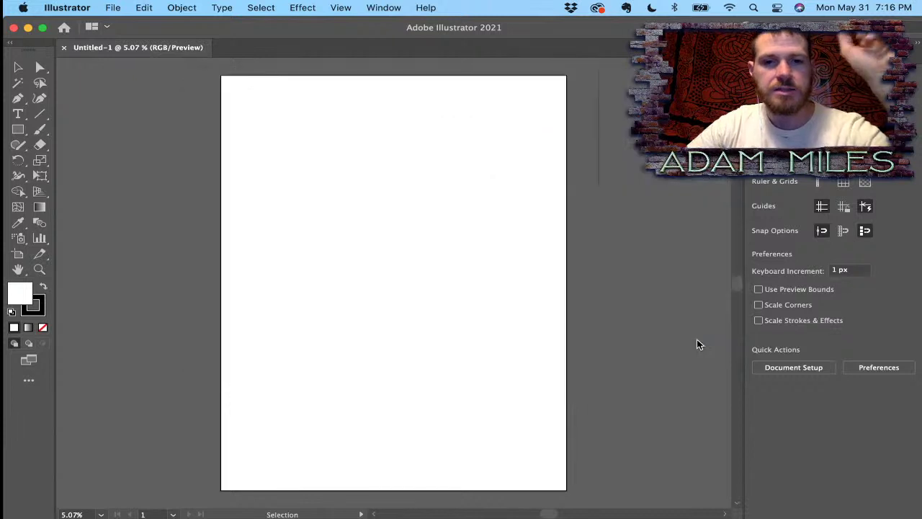
pyautogui.click(278, 156)
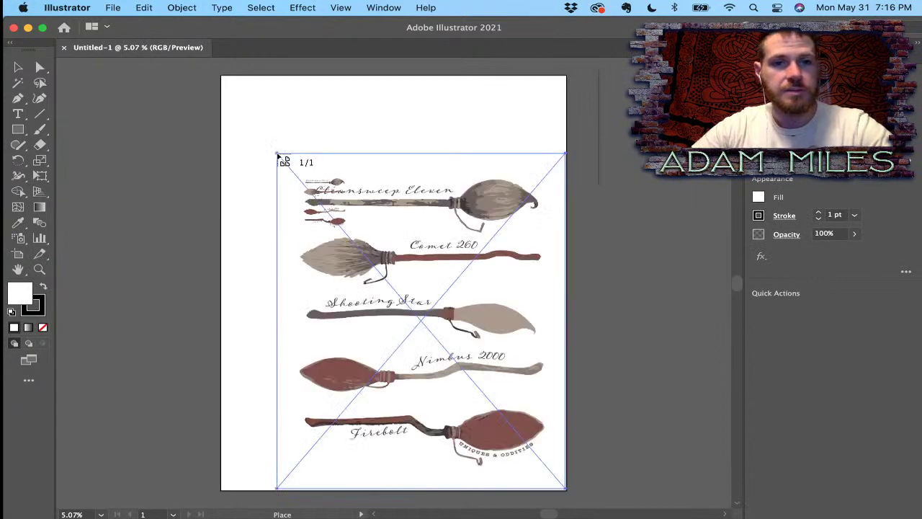
pyautogui.moveTo(411, 298); pyautogui.dragTo(389, 248)
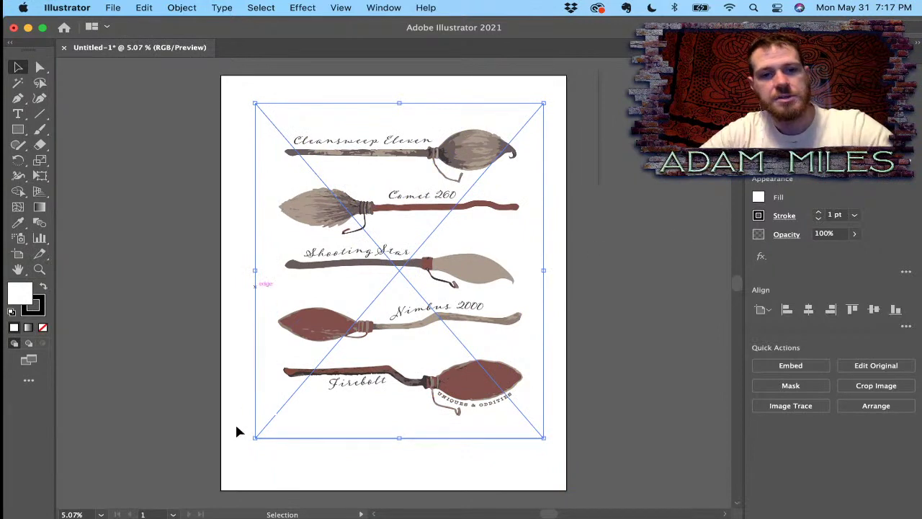
pyautogui.moveTo(441, 244)
pyautogui.mouseDown()
pyautogui.moveTo(438, 267)
pyautogui.moveTo(432, 243)
pyautogui.moveTo(436, 255)
pyautogui.mouseUp()
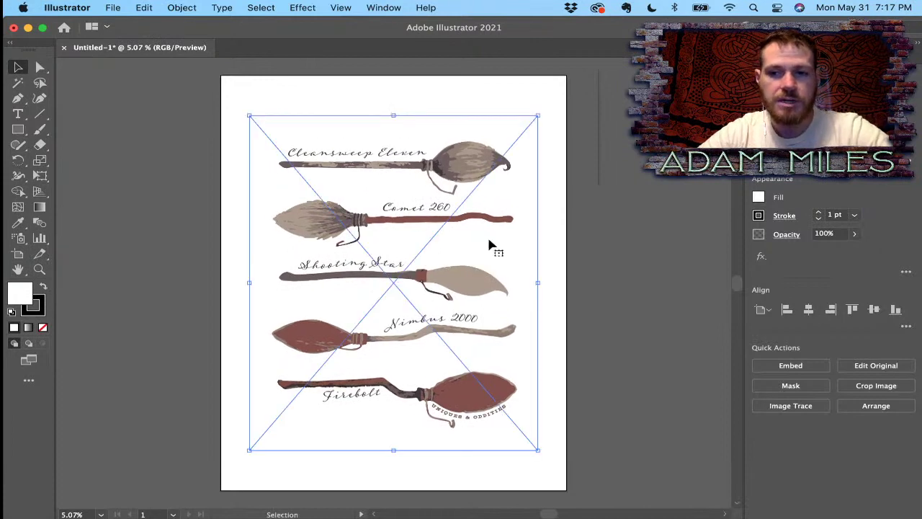
pyautogui.click(802, 408)
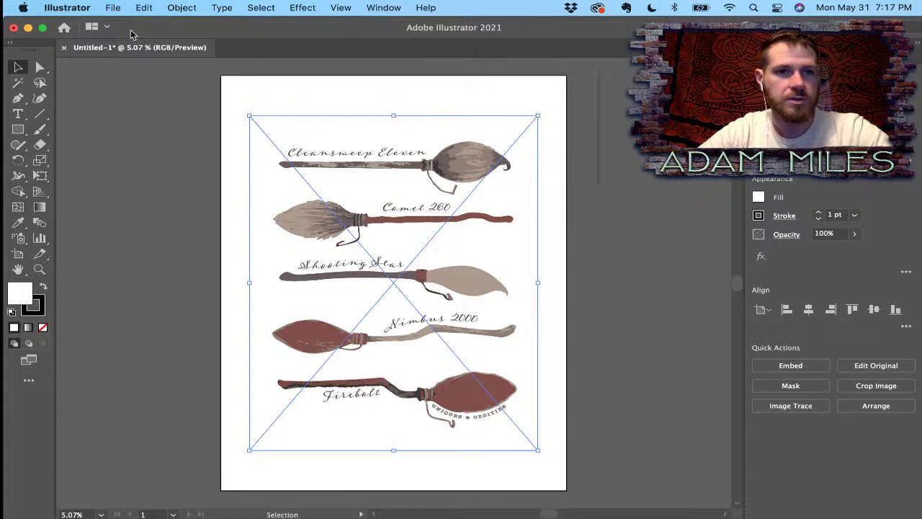
pyautogui.click(145, 7)
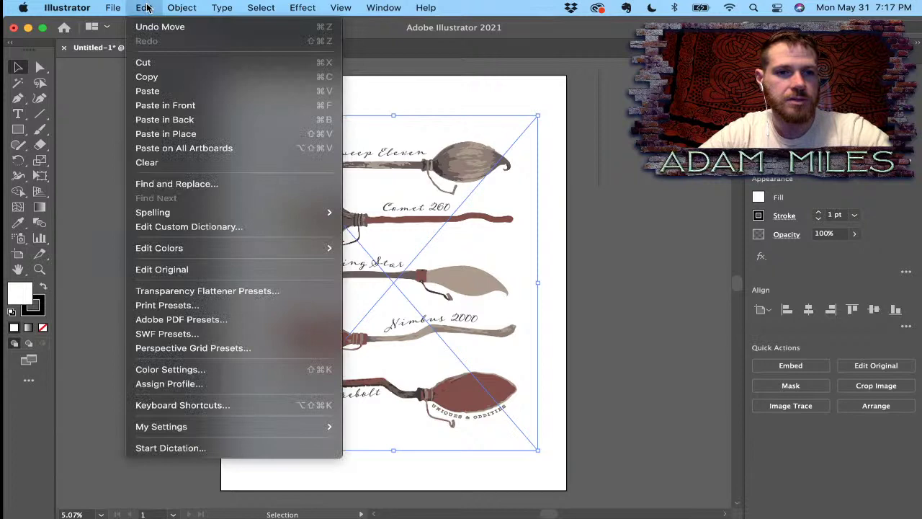
pyautogui.moveTo(113, 11)
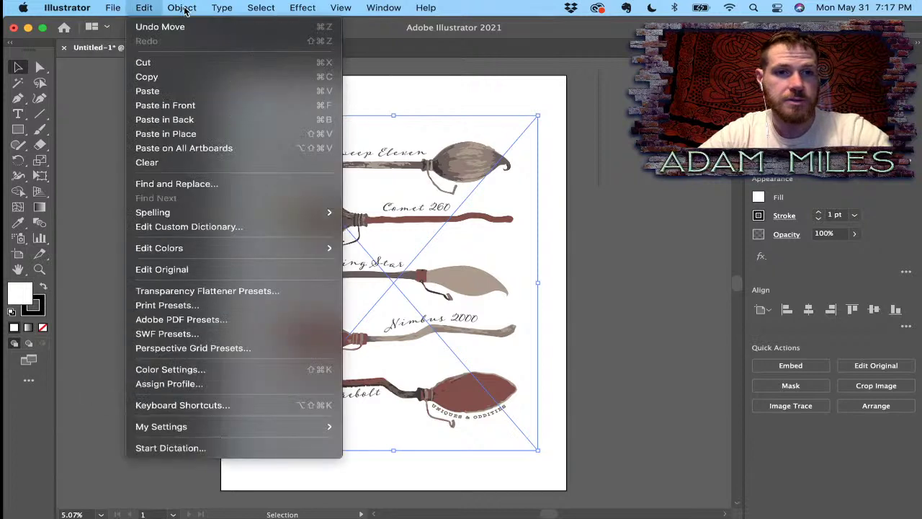
pyautogui.moveTo(183, 9)
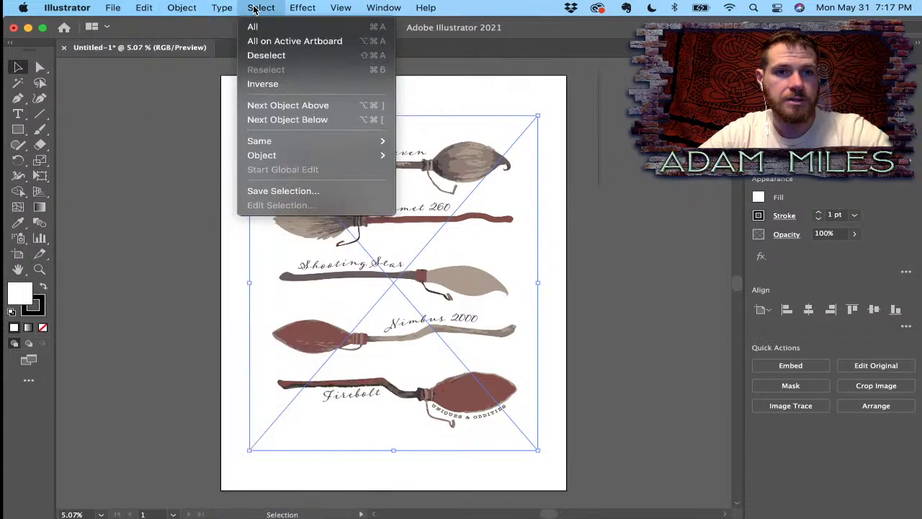
pyautogui.moveTo(426, 7)
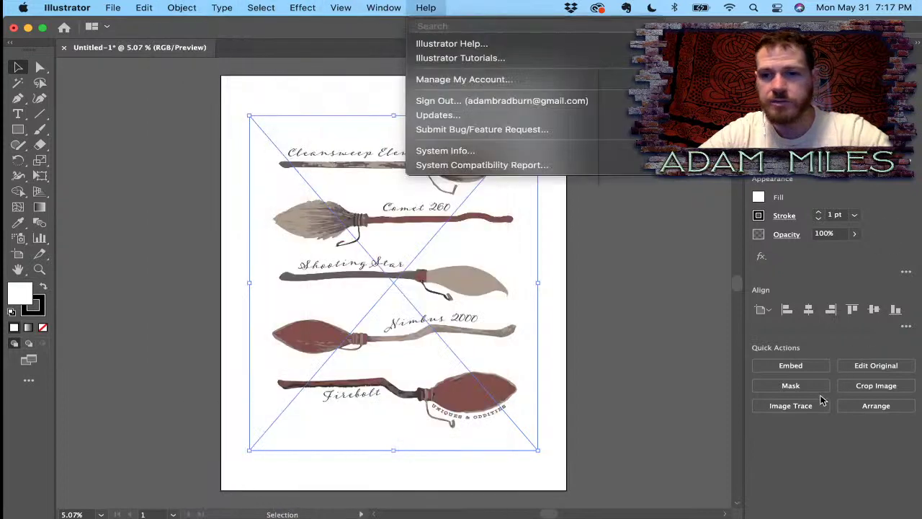
pyautogui.moveTo(394, 15)
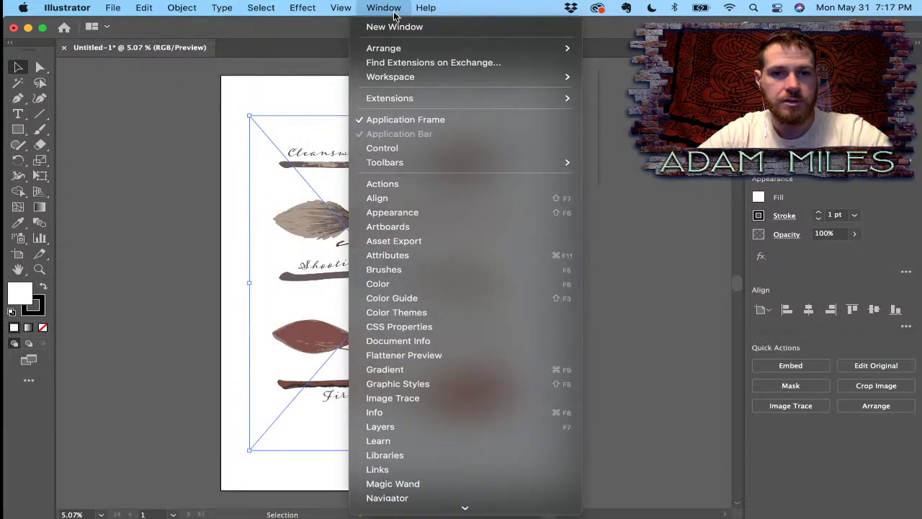
pyautogui.scroll(-5, 410, 317)
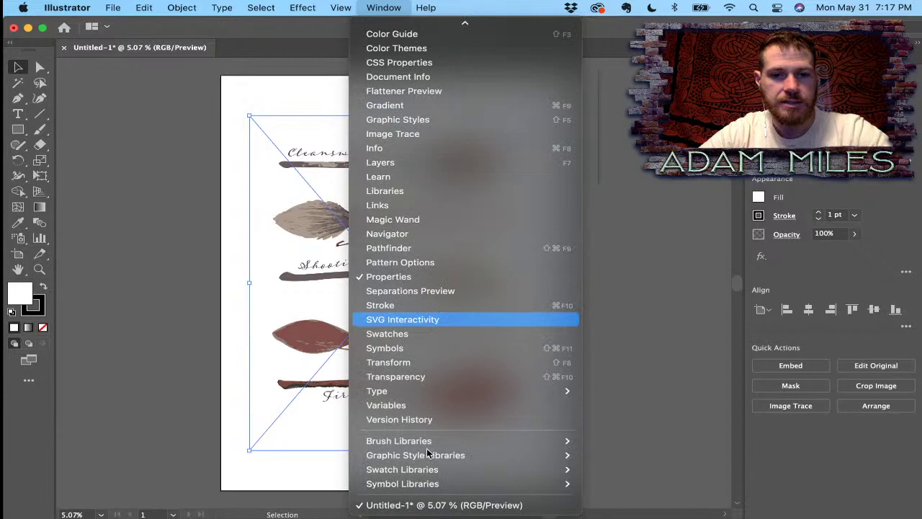
pyautogui.moveTo(455, 472)
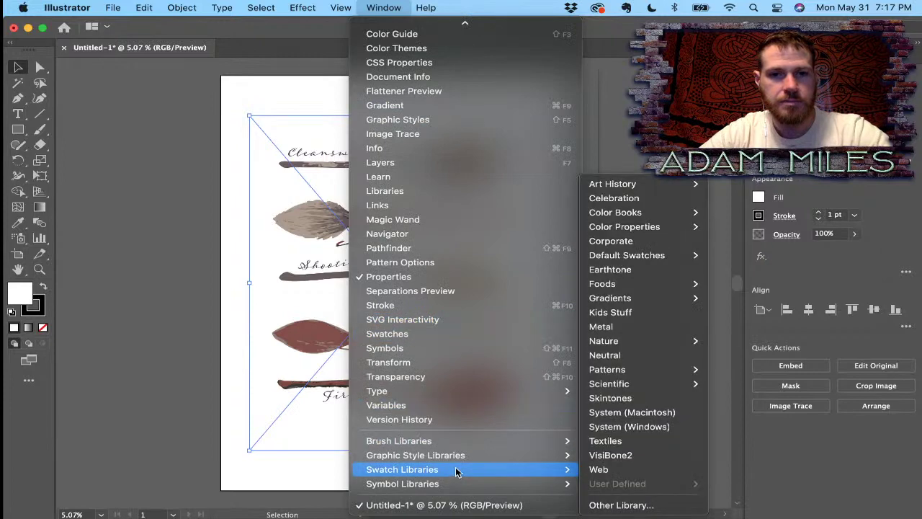
pyautogui.scroll(5, 472, 457)
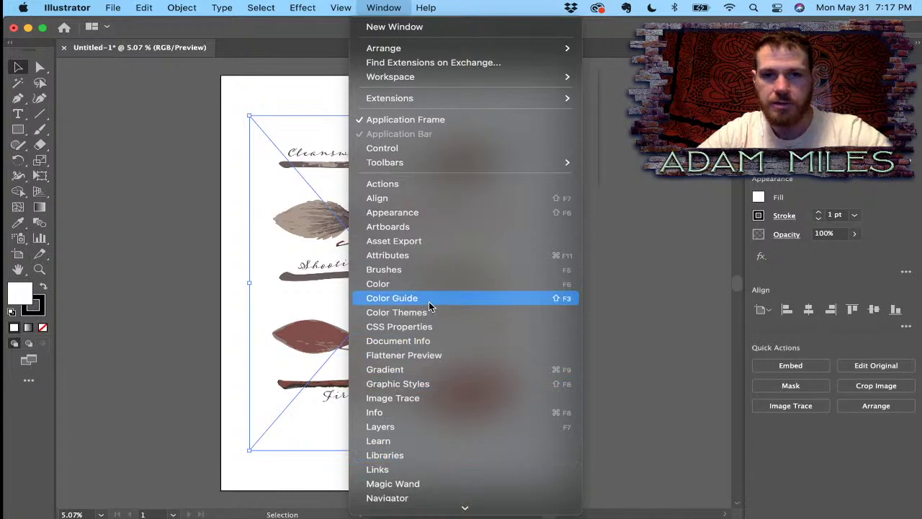
pyautogui.scroll(-2, 487, 358)
pyautogui.click(504, 353)
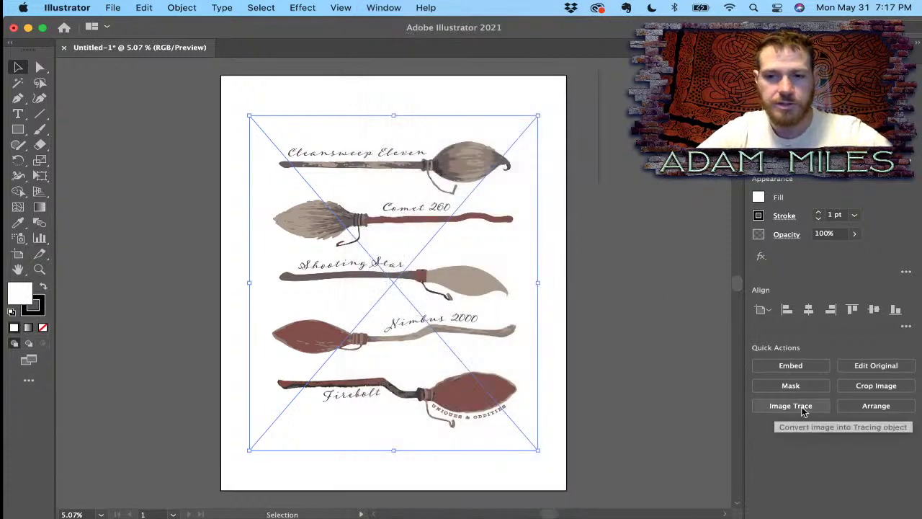
# - Image Trace the placed artwork with the default preset, continuing despite its large size, and switch the preset to 16 Colors
pyautogui.click(802, 408)
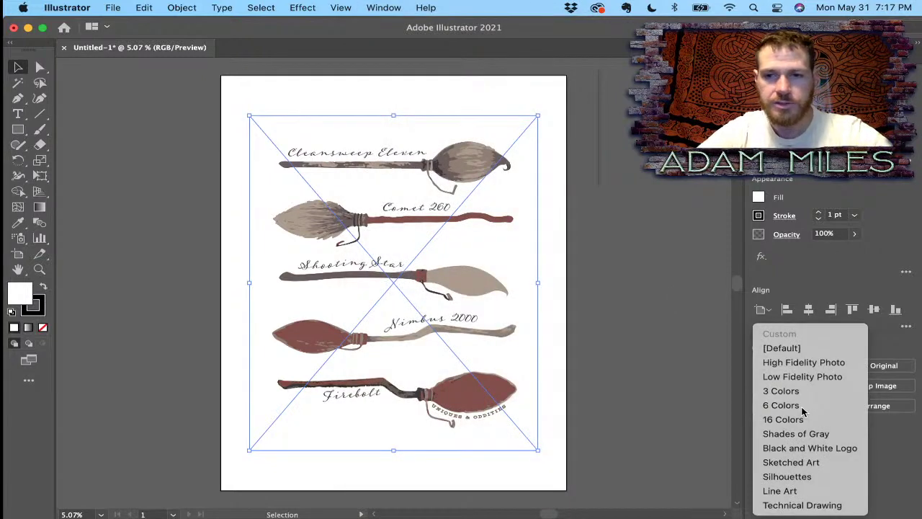
pyautogui.click(827, 350)
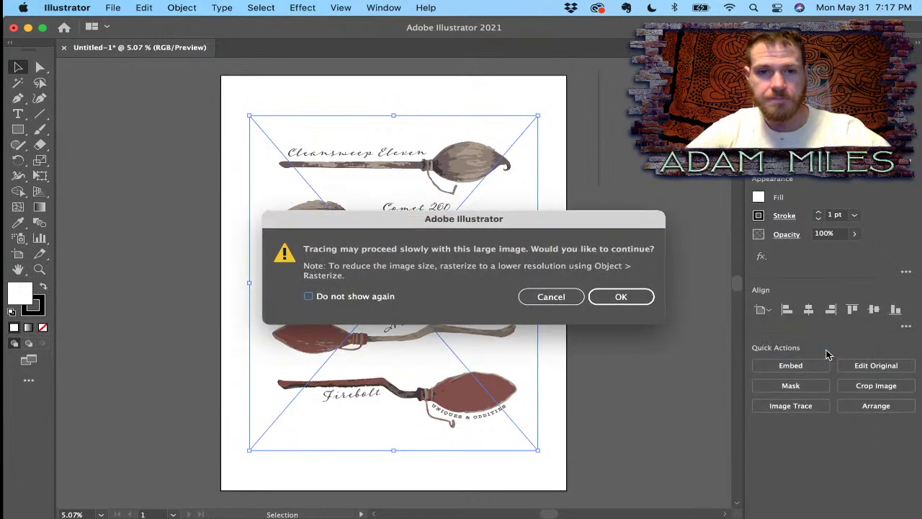
pyautogui.click(638, 298)
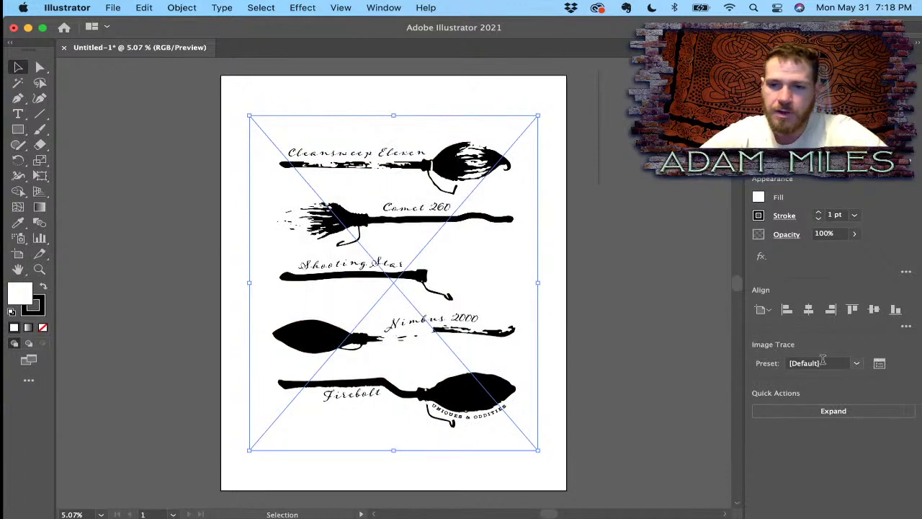
pyautogui.click(859, 364)
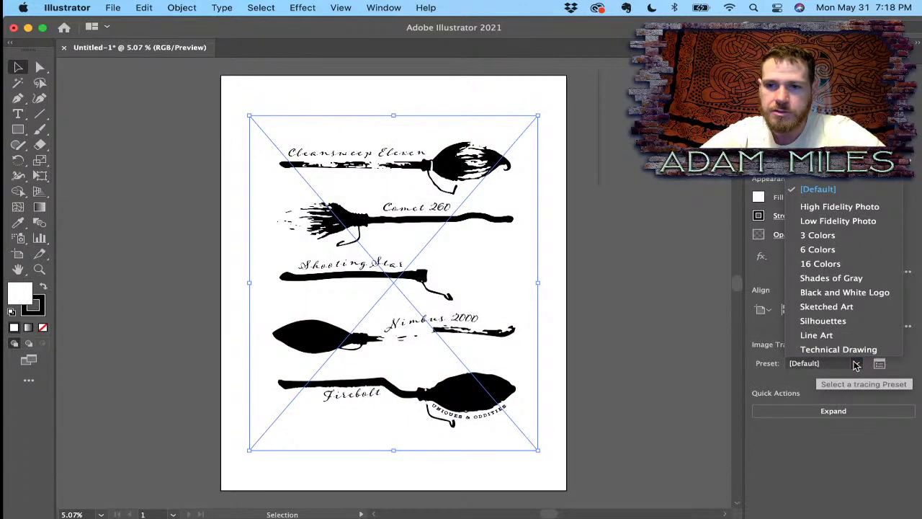
pyautogui.click(821, 263)
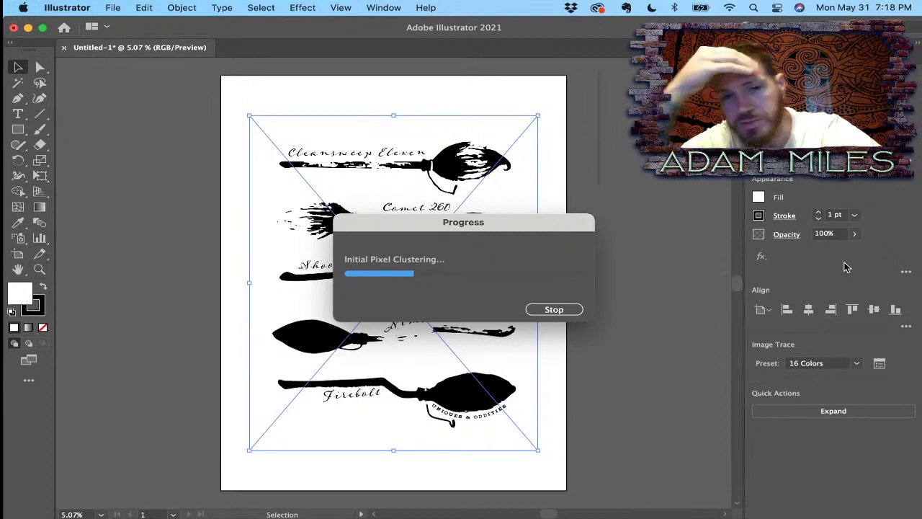
# - Set the tracing preset to 6 Colors and expand the traced brooms artwork into vector paths
pyautogui.click(853, 364)
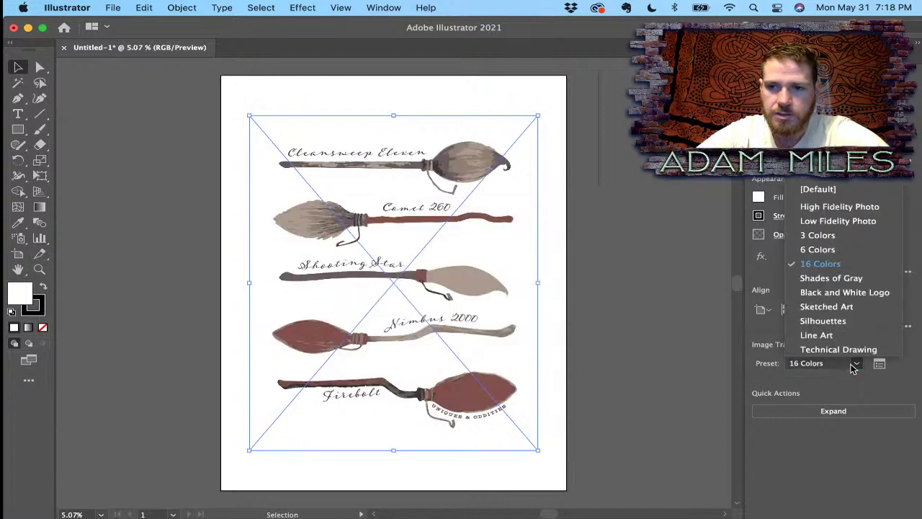
pyautogui.click(835, 250)
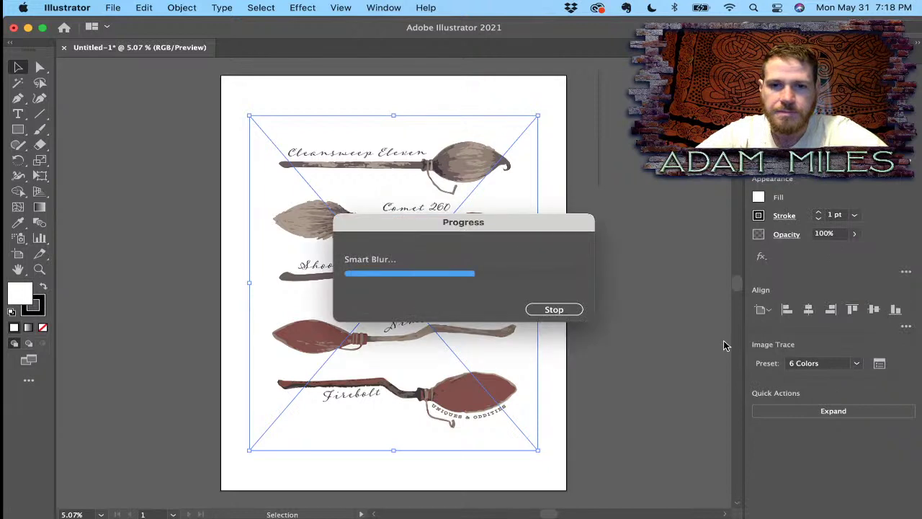
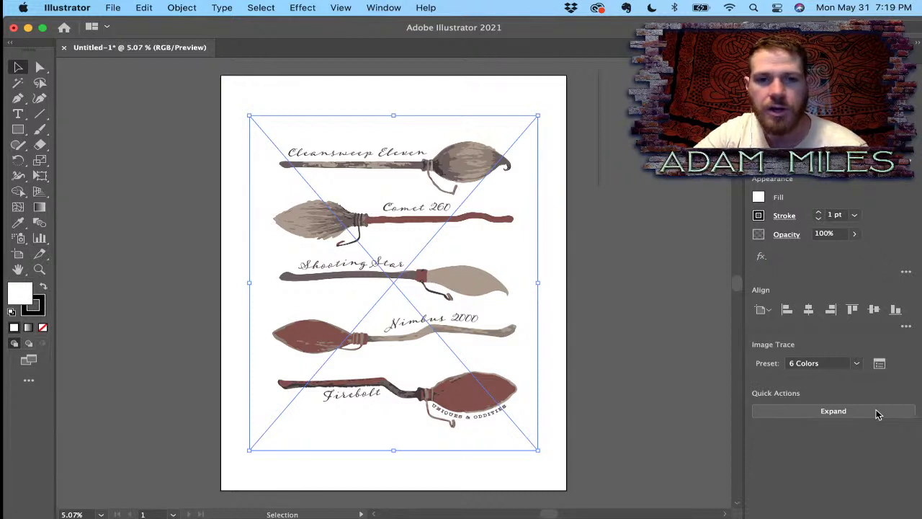
pyautogui.click(877, 412)
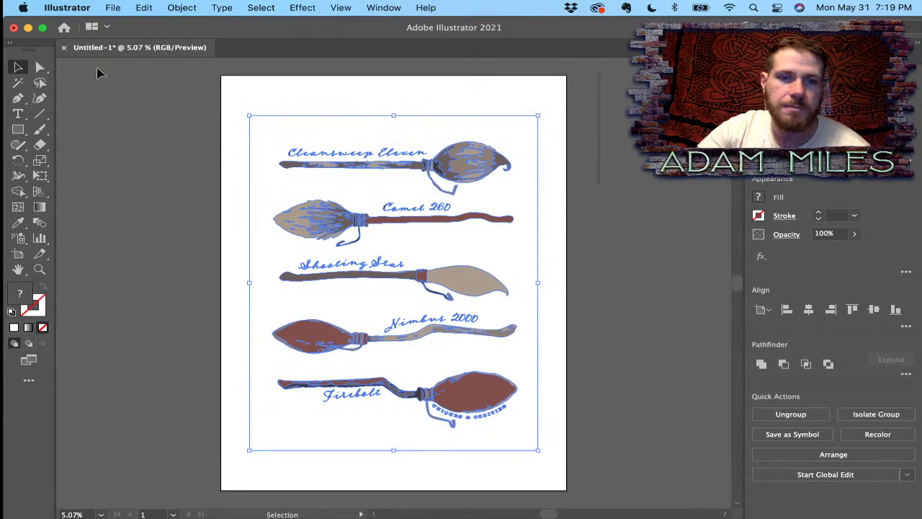
# - Examine the anchor points of the expanded tracing around the Shooting Star and Comet 260 brooms using the Direct Selection tool
pyautogui.press('super+equal')
pyautogui.press('super+equal')
pyautogui.press('super+equal')
pyautogui.press('super+equal')
pyautogui.press('super+equal')
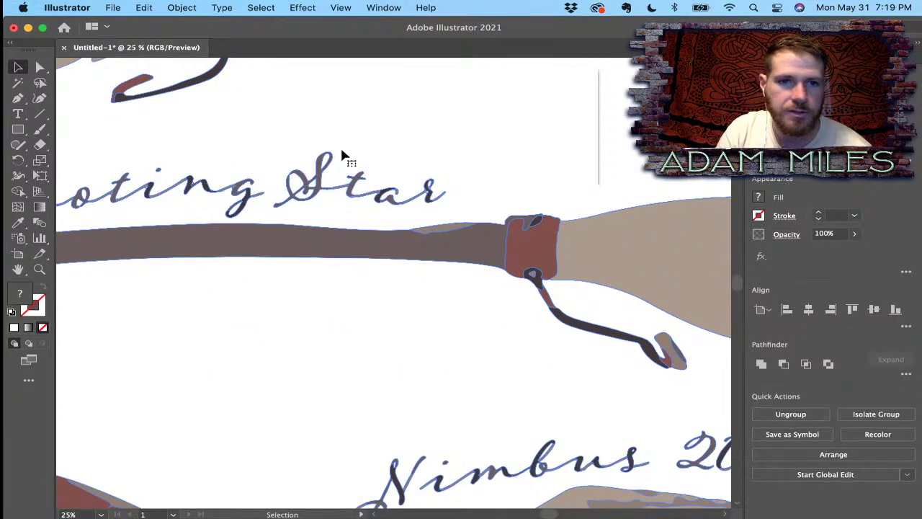
pyautogui.click(39, 67)
pyautogui.scroll(-2, 436, 135)
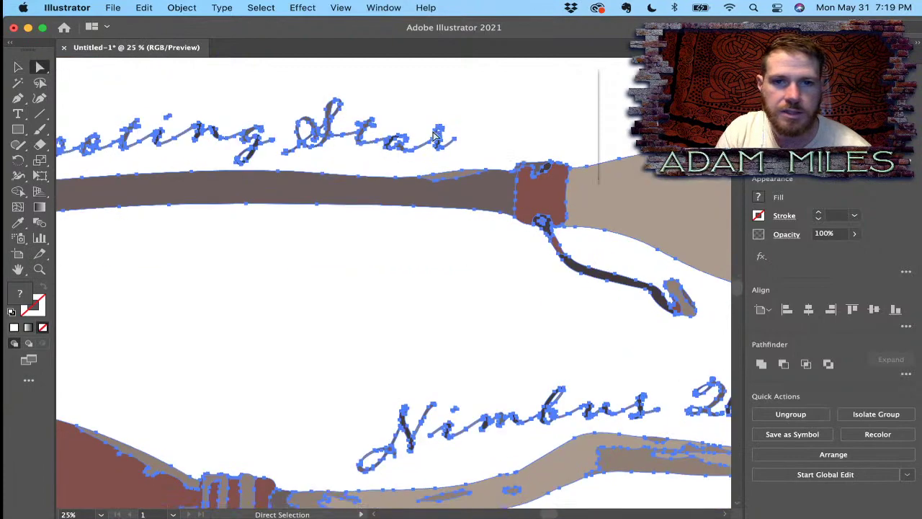
pyautogui.scroll(-5, 435, 135)
pyautogui.scroll(5, 434, 136)
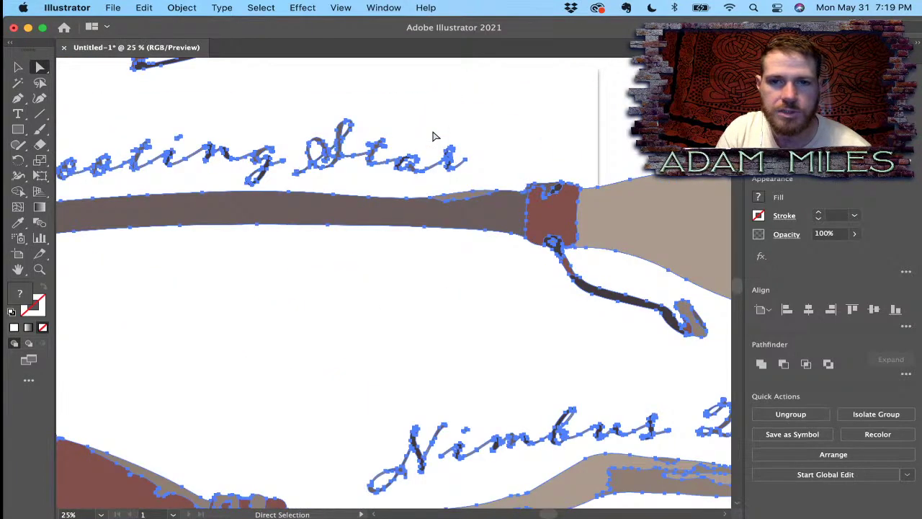
pyautogui.scroll(8, 434, 135)
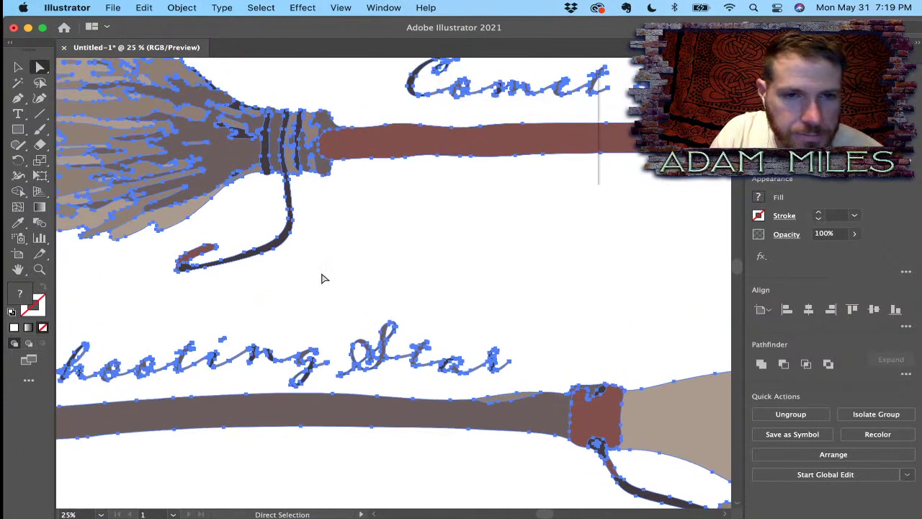
# - Deselect the artwork and inspect the traced edges and lettering of the Shooting Star, Comet 260 and Cleansweep Eleven brooms up close
pyautogui.press('super+0')
pyautogui.press('super+a')
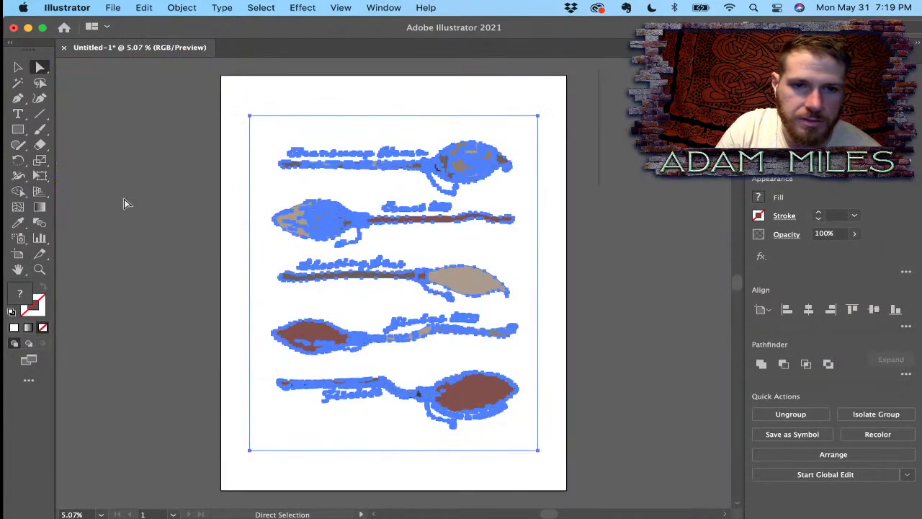
pyautogui.click(124, 199)
pyautogui.keyDown('alt'); pyautogui.scroll(6, 353, 204); pyautogui.keyUp('alt')
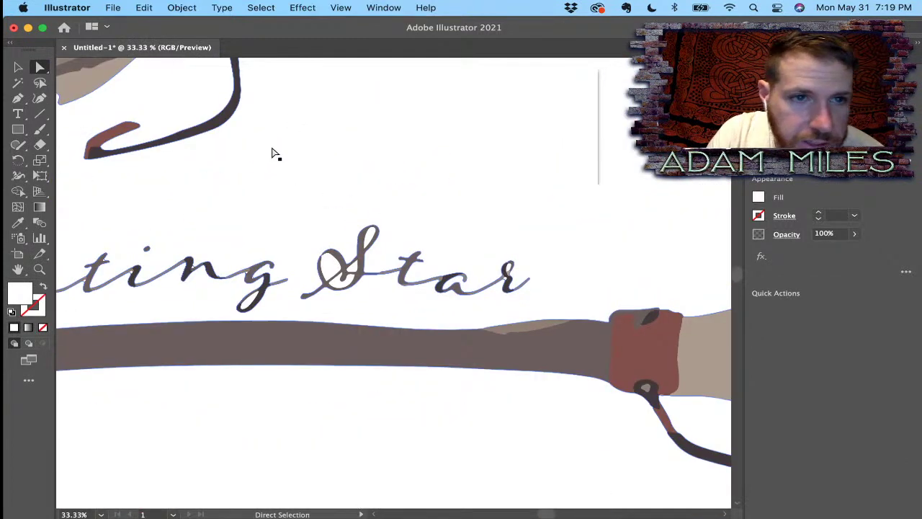
pyautogui.scroll(3, 273, 152)
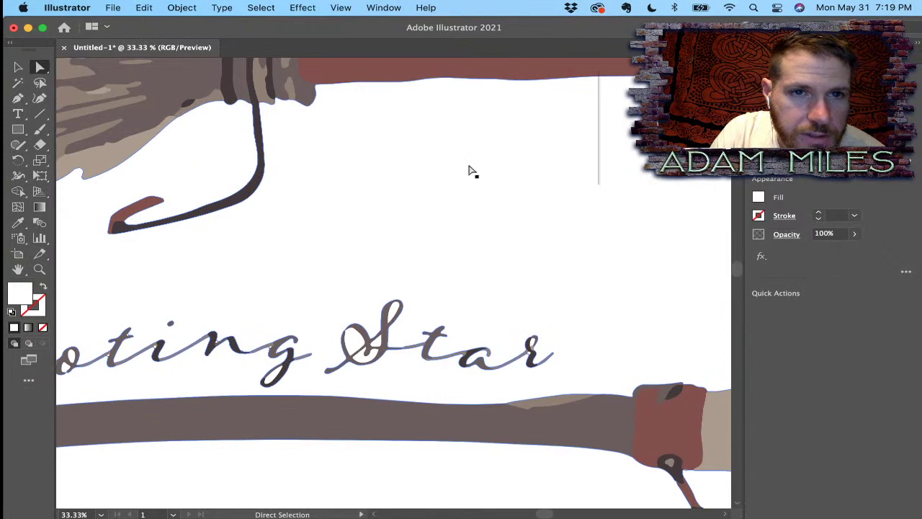
pyautogui.moveTo(262, 115); pyautogui.dragTo(260, 117)
pyautogui.scroll(1, 421, 168)
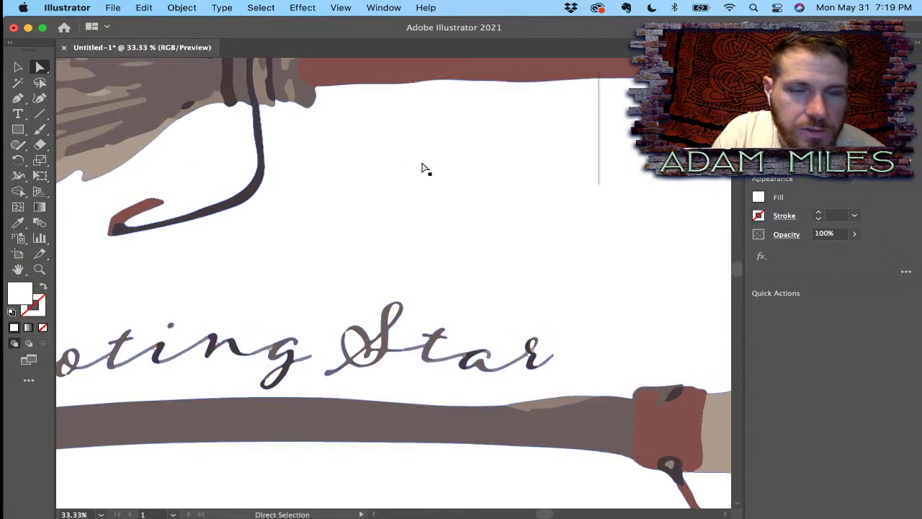
pyautogui.scroll(10, 424, 167)
pyautogui.hscroll(4, 424, 168)
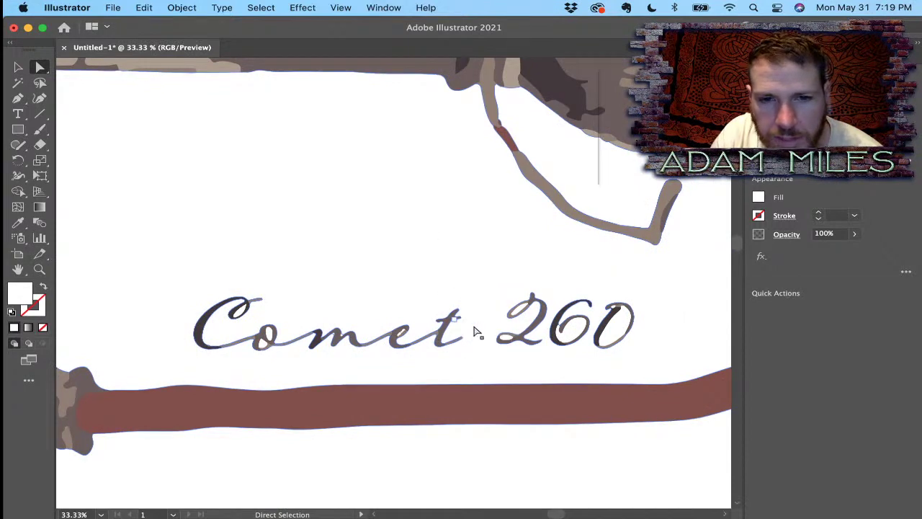
pyautogui.scroll(5, 639, 272)
pyautogui.hscroll(3, 639, 272)
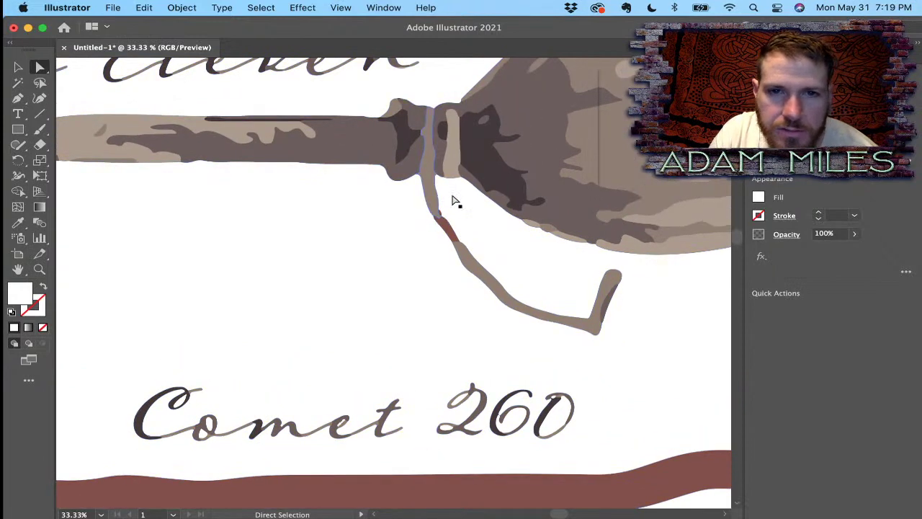
pyautogui.scroll(10, 455, 200)
pyautogui.scroll(8, 456, 200)
pyautogui.hscroll(-10, 455, 200)
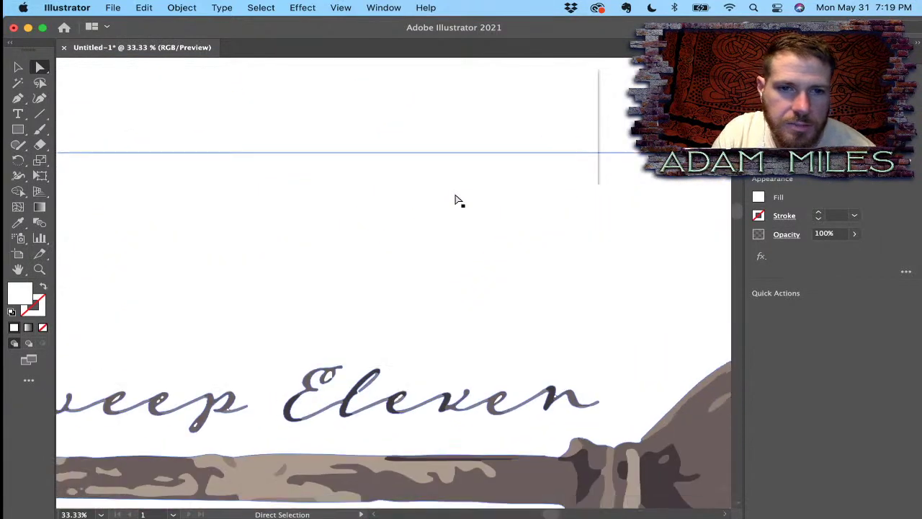
# - Select the tan strand hanging from the Cleansweep Eleven broom's binding and activate the Smooth tool
pyautogui.scroll(-11, 455, 200)
pyautogui.hscroll(10, 455, 201)
pyautogui.scroll(-4, 455, 200)
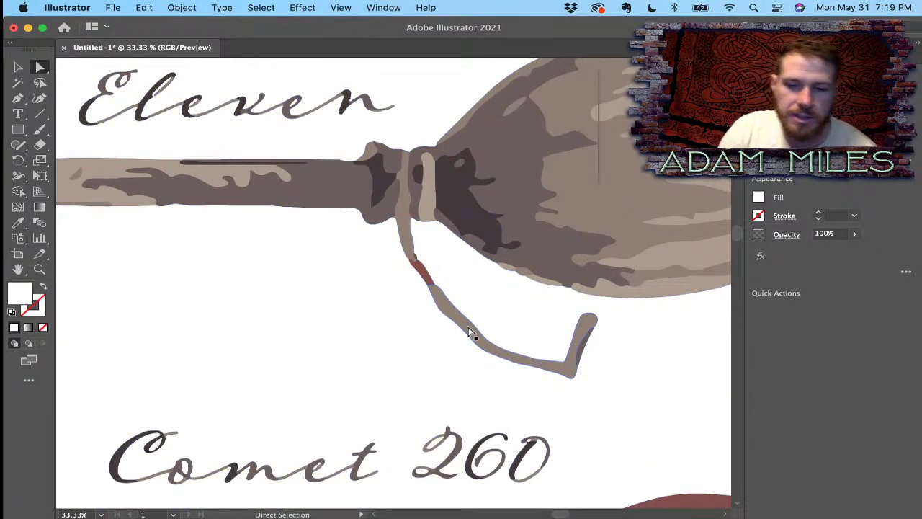
pyautogui.scroll(2, 503, 324)
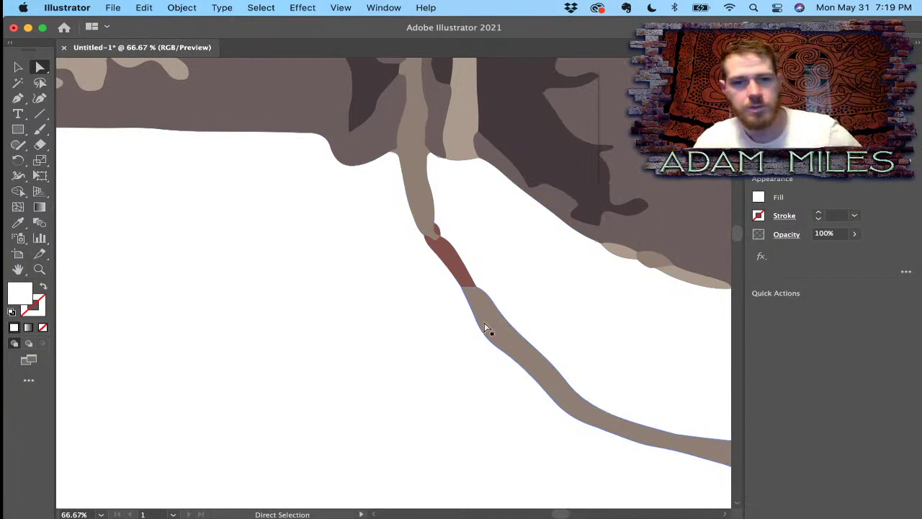
pyautogui.click(415, 220)
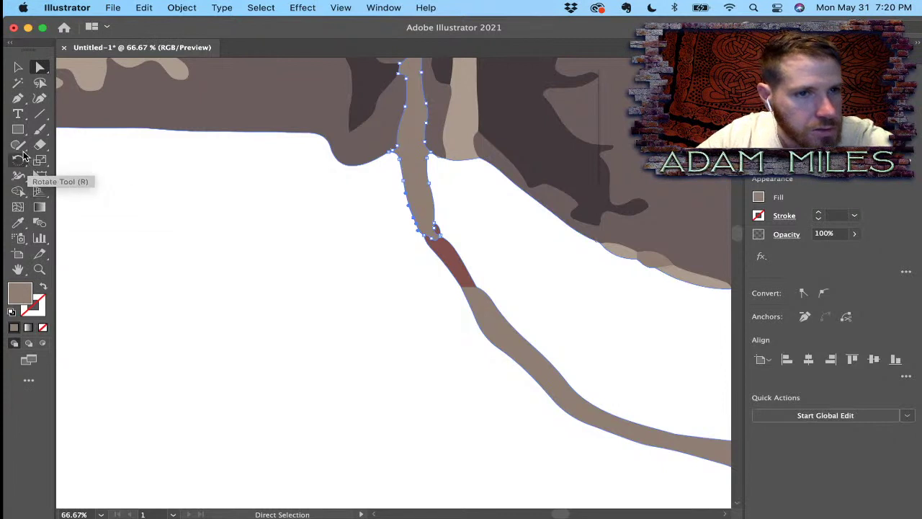
pyautogui.click(19, 147)
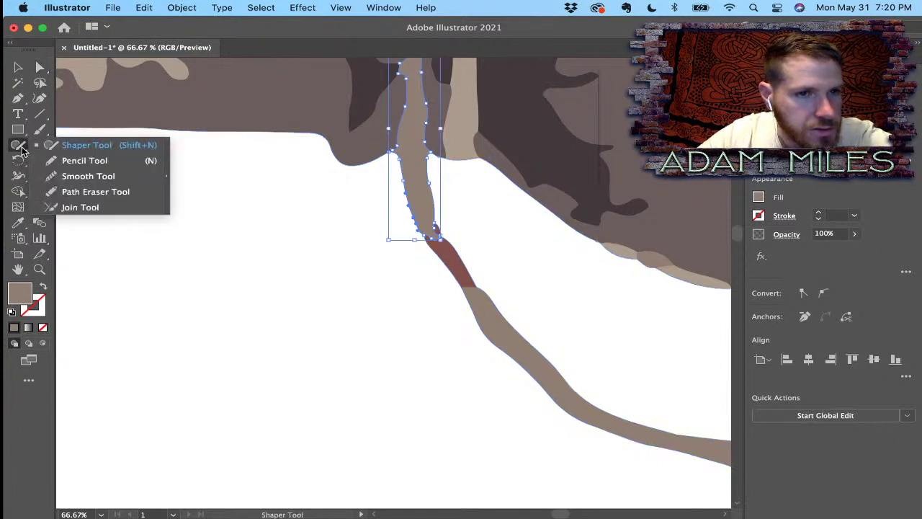
pyautogui.click(87, 176)
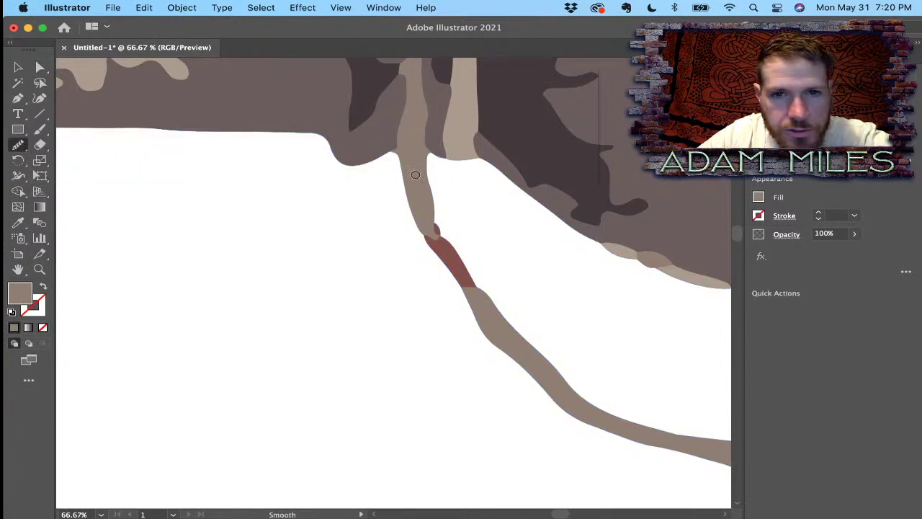
# - Reselect the upper tan strand below the Cleansweep Eleven's binding and smooth its left edge with the Smooth tool
pyautogui.click(40, 67)
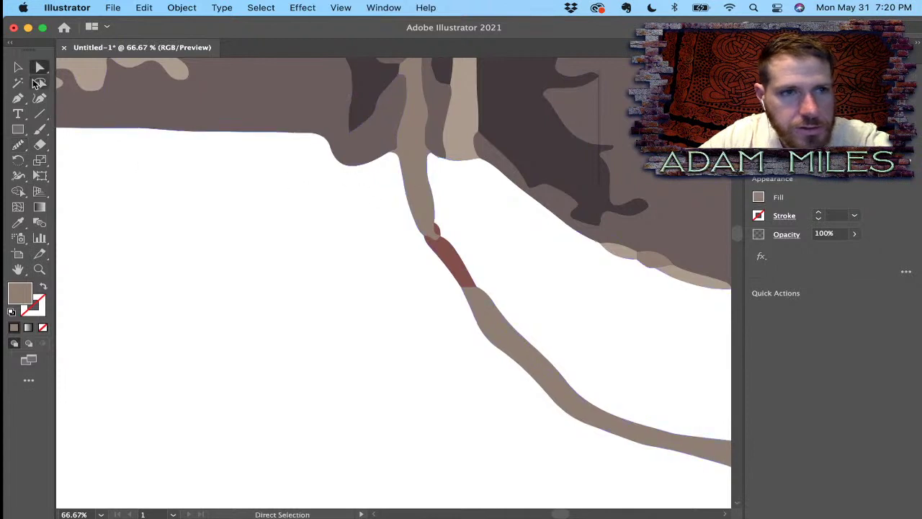
pyautogui.press('v')
pyautogui.click(424, 193)
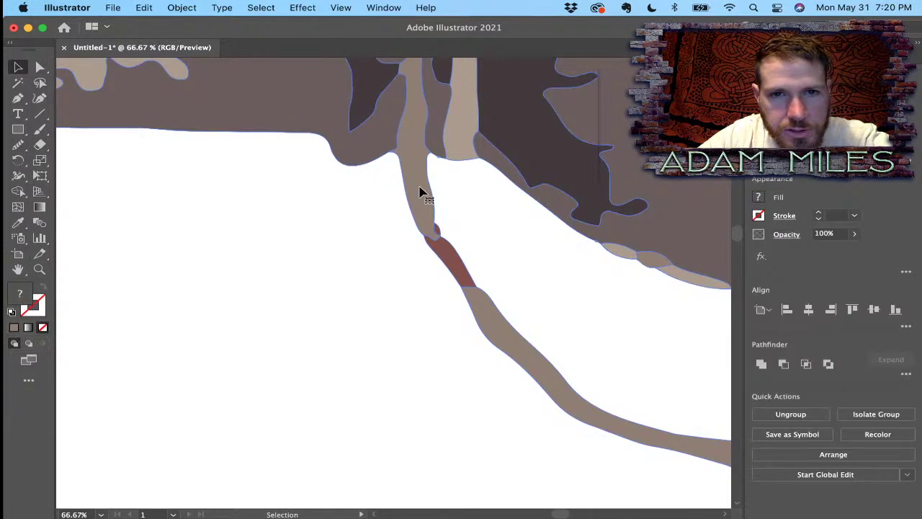
pyautogui.click(40, 67)
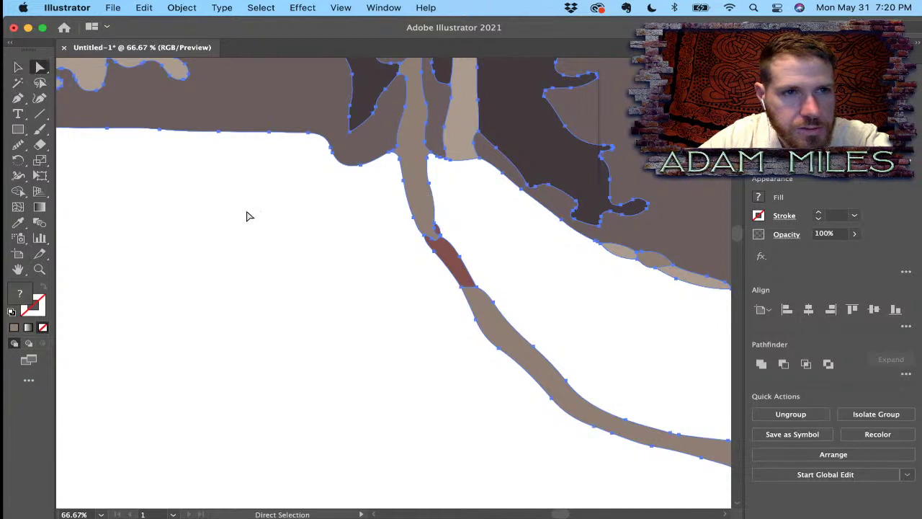
pyautogui.click(414, 218)
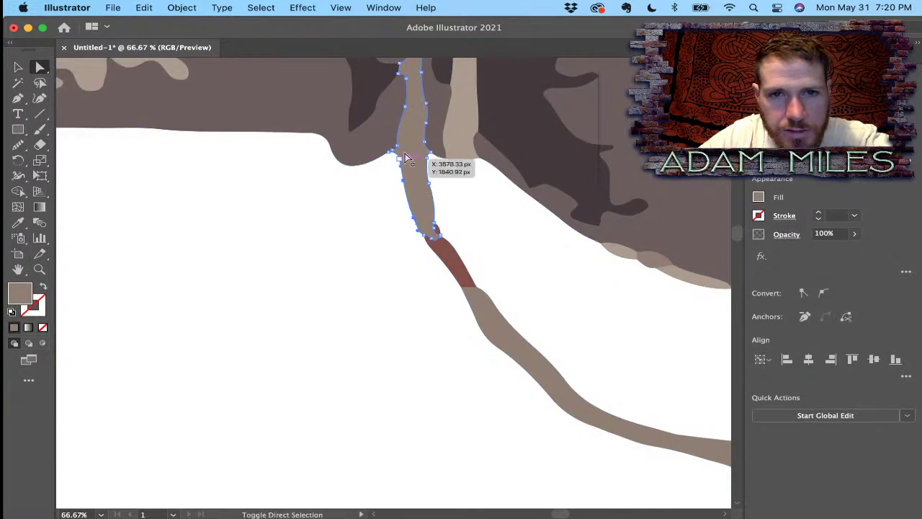
pyautogui.click(407, 152)
pyautogui.click(432, 228)
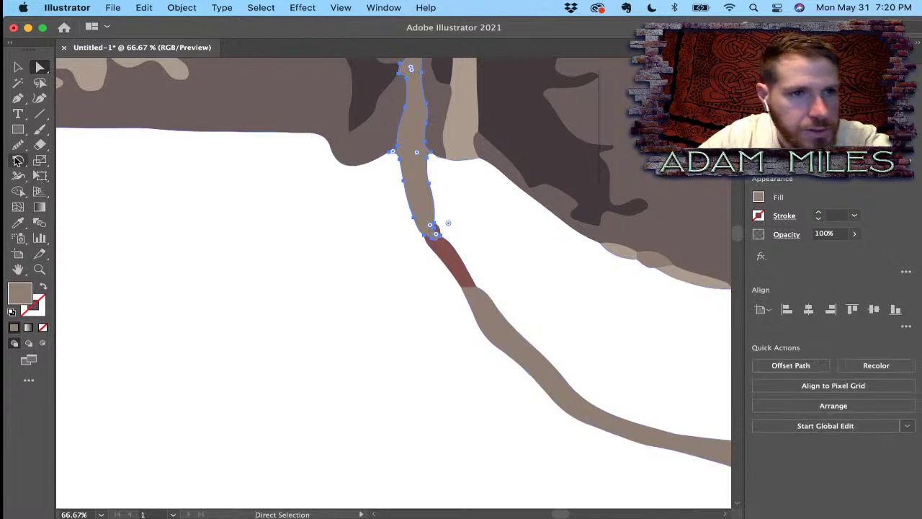
pyautogui.hotkey('shift', 'n')
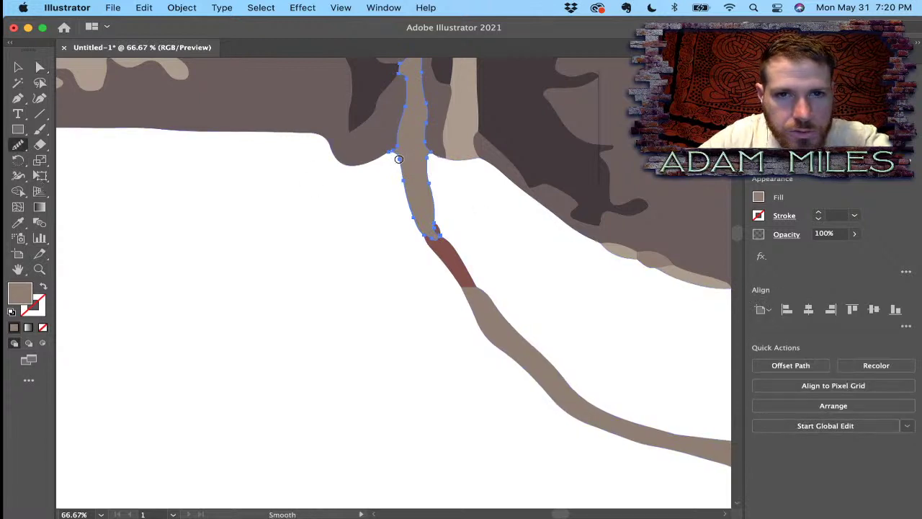
pyautogui.moveTo(415, 218)
pyautogui.mouseDown()
pyautogui.moveTo(401, 167)
pyautogui.moveTo(422, 232)
pyautogui.mouseUp()
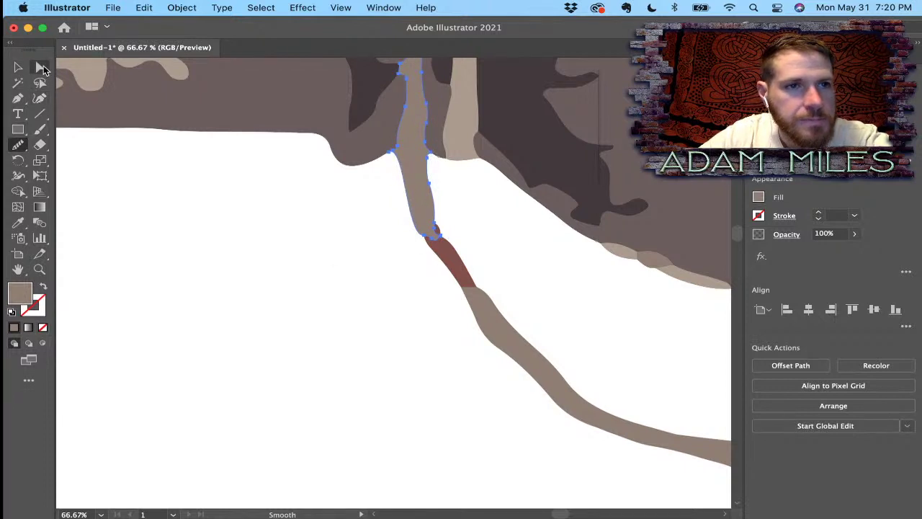
# - Smooth the left edge of the short red segment between the two tan strand pieces
pyautogui.click(18, 68)
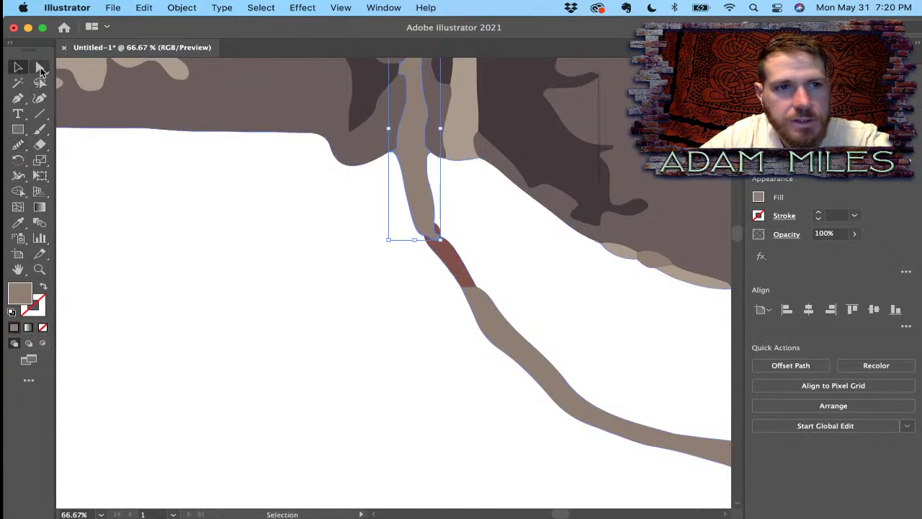
pyautogui.click(40, 67)
pyautogui.click(439, 256)
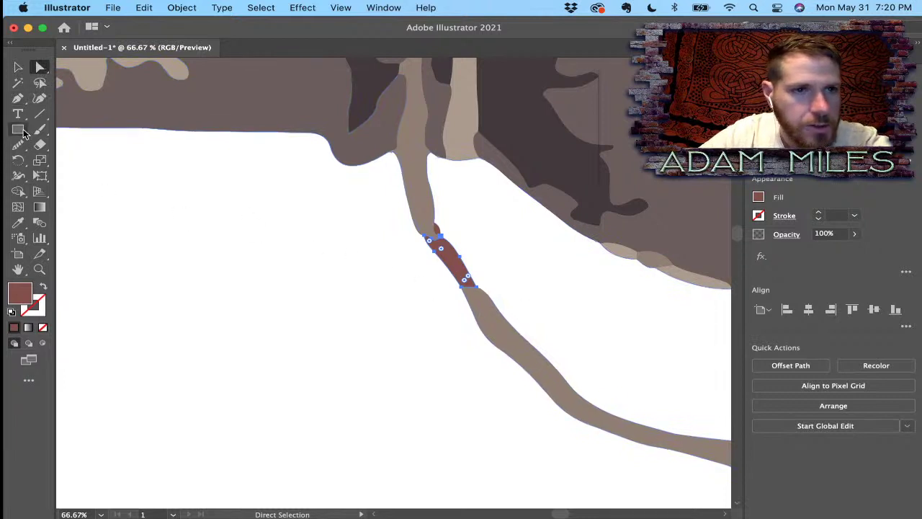
pyautogui.moveTo(18, 144); pyautogui.dragTo(54, 155)
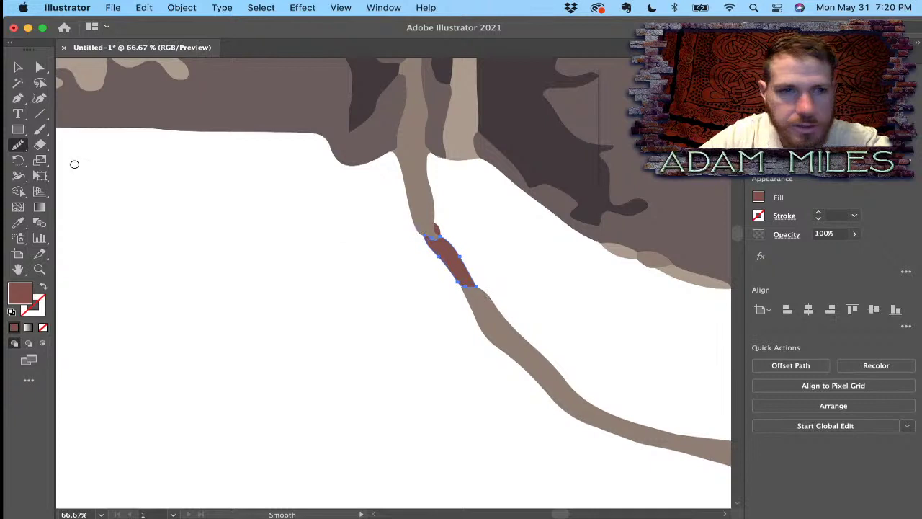
# - Smooth the lower edge of the long tan strand piece below the red segment with the Smooth tool
pyautogui.click(39, 67)
pyautogui.click(503, 333)
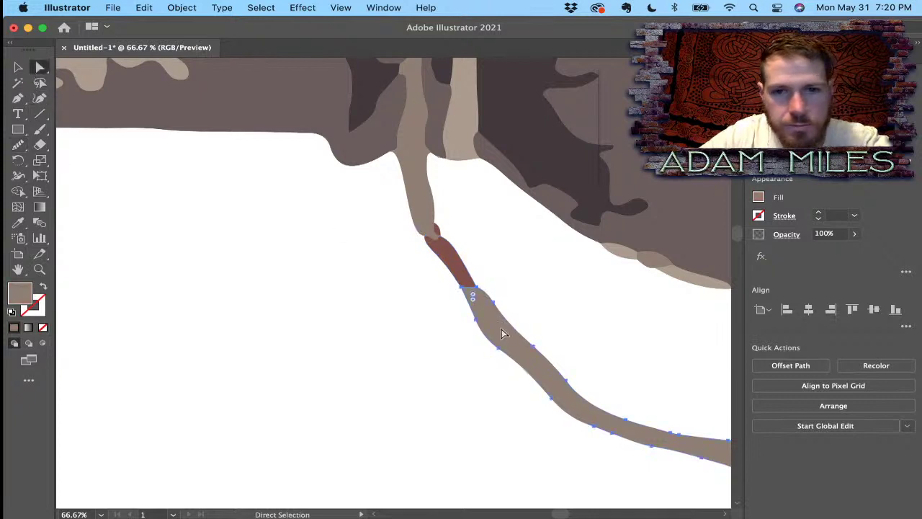
pyautogui.click(18, 145)
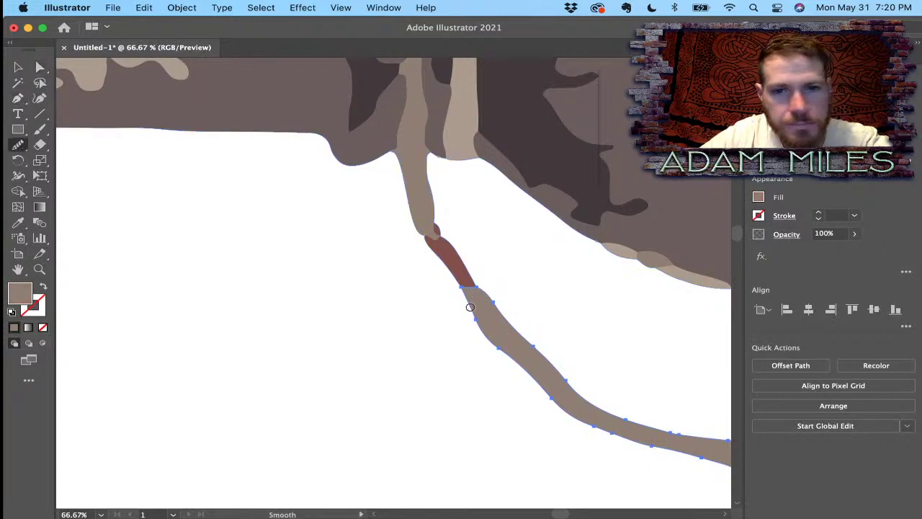
pyautogui.moveTo(544, 393); pyautogui.dragTo(681, 457)
pyautogui.moveTo(586, 420)
pyautogui.mouseDown()
pyautogui.moveTo(392, 310)
pyautogui.moveTo(466, 329)
pyautogui.mouseUp()
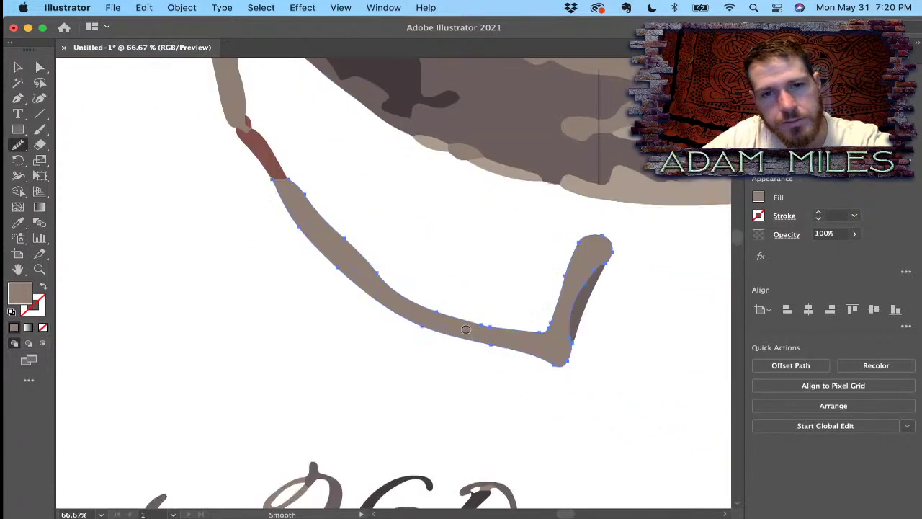
pyautogui.moveTo(266, 181); pyautogui.dragTo(373, 299)
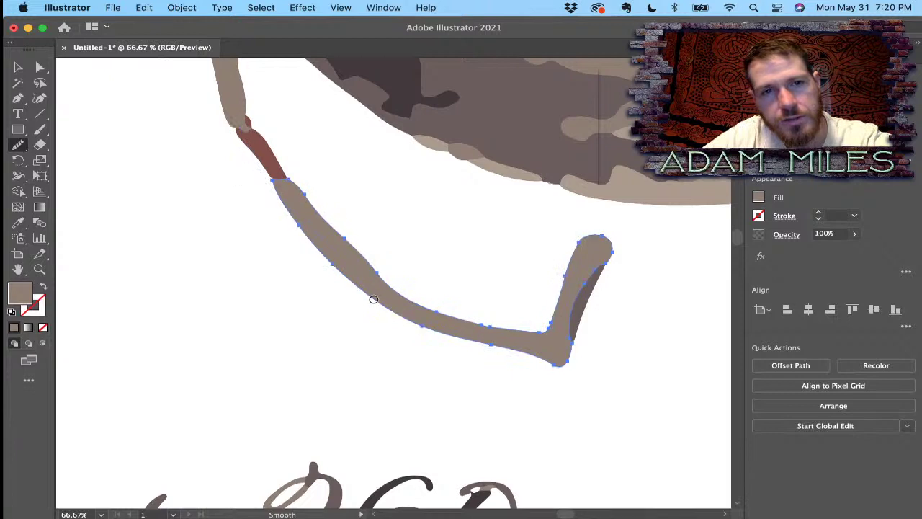
# - Delete the red segment joining the two tan strand pieces and the small red sliver beside the upper piece
pyautogui.press('a')
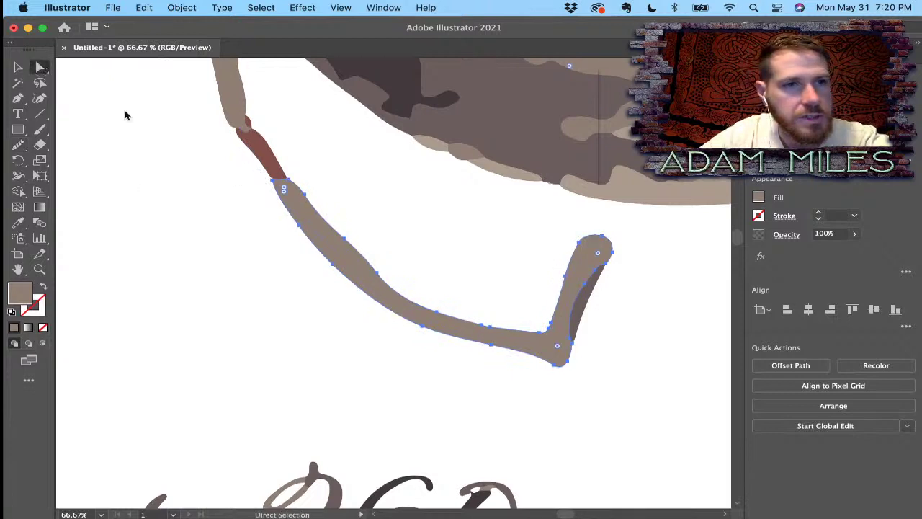
pyautogui.press('super+a')
pyautogui.click(248, 148)
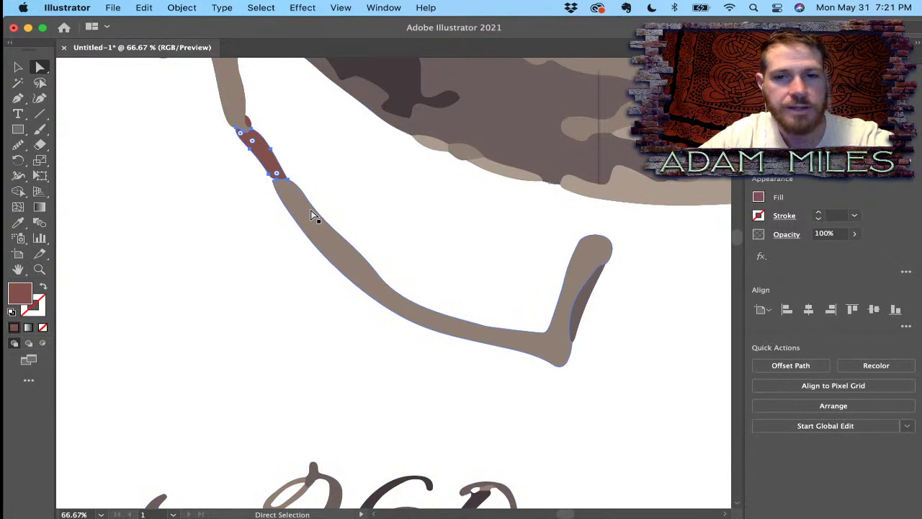
pyautogui.press('BackSpace')
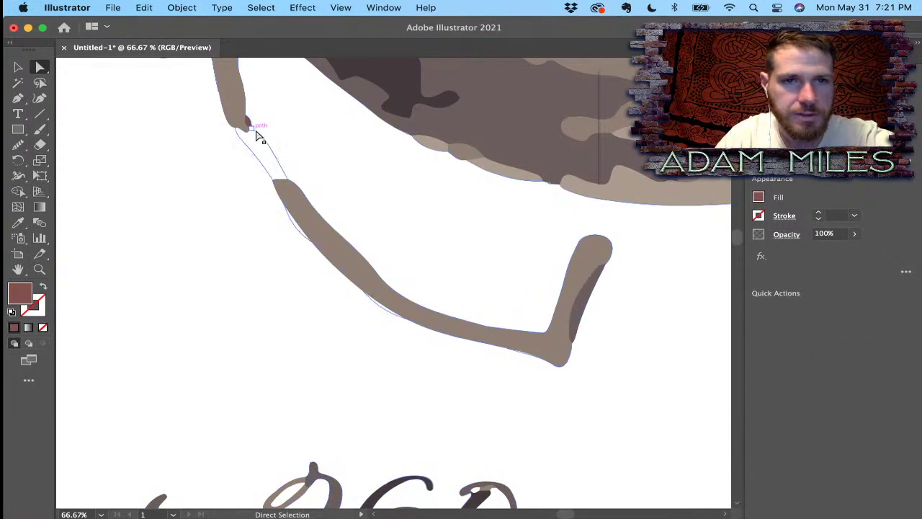
pyautogui.click(251, 124)
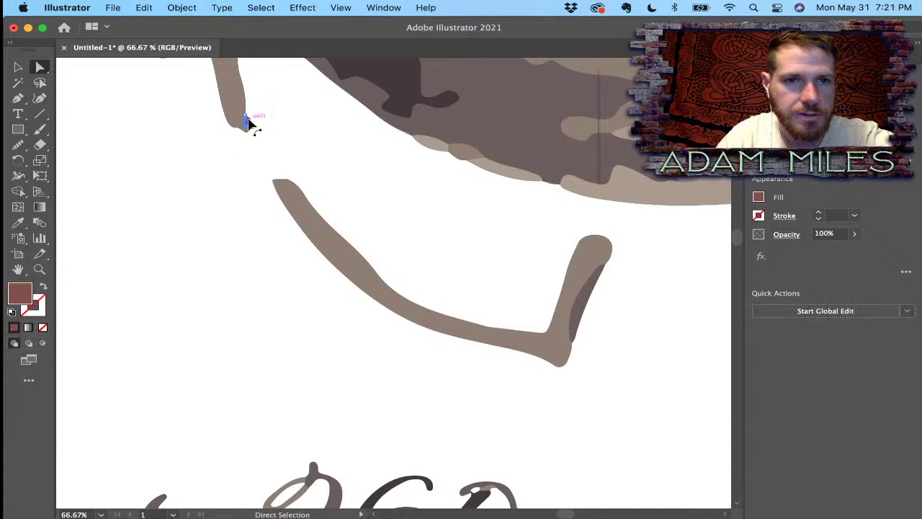
pyautogui.moveTo(251, 124)
pyautogui.mouseDown()
pyautogui.moveTo(262, 119)
pyautogui.moveTo(270, 171)
pyautogui.mouseUp()
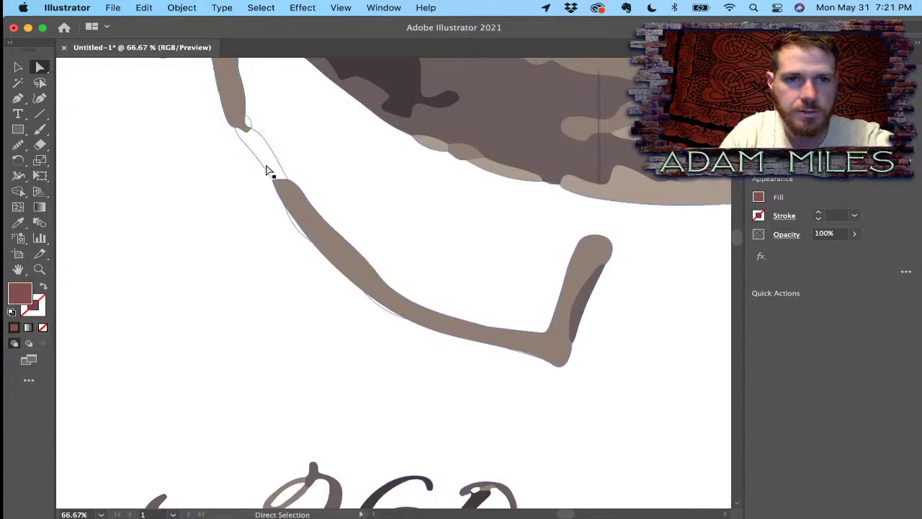
# - Select every shape with the same fill and stroke as the white background and delete them all
pyautogui.press('super+a')
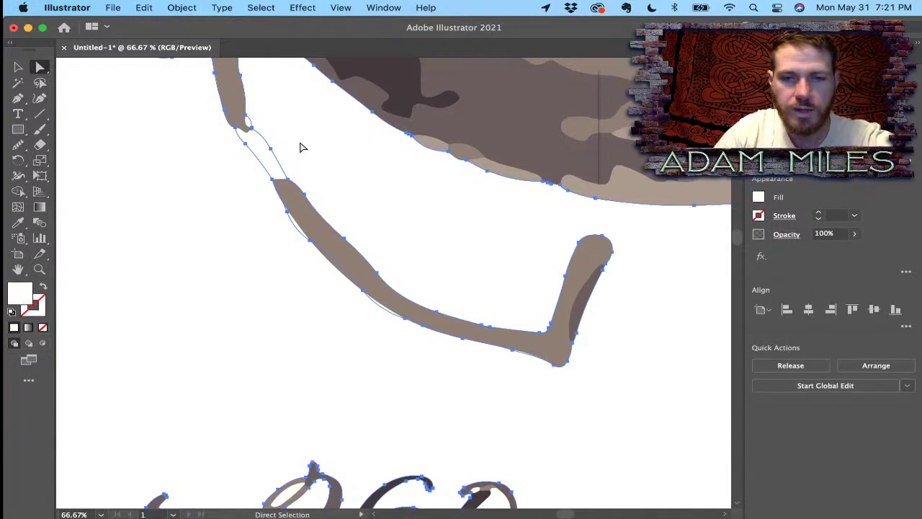
pyautogui.click(303, 147)
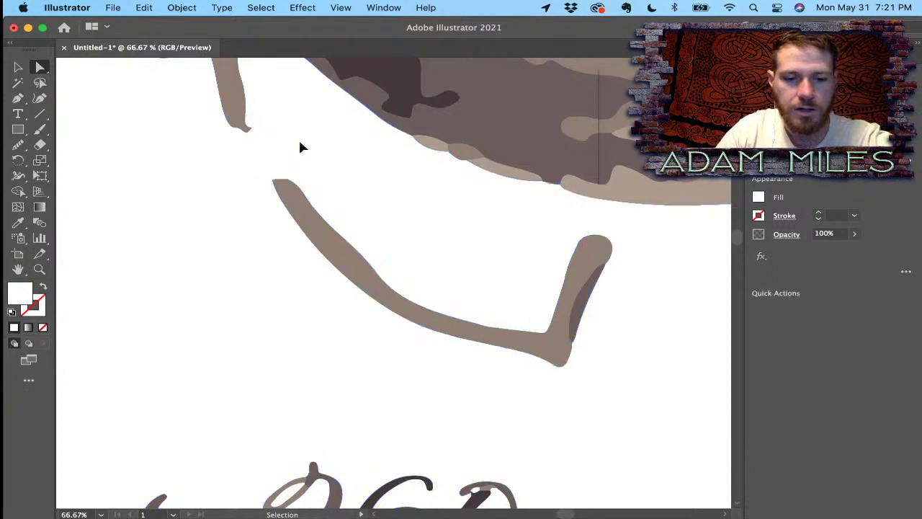
pyautogui.press('super+a')
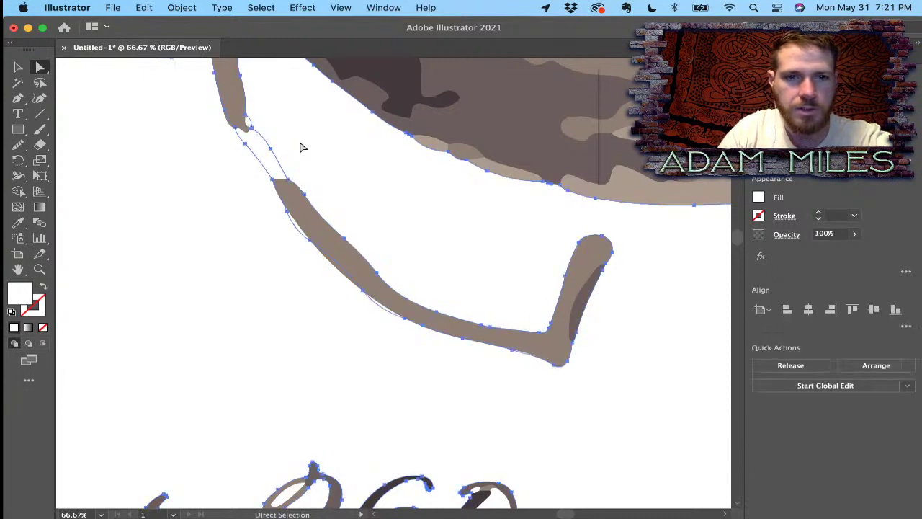
pyautogui.click(184, 8)
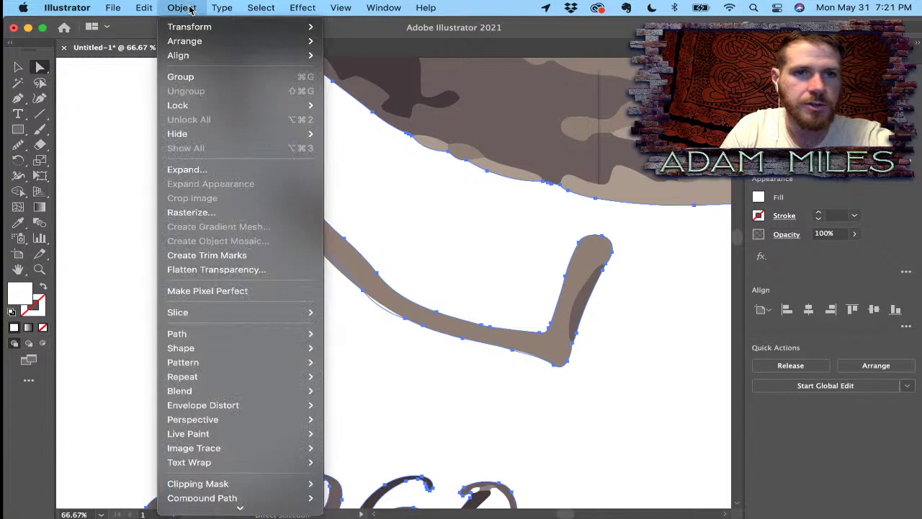
pyautogui.moveTo(260, 12)
pyautogui.moveTo(291, 145)
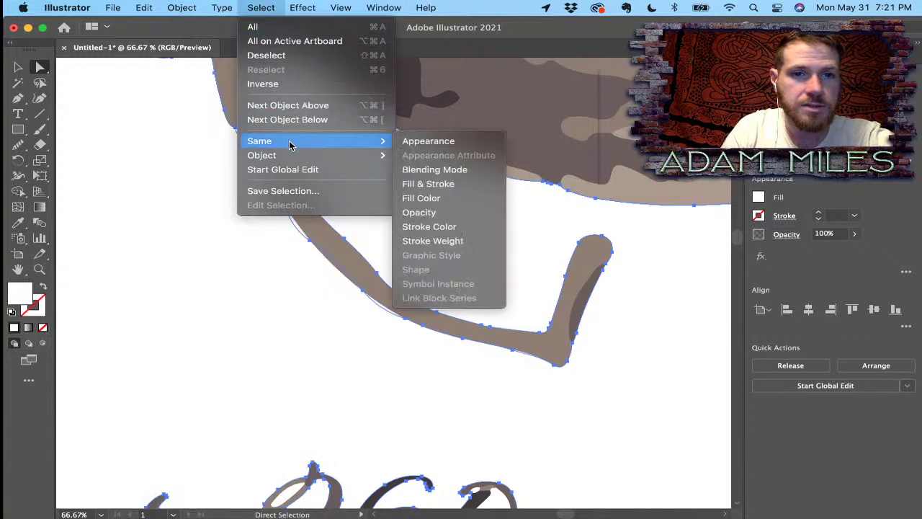
pyautogui.click(464, 186)
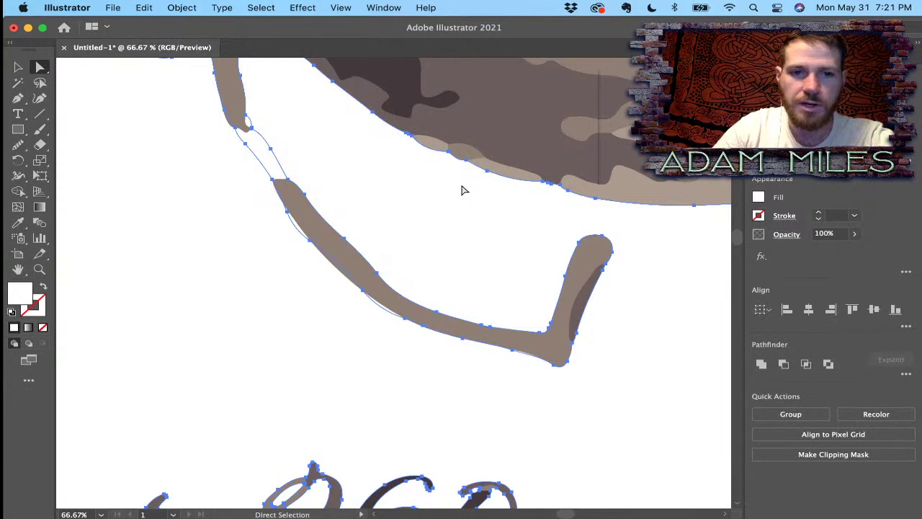
pyautogui.click(464, 190)
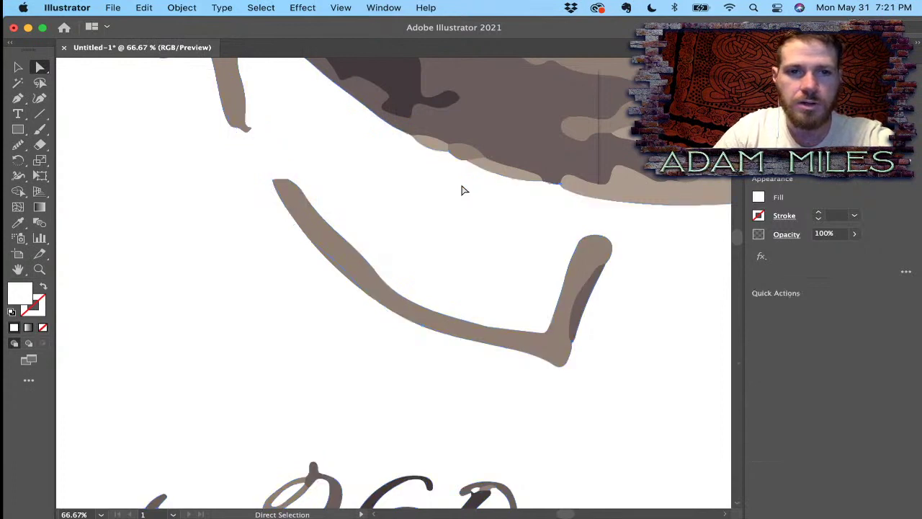
# - Stretch the upper tan strand's end anchor points down across the gap to overlap the top of the lower strand
pyautogui.click(242, 123)
pyautogui.moveTo(247, 138); pyautogui.dragTo(245, 136)
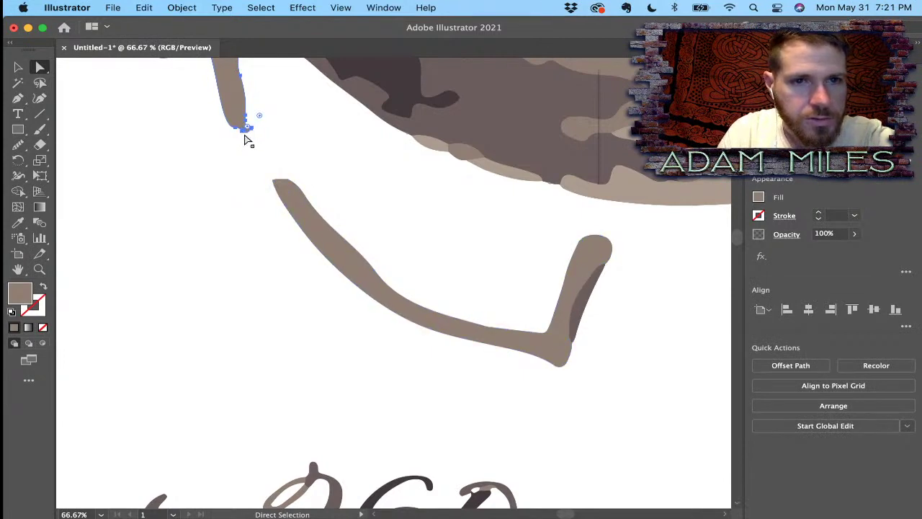
pyautogui.moveTo(246, 139); pyautogui.dragTo(297, 187)
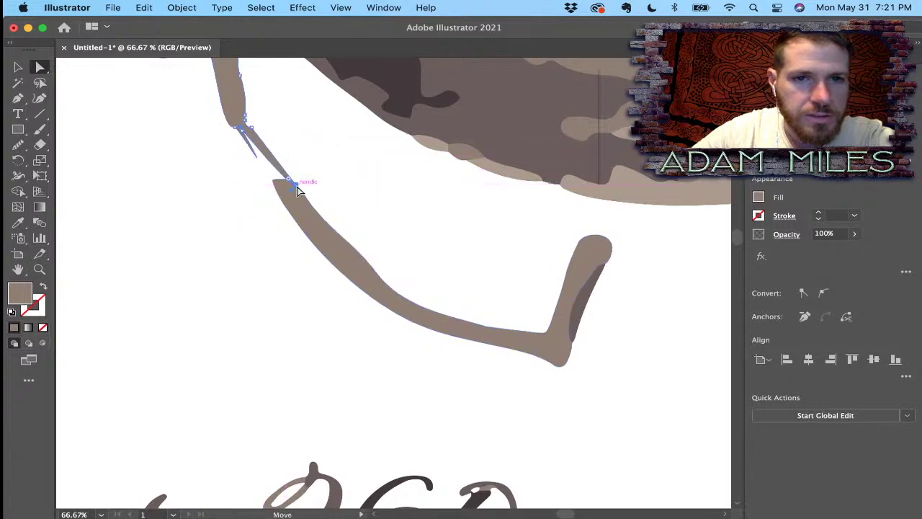
pyautogui.moveTo(245, 136)
pyautogui.mouseDown()
pyautogui.moveTo(290, 199)
pyautogui.moveTo(281, 196)
pyautogui.mouseUp()
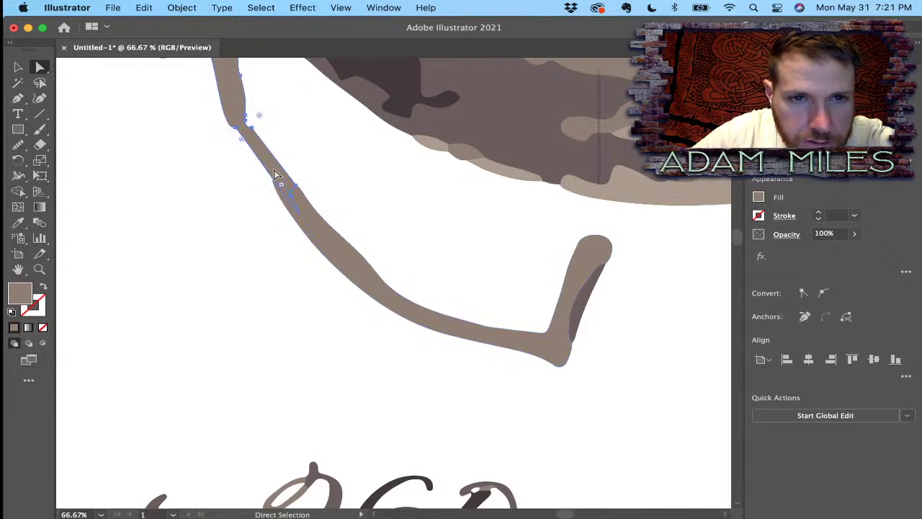
pyautogui.press('super+equal')
pyautogui.press('super+equal')
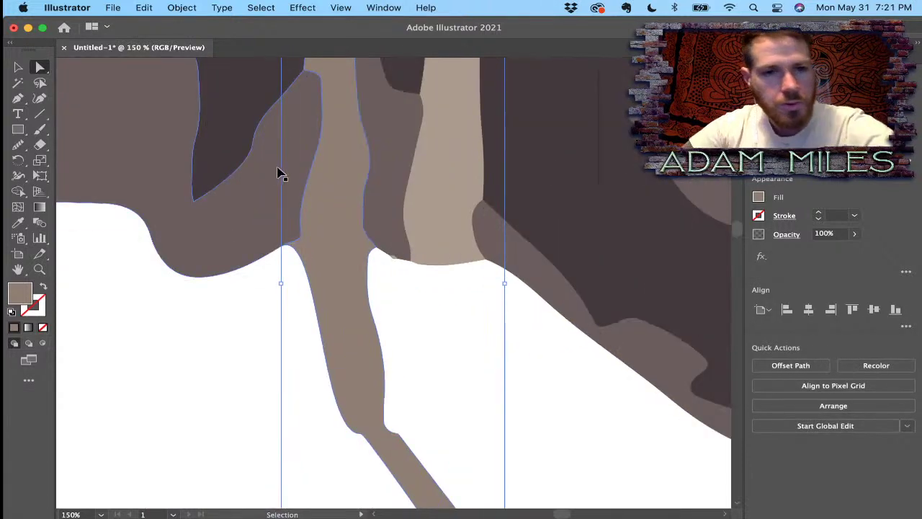
# - Reshape the outer curve at the upper tan strand's bend and the curve handles at its overlapping lower end
pyautogui.press('super+equal')
pyautogui.moveTo(407, 365)
pyautogui.mouseDown()
pyautogui.moveTo(367, 154)
pyautogui.moveTo(459, 315)
pyautogui.moveTo(286, 122)
pyautogui.moveTo(317, 178)
pyautogui.mouseUp()
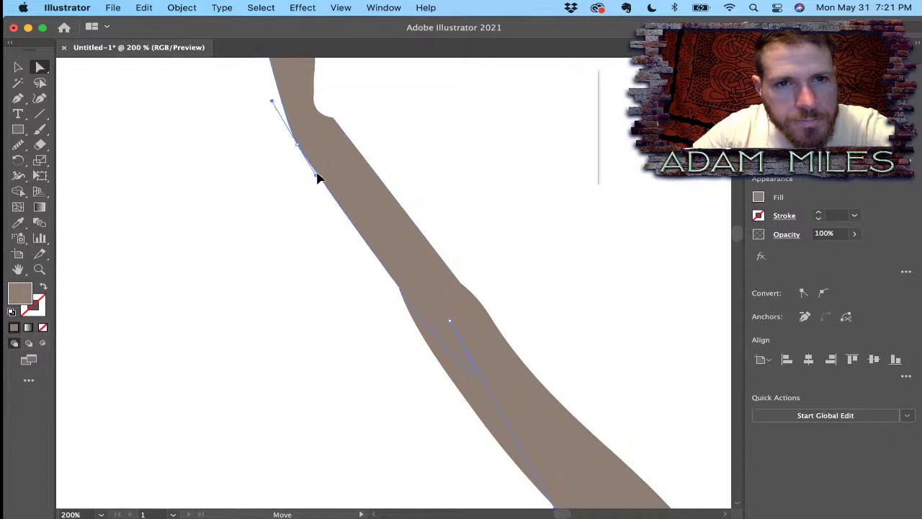
pyautogui.moveTo(273, 102); pyautogui.dragTo(243, 77)
pyautogui.click(447, 325)
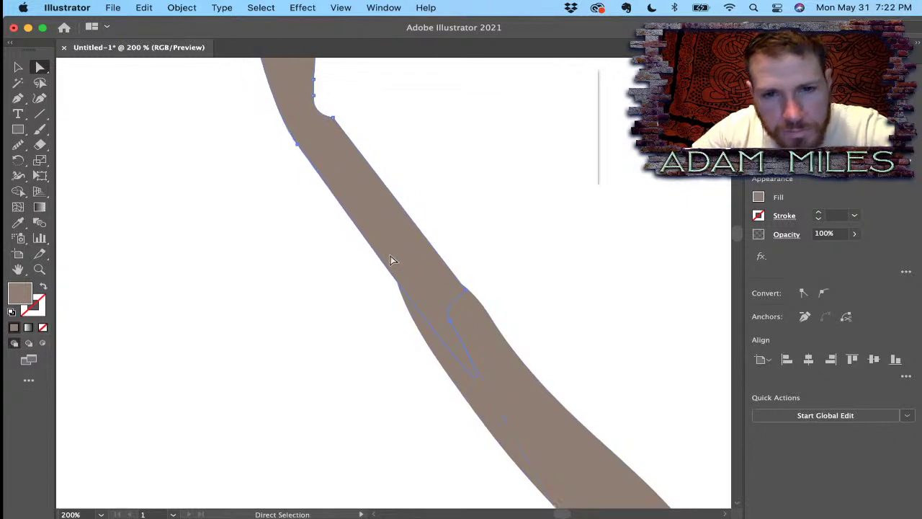
pyautogui.click(412, 296)
pyautogui.click(452, 322)
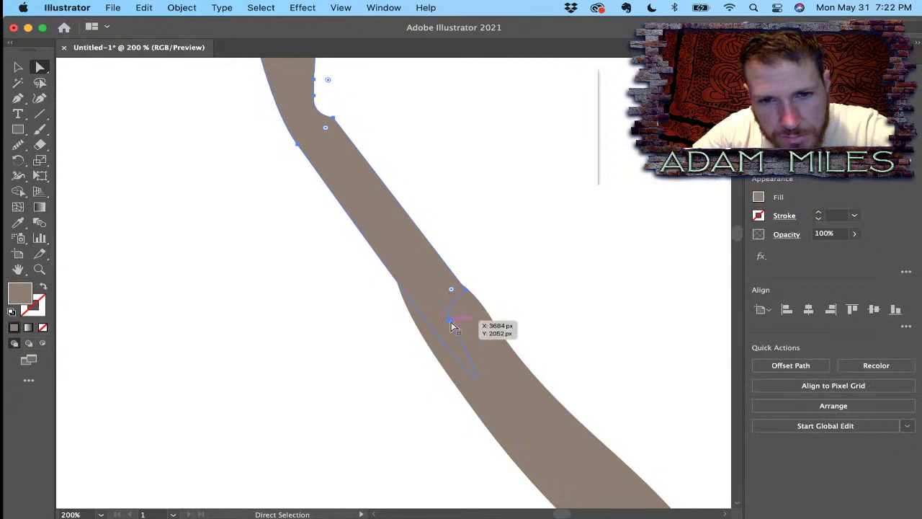
pyautogui.moveTo(549, 495); pyautogui.dragTo(374, 276)
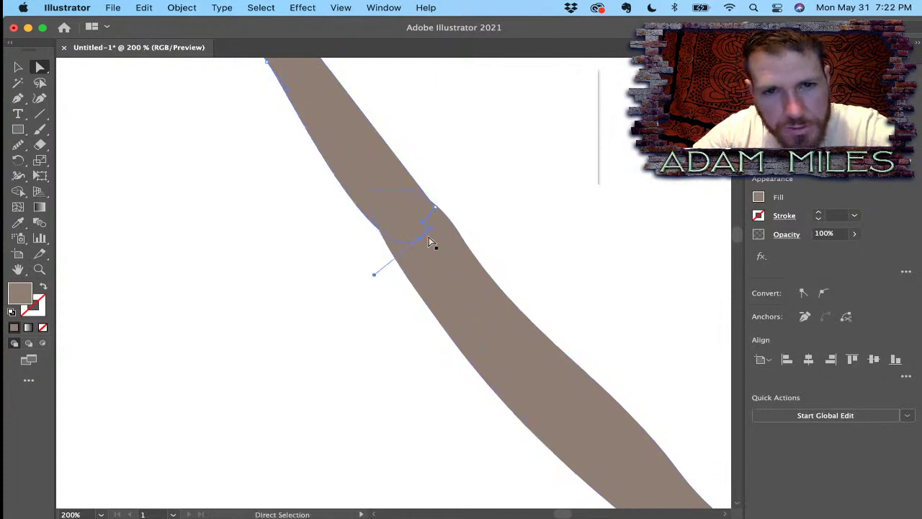
# - Align the upper tan strand's end anchor with the lower strand's outer edge, undoing the surplus curve adjustments
pyautogui.moveTo(410, 244); pyautogui.dragTo(390, 252)
pyautogui.moveTo(346, 290); pyautogui.dragTo(352, 193)
pyautogui.press('super+z')
pyautogui.press('super+z')
pyautogui.press('super+z')
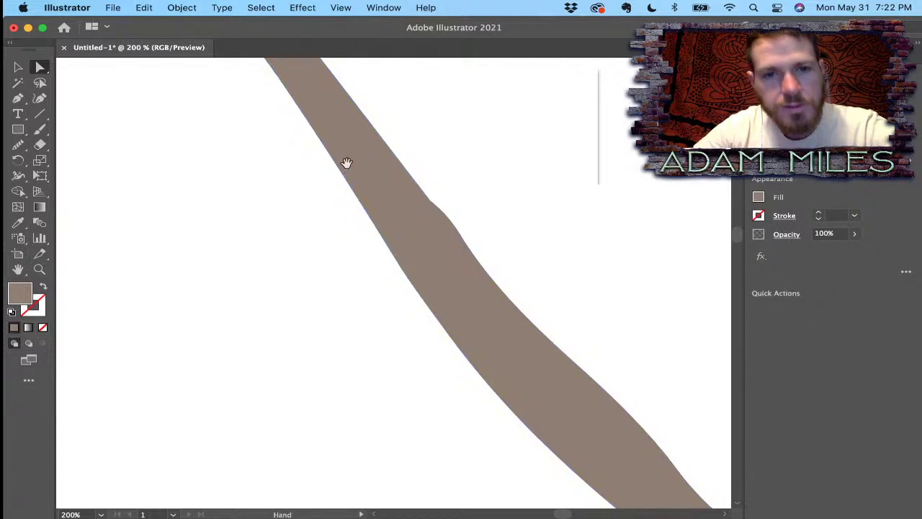
# - Smooth the notch on the inner side of the tan strand's bend with repeated Smooth tool strokes
pyautogui.click(369, 258)
pyautogui.click(407, 276)
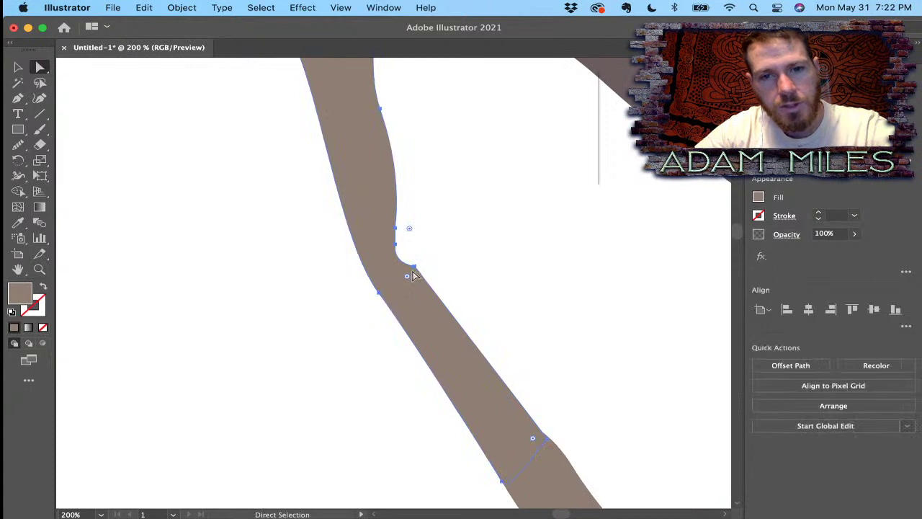
pyautogui.click(18, 144)
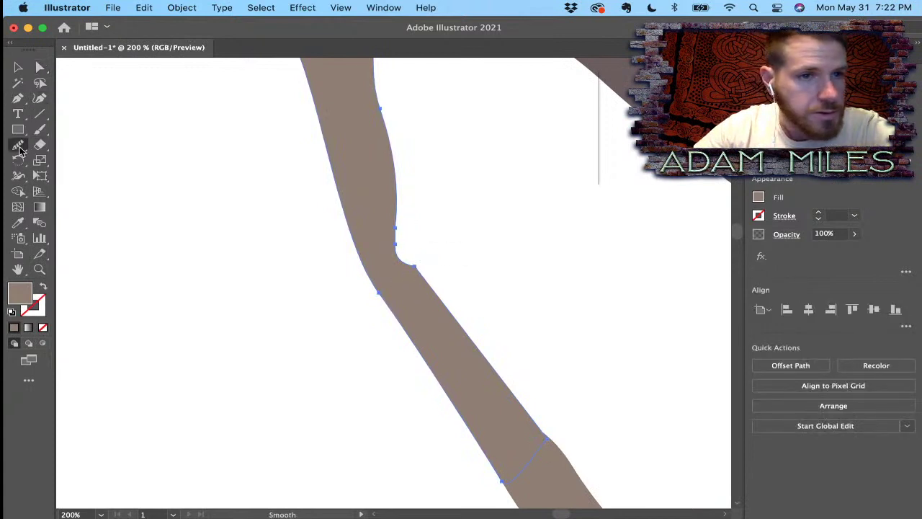
pyautogui.moveTo(395, 189); pyautogui.dragTo(451, 305)
pyautogui.moveTo(395, 116)
pyautogui.mouseDown()
pyautogui.moveTo(411, 239)
pyautogui.moveTo(405, 178)
pyautogui.moveTo(389, 267)
pyautogui.moveTo(390, 188)
pyautogui.mouseUp()
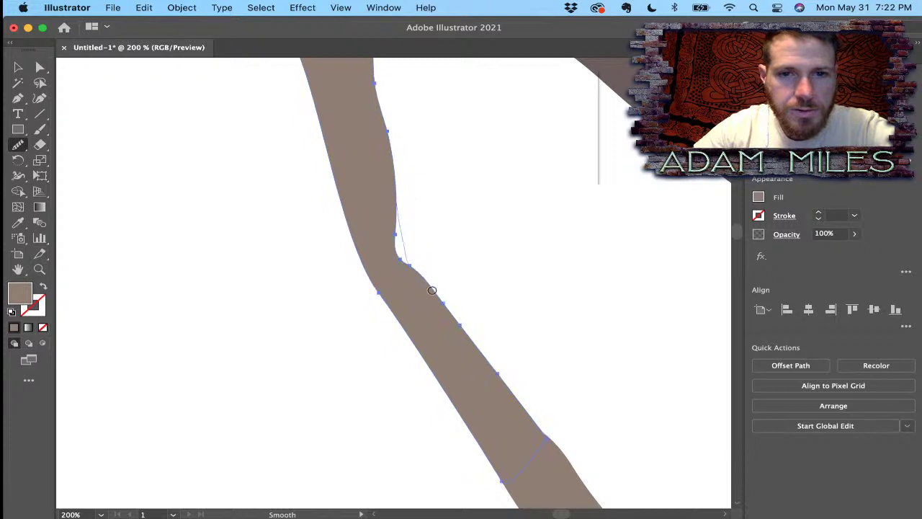
pyautogui.moveTo(432, 291); pyautogui.dragTo(398, 193)
pyautogui.moveTo(439, 306)
pyautogui.mouseDown()
pyautogui.moveTo(404, 184)
pyautogui.moveTo(379, 145)
pyautogui.mouseUp()
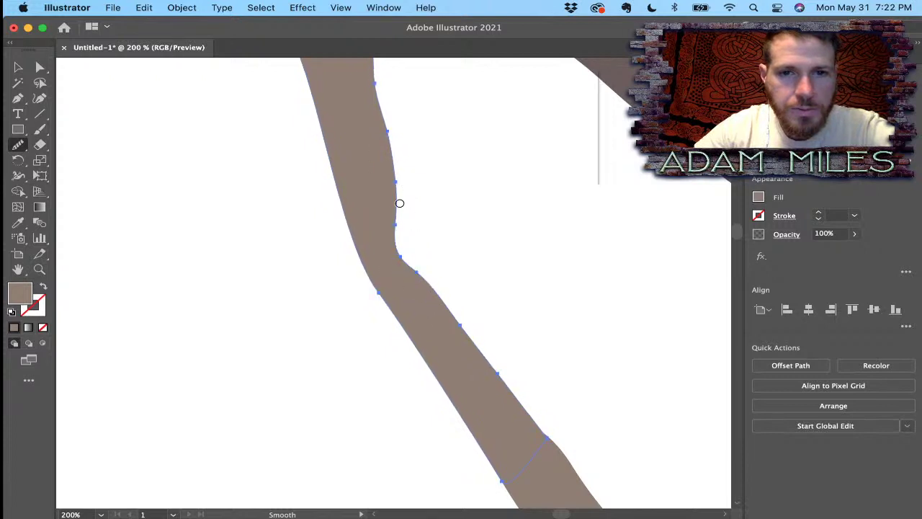
pyautogui.moveTo(411, 294)
pyautogui.mouseDown()
pyautogui.moveTo(388, 199)
pyautogui.moveTo(451, 316)
pyautogui.moveTo(425, 290)
pyautogui.moveTo(383, 175)
pyautogui.mouseUp()
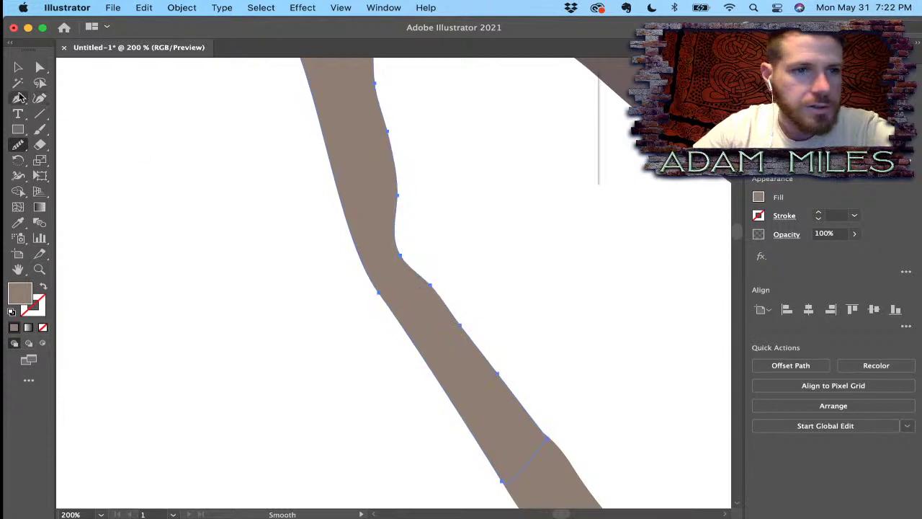
# - Move the anchor points at the strand's inner bend outward to fill the remaining notch
pyautogui.click(40, 67)
pyautogui.moveTo(409, 257); pyautogui.dragTo(401, 195)
pyautogui.moveTo(430, 287); pyautogui.dragTo(435, 281)
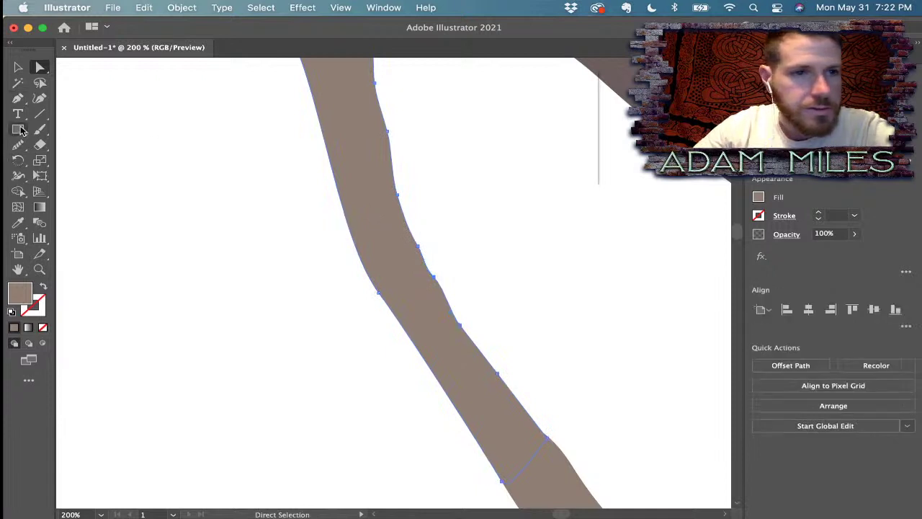
# - Even out the repositioned inner edge of the tan strand's bend with the Smooth tool and deselect the strand
pyautogui.click(20, 145)
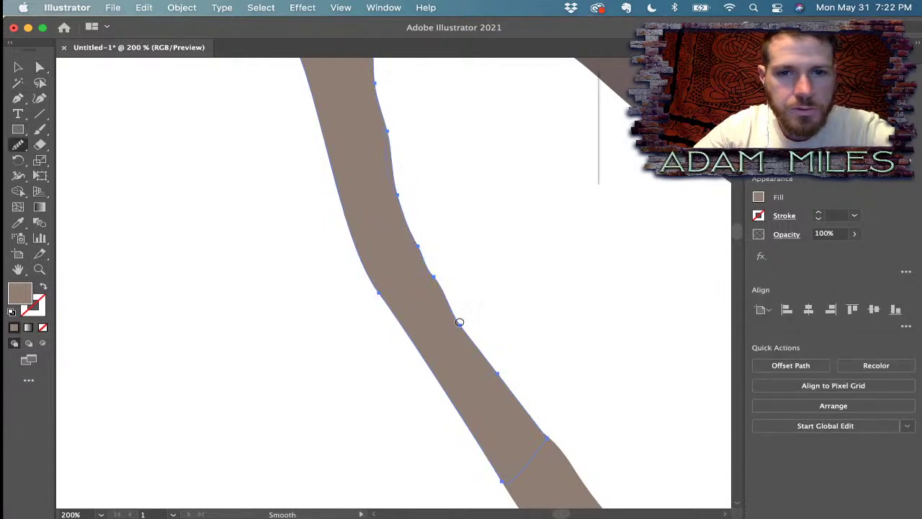
pyautogui.moveTo(460, 322); pyautogui.dragTo(462, 328)
pyautogui.moveTo(395, 169); pyautogui.dragTo(388, 244)
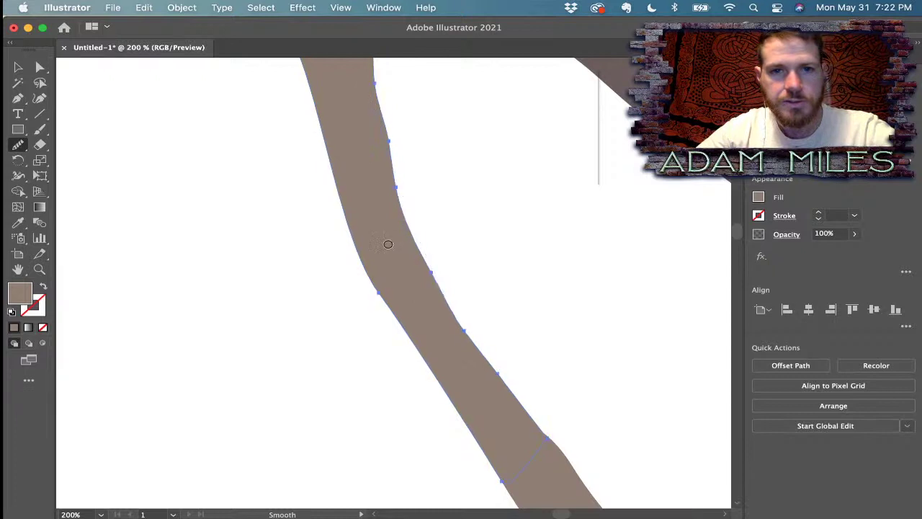
pyautogui.press('a')
pyautogui.click(125, 199)
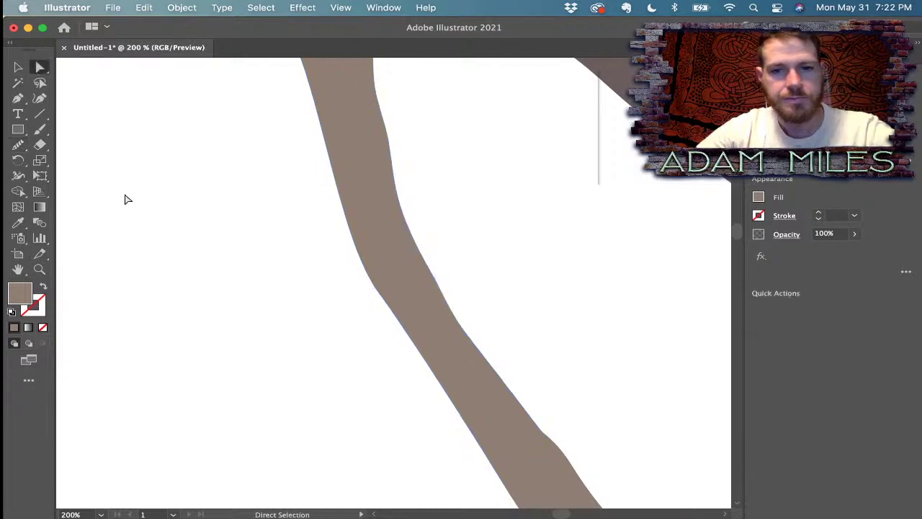
# - Examine the Cleansweep Eleven and Comet 260 brooms and their lettering for remaining stray shapes or rough edges
pyautogui.press('super+minus')
pyautogui.press('super+minus')
pyautogui.press('super+minus')
pyautogui.press('super+minus')
pyautogui.press('super+minus')
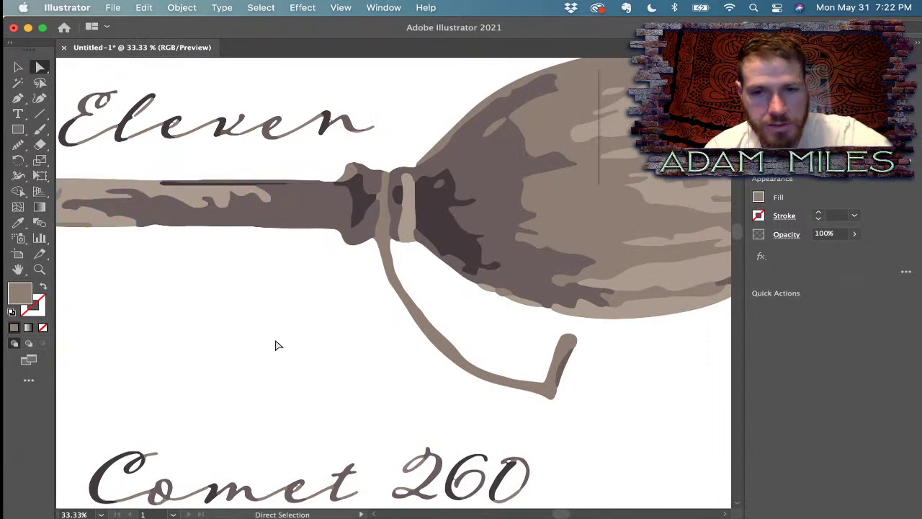
pyautogui.scroll(-3, 276, 345)
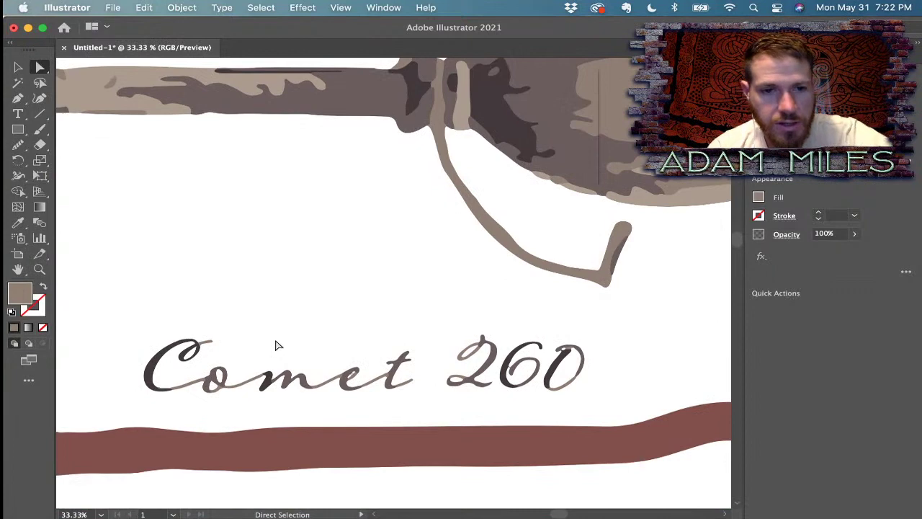
pyautogui.hscroll(-2, 276, 346)
pyautogui.hscroll(-8, 275, 346)
pyautogui.scroll(-5, 276, 346)
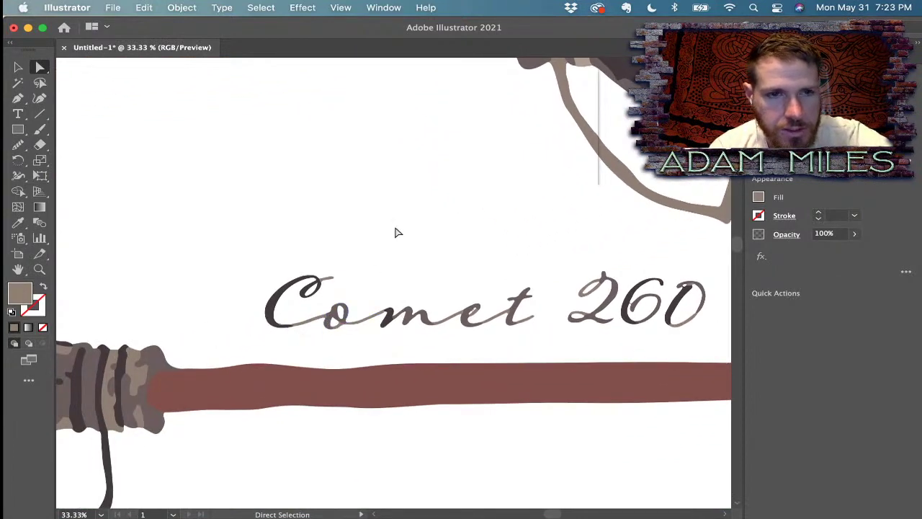
pyautogui.scroll(10, 395, 232)
pyautogui.hscroll(-4, 395, 232)
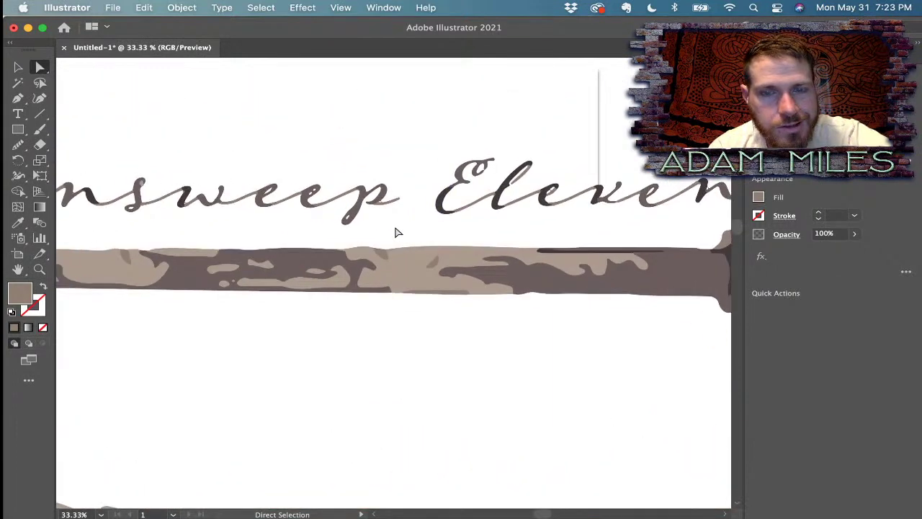
pyautogui.scroll(3, 395, 232)
pyautogui.hscroll(-5, 395, 232)
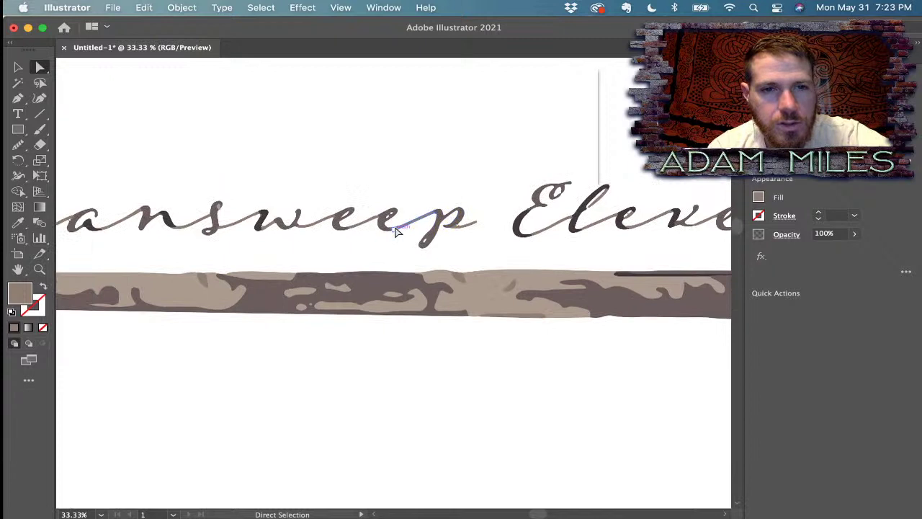
pyautogui.hscroll(-5, 395, 232)
pyautogui.scroll(1, 395, 232)
pyautogui.hscroll(-5, 395, 232)
pyautogui.scroll(1, 395, 232)
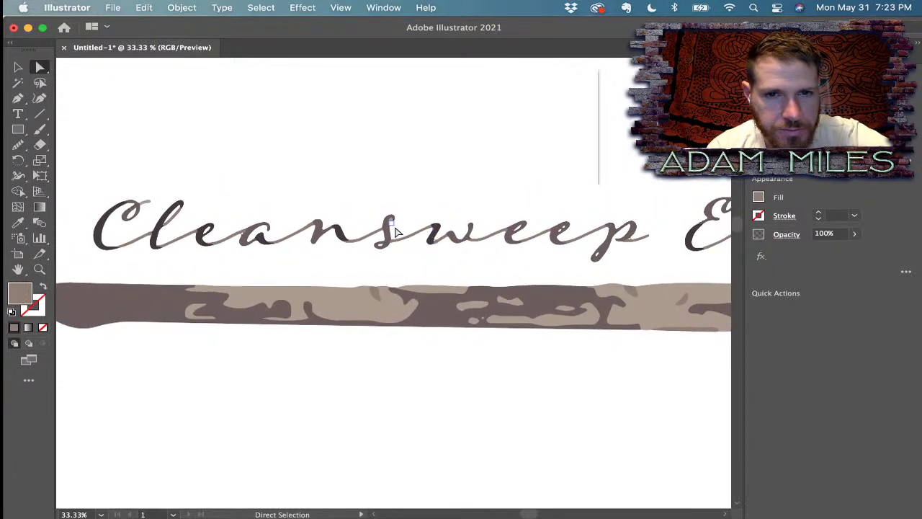
pyautogui.hscroll(10, 395, 232)
pyautogui.scroll(-5, 395, 232)
pyautogui.scroll(3, 395, 232)
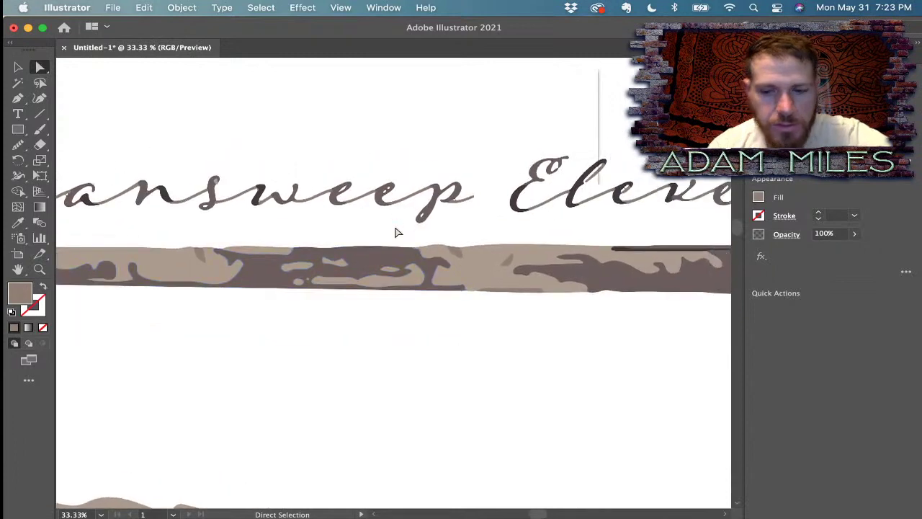
# - Select all the "Cleansweep Eleven" lettering above the first broom's handle and delete it
pyautogui.press('super+minus')
pyautogui.press('super+minus')
pyautogui.press('super+minus')
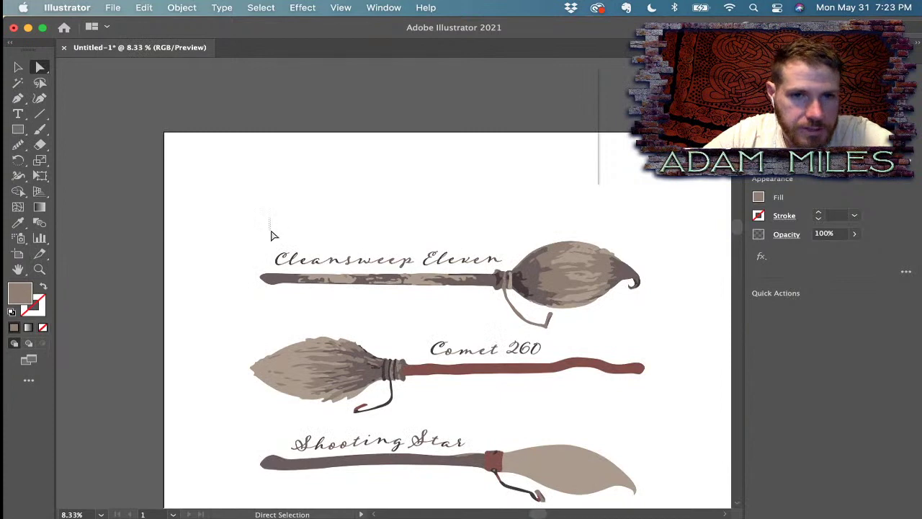
pyautogui.moveTo(273, 235); pyautogui.dragTo(508, 270)
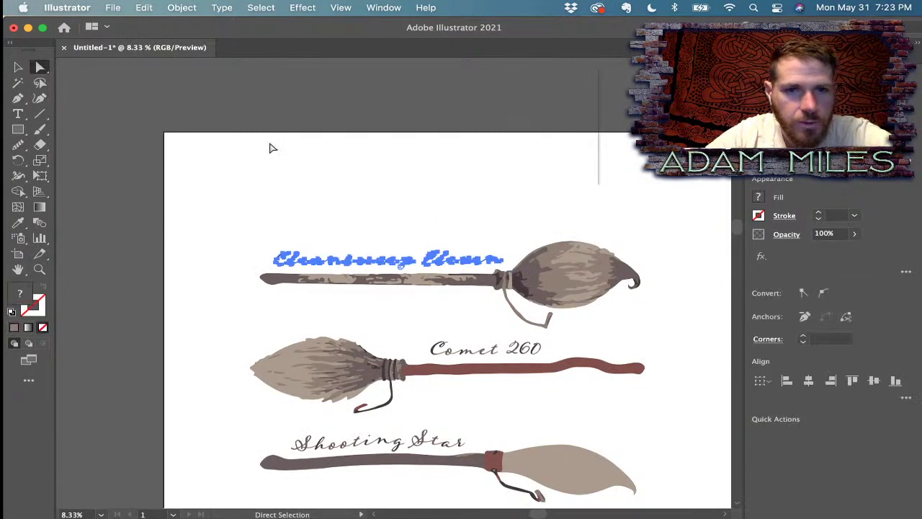
pyautogui.press('super+equal')
pyautogui.press('super+equal')
pyautogui.press('super+equal')
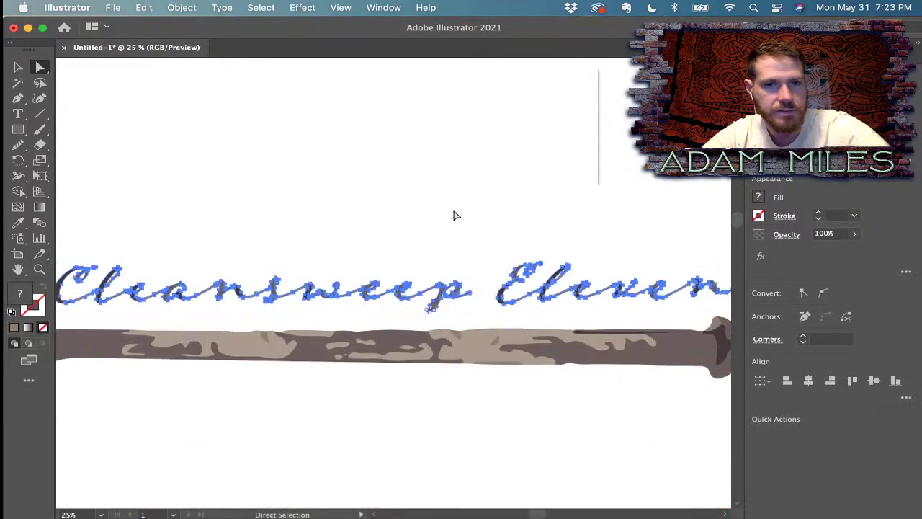
pyautogui.click(463, 309)
pyautogui.press('Delete')
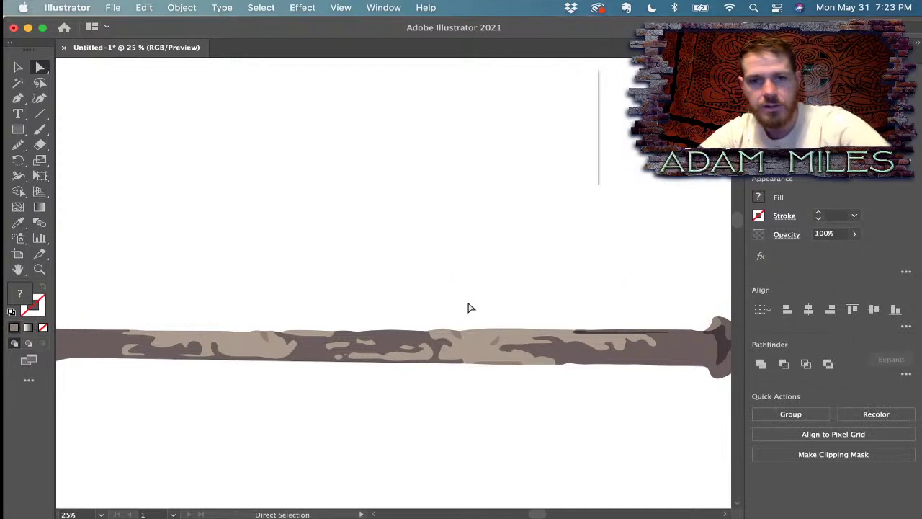
# - Select all the "Comet 260" lettering above the red broom handle and delete it
pyautogui.moveTo(468, 387); pyautogui.dragTo(431, 149)
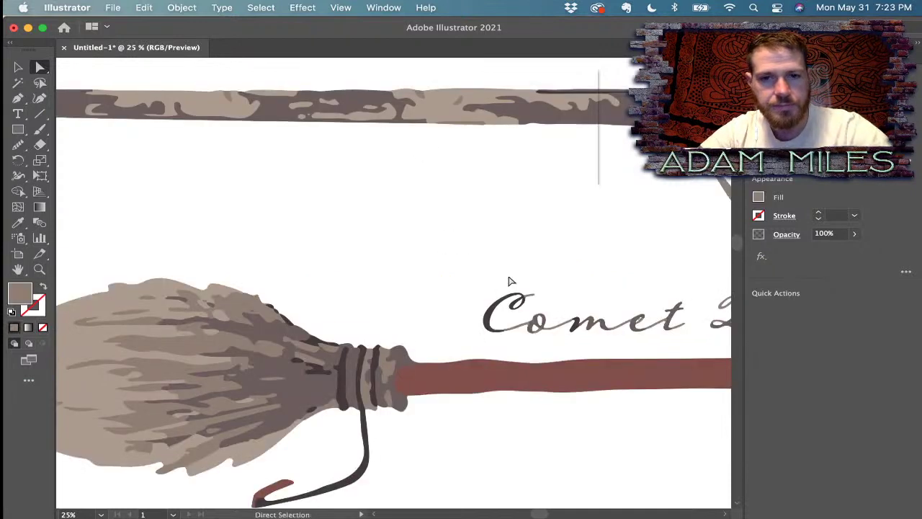
pyautogui.moveTo(511, 278); pyautogui.dragTo(582, 290)
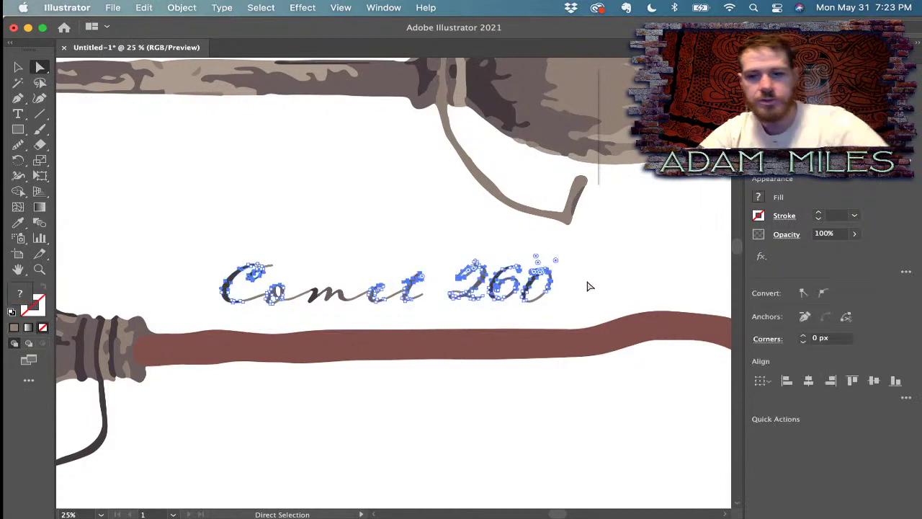
pyautogui.moveTo(561, 301); pyautogui.dragTo(192, 253)
pyautogui.press('Delete')
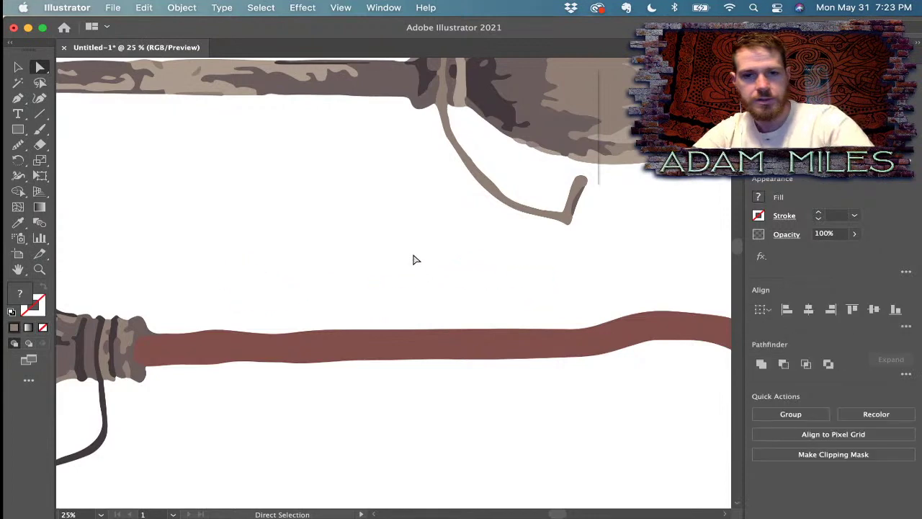
# - Delete the "Shooting Star" lettering above the third broom's handle, including its leftover letter fragments
pyautogui.moveTo(360, 439); pyautogui.dragTo(669, 226)
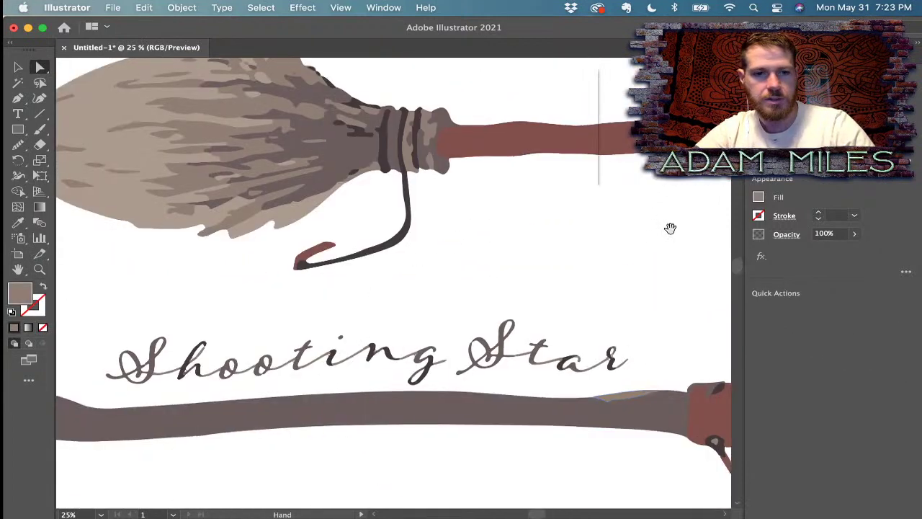
pyautogui.click(99, 367)
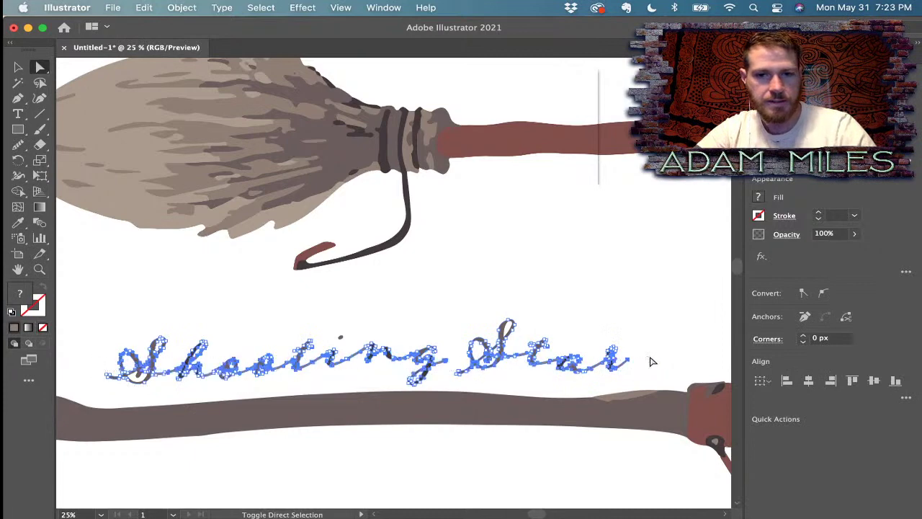
pyautogui.press('Delete')
pyautogui.press('Delete')
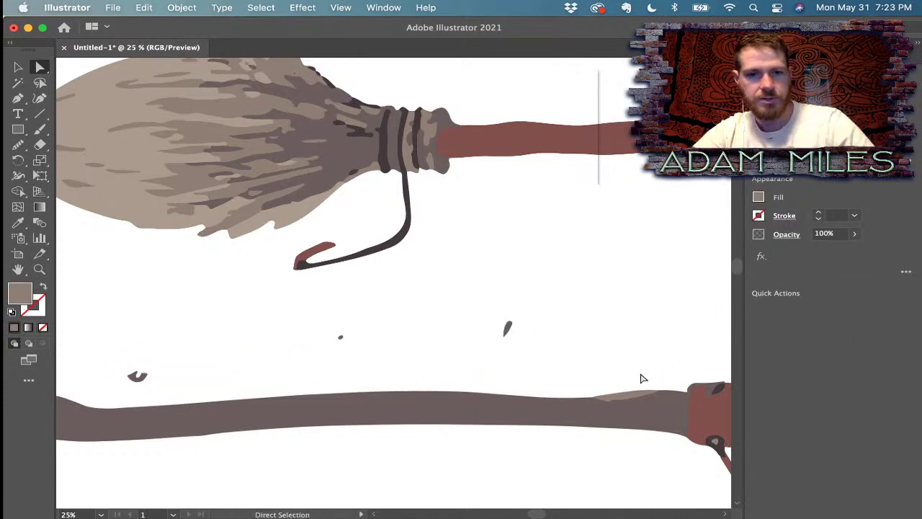
pyautogui.moveTo(627, 382); pyautogui.dragTo(245, 348)
pyautogui.press('Delete')
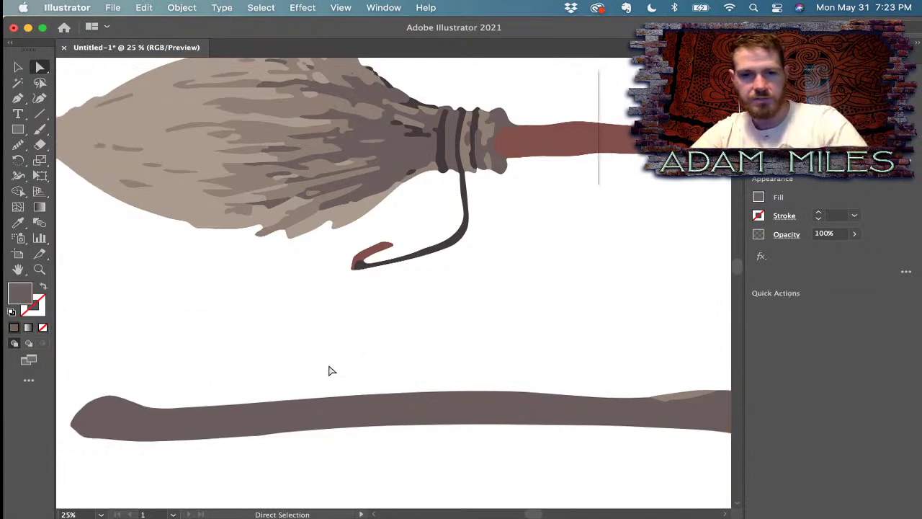
pyautogui.moveTo(123, 330); pyautogui.dragTo(261, 398)
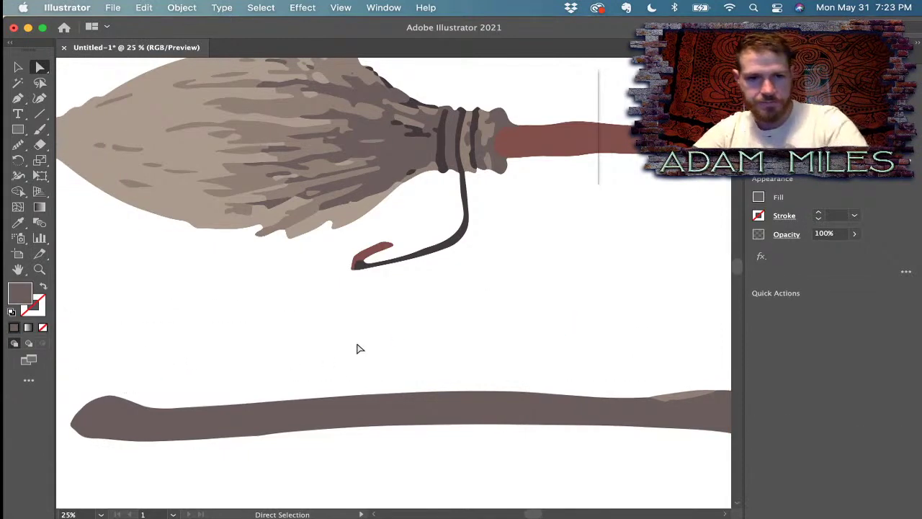
# - Delete the "Nimbus 2000" lettering above the fourth broom's handle, including the leftover speck near the handle's bend
pyautogui.scroll(-12, 373, 420)
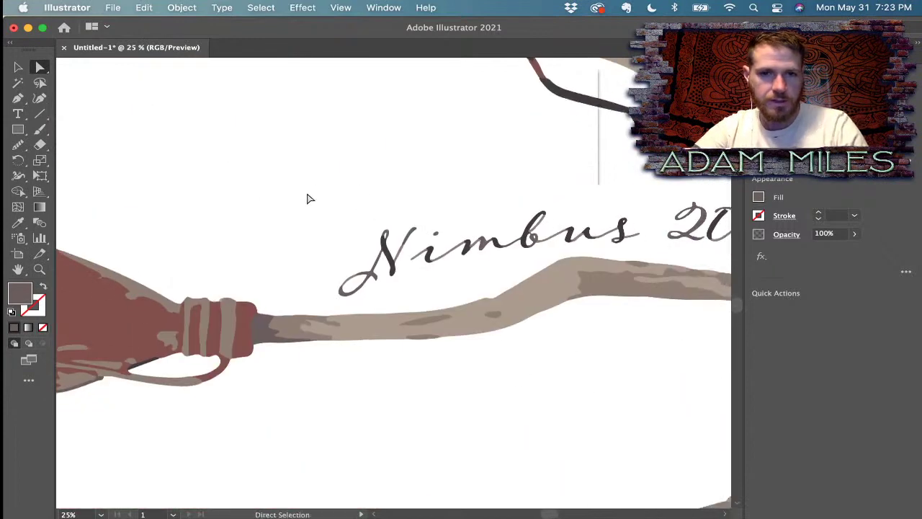
pyautogui.moveTo(306, 199); pyautogui.dragTo(483, 303)
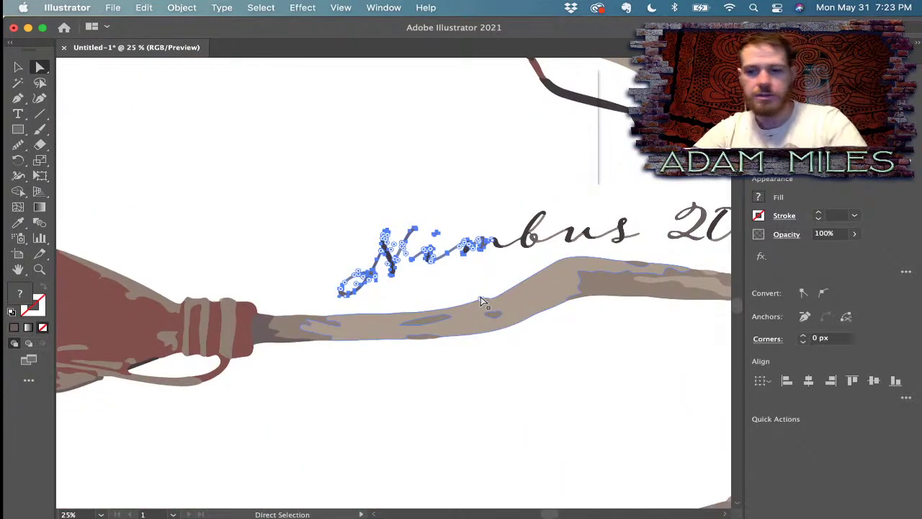
pyautogui.press('Delete')
pyautogui.click(466, 239)
pyautogui.hscroll(5, 151, 169)
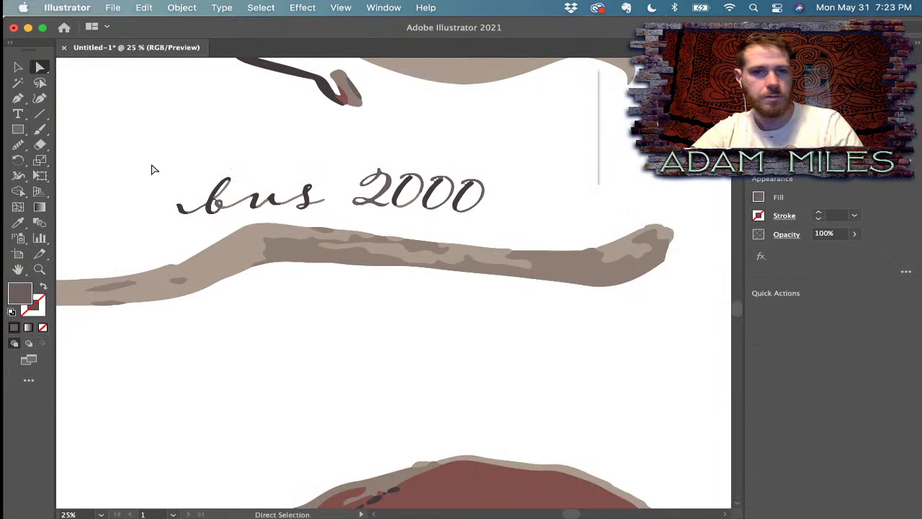
pyautogui.moveTo(152, 170); pyautogui.dragTo(547, 208)
pyautogui.press('Delete')
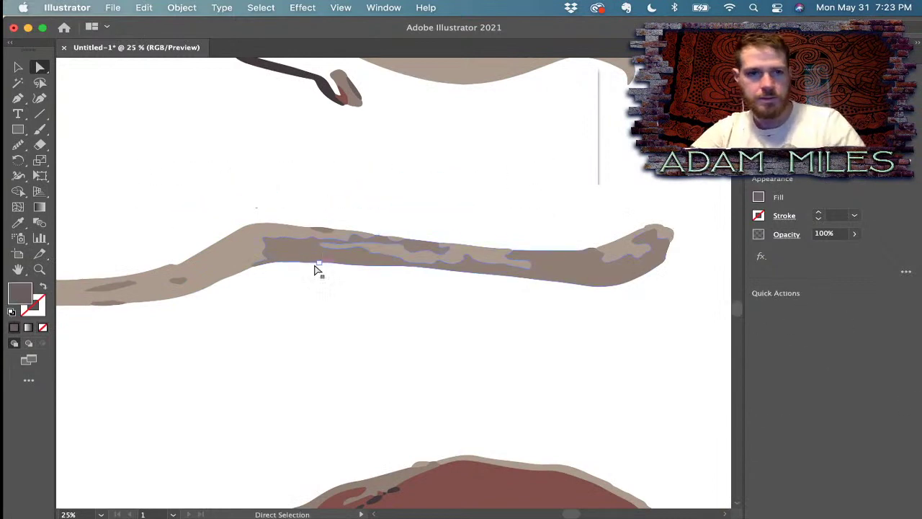
pyautogui.moveTo(245, 192); pyautogui.dragTo(268, 216)
pyautogui.press('Delete')
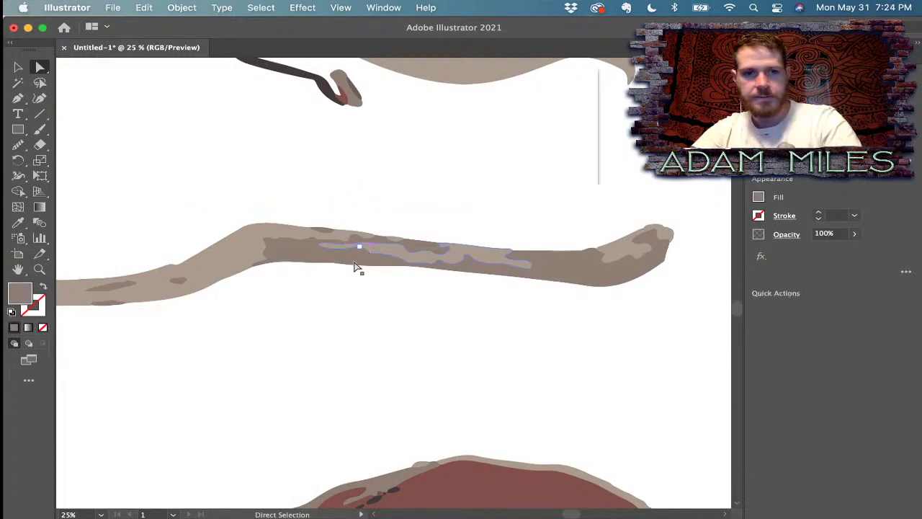
# - Delete the "Firebolt" lettering below the lowest broom's handle together with its leftover letter fragments
pyautogui.scroll(-10, 355, 267)
pyautogui.hscroll(-5, 535, 243)
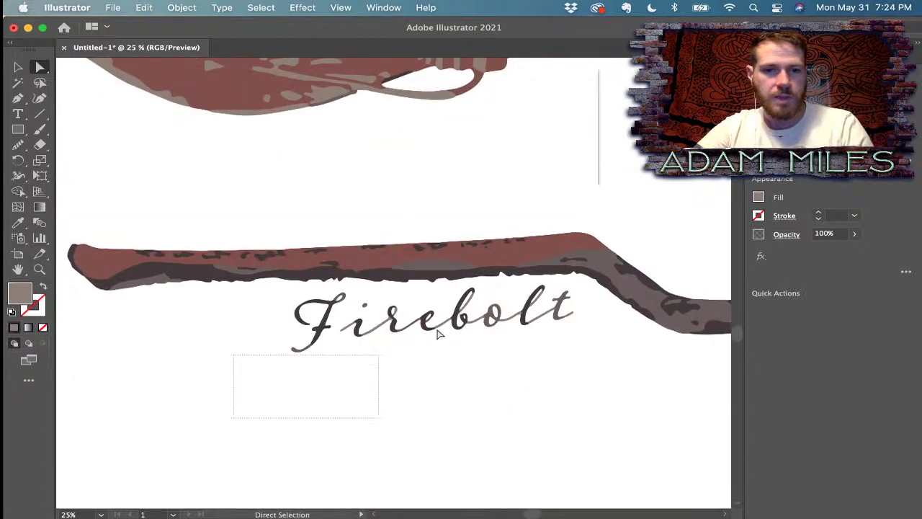
pyautogui.moveTo(440, 334); pyautogui.dragTo(584, 299)
pyautogui.press('Delete')
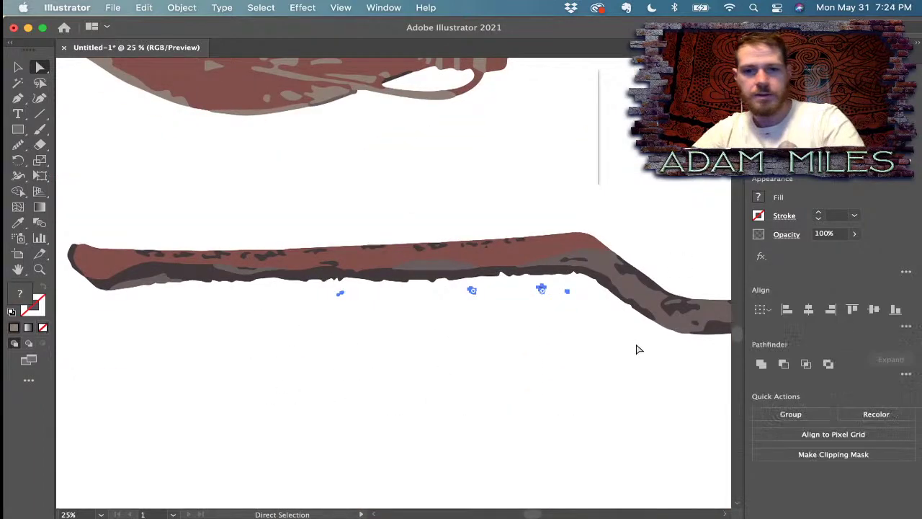
pyautogui.press('Delete')
# - Delete the curved "UNIQUES & ODDITIES" lettering beneath the lowest broom's bristles
pyautogui.moveTo(555, 361); pyautogui.dragTo(302, 200)
pyautogui.moveTo(401, 237); pyautogui.dragTo(180, 201)
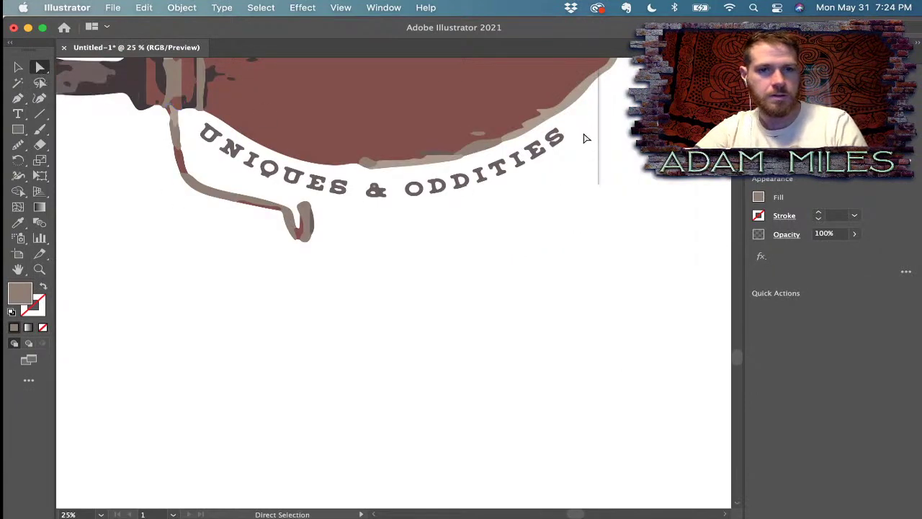
# - Delete the letters "DDITIES" from the curved lettering beneath the bottom broom's red bristles
pyautogui.moveTo(585, 139); pyautogui.dragTo(544, 189)
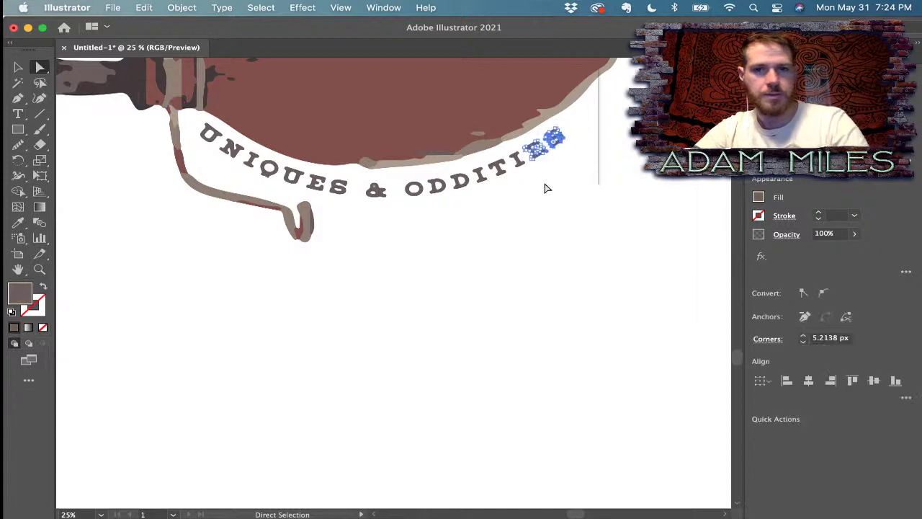
pyautogui.press('Delete')
pyautogui.press('Delete')
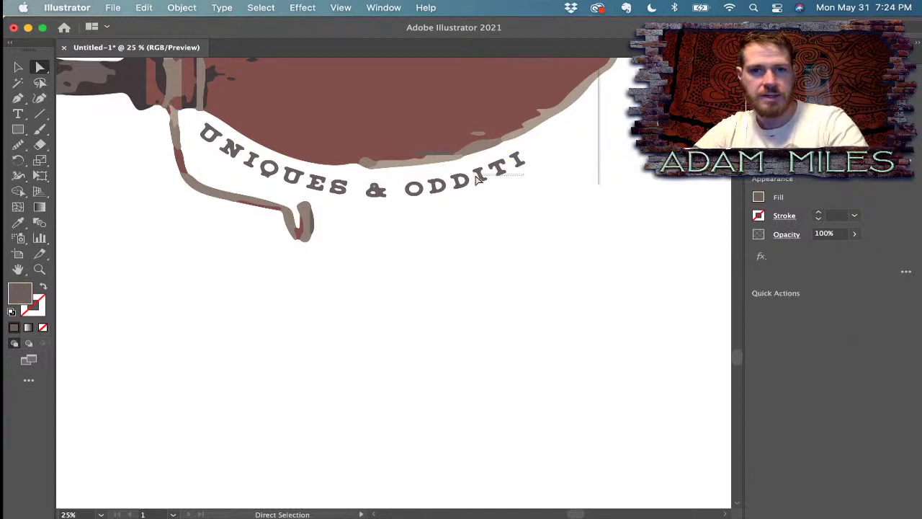
pyautogui.moveTo(429, 146); pyautogui.dragTo(531, 218)
pyautogui.press('Delete')
pyautogui.press('Delete')
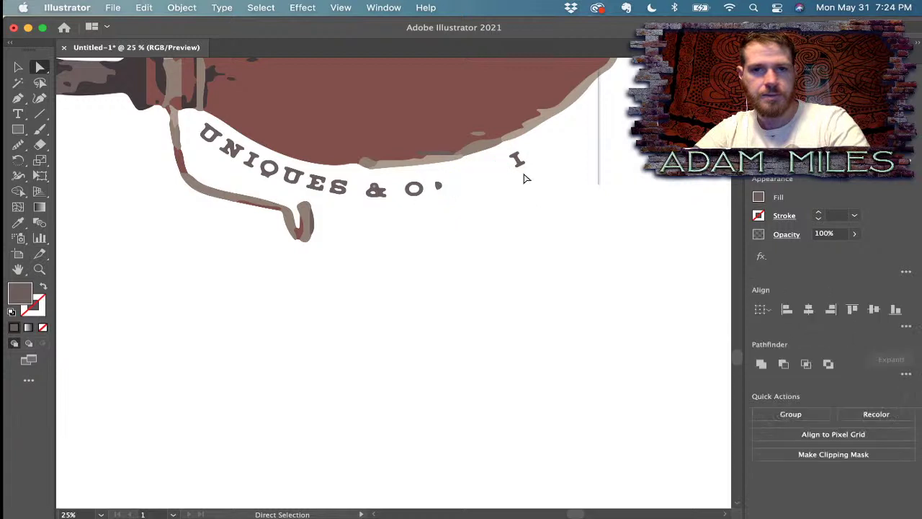
pyautogui.click(516, 160)
pyautogui.press('Delete')
# - Delete the rest of the curved "UNIQUES & O" lettering, including the leftover letter fragment, beneath the bottom broom
pyautogui.moveTo(443, 203); pyautogui.dragTo(315, 180)
pyautogui.press('Delete')
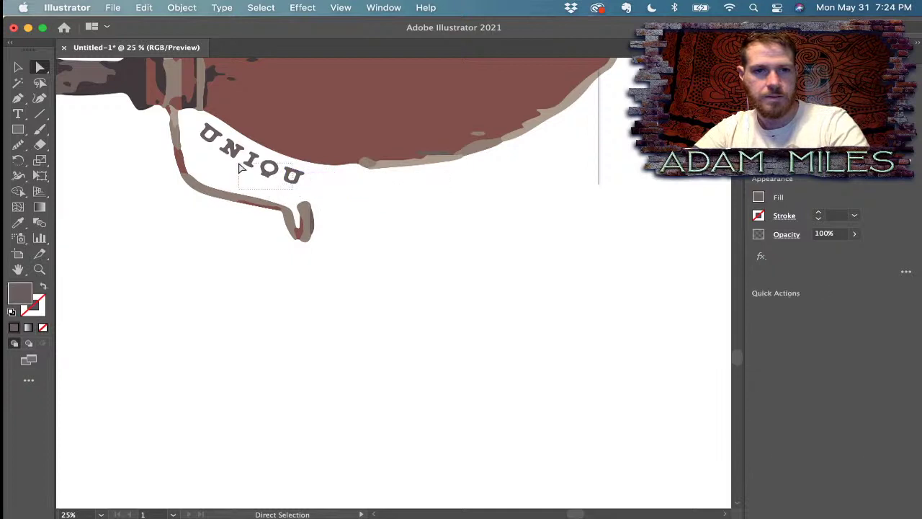
pyautogui.moveTo(240, 168); pyautogui.dragTo(198, 123)
pyautogui.press('Delete')
pyautogui.press('Delete')
pyautogui.press('Delete')
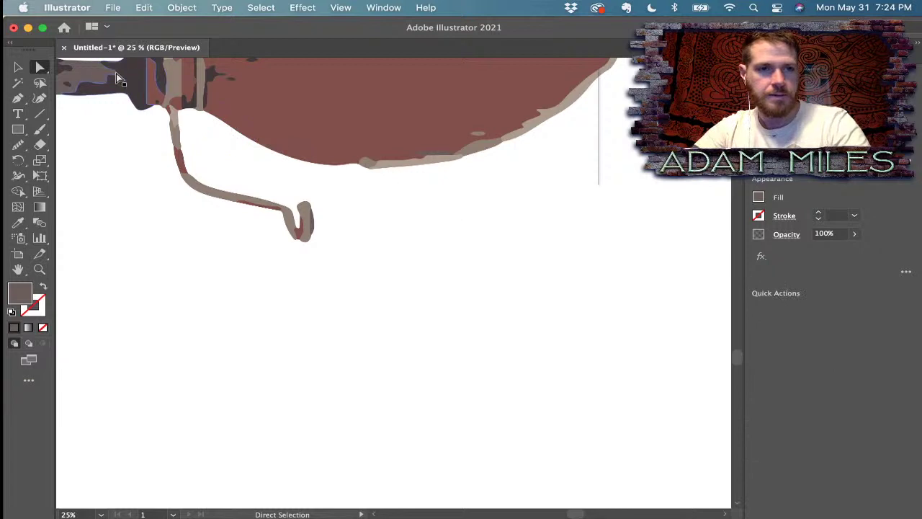
pyautogui.click(18, 67)
pyautogui.scroll(-4, 238, 148)
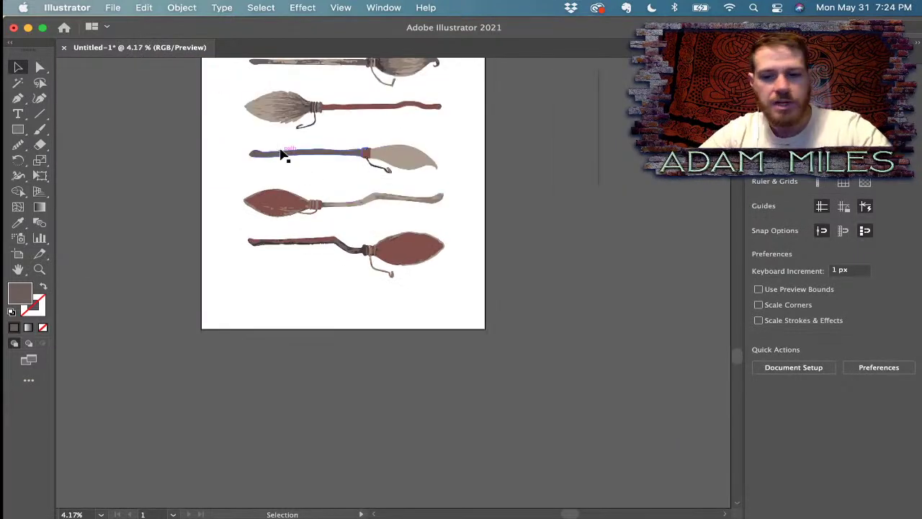
pyautogui.press('super+0')
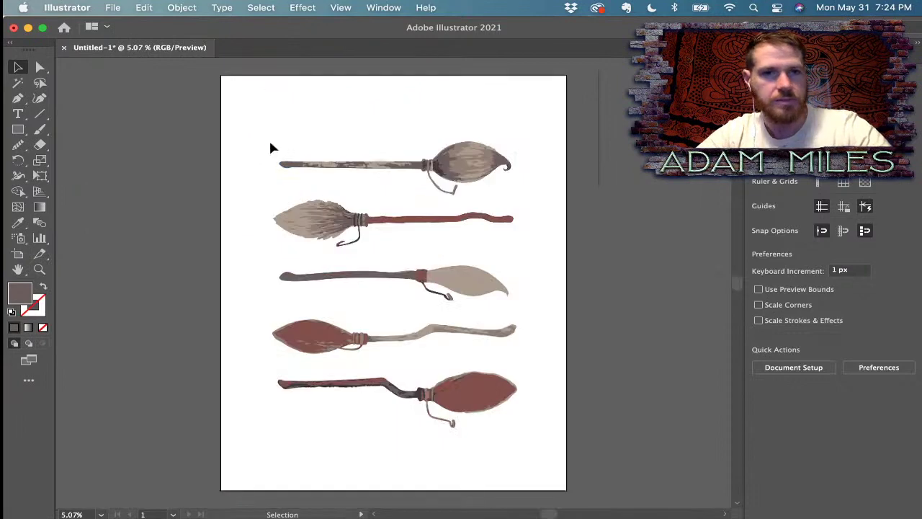
pyautogui.click(113, 8)
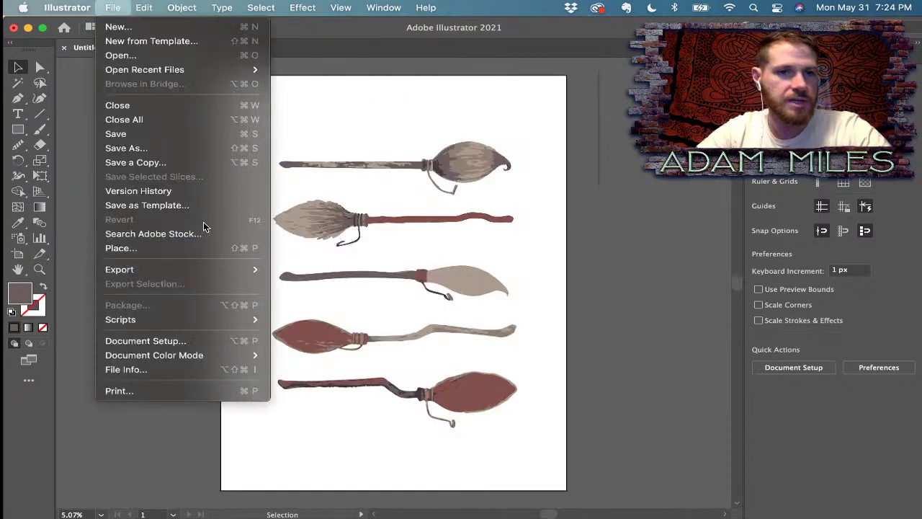
pyautogui.click(219, 149)
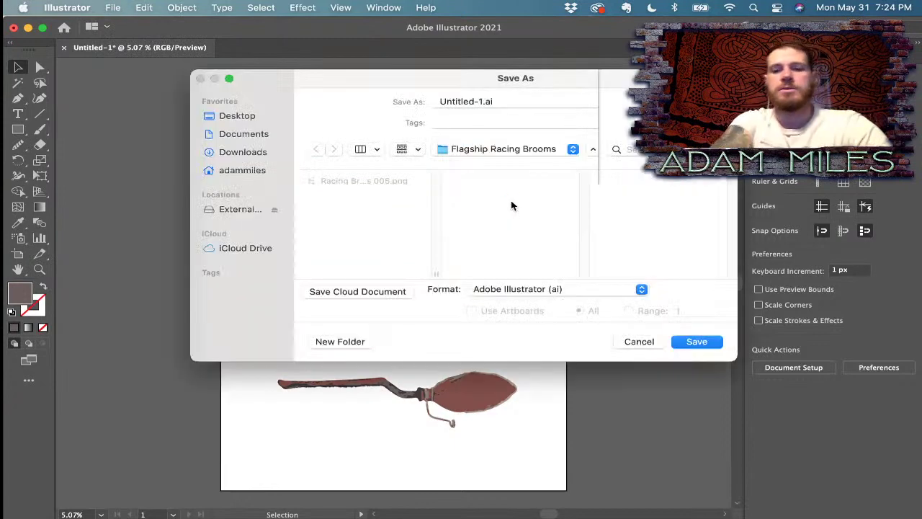
pyautogui.click(647, 343)
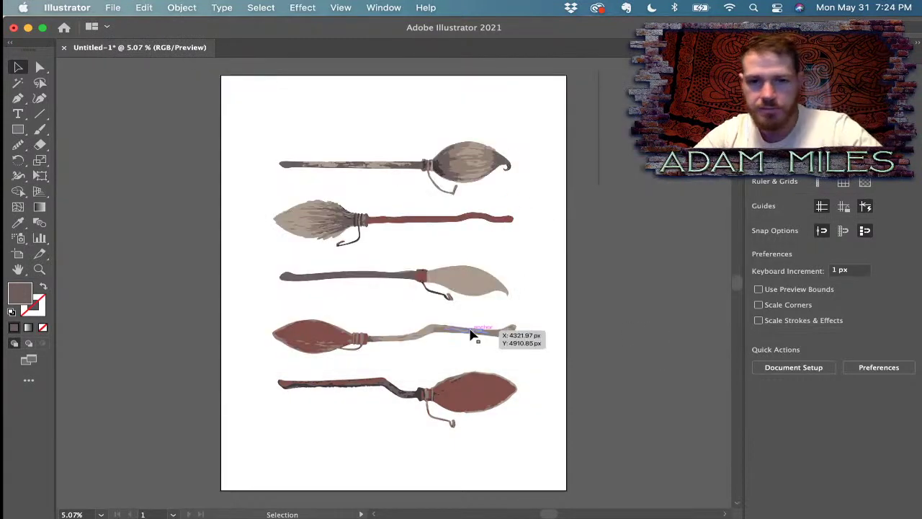
# - Inspect the brooms up close, checking their handles, bindings, footrests and the blank areas between them
pyautogui.scroll(6, 472, 335)
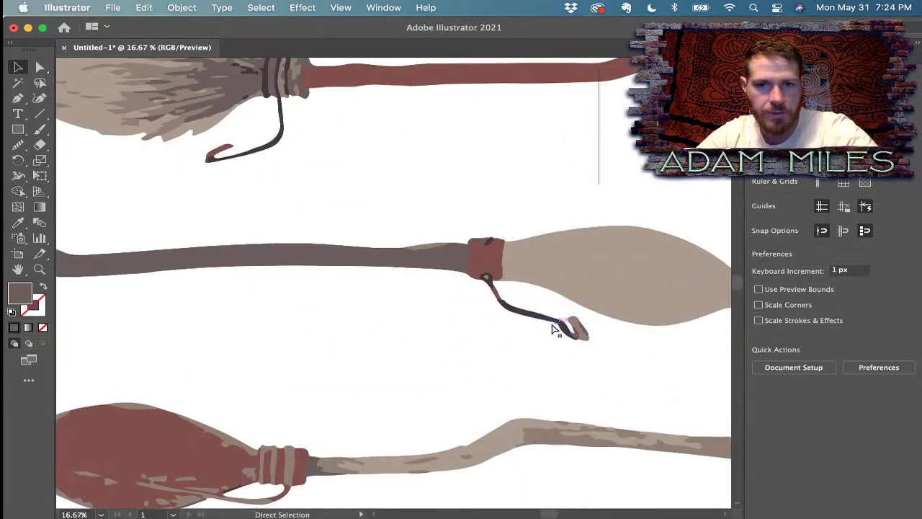
pyautogui.scroll(2, 631, 335)
pyautogui.moveTo(641, 329); pyautogui.dragTo(363, 241)
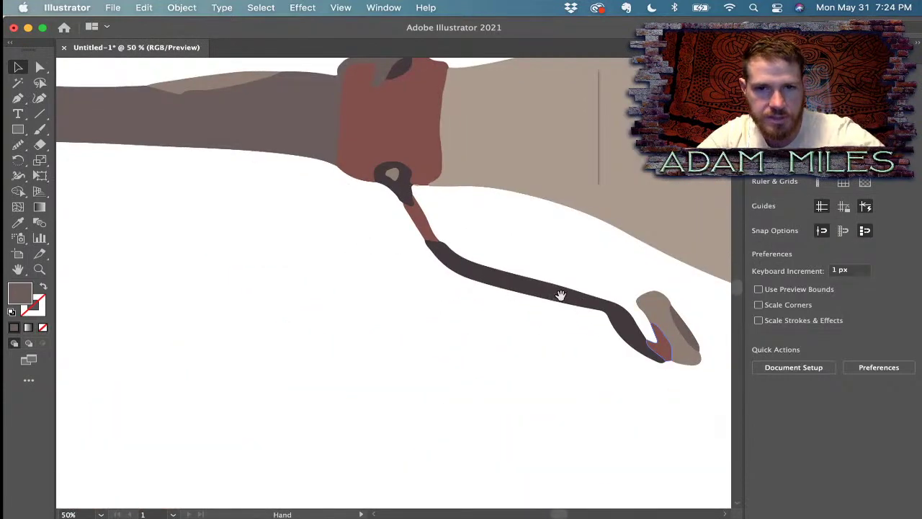
pyautogui.scroll(-10, 593, 426)
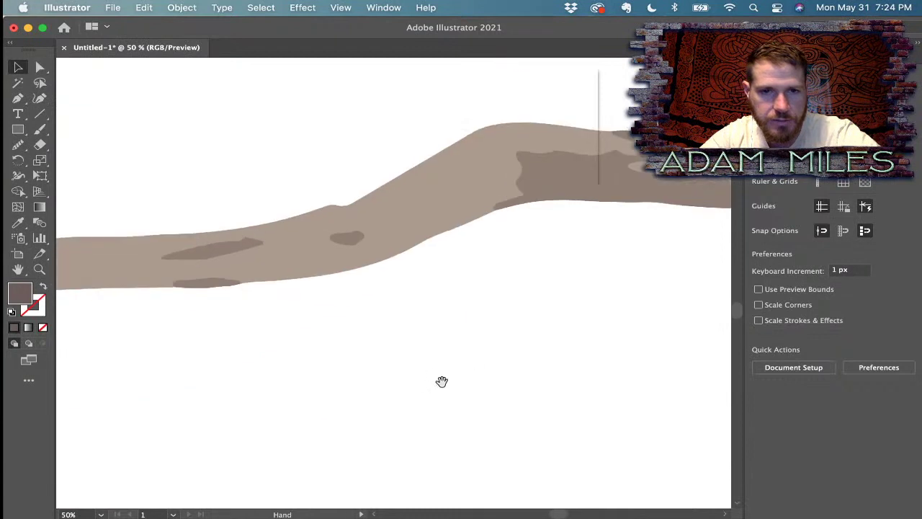
pyautogui.scroll(-5, 518, 369)
pyautogui.hscroll(-3, 350, 325)
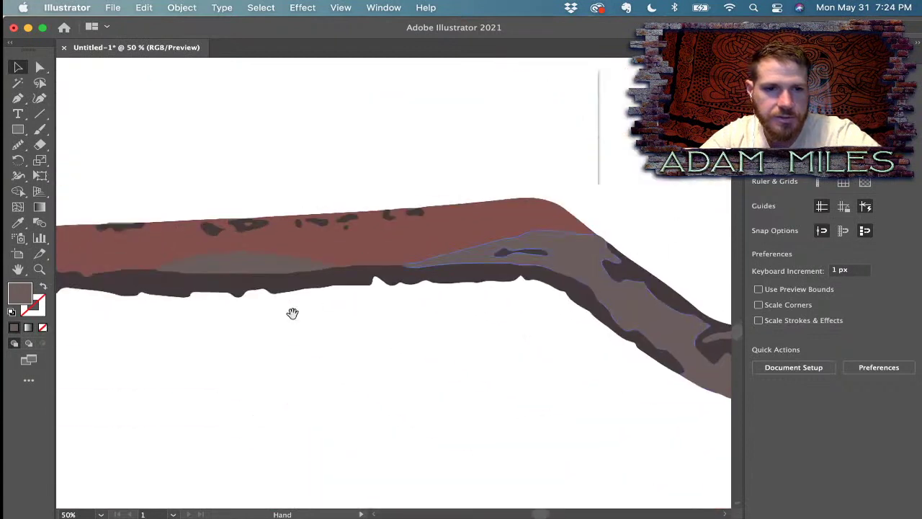
pyautogui.moveTo(149, 297); pyautogui.dragTo(442, 291)
pyautogui.moveTo(109, 286); pyautogui.dragTo(97, 220)
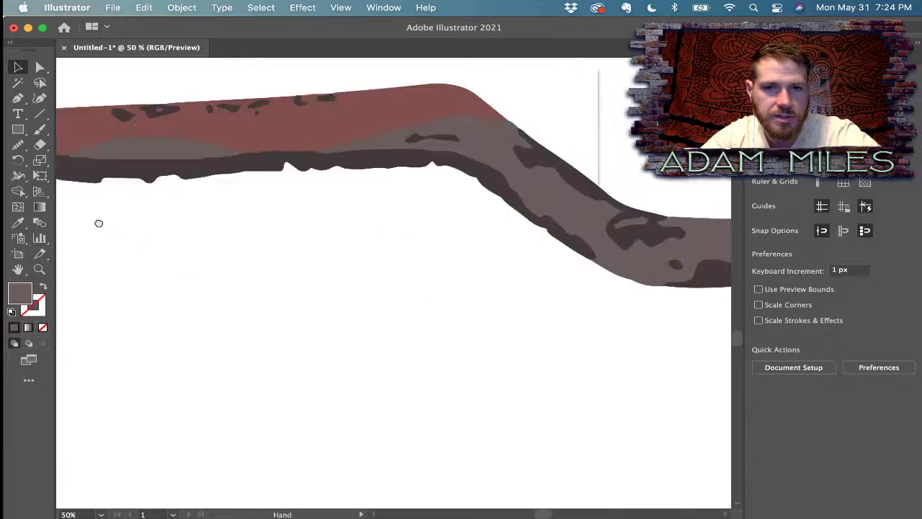
pyautogui.scroll(-8, 468, 288)
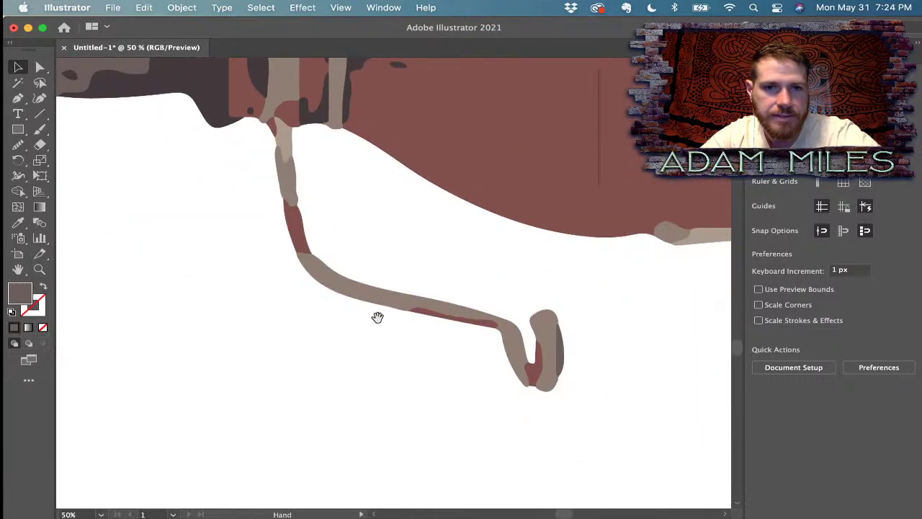
pyautogui.scroll(10, 216, 185)
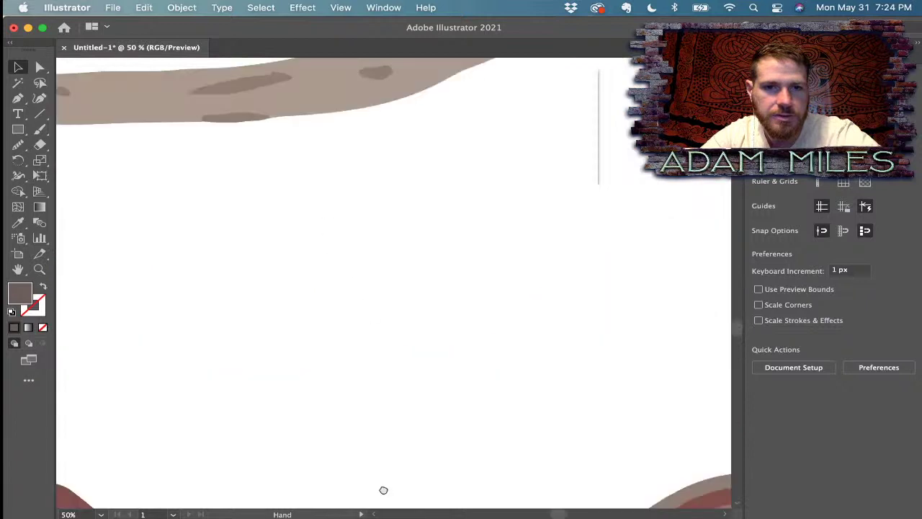
pyautogui.scroll(10, 391, 497)
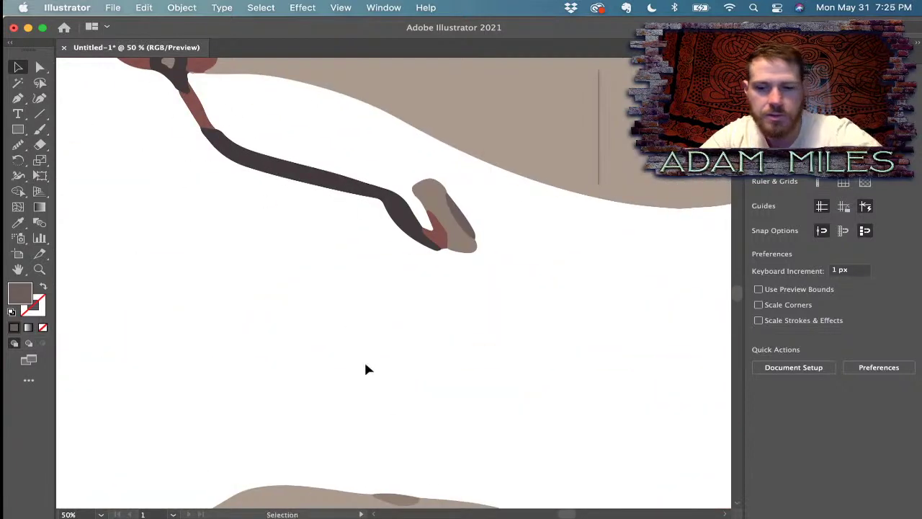
pyautogui.press('super+minus')
pyautogui.press('super+minus')
pyautogui.scroll(-8, 461, 325)
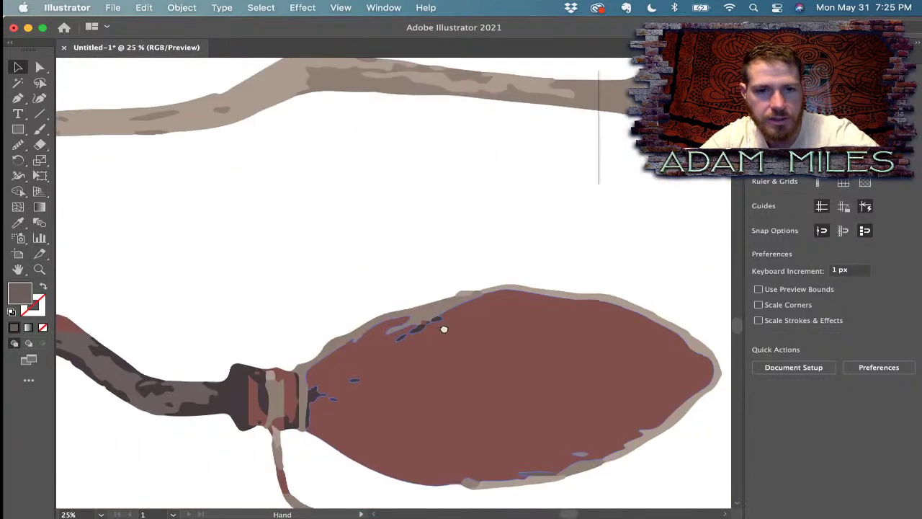
pyautogui.scroll(-5, 444, 330)
pyautogui.scroll(10, 466, 271)
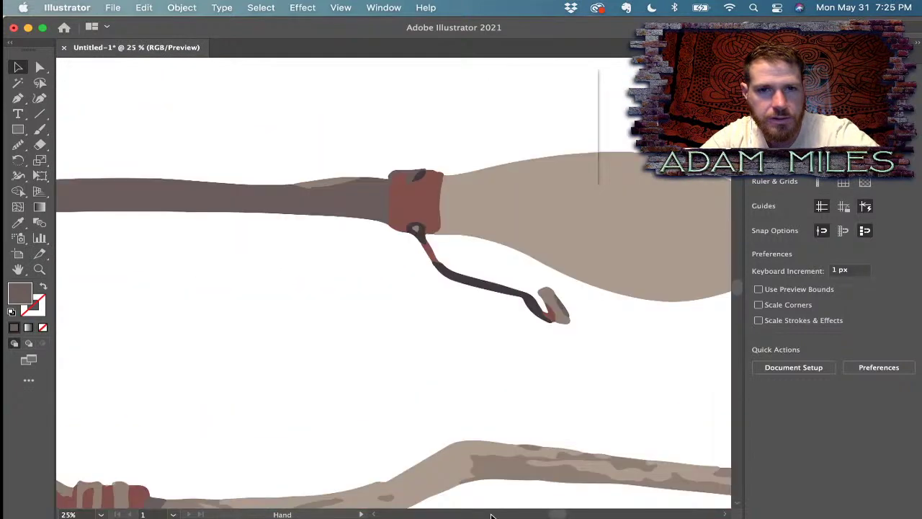
pyautogui.scroll(-10, 339, 257)
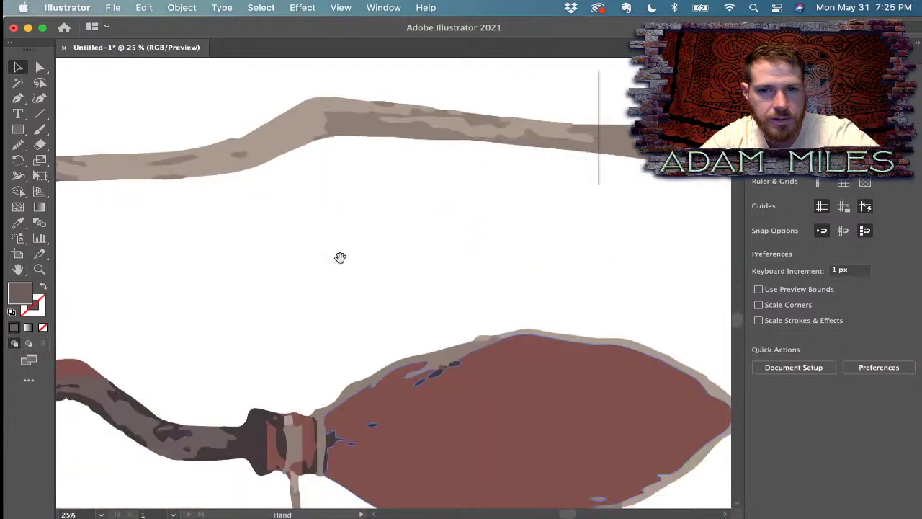
pyautogui.press('super+0')
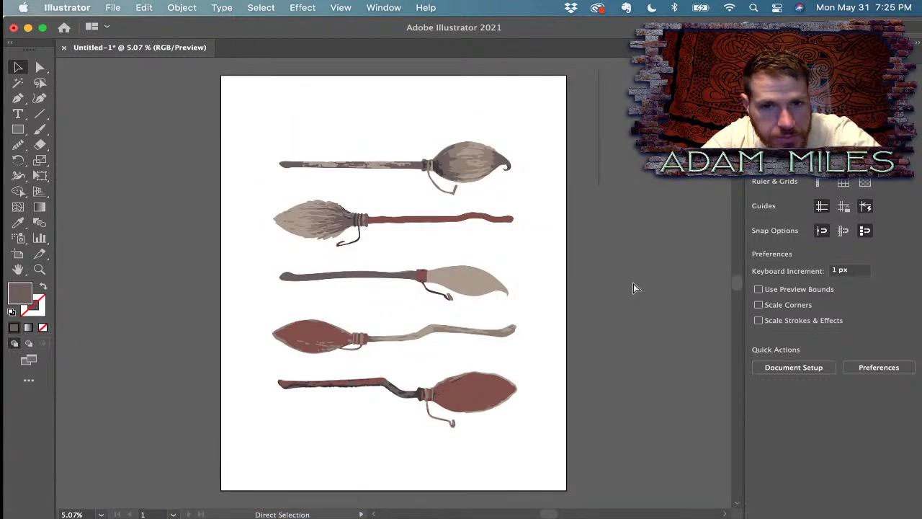
pyautogui.press('super+equal')
pyautogui.press('super+equal')
pyautogui.press('super+equal')
pyautogui.press('super+equal')
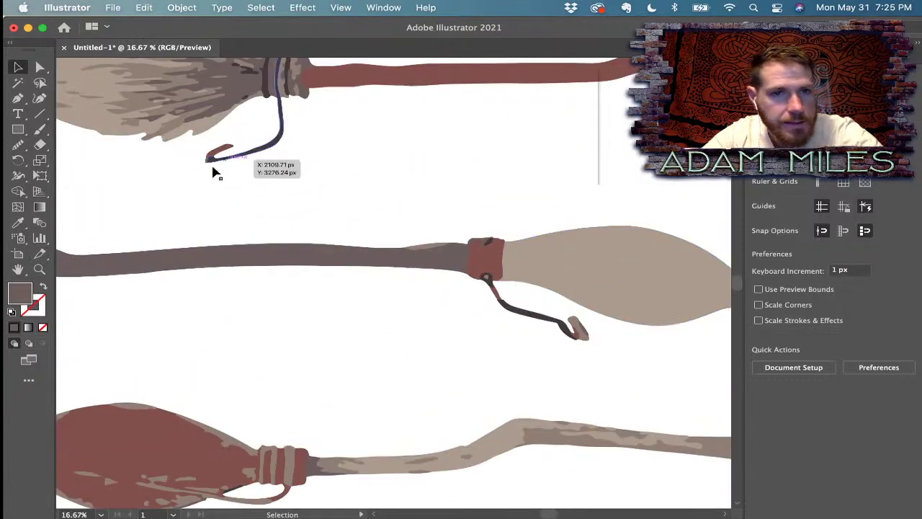
pyautogui.moveTo(371, 98); pyautogui.dragTo(356, 340)
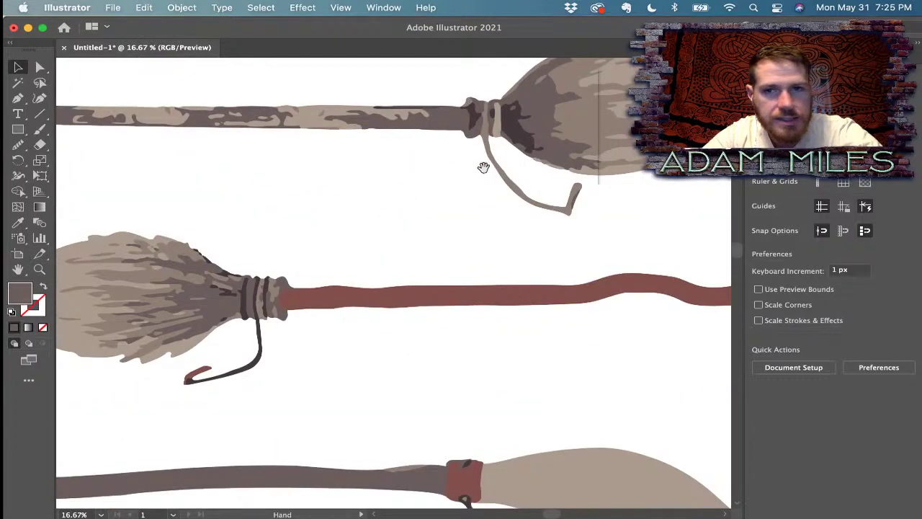
pyautogui.click(113, 7)
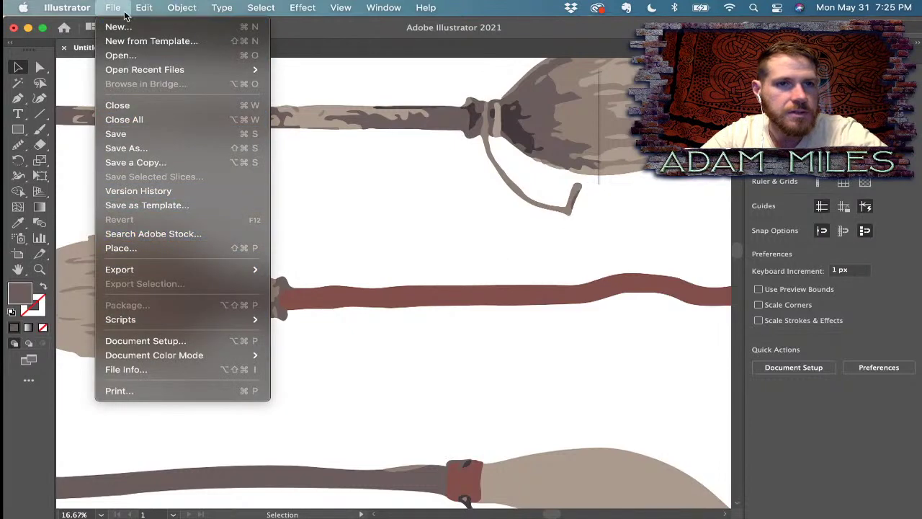
pyautogui.click(142, 149)
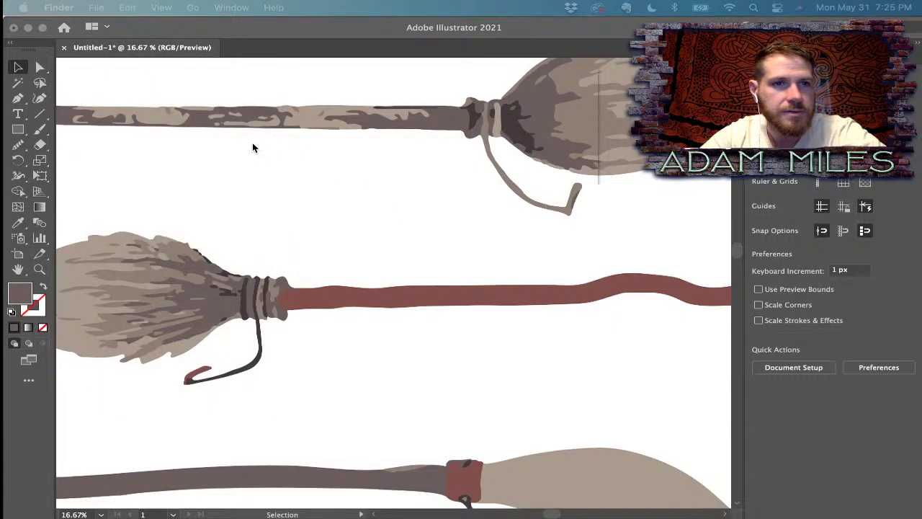
pyautogui.click(112, 8)
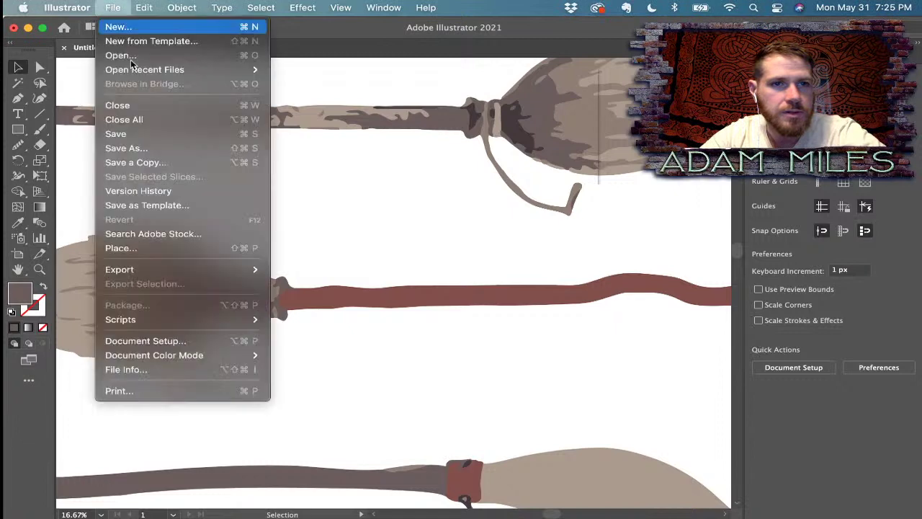
pyautogui.click(210, 144)
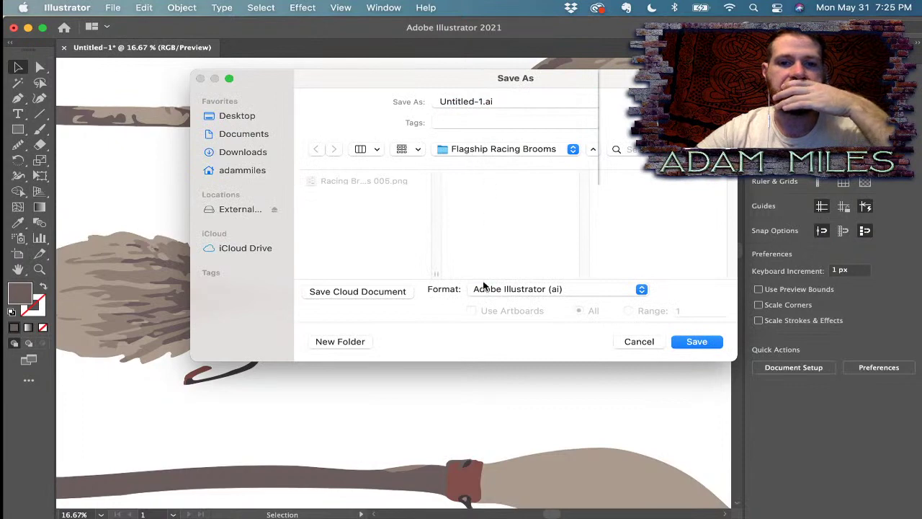
pyautogui.press('Escape')
# - Try to export the brooms as a PNG named "Racing Brooms Illustrator 005.png" in the Flagship Racing Brooms folder
pyautogui.click(114, 10)
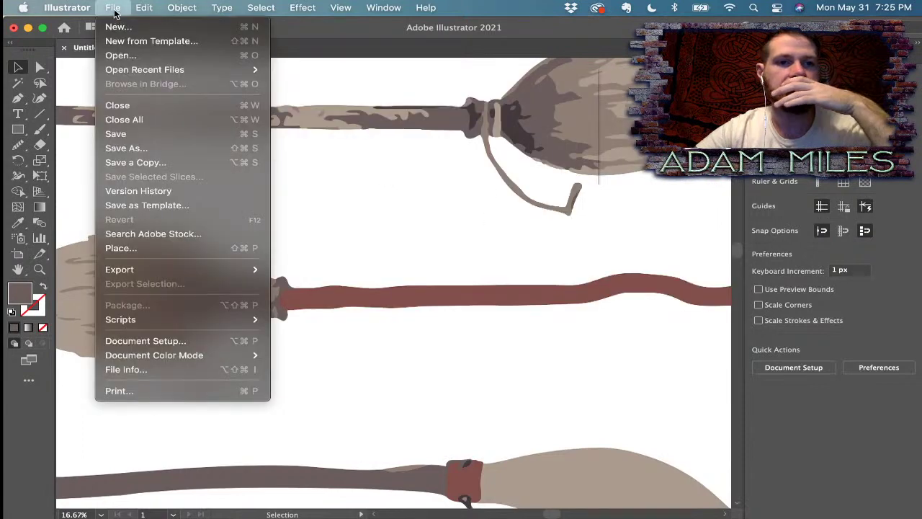
pyautogui.moveTo(175, 279)
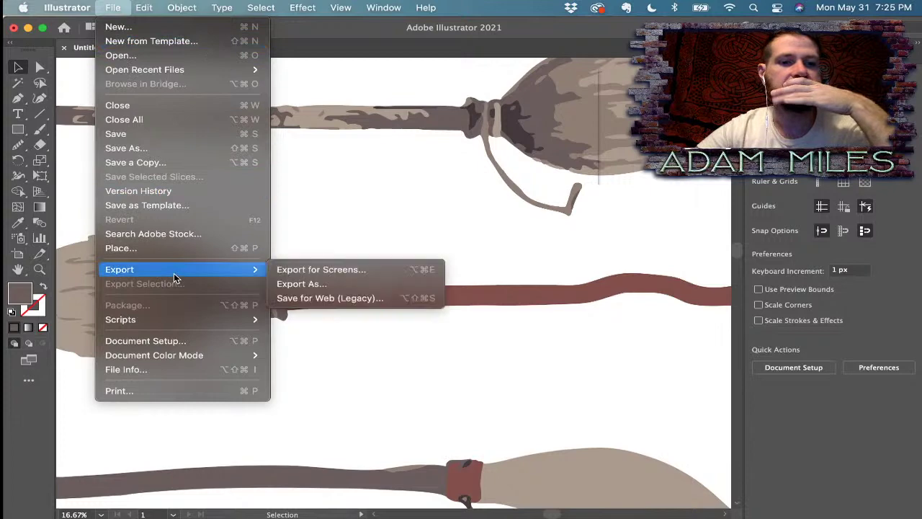
pyautogui.click(334, 283)
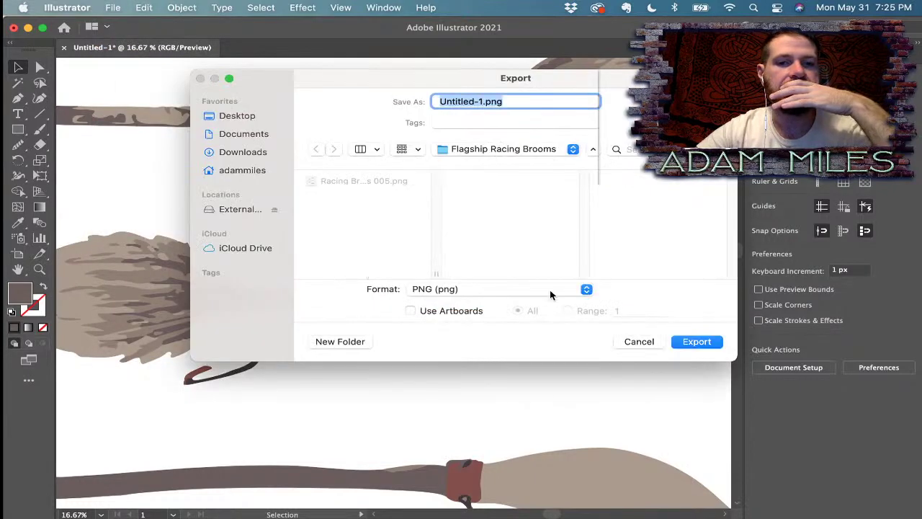
pyautogui.click(490, 288)
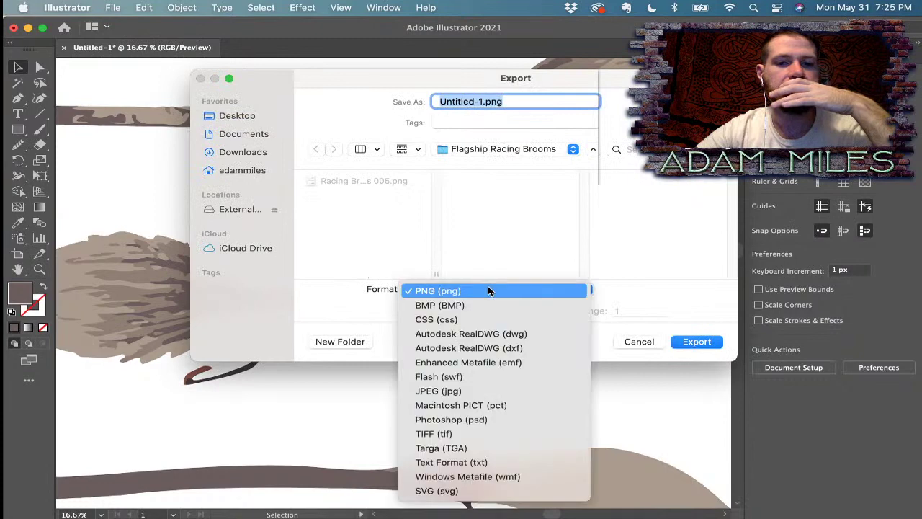
pyautogui.click(449, 288)
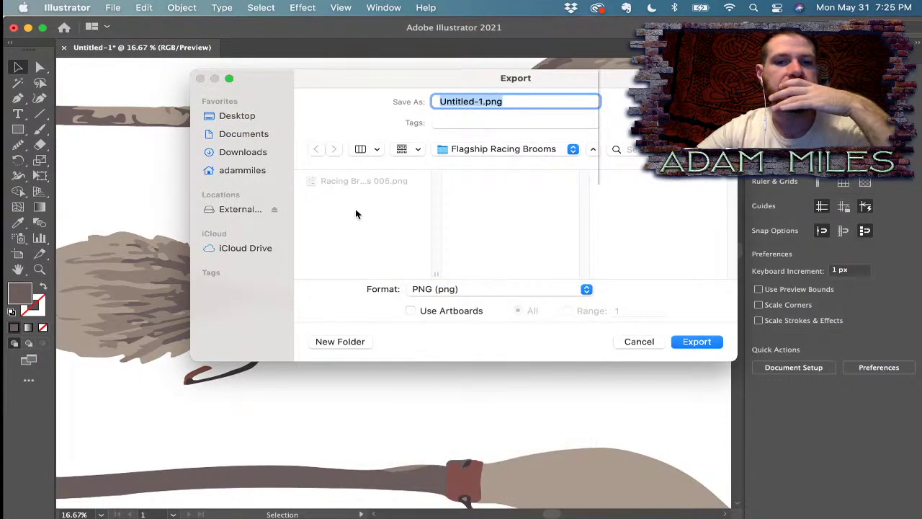
pyautogui.click(362, 181)
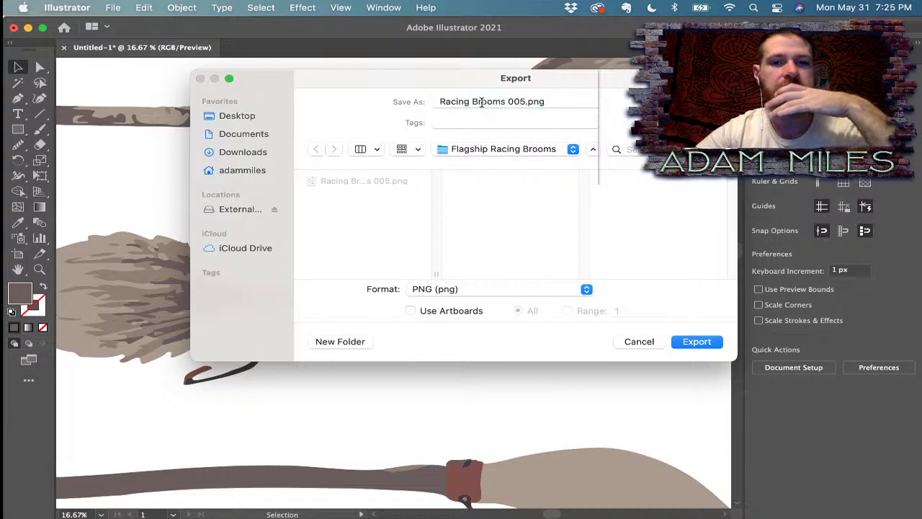
pyautogui.click(526, 106)
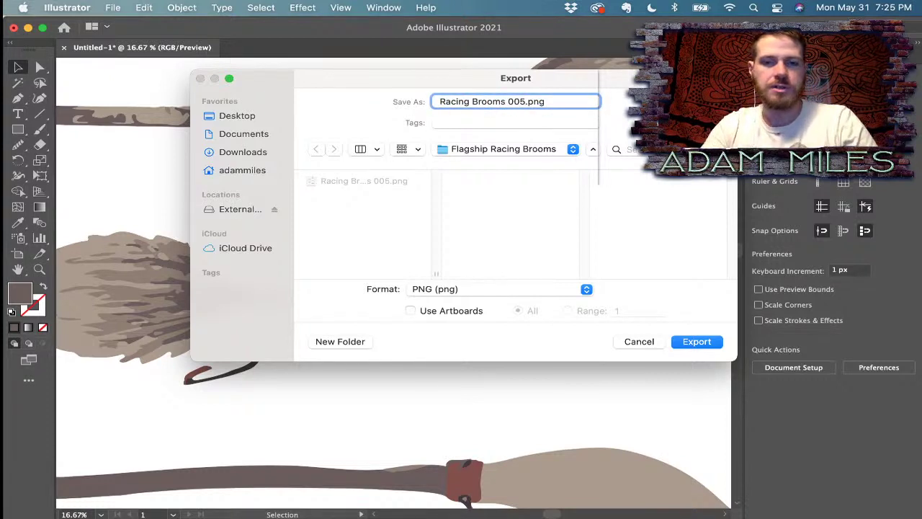
pyautogui.write('Illustra ')
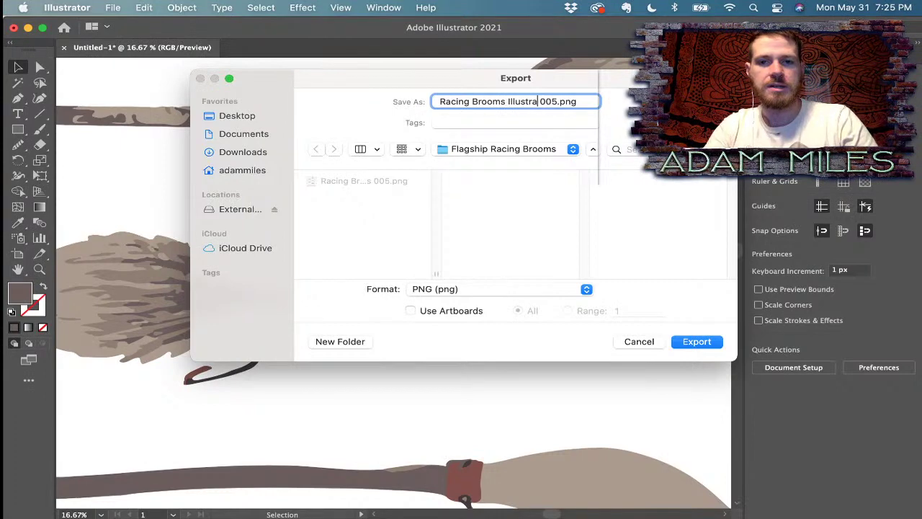
pyautogui.write('tor')
pyautogui.press('Return')
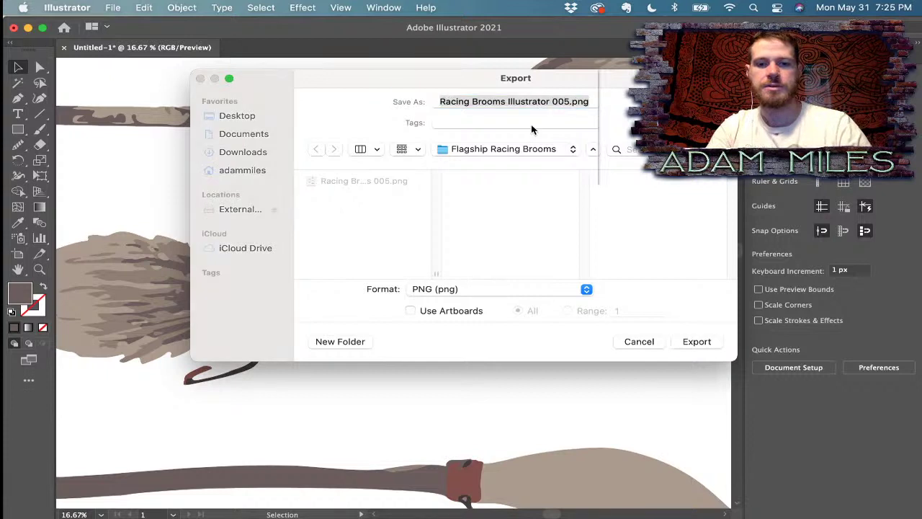
pyautogui.press('Return')
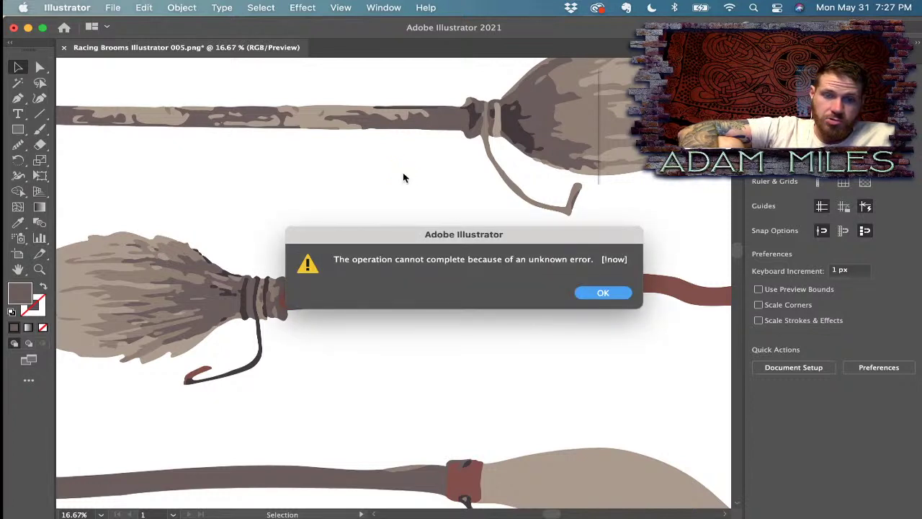
pyautogui.click(603, 293)
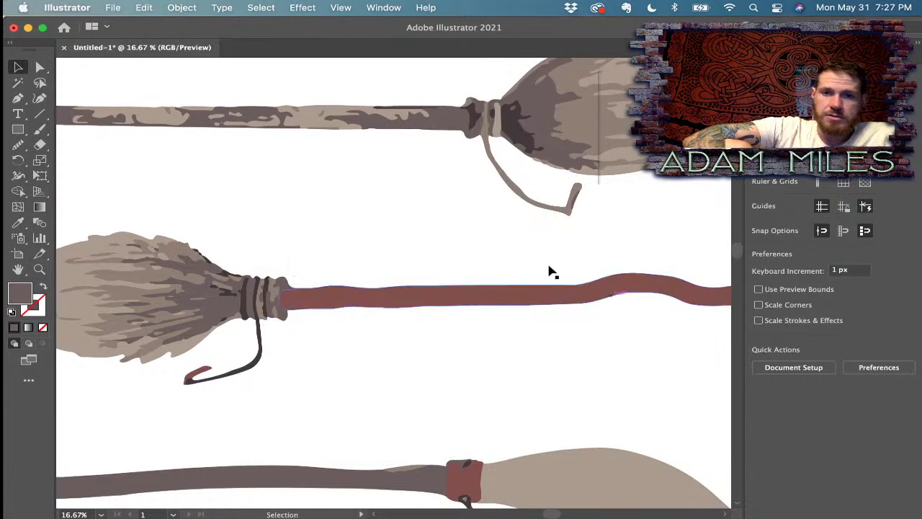
# - Try to export the brooms as "Racing Brooms 006.png" at High (300 ppi) resolution with a transparent background
pyautogui.click(115, 8)
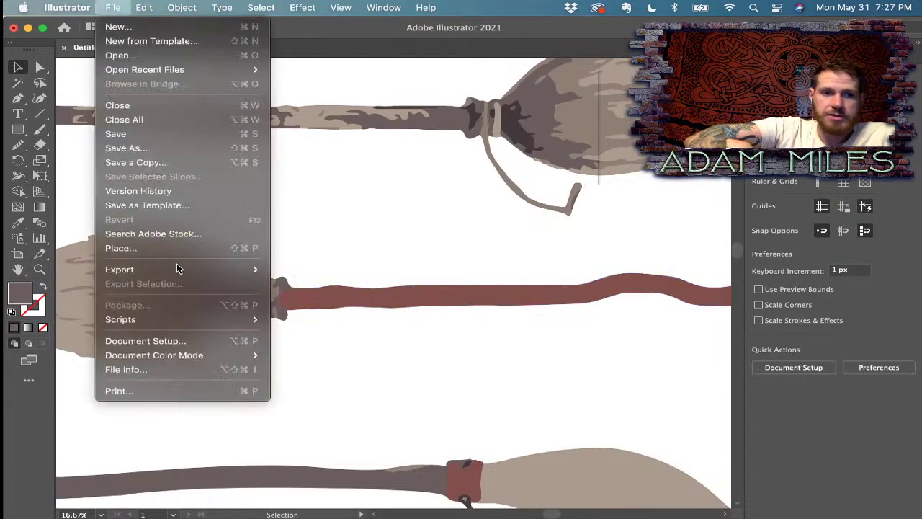
pyautogui.moveTo(178, 269)
pyautogui.click(372, 290)
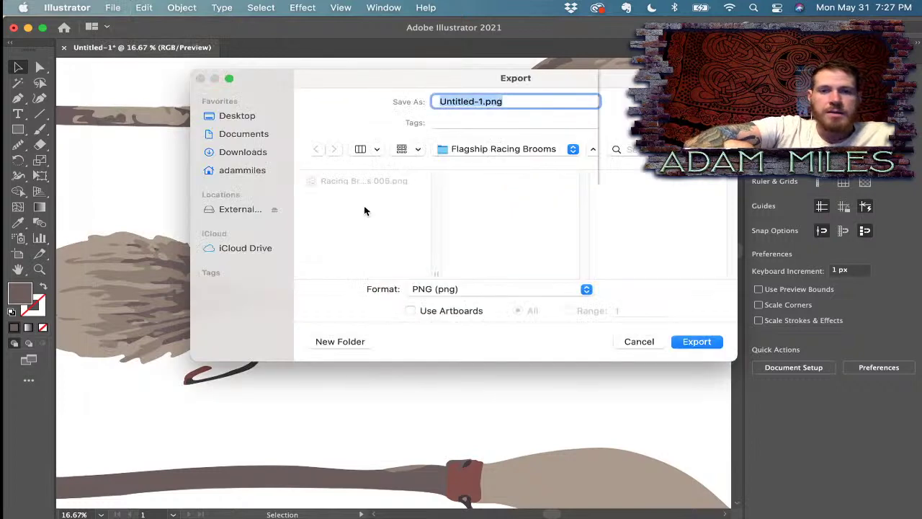
pyautogui.click(390, 181)
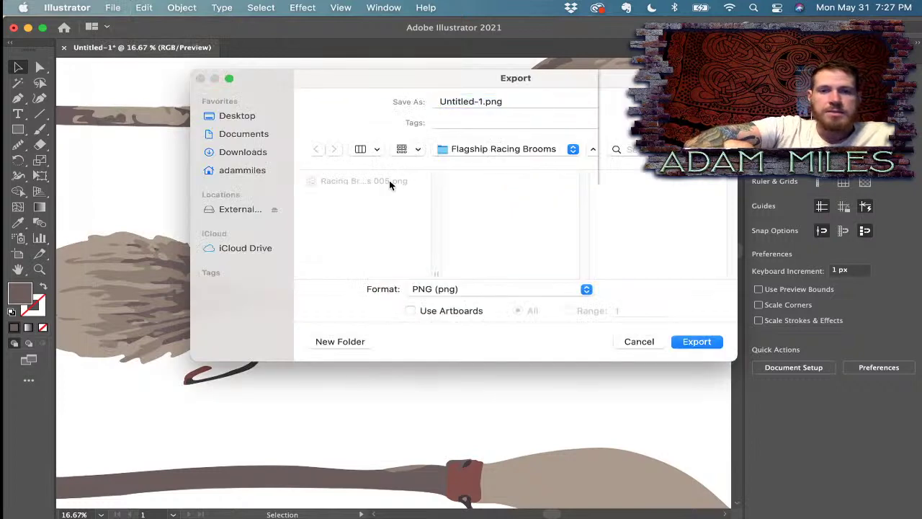
pyautogui.click(527, 101)
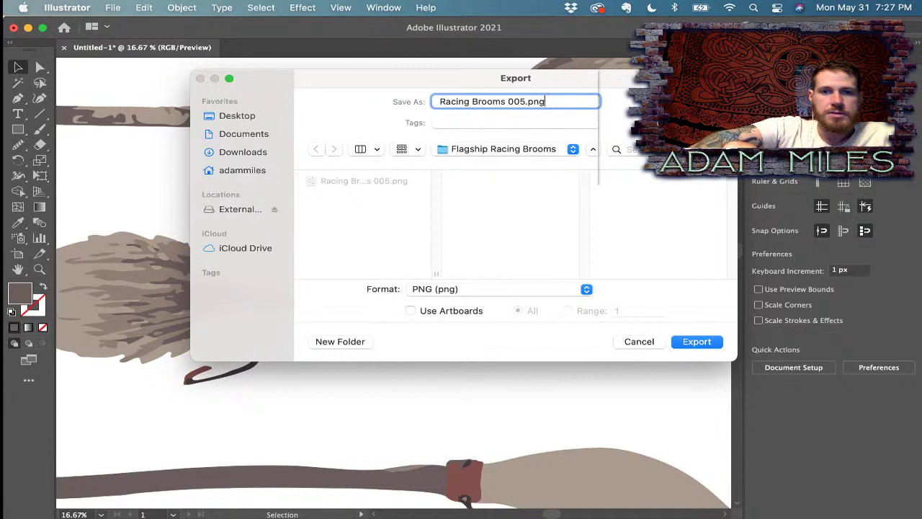
pyautogui.click(539, 101)
pyautogui.press('BackSpace')
pyautogui.write('6')
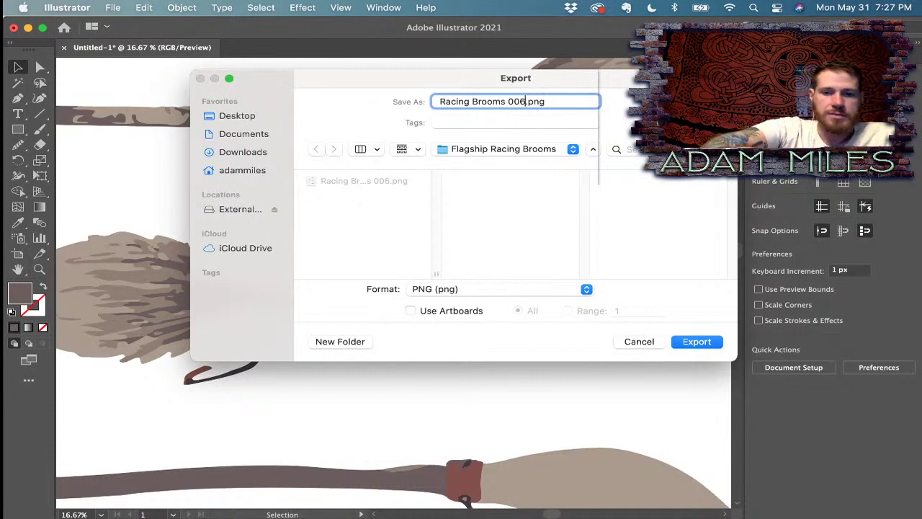
pyautogui.click(708, 346)
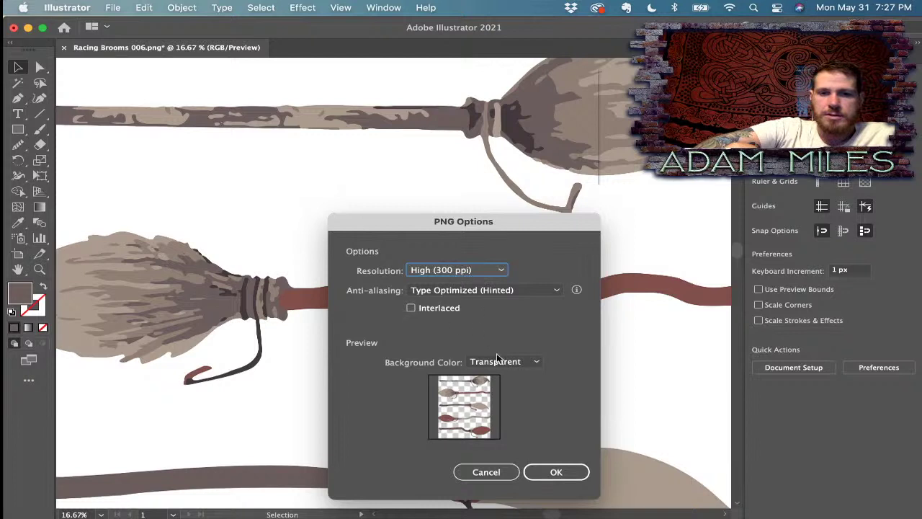
pyautogui.click(580, 478)
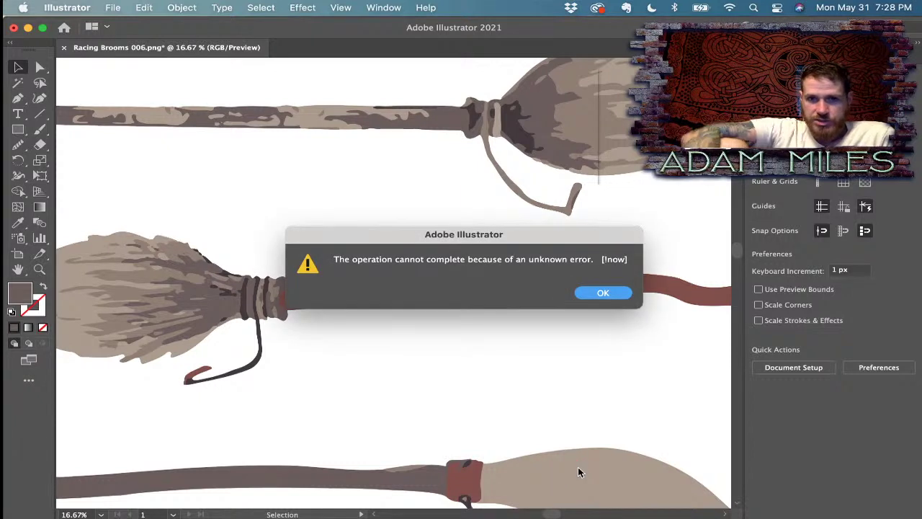
pyautogui.click(598, 291)
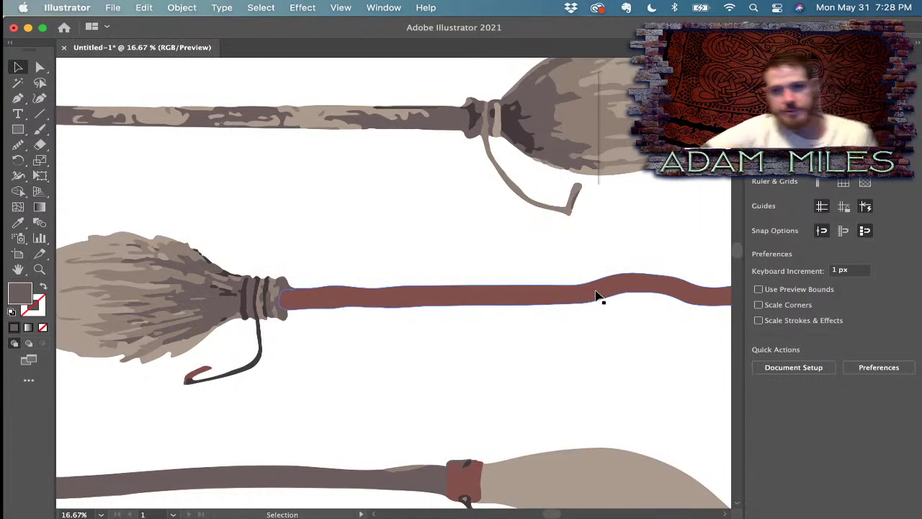
# - Select all five brooms on the artboard, switch to Photoshop and open the recent file "Racing Brooms Canvas 005.psd"
pyautogui.press('super+0')
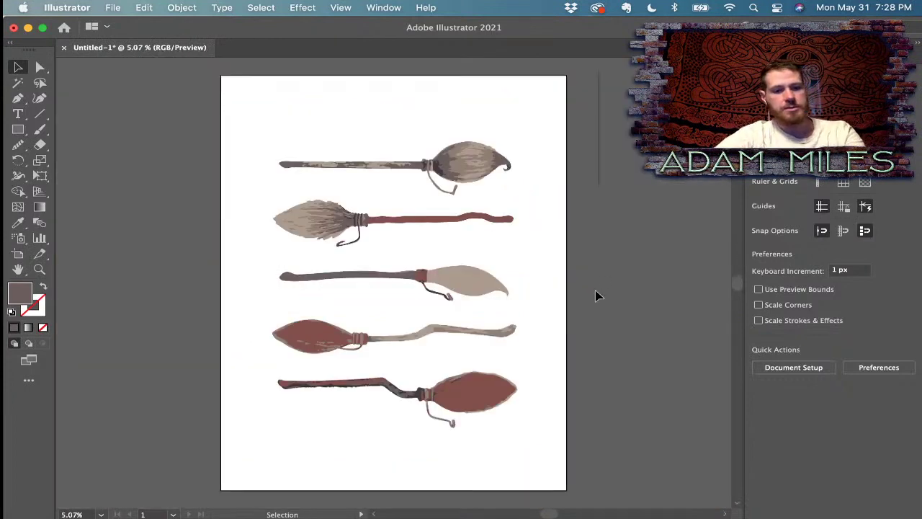
pyautogui.press('super+a')
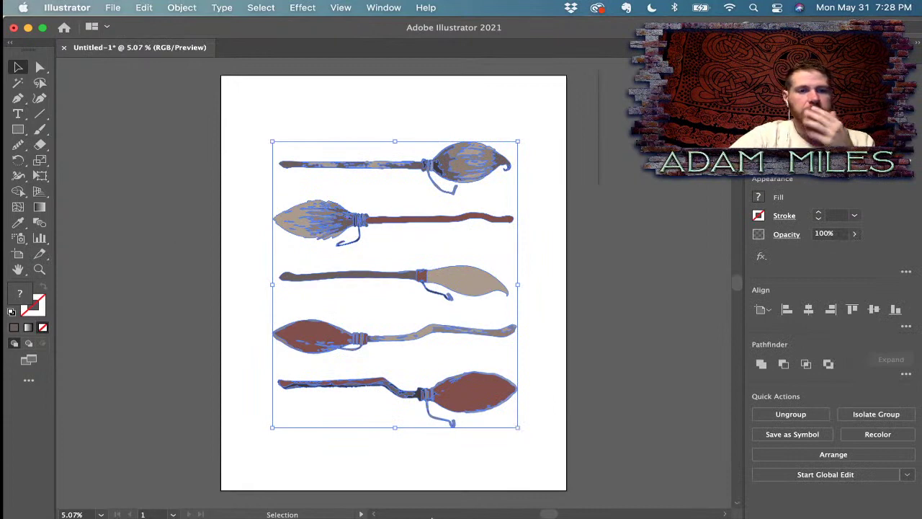
pyautogui.moveTo(431, 517)
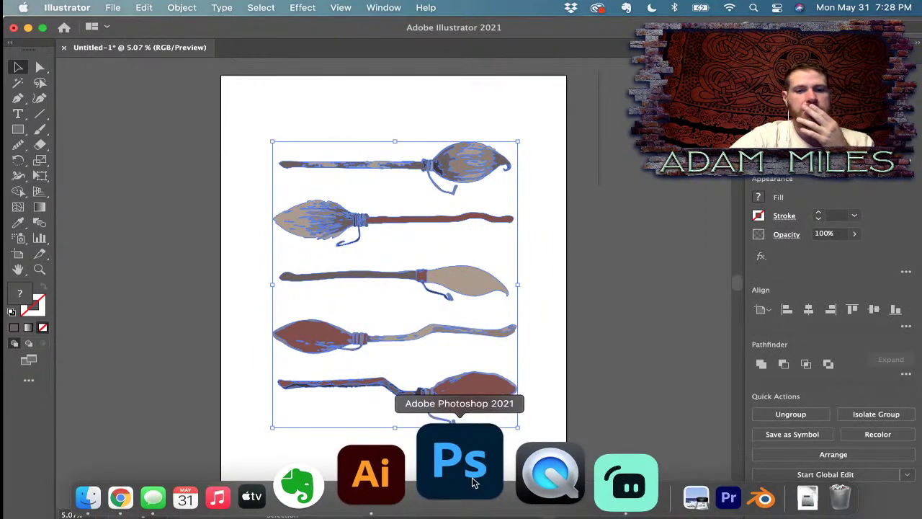
pyautogui.click(587, 475)
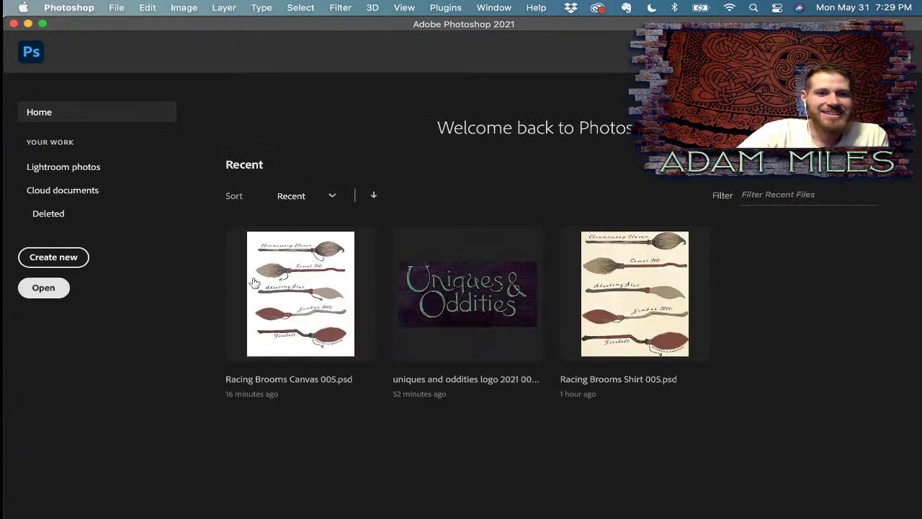
pyautogui.click(302, 288)
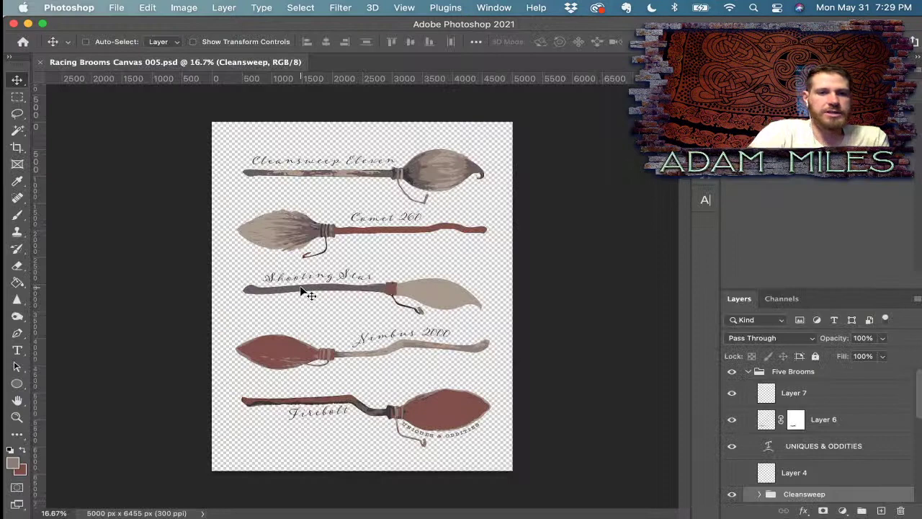
# - Bring the selected brooms from Illustrator into the Photoshop document "Racing Brooms Canvas 005.psd" as a vector smart object
pyautogui.hotkey('ctrl', 'Up')
pyautogui.click(256, 206)
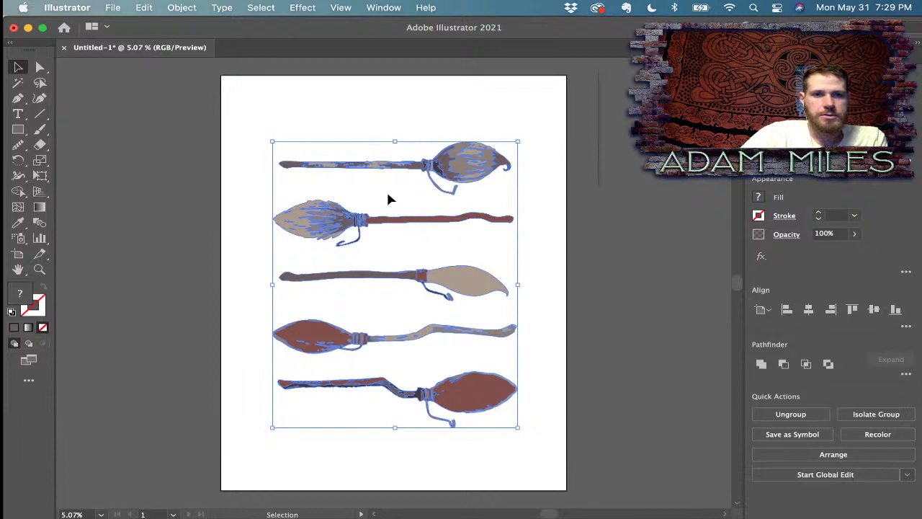
pyautogui.click(209, 147)
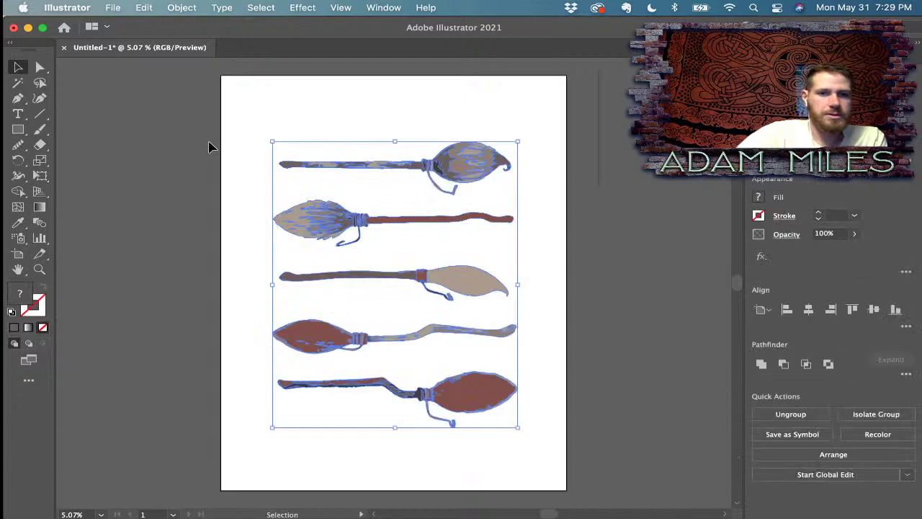
pyautogui.moveTo(473, 291); pyautogui.dragTo(334, 307)
pyautogui.hotkey('ctrl', 'Up')
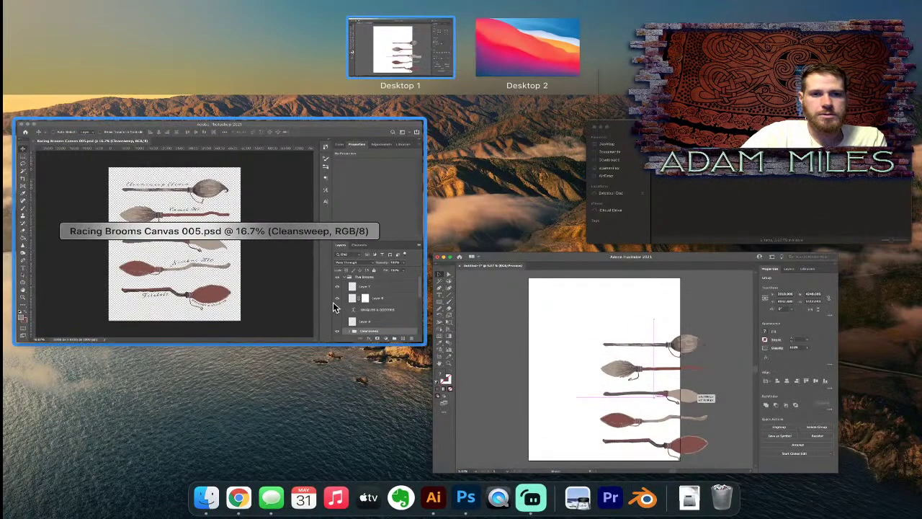
pyautogui.click(332, 306)
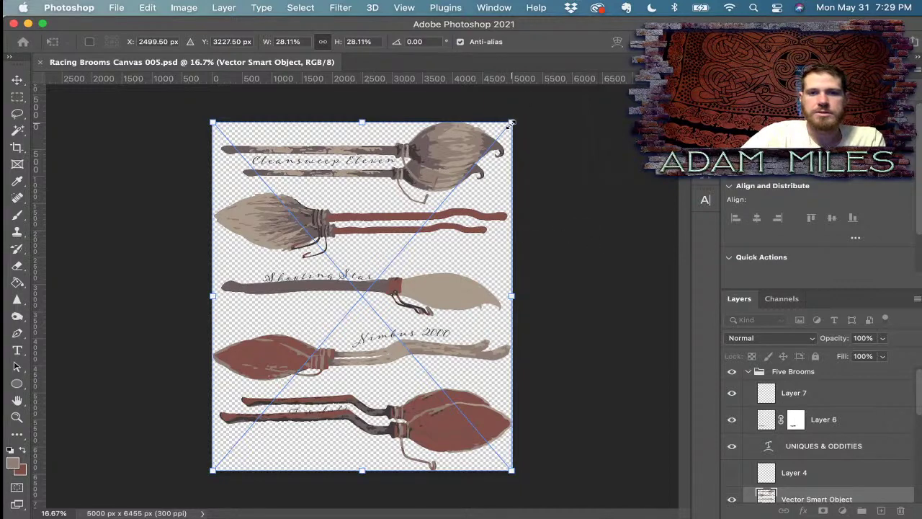
# - Scale the placed vector brooms proportionally down to about 24.54% so they roughly cover the original brooms
pyautogui.moveTo(511, 126); pyautogui.dragTo(495, 145)
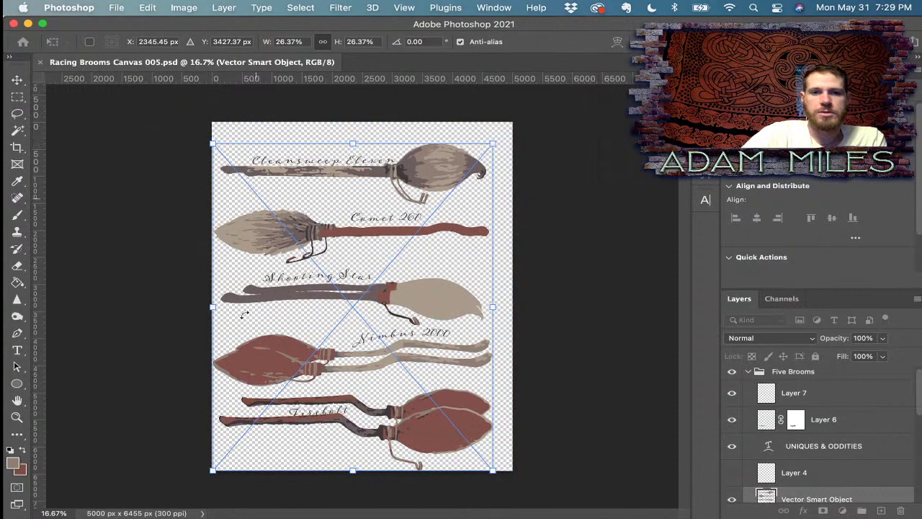
pyautogui.moveTo(212, 470); pyautogui.dragTo(242, 450)
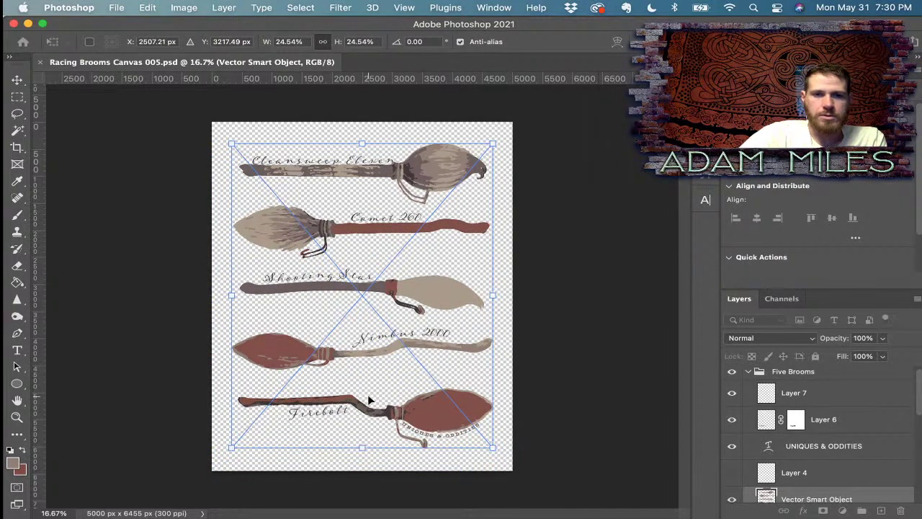
# - Move the vector brooms to about X 2515.5 px, Y 3270 px, lining them up with the original Shooting Star broom
pyautogui.press('super+equal')
pyautogui.press('super+equal')
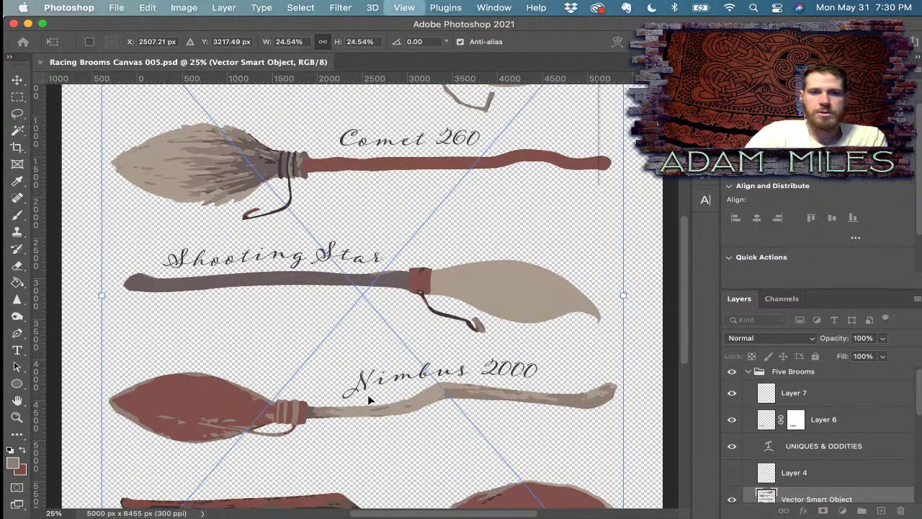
pyautogui.press('super+equal')
pyautogui.press('super+equal')
pyautogui.press('super+equal')
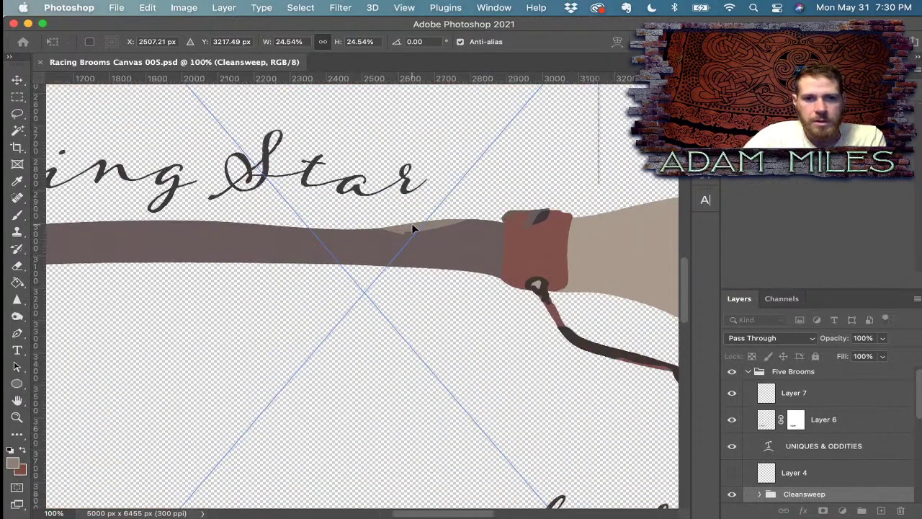
pyautogui.scroll(5, 412, 229)
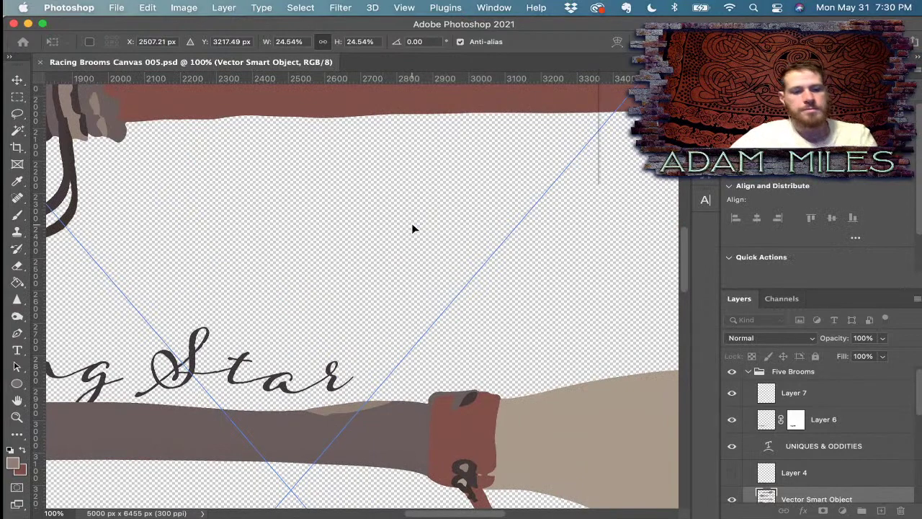
pyautogui.moveTo(366, 291); pyautogui.dragTo(367, 294)
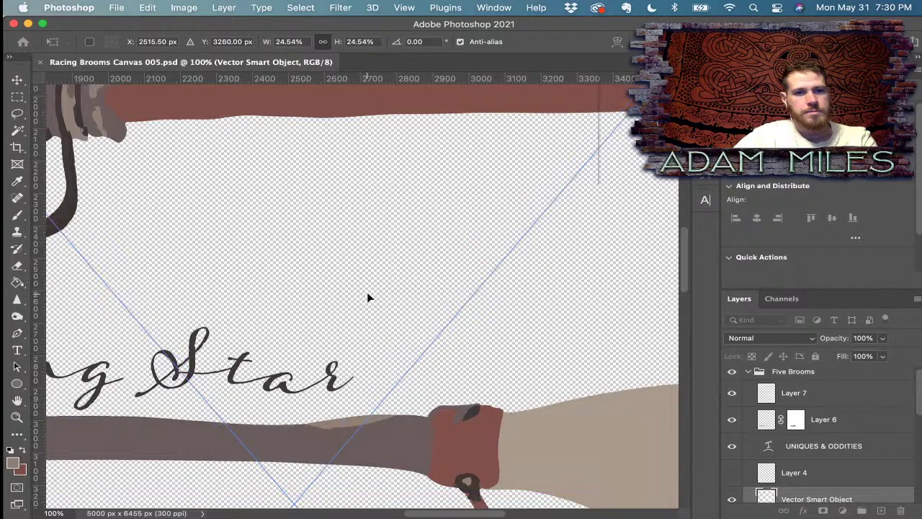
pyautogui.scroll(-5, 367, 291)
pyautogui.hscroll(4, 368, 291)
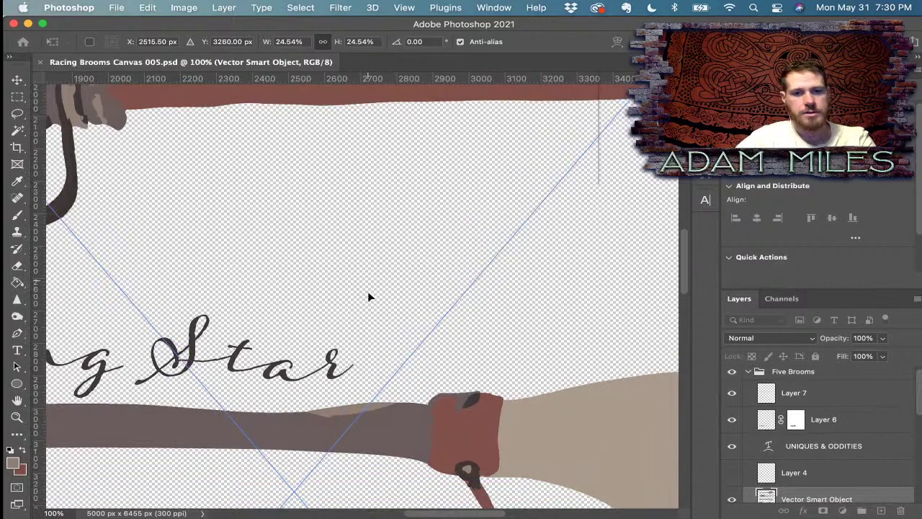
pyautogui.hotkey('shift', 'Down')
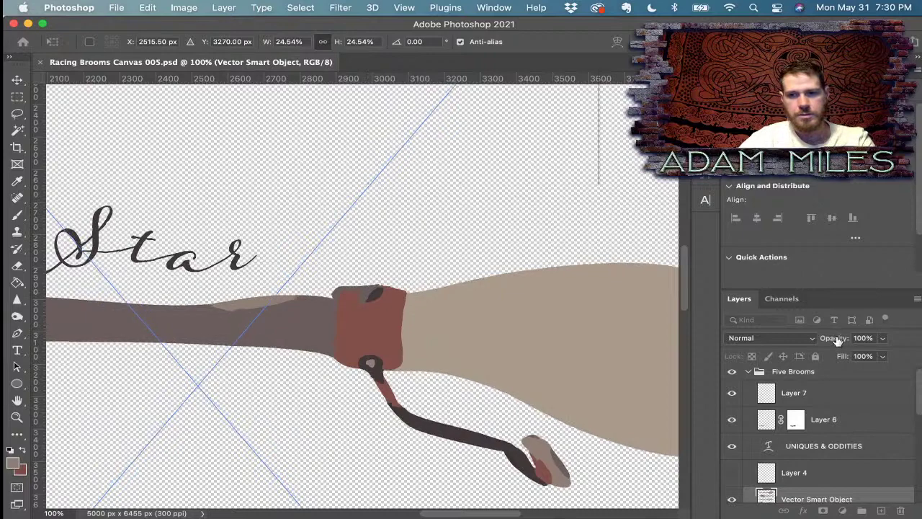
# - Lower the vector brooms' opacity to 66% and nudge them to X 2503.5 px, Y 3262 px over the original Shooting Star
pyautogui.moveTo(838, 341); pyautogui.dragTo(814, 340)
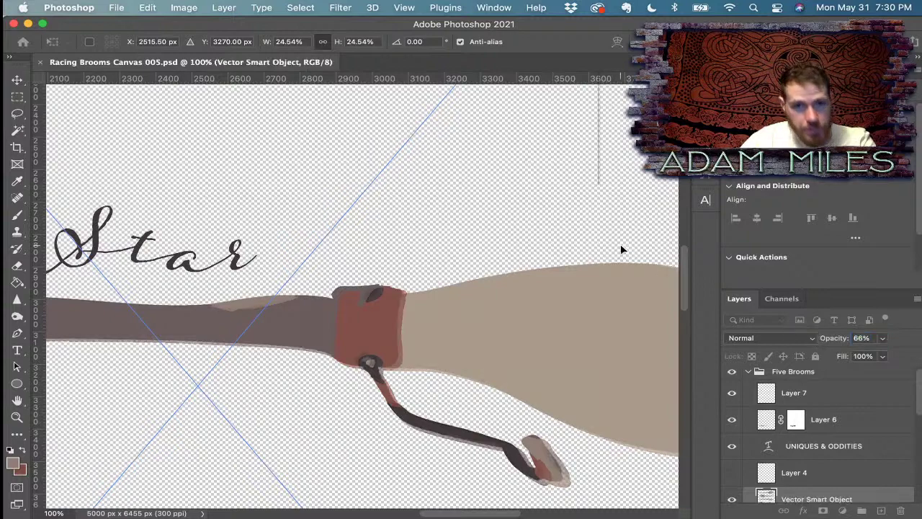
pyautogui.hotkey('shift', 'Left')
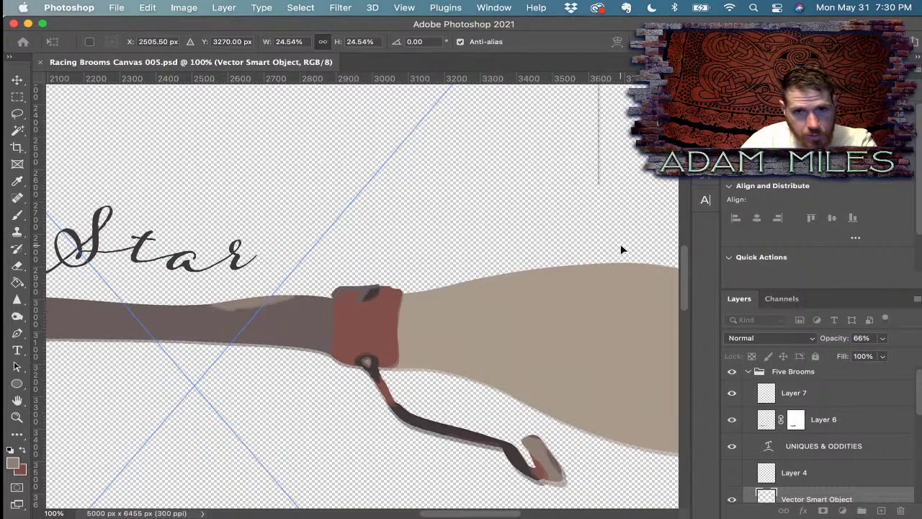
pyautogui.press('Left')
pyautogui.press('Left')
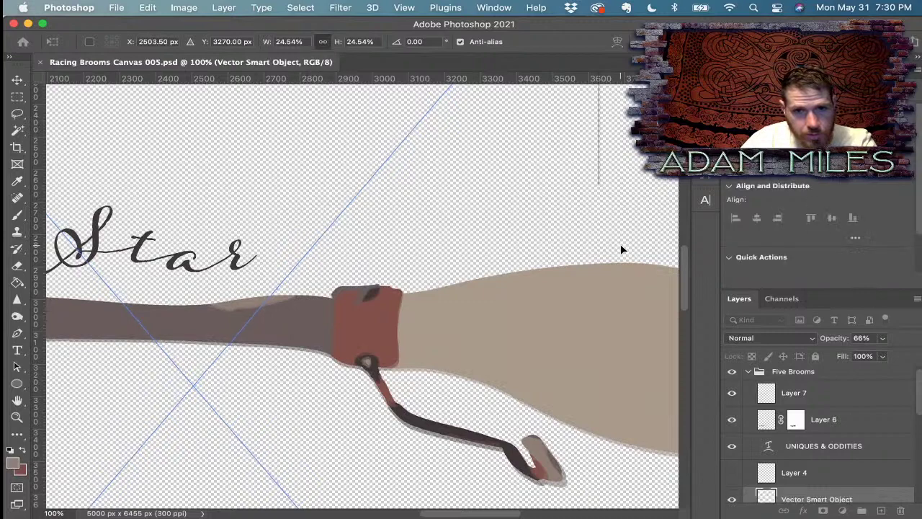
pyautogui.hotkey('shift', 'Up')
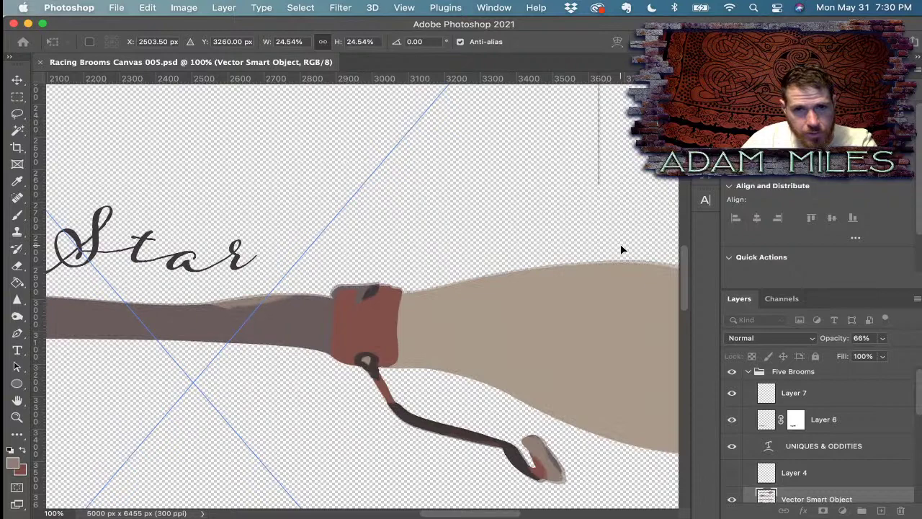
pyautogui.press('Down')
pyautogui.press('Down')
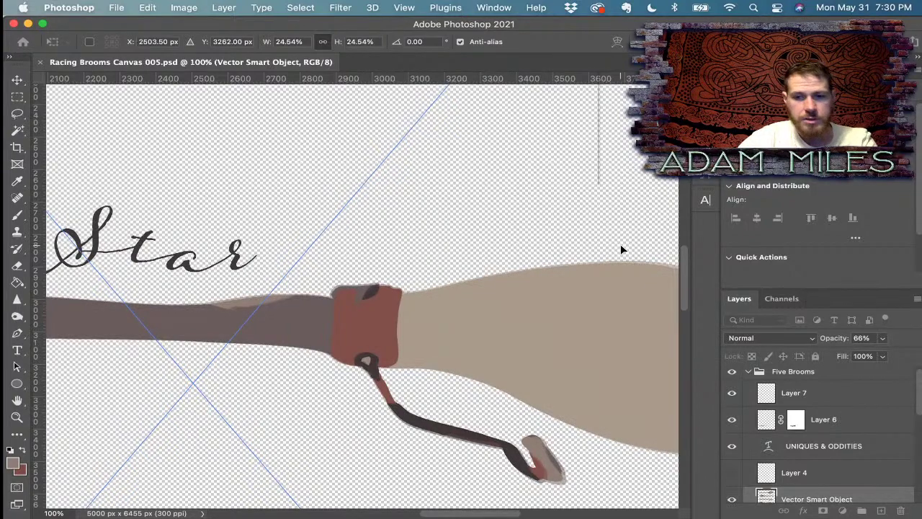
# - Scale the vector brooms from their upper-left corner to about 24.28%, matching the end of the Cleansweep Eleven handle
pyautogui.press('super+minus')
pyautogui.scroll(3, 477, 226)
pyautogui.scroll(3, 480, 228)
pyautogui.hscroll(-1, 480, 228)
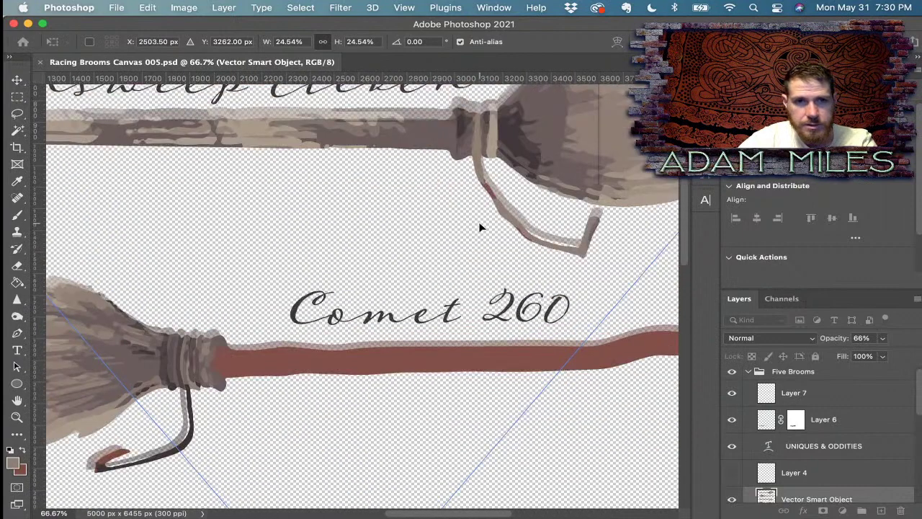
pyautogui.scroll(5, 481, 227)
pyautogui.hscroll(-4, 481, 228)
pyautogui.scroll(-1, 480, 225)
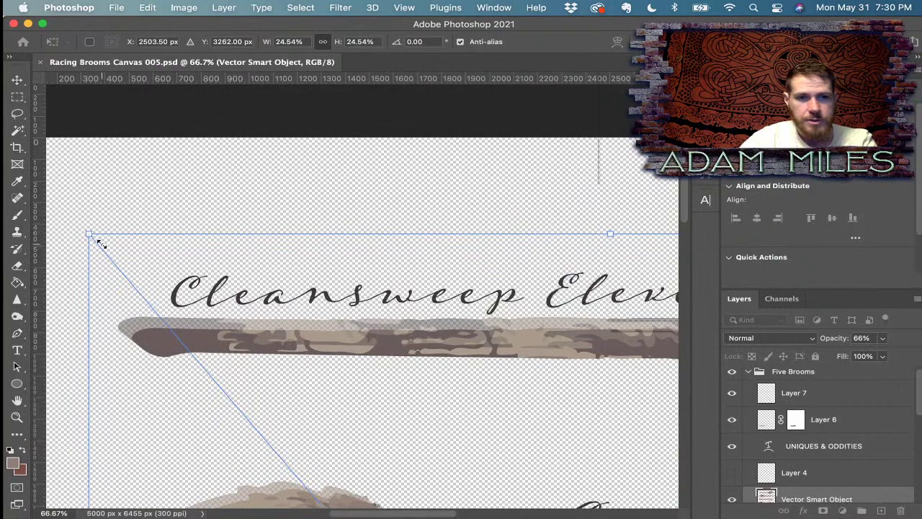
pyautogui.moveTo(101, 245); pyautogui.dragTo(101, 246)
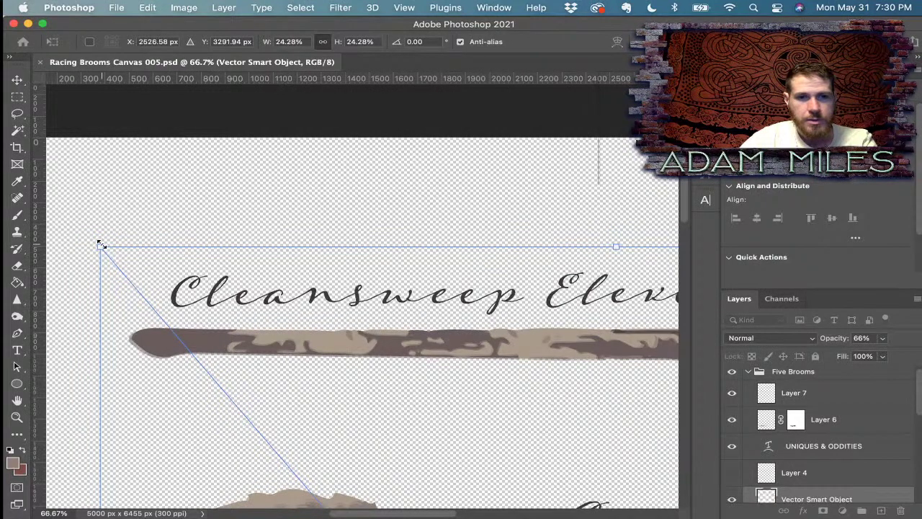
# - Scale the vector brooms from their lower-right corner to about 24.01%, matching the original Firebolt head and footrest
pyautogui.hscroll(3, 353, 438)
pyautogui.scroll(-2, 353, 437)
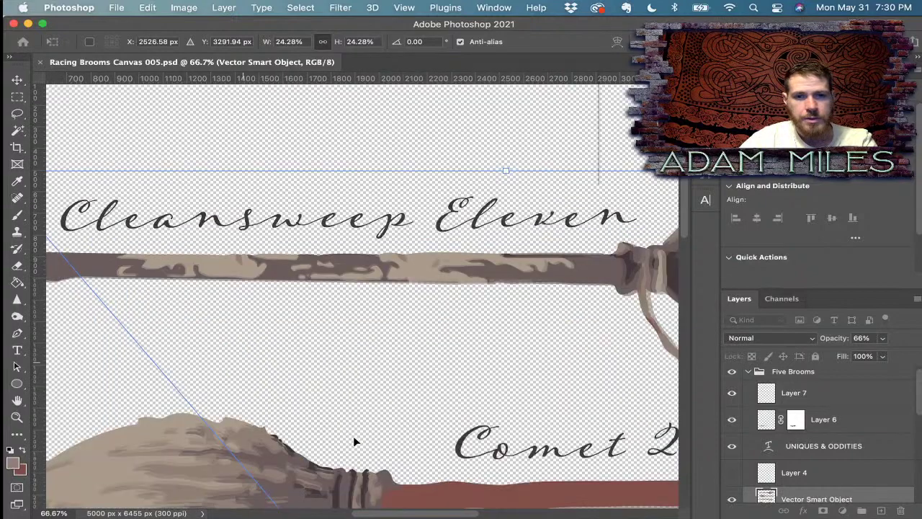
pyautogui.hscroll(5, 351, 436)
pyautogui.scroll(-4, 351, 435)
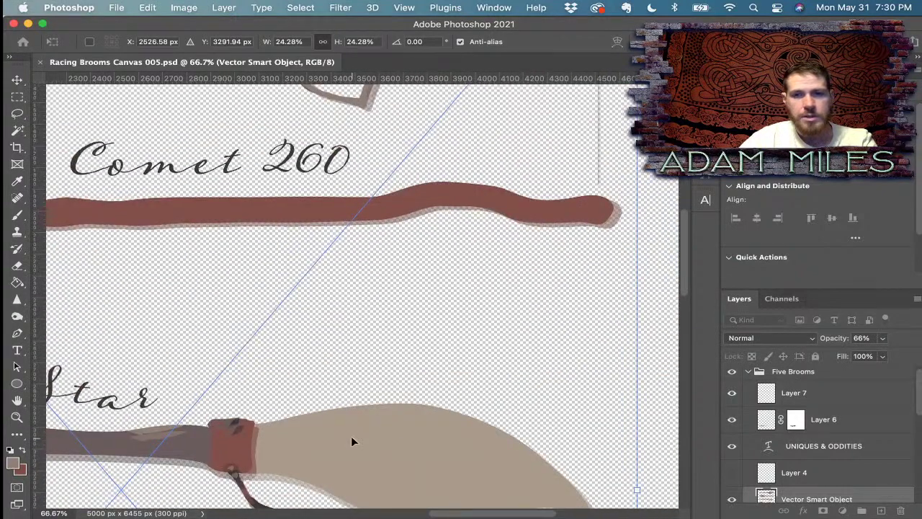
pyautogui.scroll(-10, 351, 441)
pyautogui.hscroll(3, 351, 441)
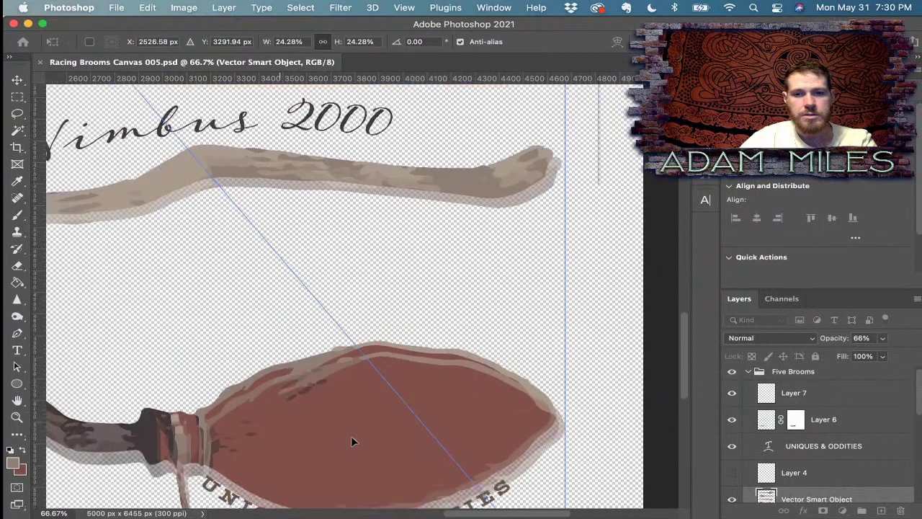
pyautogui.scroll(-4, 352, 437)
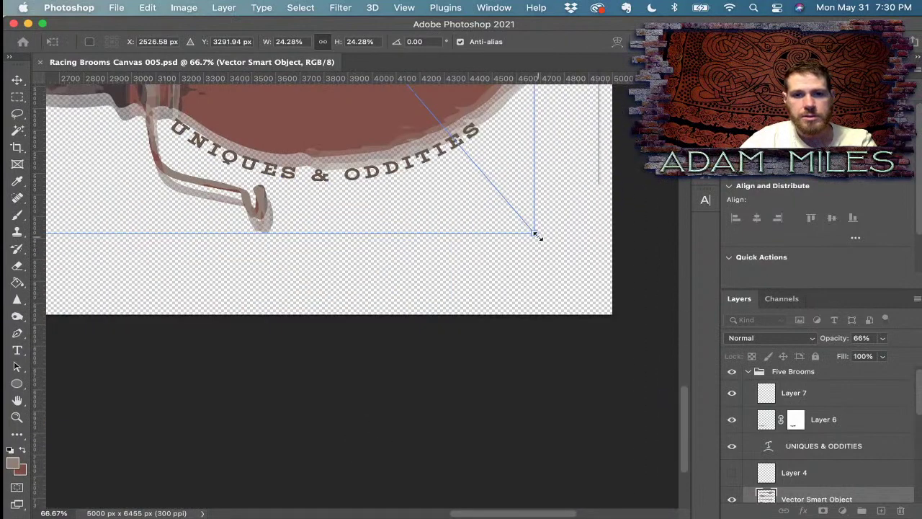
pyautogui.moveTo(533, 232)
pyautogui.mouseDown()
pyautogui.moveTo(517, 221)
pyautogui.moveTo(523, 226)
pyautogui.mouseUp()
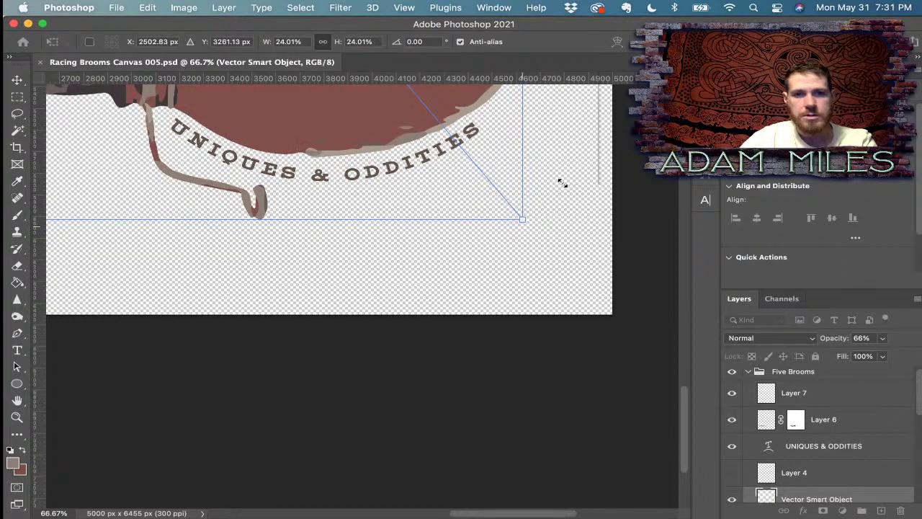
# - Fine-tune the vector brooms' scale to about 24.06% against the outline of the Firebolt head
pyautogui.scroll(5, 562, 183)
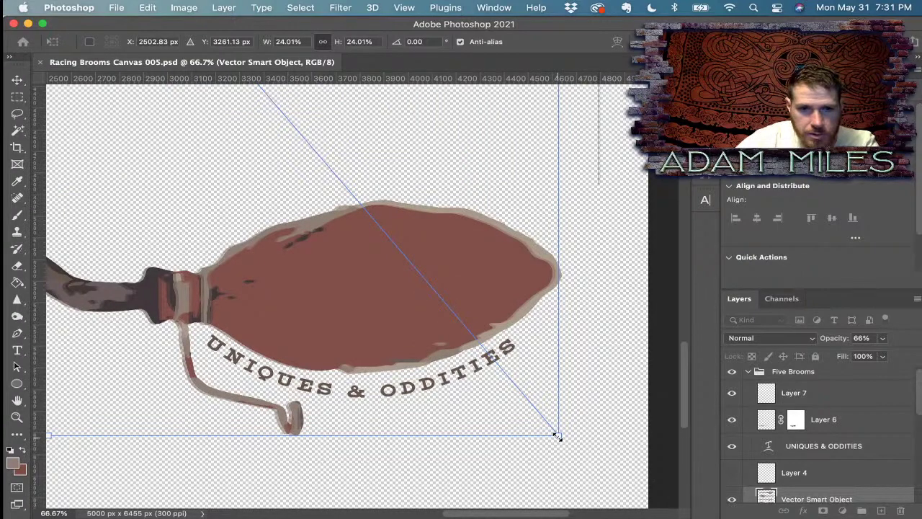
pyautogui.moveTo(560, 438); pyautogui.dragTo(562, 439)
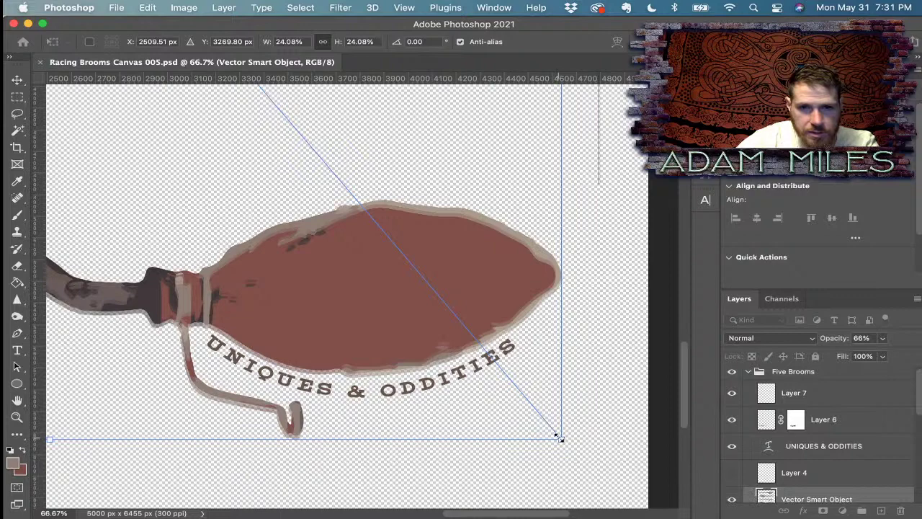
pyautogui.moveTo(559, 437); pyautogui.dragTo(557, 435)
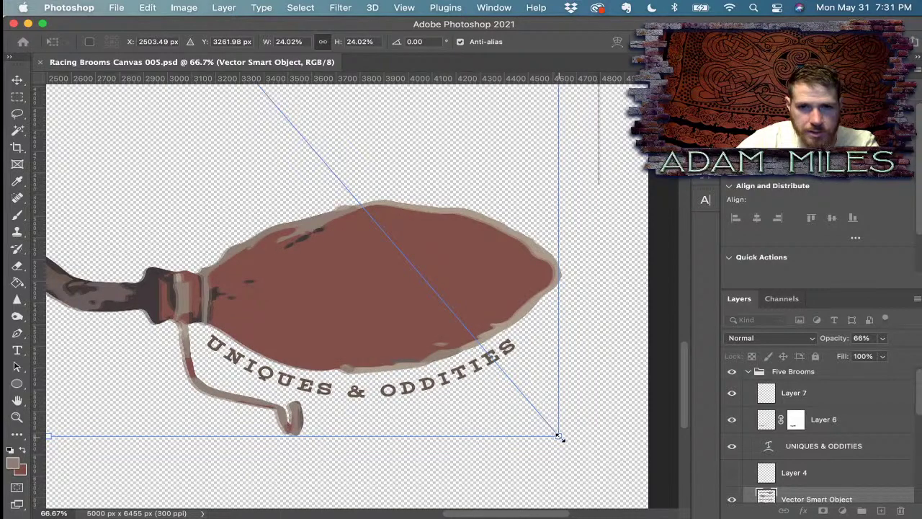
pyautogui.moveTo(559, 437); pyautogui.dragTo(570, 431)
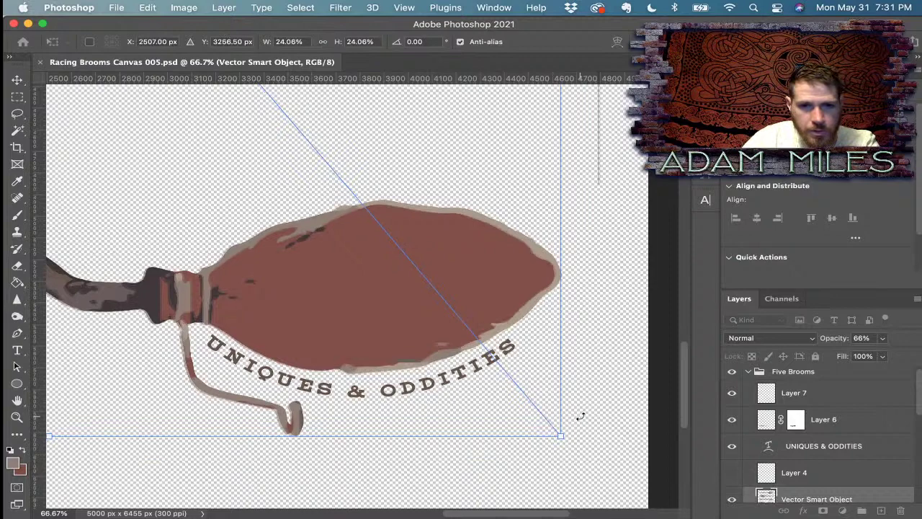
# - Nudge the vector brooms 10 px to the right and scale them from the upper-left corner to about 24.01%, matching the Cleansweep Eleven handle
pyautogui.hotkey('shift', 'Right')
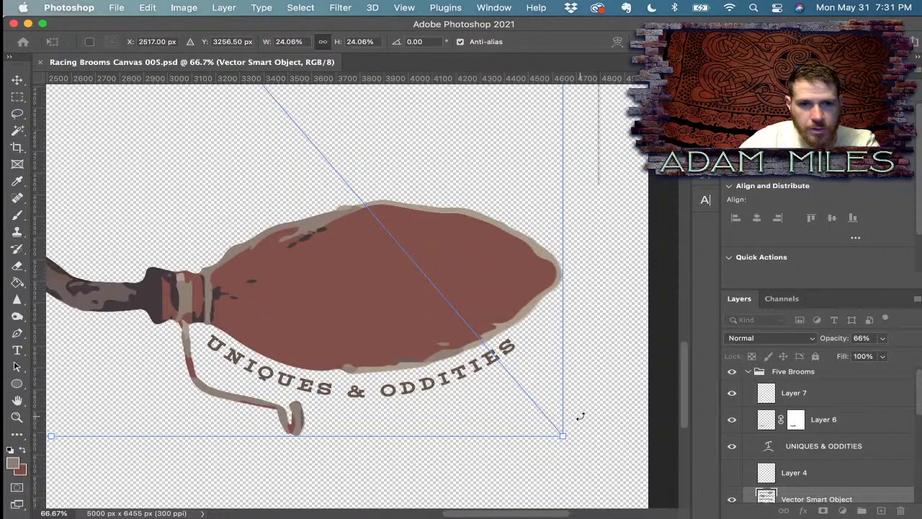
pyautogui.scroll(20, 580, 415)
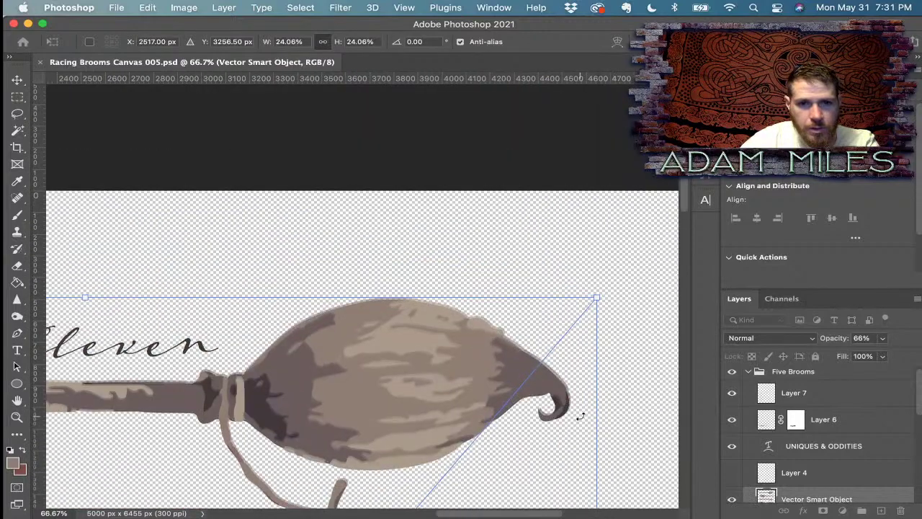
pyautogui.hscroll(-10, 474, 322)
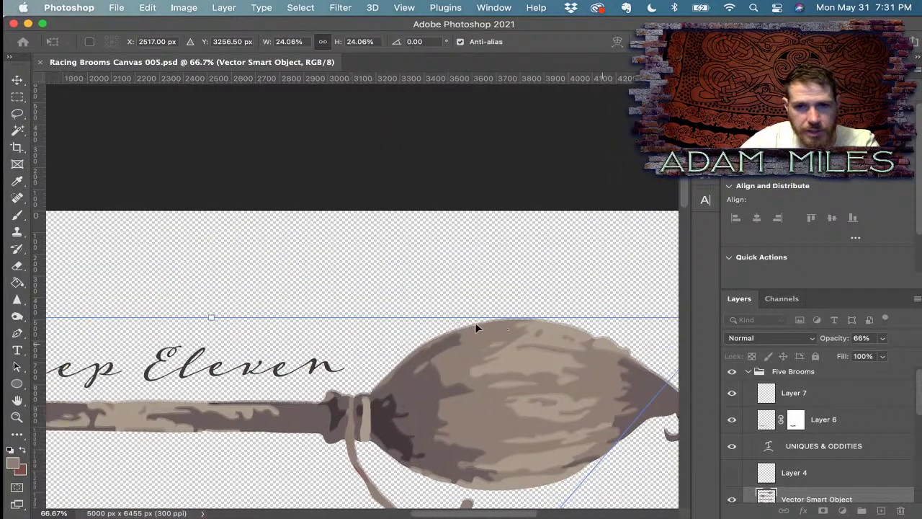
pyautogui.hscroll(-4, 475, 328)
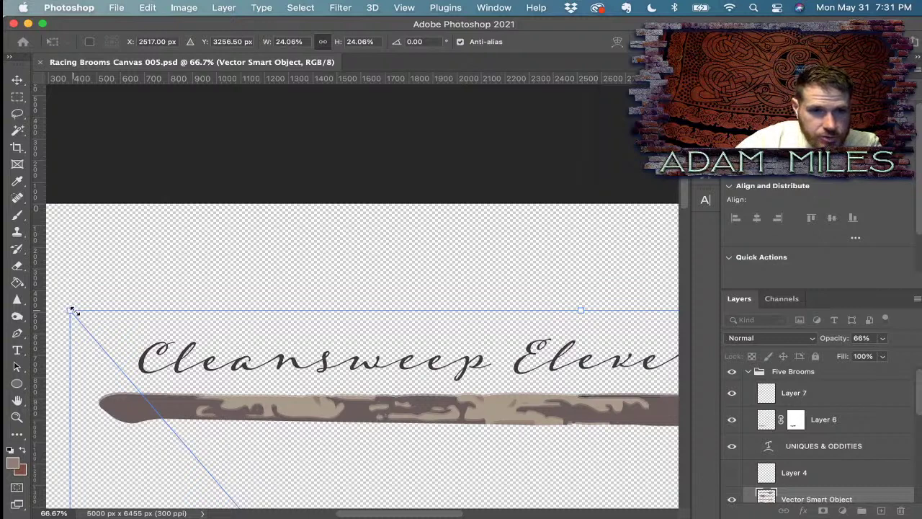
pyautogui.moveTo(72, 310); pyautogui.dragTo(74, 312)
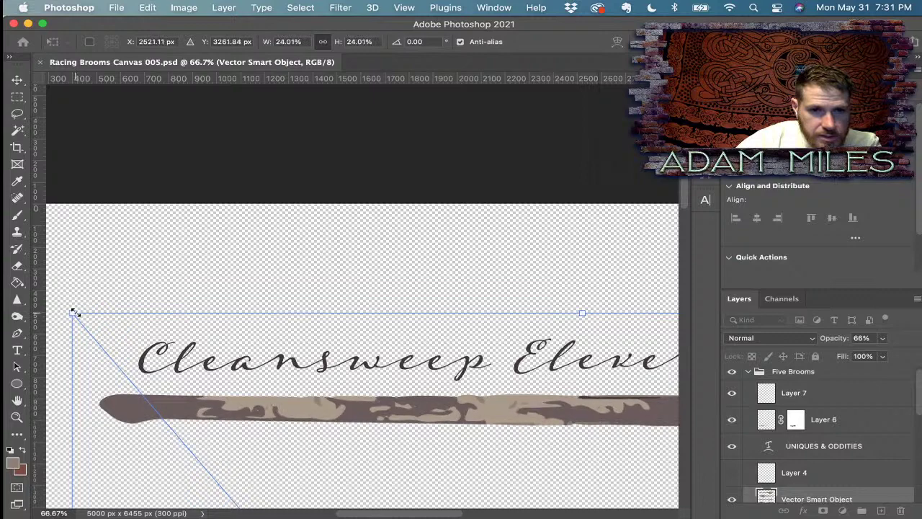
# - Check the alignment of all five brooms from Cleansweep Eleven to Firebolt and commit the vector smart object's placement
pyautogui.moveTo(377, 449); pyautogui.dragTo(338, 327)
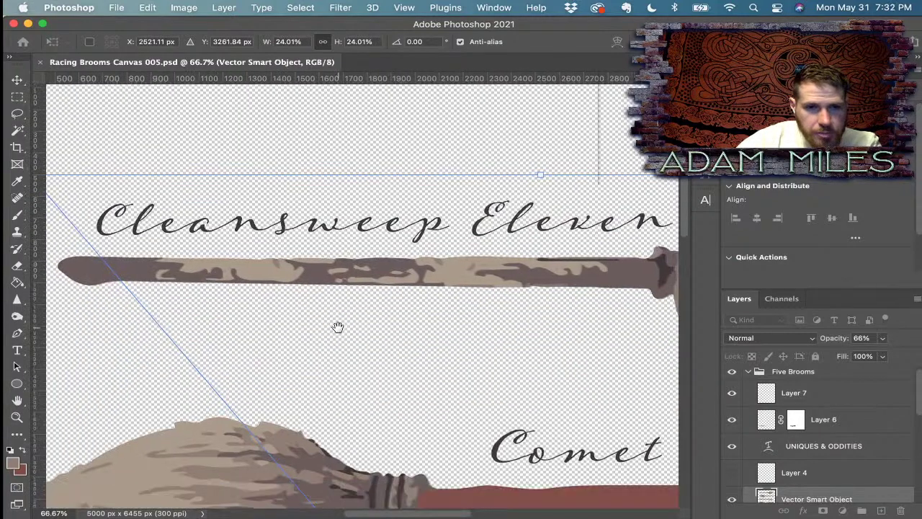
pyautogui.moveTo(395, 444); pyautogui.dragTo(339, 274)
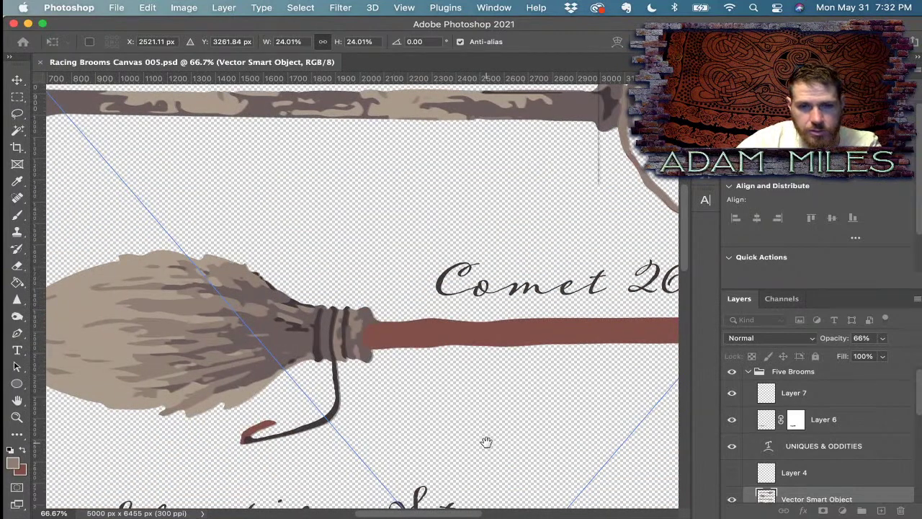
pyautogui.moveTo(486, 440); pyautogui.dragTo(327, 283)
pyautogui.moveTo(418, 421); pyautogui.dragTo(315, 241)
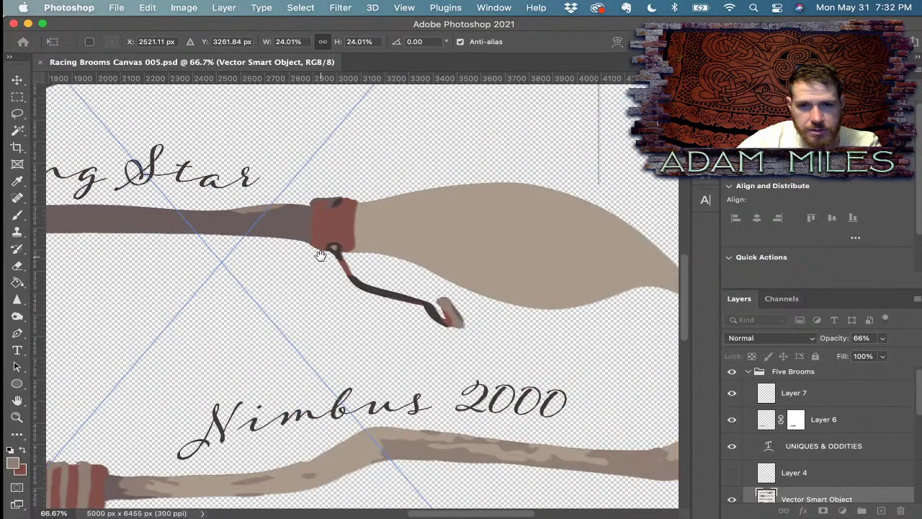
pyautogui.moveTo(383, 442); pyautogui.dragTo(355, 282)
pyautogui.moveTo(414, 413); pyautogui.dragTo(382, 267)
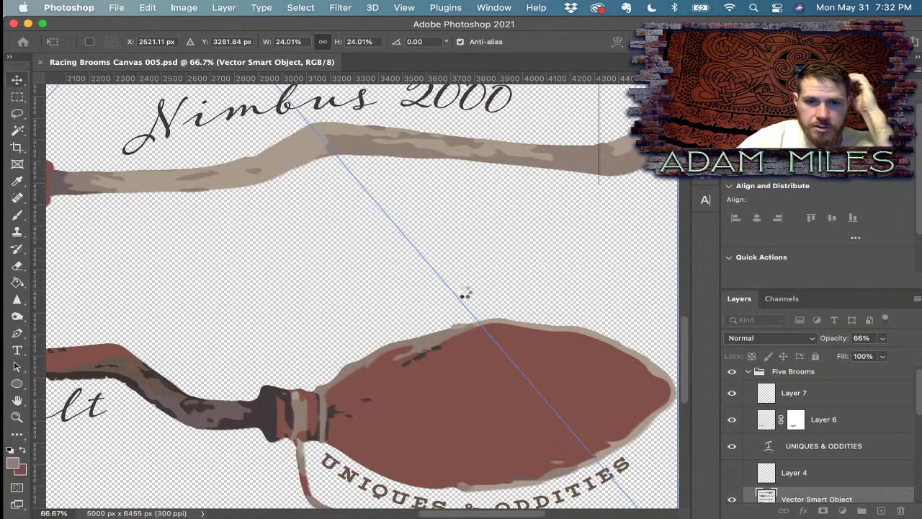
pyautogui.press('Return')
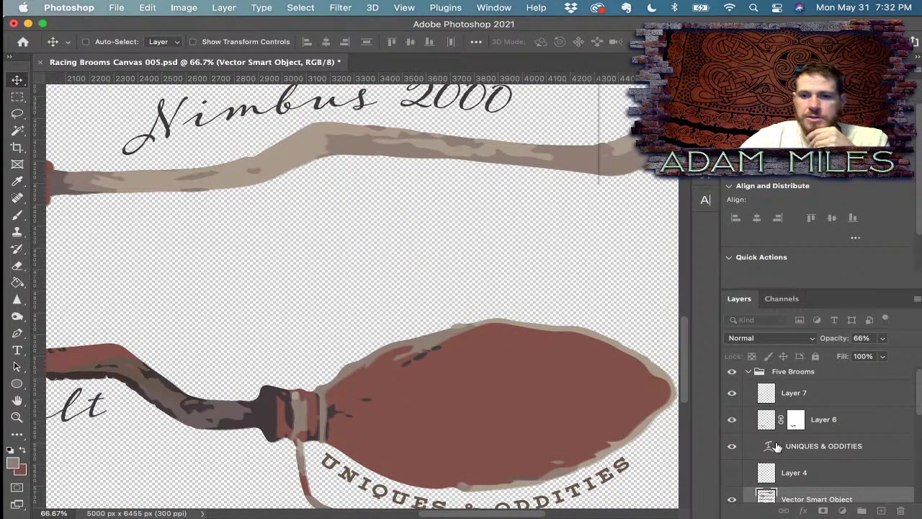
# - Hide the original brooms on Layer 5 so only the vector version shows behind the lettering
pyautogui.scroll(-3, 769, 453)
pyautogui.scroll(-5, 769, 453)
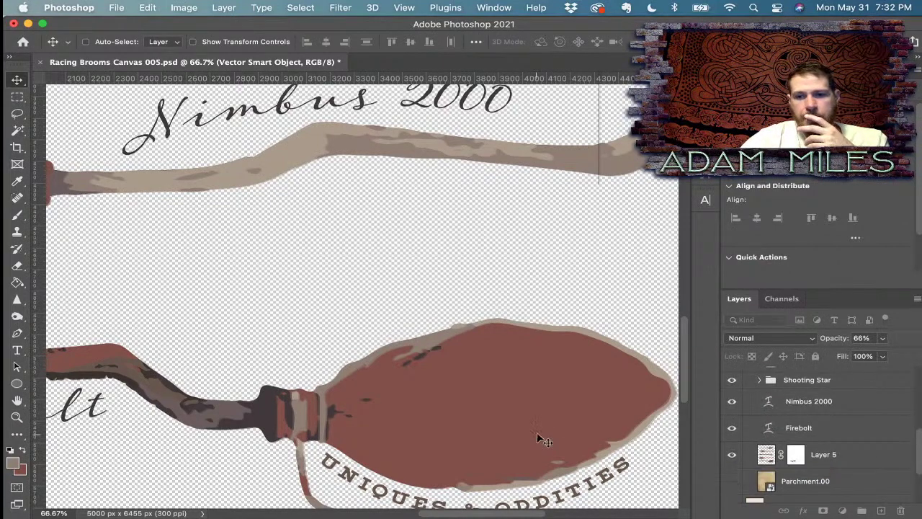
pyautogui.scroll(-5, 540, 439)
pyautogui.hscroll(-5, 540, 439)
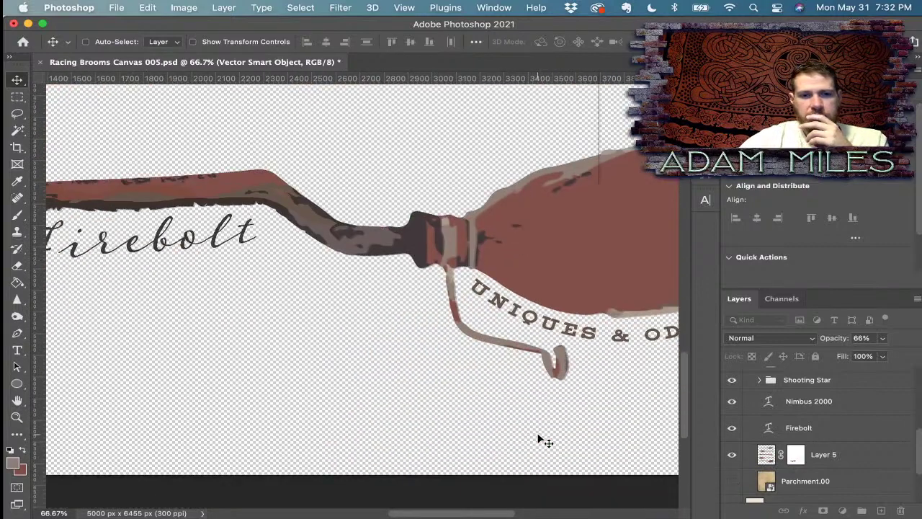
pyautogui.click(733, 457)
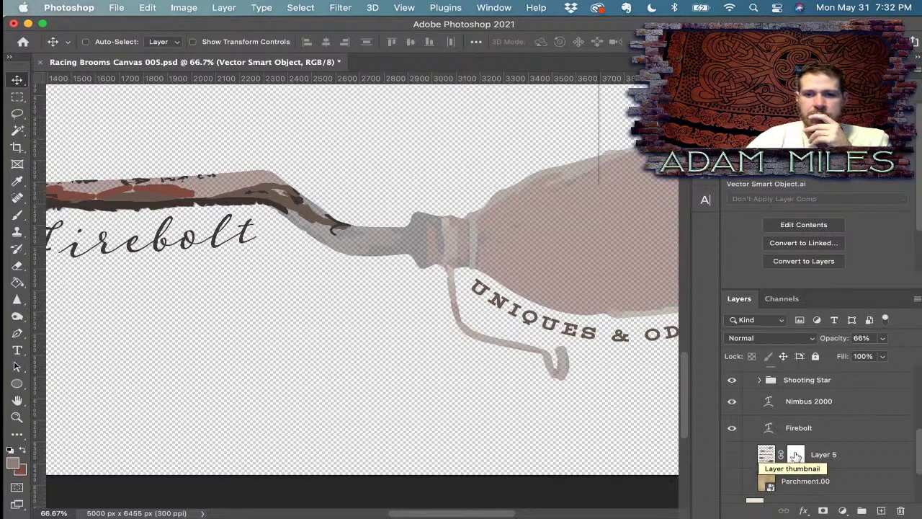
# - Hide Layer 7 and Layer 6 in the Five Brooms group to remove the old Firebolt handle painting
pyautogui.scroll(-2, 840, 454)
pyautogui.scroll(5, 841, 455)
pyautogui.scroll(-3, 841, 455)
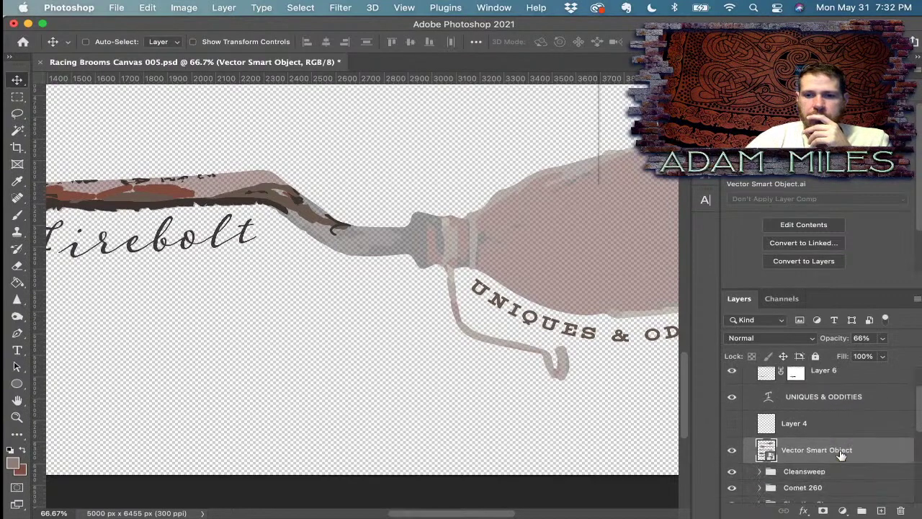
pyautogui.scroll(-3, 841, 455)
pyautogui.scroll(2, 841, 455)
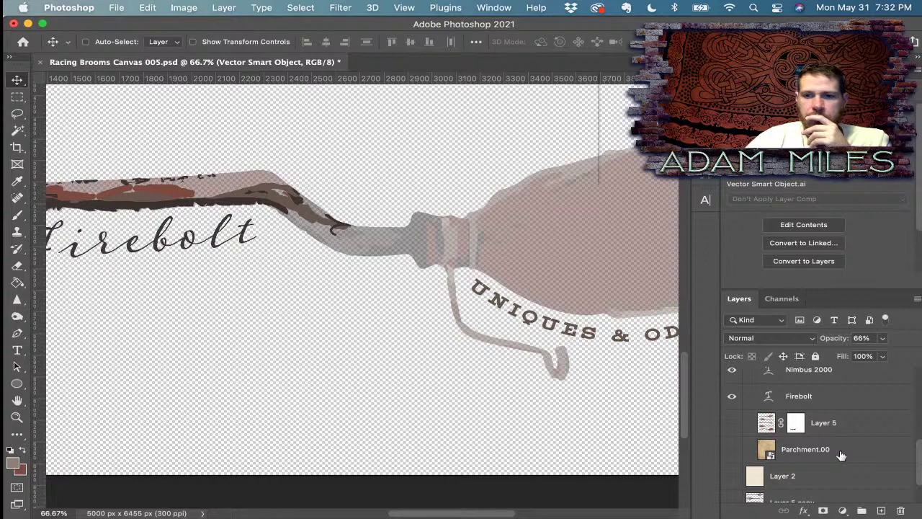
pyautogui.scroll(7, 840, 454)
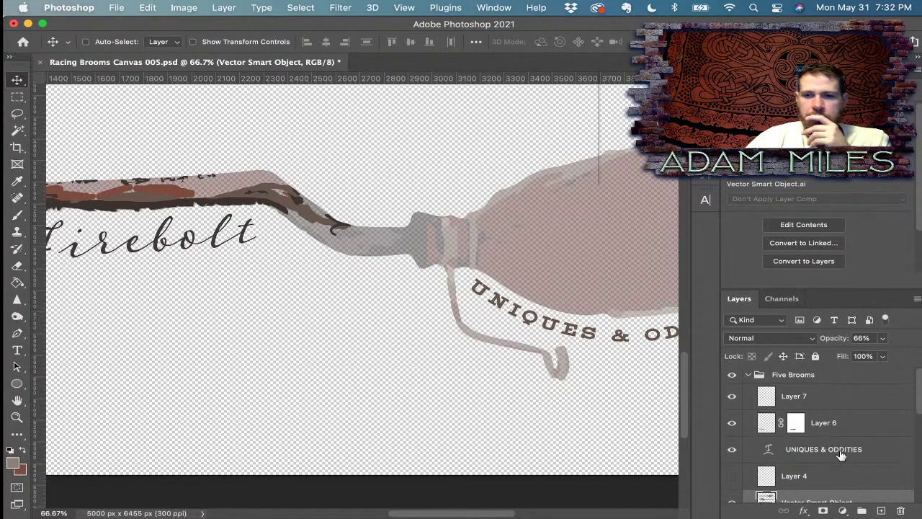
pyautogui.click(732, 397)
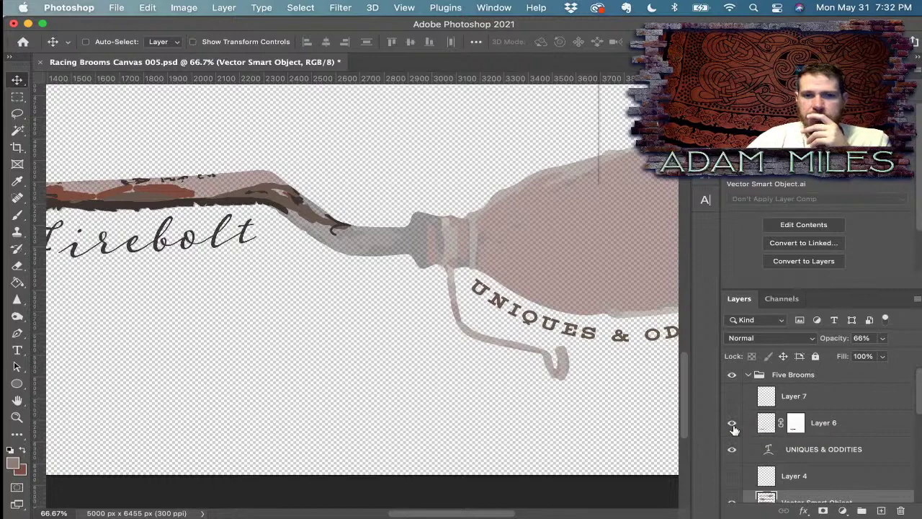
pyautogui.click(733, 424)
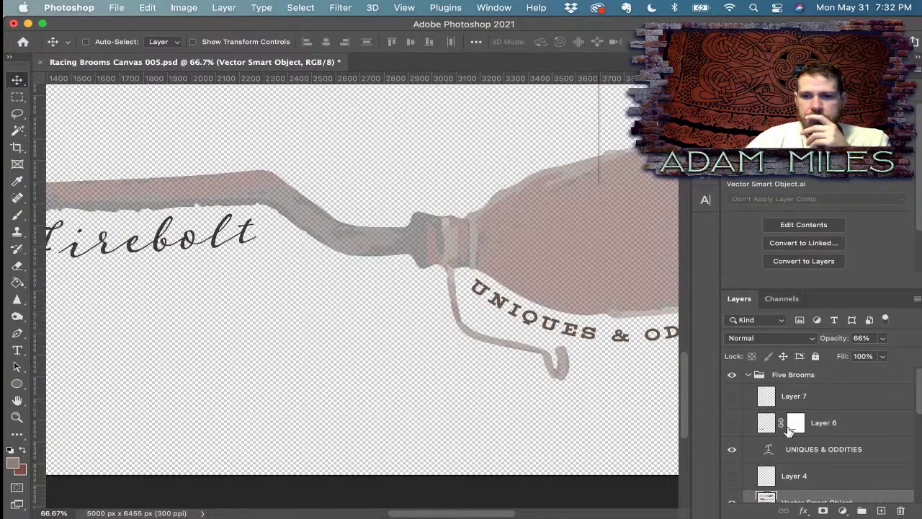
# - Set the Vector Smart Object layer's opacity to 100% and check the whole poster
pyautogui.scroll(-3, 789, 433)
pyautogui.moveTo(833, 339); pyautogui.dragTo(864, 338)
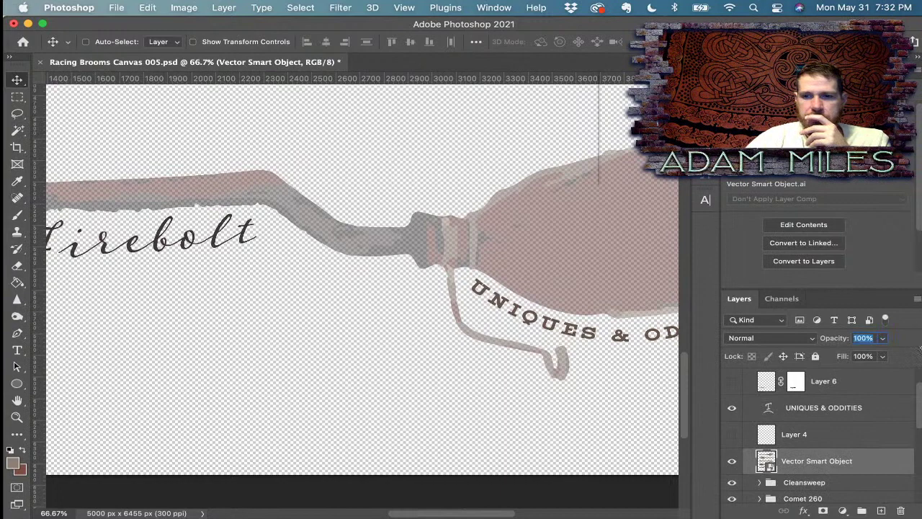
pyautogui.press('Return')
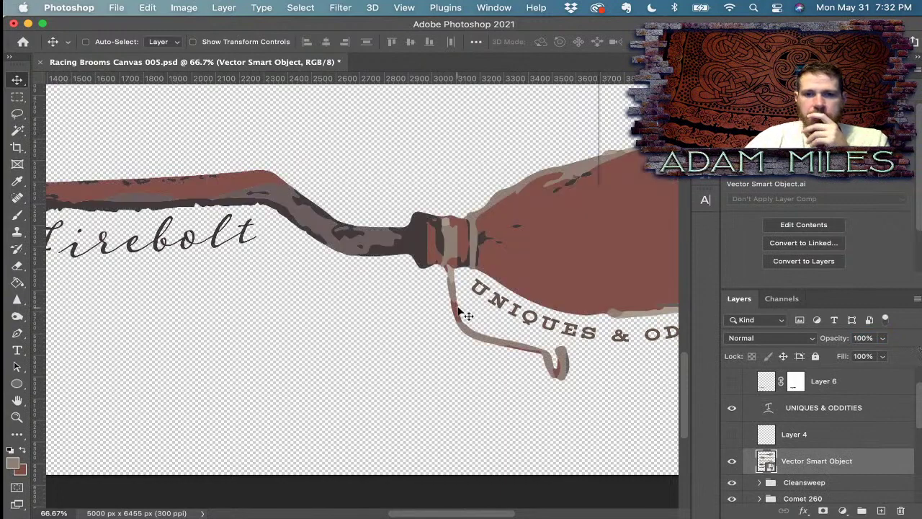
pyautogui.press('super')
pyautogui.press('super+0')
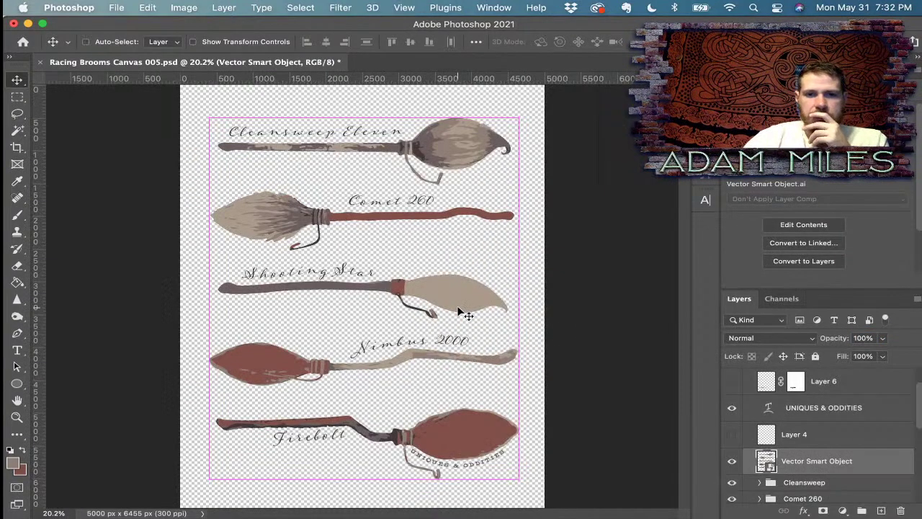
# - Show the Parchment.00 and Layer 2 background layers behind the brooms
pyautogui.scroll(-5, 838, 459)
pyautogui.scroll(-2, 838, 459)
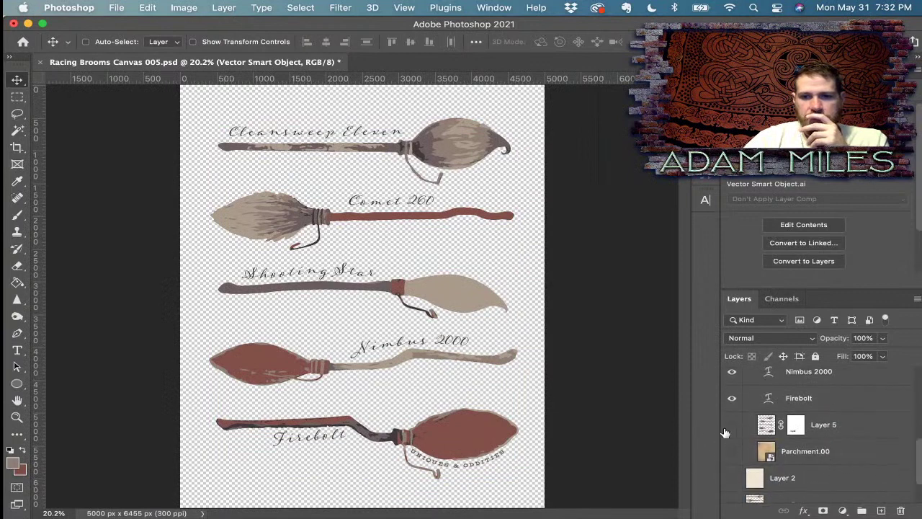
pyautogui.click(732, 451)
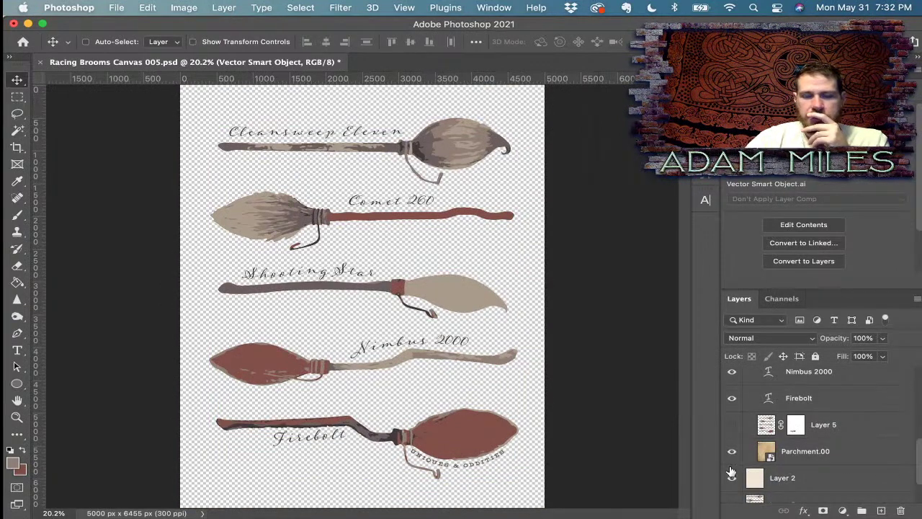
pyautogui.click(731, 474)
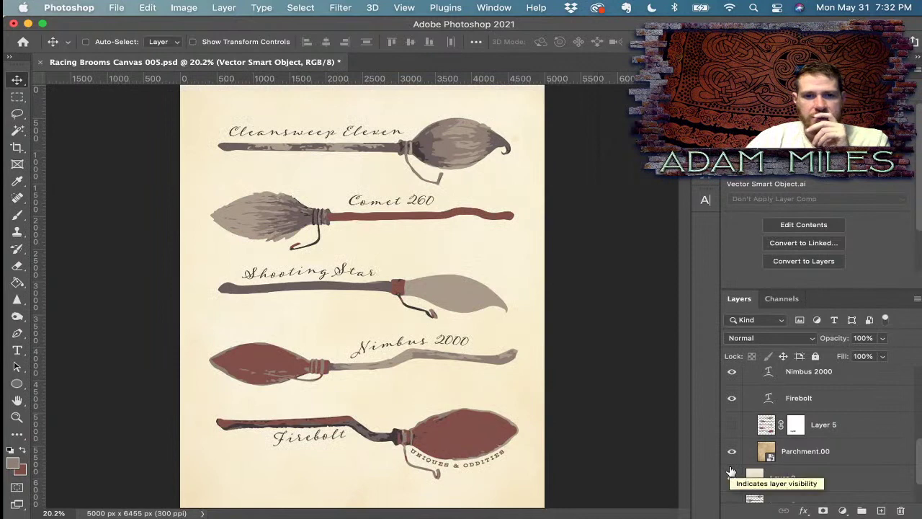
pyautogui.click(732, 474)
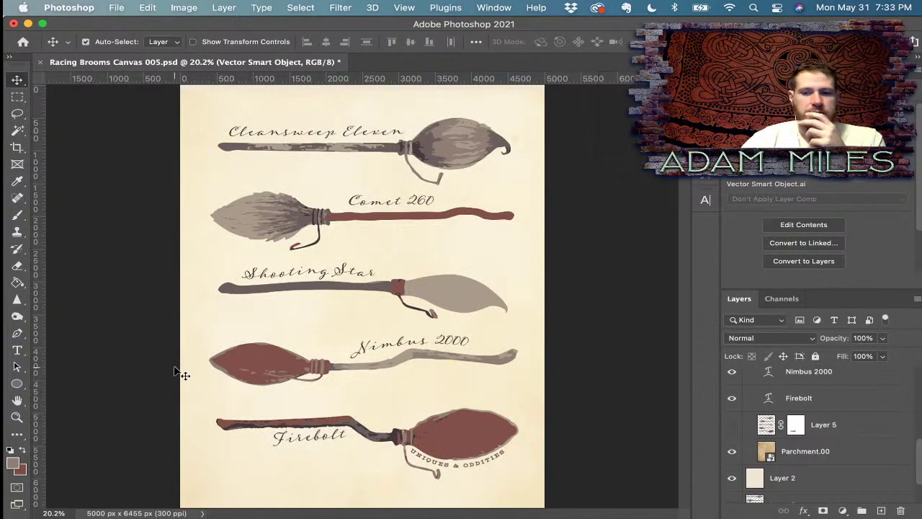
# - Examine the vector brooms against the parchment background, looking closely at the shading patches and bindings of the Nimbus 2000 head
pyautogui.press('super+equal')
pyautogui.press('super+equal')
pyautogui.press('super+minus')
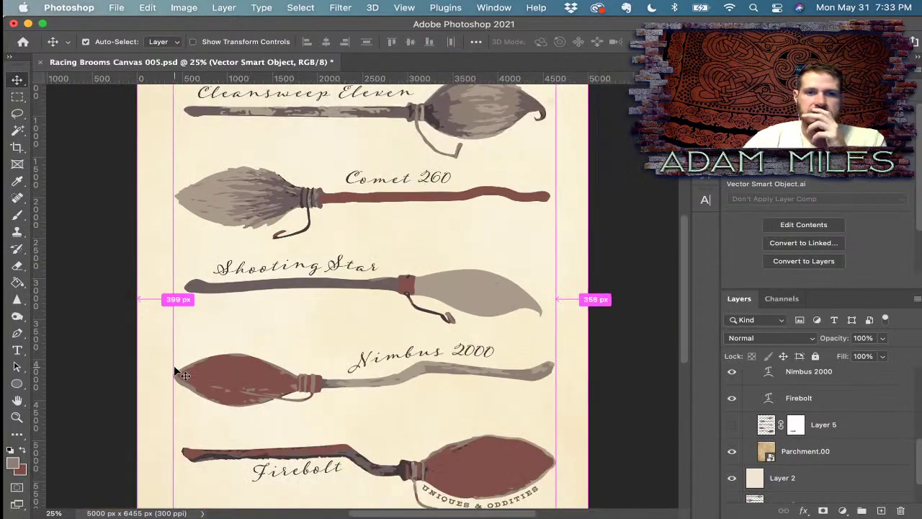
pyautogui.press('super+minus')
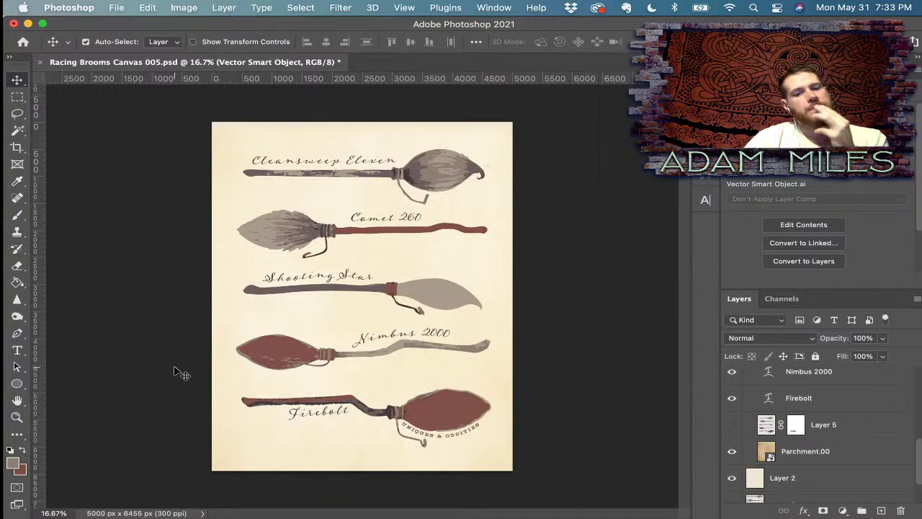
pyautogui.press('super+equal')
pyautogui.press('super+equal')
pyautogui.press('super+equal')
pyautogui.press('super+equal')
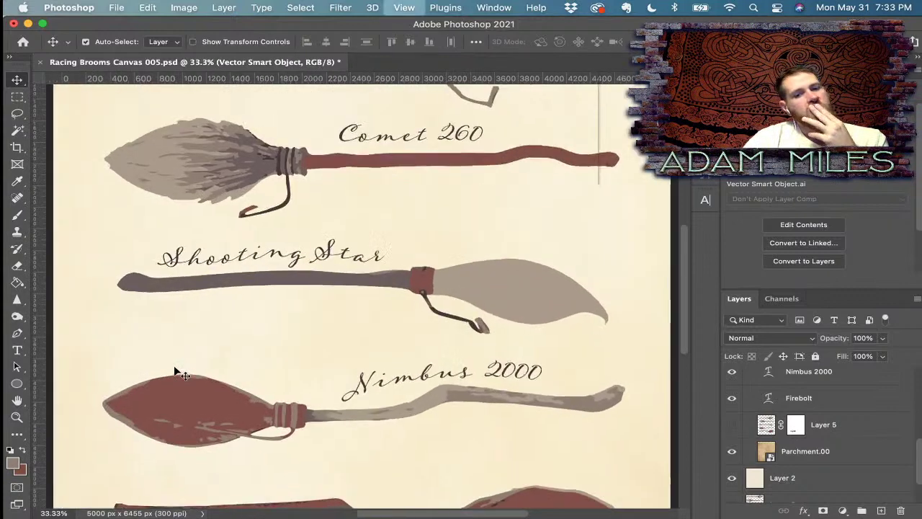
pyautogui.scroll(-5, 173, 366)
pyautogui.hscroll(-5, 174, 365)
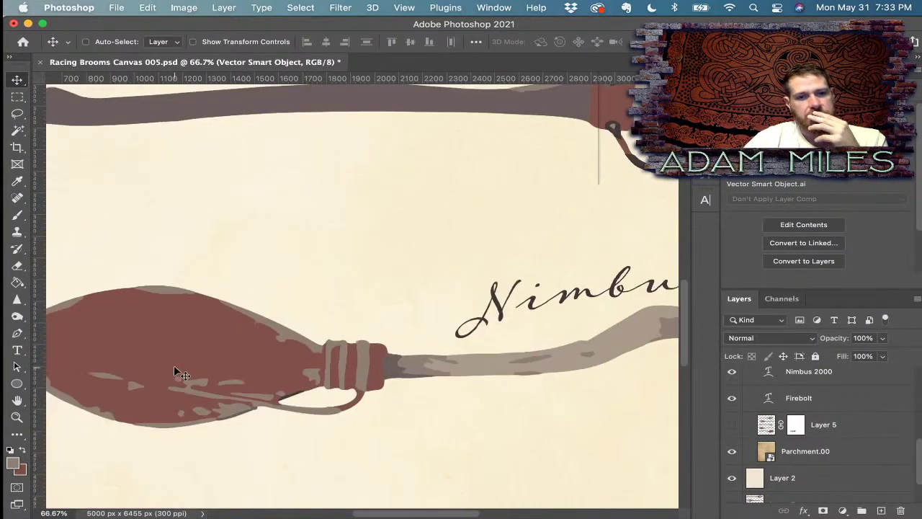
pyautogui.scroll(-1, 176, 365)
pyautogui.hscroll(-2, 176, 365)
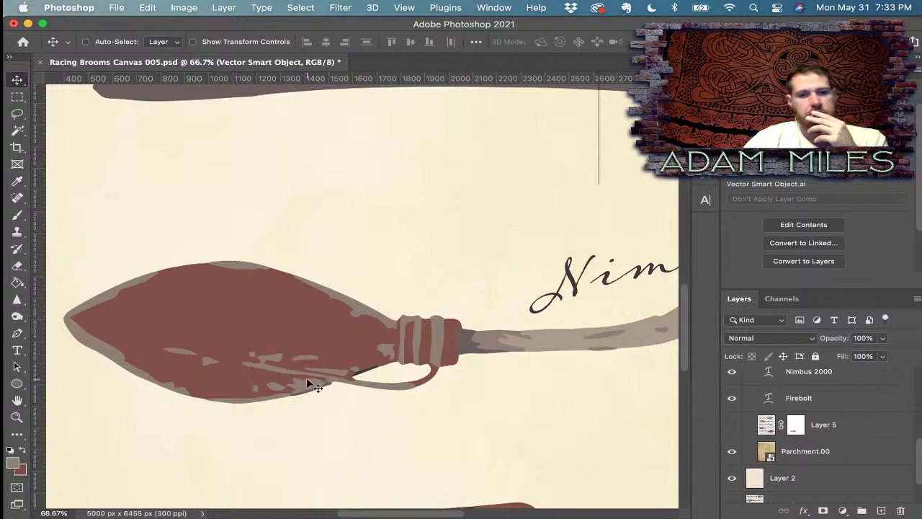
pyautogui.press('super+equal')
pyautogui.press('super+equal')
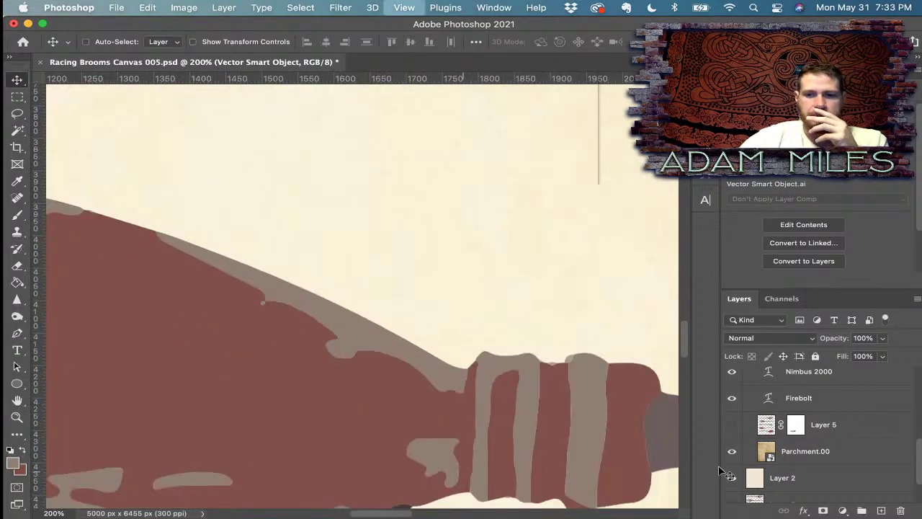
# - Add a new empty layer directly above the Vector Smart Object layer
pyautogui.scroll(5, 792, 461)
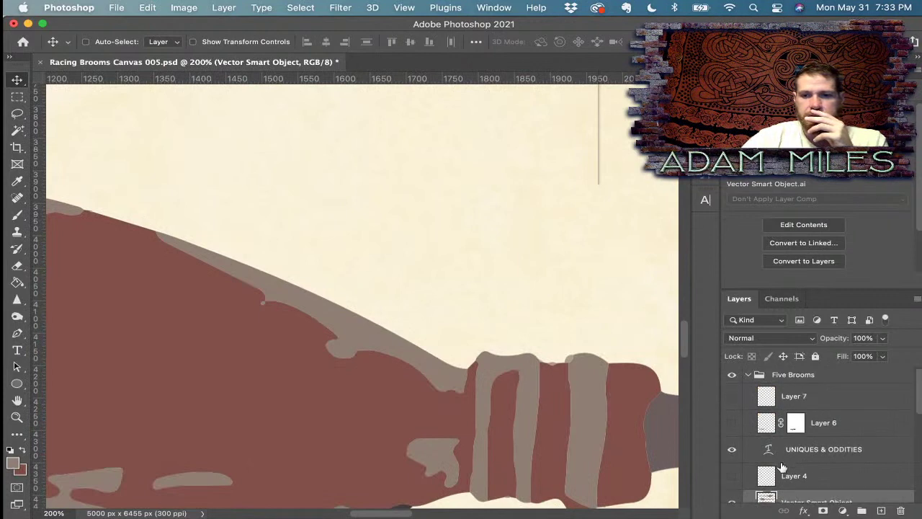
pyautogui.scroll(-2, 782, 466)
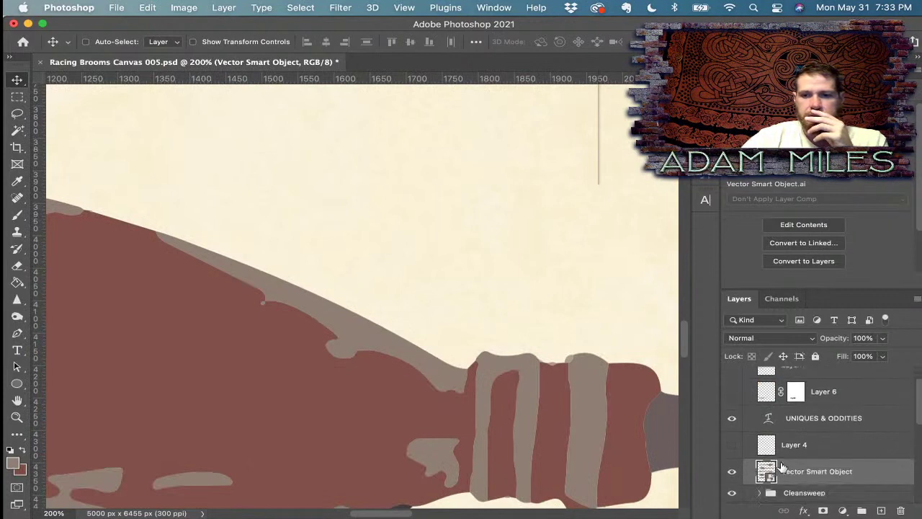
pyautogui.click(882, 510)
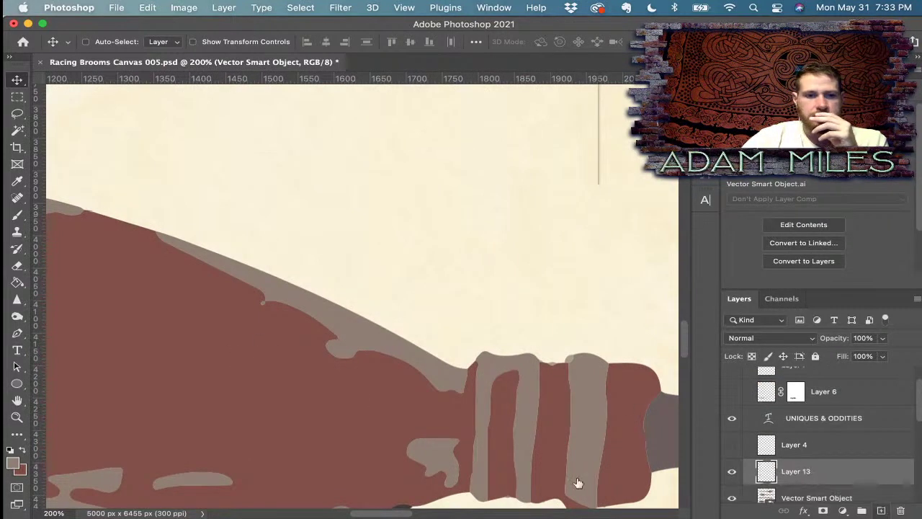
# - Try to paint over the small taupe wedge on the Nimbus 2000 head with the 23 px brush, and undo the stroke
pyautogui.click(15, 216)
pyautogui.scroll(-5, 197, 404)
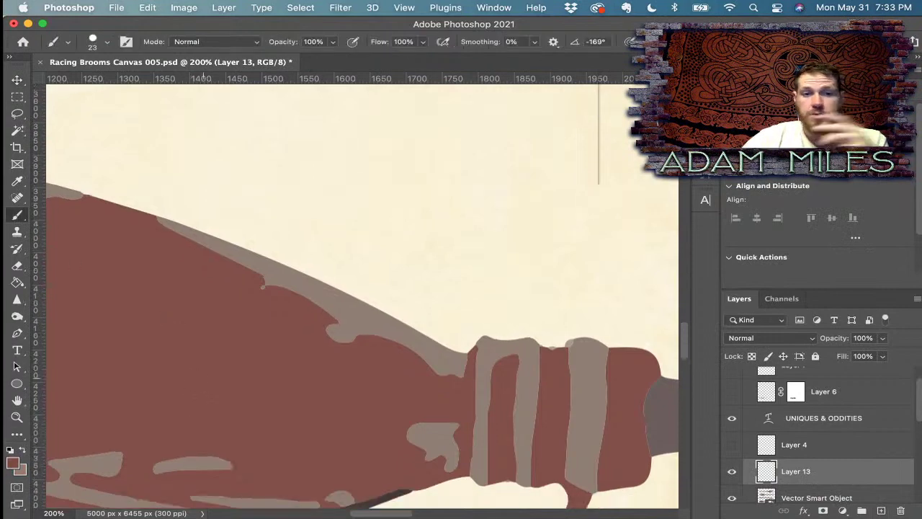
pyautogui.hscroll(-5, 197, 404)
pyautogui.scroll(-2, 197, 404)
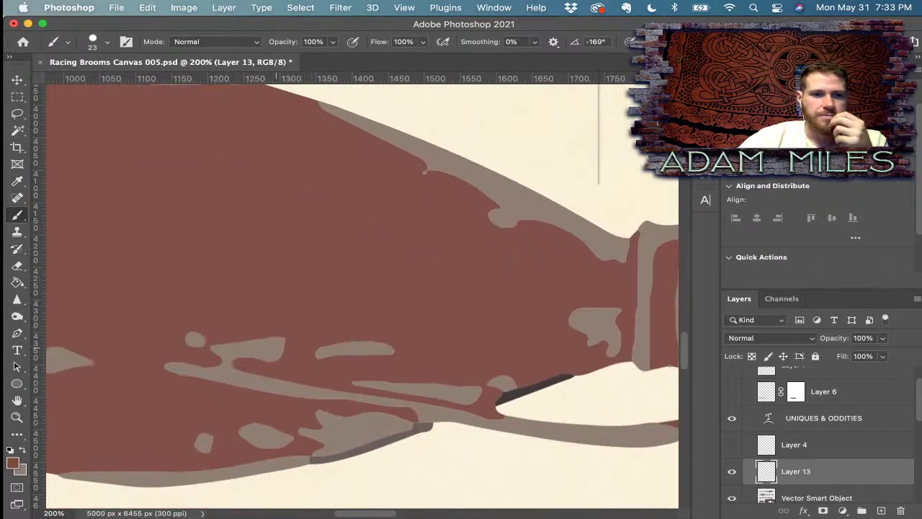
pyautogui.moveTo(201, 350); pyautogui.dragTo(396, 324)
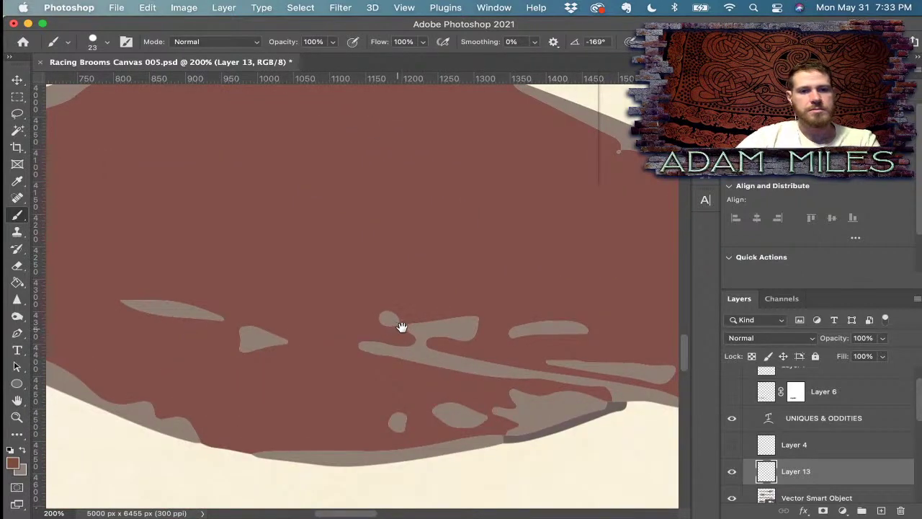
pyautogui.moveTo(240, 336); pyautogui.dragTo(243, 329)
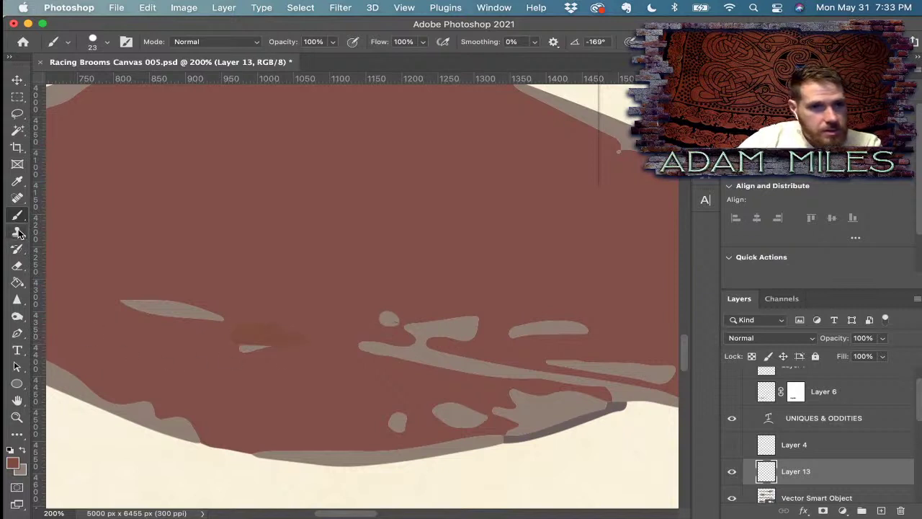
pyautogui.press('super+z')
# - Sample the Nimbus 2000 head's red and paint over the two isolated taupe patches nearest its tip on Layer 13
pyautogui.click(22, 183)
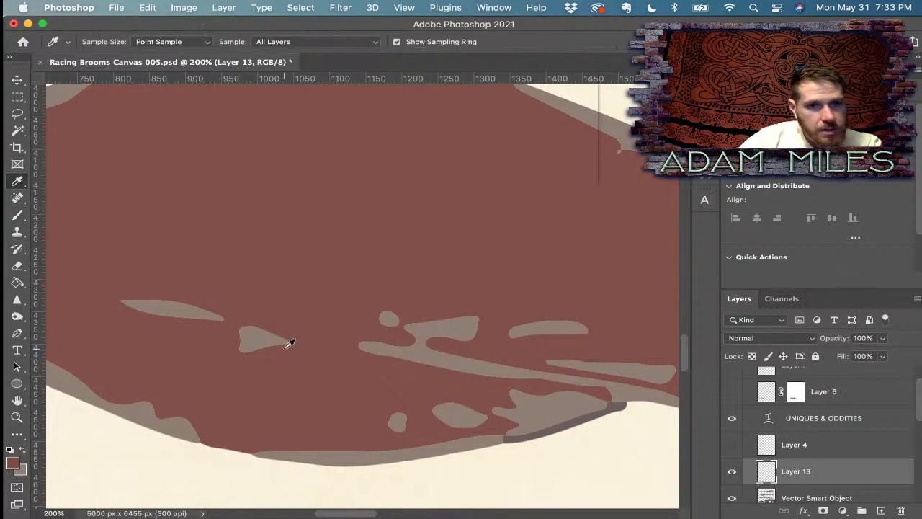
pyautogui.click(19, 216)
pyautogui.moveTo(287, 340)
pyautogui.mouseDown()
pyautogui.moveTo(243, 327)
pyautogui.moveTo(262, 348)
pyautogui.moveTo(131, 275)
pyautogui.moveTo(121, 304)
pyautogui.moveTo(218, 316)
pyautogui.moveTo(173, 315)
pyautogui.mouseUp()
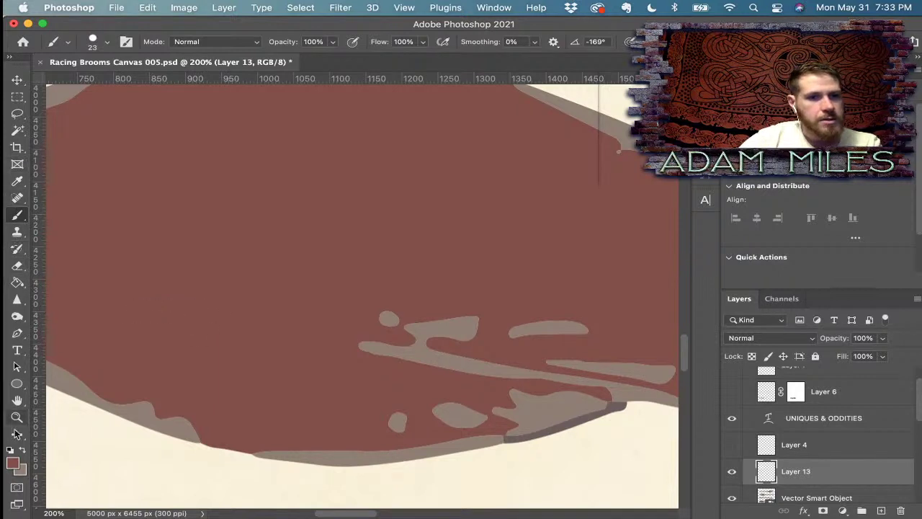
# - Sample the taupe shading and extend the Nimbus 2000 head's long line into a hook with a 15 px hard round brush on Layer 13
pyautogui.click(18, 182)
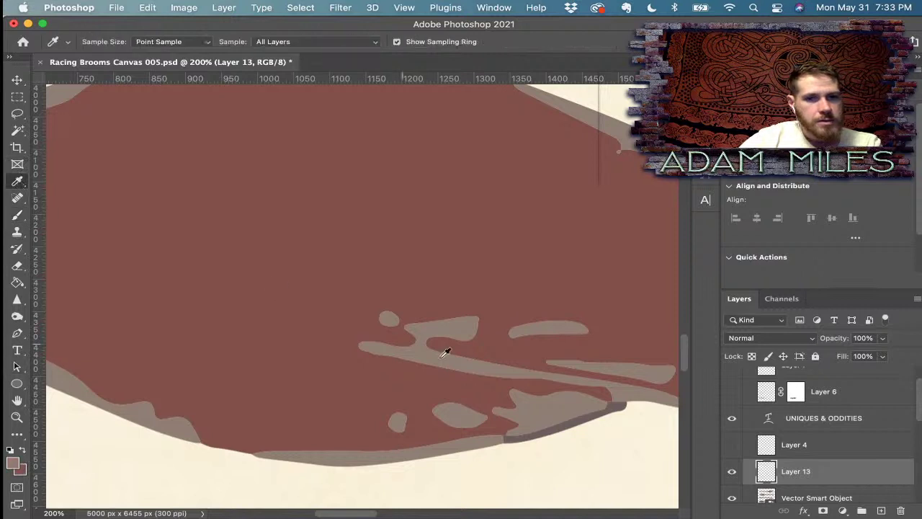
pyautogui.click(18, 216)
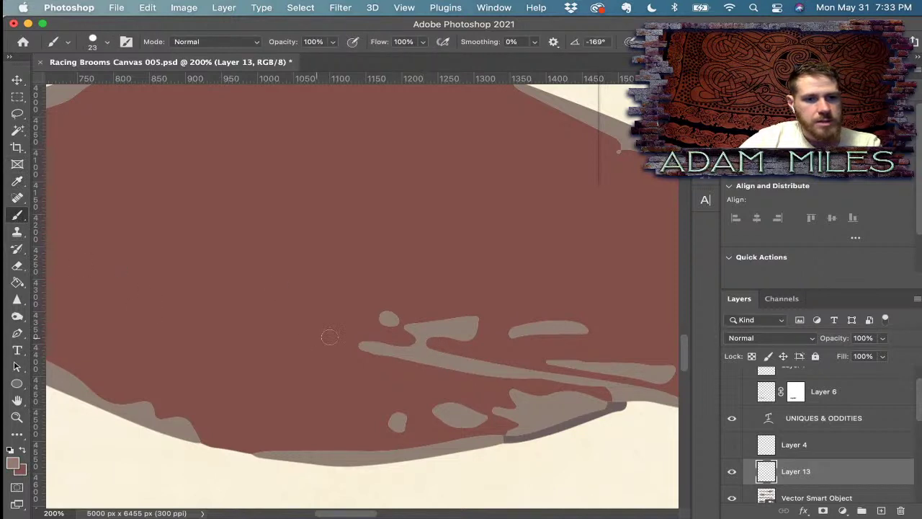
pyautogui.rightClick(440, 344)
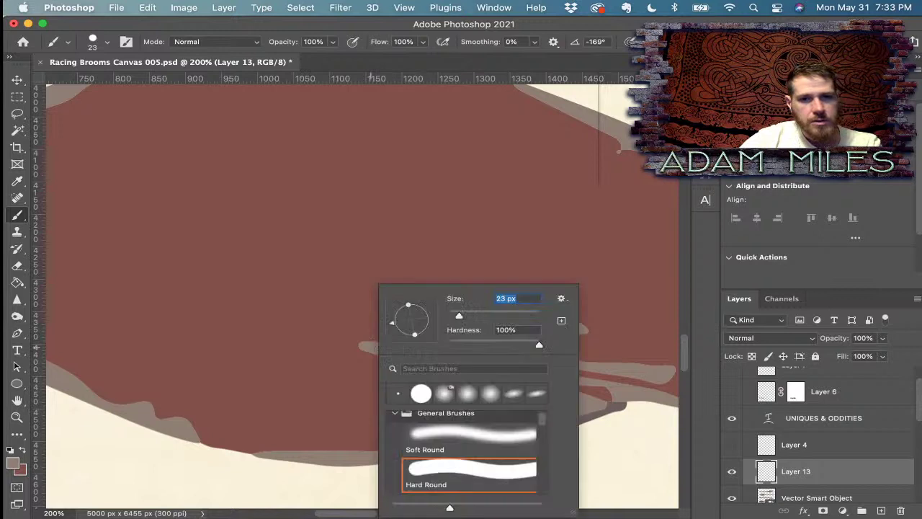
pyautogui.moveTo(459, 313); pyautogui.dragTo(454, 311)
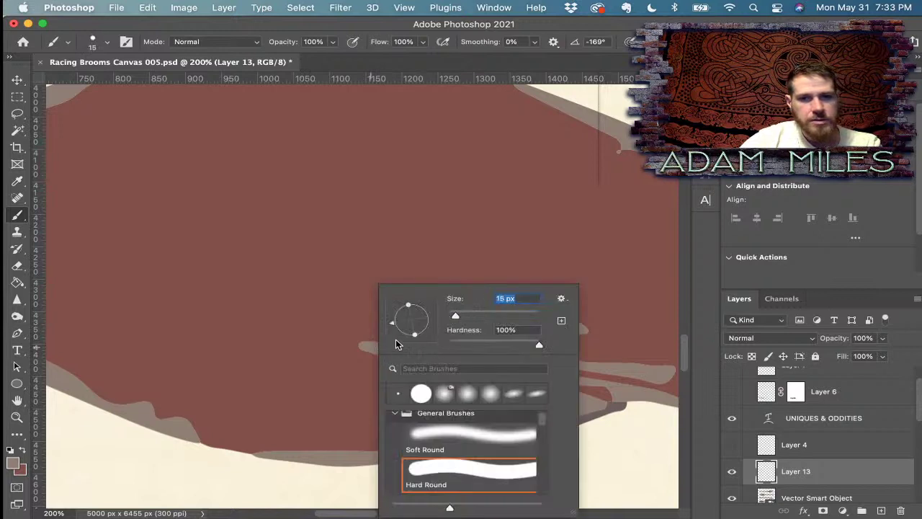
pyautogui.press('Return')
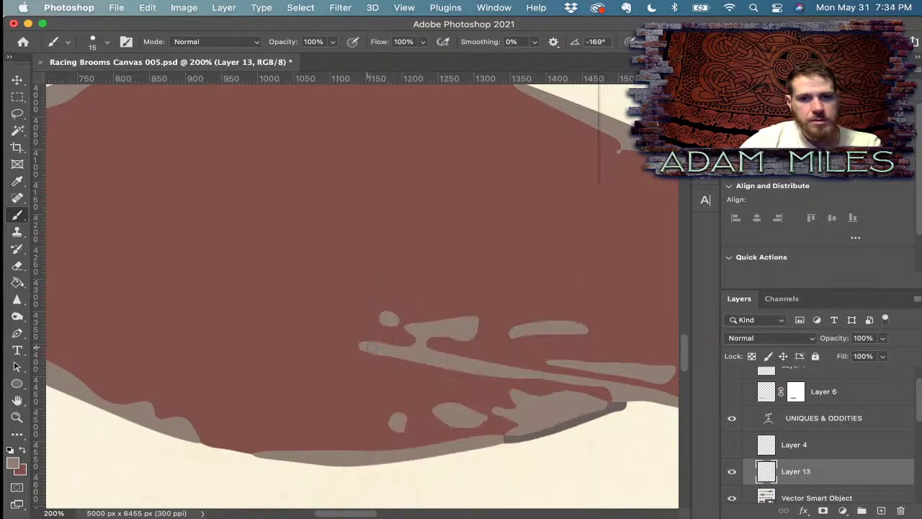
pyautogui.moveTo(369, 348)
pyautogui.mouseDown()
pyautogui.moveTo(269, 331)
pyautogui.moveTo(261, 263)
pyautogui.moveTo(288, 248)
pyautogui.mouseUp()
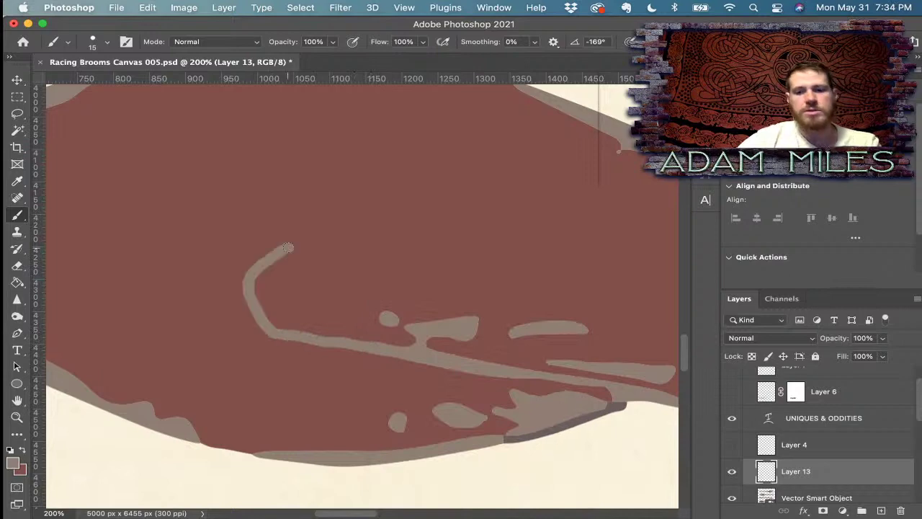
# - Compare the painted hook on the Nimbus 2000 head with the footrests of the other brooms
pyautogui.press('super+minus')
pyautogui.press('super+minus')
pyautogui.press('super+minus')
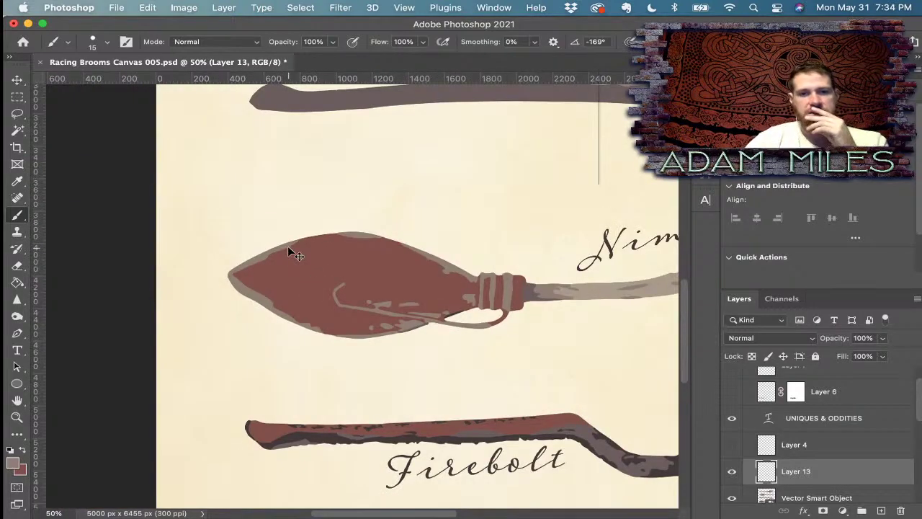
pyautogui.press('super+minus')
pyautogui.press('super+minus')
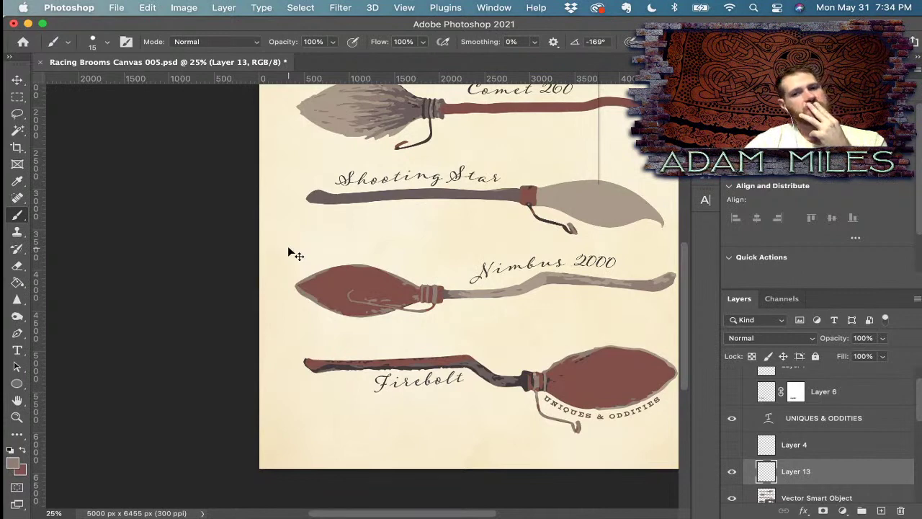
pyautogui.press('super+plus')
pyautogui.press('super+plus')
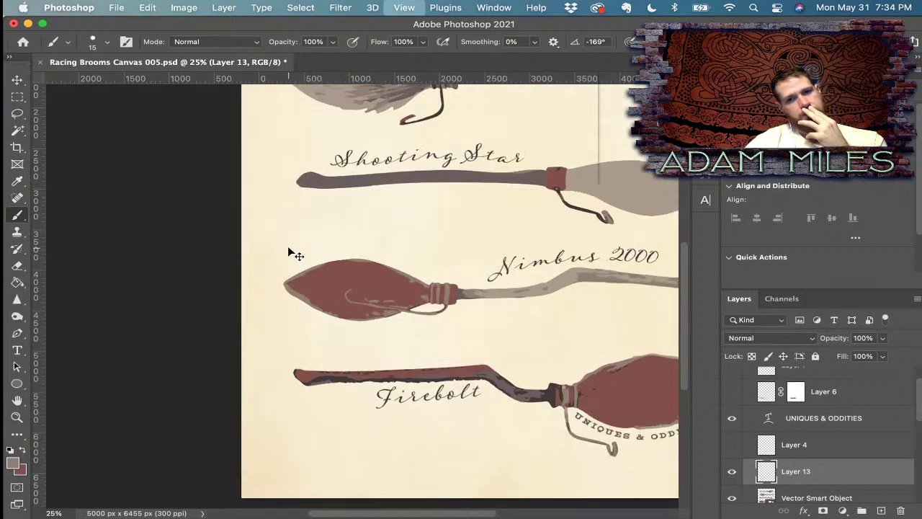
# - Lasso the Shooting Star's hanging footrest on the Vector Smart Object layer and copy it to a new layer
pyautogui.click(17, 115)
pyautogui.click(866, 499)
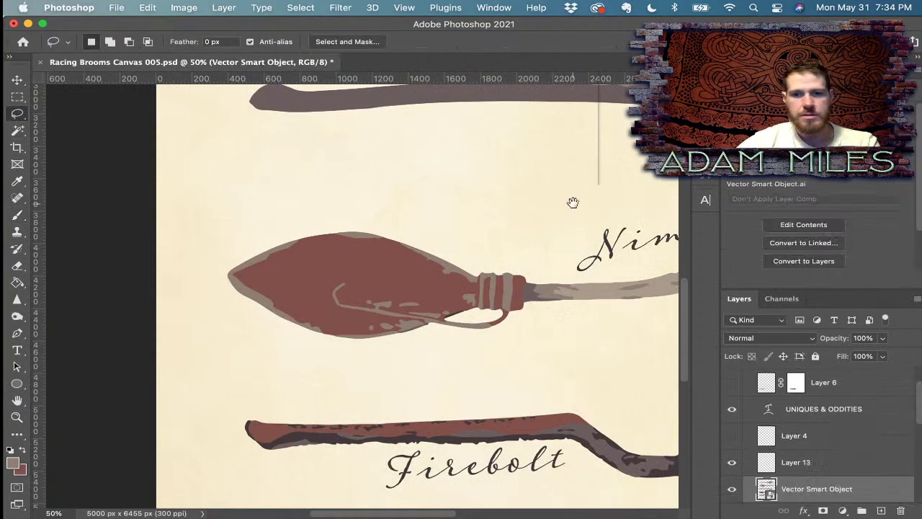
pyautogui.hscroll(10, 572, 202)
pyautogui.scroll(2, 572, 202)
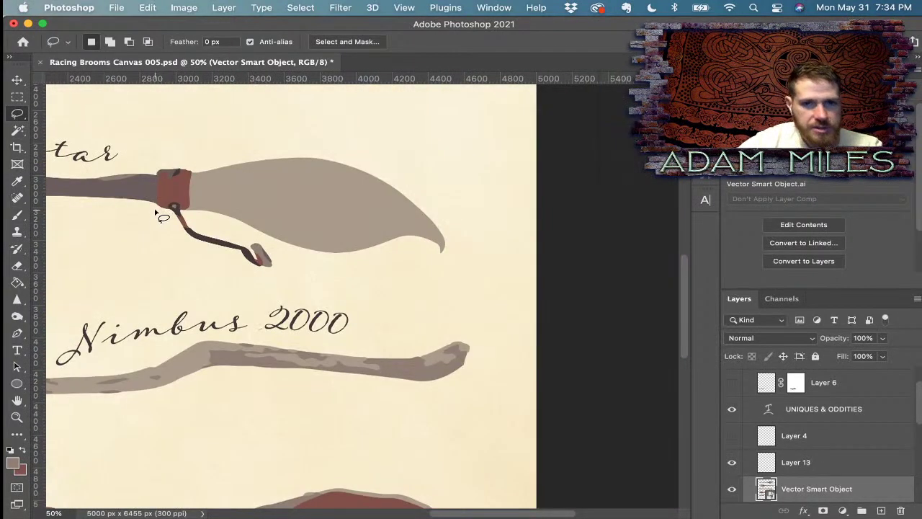
pyautogui.hscroll(3, 181, 247)
pyautogui.press('super+plus')
pyautogui.press('super+plus')
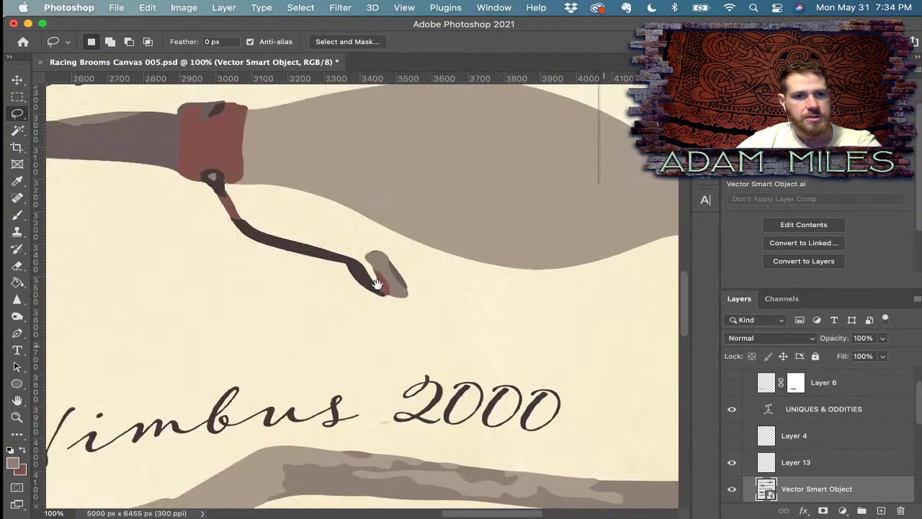
pyautogui.moveTo(193, 187)
pyautogui.mouseDown()
pyautogui.moveTo(409, 253)
pyautogui.moveTo(404, 337)
pyautogui.moveTo(258, 306)
pyautogui.mouseUp()
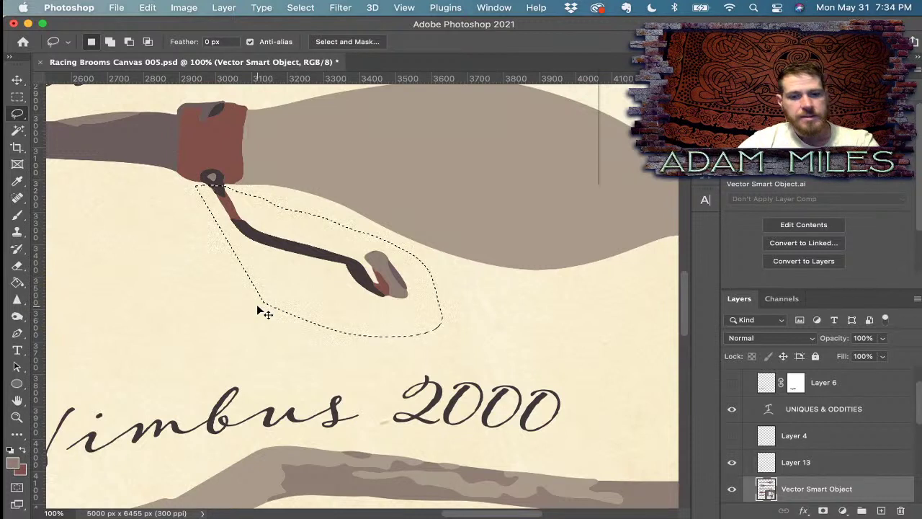
pyautogui.press('super+c')
pyautogui.press('super+v')
pyautogui.press('v')
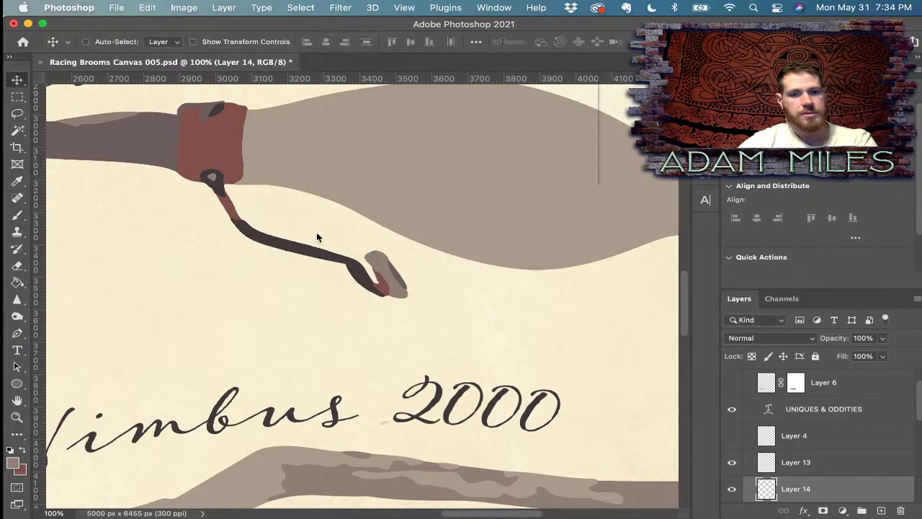
# - Offset the footrest copy slightly from the original and mirror it horizontally with a width of -100%
pyautogui.moveTo(399, 192); pyautogui.dragTo(407, 200)
pyautogui.press('super+t')
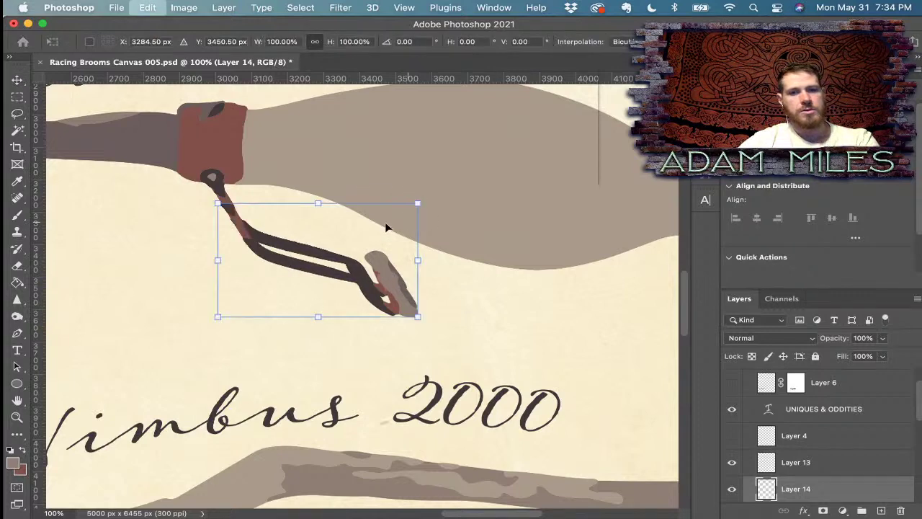
pyautogui.click(279, 41)
pyautogui.click(269, 41)
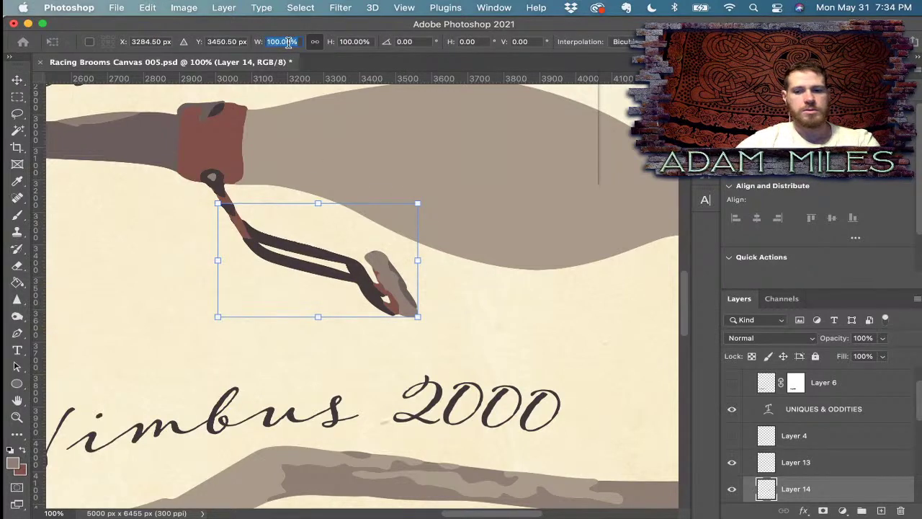
pyautogui.write('-')
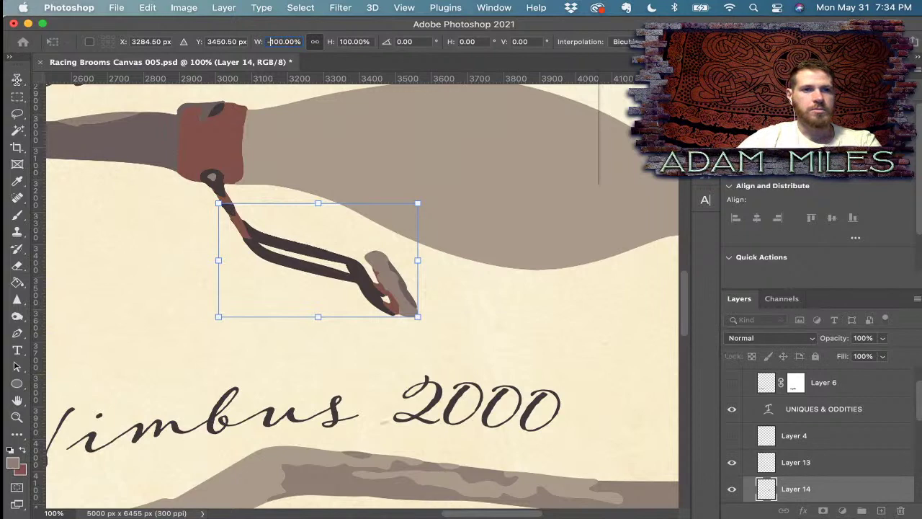
pyautogui.press('Return')
pyautogui.press('Return')
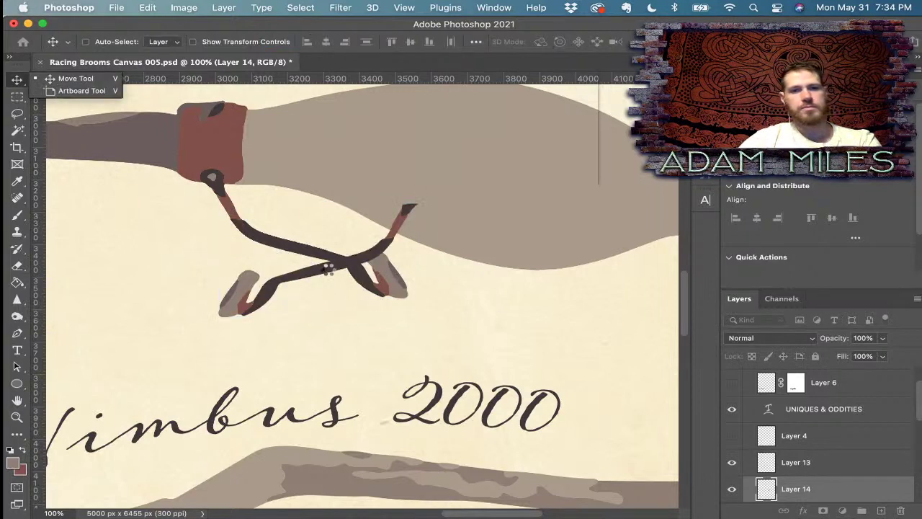
# - Move the mirrored footrest copy over to the Nimbus 2000 head
pyautogui.moveTo(340, 263); pyautogui.dragTo(52, 400)
pyautogui.hscroll(-5, 465, 350)
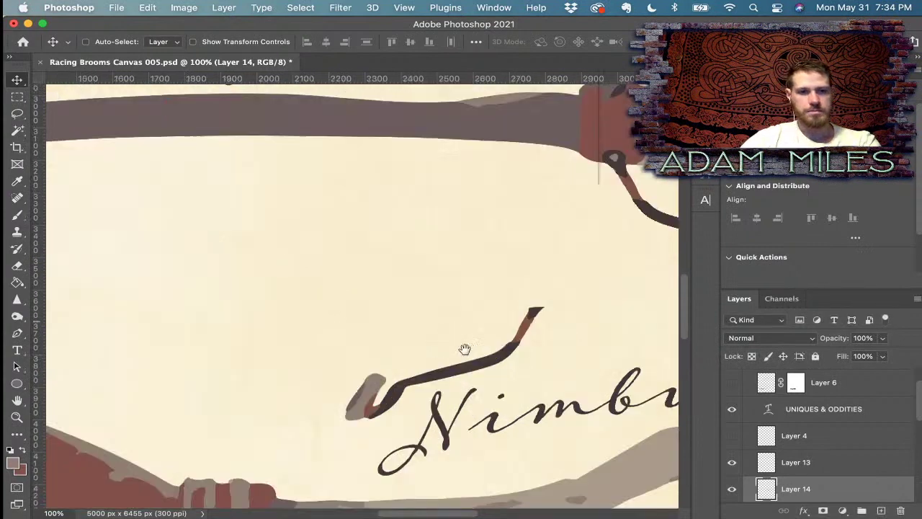
pyautogui.moveTo(404, 388); pyautogui.dragTo(47, 500)
pyautogui.moveTo(105, 476); pyautogui.dragTo(370, 347)
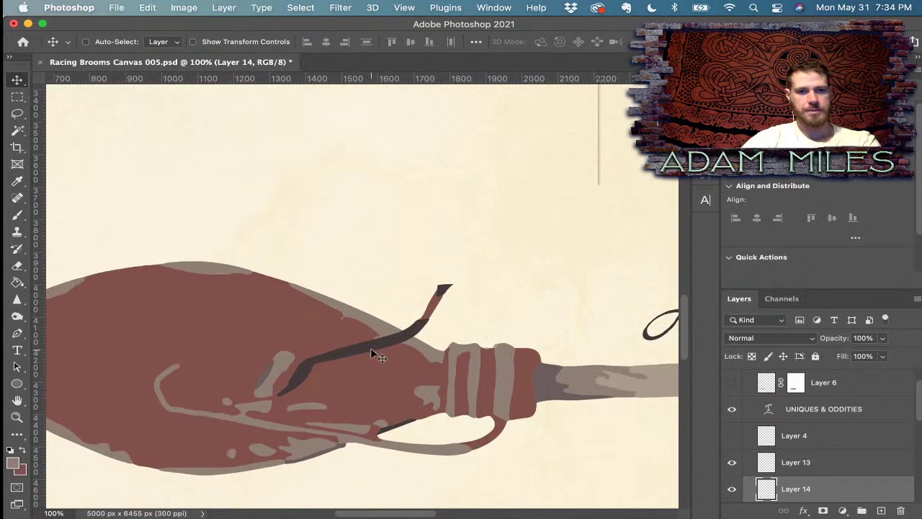
# - Rotate the footrest copy 27.19° and place it over the painted hook line on the Nimbus 2000 head
pyautogui.hotkey('ctrl', 't')
pyautogui.moveTo(377, 193); pyautogui.dragTo(435, 211)
pyautogui.moveTo(347, 365); pyautogui.dragTo(260, 422)
pyautogui.click(15, 84)
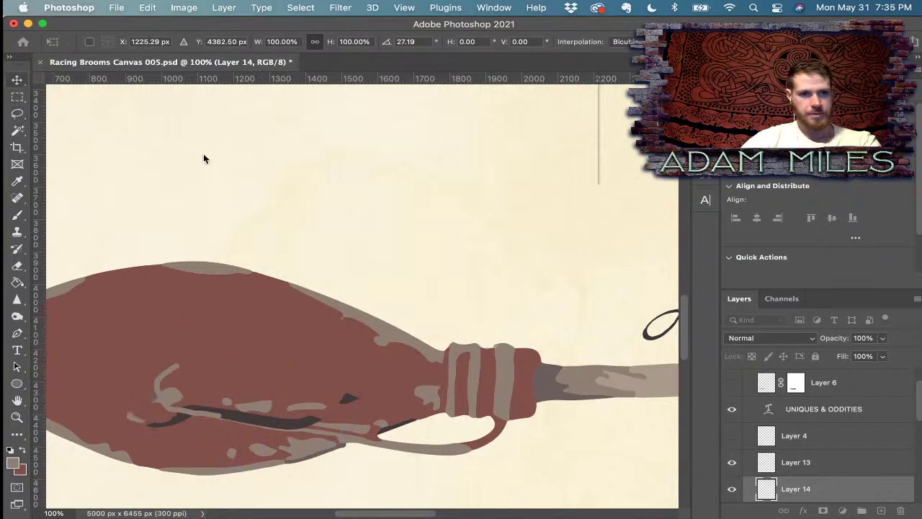
# - Turn the footrest copy solid black with Levels, input white 2 and output white 0, and move Layer 14 directly above Layer 13
pyautogui.click(184, 8)
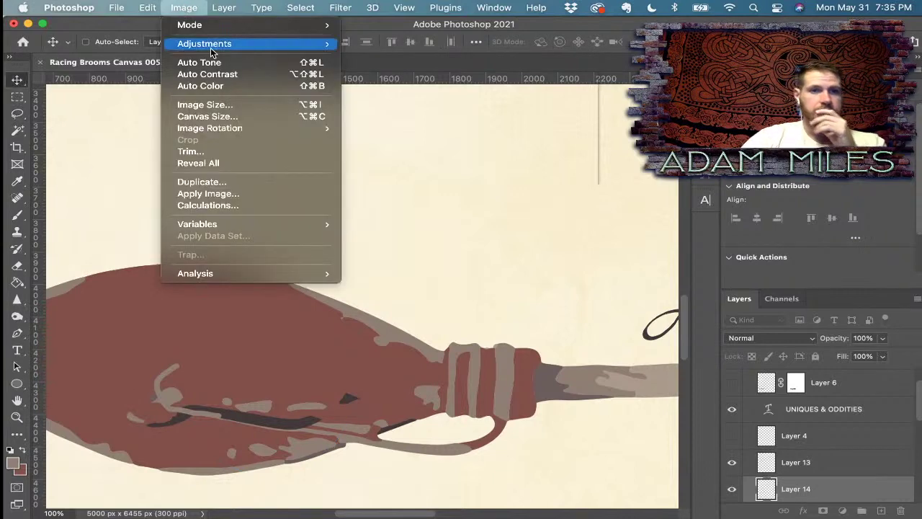
pyautogui.moveTo(213, 49)
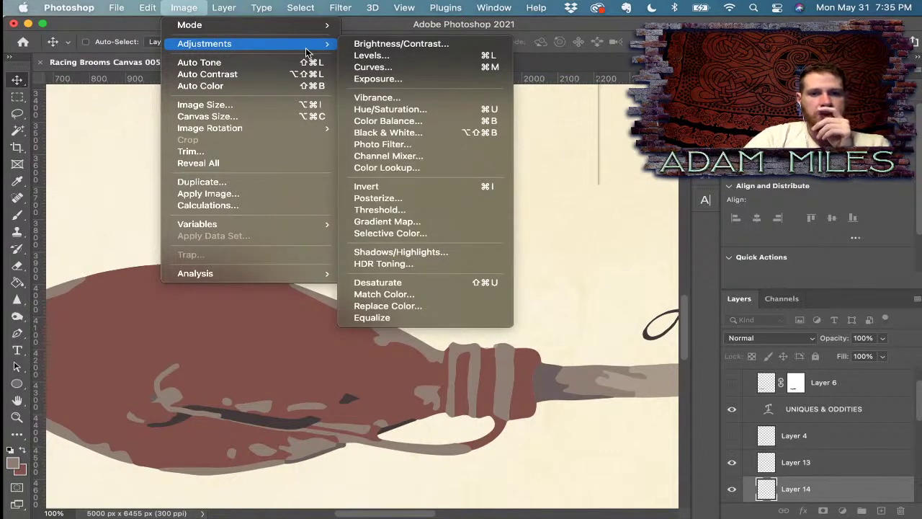
pyautogui.click(393, 56)
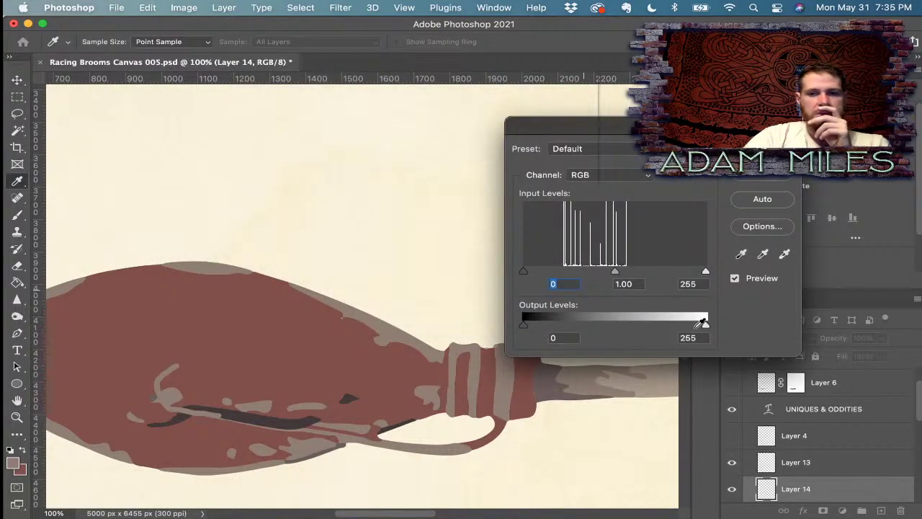
pyautogui.moveTo(708, 322); pyautogui.dragTo(487, 329)
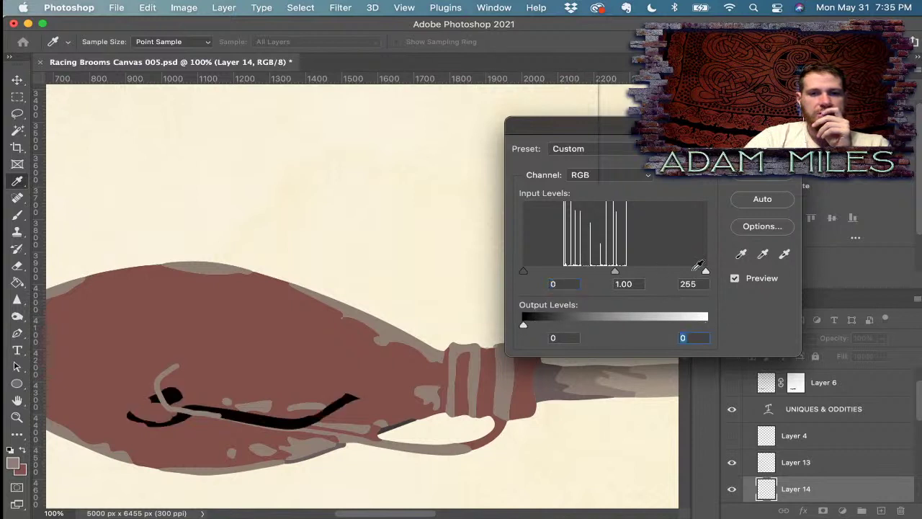
pyautogui.moveTo(705, 271); pyautogui.dragTo(525, 271)
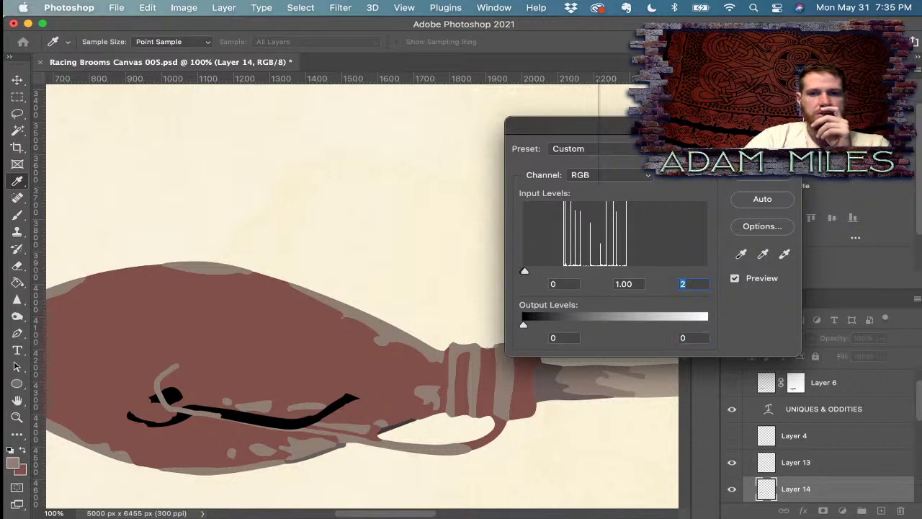
pyautogui.press('Return')
pyautogui.moveTo(830, 489); pyautogui.dragTo(827, 452)
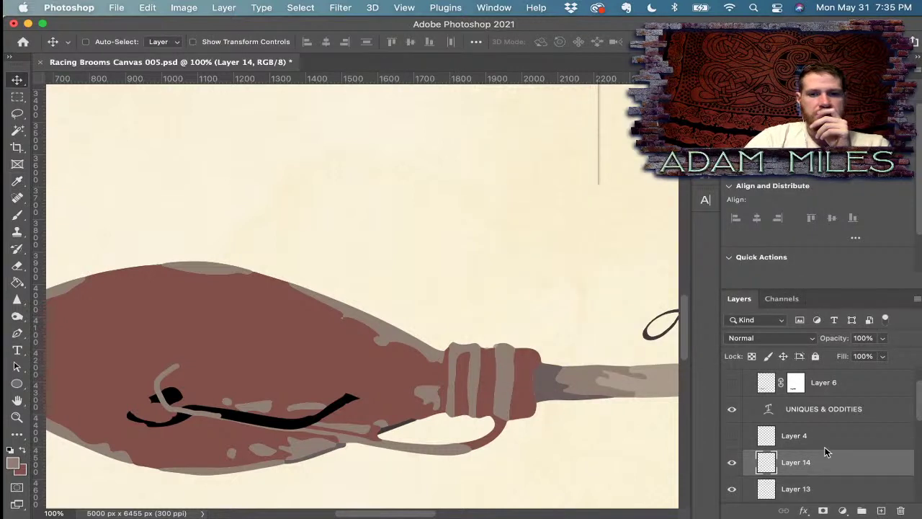
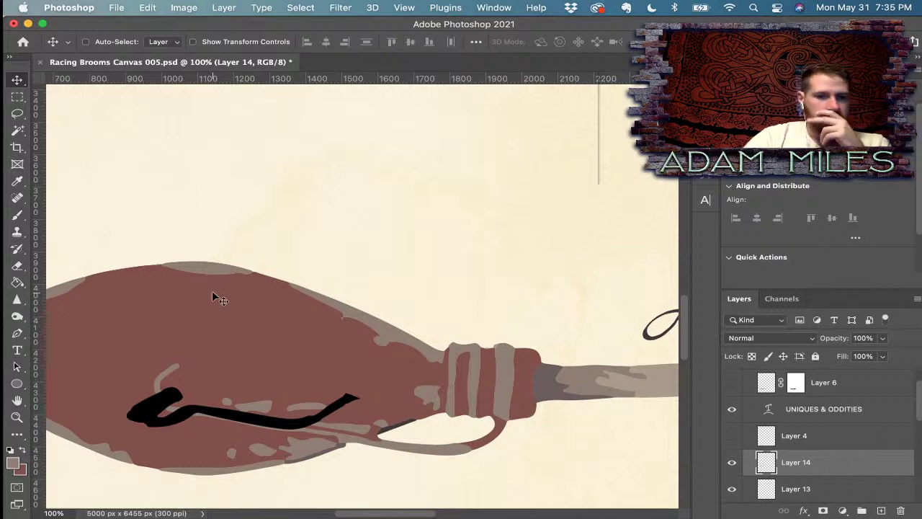
# - Lighten the black footrest to dark grey with Curves by raising the black point to an output of 69
pyautogui.click(180, 7)
pyautogui.moveTo(252, 44)
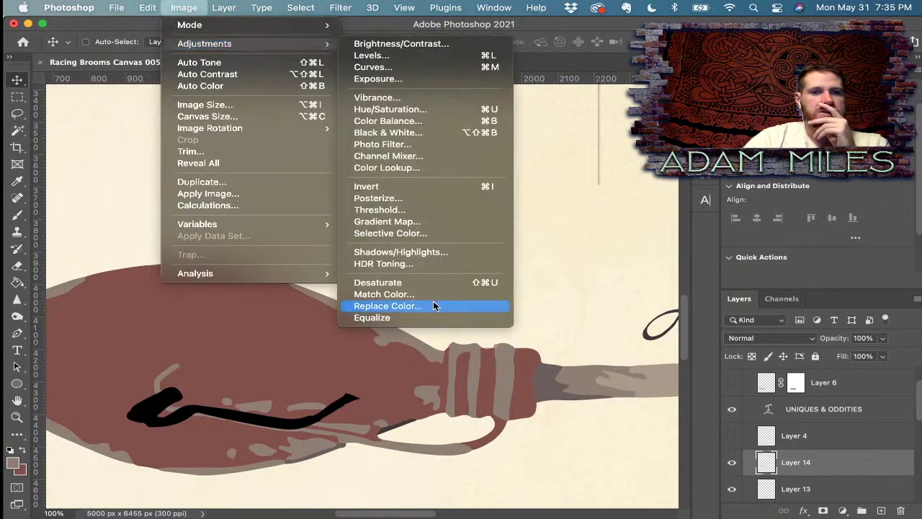
pyautogui.click(427, 65)
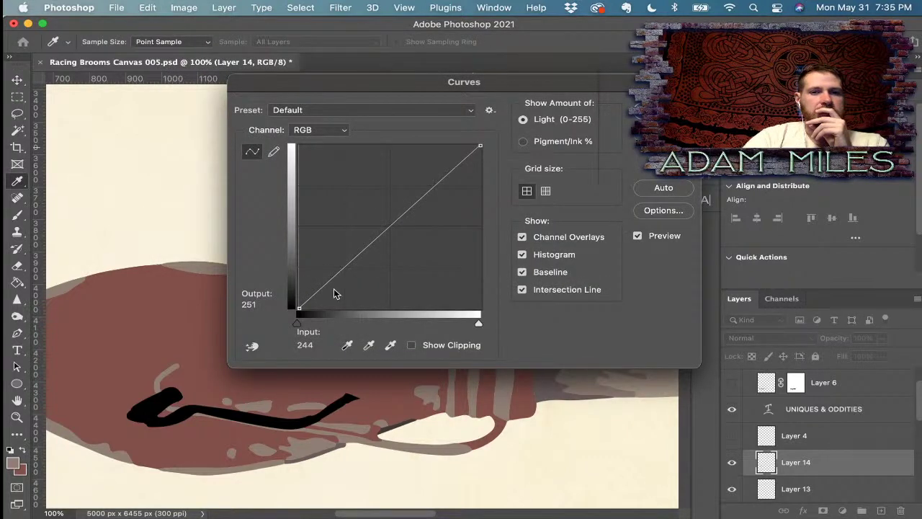
pyautogui.moveTo(299, 307); pyautogui.dragTo(299, 264)
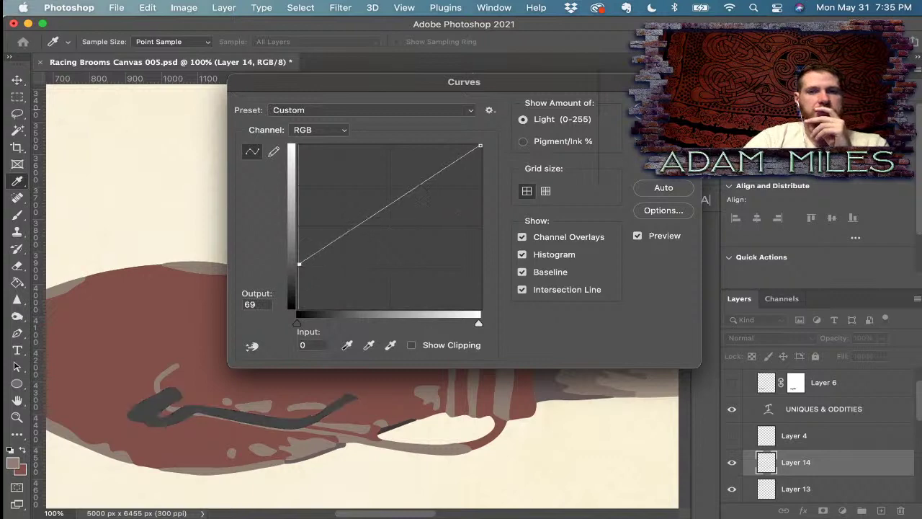
pyautogui.click(659, 119)
# - Tint the grey footrest toward red with a midtone Color Balance of +72 on the Cyan-Red scale
pyautogui.click(181, 8)
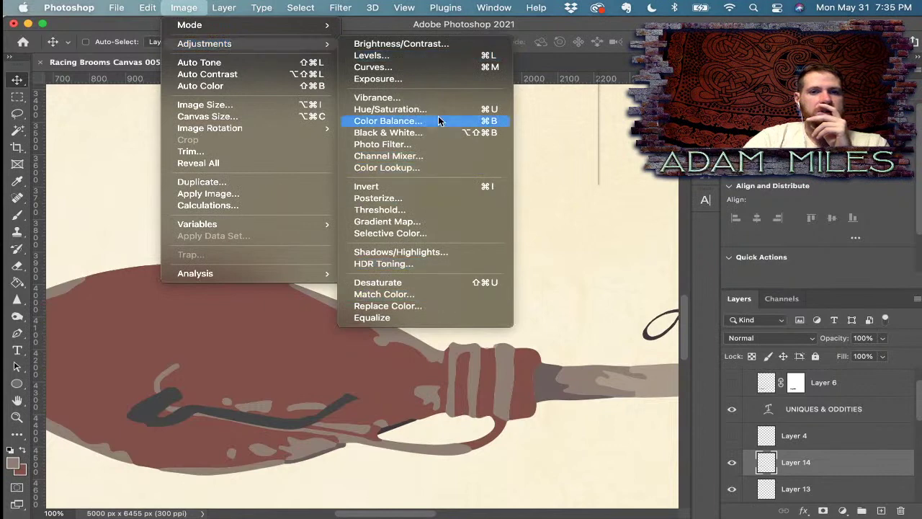
pyautogui.click(440, 122)
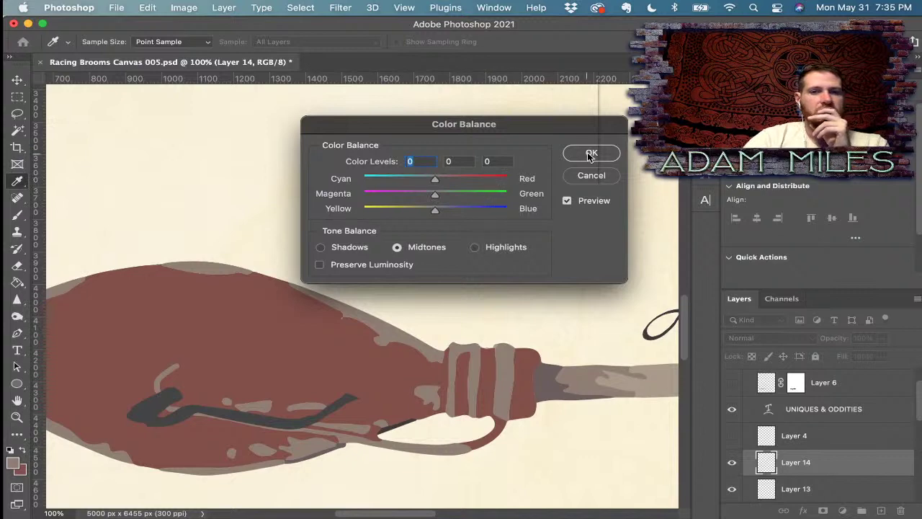
pyautogui.moveTo(440, 178); pyautogui.dragTo(487, 180)
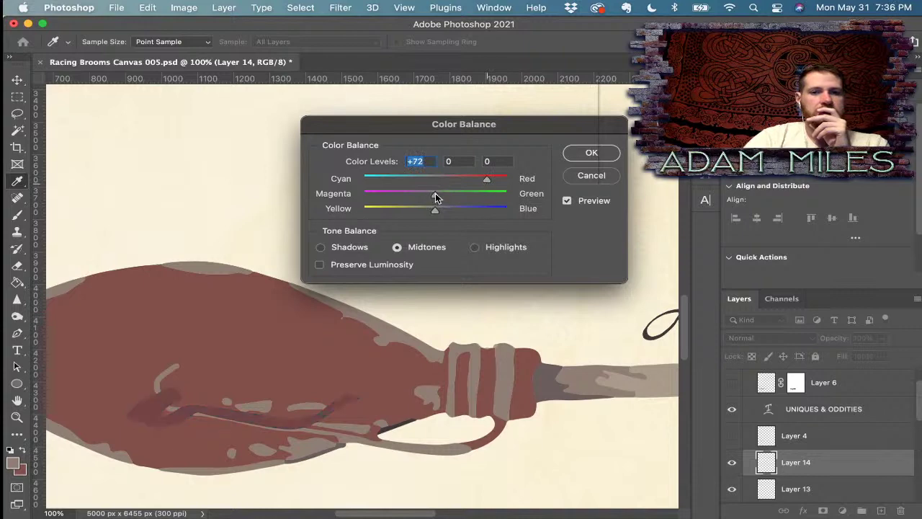
pyautogui.press('Return')
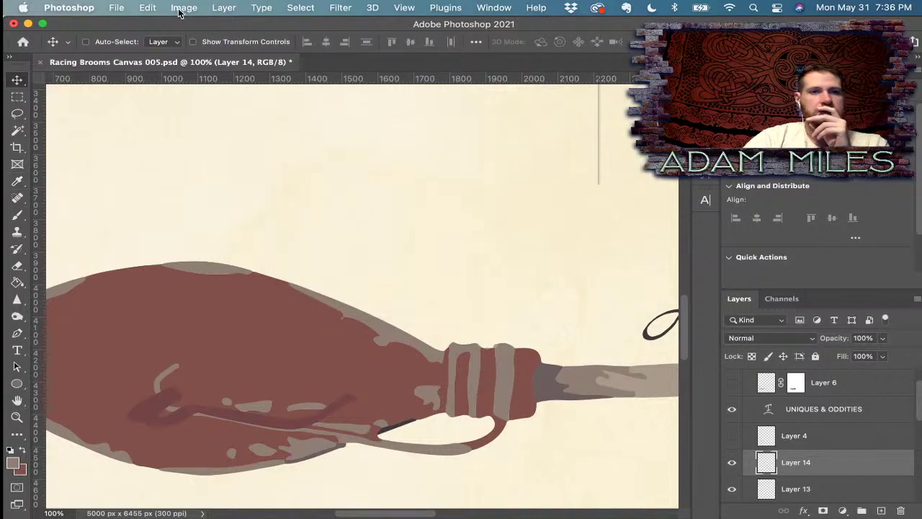
pyautogui.click(148, 9)
pyautogui.moveTo(184, 9)
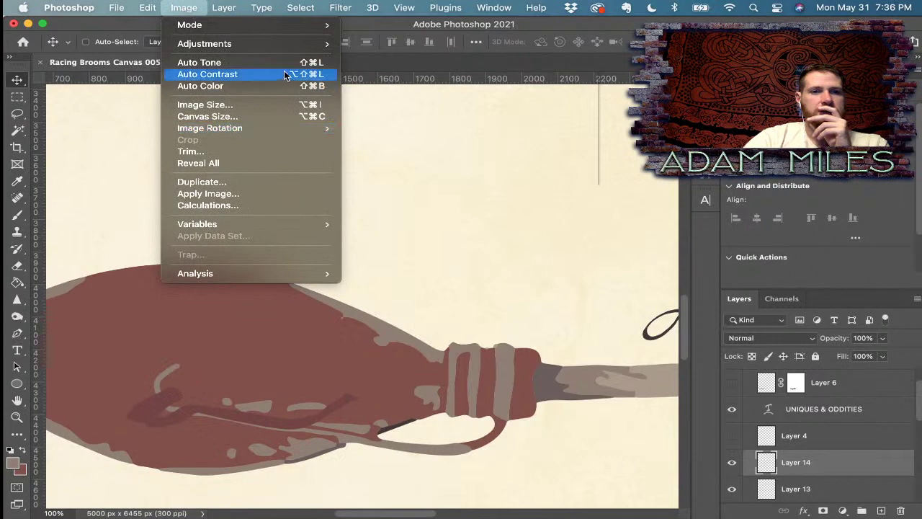
pyautogui.moveTo(317, 44)
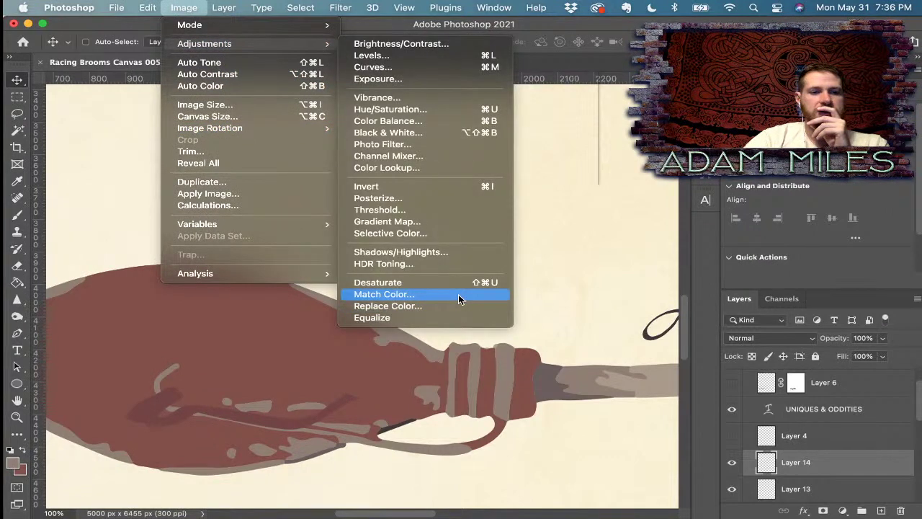
pyautogui.press('Escape')
# - Add a new empty layer directly above Layer 5 copy and sample the dark brown from the Firebolt handle's lower shading
pyautogui.scroll(-5, 814, 450)
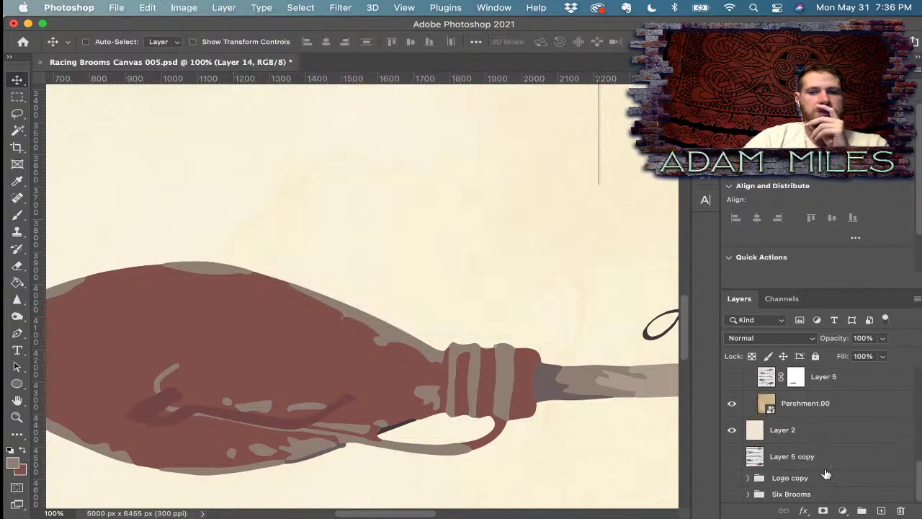
pyautogui.click(848, 458)
pyautogui.click(880, 510)
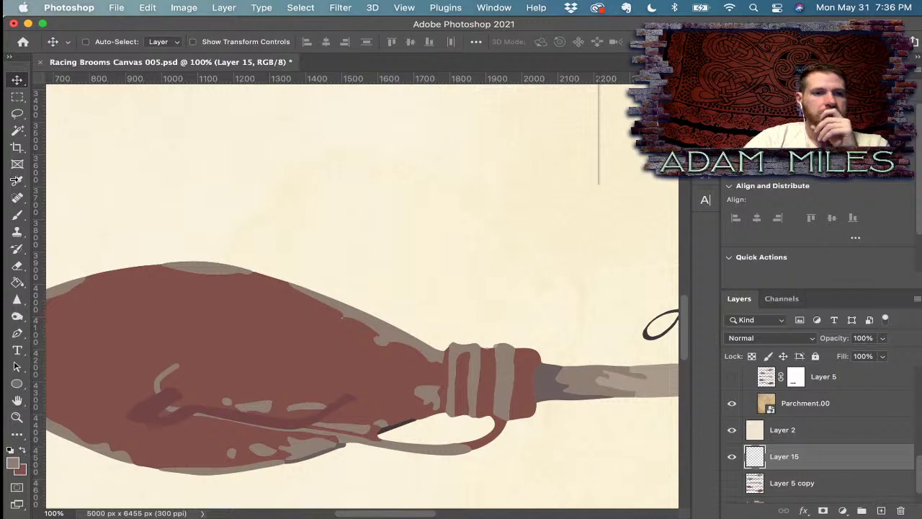
pyautogui.click(17, 181)
pyautogui.scroll(-10, 552, 380)
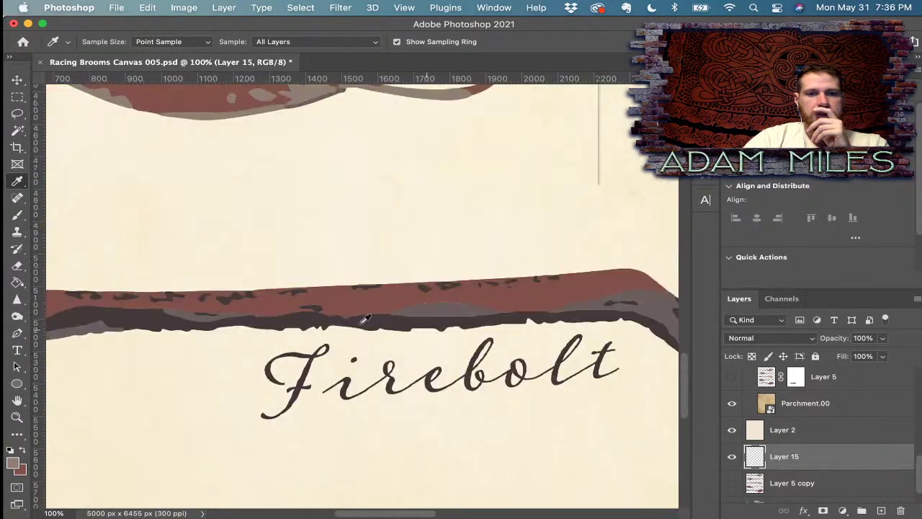
pyautogui.click(288, 319)
# - Fill Layer 15 entirely with the sampled dark brown and hide the layer
pyautogui.scroll(10, 467, 357)
pyautogui.scroll(-10, 468, 357)
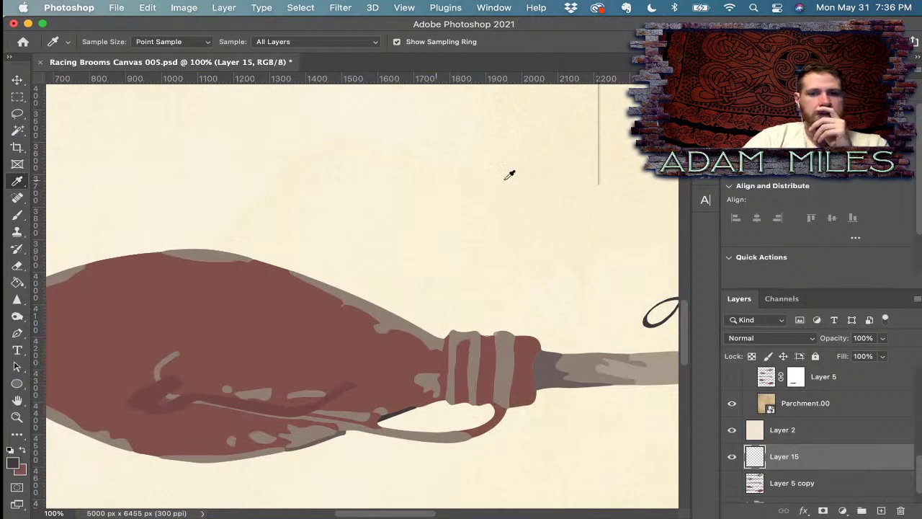
pyautogui.click(18, 284)
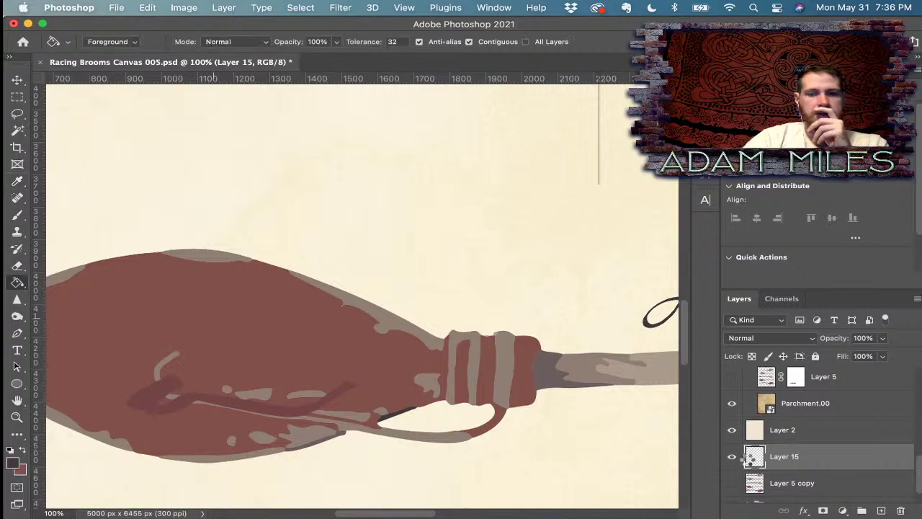
pyautogui.hotkey('alt', 'BackSpace')
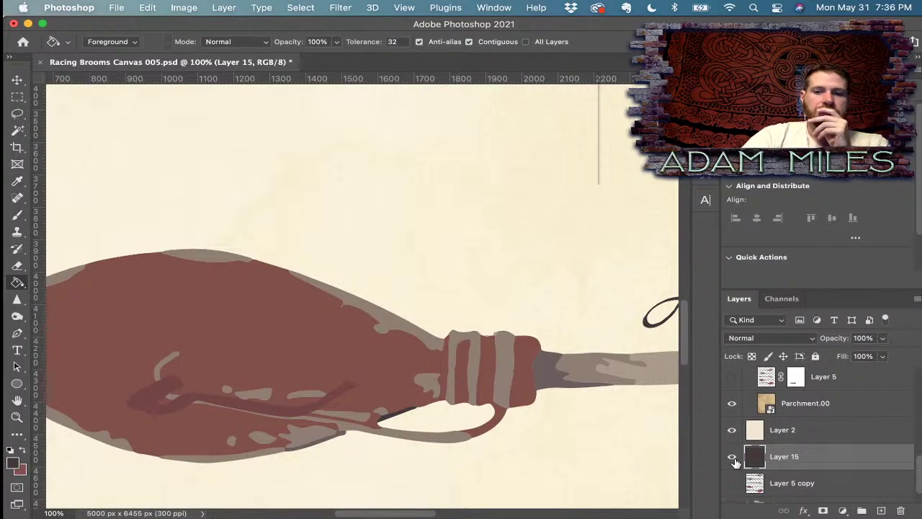
pyautogui.click(733, 458)
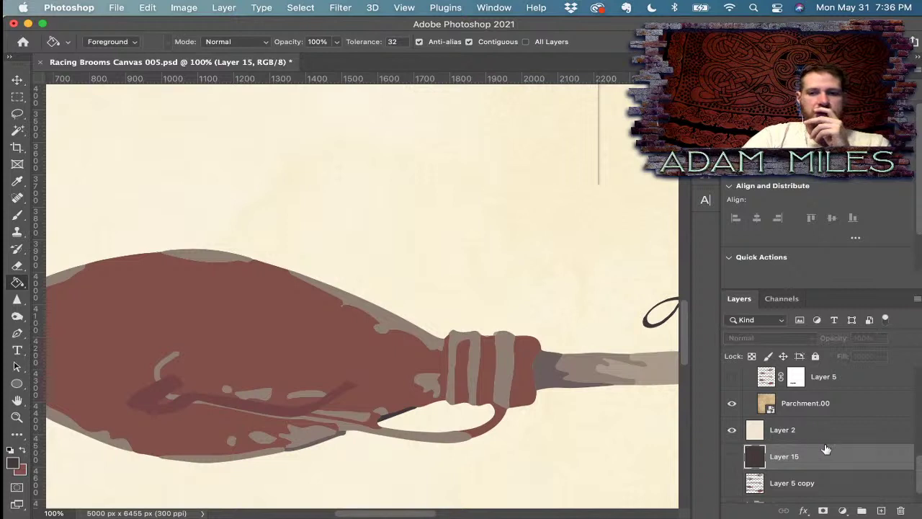
# - Recolour the footrest on Layer 14 with Match Color, using this document's Layer 15 as the source
pyautogui.scroll(5, 821, 450)
pyautogui.scroll(1, 748, 441)
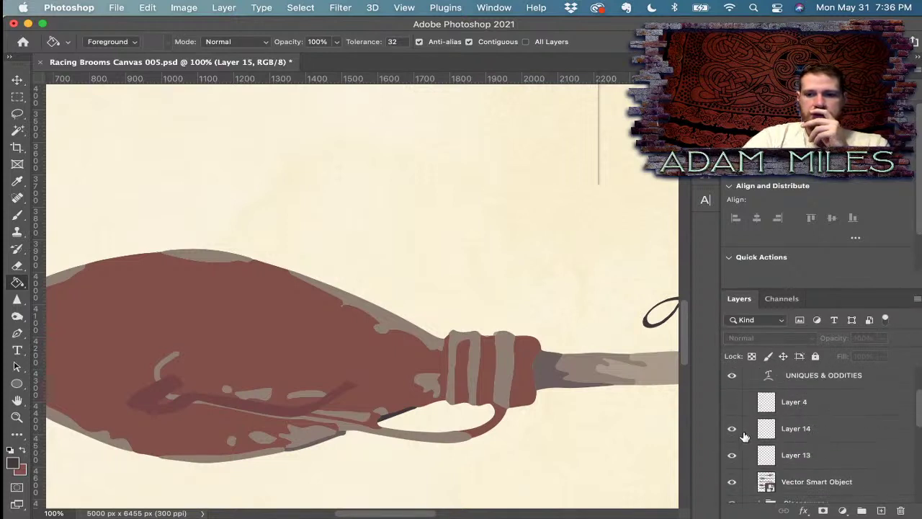
pyautogui.click(732, 429)
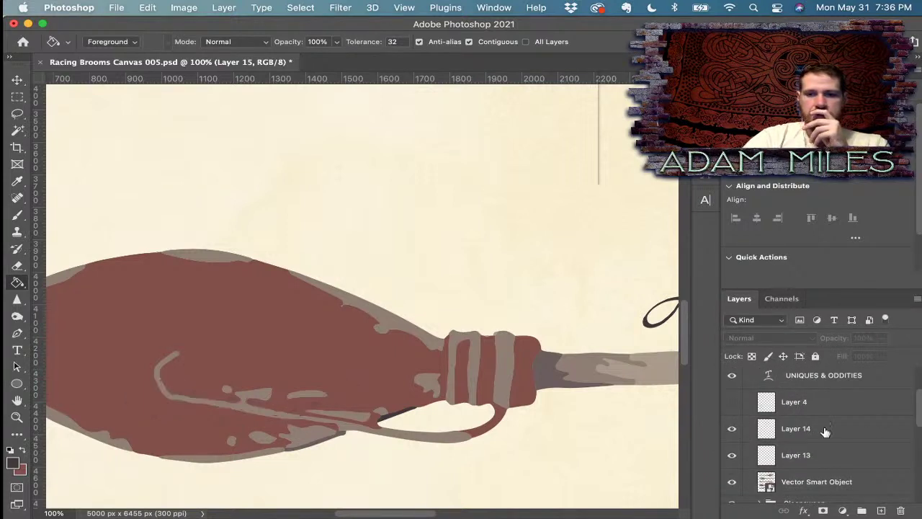
pyautogui.click(211, 131)
pyautogui.click(184, 8)
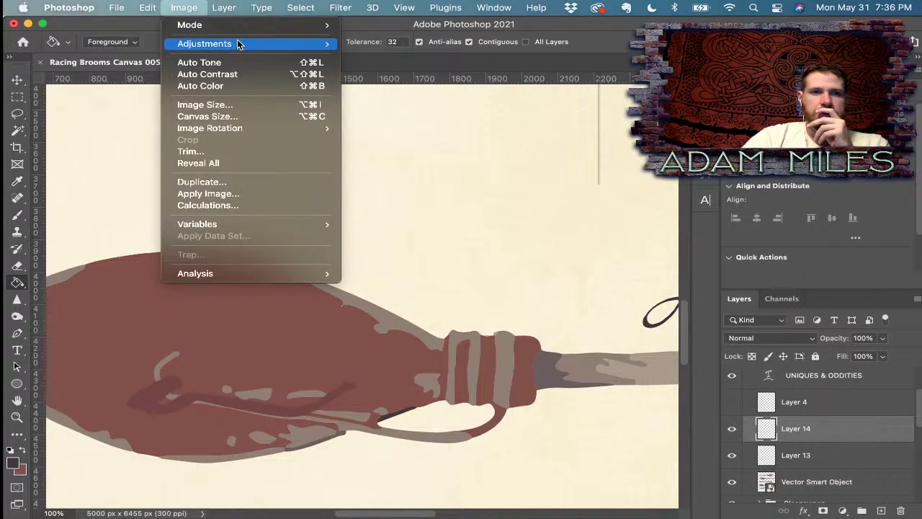
pyautogui.moveTo(231, 43)
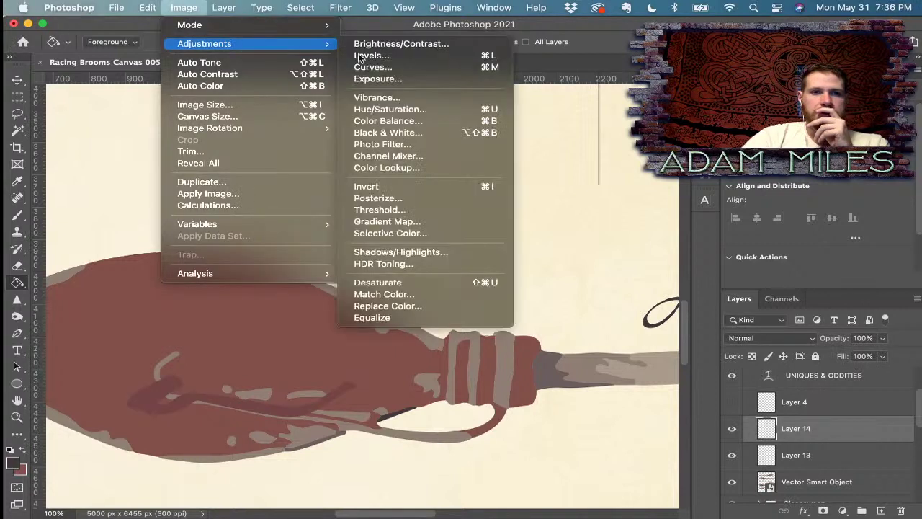
pyautogui.click(384, 294)
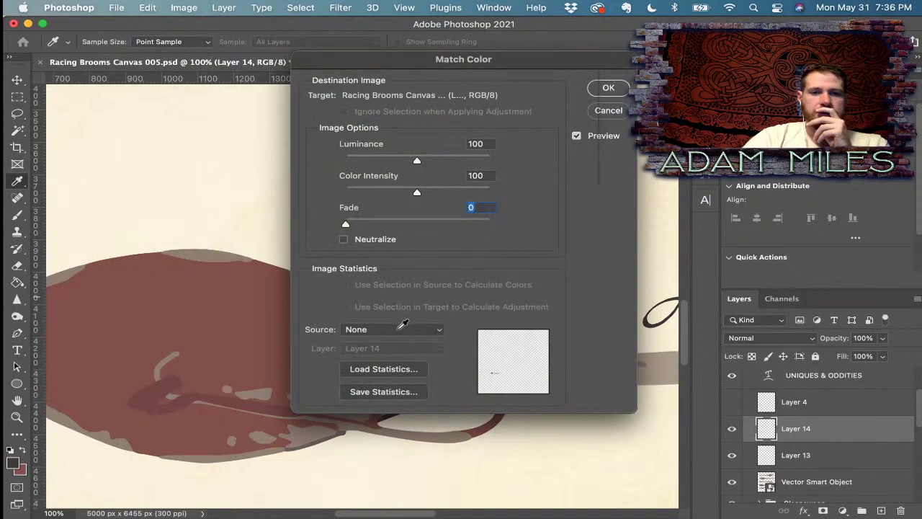
pyautogui.click(402, 330)
pyautogui.click(400, 344)
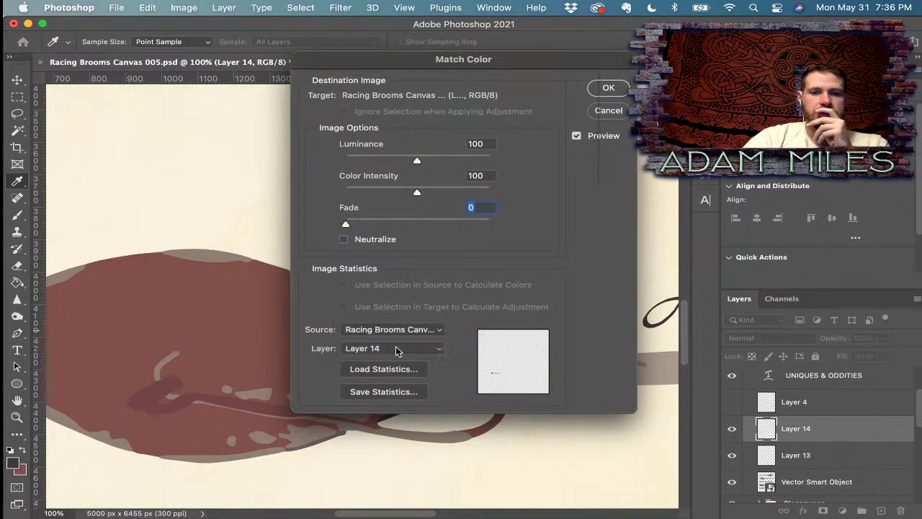
pyautogui.click(399, 349)
pyautogui.scroll(-5, 399, 380)
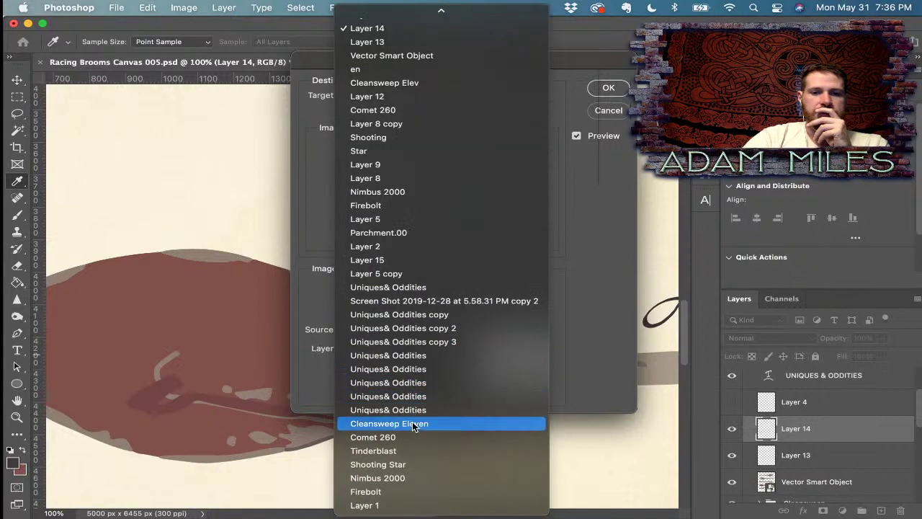
pyautogui.click(424, 262)
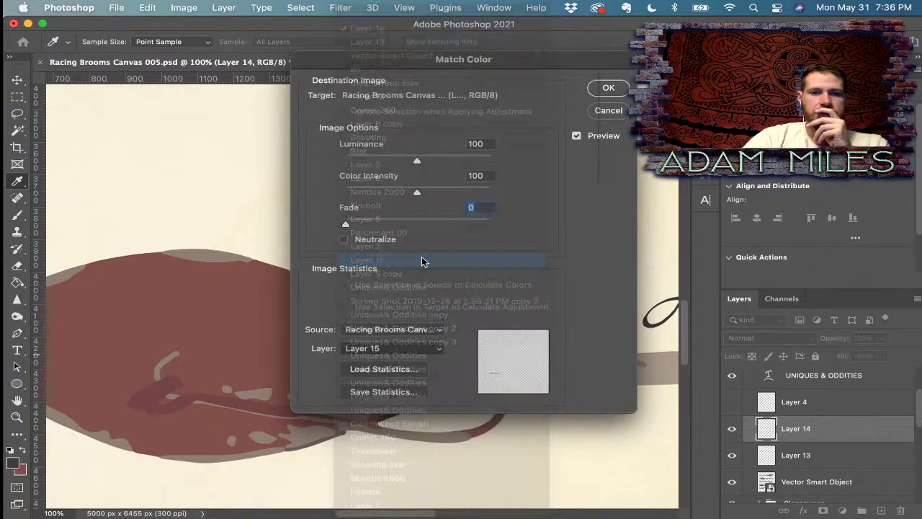
pyautogui.click(606, 90)
pyautogui.press('g')
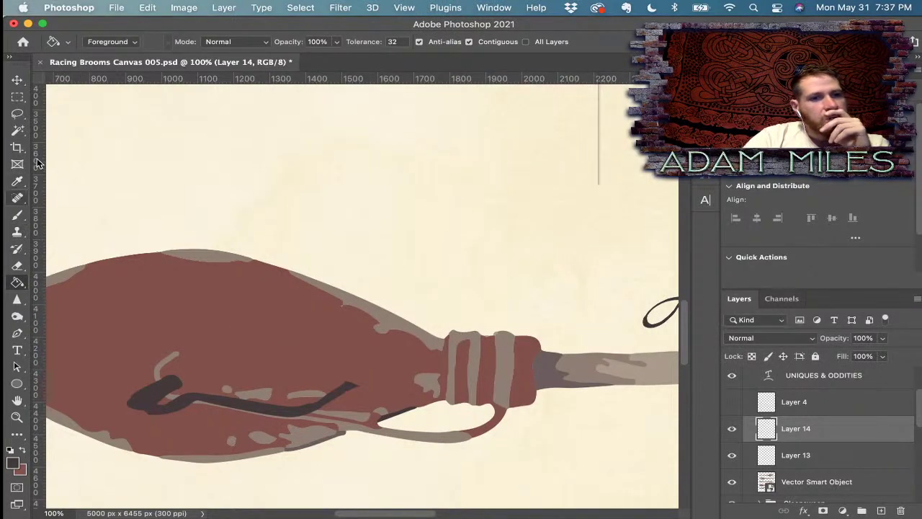
# - Move Layer 14 directly above Layer 4 and take up the 15 px Brush at the loop below the Nimbus 2000's binding
pyautogui.click(19, 216)
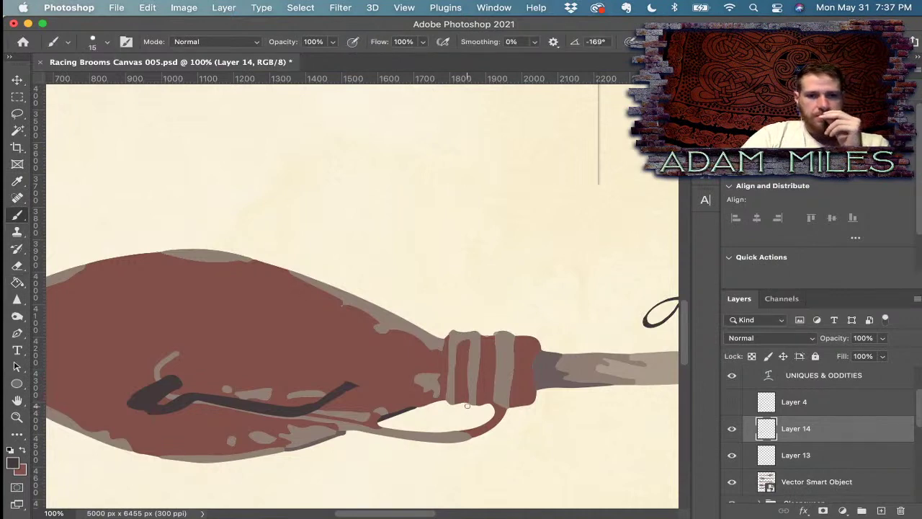
pyautogui.press('super+bracketright')
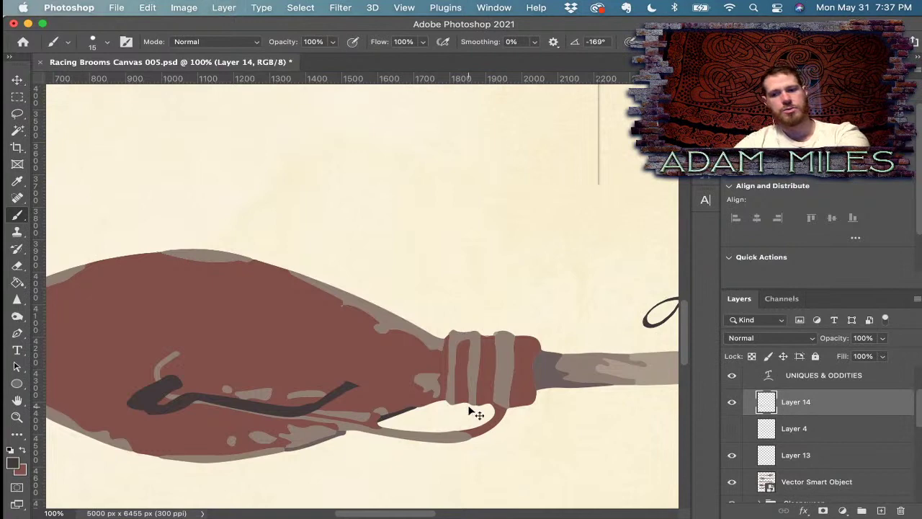
pyautogui.press('super+equal')
pyautogui.press('super+equal')
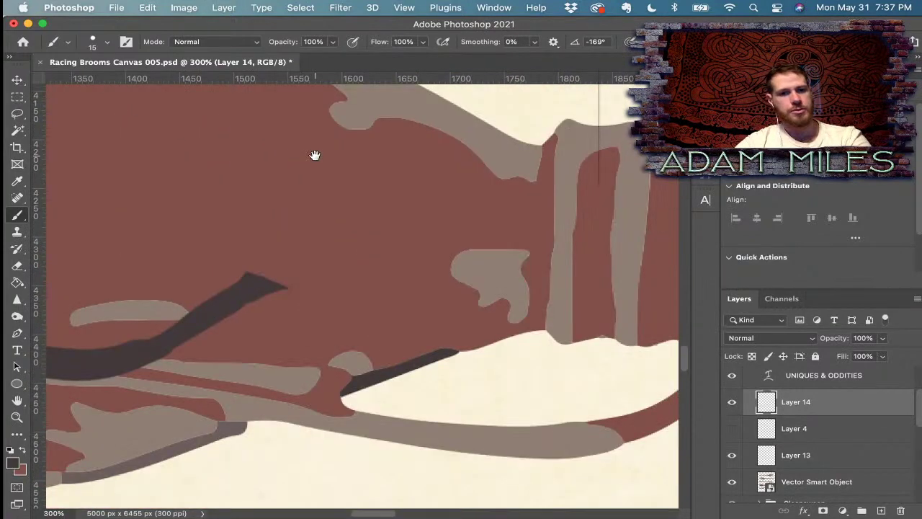
pyautogui.hscroll(-10, 514, 251)
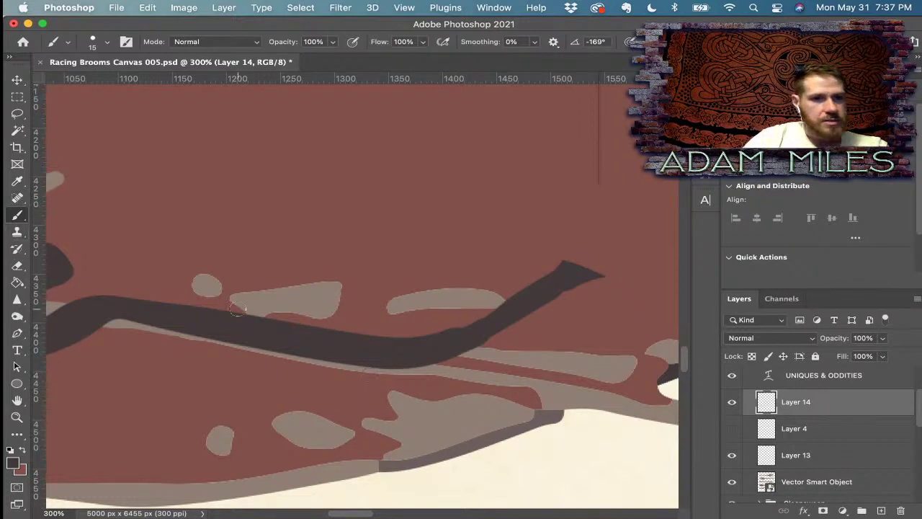
pyautogui.hscroll(15, 238, 309)
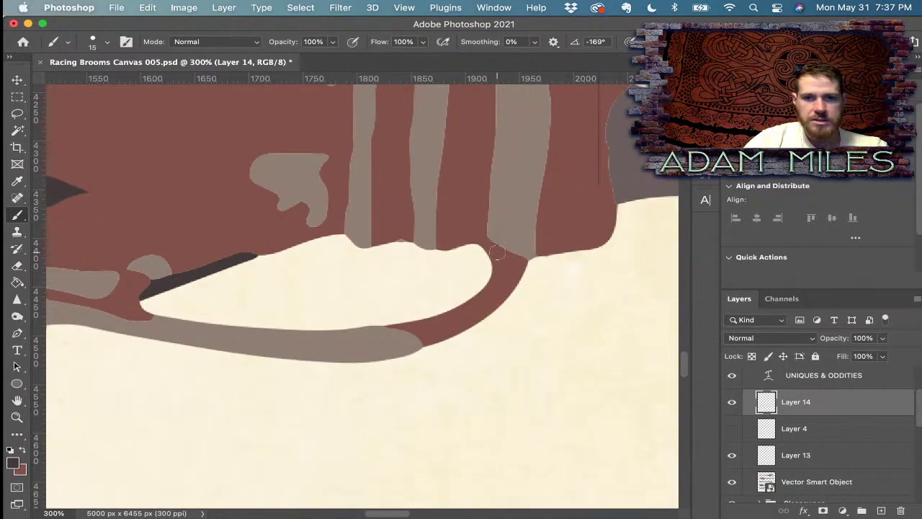
pyautogui.moveTo(526, 193); pyautogui.dragTo(345, 287)
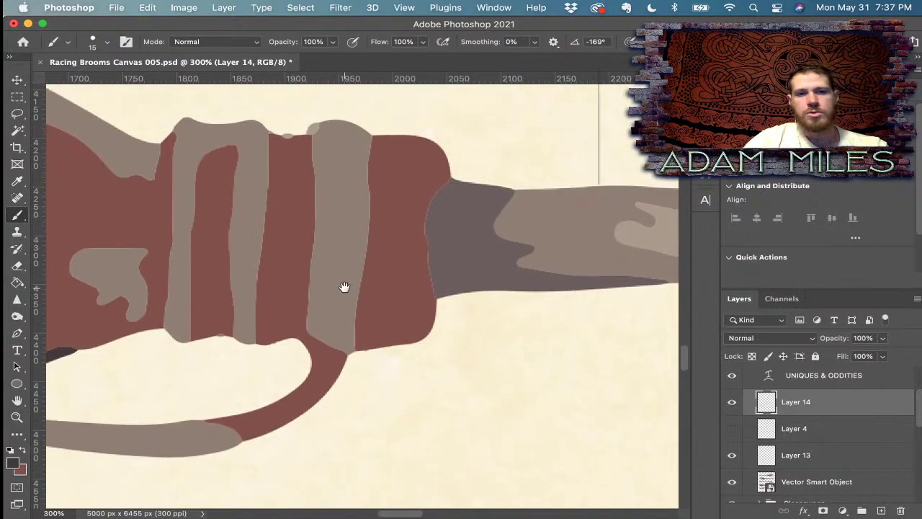
pyautogui.hscroll(-10, 344, 286)
pyautogui.scroll(-3, 445, 263)
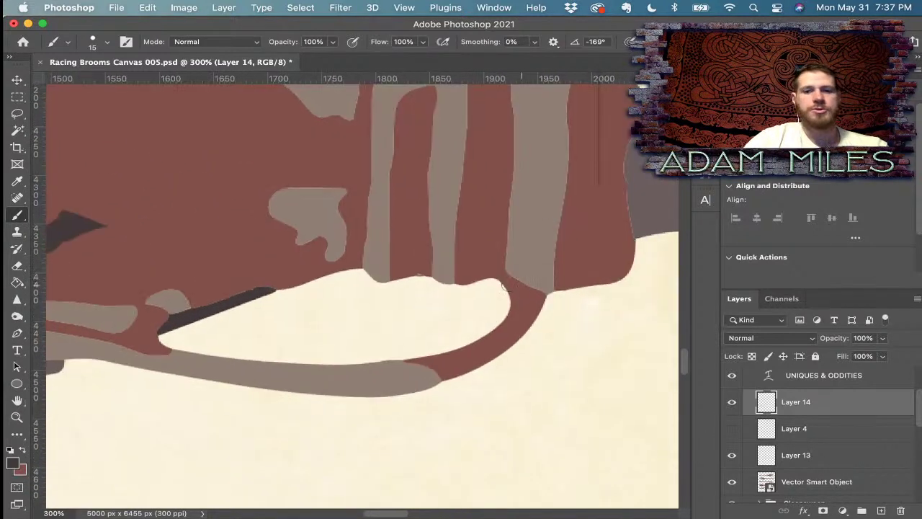
pyautogui.moveTo(520, 274); pyautogui.dragTo(518, 290)
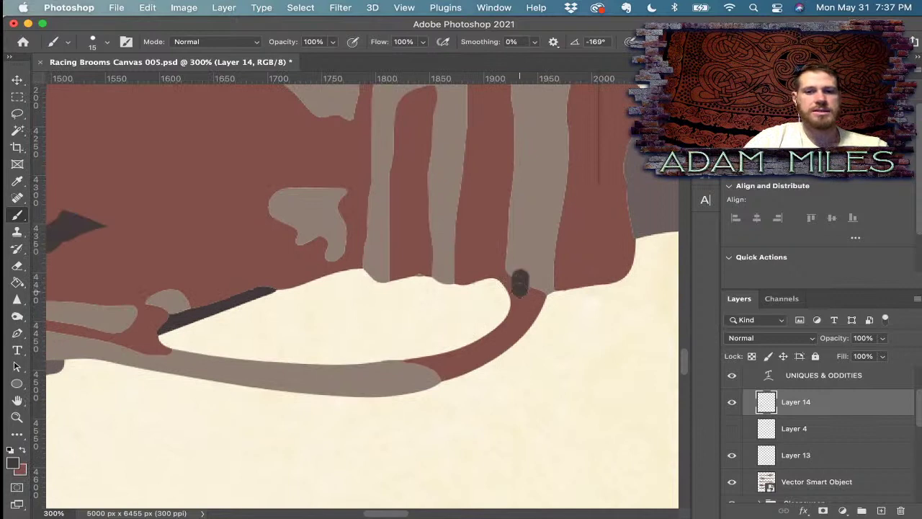
pyautogui.press('super+z')
pyautogui.click(732, 402)
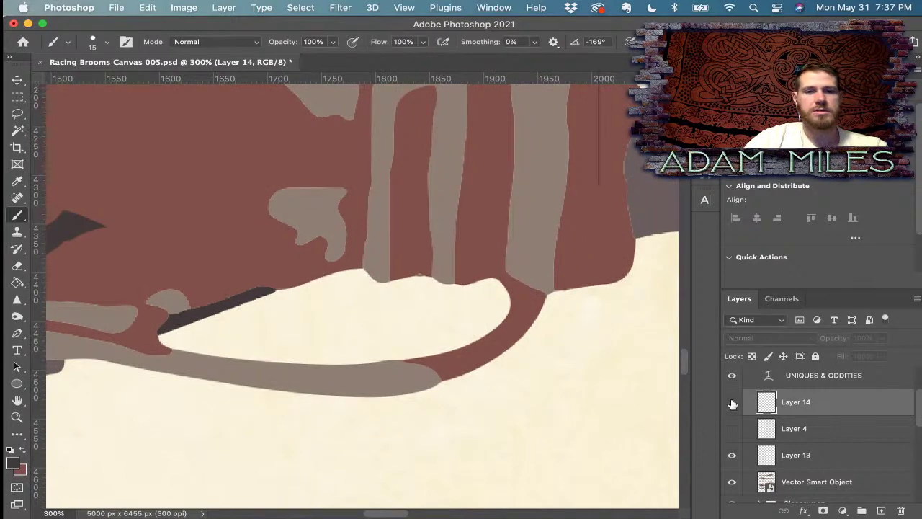
pyautogui.click(732, 403)
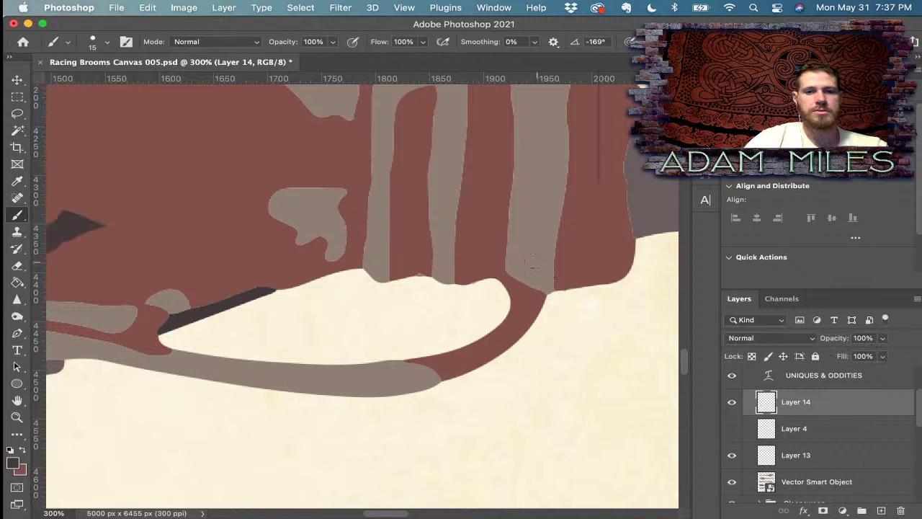
# - Paint the Nimbus 2000's footrest dark brown along the lower loop, from the binding to the existing dark shaft, thickening it to cover the old outline
pyautogui.moveTo(522, 264)
pyautogui.mouseDown()
pyautogui.moveTo(518, 312)
pyautogui.moveTo(491, 337)
pyautogui.moveTo(393, 372)
pyautogui.moveTo(269, 376)
pyautogui.moveTo(106, 360)
pyautogui.mouseUp()
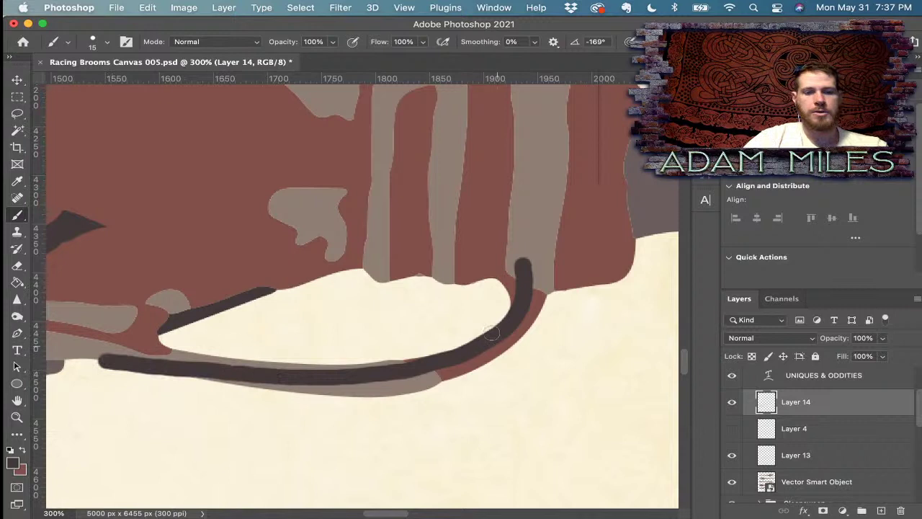
pyautogui.moveTo(386, 340); pyautogui.dragTo(570, 315)
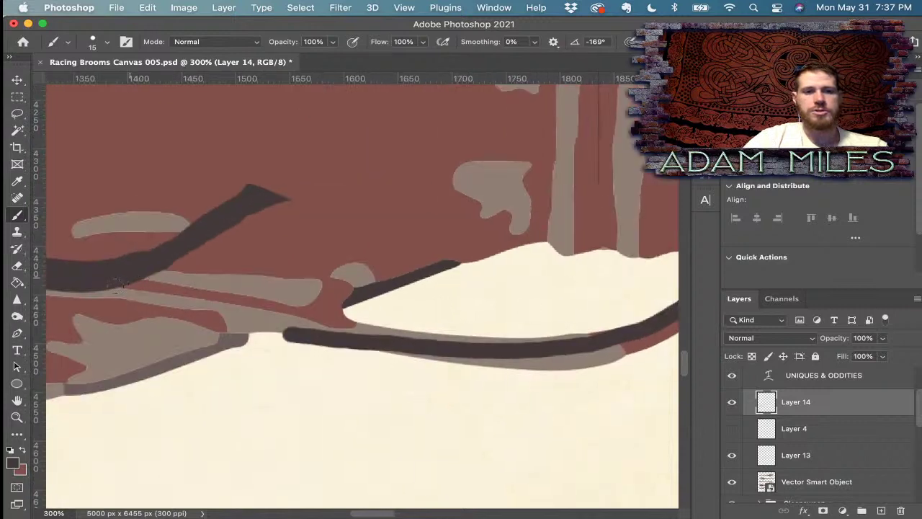
pyautogui.hscroll(-8, 468, 304)
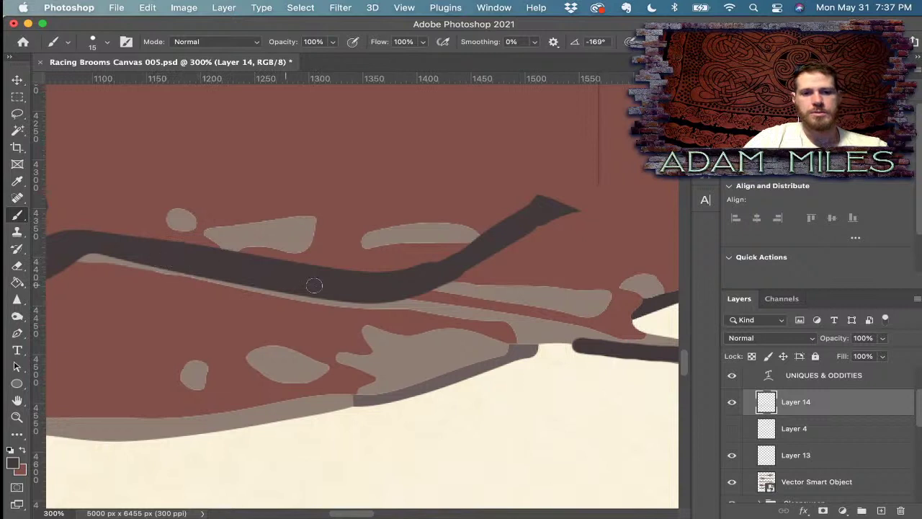
pyautogui.moveTo(358, 294); pyautogui.dragTo(646, 349)
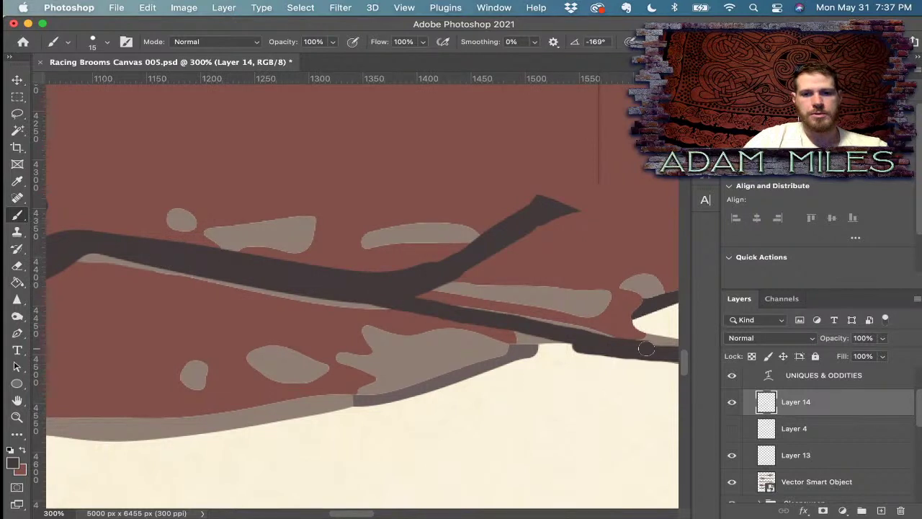
pyautogui.moveTo(403, 294); pyautogui.dragTo(670, 339)
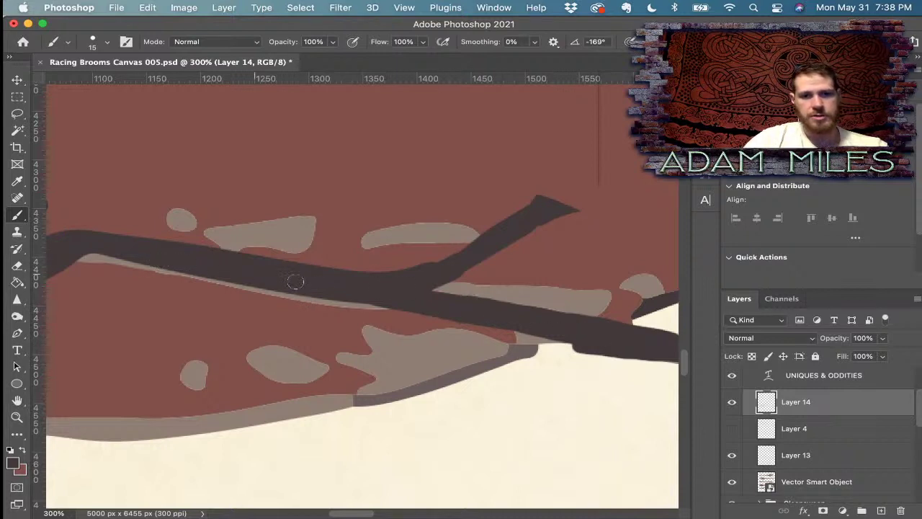
pyautogui.moveTo(612, 338)
pyautogui.mouseDown()
pyautogui.moveTo(551, 336)
pyautogui.moveTo(211, 271)
pyautogui.mouseUp()
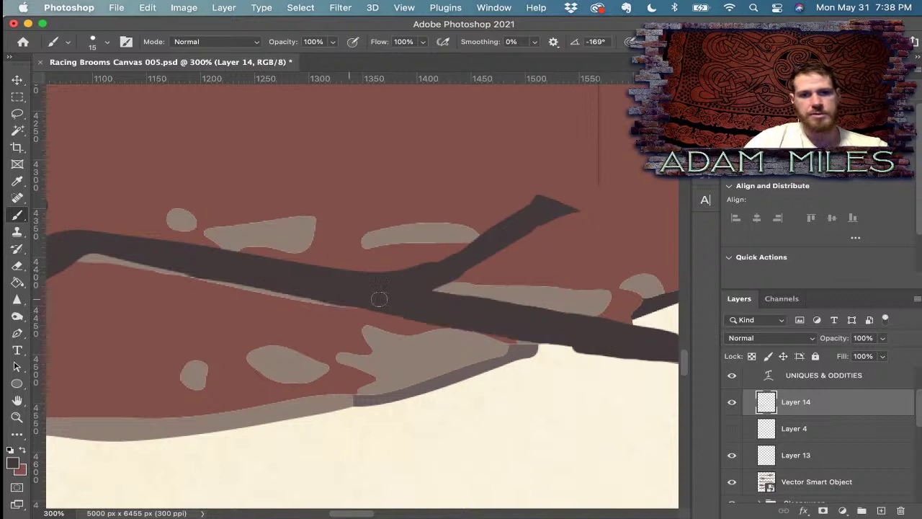
pyautogui.hscroll(10, 379, 298)
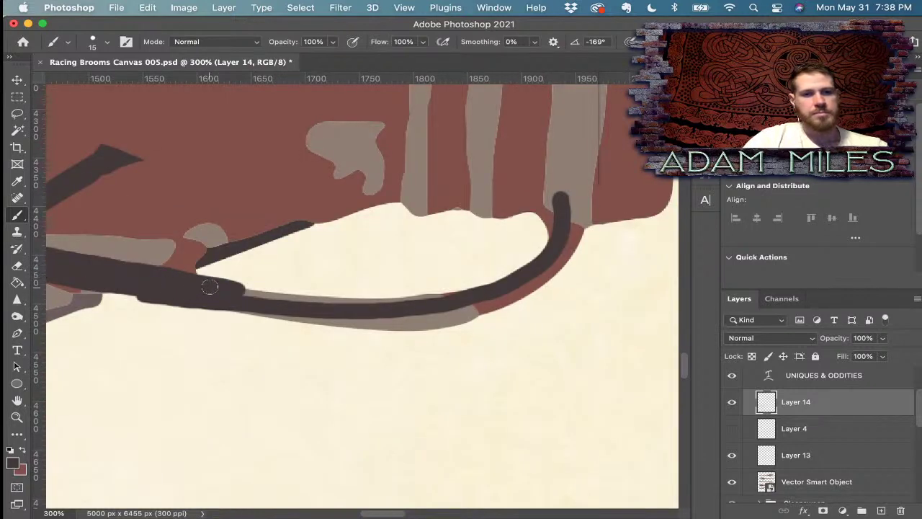
pyautogui.moveTo(240, 290)
pyautogui.mouseDown()
pyautogui.moveTo(442, 300)
pyautogui.moveTo(545, 263)
pyautogui.moveTo(574, 235)
pyautogui.moveTo(578, 213)
pyautogui.moveTo(563, 261)
pyautogui.moveTo(528, 288)
pyautogui.moveTo(448, 319)
pyautogui.moveTo(364, 330)
pyautogui.moveTo(209, 315)
pyautogui.moveTo(50, 282)
pyautogui.moveTo(494, 309)
pyautogui.mouseUp()
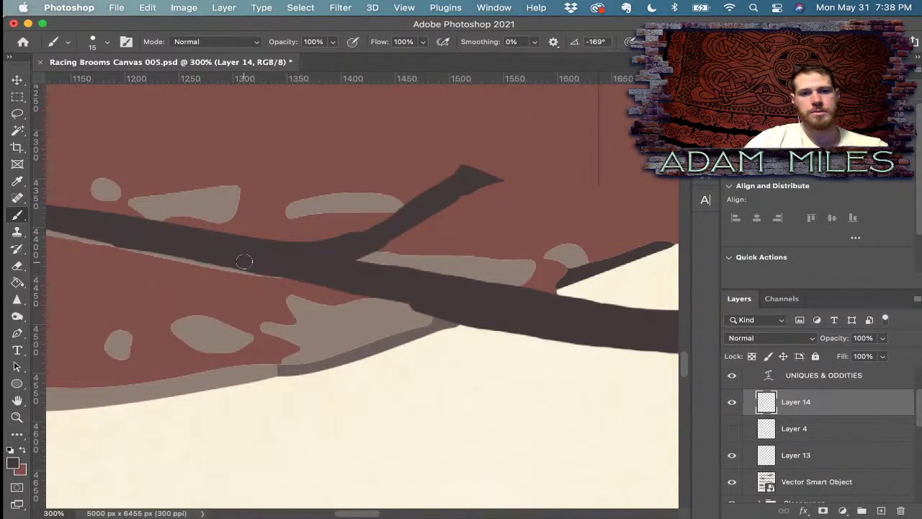
# - Add a layer mask to Layer 14 and use a 19 px hard round brush on it to trim the underside of the footrest
pyautogui.click(824, 511)
pyautogui.rightClick(301, 301)
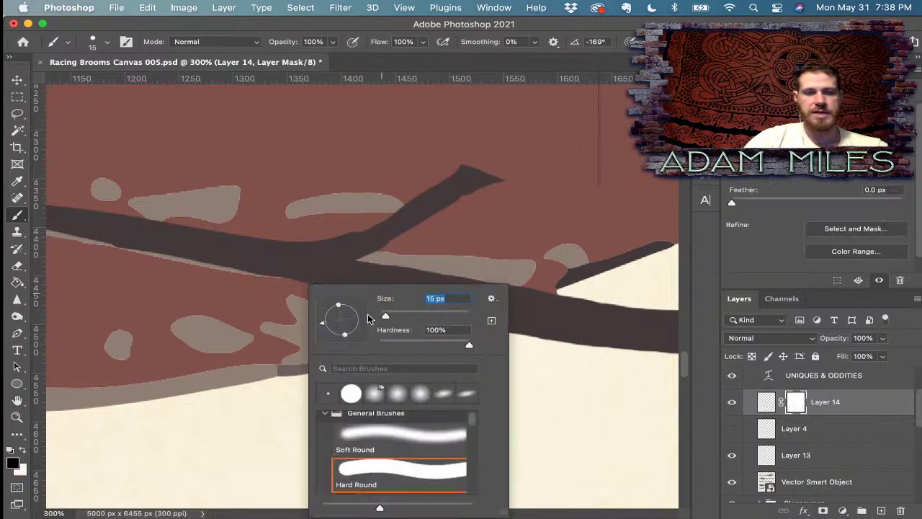
pyautogui.moveTo(389, 313); pyautogui.dragTo(386, 311)
pyautogui.click(278, 314)
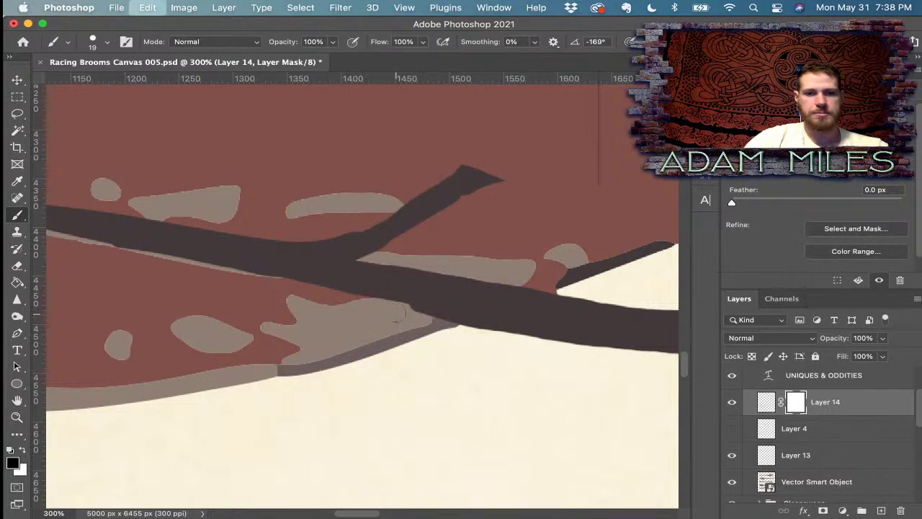
pyautogui.moveTo(425, 318); pyautogui.dragTo(685, 368)
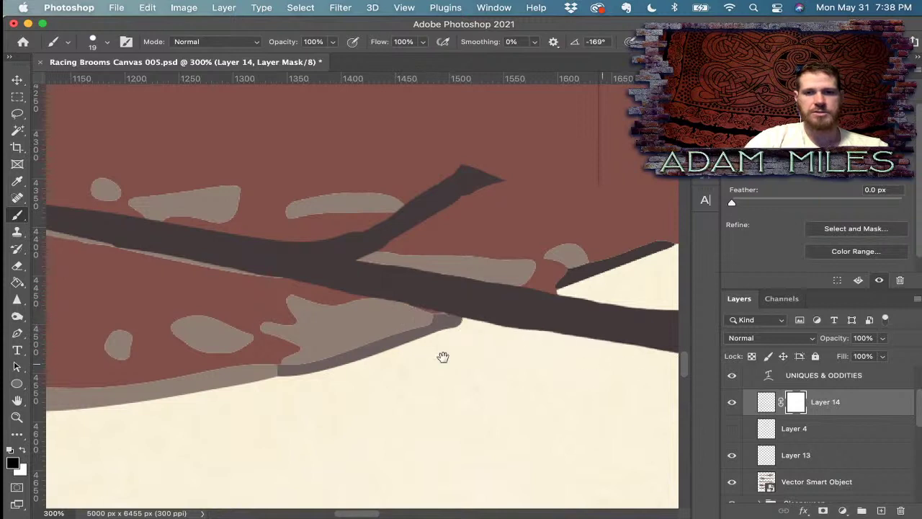
pyautogui.hscroll(5, 442, 358)
pyautogui.moveTo(331, 336)
pyautogui.mouseDown()
pyautogui.moveTo(481, 347)
pyautogui.moveTo(649, 324)
pyautogui.moveTo(668, 281)
pyautogui.mouseUp()
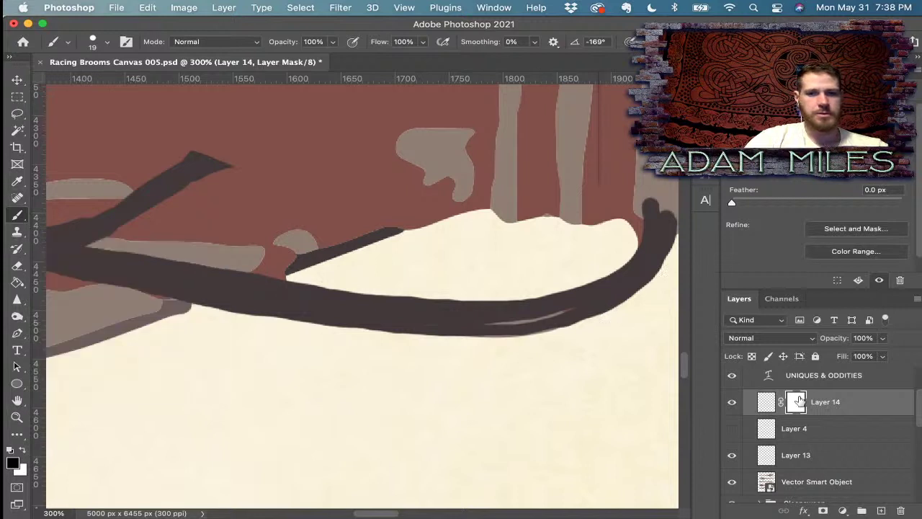
# - Fill the remaining gap in the footrest's loop on Layer 14's pixels and round off its end over the binding in dark brown
pyautogui.click(767, 402)
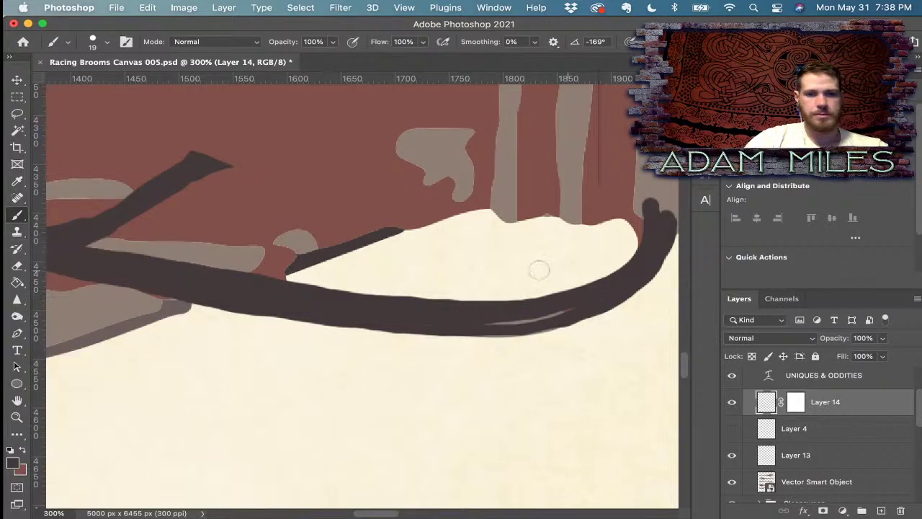
pyautogui.moveTo(582, 300)
pyautogui.mouseDown()
pyautogui.moveTo(512, 320)
pyautogui.moveTo(454, 322)
pyautogui.mouseUp()
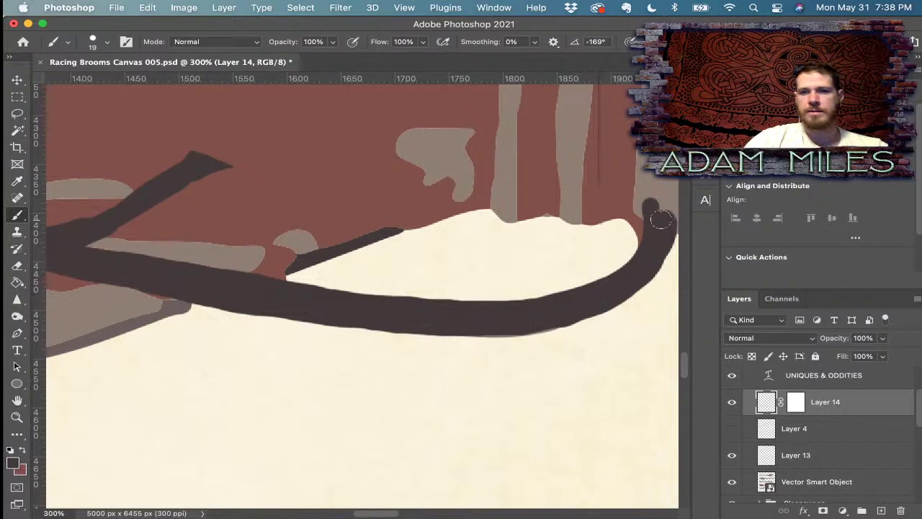
pyautogui.moveTo(661, 220)
pyautogui.mouseDown()
pyautogui.moveTo(651, 229)
pyautogui.moveTo(637, 216)
pyautogui.moveTo(640, 204)
pyautogui.moveTo(662, 203)
pyautogui.moveTo(666, 222)
pyautogui.moveTo(654, 236)
pyautogui.moveTo(546, 237)
pyautogui.mouseUp()
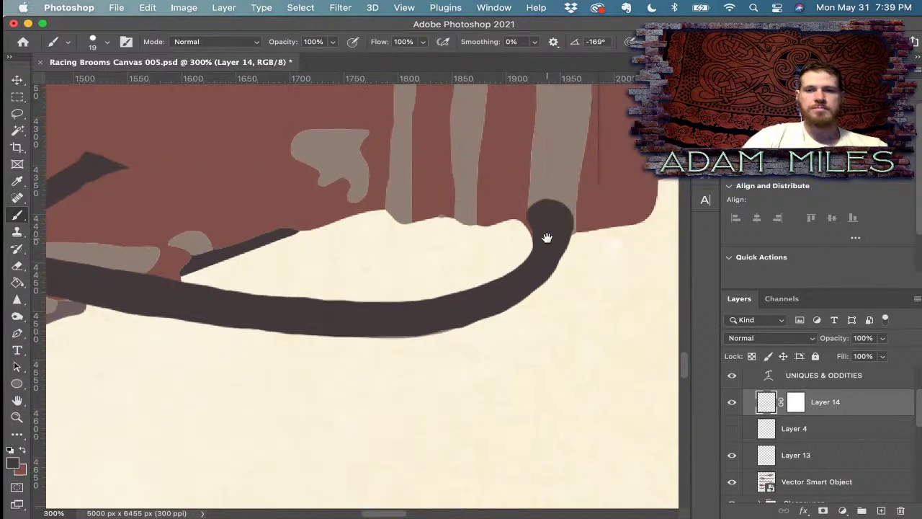
# - Examine the painted footrest on the whole poster and closer up, toggling Layer 13's visibility for comparison
pyautogui.press('super+0')
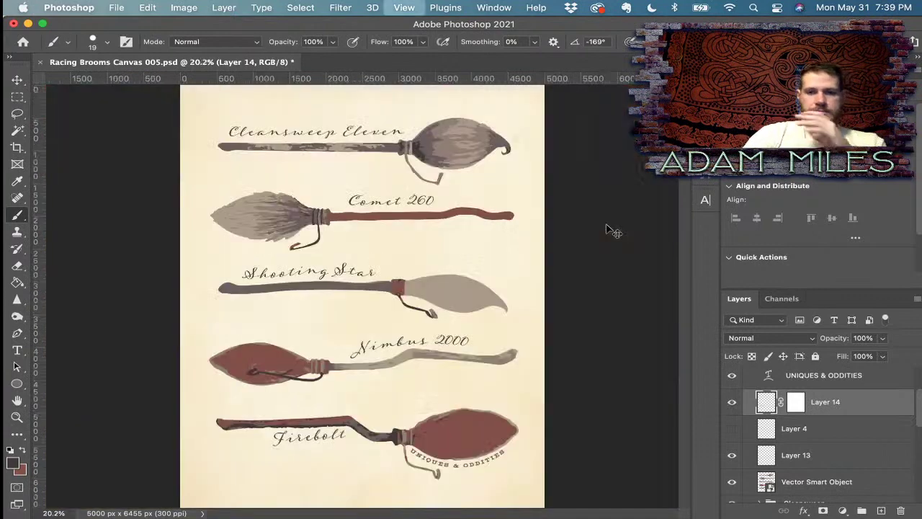
pyautogui.press('super+equal')
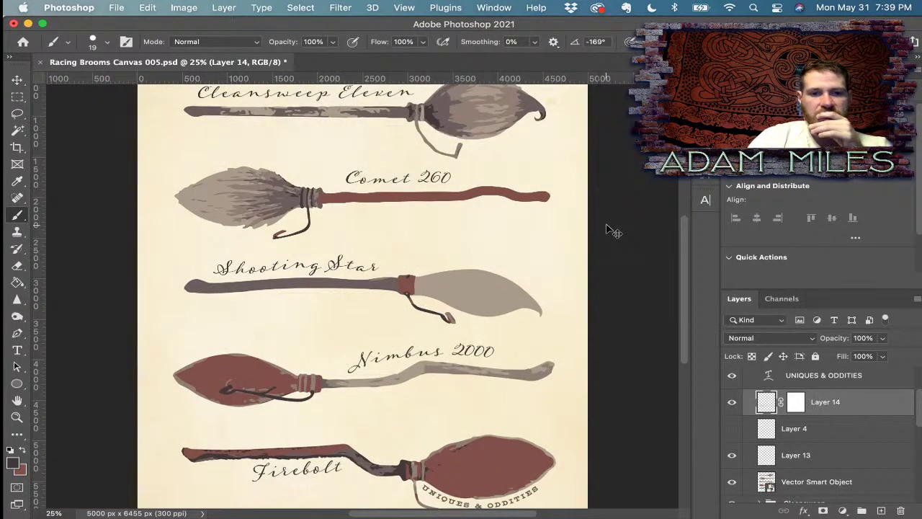
pyautogui.press('super+equal')
pyautogui.press('super+equal')
pyautogui.press('super+equal')
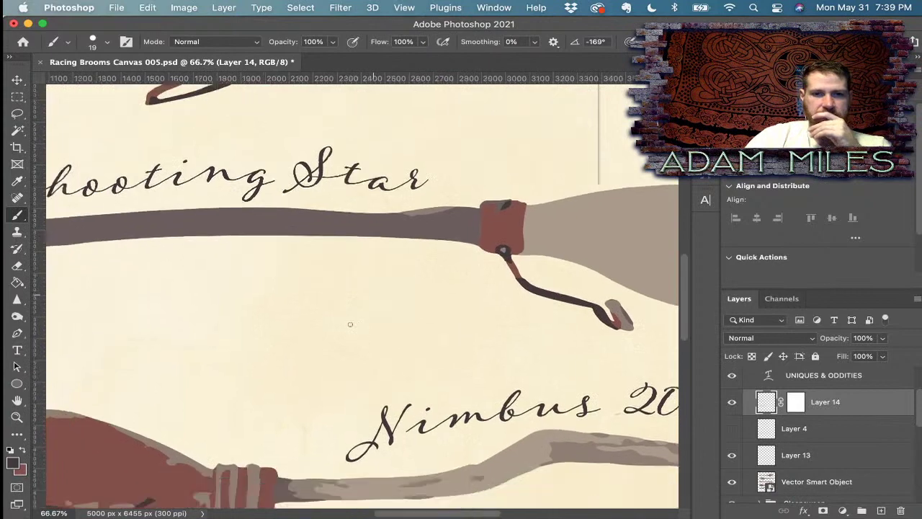
pyautogui.hscroll(-5, 350, 324)
pyautogui.scroll(-3, 350, 324)
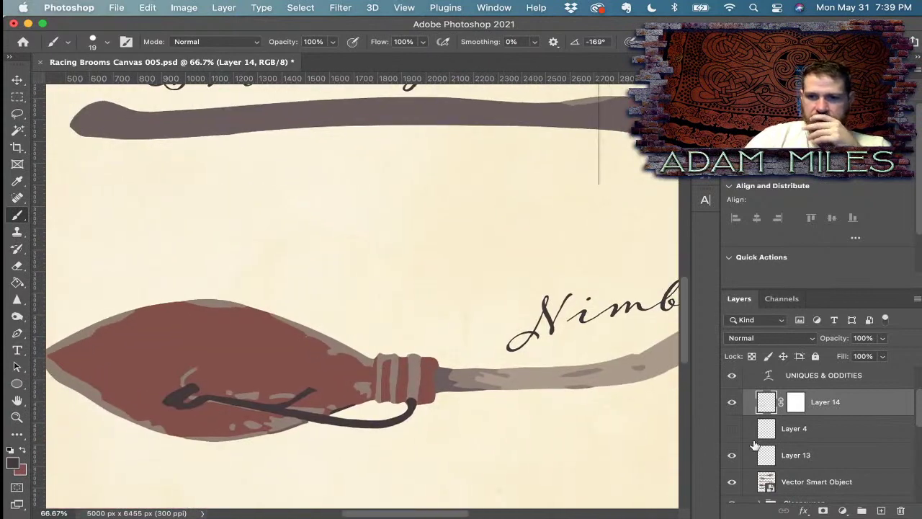
pyautogui.click(732, 455)
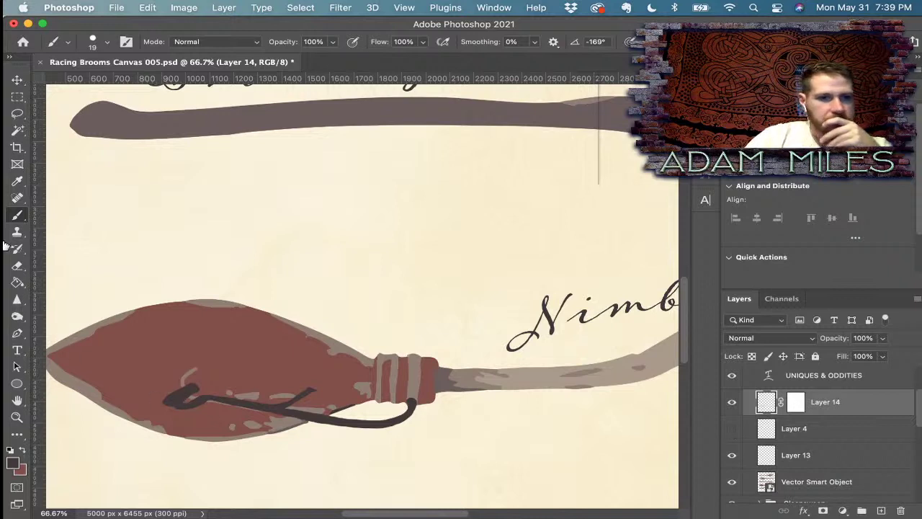
# - Mask out the upward-forking spur on Layer 14 and smooth the upper edge of the footrest's shaft where it branched off
pyautogui.press('super+backslash')
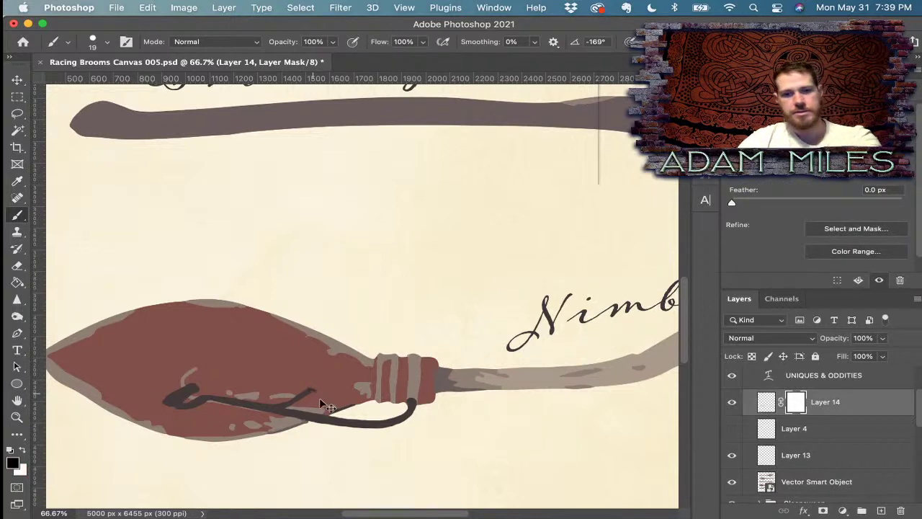
pyautogui.press('super+equal')
pyautogui.press('super+equal')
pyautogui.press('super+equal')
pyautogui.moveTo(243, 452); pyautogui.dragTo(360, 282)
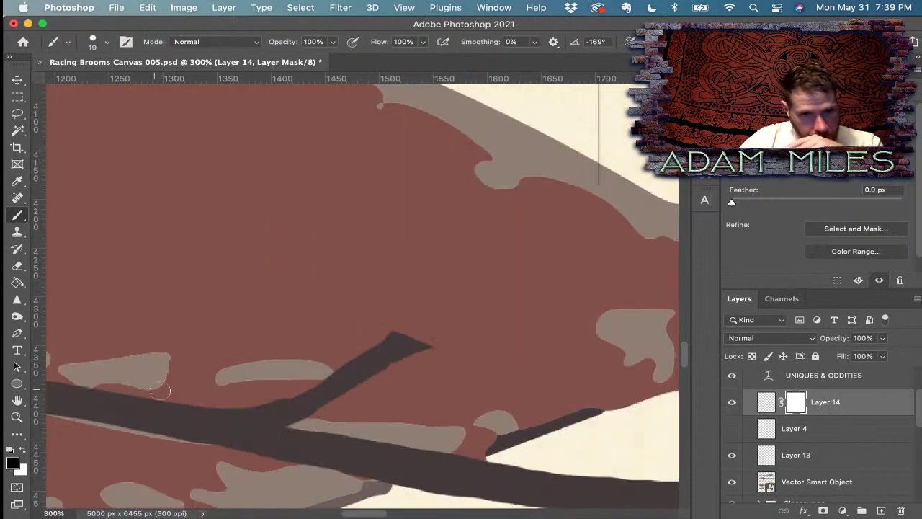
pyautogui.moveTo(204, 397); pyautogui.dragTo(386, 431)
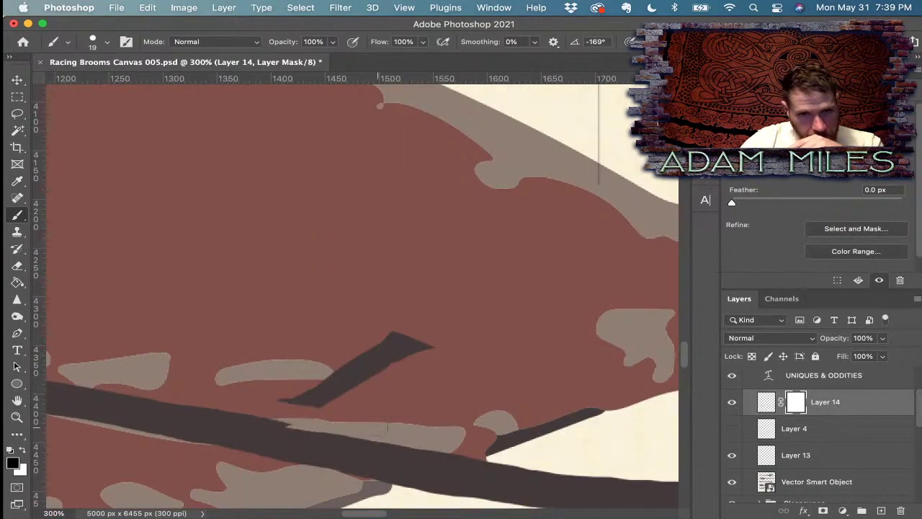
pyautogui.moveTo(288, 403)
pyautogui.mouseDown()
pyautogui.moveTo(347, 387)
pyautogui.moveTo(343, 369)
pyautogui.moveTo(372, 348)
pyautogui.moveTo(438, 337)
pyautogui.mouseUp()
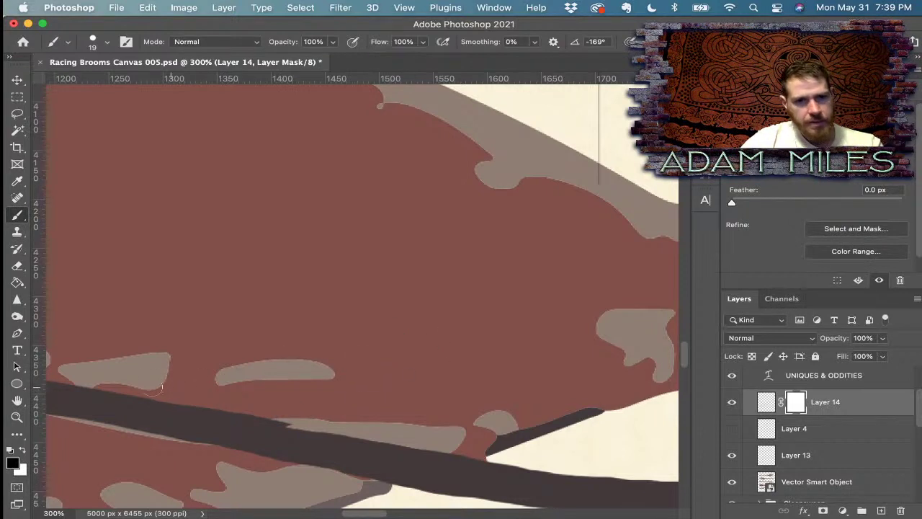
pyautogui.moveTo(173, 391)
pyautogui.mouseDown()
pyautogui.moveTo(328, 433)
pyautogui.moveTo(438, 441)
pyautogui.moveTo(522, 426)
pyautogui.mouseUp()
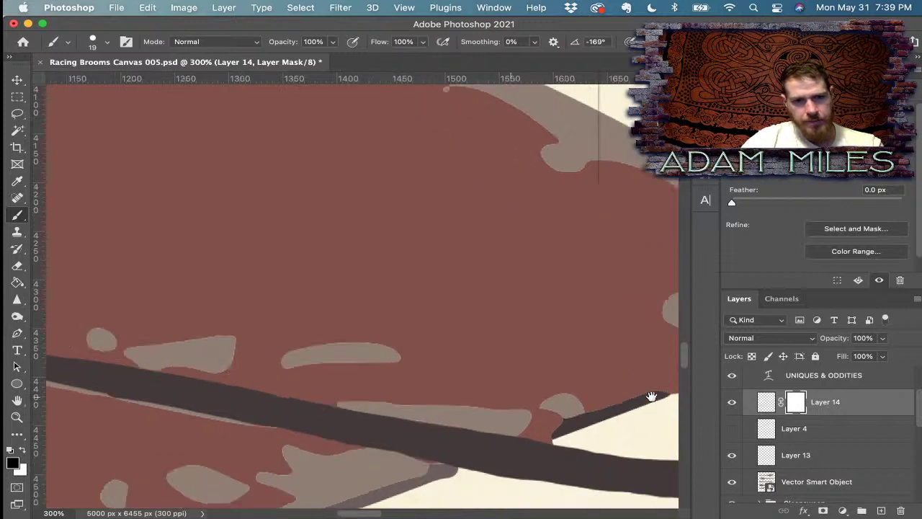
# - Trim the tip and outer curve of the footrest's hook on Layer 14's mask, undoing the last unwanted stroke
pyautogui.moveTo(58, 399); pyautogui.dragTo(209, 346)
pyautogui.moveTo(138, 335)
pyautogui.mouseDown()
pyautogui.moveTo(278, 336)
pyautogui.moveTo(294, 325)
pyautogui.moveTo(233, 359)
pyautogui.mouseUp()
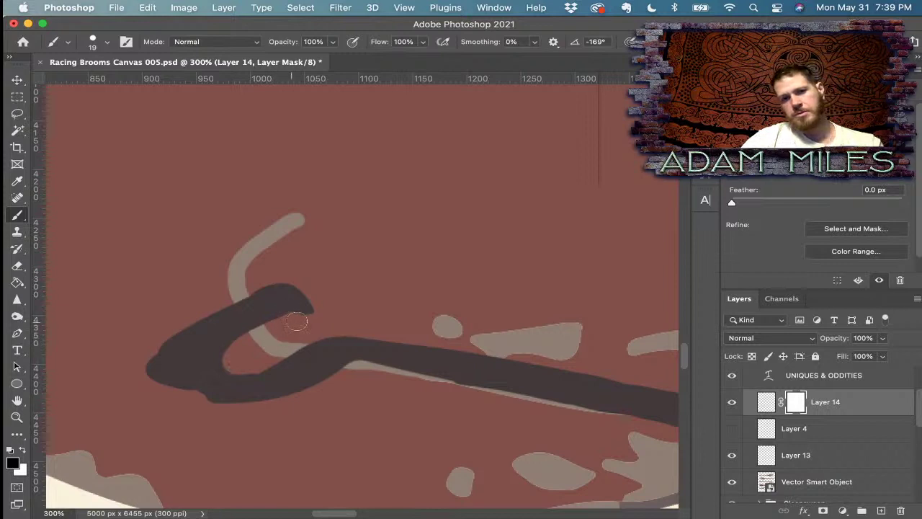
pyautogui.moveTo(297, 322); pyautogui.dragTo(313, 284)
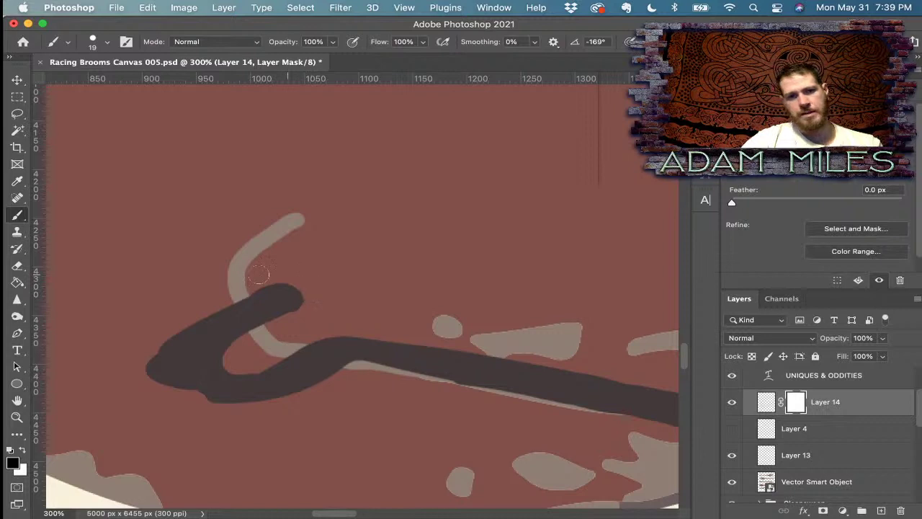
pyautogui.moveTo(160, 335); pyautogui.dragTo(180, 392)
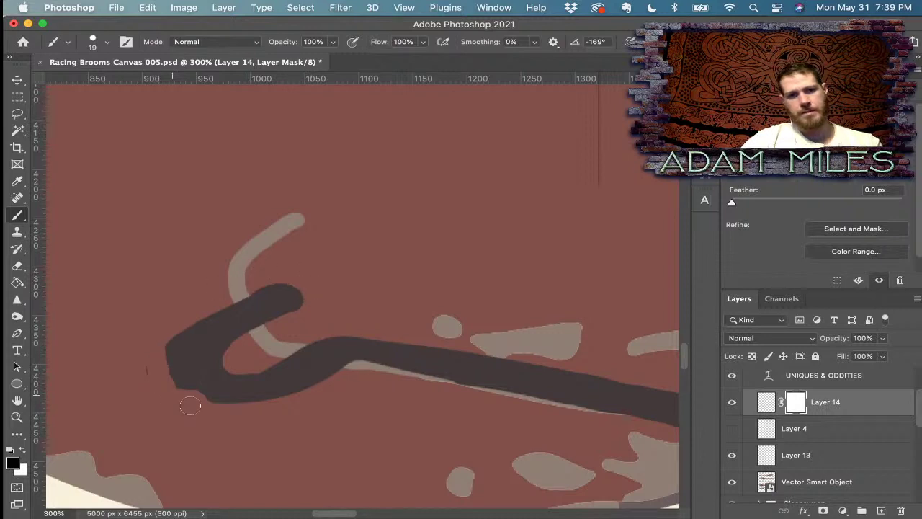
pyautogui.moveTo(304, 398)
pyautogui.mouseDown()
pyautogui.moveTo(219, 398)
pyautogui.moveTo(261, 411)
pyautogui.moveTo(199, 402)
pyautogui.moveTo(160, 378)
pyautogui.mouseUp()
pyautogui.press('super+z')
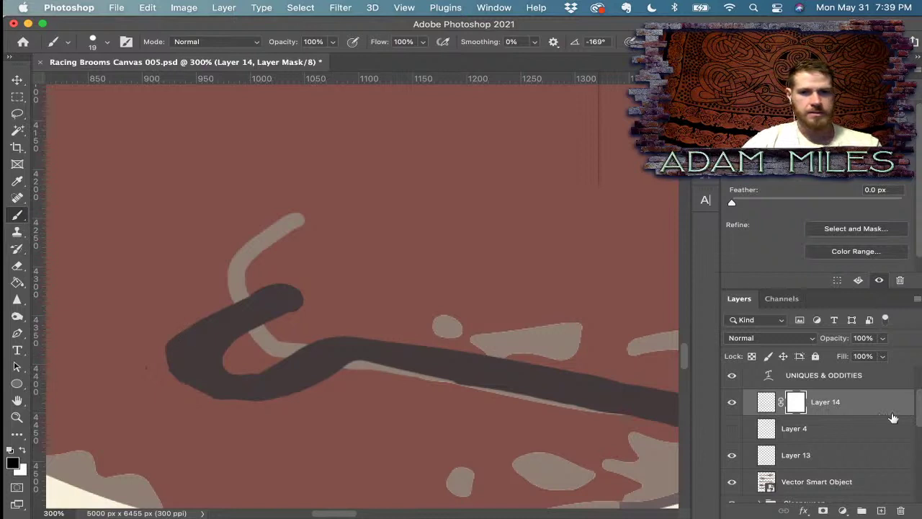
# - Paint over the hook in dark brown on Layer 14's pixels, and round off its outer bend on the layer mask
pyautogui.click(765, 402)
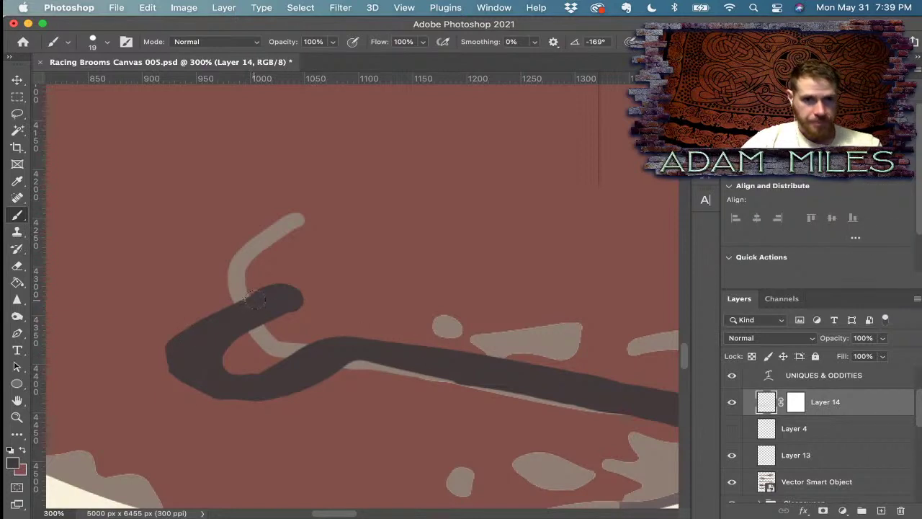
pyautogui.moveTo(257, 302)
pyautogui.mouseDown()
pyautogui.moveTo(185, 340)
pyautogui.moveTo(179, 372)
pyautogui.moveTo(210, 389)
pyautogui.moveTo(294, 375)
pyautogui.moveTo(222, 381)
pyautogui.moveTo(212, 354)
pyautogui.mouseUp()
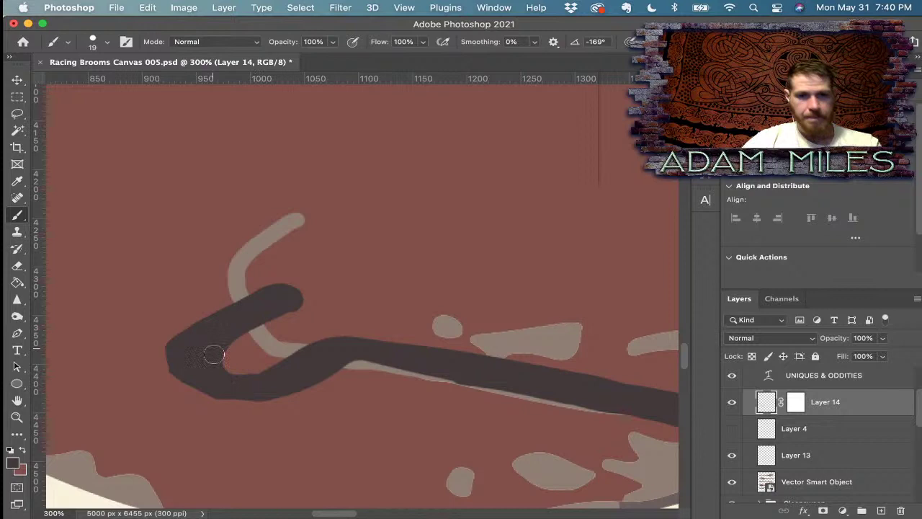
pyautogui.click(795, 401)
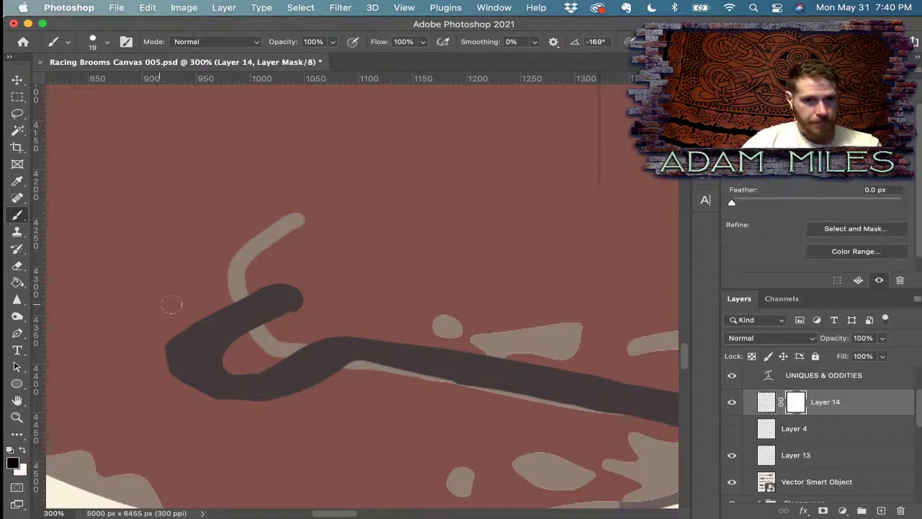
pyautogui.moveTo(178, 319)
pyautogui.mouseDown()
pyautogui.moveTo(162, 373)
pyautogui.moveTo(196, 402)
pyautogui.mouseUp()
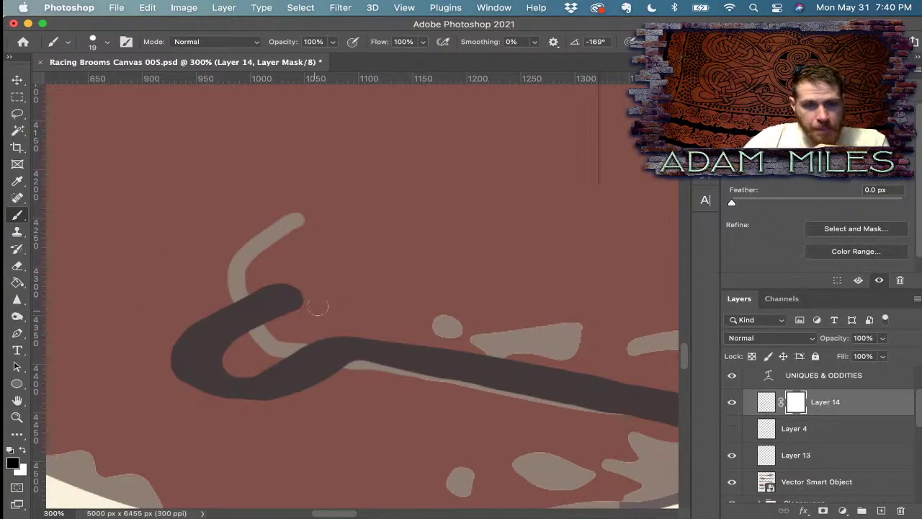
pyautogui.press('v')
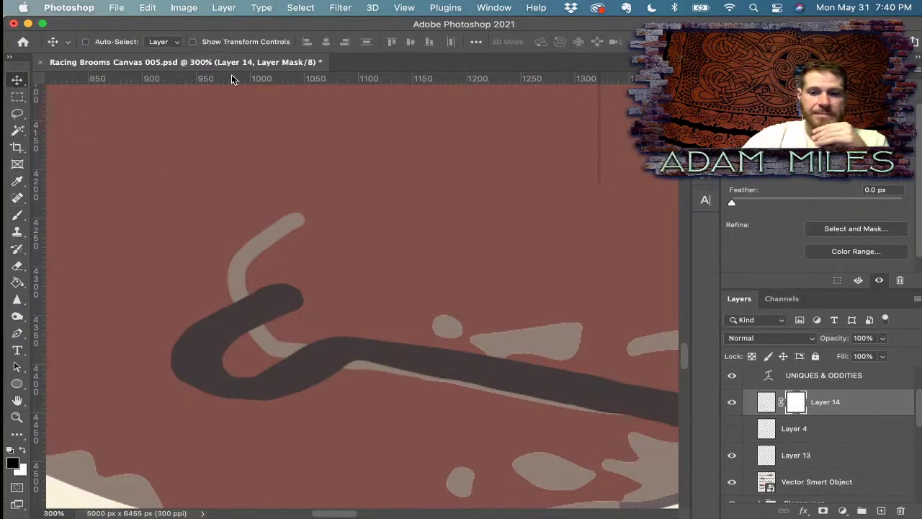
pyautogui.press('super+minus')
pyautogui.press('super+minus')
pyautogui.press('super+minus')
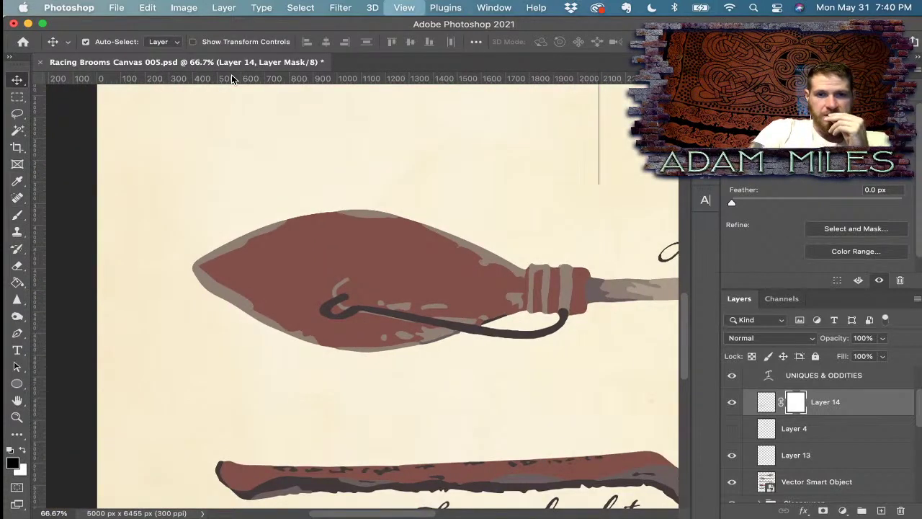
# - Paint over the grey remnants around the footrest's hook with the Brush in the bristles' reddish brown on Layer 13
pyautogui.press('super+plus')
pyautogui.press('super+plus')
pyautogui.press('super+plus')
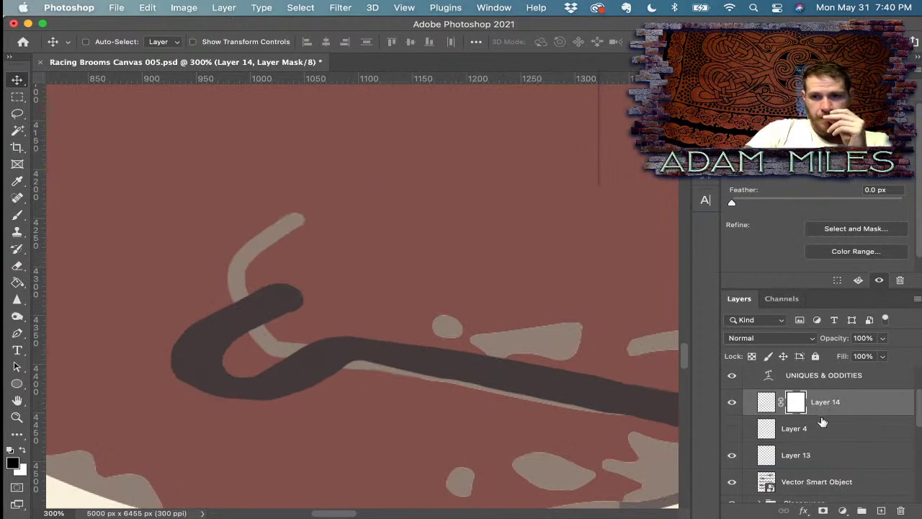
pyautogui.scroll(-2, 822, 421)
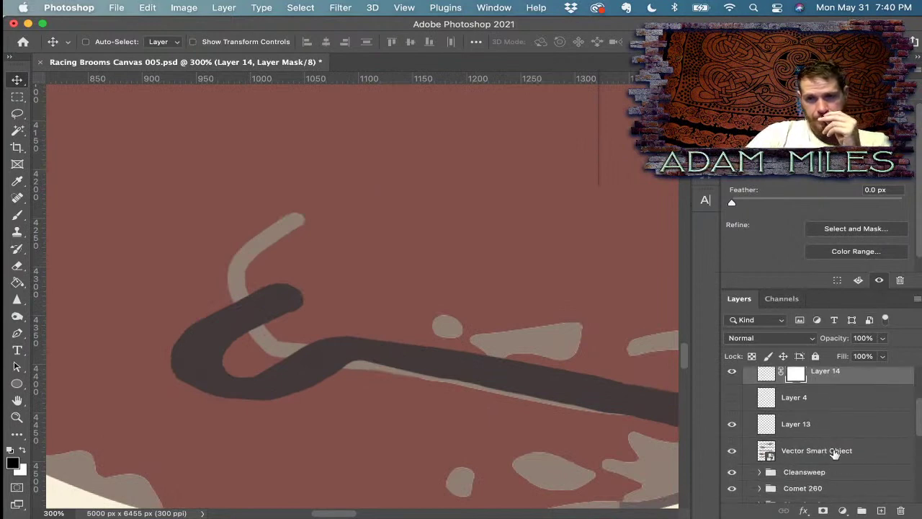
pyautogui.click(834, 452)
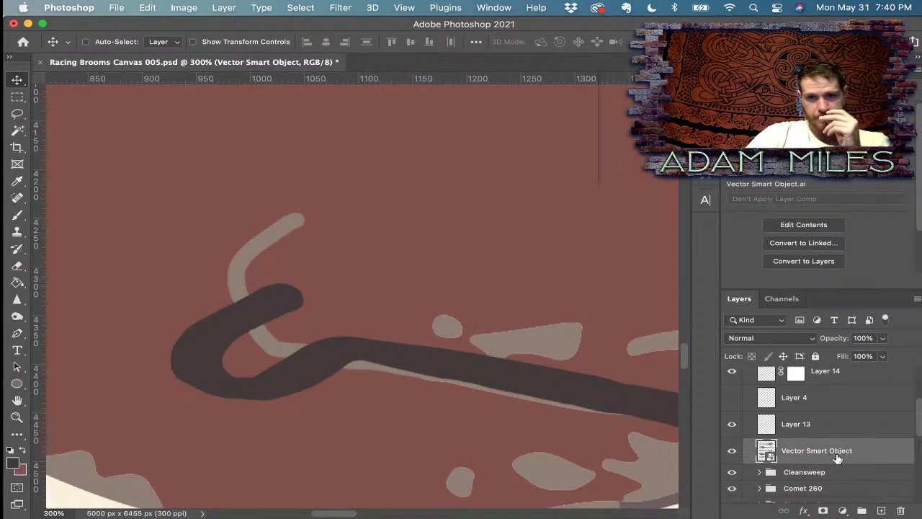
pyautogui.click(732, 427)
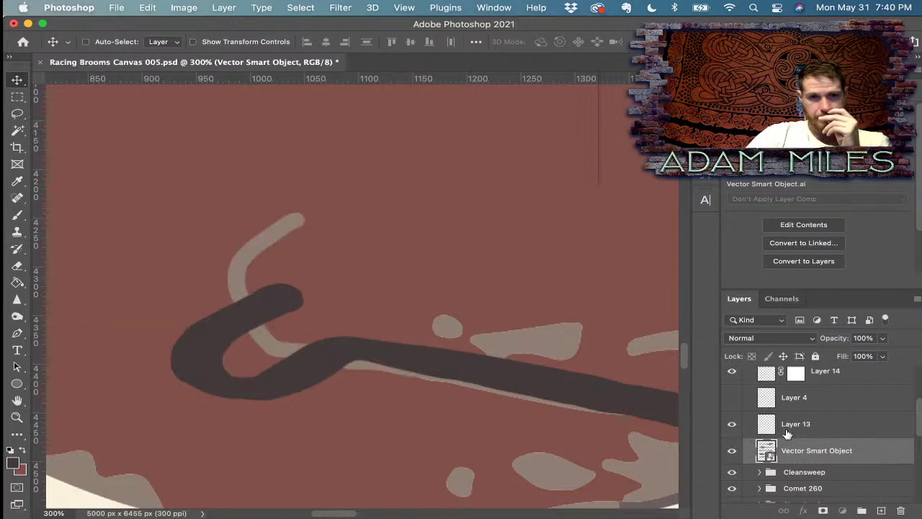
pyautogui.hotkey('alt', ']')
pyautogui.click(23, 450)
pyautogui.click(17, 216)
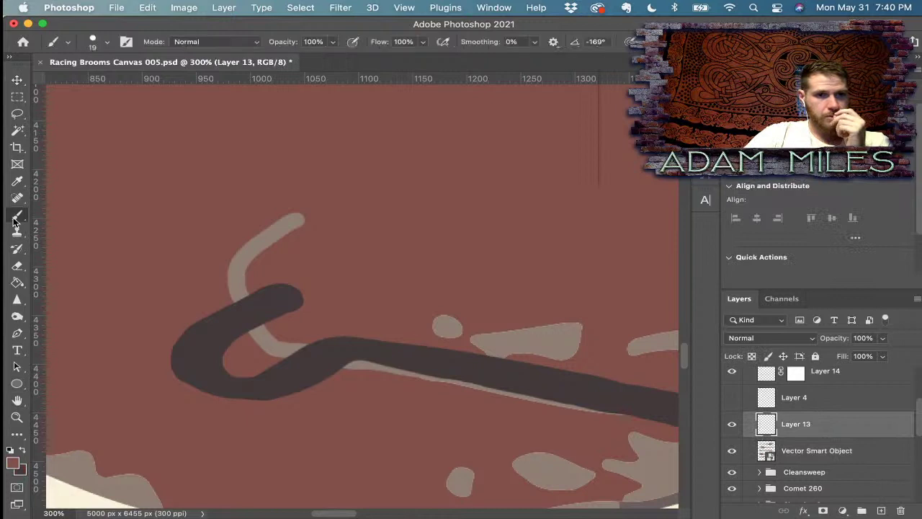
pyautogui.moveTo(319, 213)
pyautogui.mouseDown()
pyautogui.moveTo(278, 224)
pyautogui.moveTo(234, 265)
pyautogui.moveTo(265, 311)
pyautogui.moveTo(320, 338)
pyautogui.moveTo(264, 353)
pyautogui.moveTo(302, 368)
pyautogui.moveTo(418, 373)
pyautogui.moveTo(591, 400)
pyautogui.moveTo(428, 320)
pyautogui.moveTo(584, 353)
pyautogui.moveTo(559, 330)
pyautogui.moveTo(641, 380)
pyautogui.mouseUp()
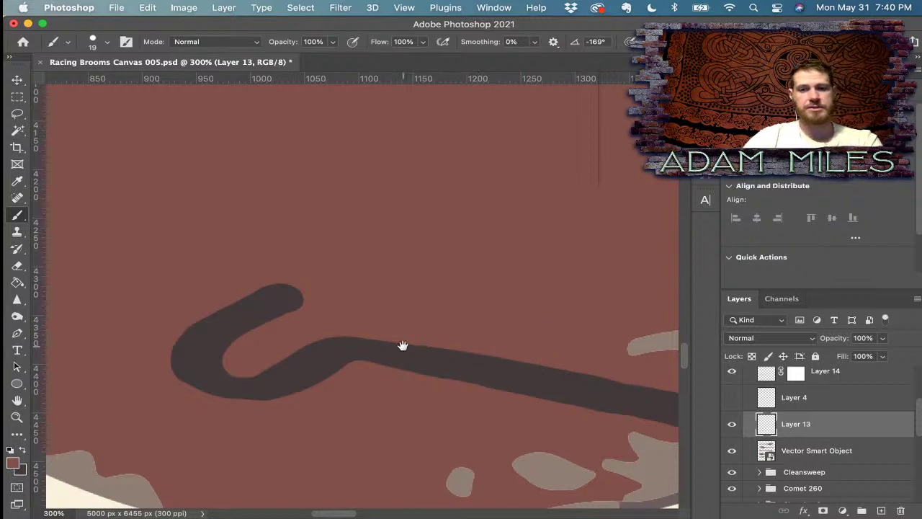
# - Cover the grey patches directly above and below the footrest's shaft near the bristles' lower edge in reddish brown on Layer 13
pyautogui.hscroll(5, 402, 346)
pyautogui.scroll(-1, 401, 346)
pyautogui.moveTo(397, 323)
pyautogui.mouseDown()
pyautogui.moveTo(523, 306)
pyautogui.moveTo(351, 313)
pyautogui.moveTo(426, 314)
pyautogui.mouseUp()
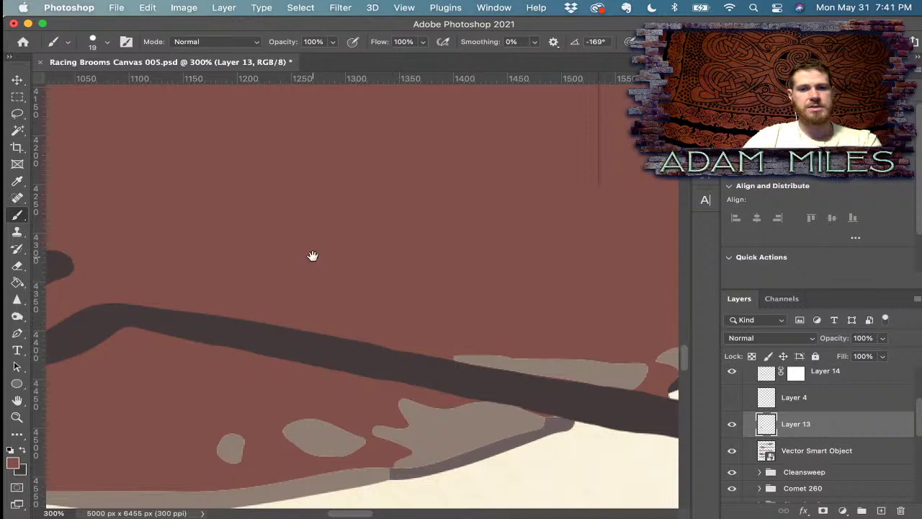
pyautogui.hscroll(5, 311, 257)
pyautogui.scroll(-2, 310, 257)
pyautogui.moveTo(489, 283)
pyautogui.mouseDown()
pyautogui.moveTo(476, 275)
pyautogui.moveTo(458, 296)
pyautogui.moveTo(326, 279)
pyautogui.moveTo(463, 279)
pyautogui.moveTo(391, 268)
pyautogui.mouseUp()
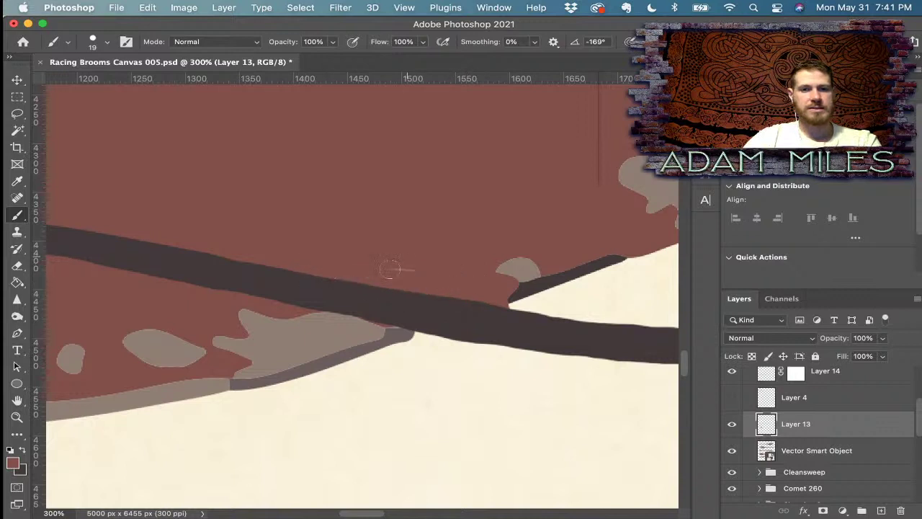
pyautogui.moveTo(387, 318)
pyautogui.mouseDown()
pyautogui.moveTo(246, 311)
pyautogui.moveTo(239, 325)
pyautogui.moveTo(278, 332)
pyautogui.moveTo(357, 331)
pyautogui.moveTo(397, 319)
pyautogui.moveTo(206, 306)
pyautogui.mouseUp()
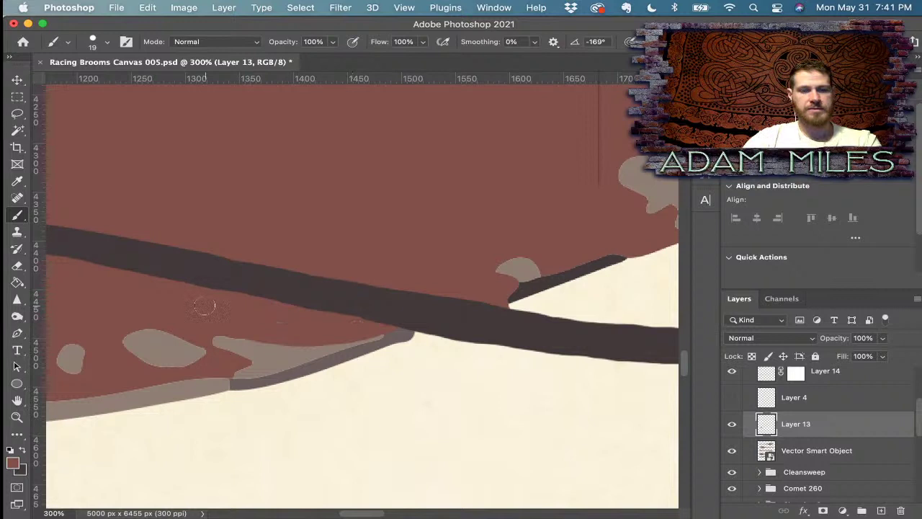
pyautogui.moveTo(403, 311)
pyautogui.mouseDown()
pyautogui.moveTo(412, 315)
pyautogui.moveTo(353, 330)
pyautogui.moveTo(233, 328)
pyautogui.mouseUp()
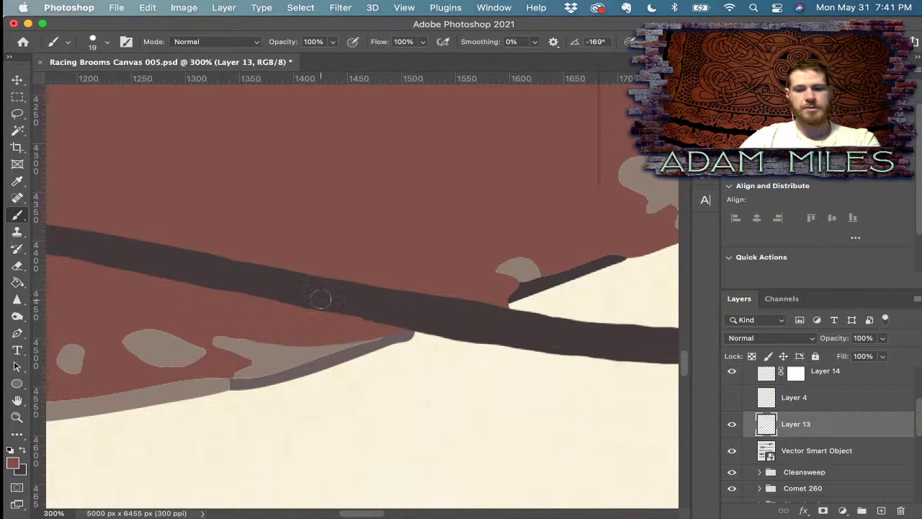
# - Examine the brooms across the whole poster and the Nimbus 2000's retouched bristles and footrest closer up
pyautogui.press('super+0')
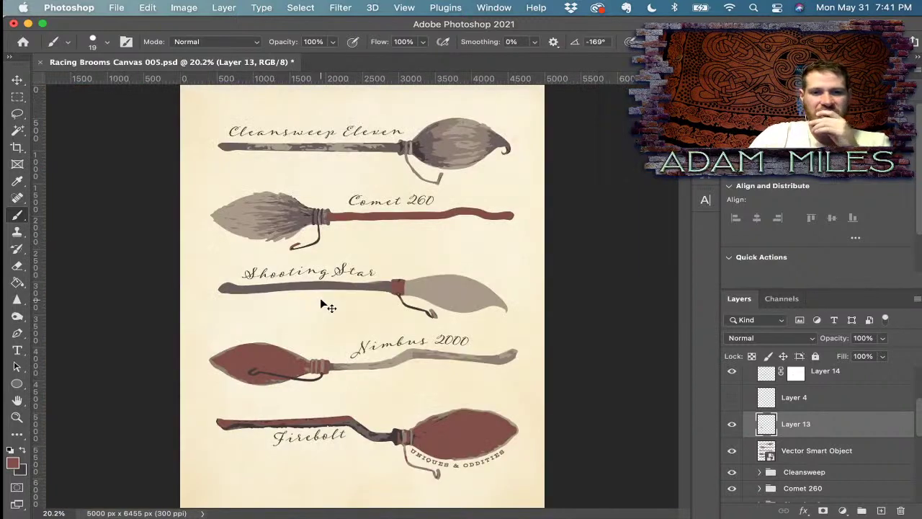
pyautogui.press('super+plus')
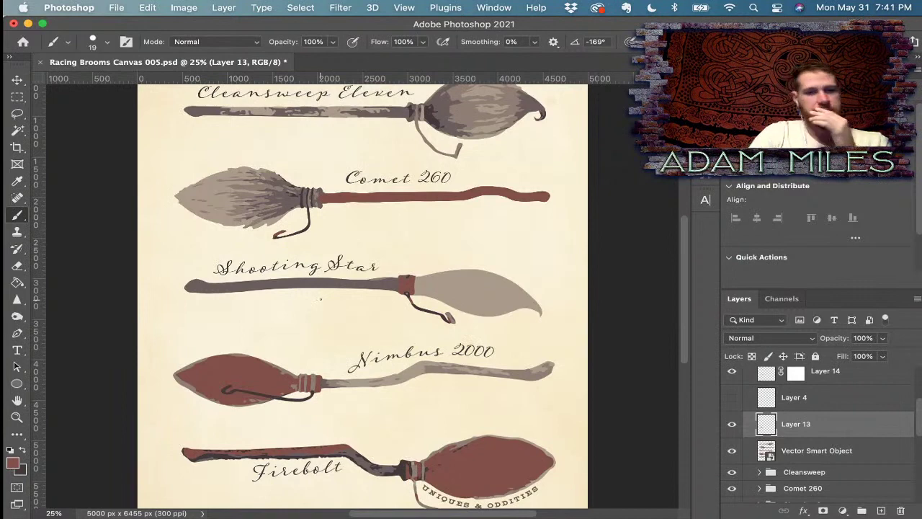
pyautogui.scroll(-3, 321, 303)
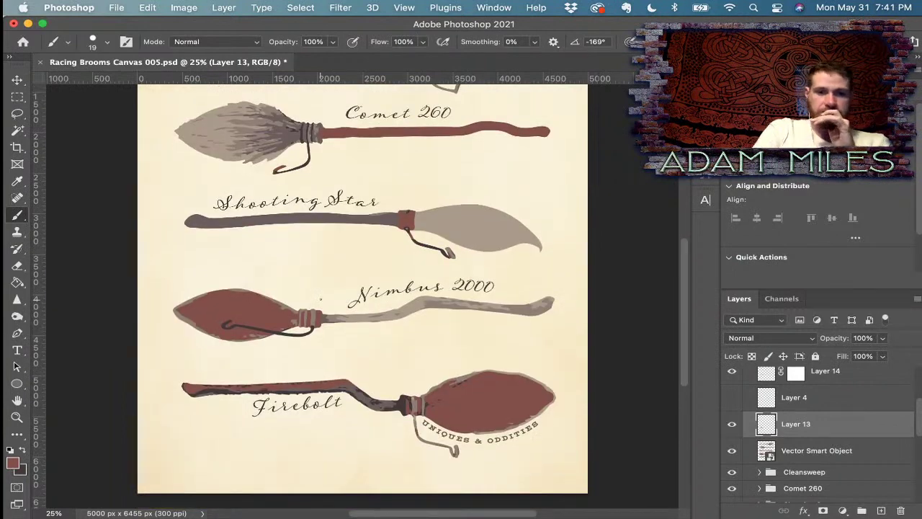
pyautogui.hscroll(-1, 322, 298)
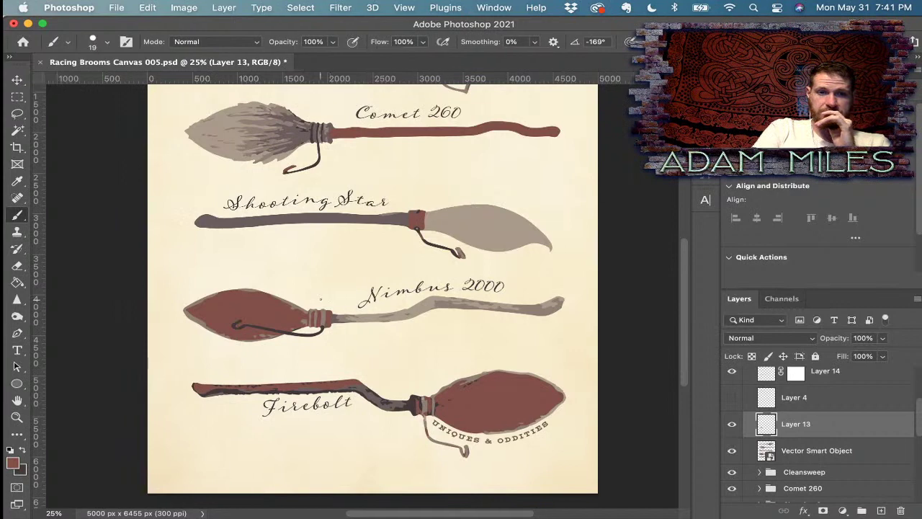
pyautogui.hscroll(-3, 322, 297)
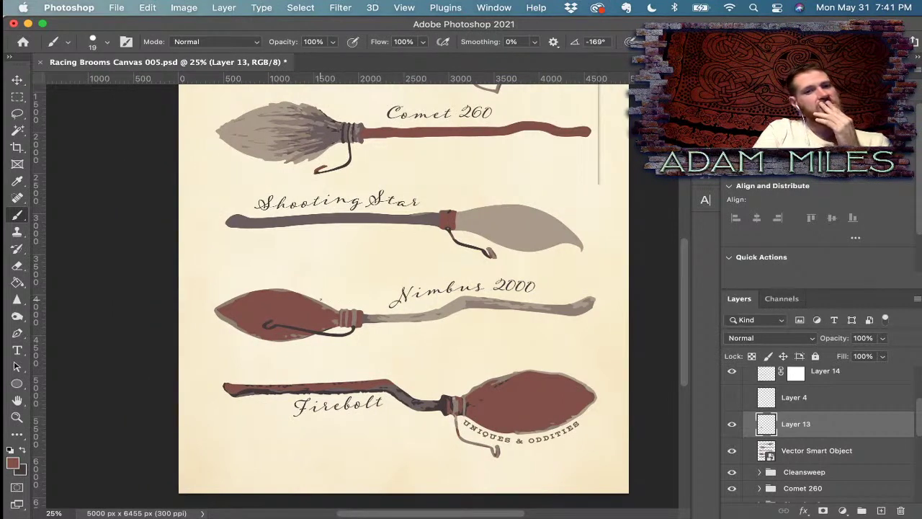
pyautogui.hscroll(-2, 321, 298)
pyautogui.hscroll(-3, 321, 297)
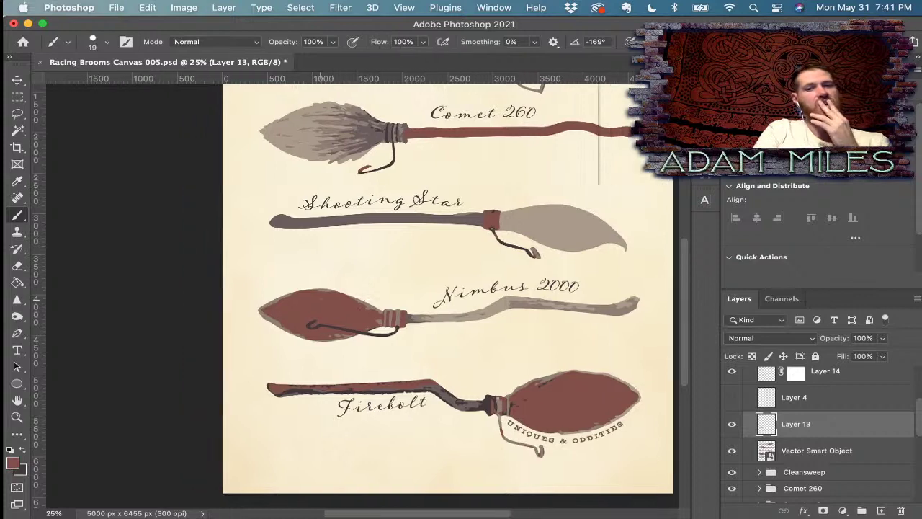
pyautogui.hscroll(-2, 321, 297)
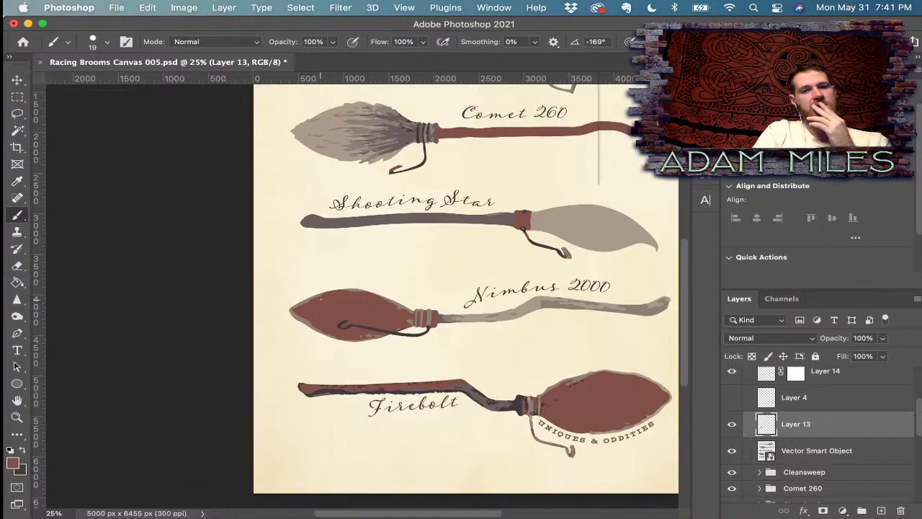
pyautogui.hscroll(-4, 321, 297)
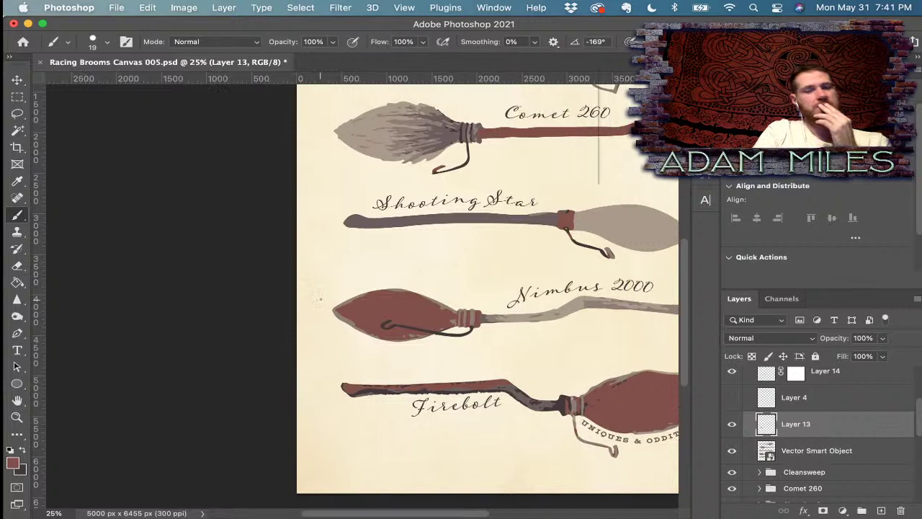
pyautogui.hscroll(-2, 321, 298)
pyautogui.hscroll(-1, 321, 298)
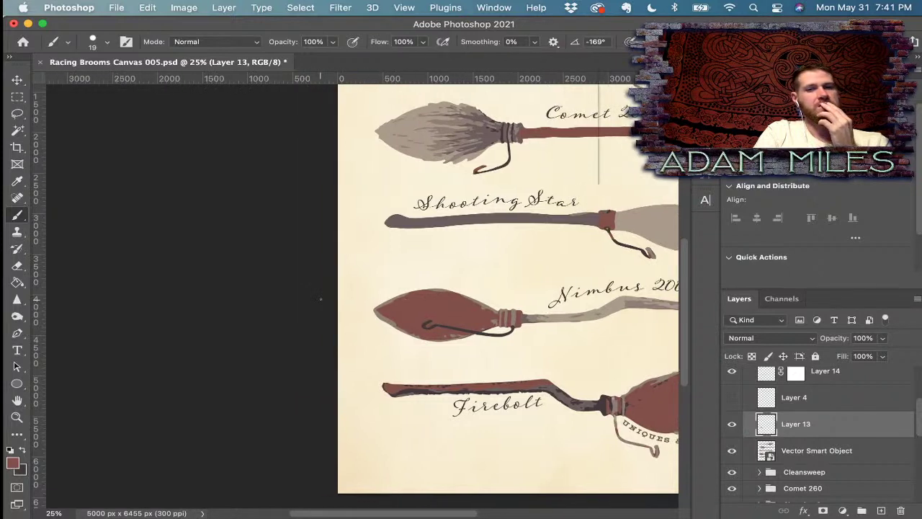
pyautogui.hscroll(-2, 322, 298)
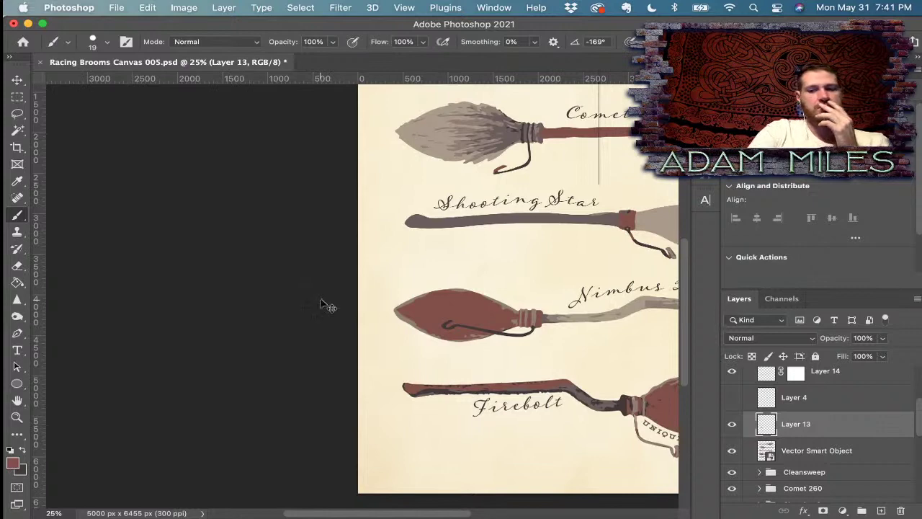
pyautogui.press('super+equal')
pyautogui.press('super+equal')
pyautogui.press('super+equal')
pyautogui.press('super+equal')
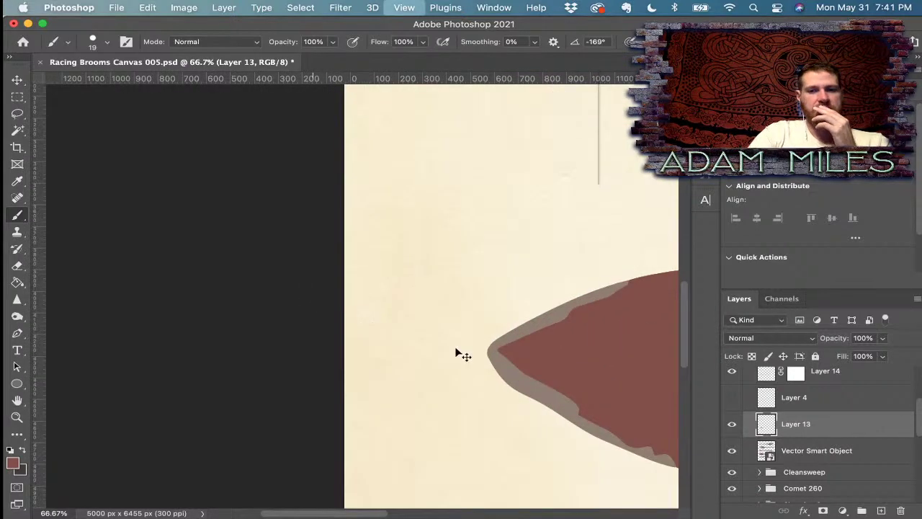
pyautogui.hscroll(8, 526, 348)
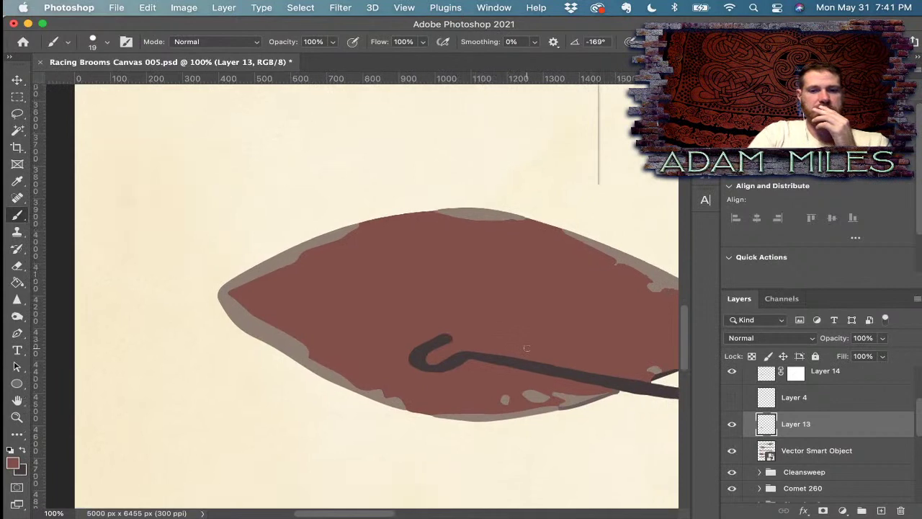
pyautogui.press('super+minus')
pyautogui.press('super+minus')
pyautogui.press('super+minus')
pyautogui.press('super+minus')
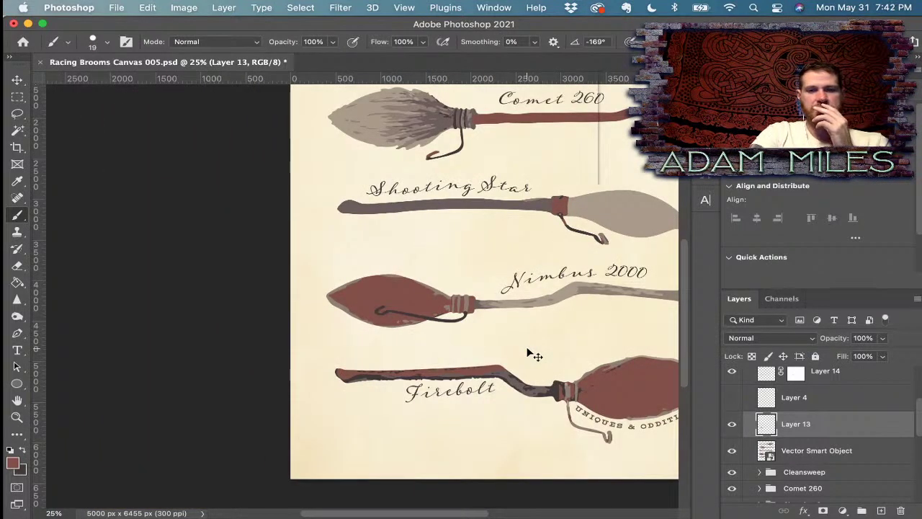
pyautogui.press('super+minus')
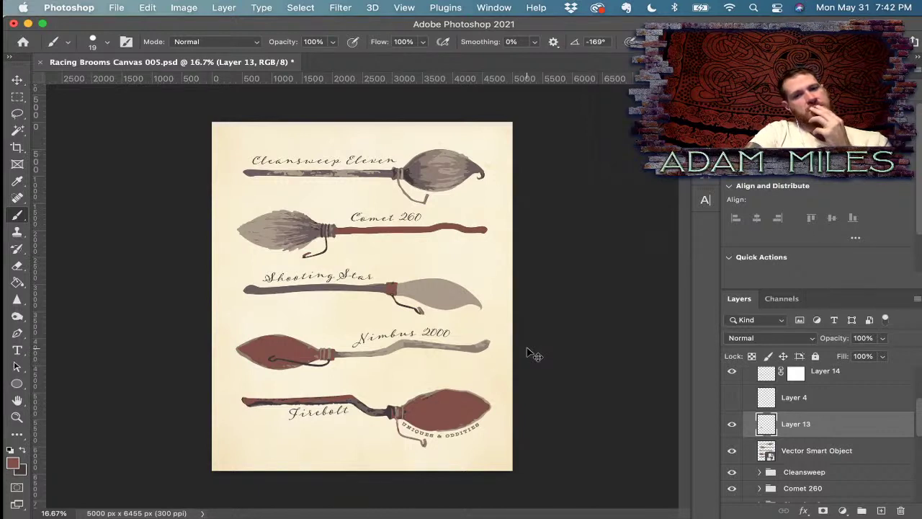
pyautogui.press('super+equal')
pyautogui.press('super+equal')
pyautogui.press('super+equal')
pyautogui.press('super+equal')
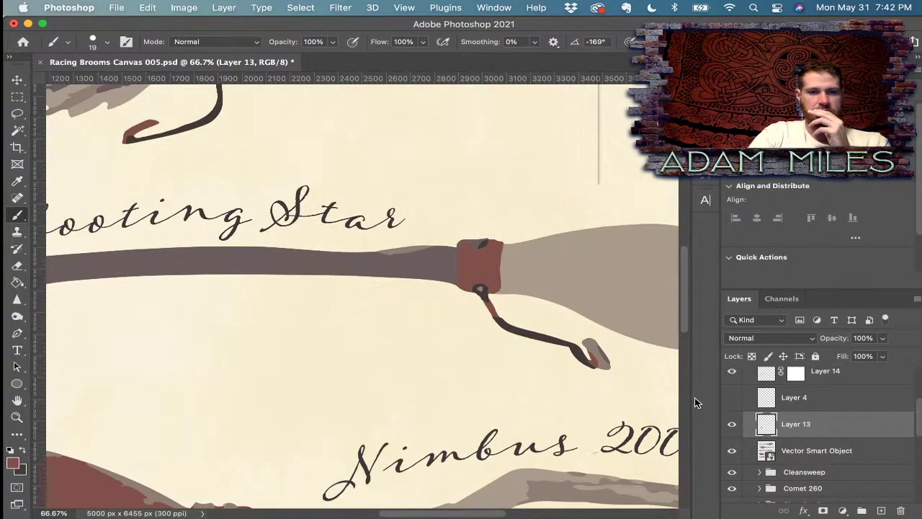
pyautogui.scroll(-5, 245, 385)
pyautogui.hscroll(-5, 246, 386)
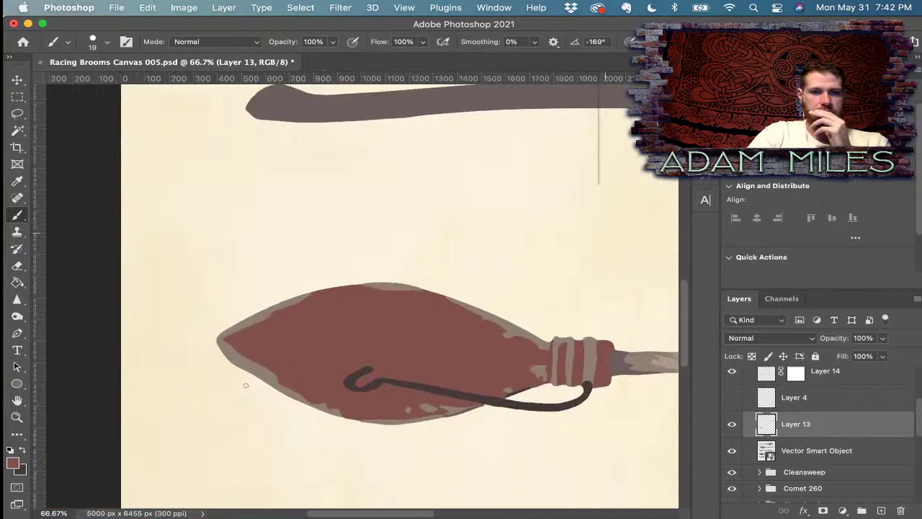
# - Compare the Nimbus 2000 with and without the retouching by toggling the visibility of Layer 13 and Layer 14
pyautogui.click(732, 425)
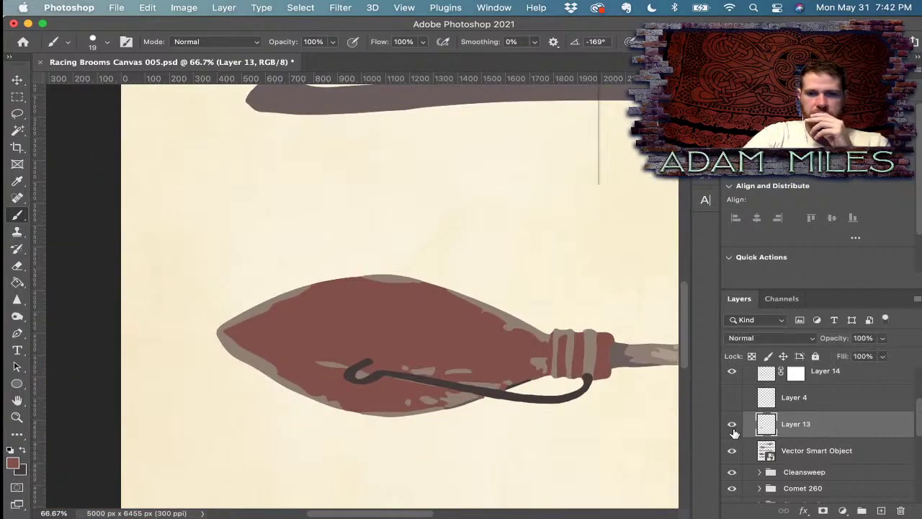
pyautogui.click(731, 425)
pyautogui.scroll(1, 731, 421)
pyautogui.click(729, 403)
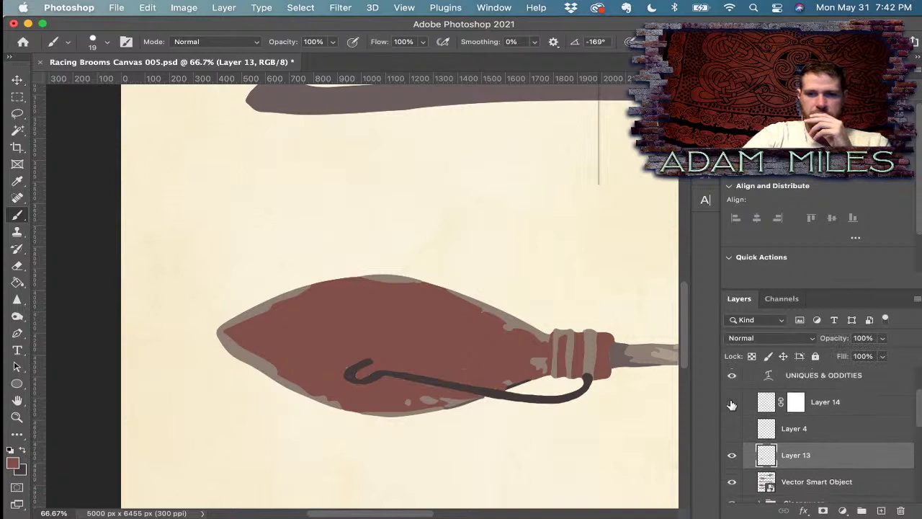
pyautogui.click(732, 405)
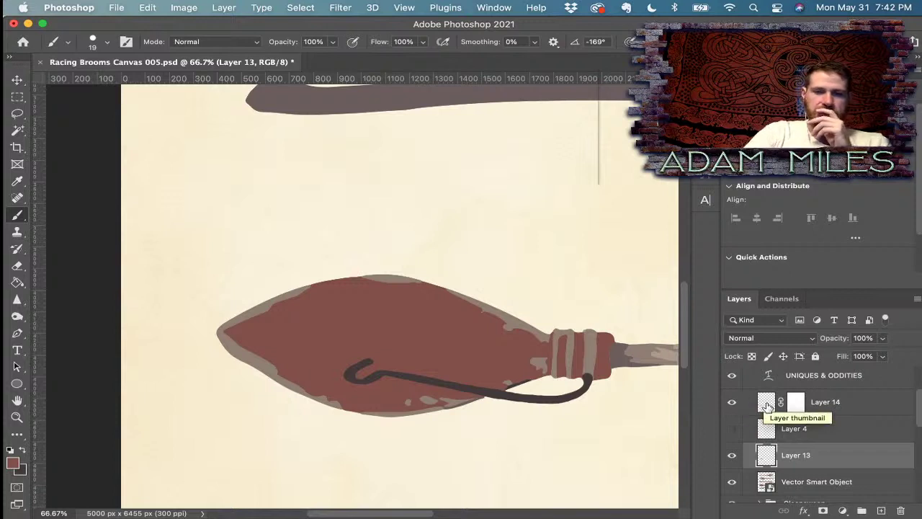
# - Move the dark brown footrest on Layer 14 along the broom toward the handle and slightly down
pyautogui.click(767, 404)
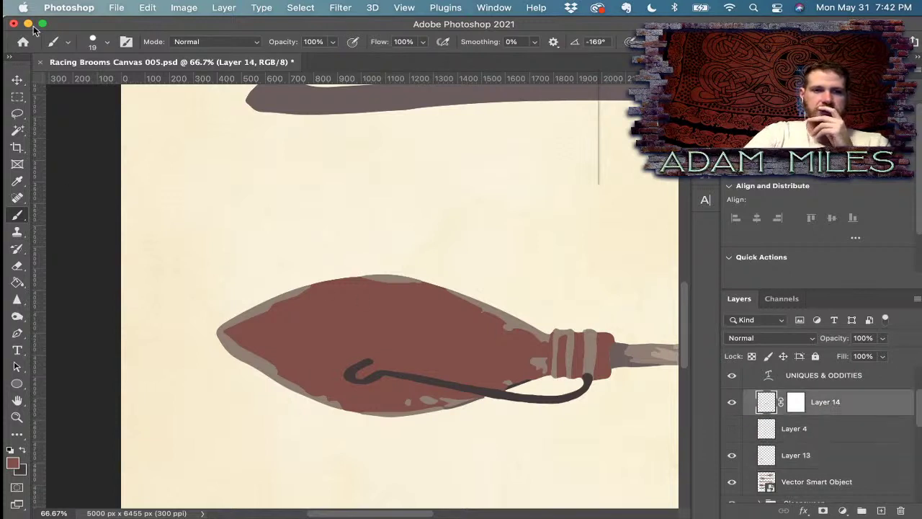
pyautogui.click(17, 80)
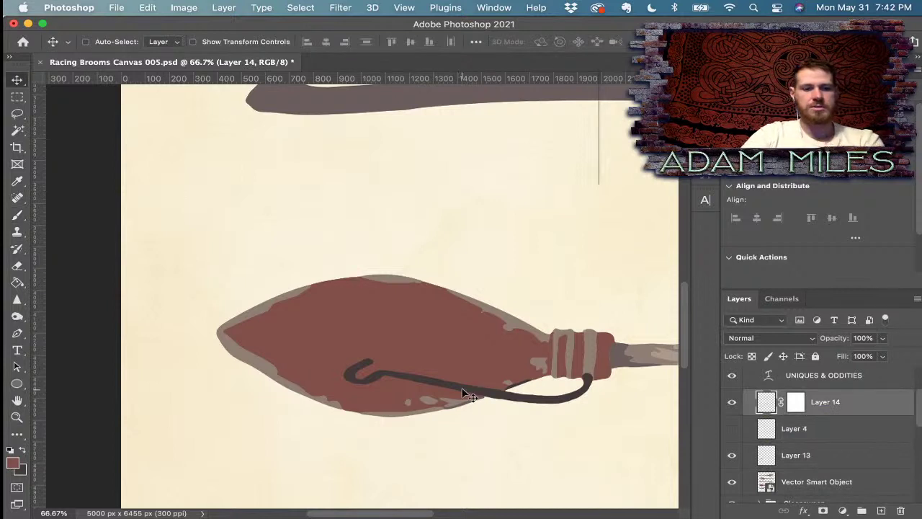
pyautogui.moveTo(469, 394); pyautogui.dragTo(525, 404)
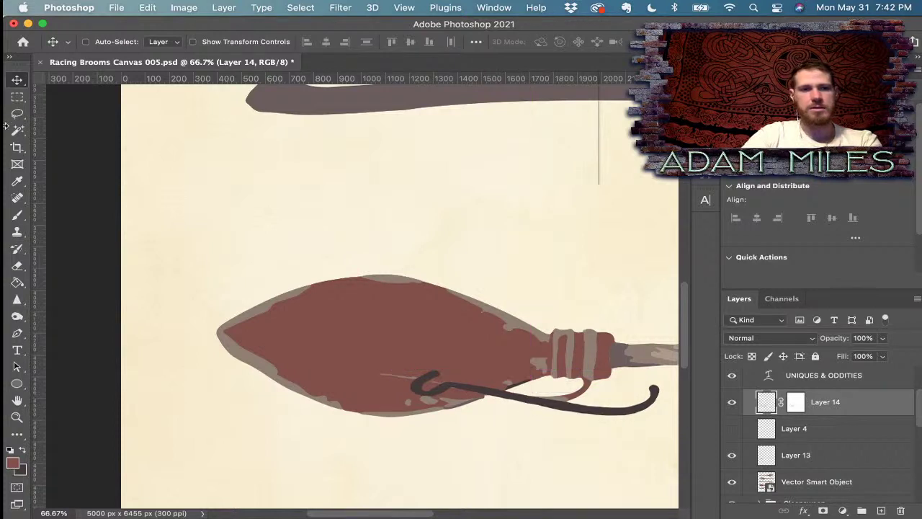
# - Select the handle-side part of Layer 14's footrest with a rectangular marquee and copy it onto a new layer
pyautogui.click(19, 98)
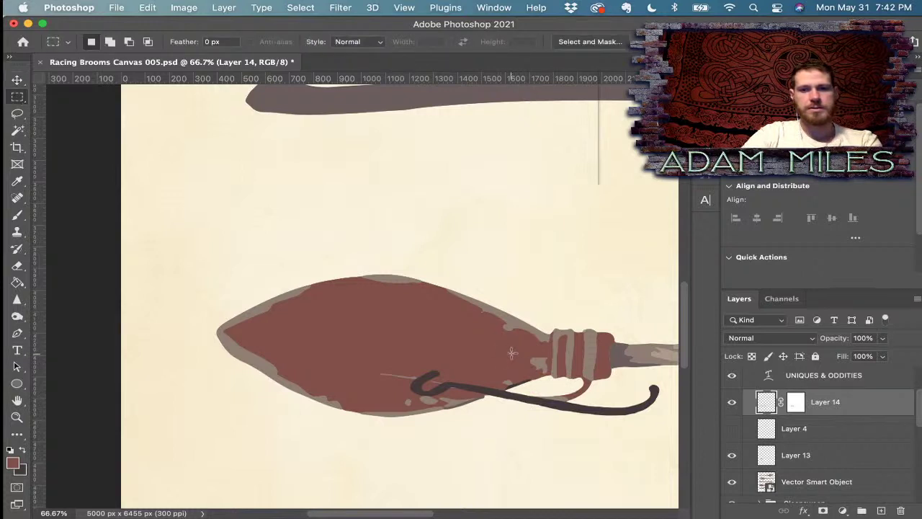
pyautogui.moveTo(477, 351); pyautogui.dragTo(672, 446)
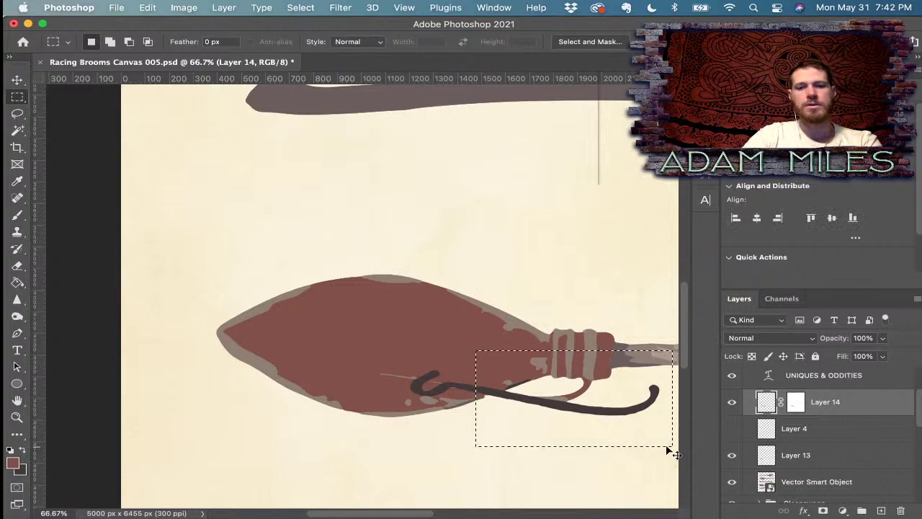
pyautogui.press('super+c')
pyautogui.press('super+v')
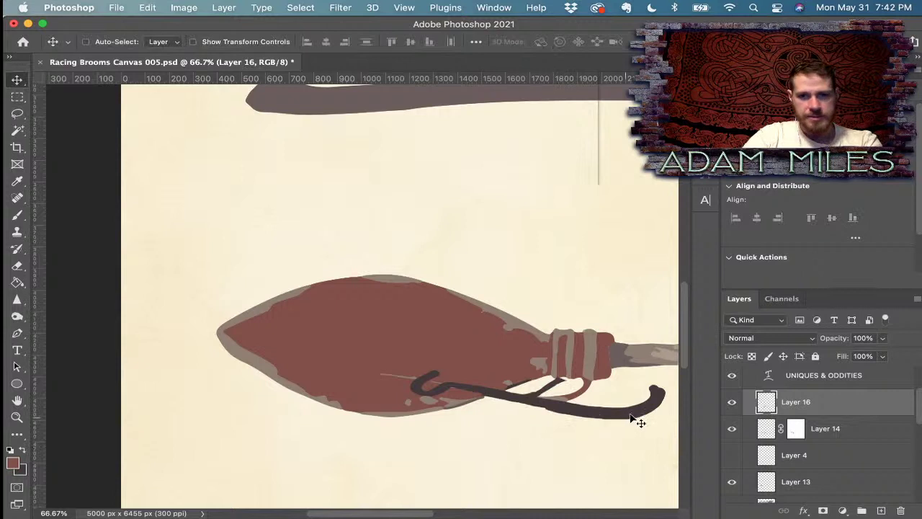
# - Move Layer 16's footrest piece up toward the bristles so its curved end meets the Nimbus 2000's binding
pyautogui.moveTo(579, 407); pyautogui.dragTo(562, 398)
pyautogui.press('super+equal')
pyautogui.press('super+equal')
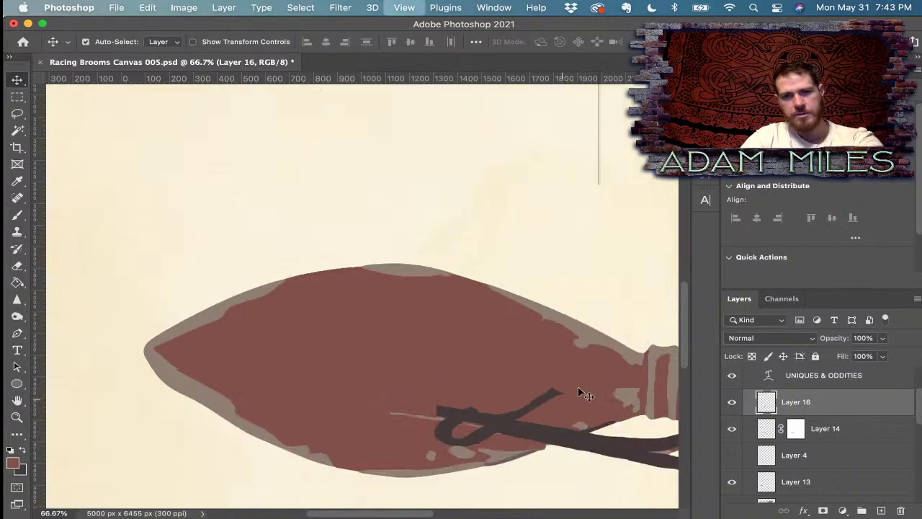
pyautogui.press('super+equal')
pyautogui.scroll(-10, 369, 278)
pyautogui.hscroll(10, 369, 278)
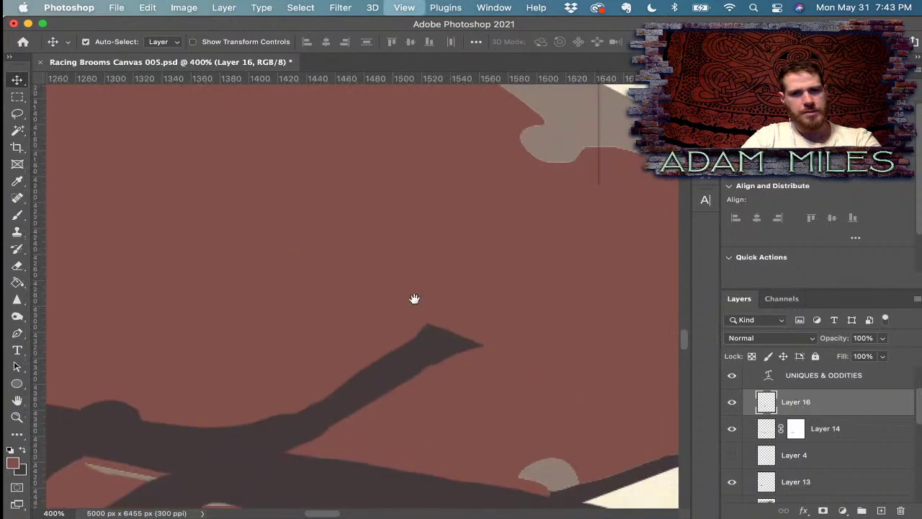
pyautogui.moveTo(510, 371); pyautogui.dragTo(263, 260)
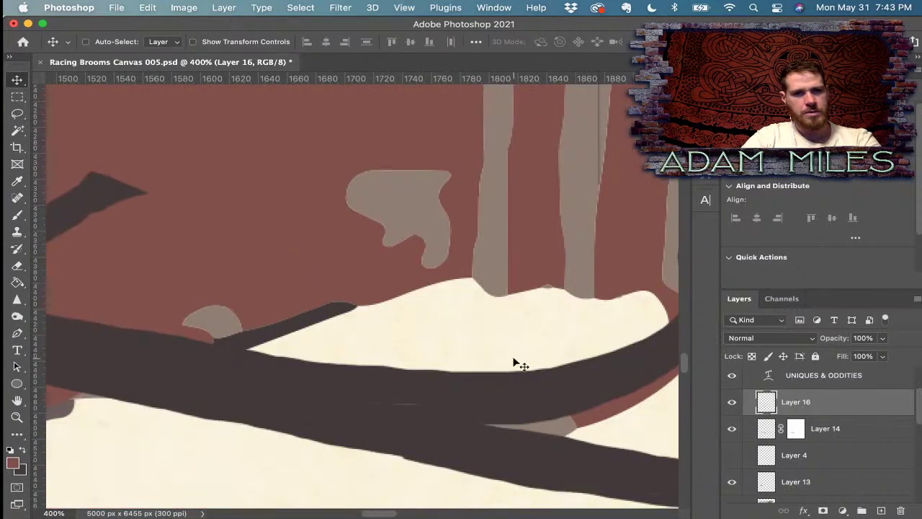
pyautogui.moveTo(542, 328); pyautogui.dragTo(302, 292)
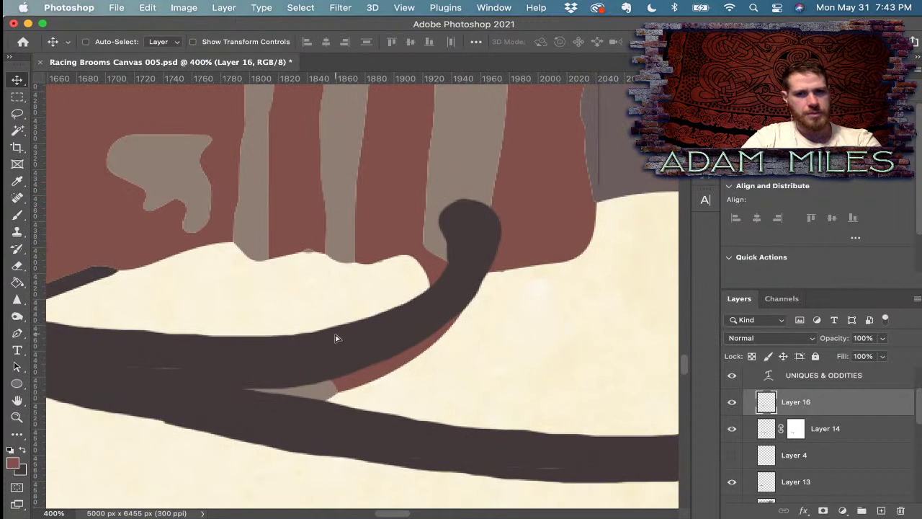
pyautogui.moveTo(336, 339)
pyautogui.mouseDown()
pyautogui.moveTo(322, 348)
pyautogui.moveTo(330, 352)
pyautogui.mouseUp()
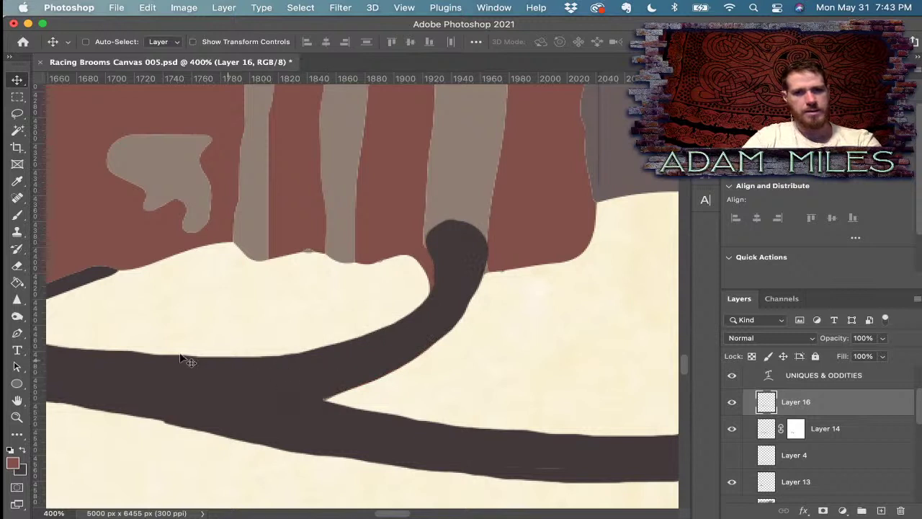
# - Paint black on Layer 14's mask with 19 px and 140 px hard round brushes to hide the old handle-side footrest end
pyautogui.click(793, 430)
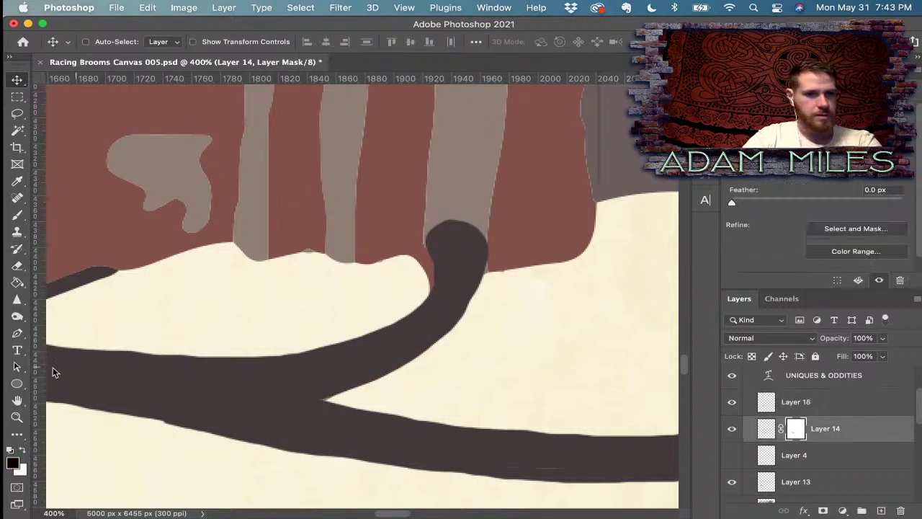
pyautogui.click(18, 217)
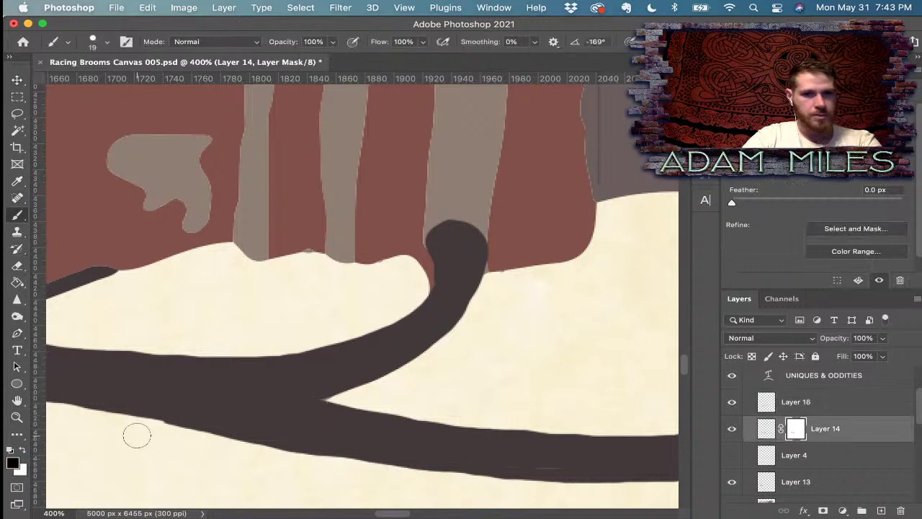
pyautogui.moveTo(180, 432)
pyautogui.mouseDown()
pyautogui.moveTo(372, 406)
pyautogui.moveTo(180, 424)
pyautogui.moveTo(50, 414)
pyautogui.moveTo(375, 425)
pyautogui.moveTo(407, 414)
pyautogui.mouseUp()
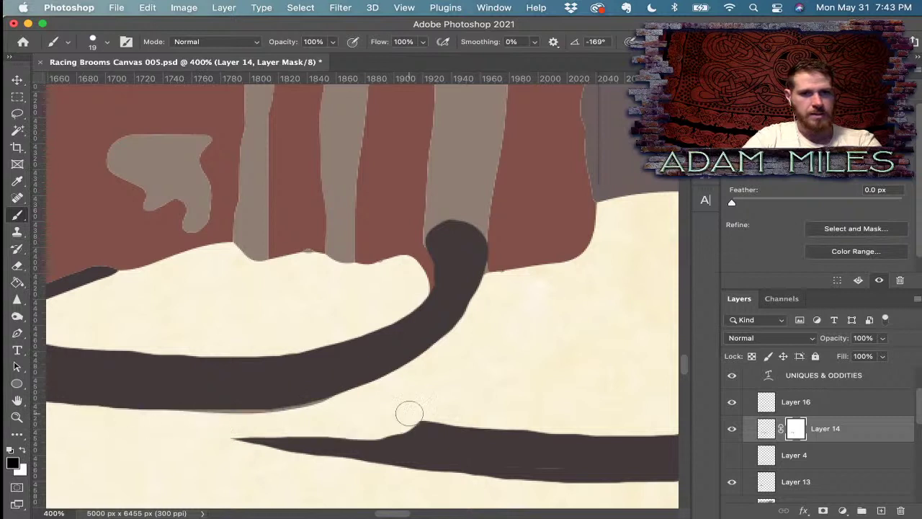
pyautogui.moveTo(275, 443)
pyautogui.mouseDown()
pyautogui.moveTo(421, 435)
pyautogui.moveTo(451, 425)
pyautogui.moveTo(393, 457)
pyautogui.moveTo(247, 446)
pyautogui.moveTo(539, 432)
pyautogui.mouseUp()
pyautogui.hscroll(5, 540, 433)
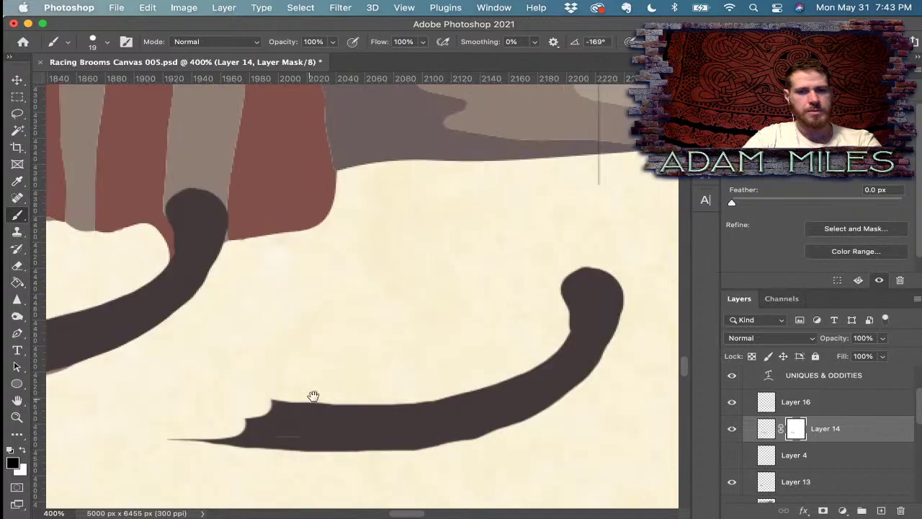
pyautogui.rightClick(317, 397)
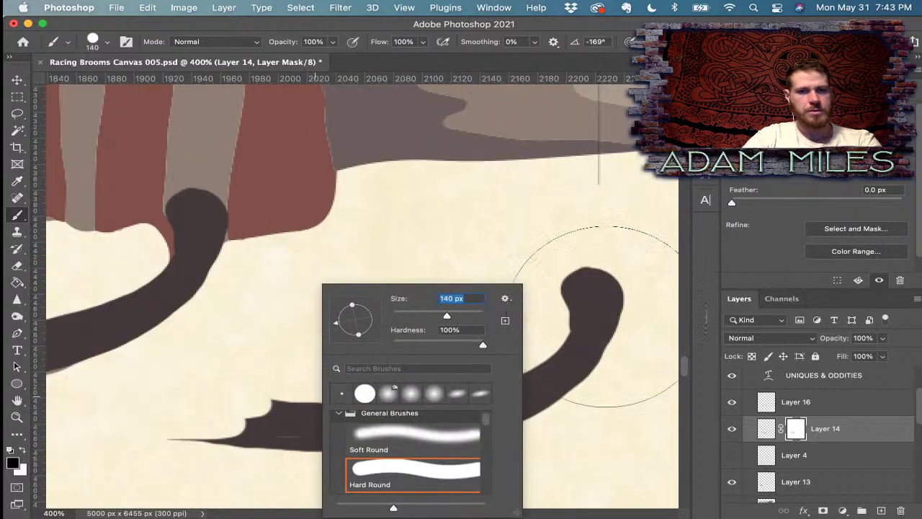
pyautogui.click(556, 288)
pyautogui.moveTo(555, 288)
pyautogui.mouseDown()
pyautogui.moveTo(412, 389)
pyautogui.moveTo(154, 443)
pyautogui.moveTo(195, 432)
pyautogui.mouseUp()
pyautogui.moveTo(267, 378); pyautogui.dragTo(603, 321)
# - Compare the footrest with and without Layer 16, then add a layer mask to Layer 16
pyautogui.rightClick(428, 369)
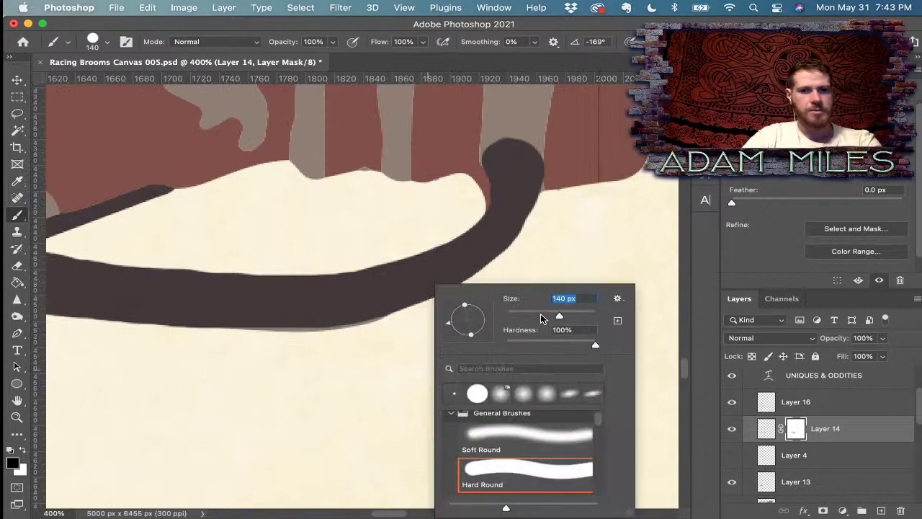
pyautogui.press('Return')
pyautogui.press('v')
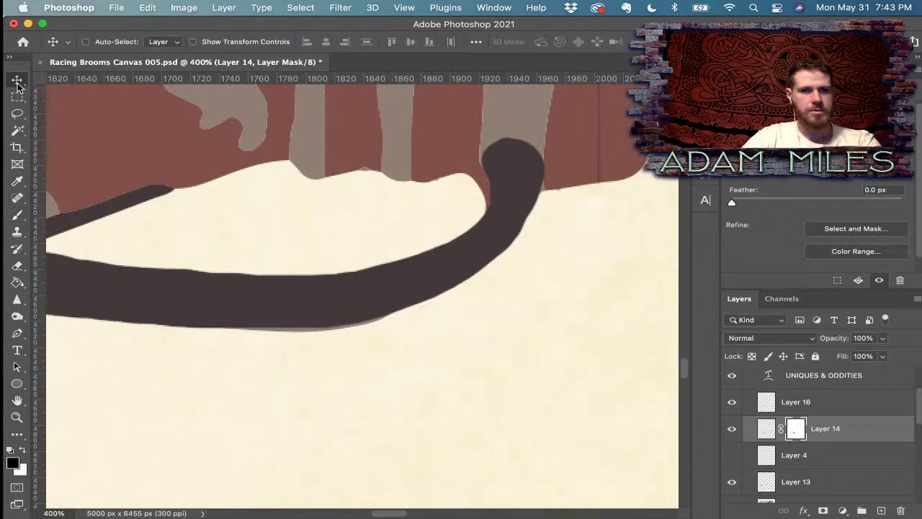
pyautogui.moveTo(220, 244); pyautogui.dragTo(412, 262)
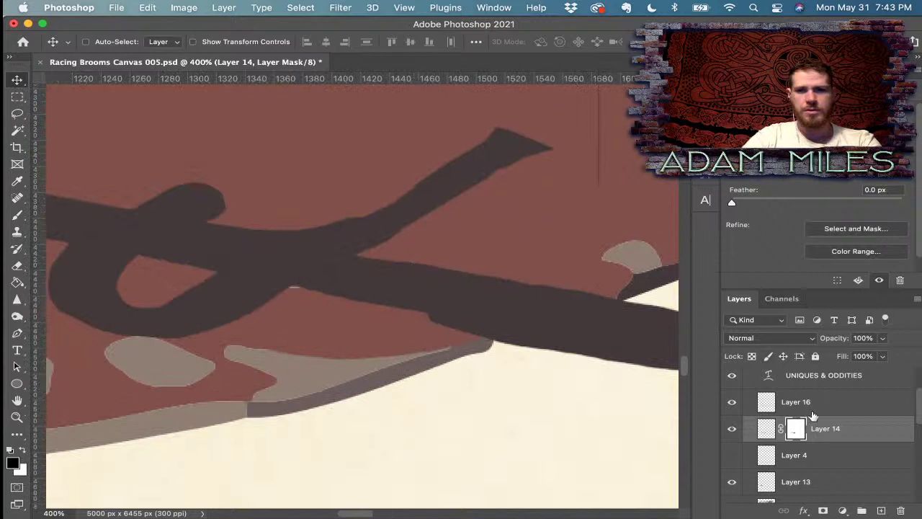
pyautogui.click(730, 408)
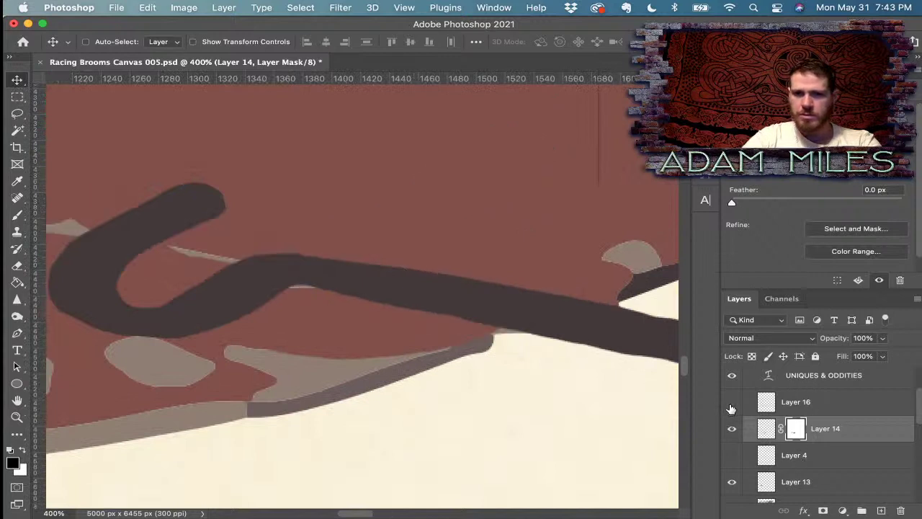
pyautogui.click(730, 408)
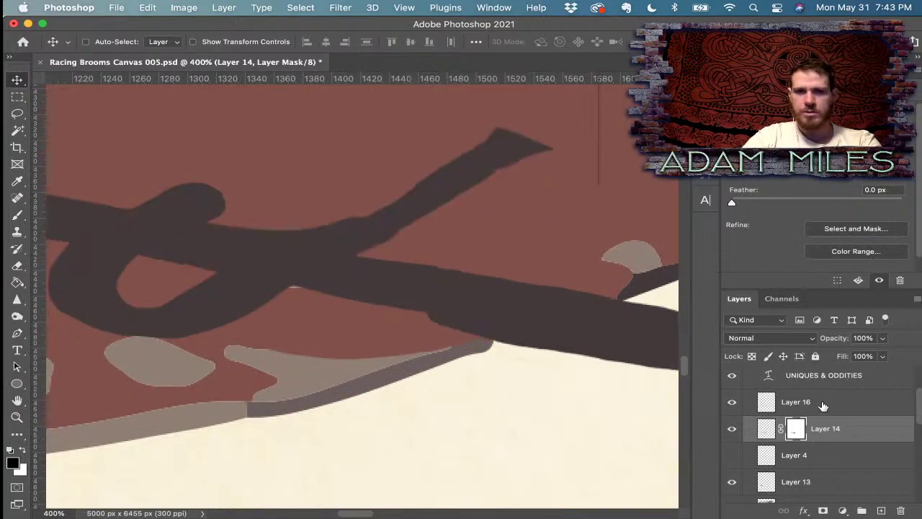
pyautogui.hotkey('alt', ']')
pyautogui.click(823, 510)
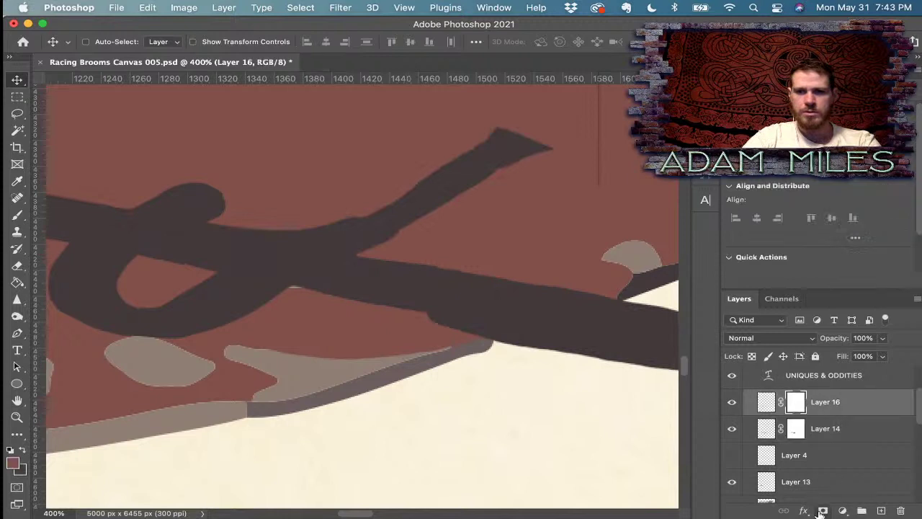
# - Paint black on Layer 16's mask with a 52 px brush to remove the overlap around the hook and blend the footrest join
pyautogui.click(18, 215)
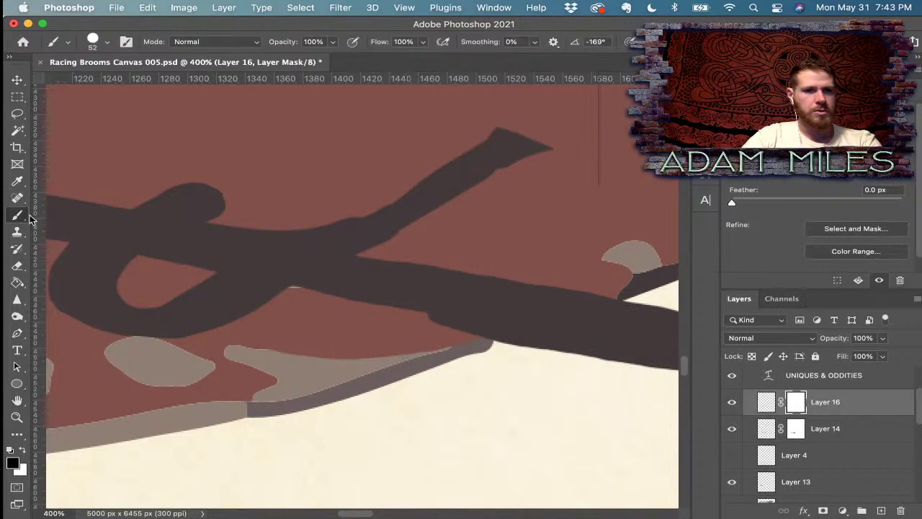
pyautogui.moveTo(383, 206)
pyautogui.mouseDown()
pyautogui.moveTo(355, 221)
pyautogui.moveTo(116, 219)
pyautogui.moveTo(287, 219)
pyautogui.moveTo(231, 257)
pyautogui.moveTo(259, 243)
pyautogui.moveTo(247, 250)
pyautogui.moveTo(201, 238)
pyautogui.mouseUp()
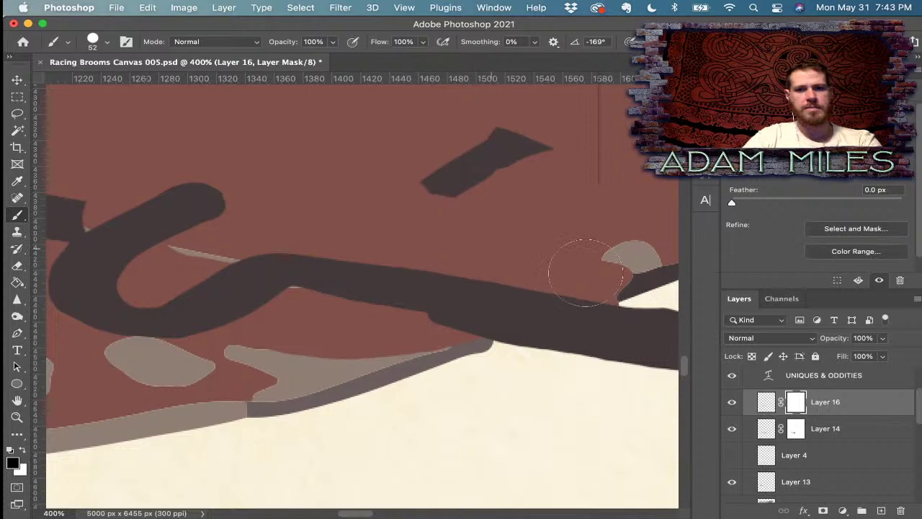
pyautogui.moveTo(469, 250); pyautogui.dragTo(342, 282)
pyautogui.moveTo(126, 292)
pyautogui.mouseDown()
pyautogui.moveTo(212, 294)
pyautogui.moveTo(356, 315)
pyautogui.moveTo(130, 270)
pyautogui.moveTo(600, 345)
pyautogui.mouseUp()
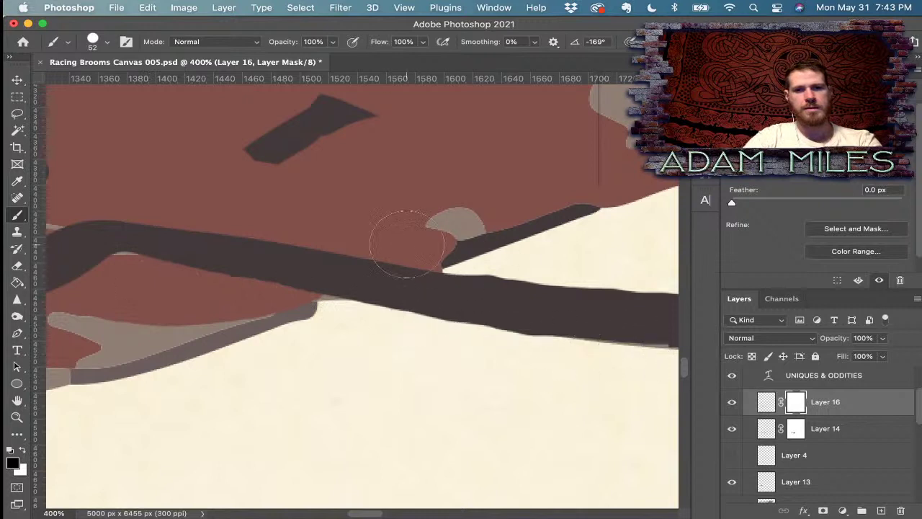
pyautogui.moveTo(406, 243); pyautogui.dragTo(630, 264)
pyautogui.hscroll(5, 373, 214)
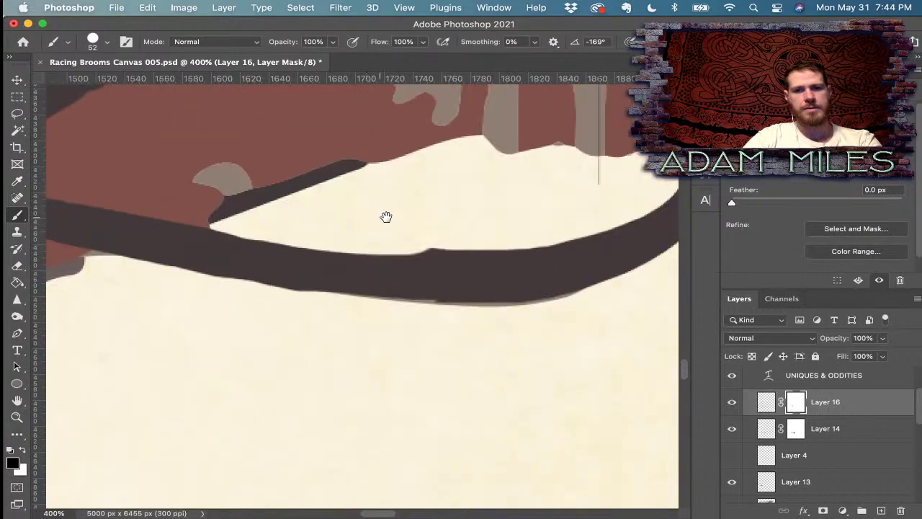
pyautogui.moveTo(521, 221)
pyautogui.mouseDown()
pyautogui.moveTo(593, 194)
pyautogui.moveTo(574, 210)
pyautogui.mouseUp()
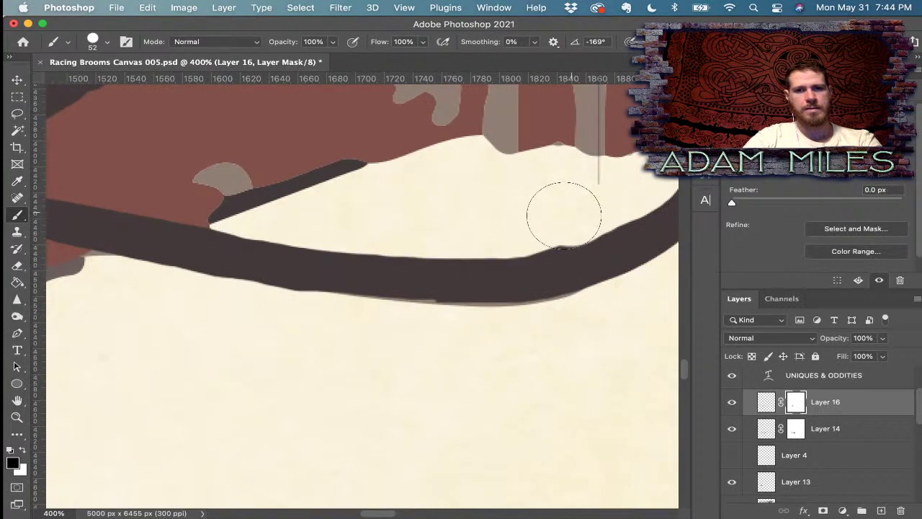
# - Mask out Layer 16's leftover dark fragments on the bristles above the footrest and beside its hook
pyautogui.moveTo(359, 218)
pyautogui.mouseDown()
pyautogui.moveTo(264, 217)
pyautogui.moveTo(562, 324)
pyautogui.mouseUp()
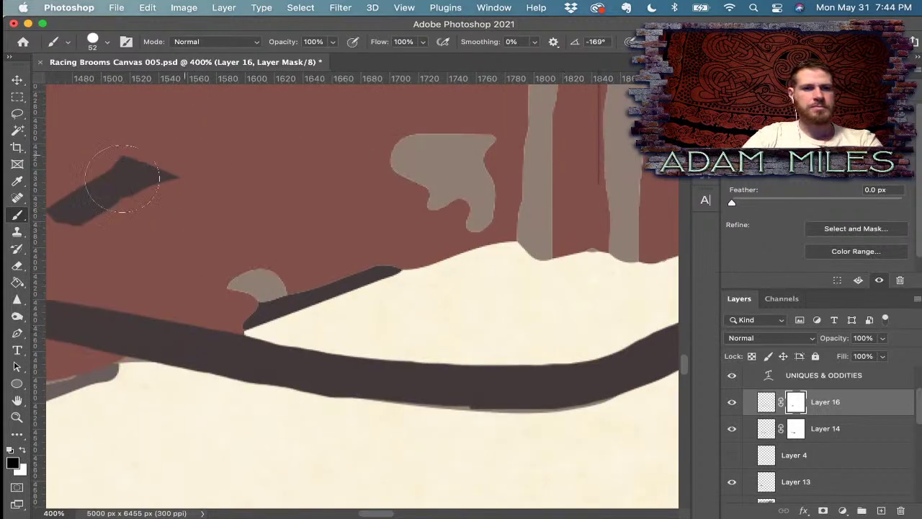
pyautogui.moveTo(122, 178)
pyautogui.mouseDown()
pyautogui.moveTo(226, 214)
pyautogui.moveTo(426, 209)
pyautogui.mouseUp()
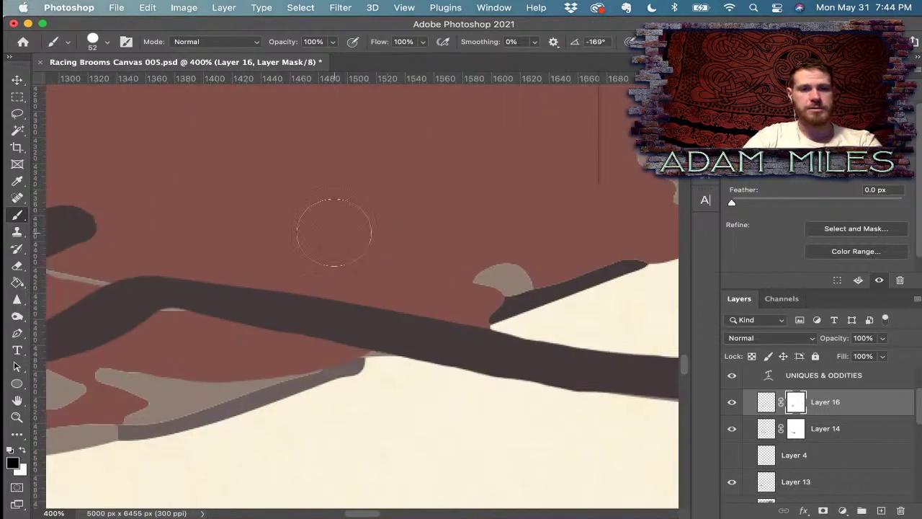
pyautogui.moveTo(277, 216); pyautogui.dragTo(457, 214)
pyautogui.moveTo(252, 188); pyautogui.dragTo(324, 206)
pyautogui.moveTo(206, 240); pyautogui.dragTo(189, 229)
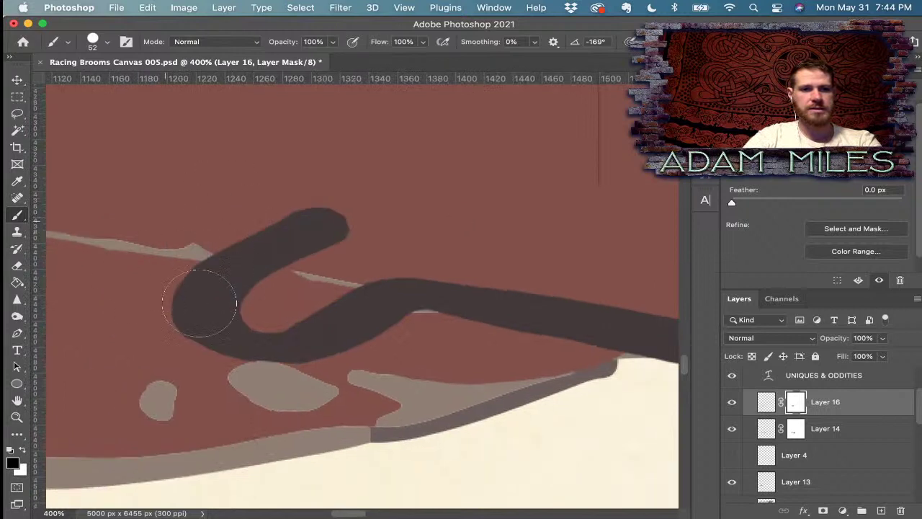
# - Paint reddish brown on Layer 13 with a 52 px brush over the thin grey streaks around the footrest's hook
pyautogui.scroll(-2, 816, 448)
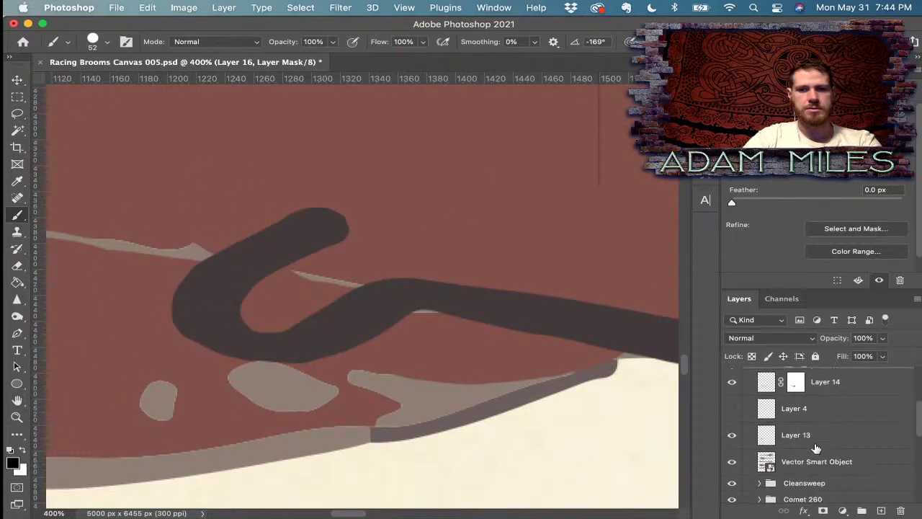
pyautogui.click(796, 465)
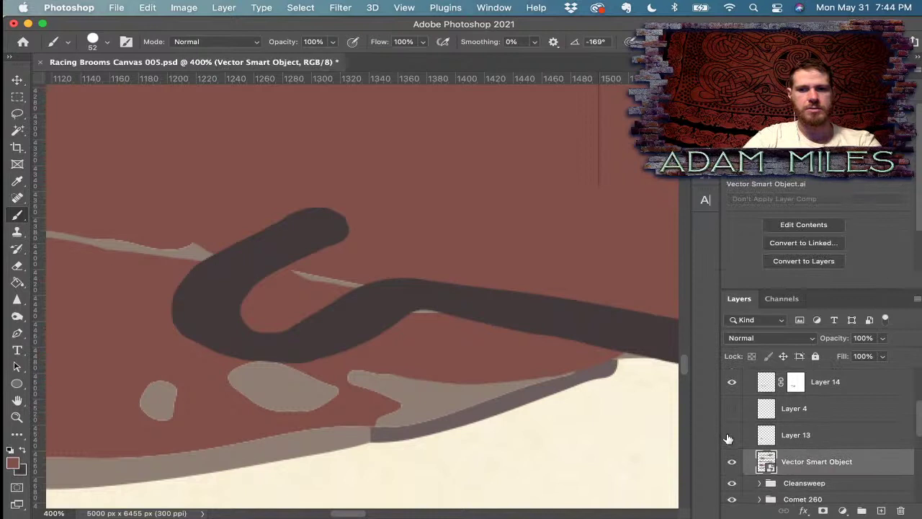
pyautogui.click(729, 436)
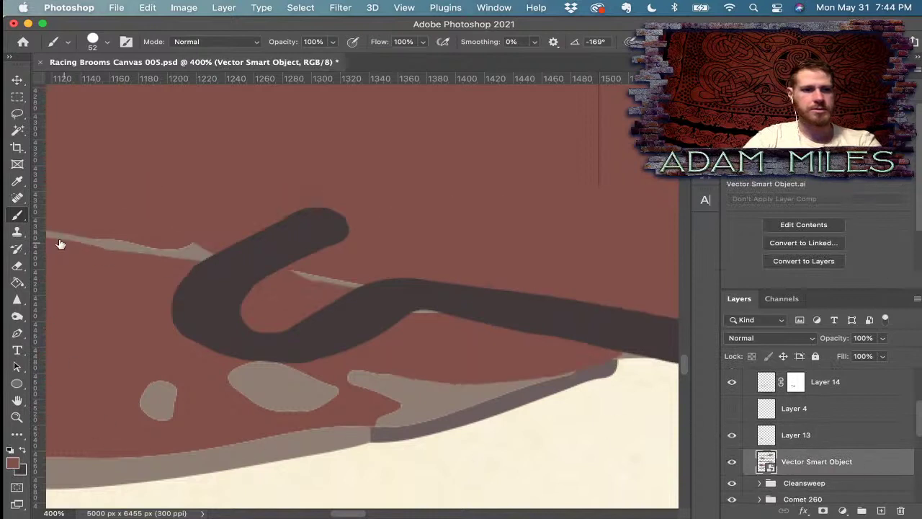
pyautogui.hotkey('alt', ']')
pyautogui.click(18, 248)
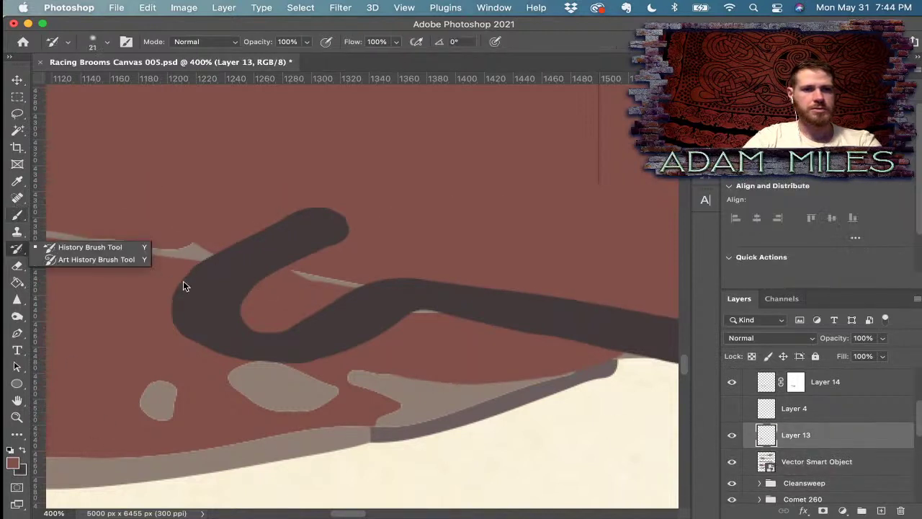
pyautogui.click(329, 319)
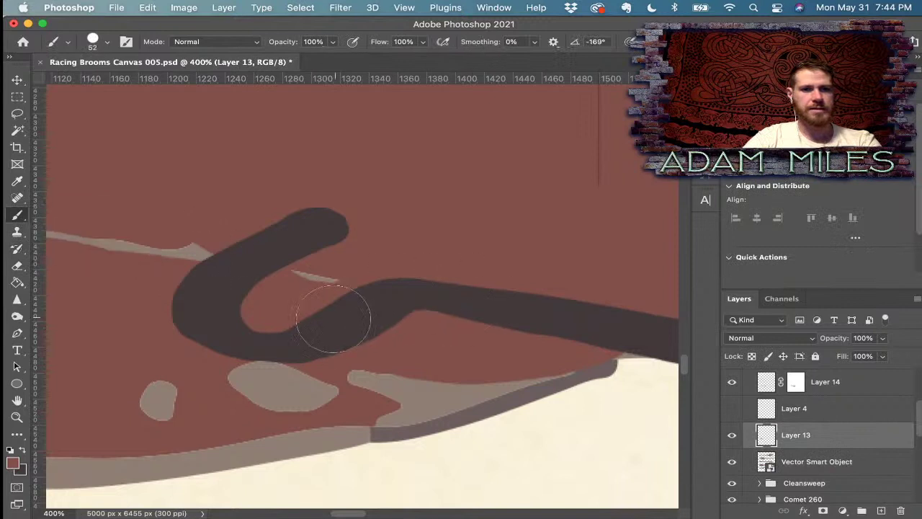
pyautogui.moveTo(329, 319)
pyautogui.mouseDown()
pyautogui.moveTo(344, 299)
pyautogui.moveTo(108, 249)
pyautogui.moveTo(422, 261)
pyautogui.mouseUp()
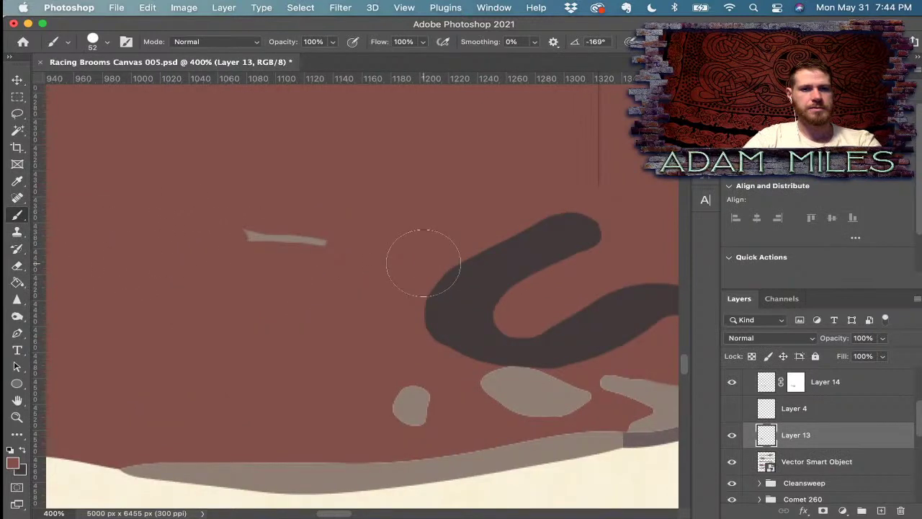
pyautogui.moveTo(321, 240); pyautogui.dragTo(249, 240)
# - Paint reddish brown on Layer 13 over the grey patches below the footrest's hook, keeping the bristles' grey lower edge
pyautogui.moveTo(371, 224); pyautogui.dragTo(206, 126)
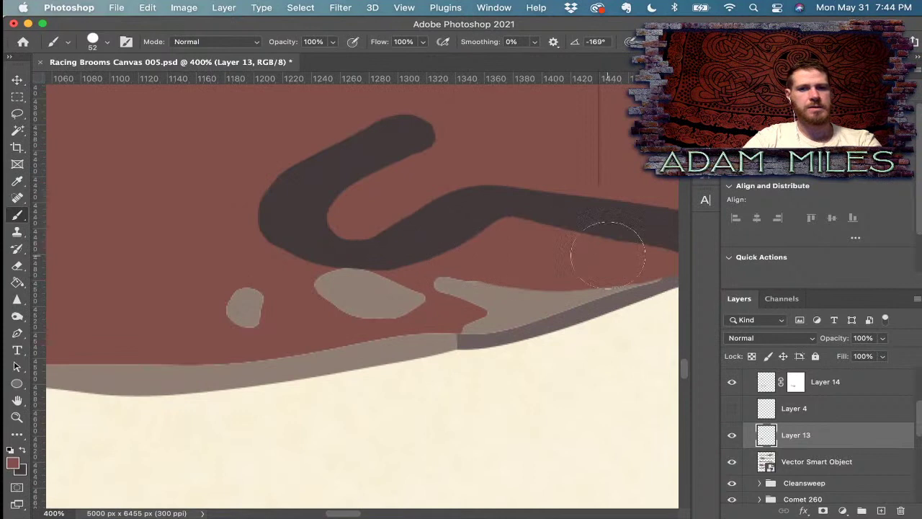
pyautogui.moveTo(576, 257)
pyautogui.mouseDown()
pyautogui.moveTo(471, 284)
pyautogui.moveTo(222, 304)
pyautogui.mouseUp()
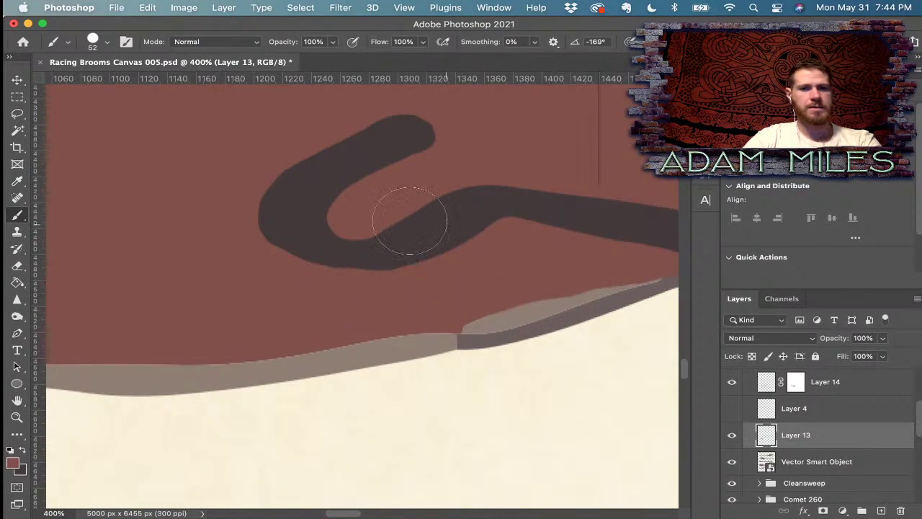
pyautogui.click(15, 80)
pyautogui.press('super')
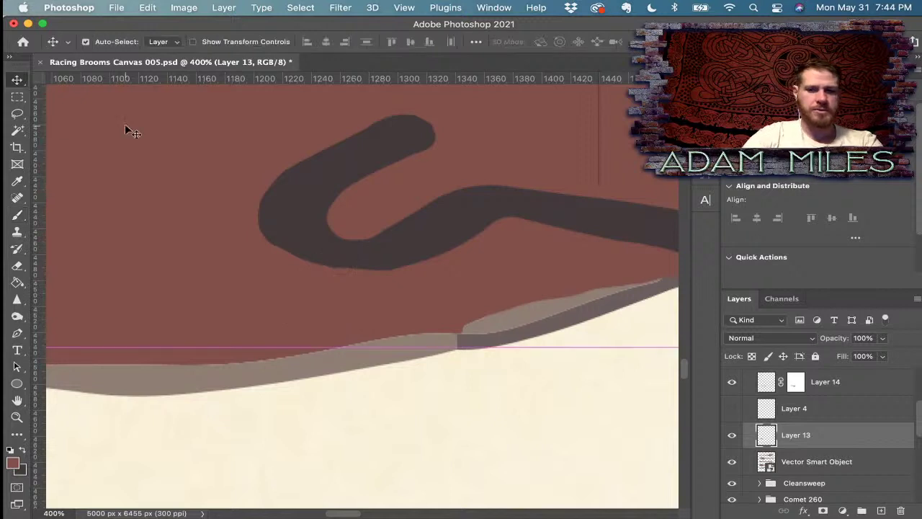
pyautogui.press('super+minus')
pyautogui.press('super+minus')
pyautogui.press('super+minus')
pyautogui.press('super+minus')
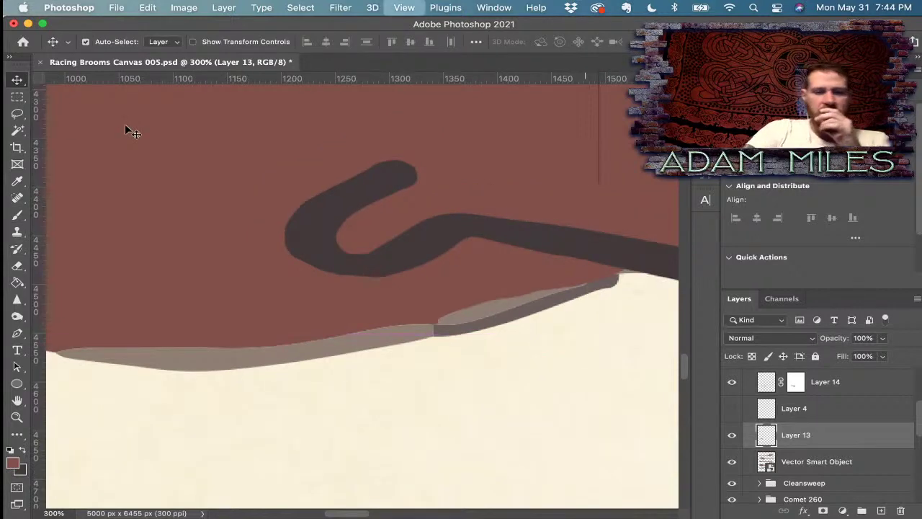
pyautogui.press('super+minus')
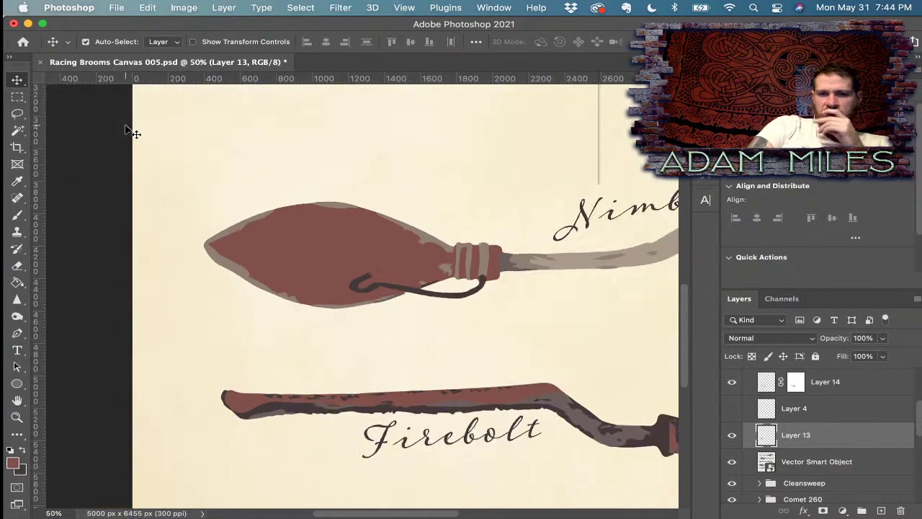
# - Paint reddish brown on Layer 13 with a 52 px brush over the grey spot in the bristles just above the Nimbus 2000's footrest
pyautogui.press('super+plus')
pyautogui.press('super+plus')
pyautogui.press('super+plus')
pyautogui.press('super+plus')
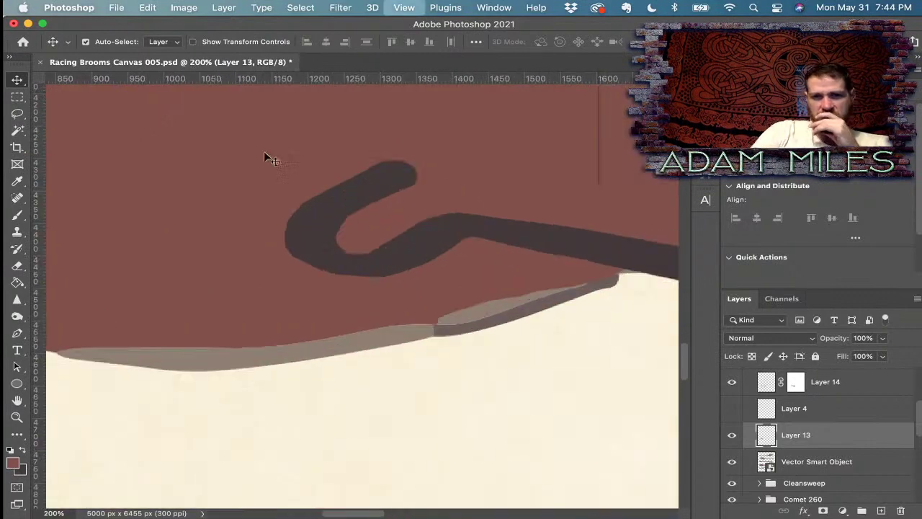
pyautogui.hscroll(5, 515, 184)
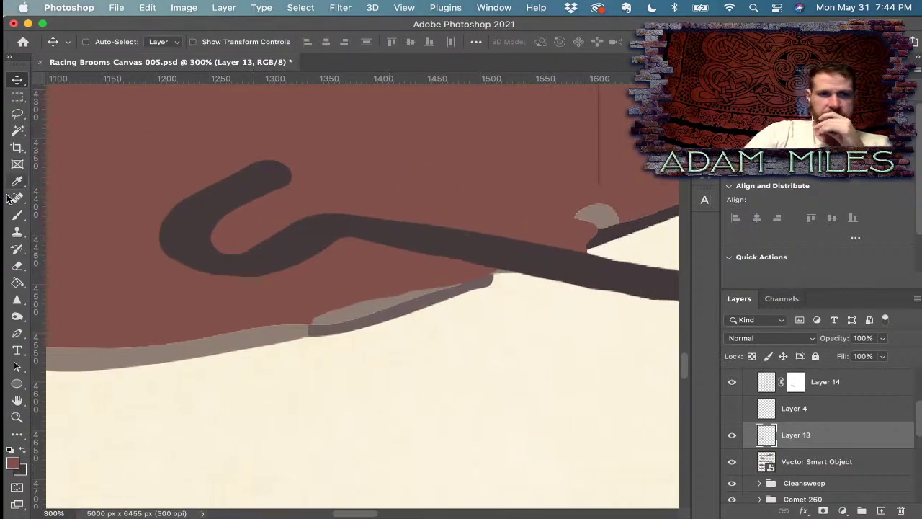
pyautogui.click(18, 218)
pyautogui.moveTo(622, 191); pyautogui.dragTo(572, 215)
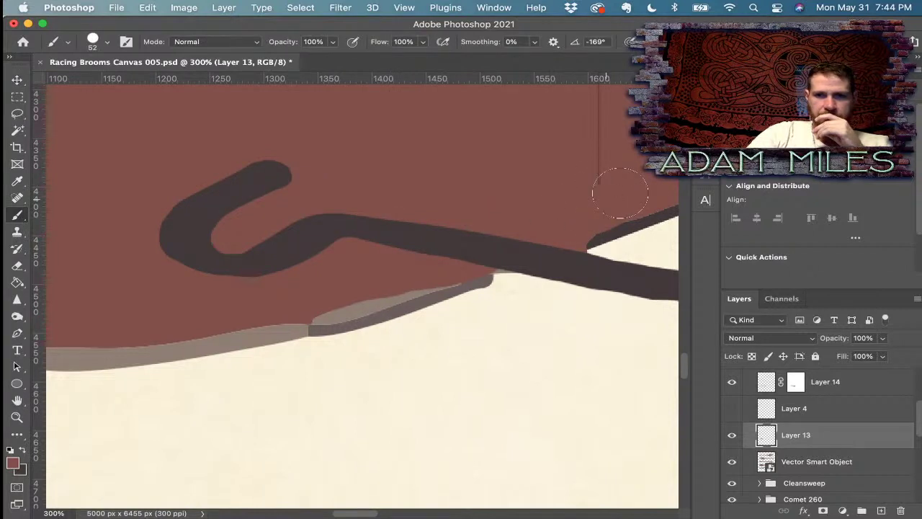
pyautogui.moveTo(623, 201)
pyautogui.mouseDown()
pyautogui.moveTo(581, 206)
pyautogui.moveTo(572, 217)
pyautogui.mouseUp()
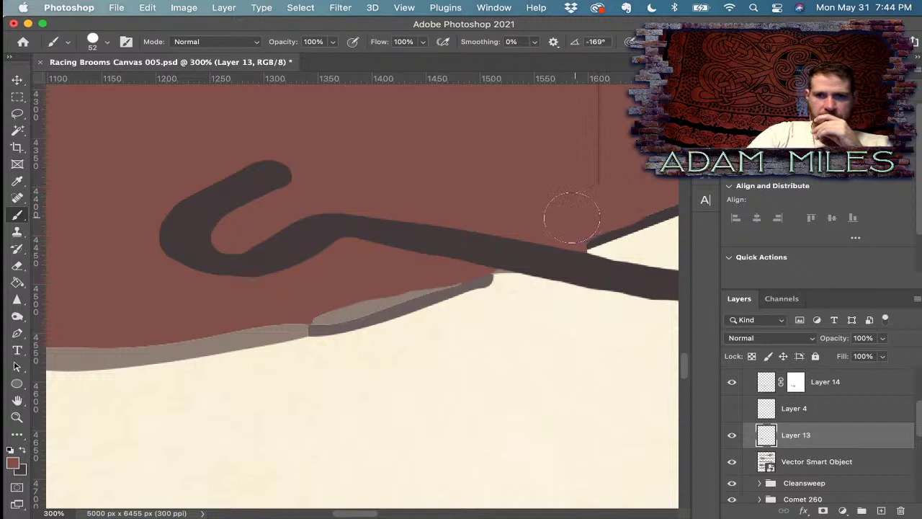
# - Paint reddish brown on Layer 13 with a 30 px brush over the dark strip along the bristles' lower edge above the footrest
pyautogui.press('super+1')
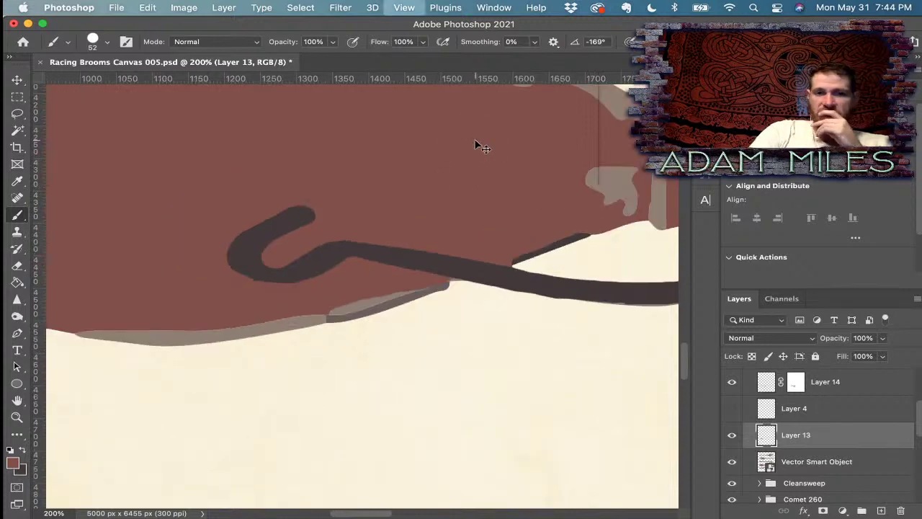
pyautogui.press('super+equal')
pyautogui.press('super+equal')
pyautogui.press('super+equal')
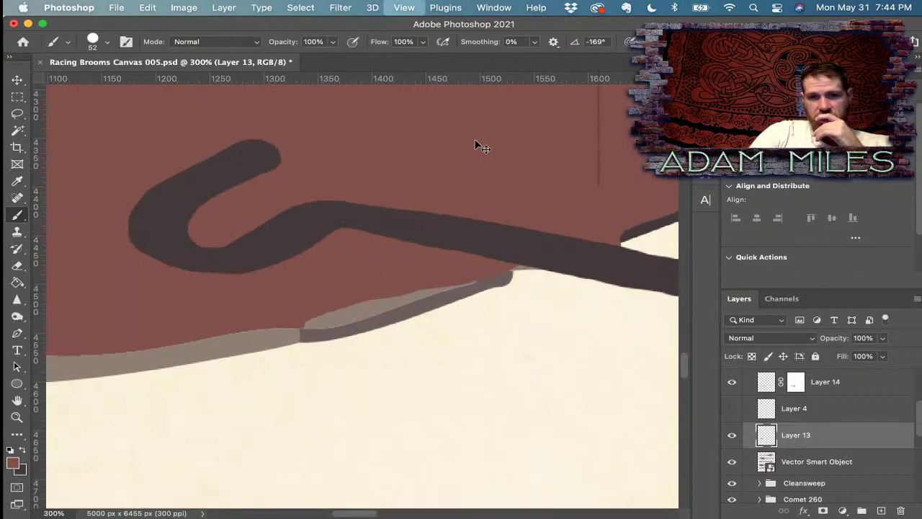
pyautogui.hscroll(3, 476, 140)
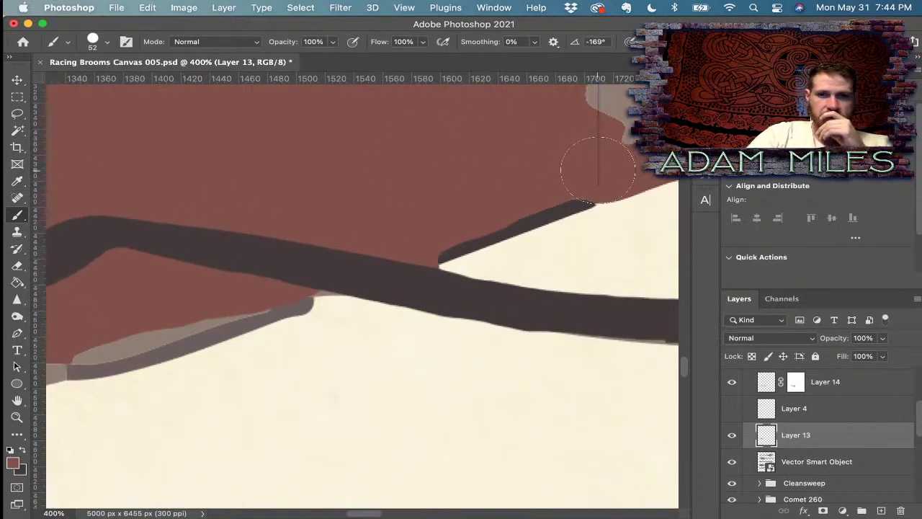
pyautogui.rightClick(621, 173)
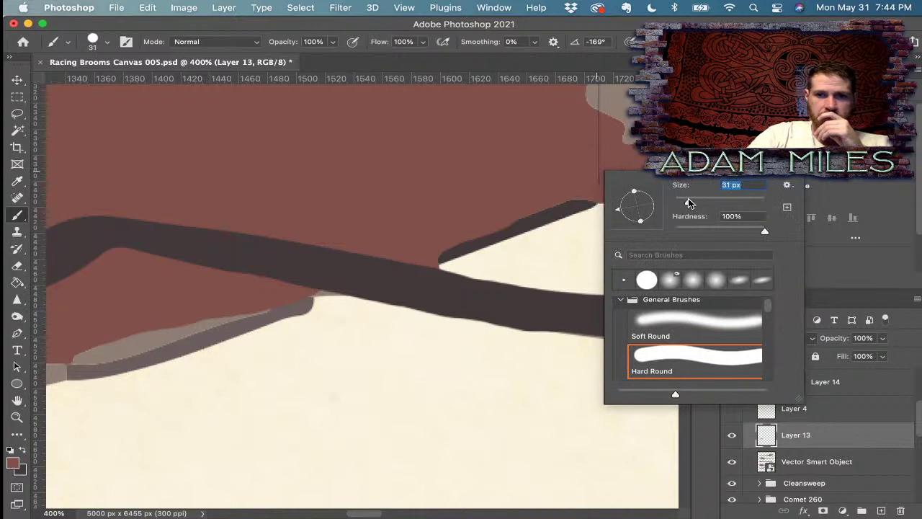
pyautogui.press('Return')
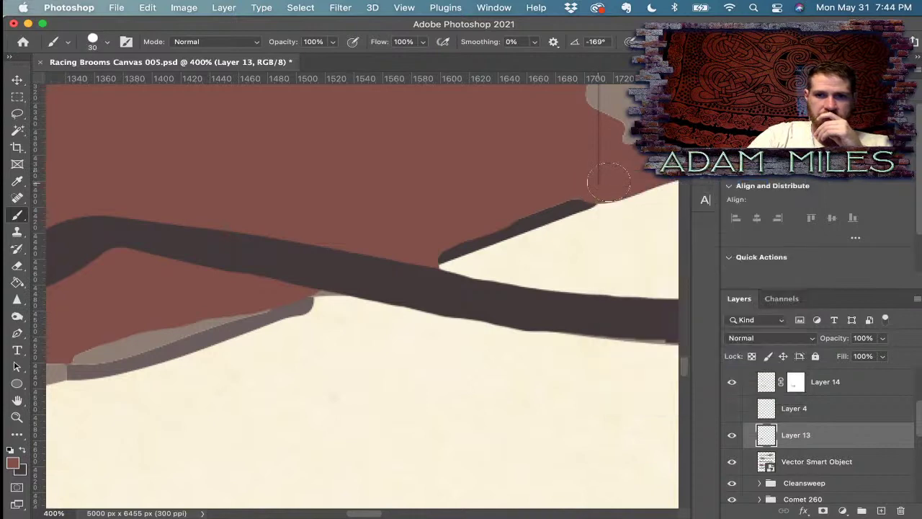
pyautogui.moveTo(608, 184); pyautogui.dragTo(461, 244)
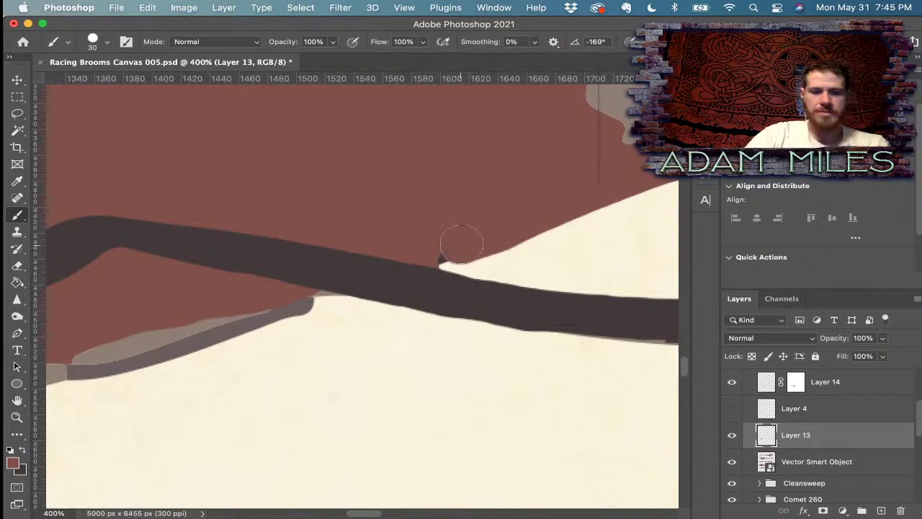
pyautogui.press('super+z')
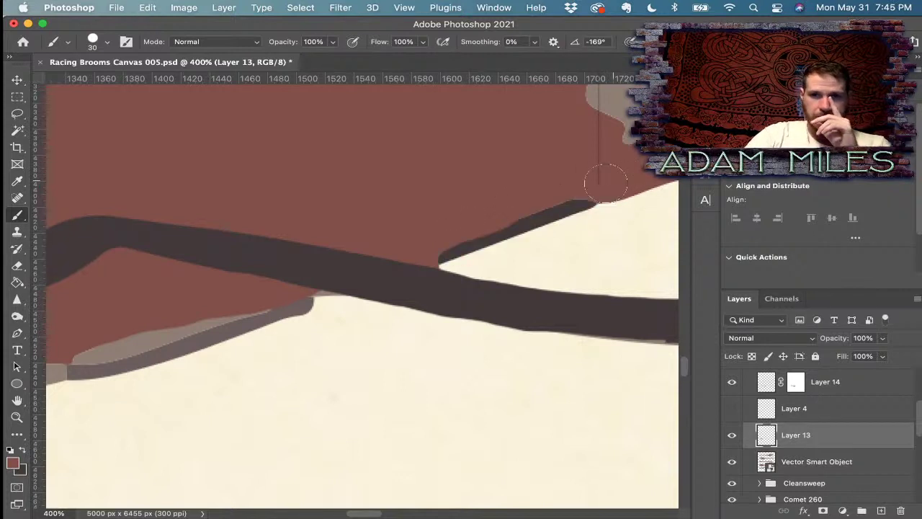
pyautogui.moveTo(605, 184)
pyautogui.mouseDown()
pyautogui.moveTo(432, 247)
pyautogui.moveTo(463, 238)
pyautogui.mouseUp()
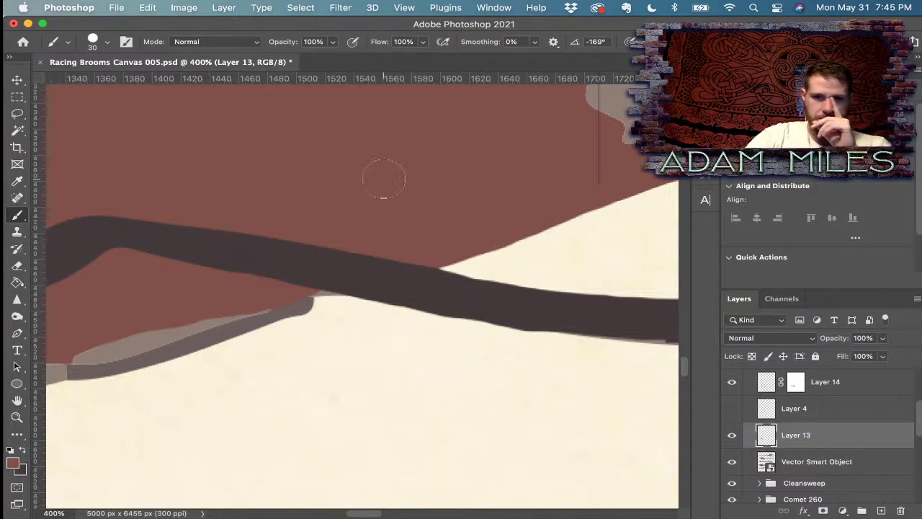
pyautogui.press('v')
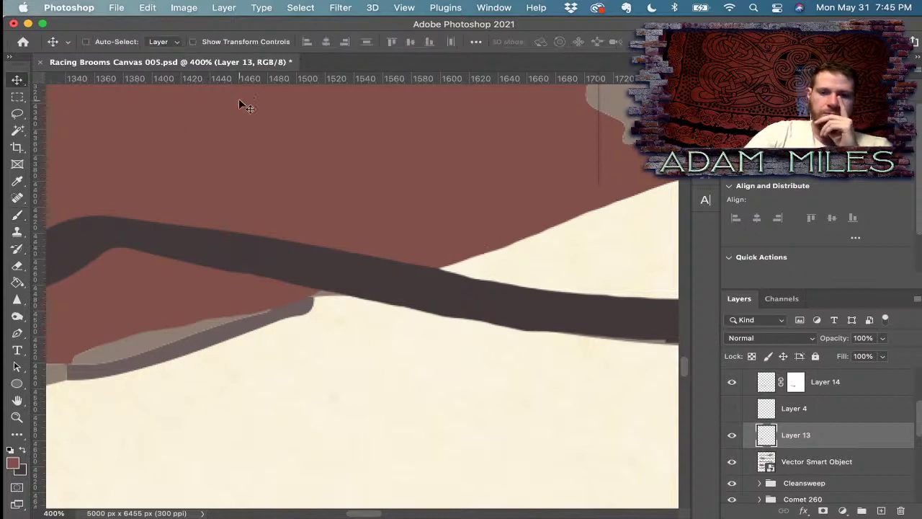
# - Examine the retouched Nimbus 2000 alongside the other brooms, checking their overall look and placement across the whole poster
pyautogui.press('super+minus')
pyautogui.press('super+minus')
pyautogui.press('super+minus')
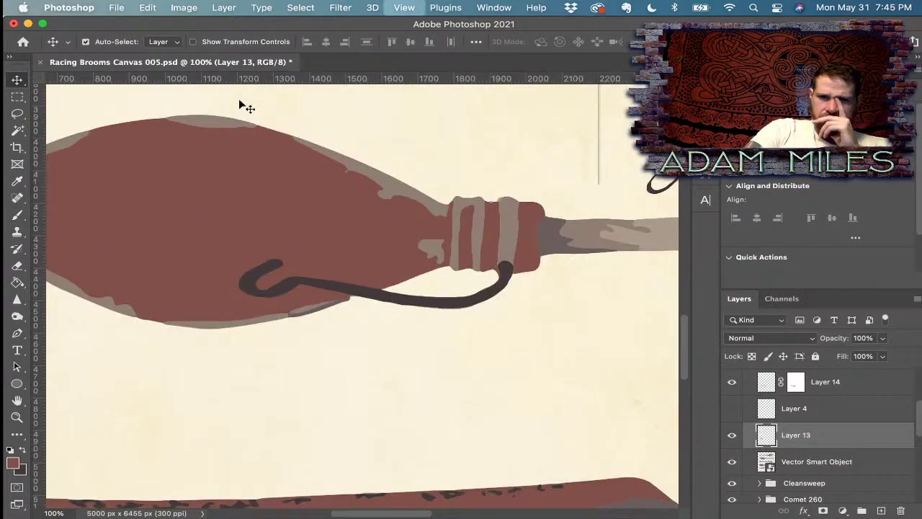
pyautogui.press('super+minus')
pyautogui.press('super+minus')
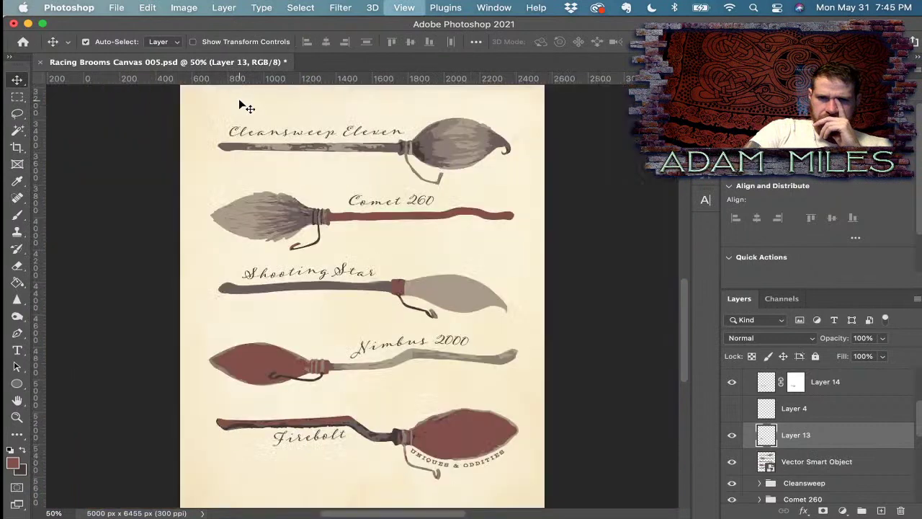
pyautogui.press('super+minus')
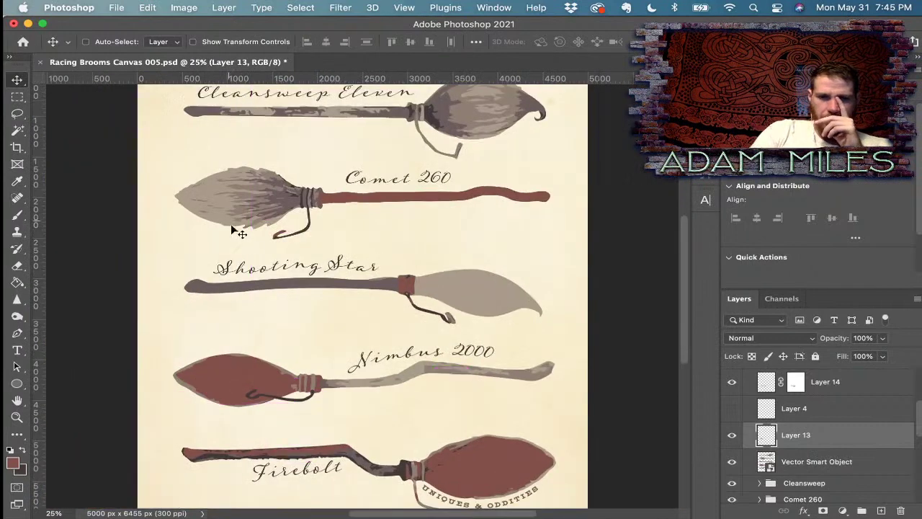
pyautogui.scroll(-3, 245, 241)
pyautogui.hscroll(-5, 245, 241)
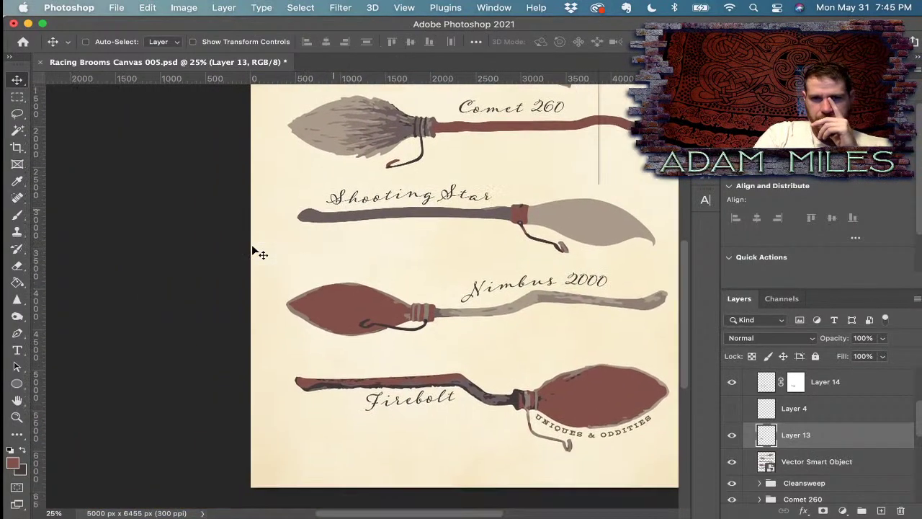
pyautogui.hscroll(-1, 255, 253)
pyautogui.scroll(-2, 251, 247)
pyautogui.hscroll(-4, 252, 247)
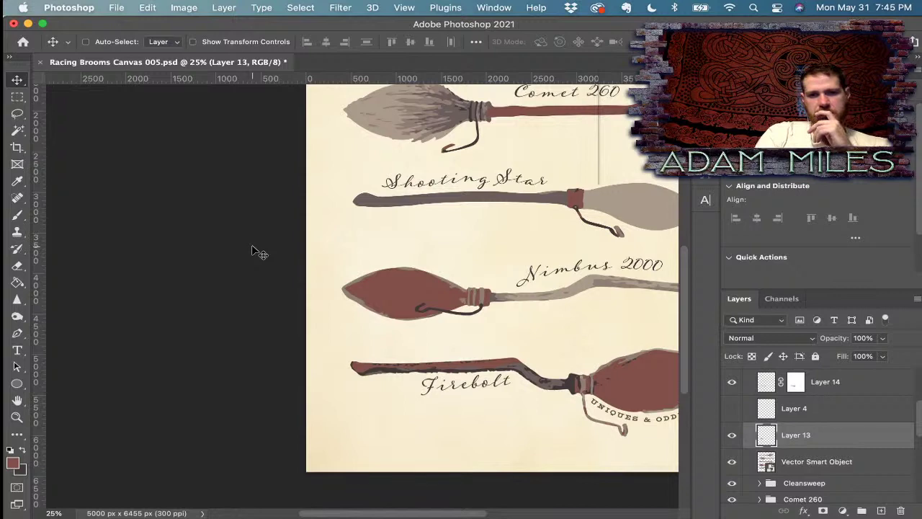
pyautogui.hscroll(14, 253, 250)
pyautogui.press('super')
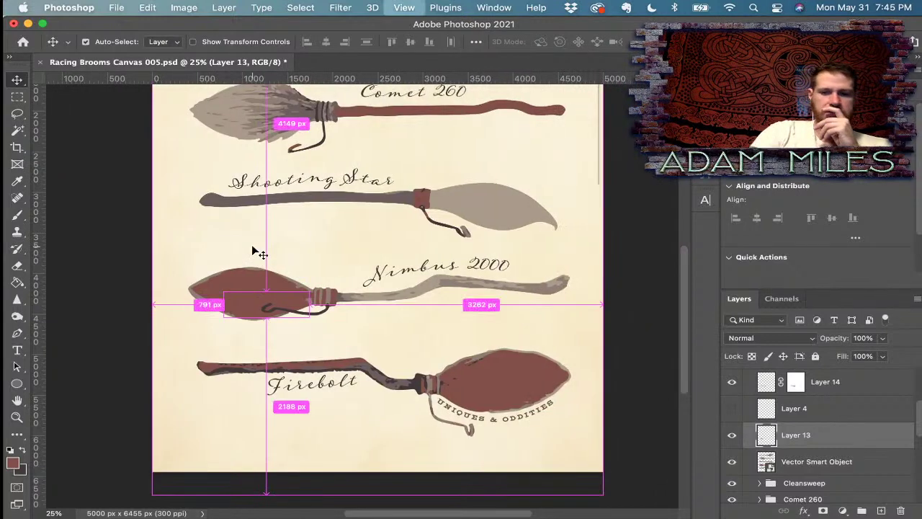
pyautogui.press('super+minus')
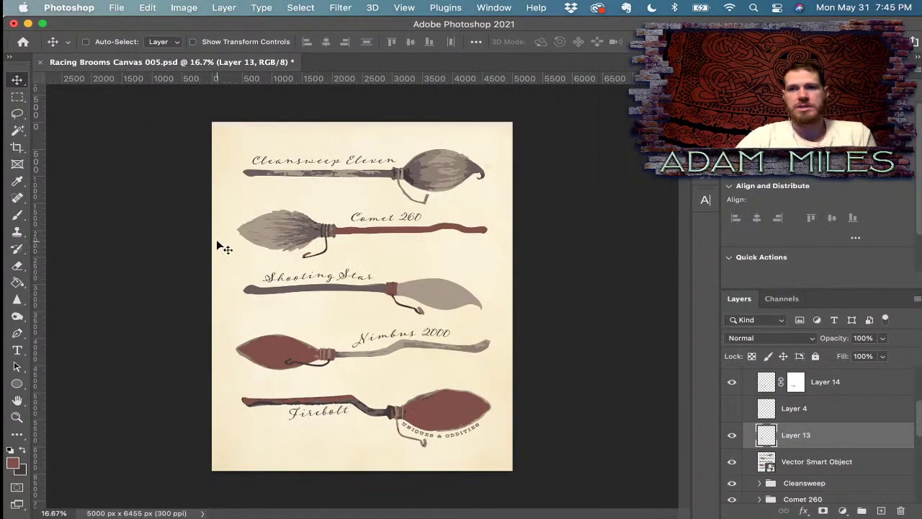